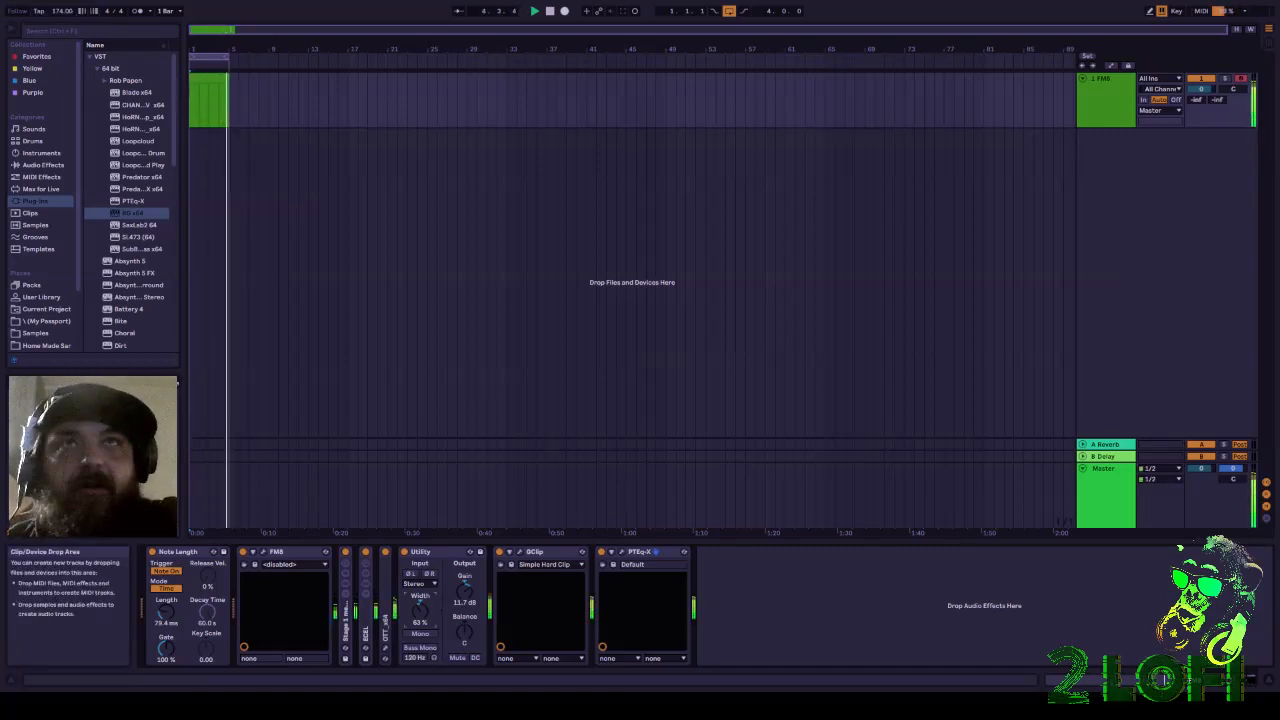
Stop playback and bring the Ableton Live set back to the front
key("space")
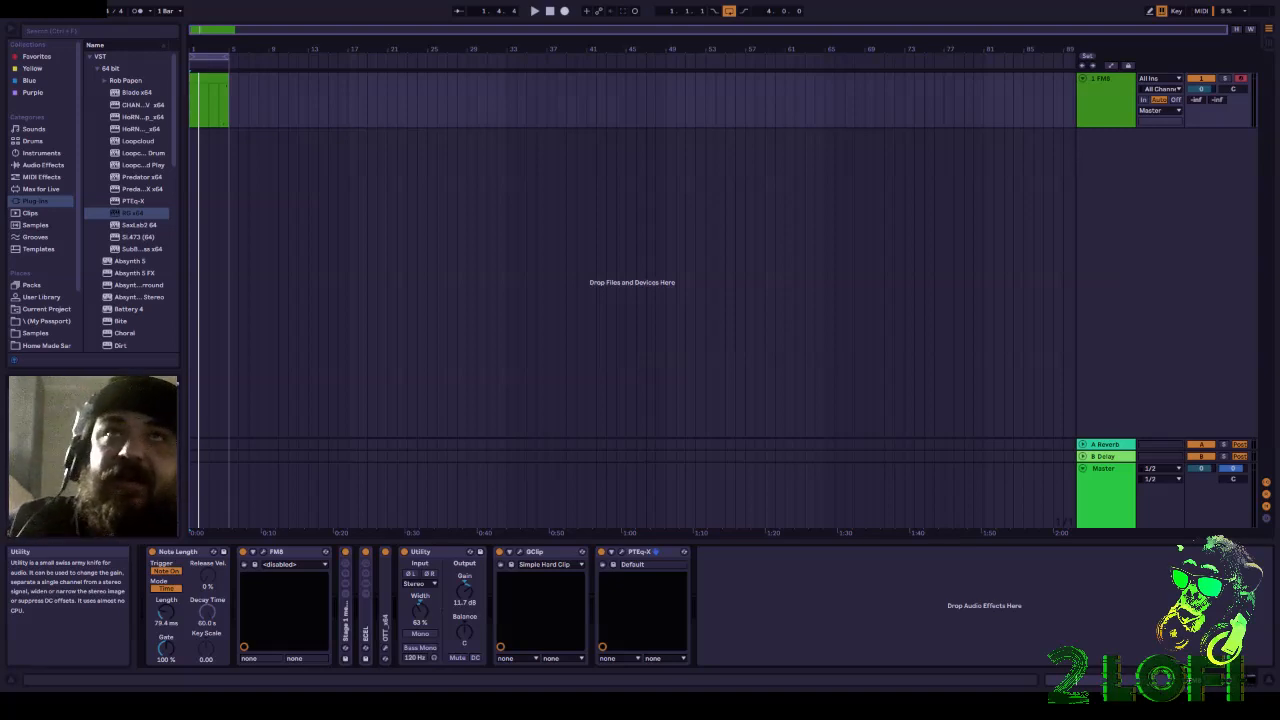
key("alt+Tab")
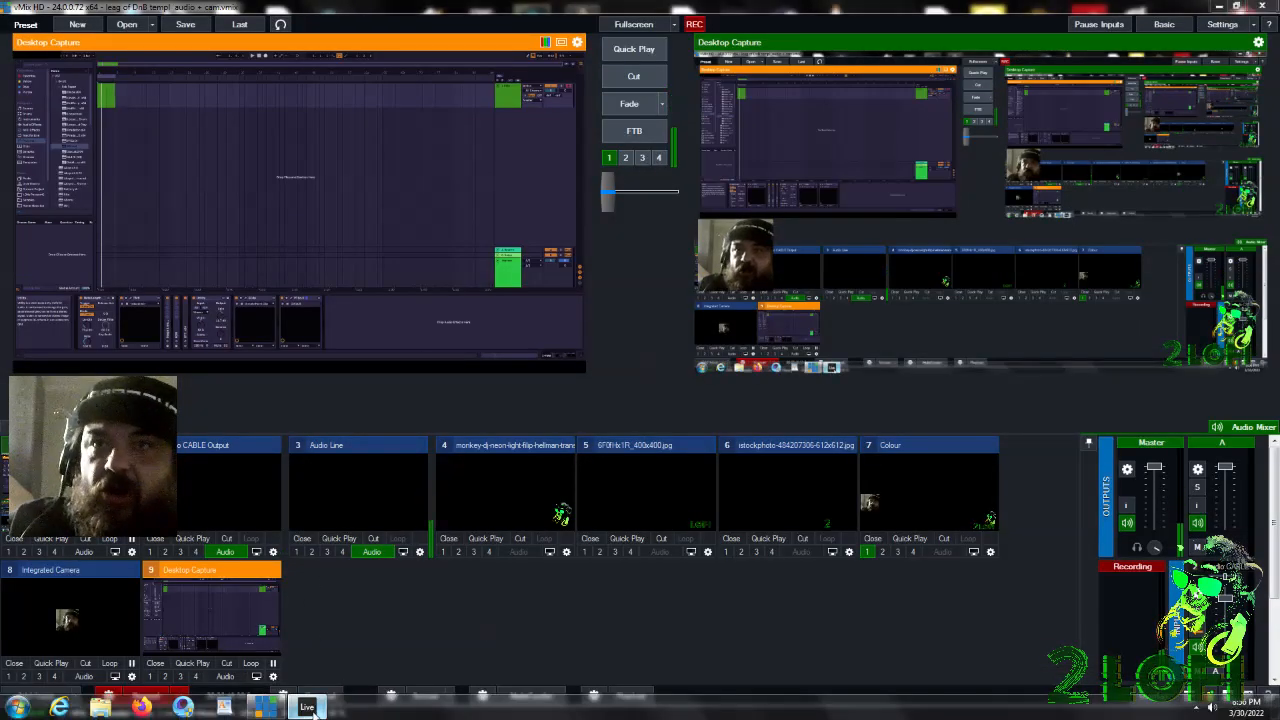
left_click(310, 707)
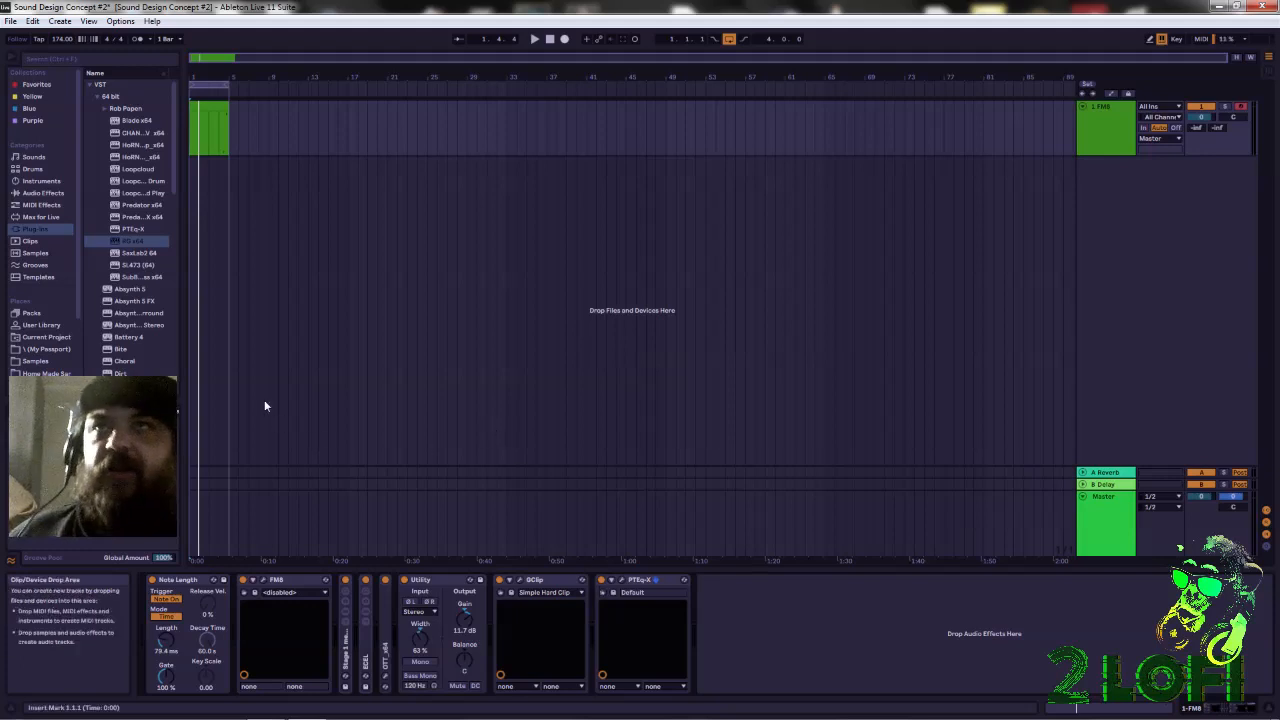
Open the MIDI clip on the FM8 track and examine its notes in the note editor
left_click(205, 107)
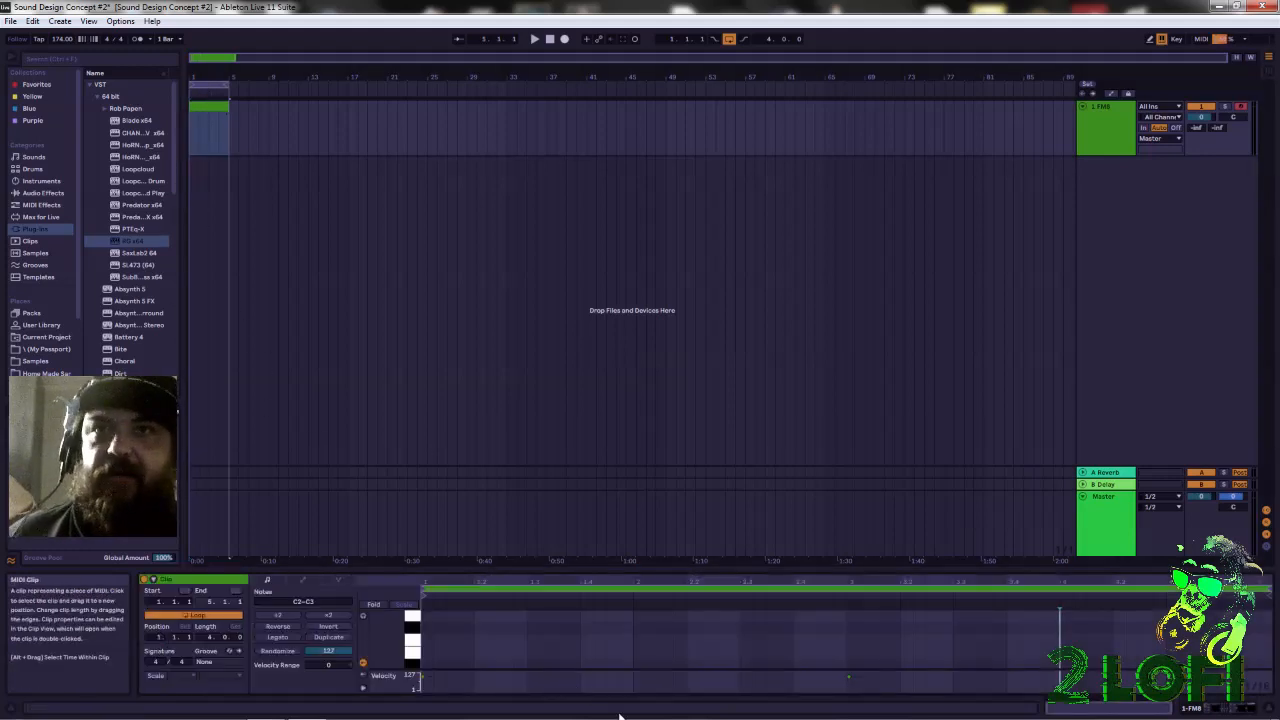
scroll(670, 643, "up", 2)
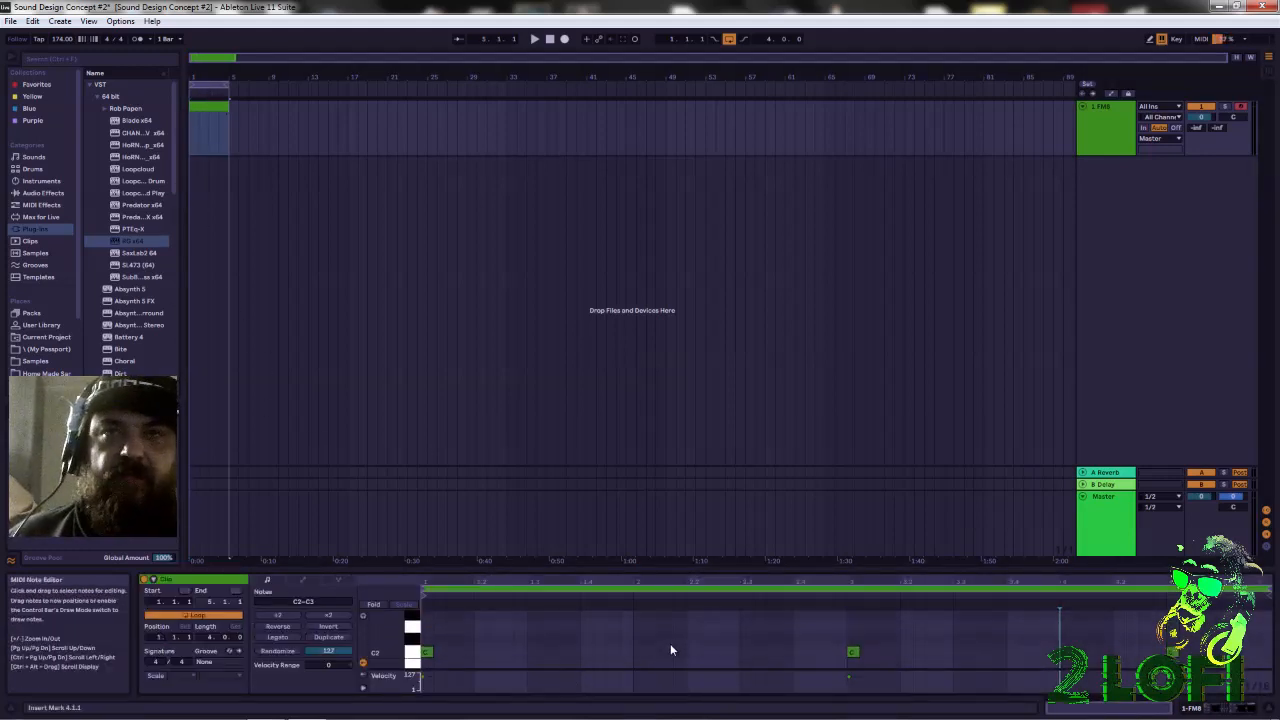
scroll(670, 643, "up", 3)
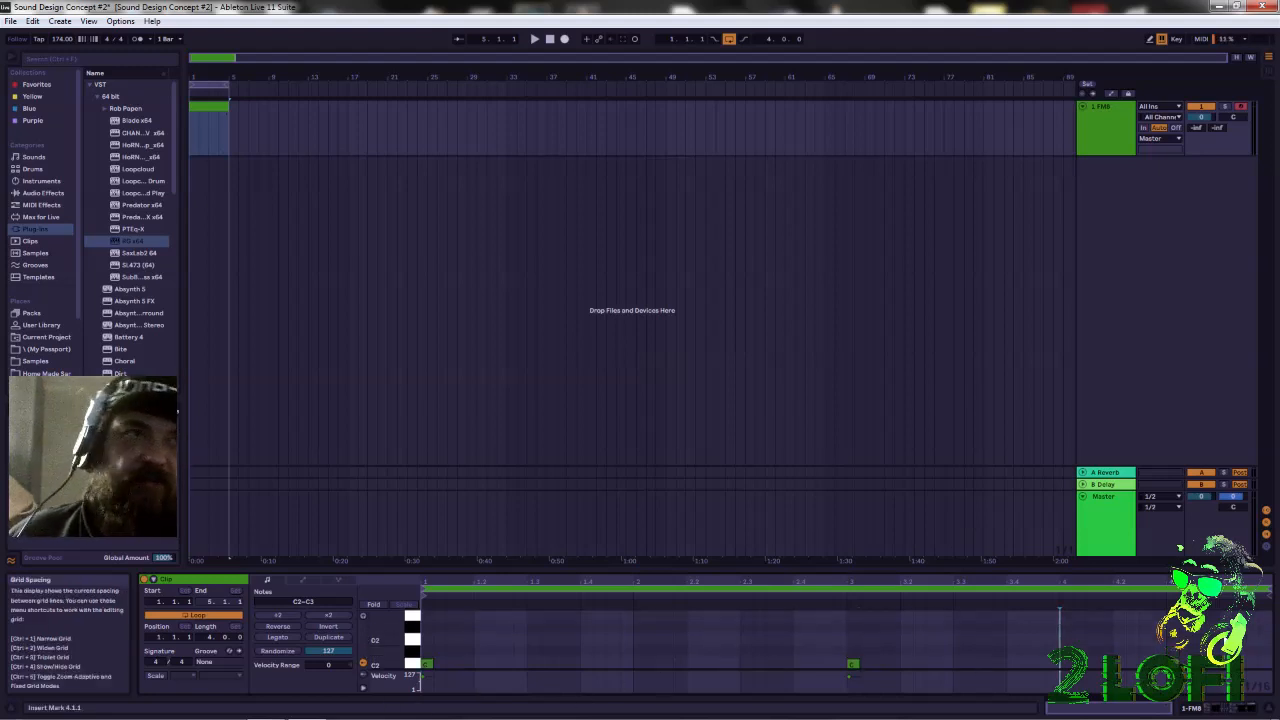
scroll(670, 643, "down", 4)
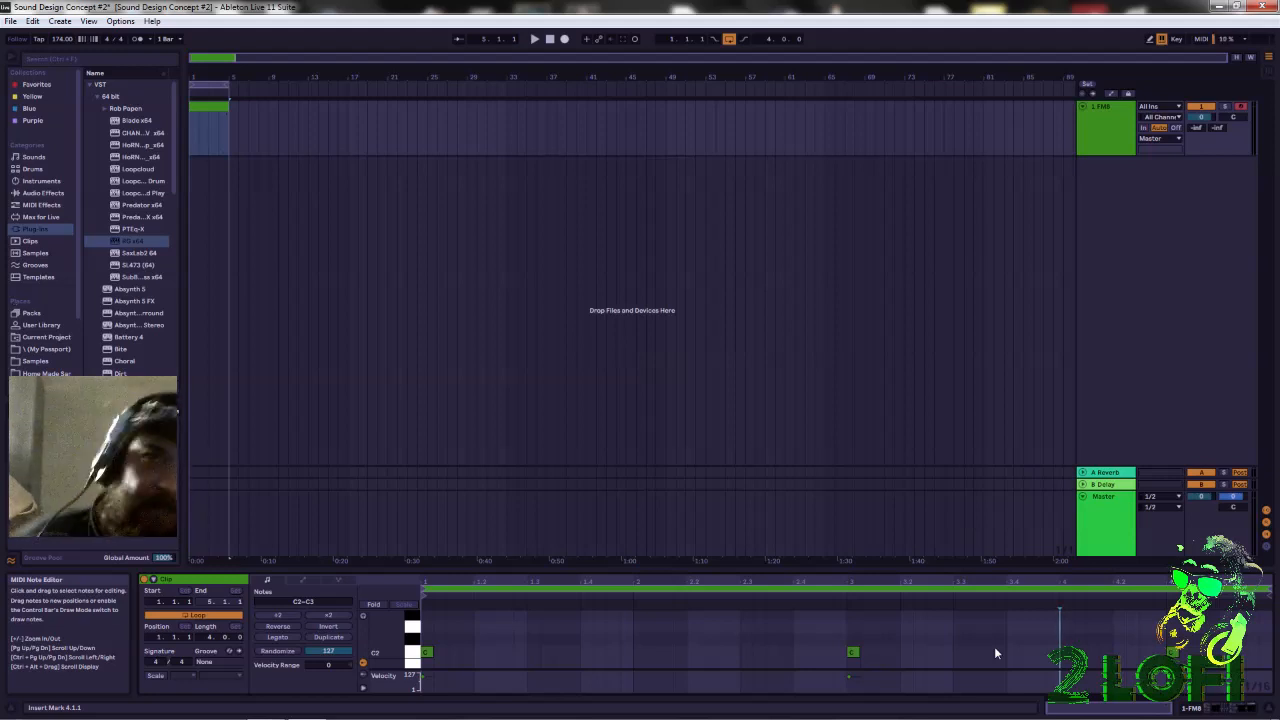
Show the FM8 track's device chain and open the FM8 synth window
left_click(1097, 502)
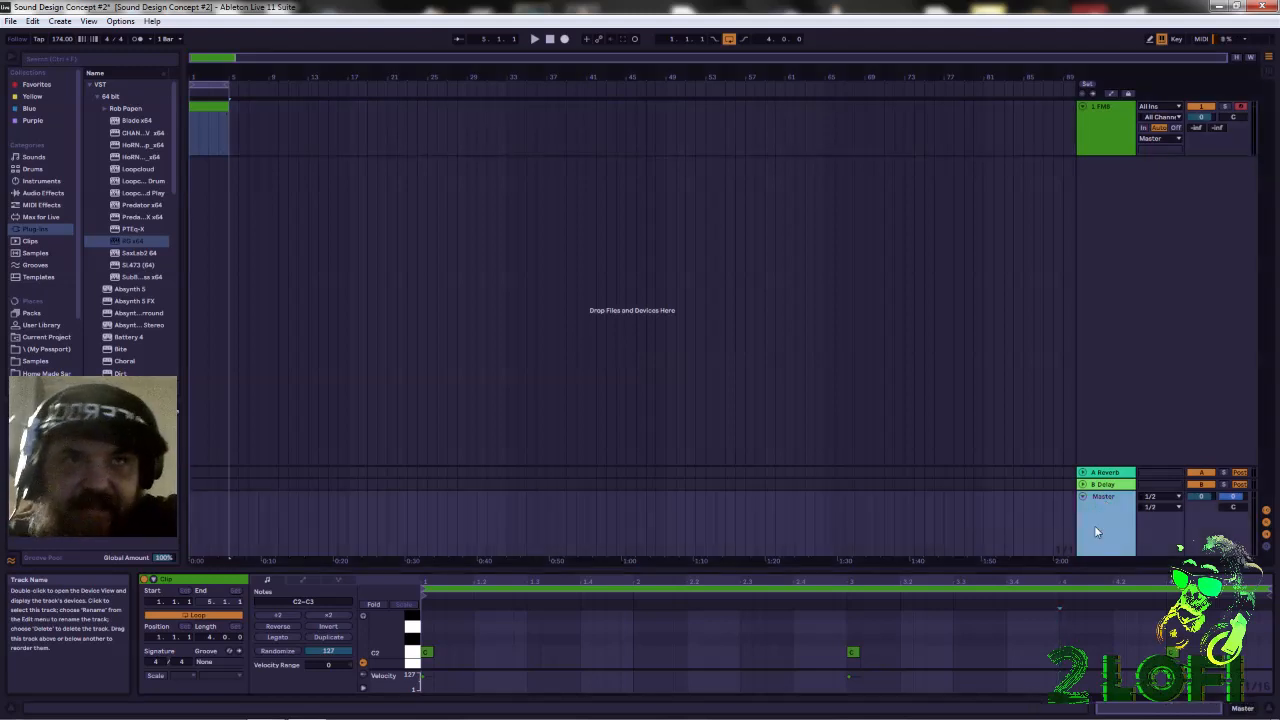
left_click(1125, 130)
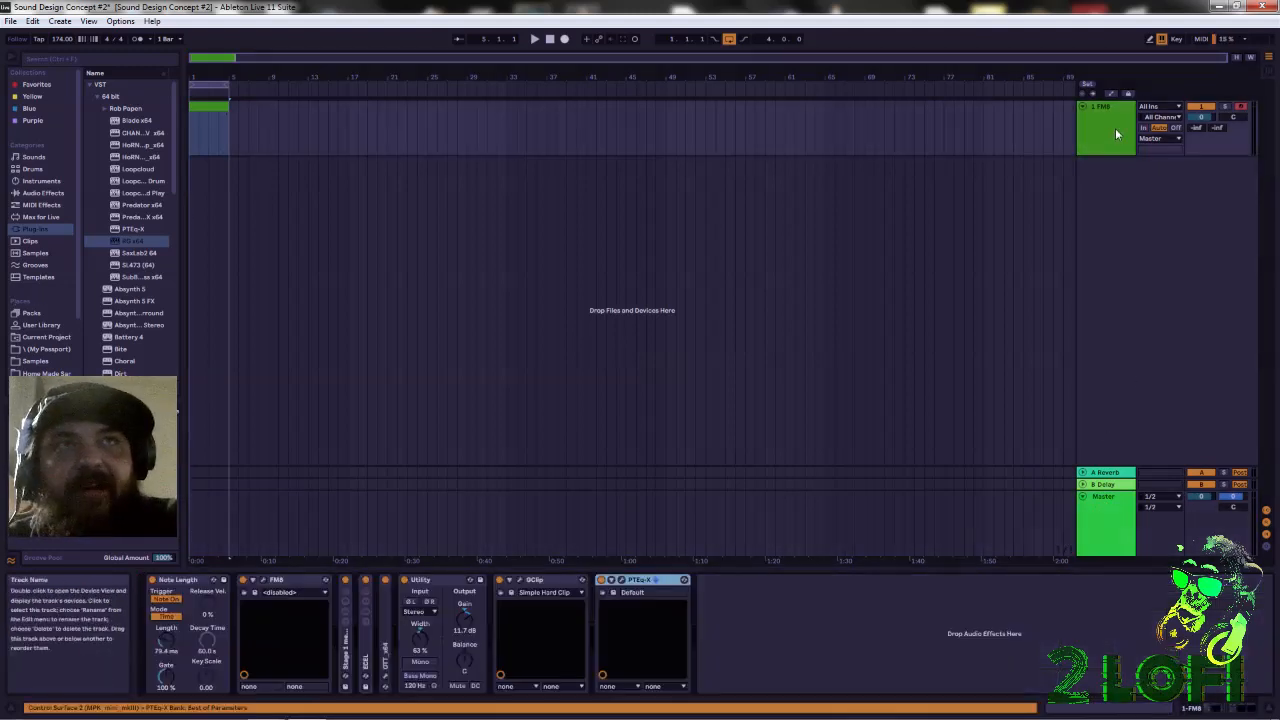
left_click(268, 588)
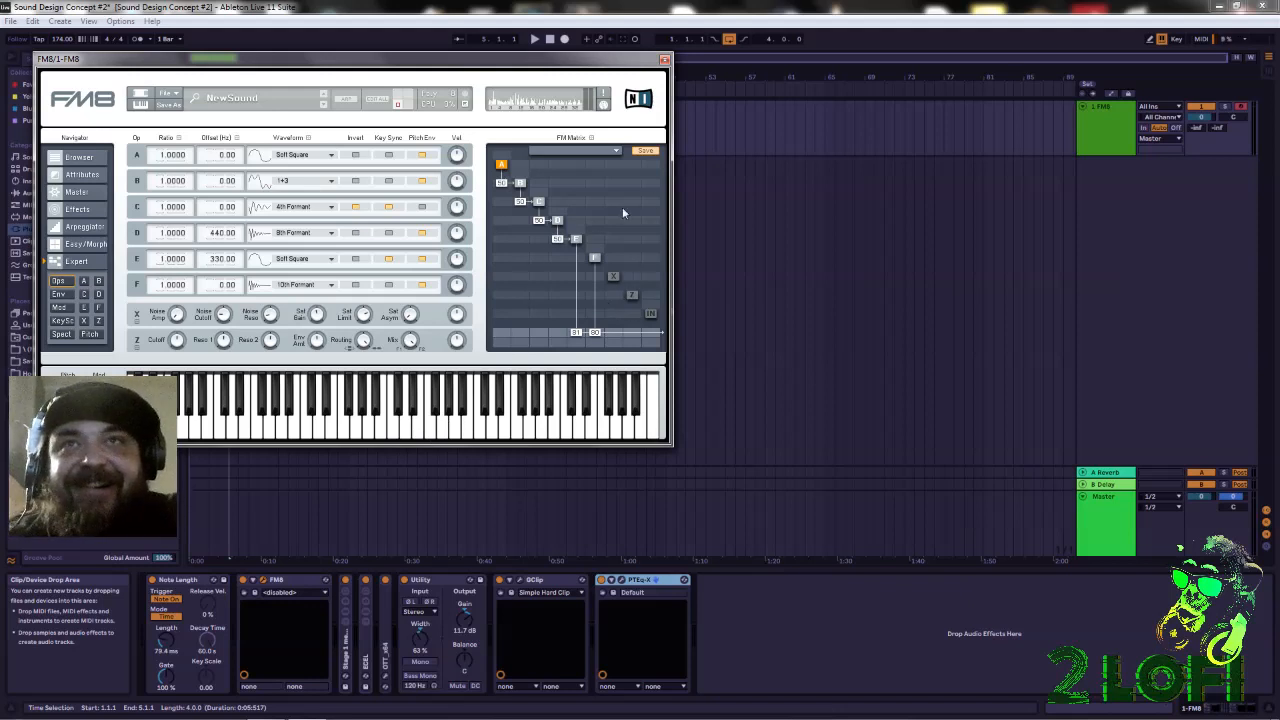
Look through the FM matrix presets without choosing one and close the FM8 window
left_click(617, 150)
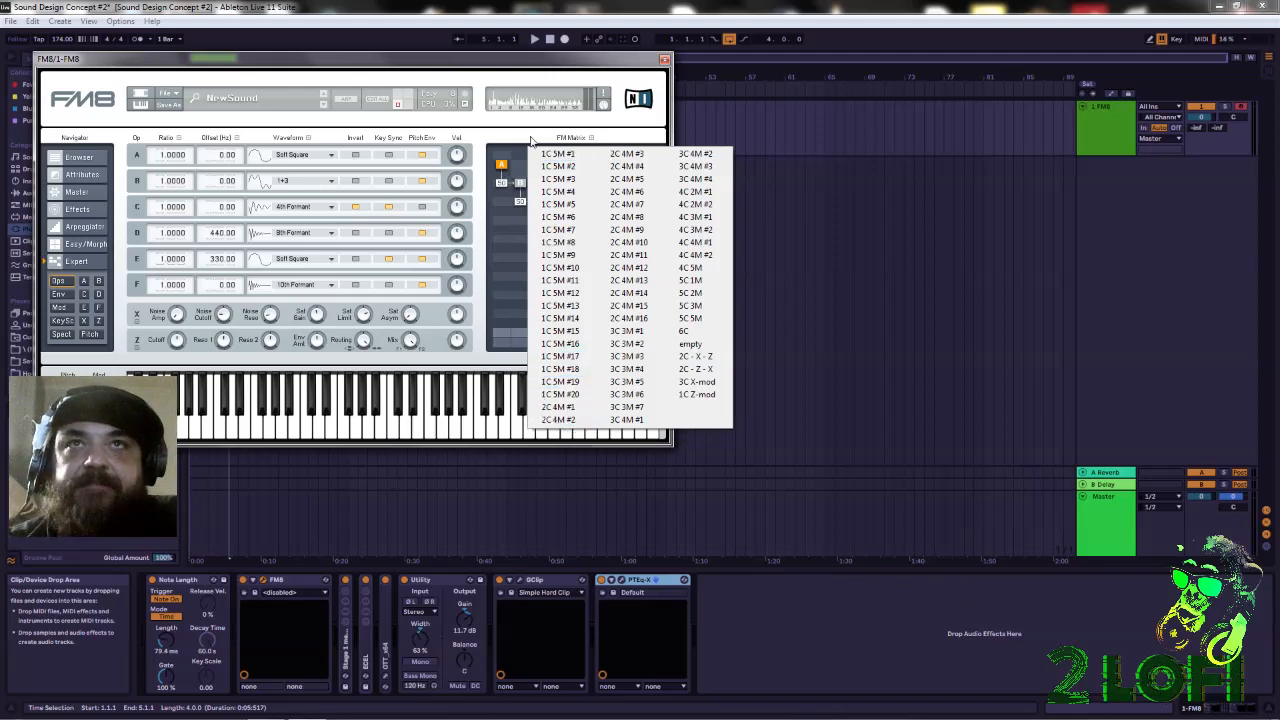
left_click(584, 150)
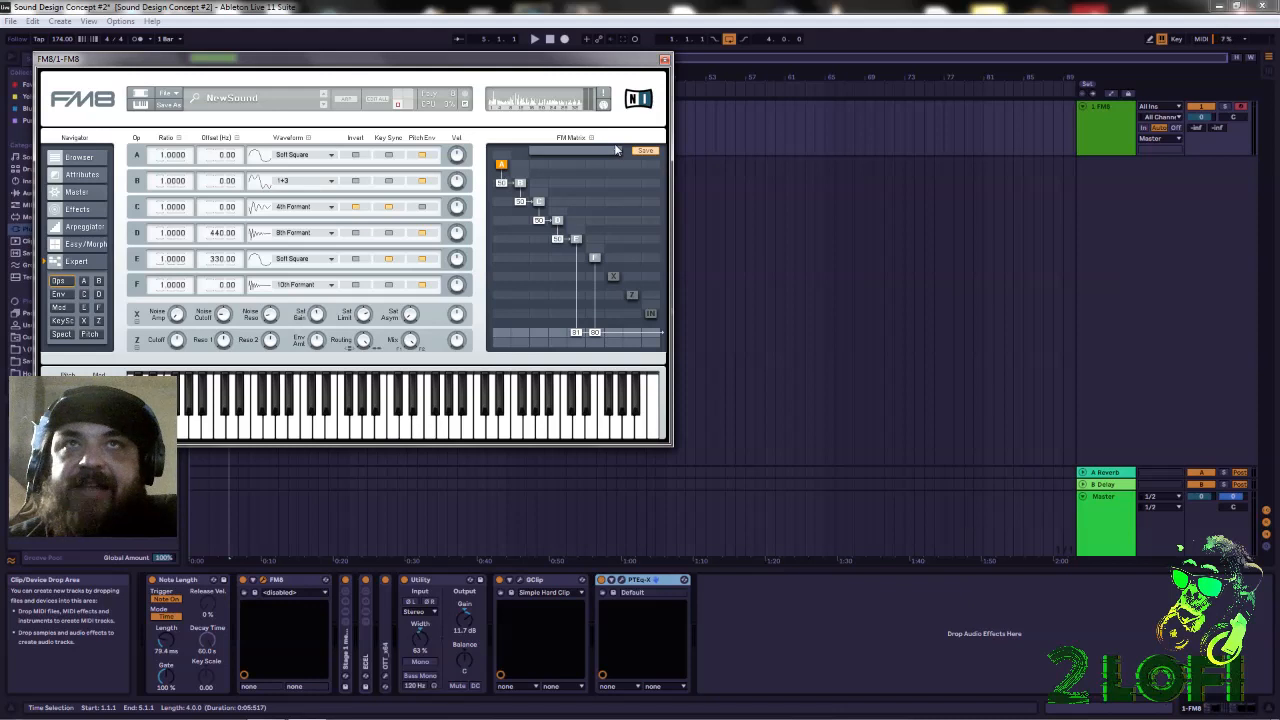
left_click(616, 151)
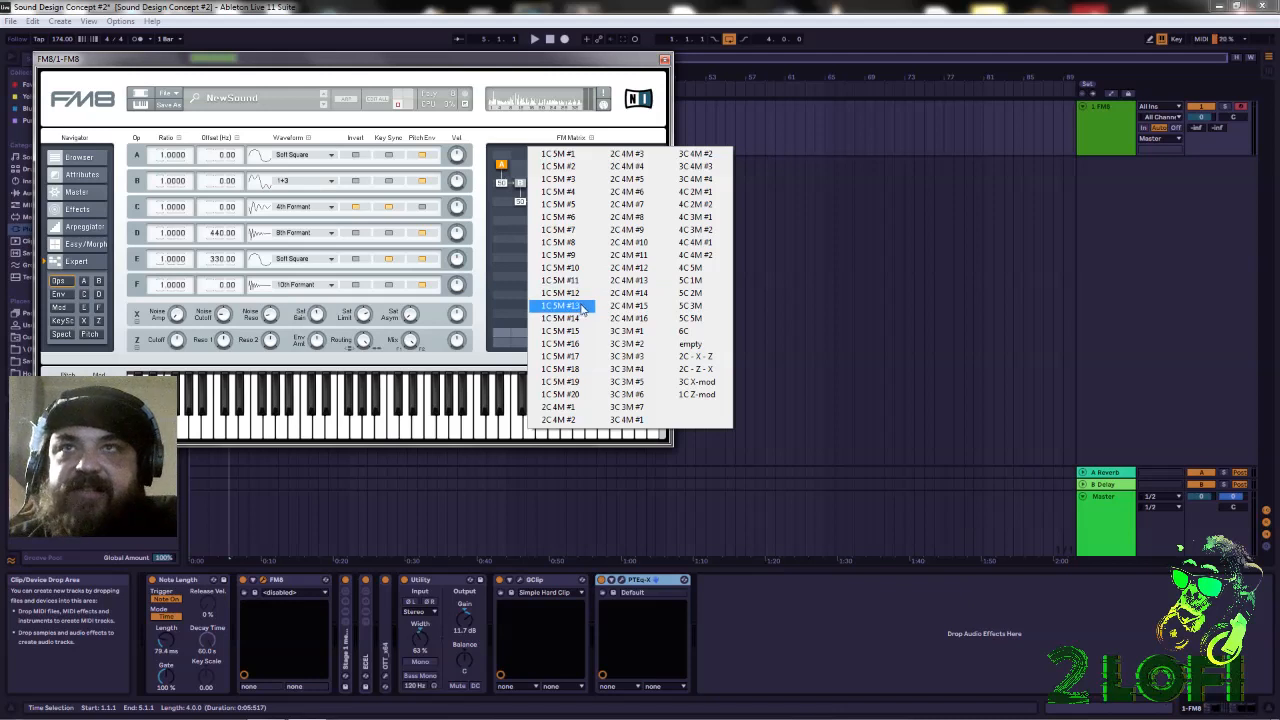
left_click(632, 141)
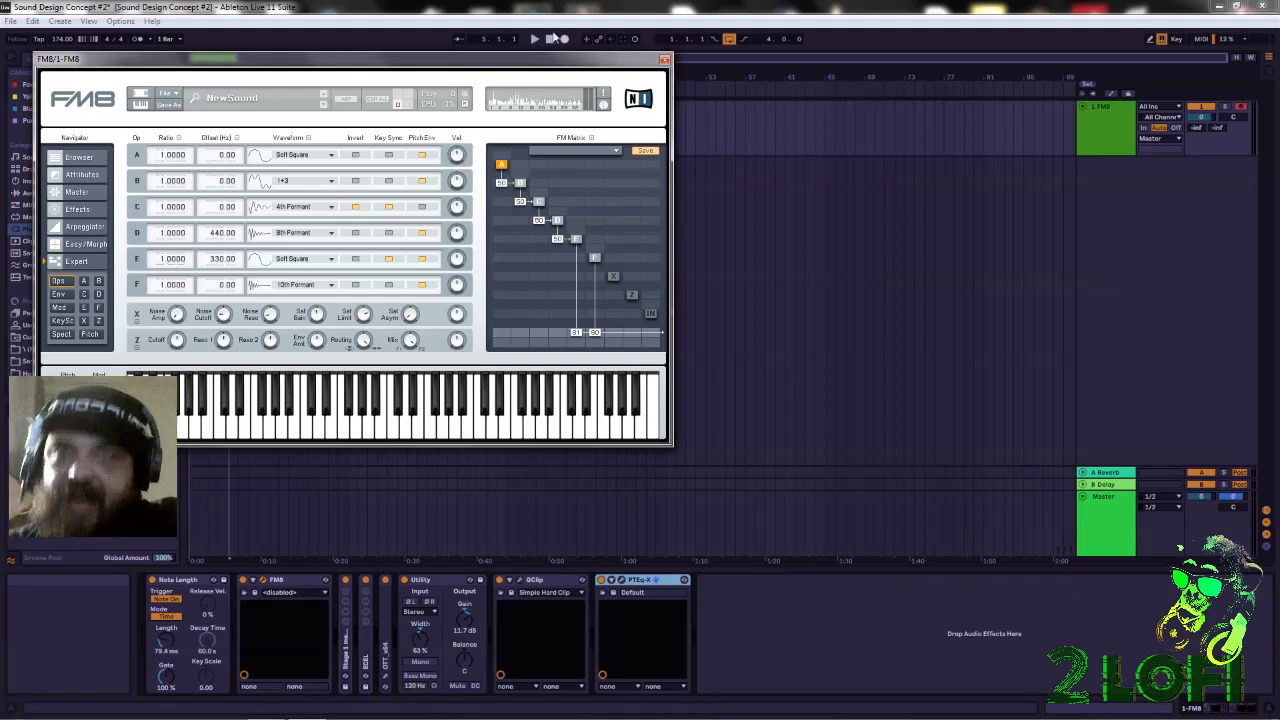
left_click(664, 60)
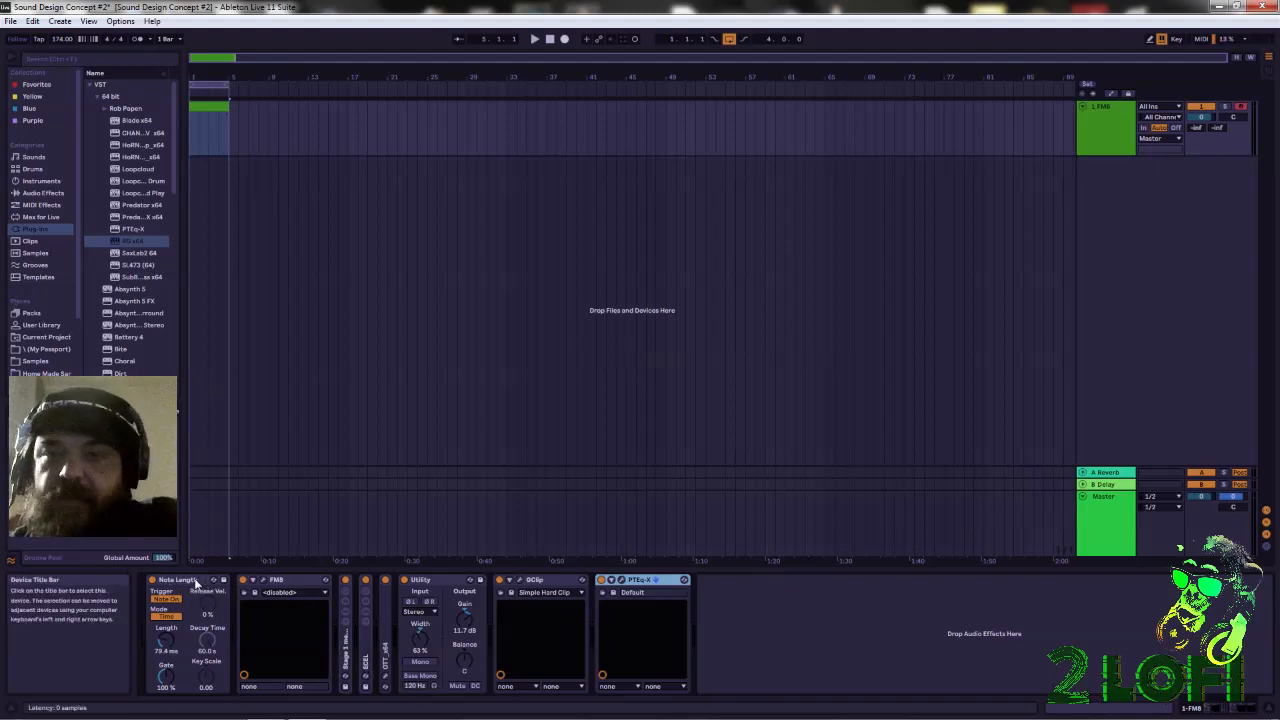
Unfold the Stage 1 metalics rack and bypass it along with the ECEL, OTT_x64 and Utility devices
left_click(346, 655)
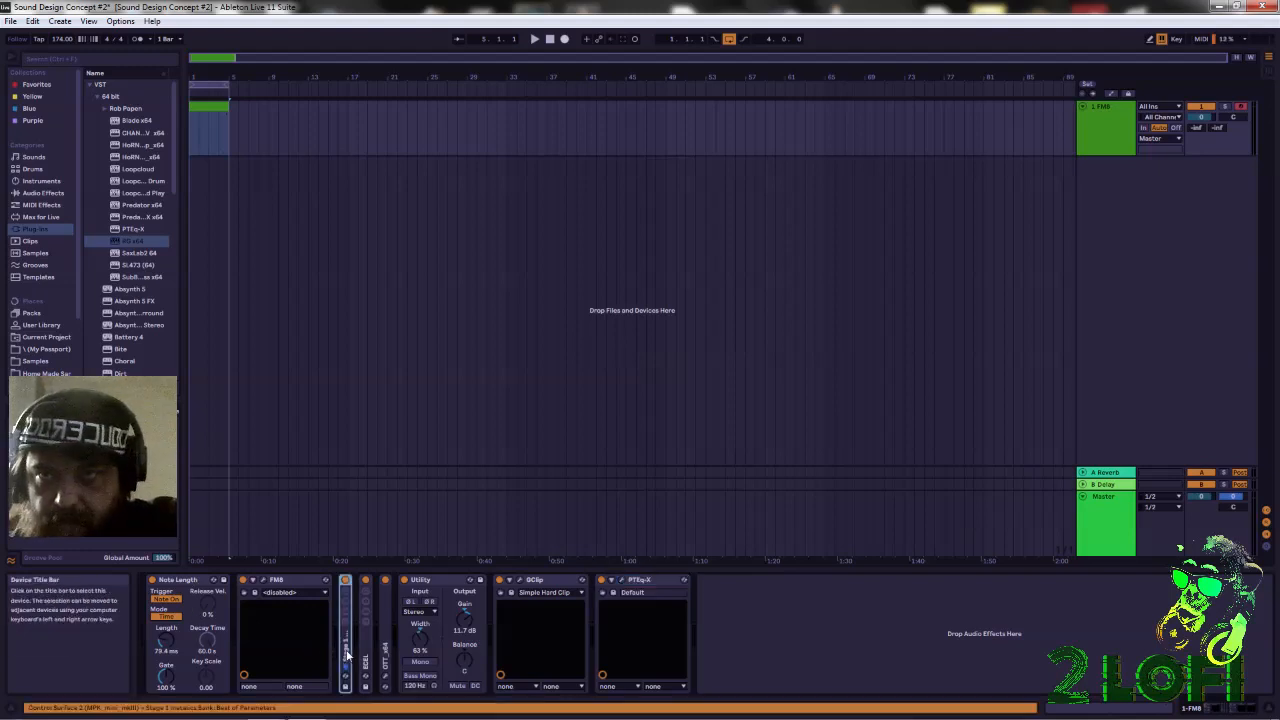
double_click(346, 652)
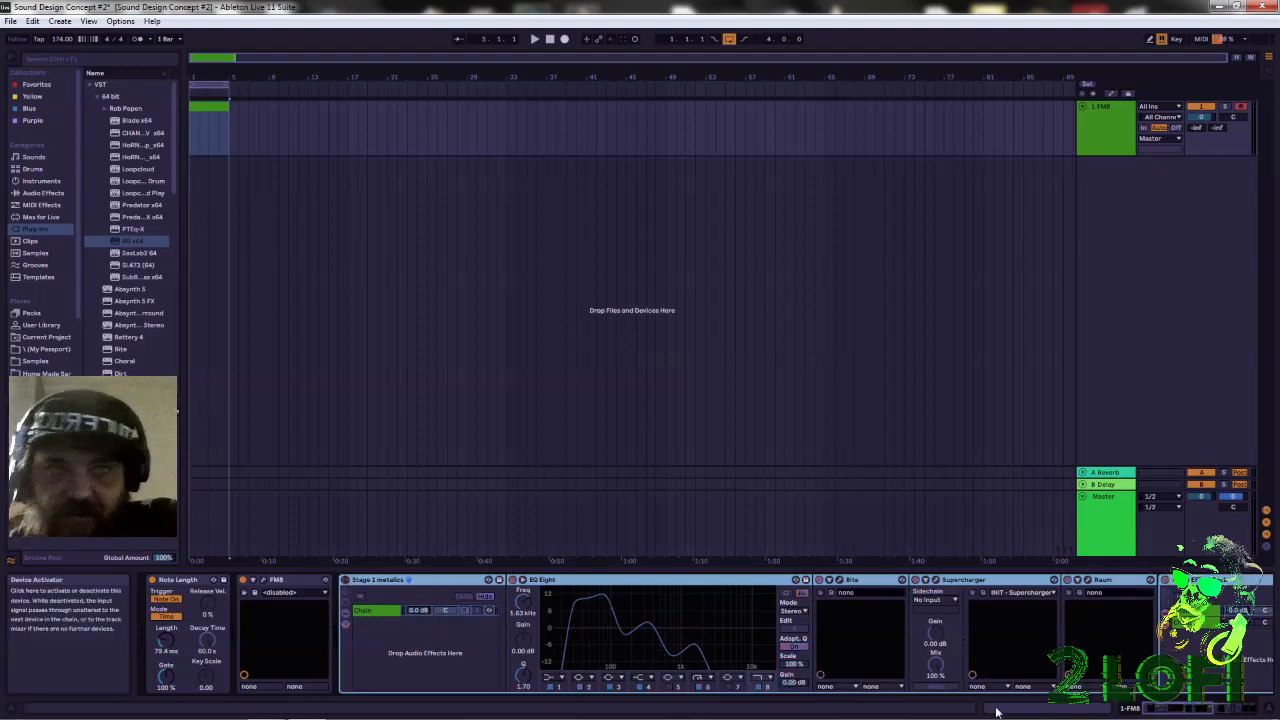
left_click_drag(1206, 707, 1248, 707)
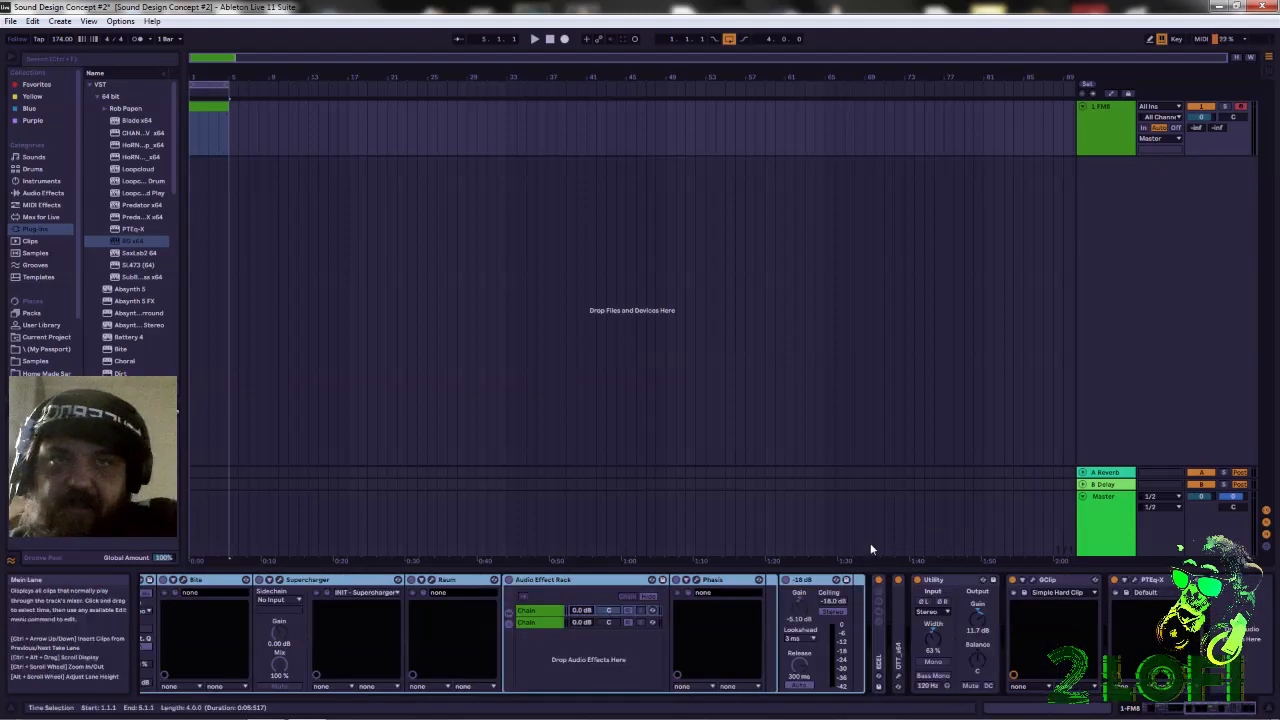
left_click(879, 580)
left_click(898, 580)
left_click(918, 580)
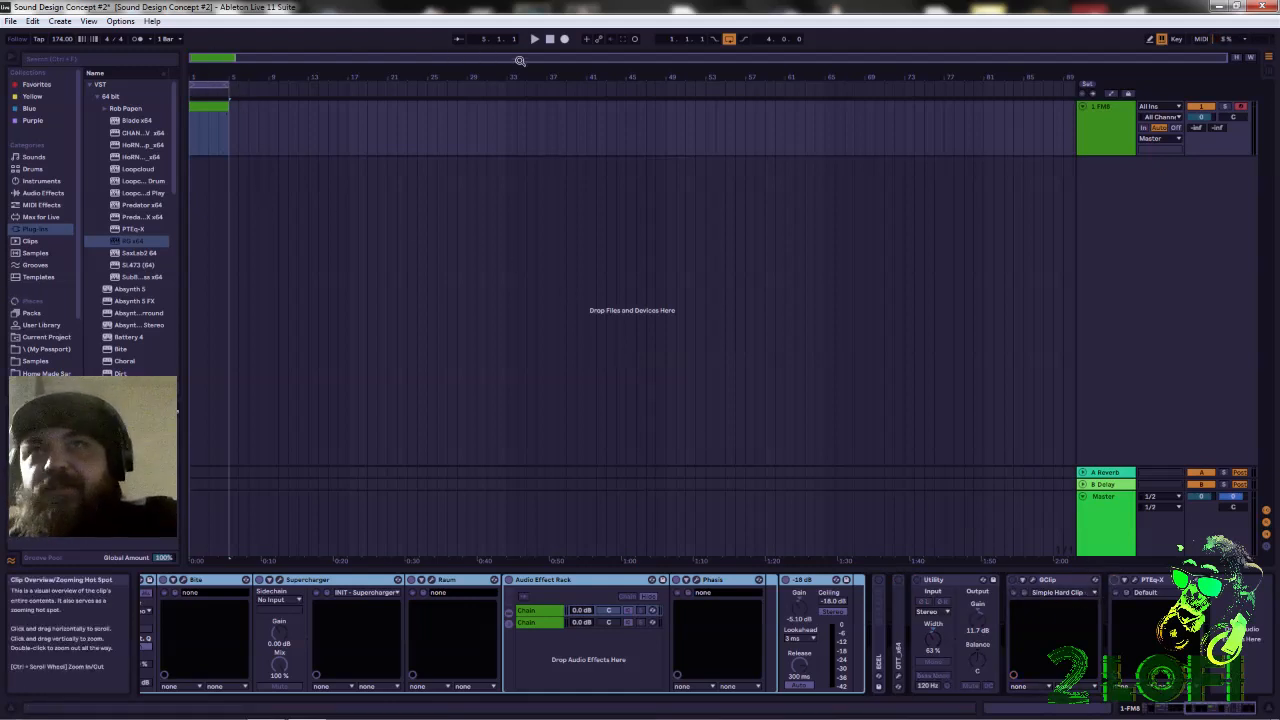
Play the loop from the start with the effects bypassed and check the Note Length device
left_click(550, 40)
left_click(534, 40)
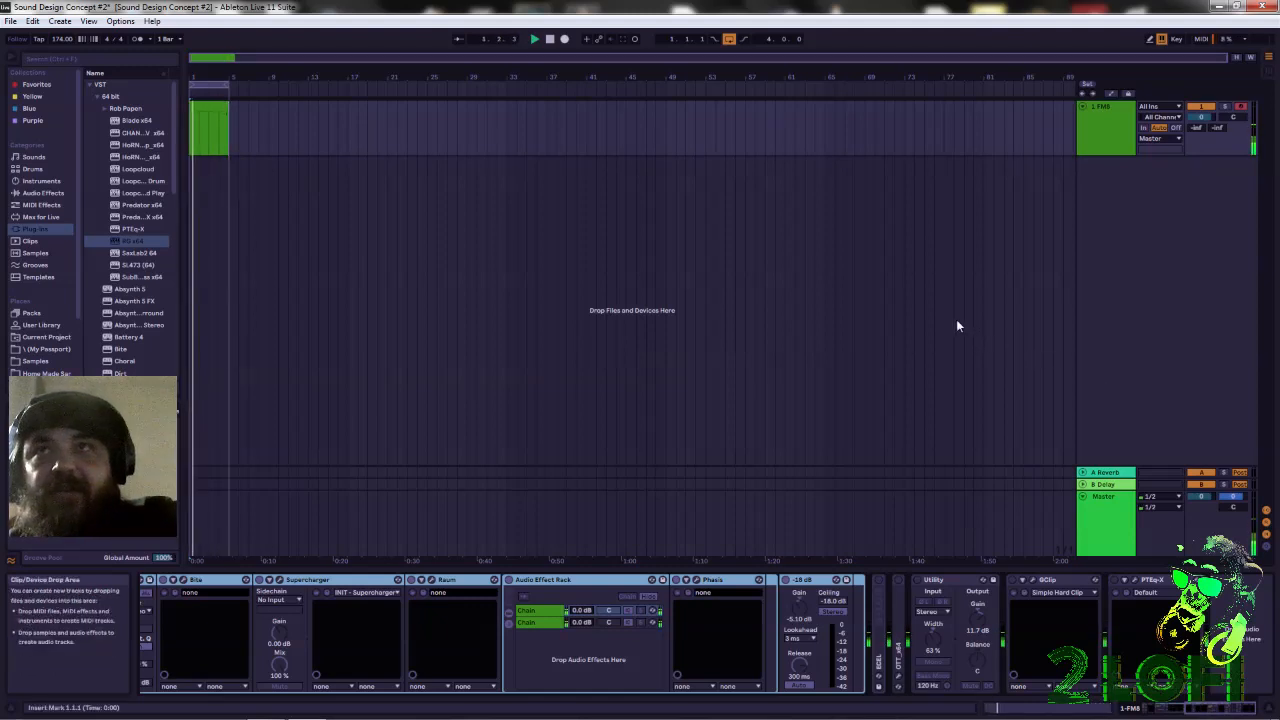
left_click_drag(1208, 712, 1082, 696)
left_click(153, 584)
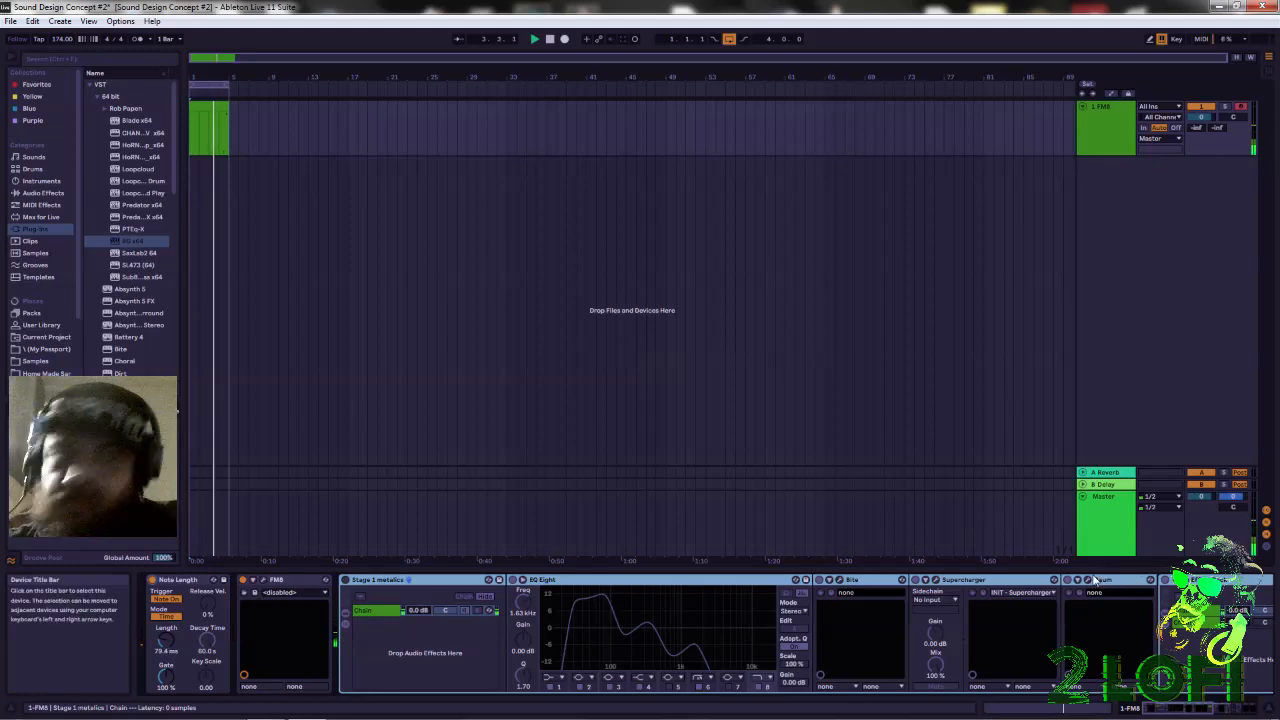
Reactivate the Stage 1 metalics rack during playback, and unfold the ECEL rack and turn it on
left_click(346, 583)
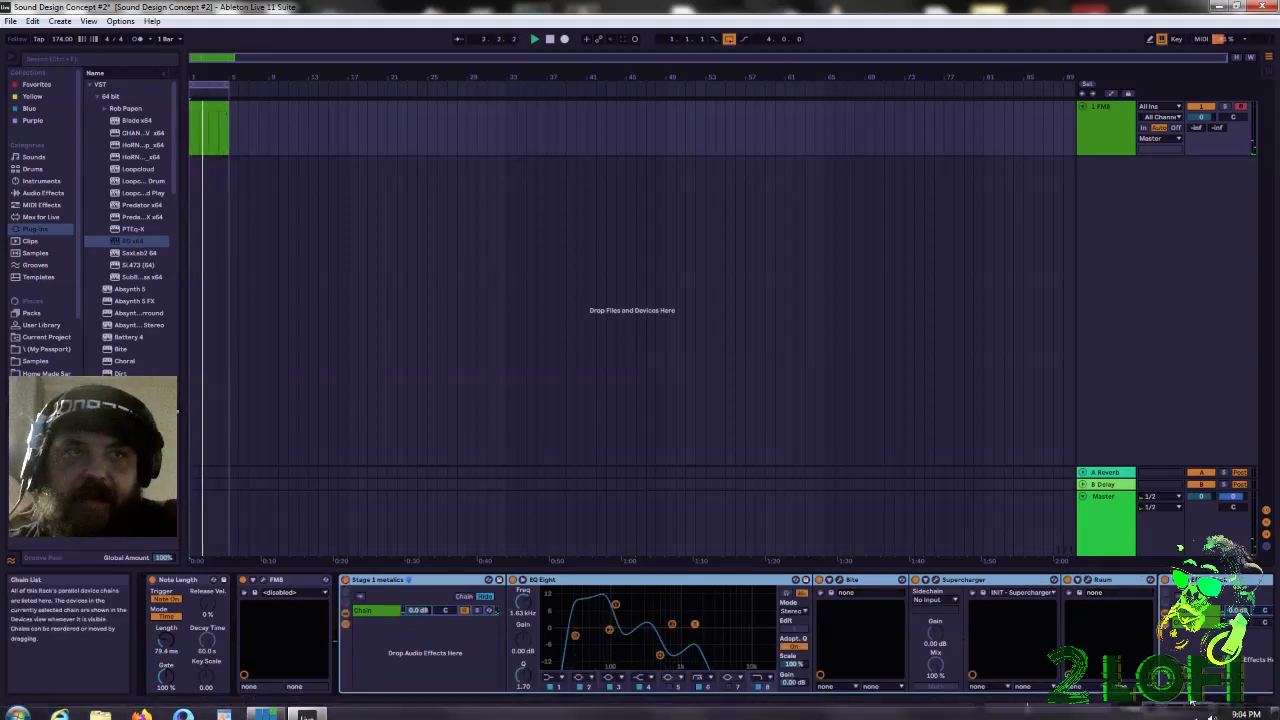
left_click(1236, 710)
left_click_drag(1236, 712, 1249, 712)
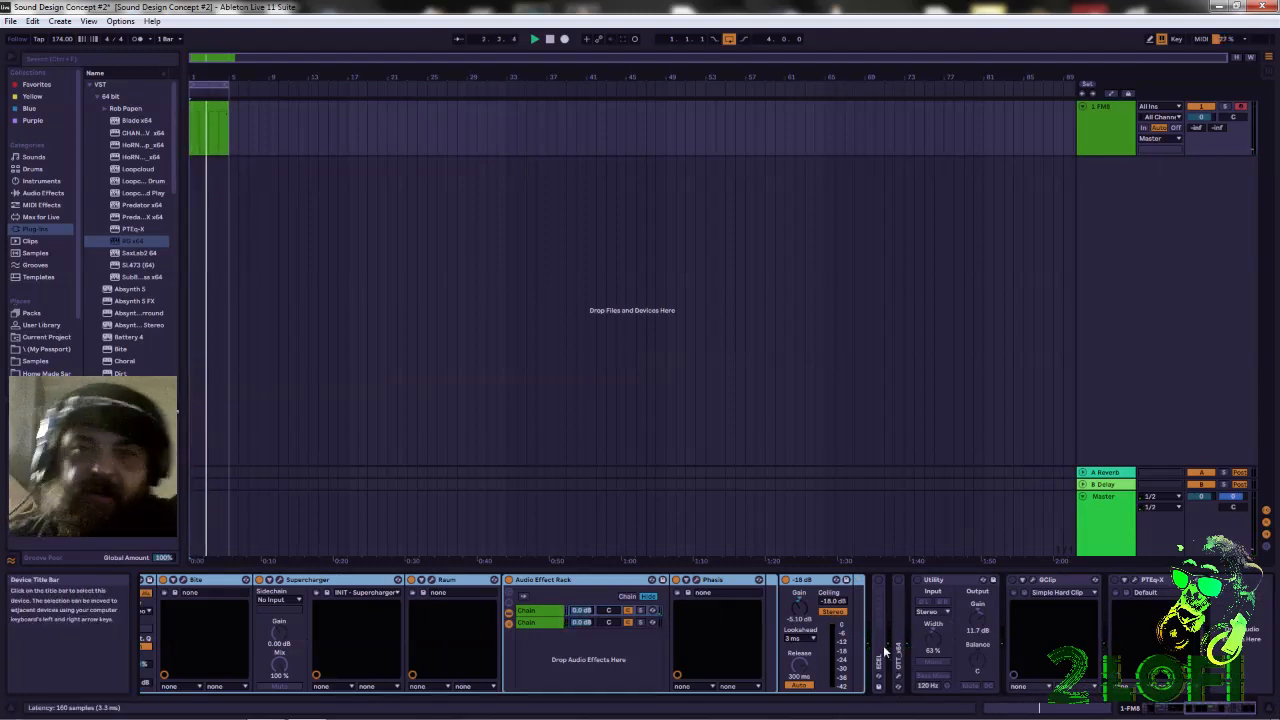
left_click(884, 651)
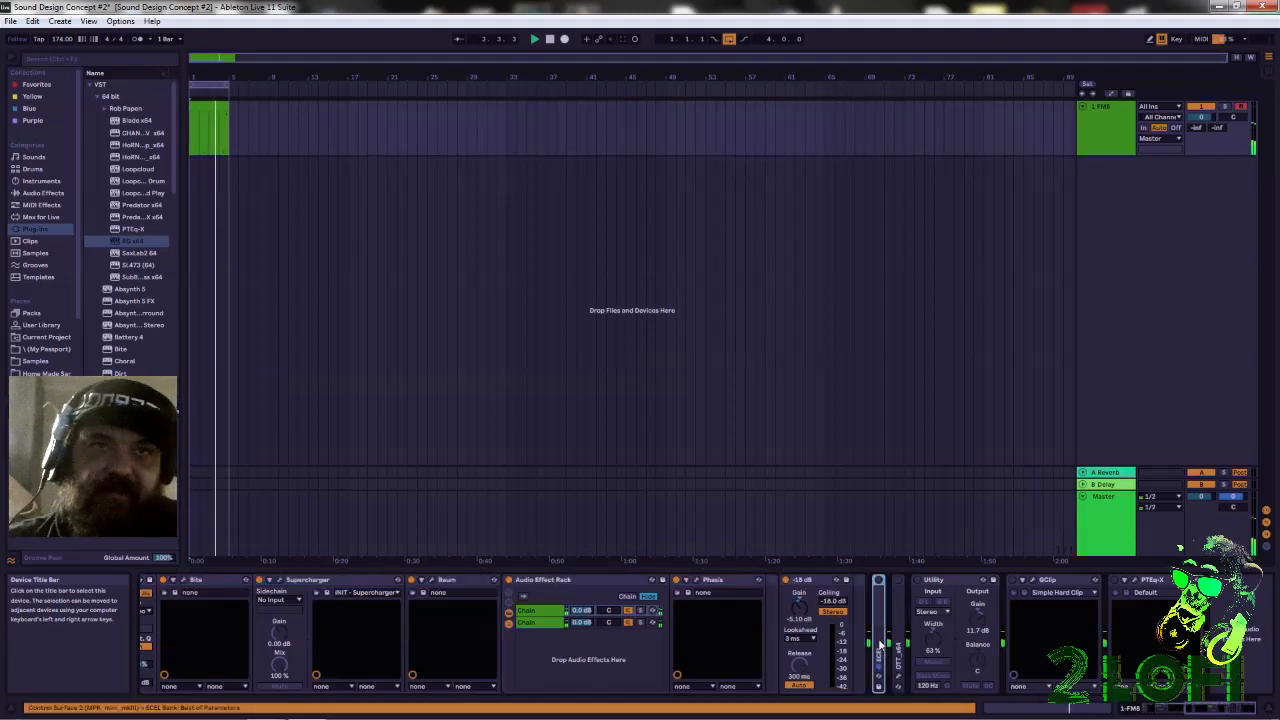
double_click(880, 645)
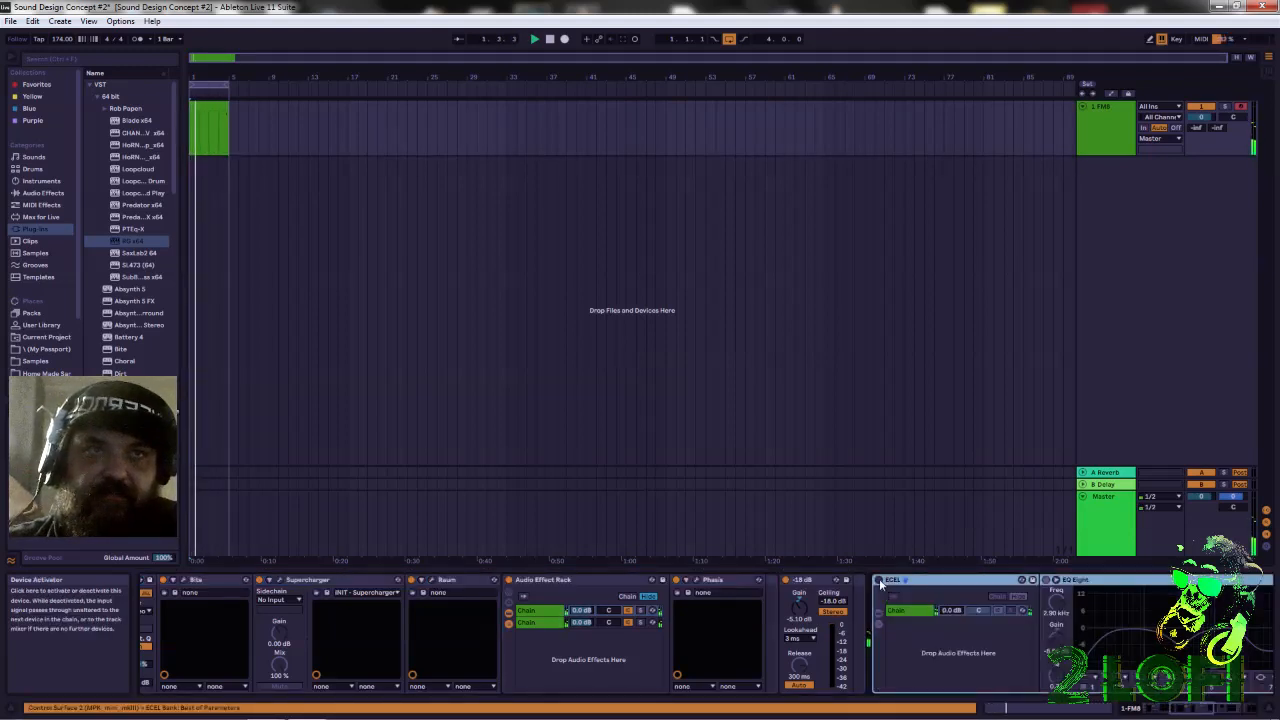
Audition the OTT_x64, Utility and PTEq-X devices by toggling their activation, leaving PTEq-X on, and stop playback
left_click_drag(1206, 712, 1234, 708)
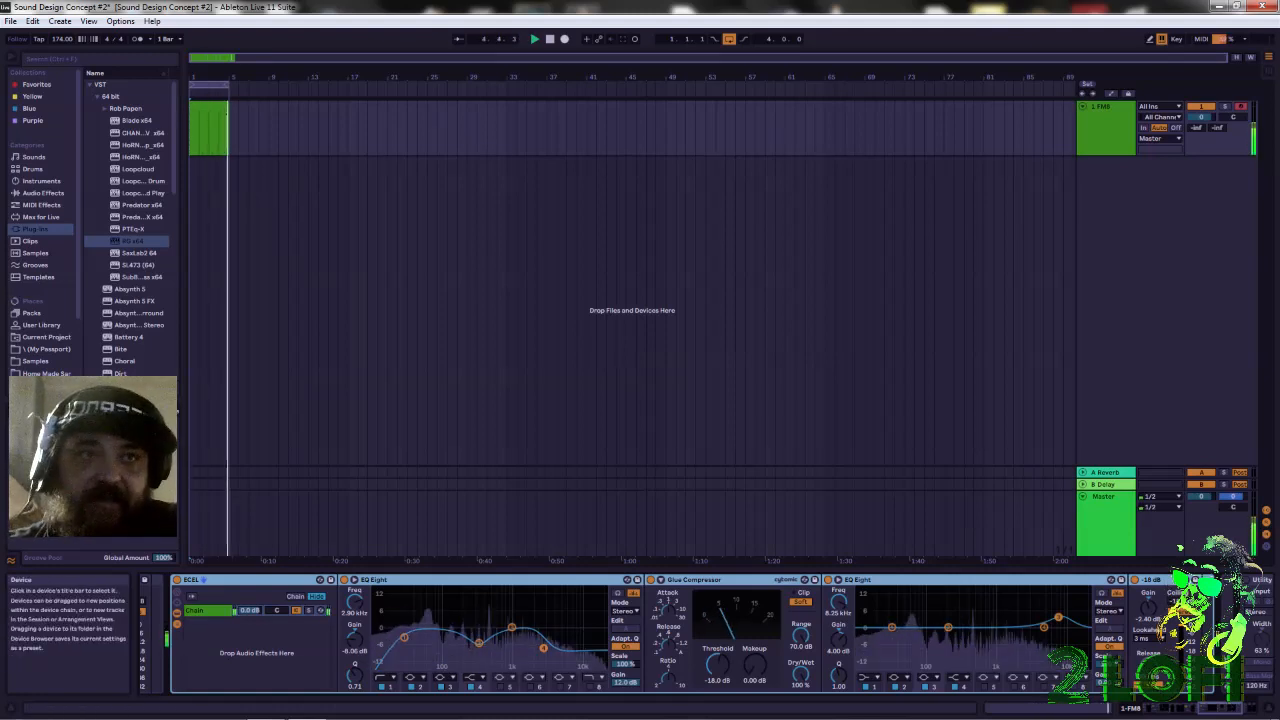
left_click_drag(1216, 712, 1233, 708)
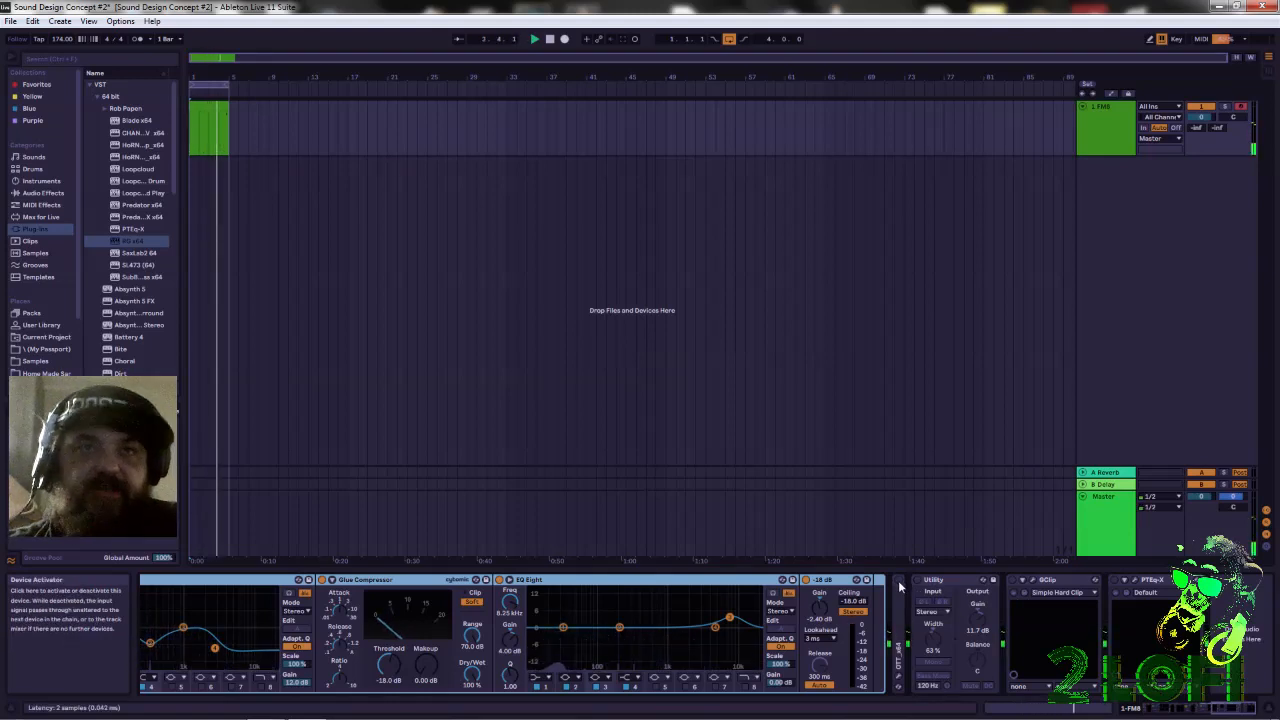
left_click(899, 582)
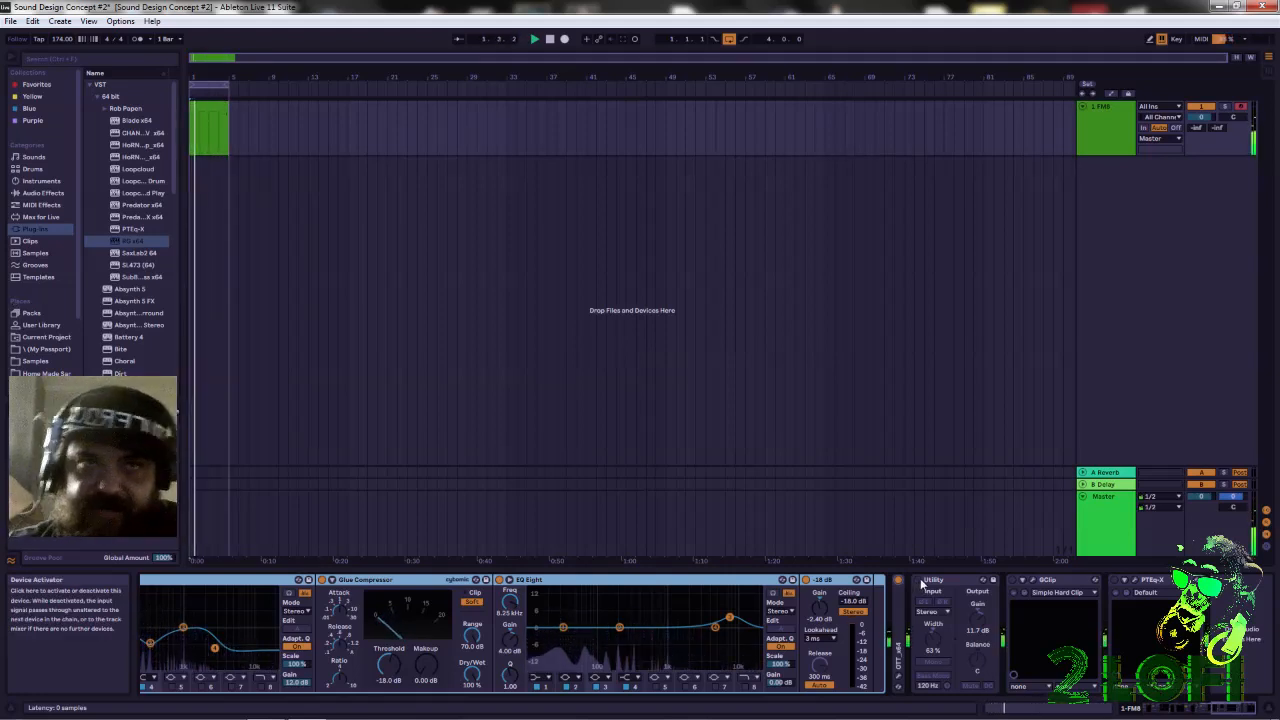
left_click(918, 581)
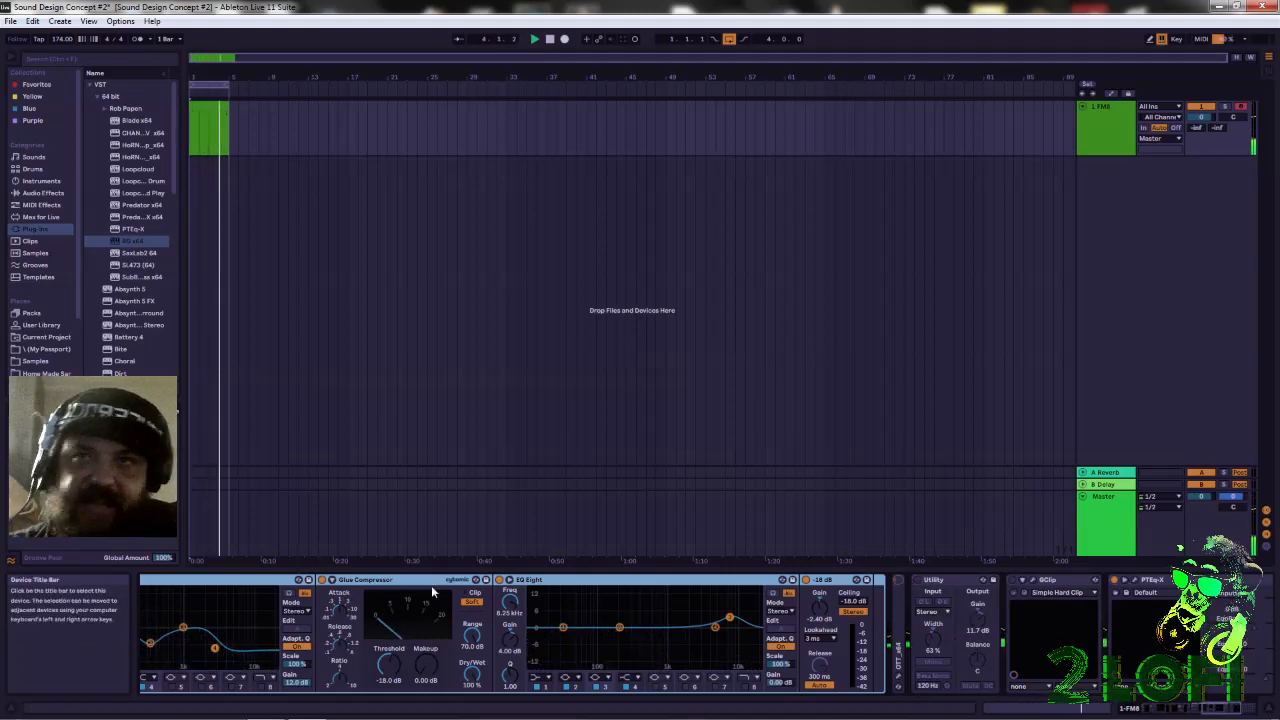
left_click(549, 38)
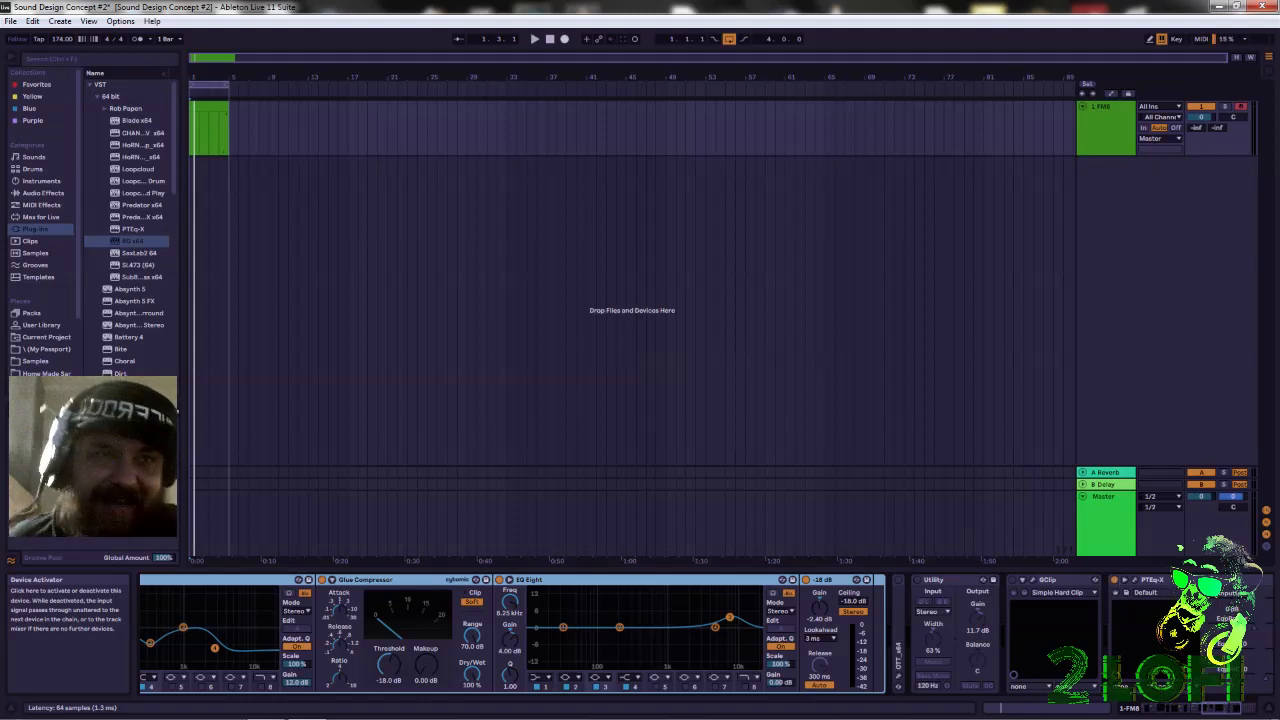
Unfold the PTEq-X device, open its equalizer window to examine the settings, and close it
double_click(1164, 586)
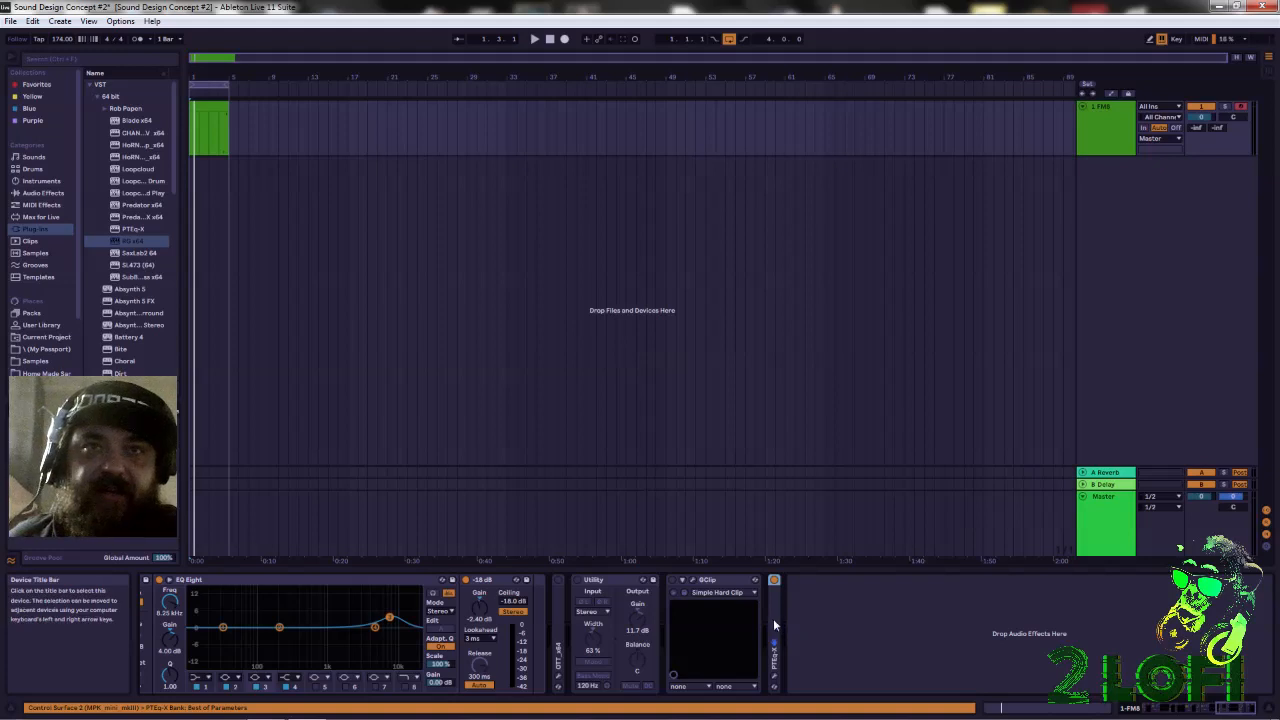
double_click(773, 618)
left_click(795, 582)
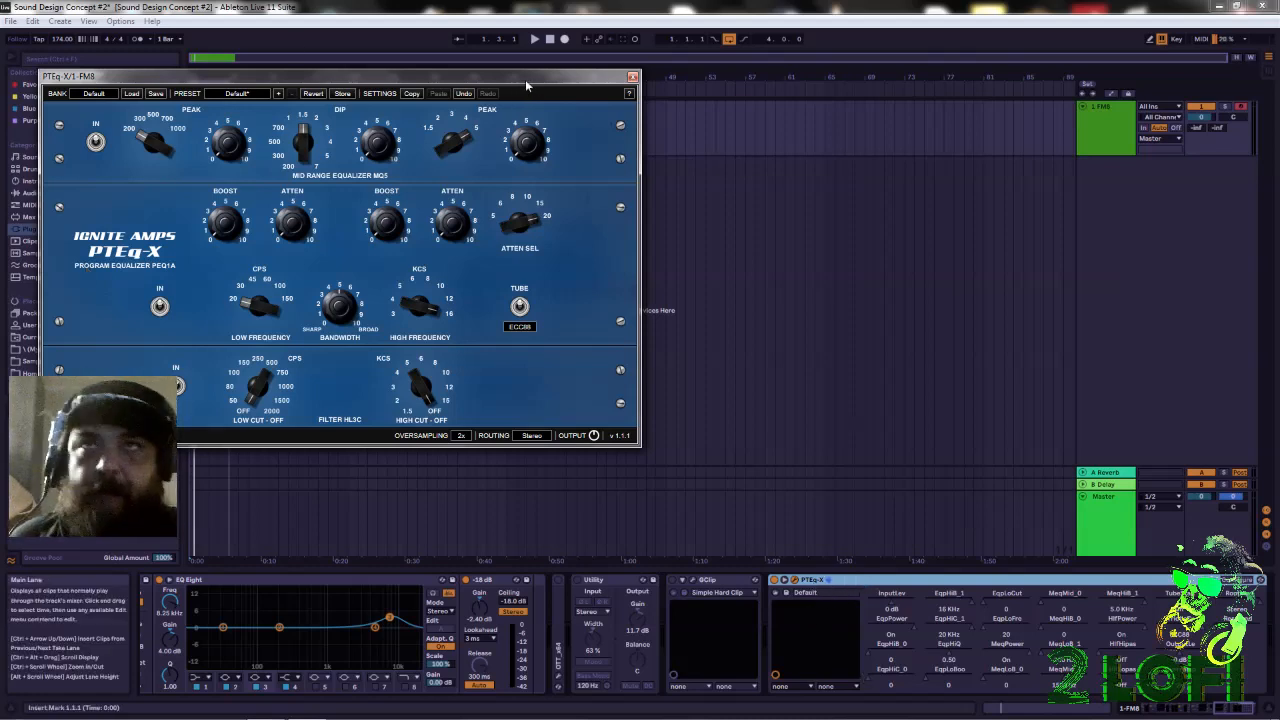
left_click(632, 77)
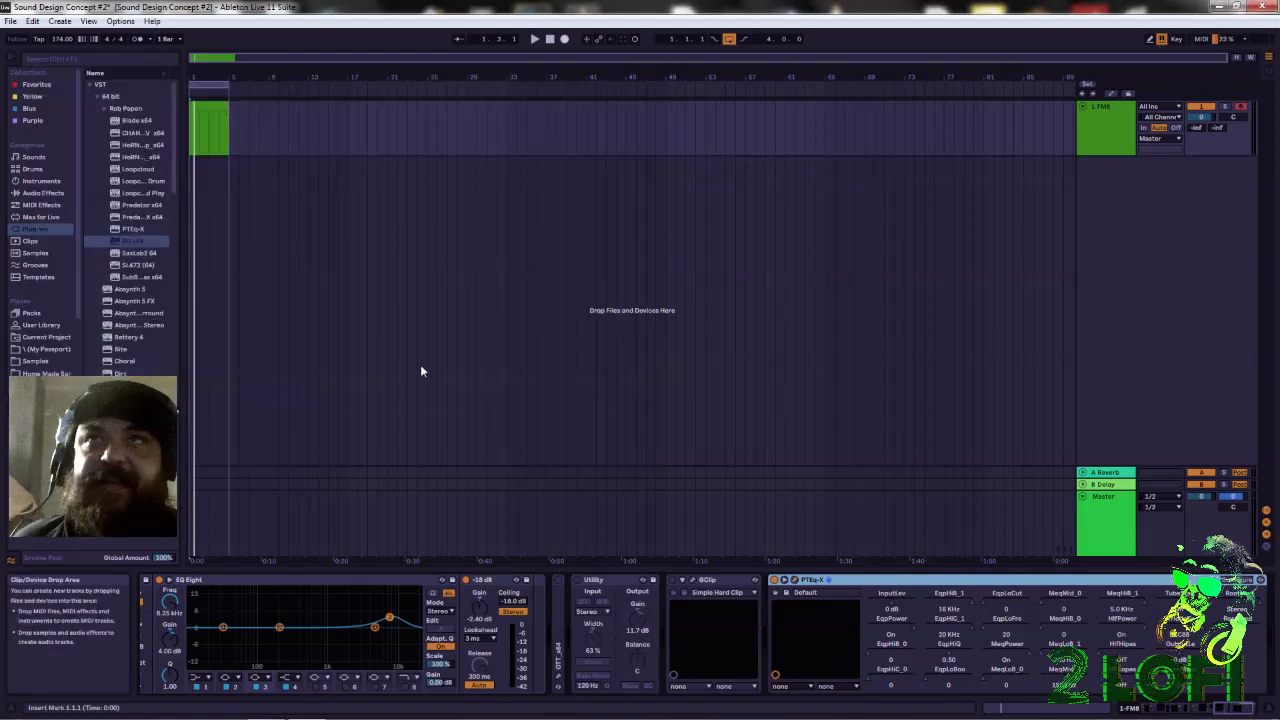
Bypass the PTEq-X equalizer and the Stage 1 metalics rack at the start of the effects chain
left_click(774, 580)
left_click_drag(1234, 711, 848, 671)
left_click(243, 581)
left_click(415, 581)
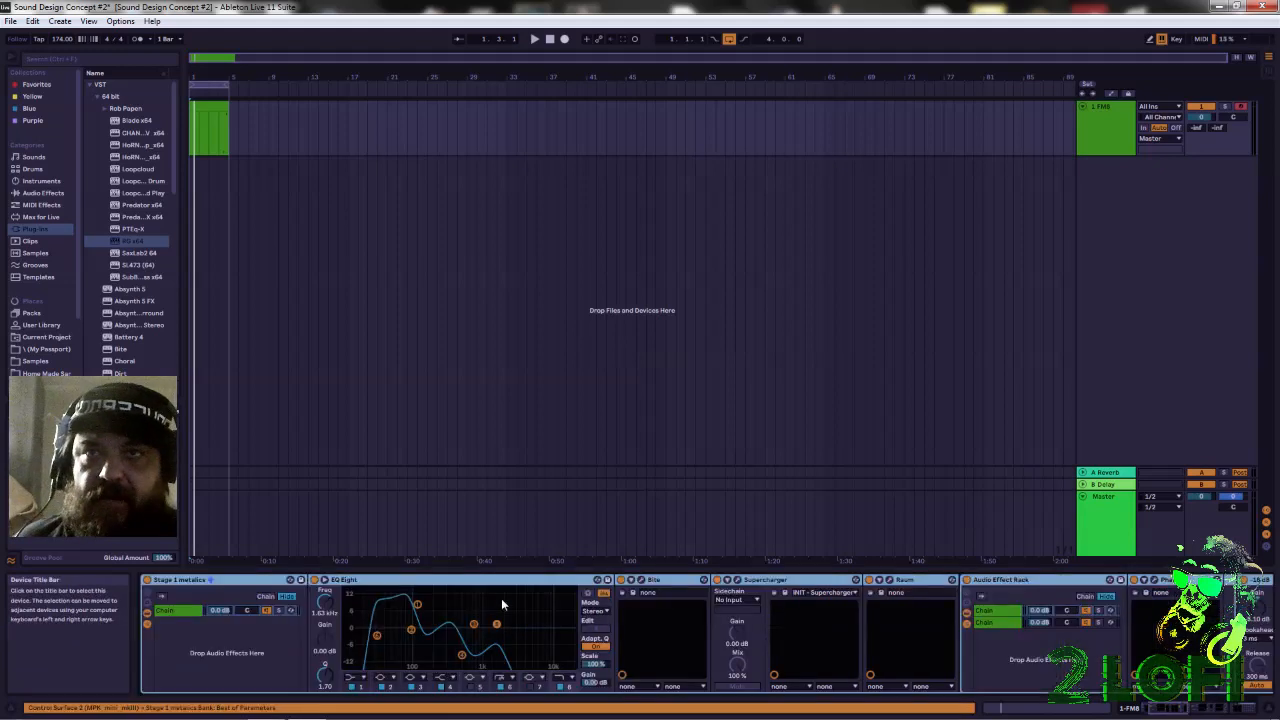
left_click(147, 581)
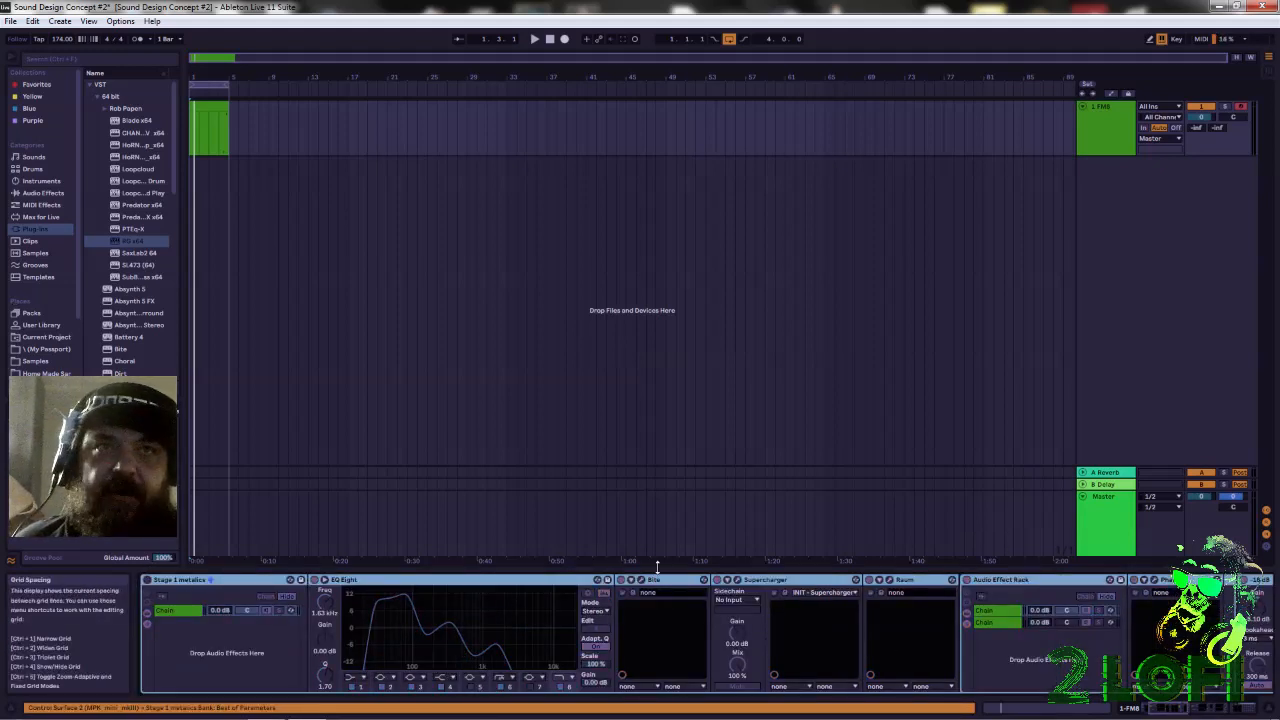
Fold the Stage 1 metalics rack, the ECEL rack and the PTEq-X device in the effects chain
double_click(237, 580)
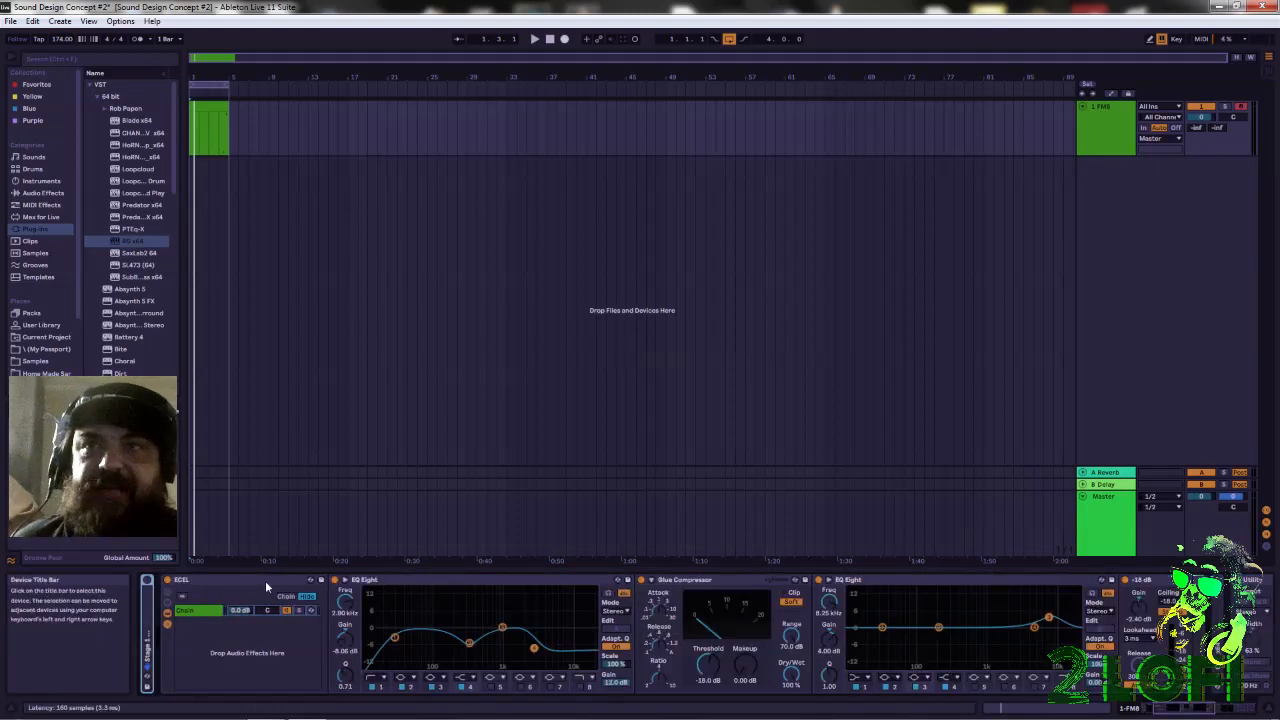
double_click(265, 580)
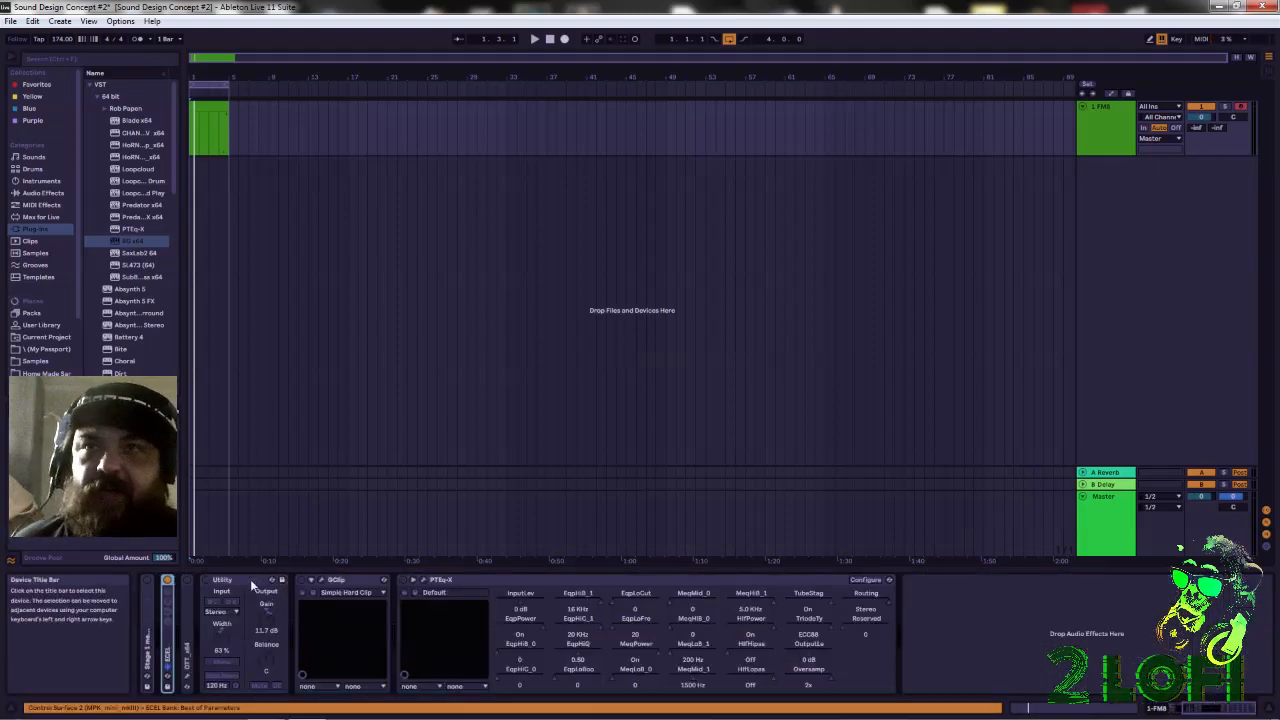
double_click(478, 579)
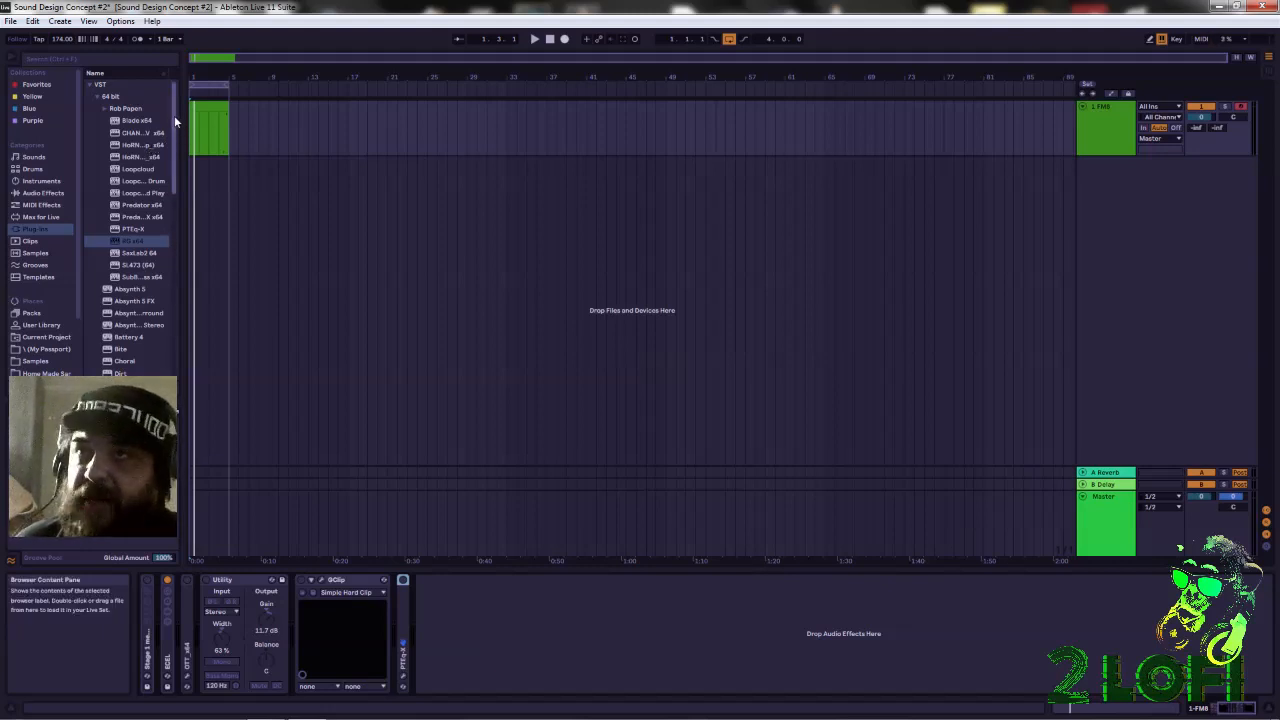
Browse the VST plug-in list and collapse its 64 bit folder
left_click_drag(172, 103, 163, 176)
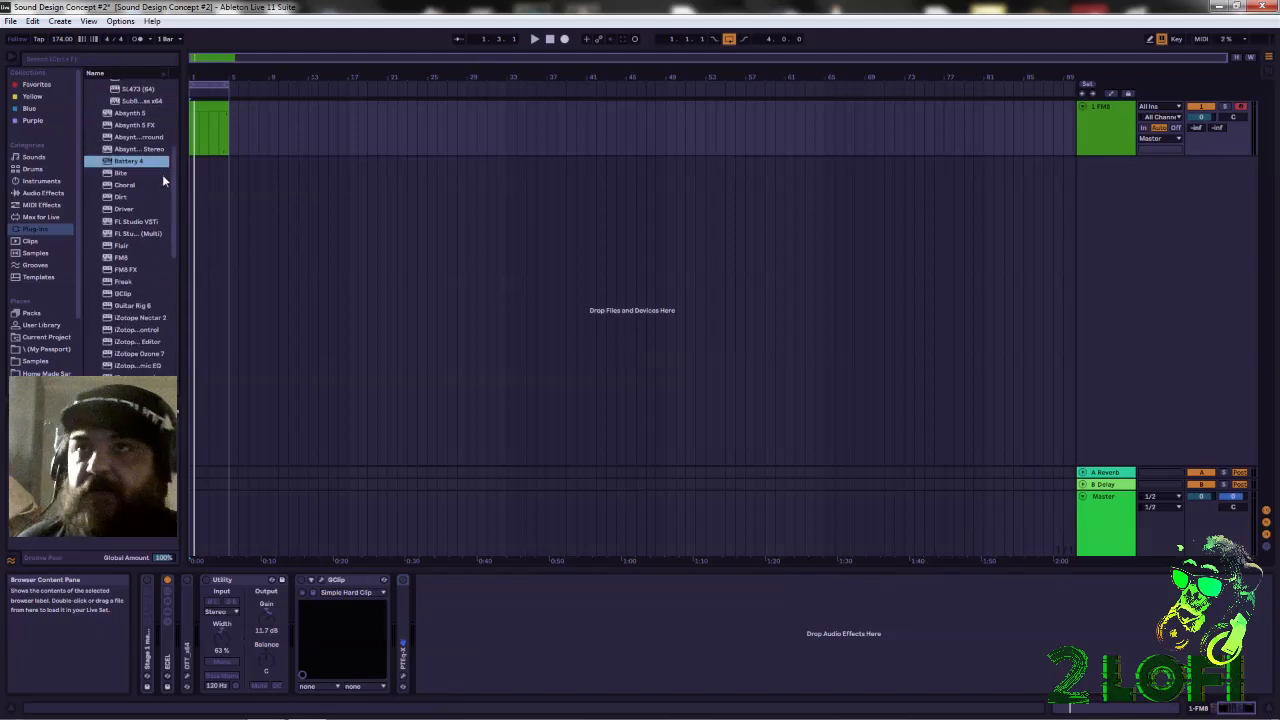
left_click_drag(173, 168, 174, 263)
scroll(176, 280, "up", 10)
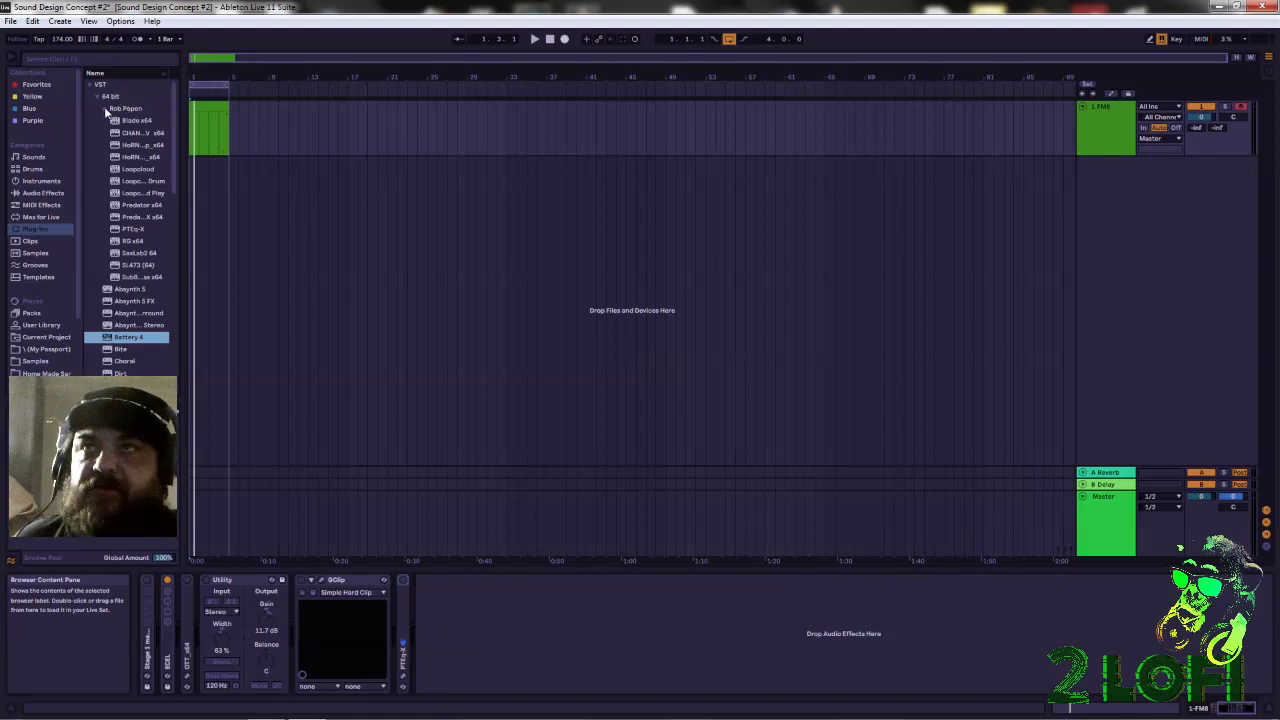
left_click(97, 99)
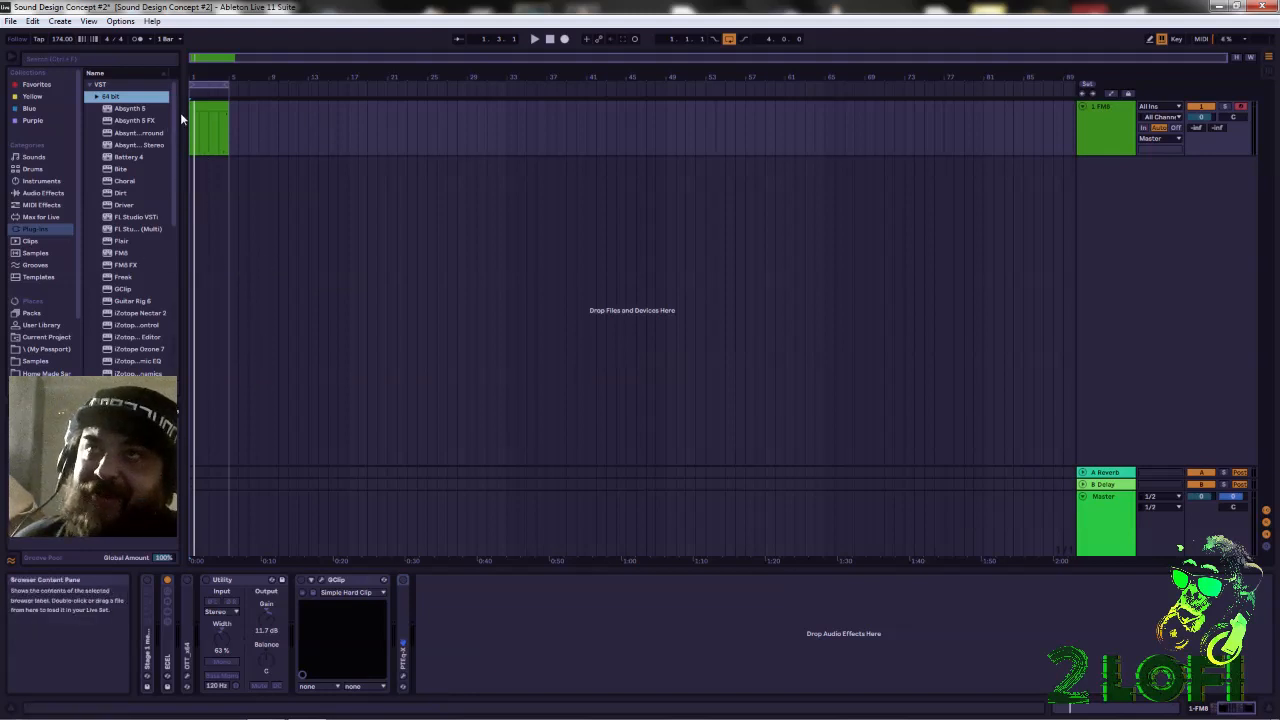
left_click_drag(176, 112, 173, 330)
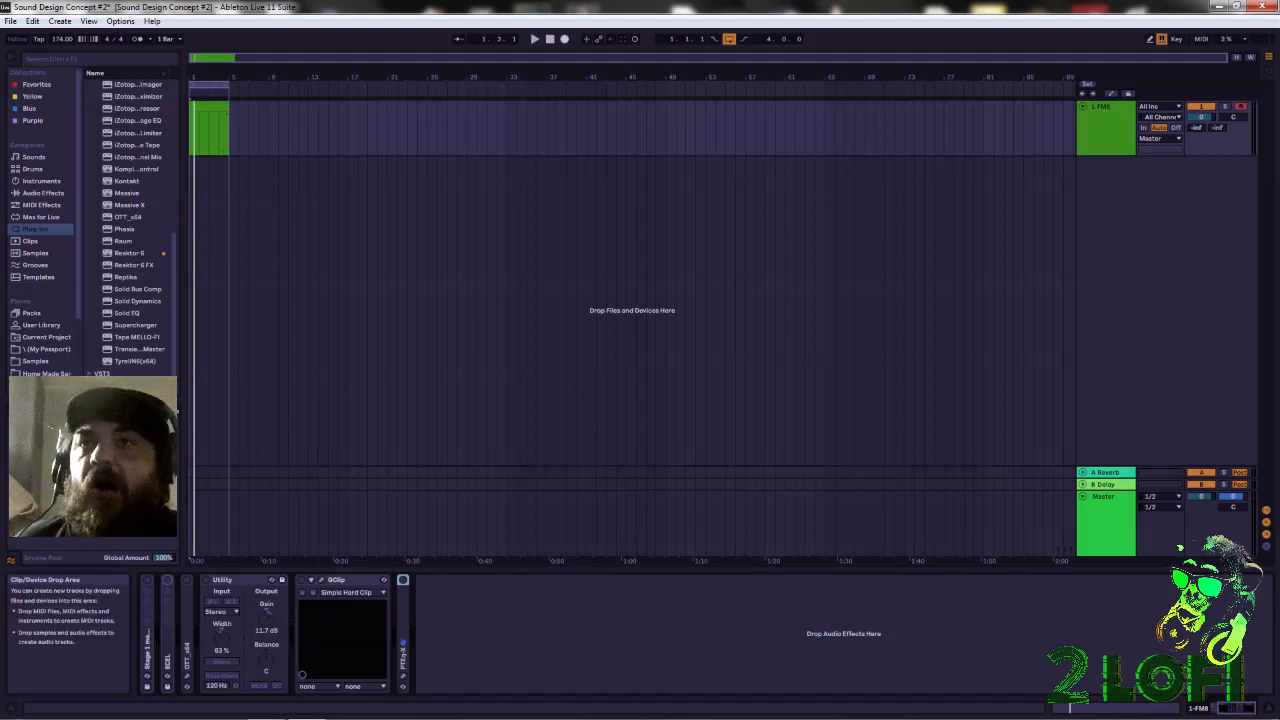
Add the FM8 instrument from the plug-in list to the empty arrangement area as a new track
left_click(1231, 712)
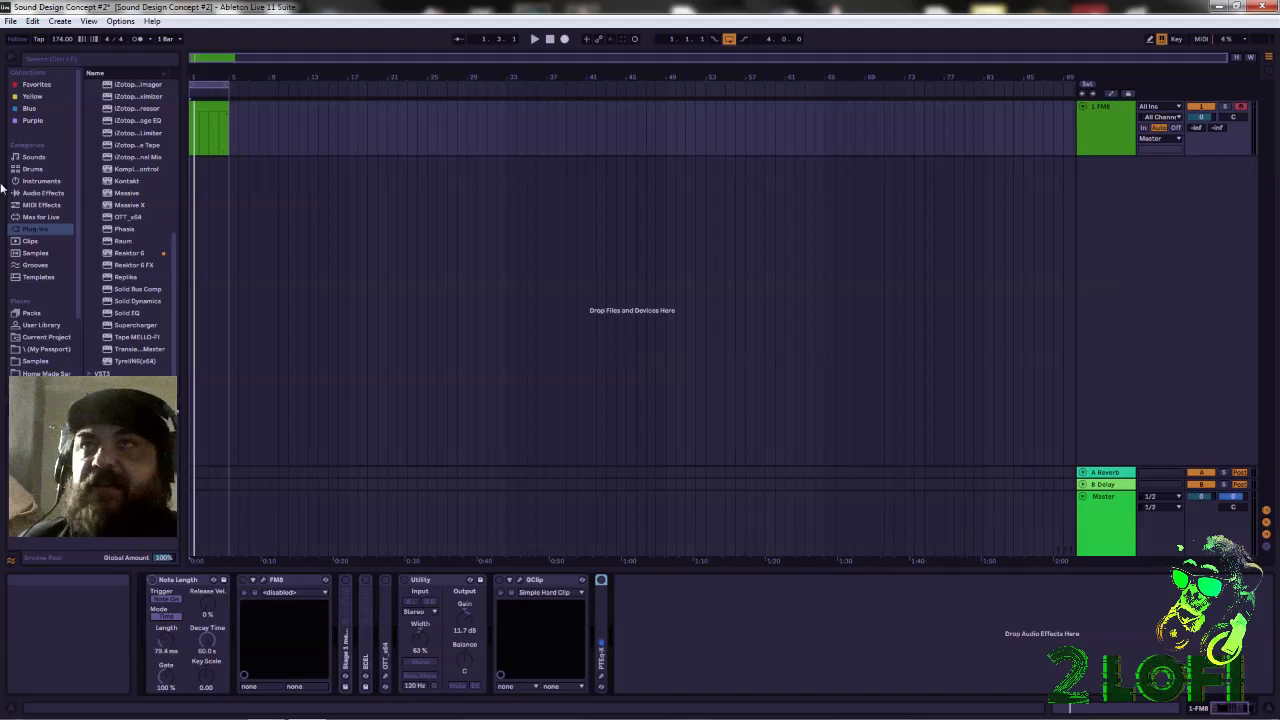
scroll(143, 243, "up", 2)
scroll(143, 243, "up", 7)
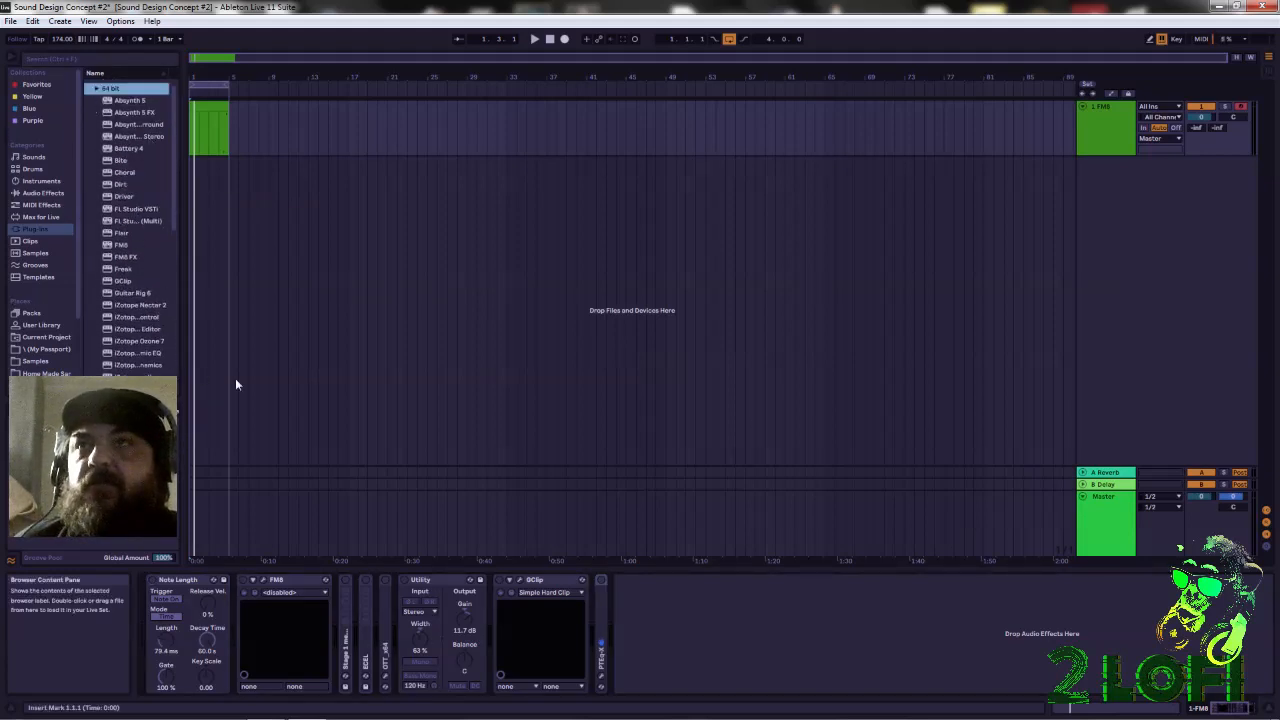
left_click_drag(120, 245, 406, 244)
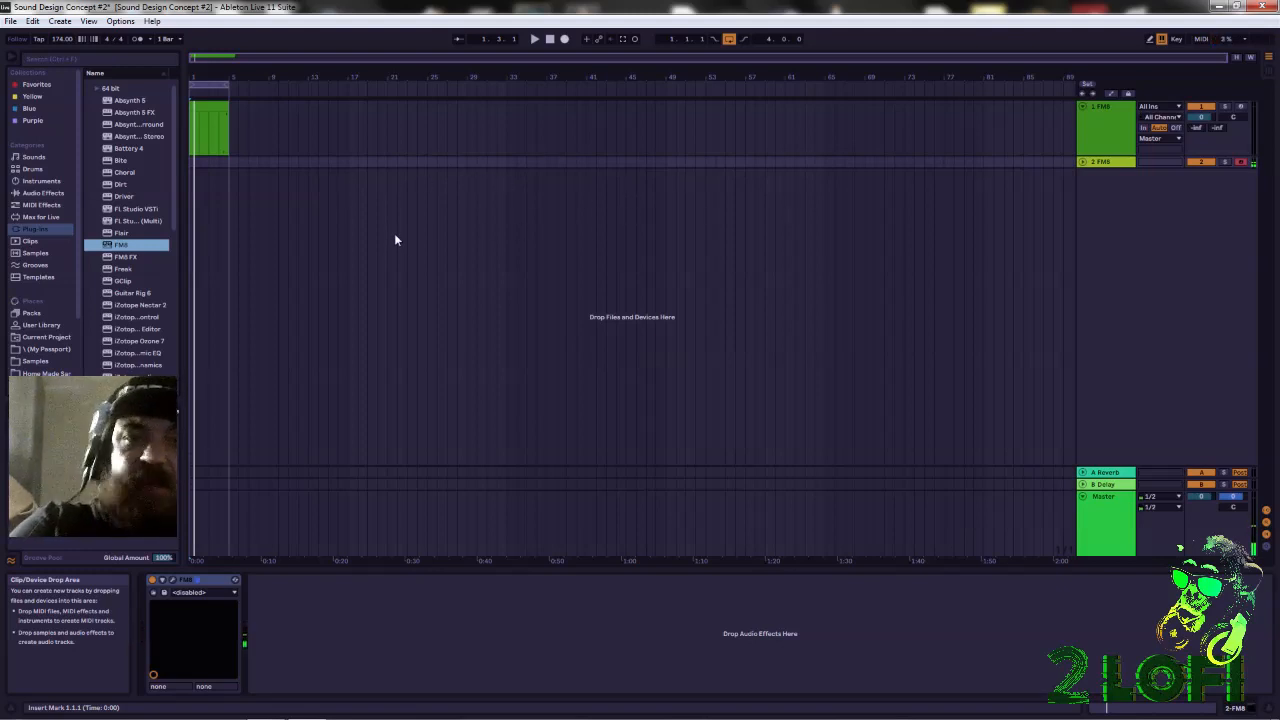
Open the new FM8's editor on its operators page and load the 1C 5M #13 FM matrix preset
left_click(154, 592)
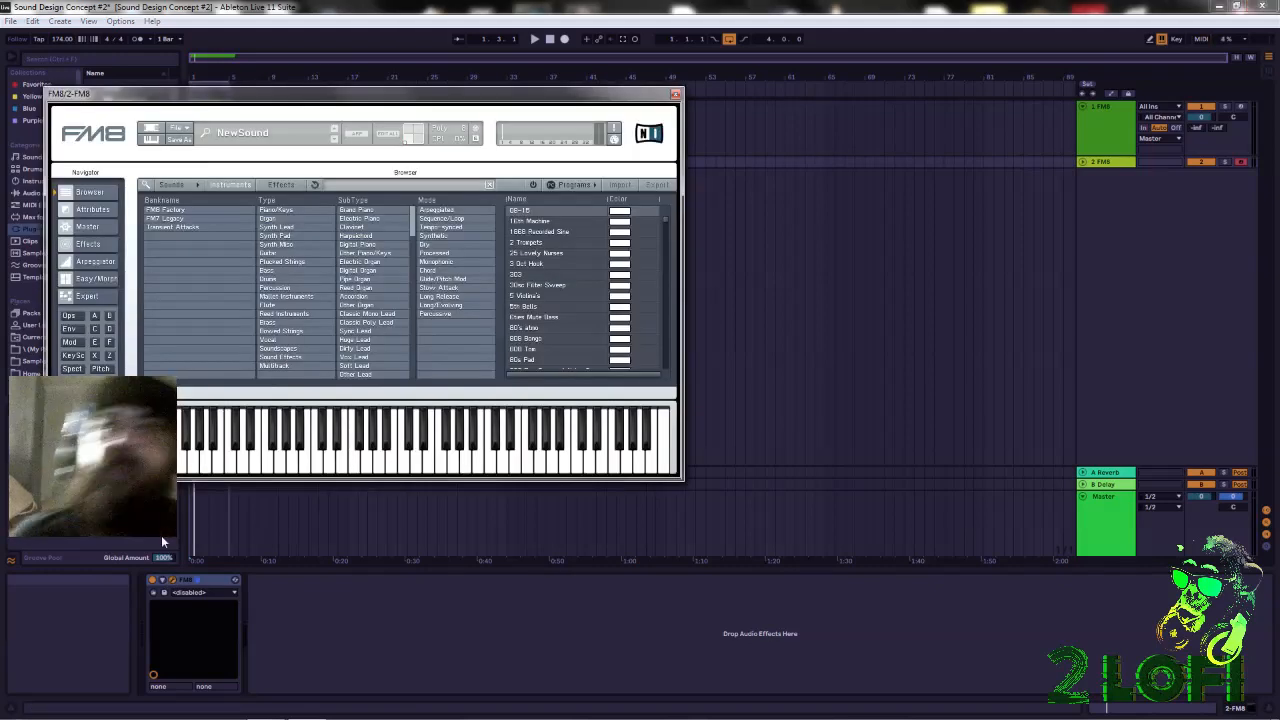
left_click(69, 316)
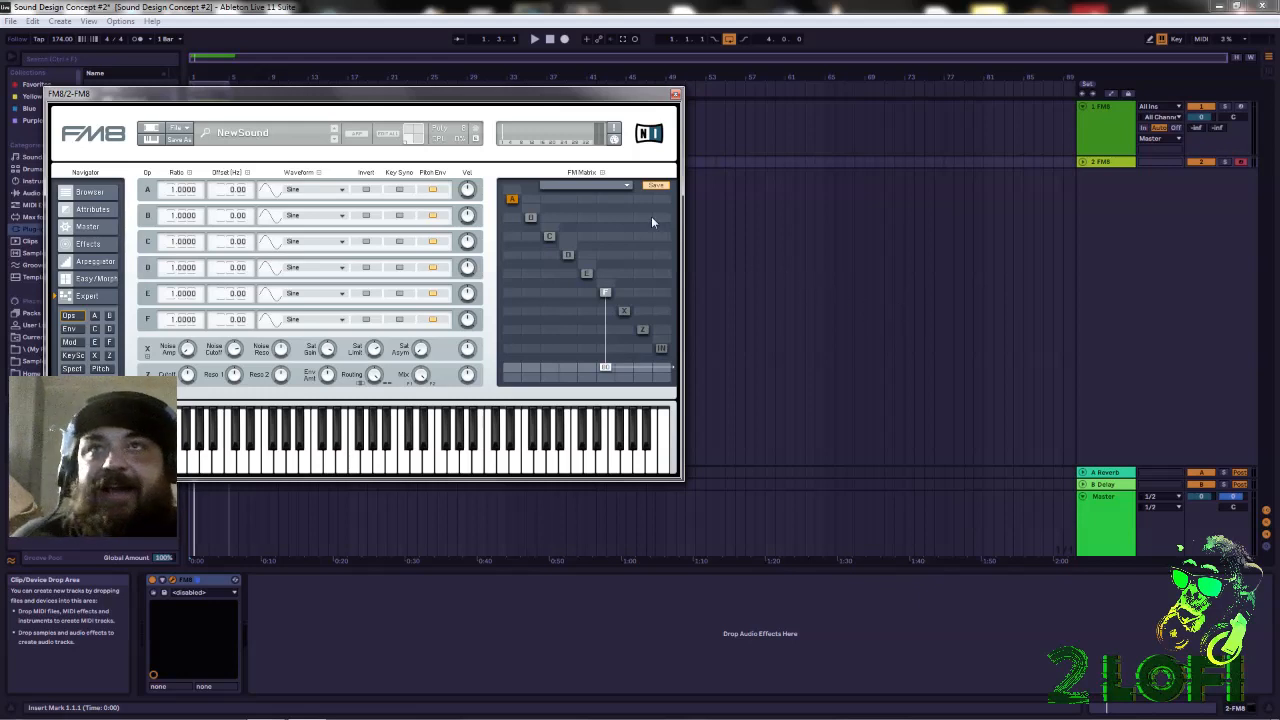
left_click(621, 191)
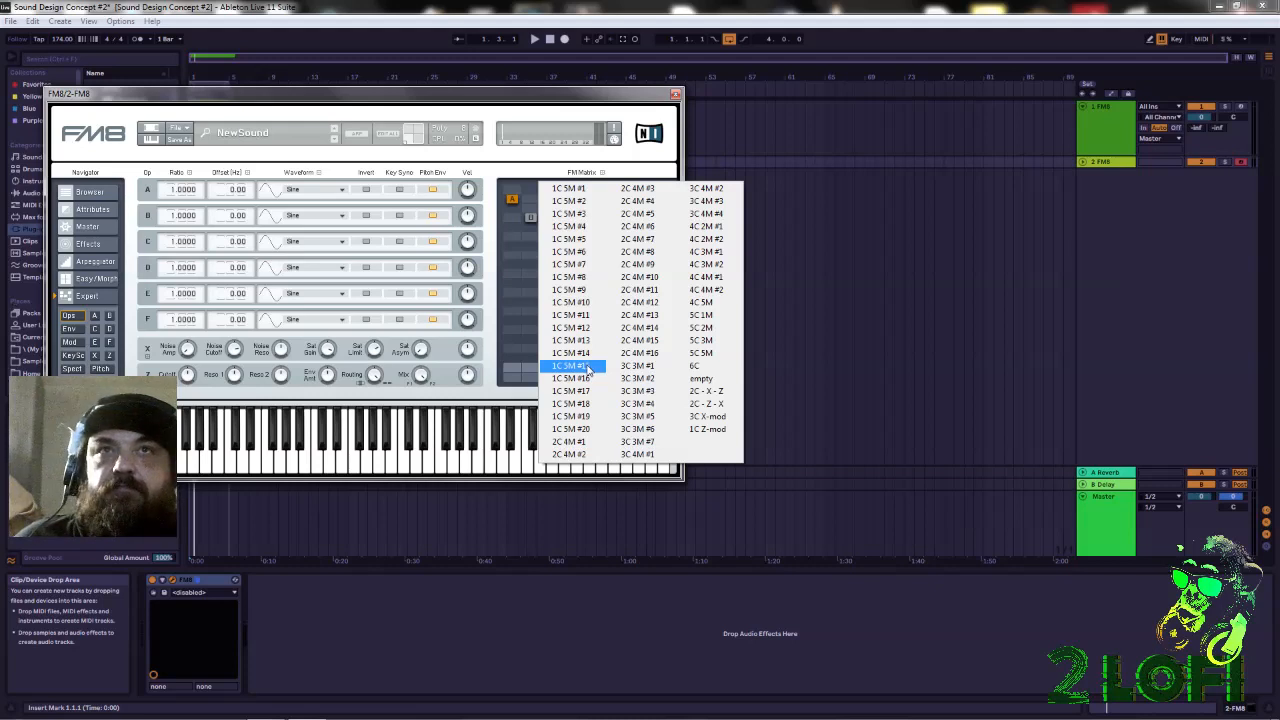
left_click(572, 341)
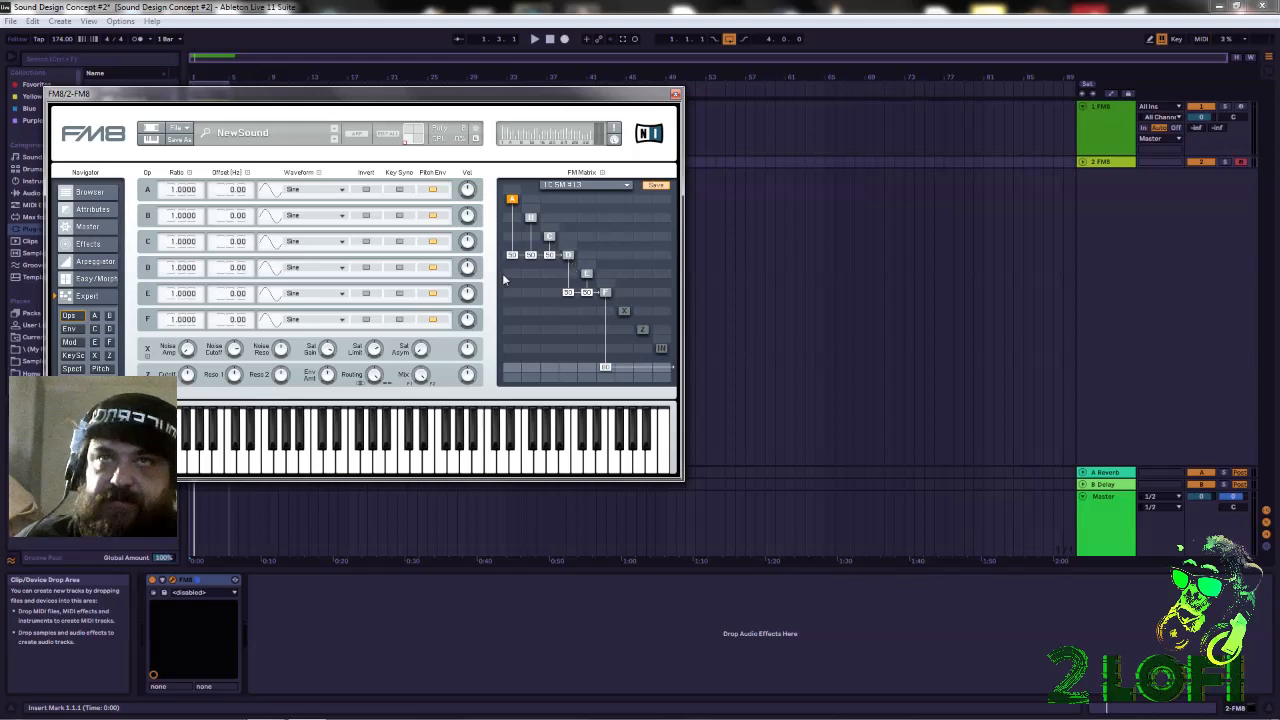
Set operator F's waveform to 8th Formant and operator C's waveform to 4th Formant
left_click(341, 321)
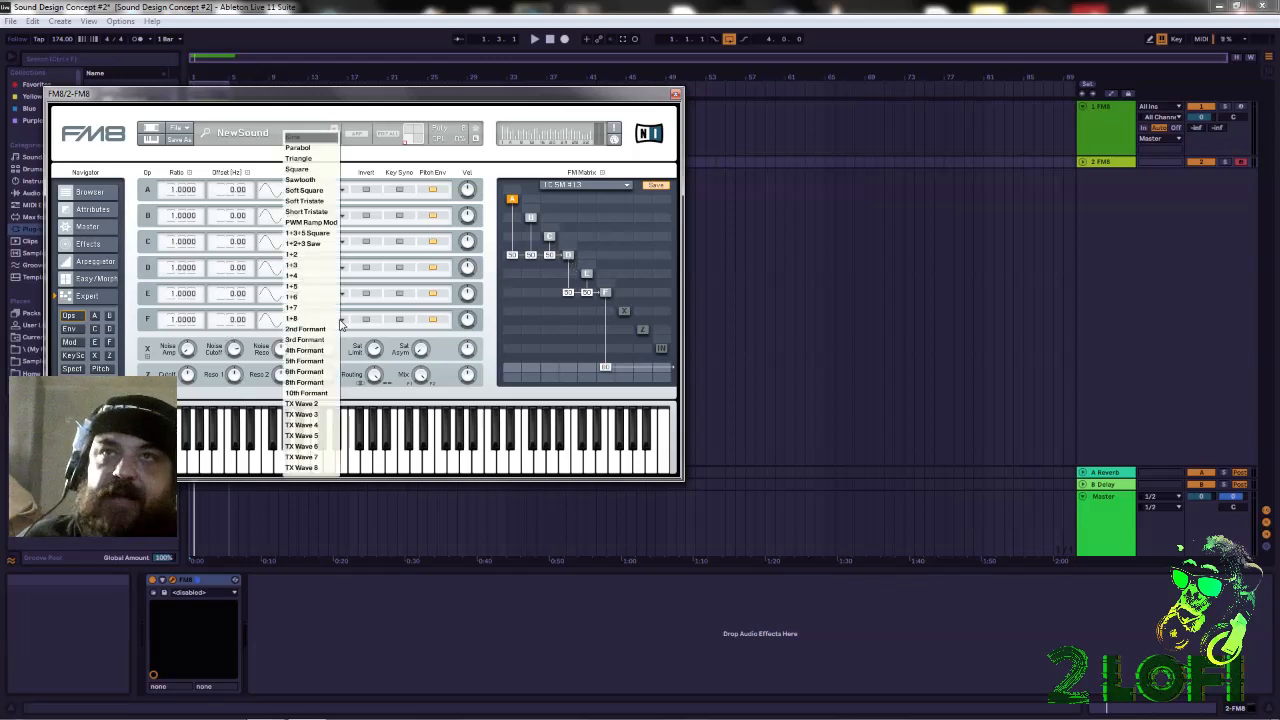
left_click(310, 383)
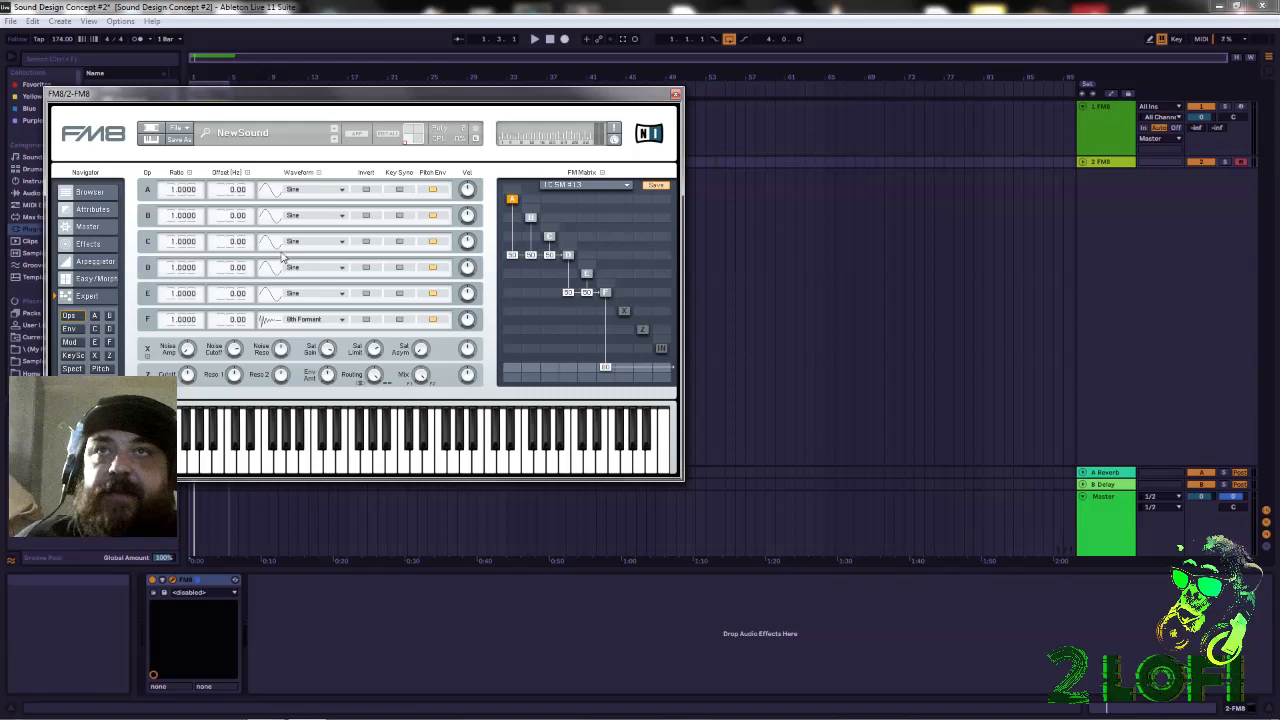
left_click(315, 245)
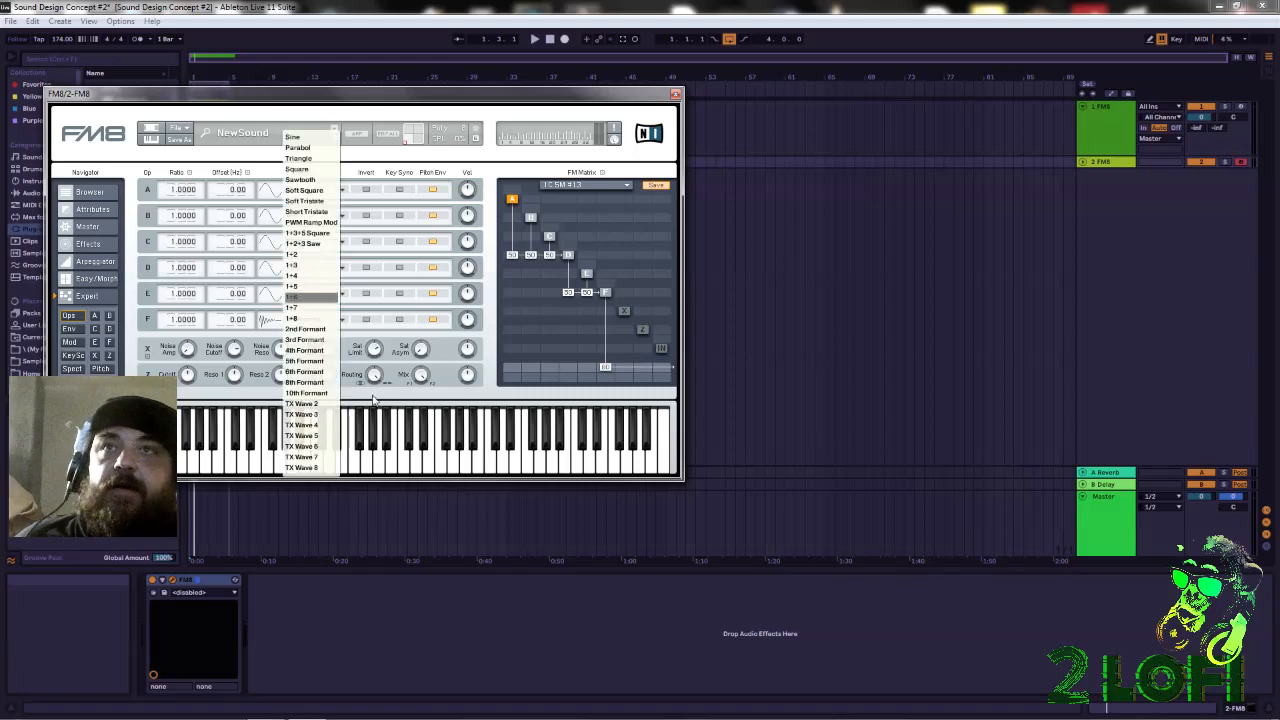
left_click(306, 350)
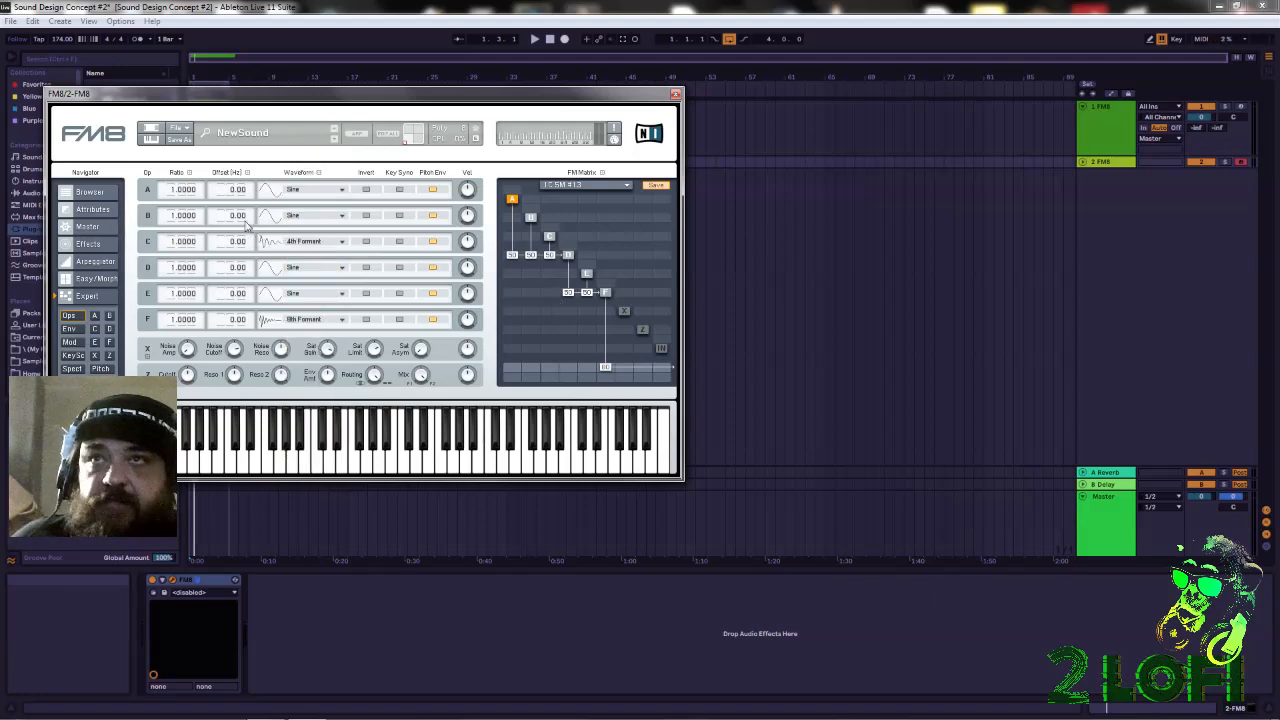
Set the frequency offset of operator F to 440 Hz and of operator C to 330 Hz
double_click(235, 321)
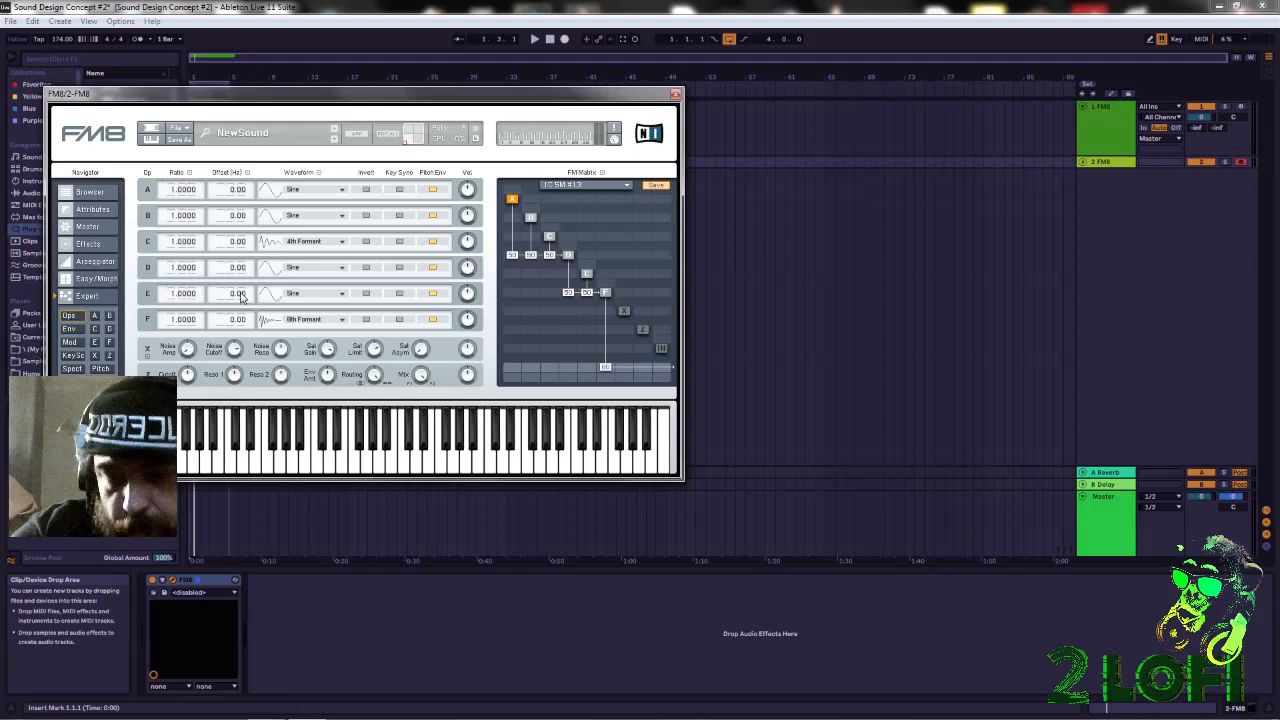
type("440")
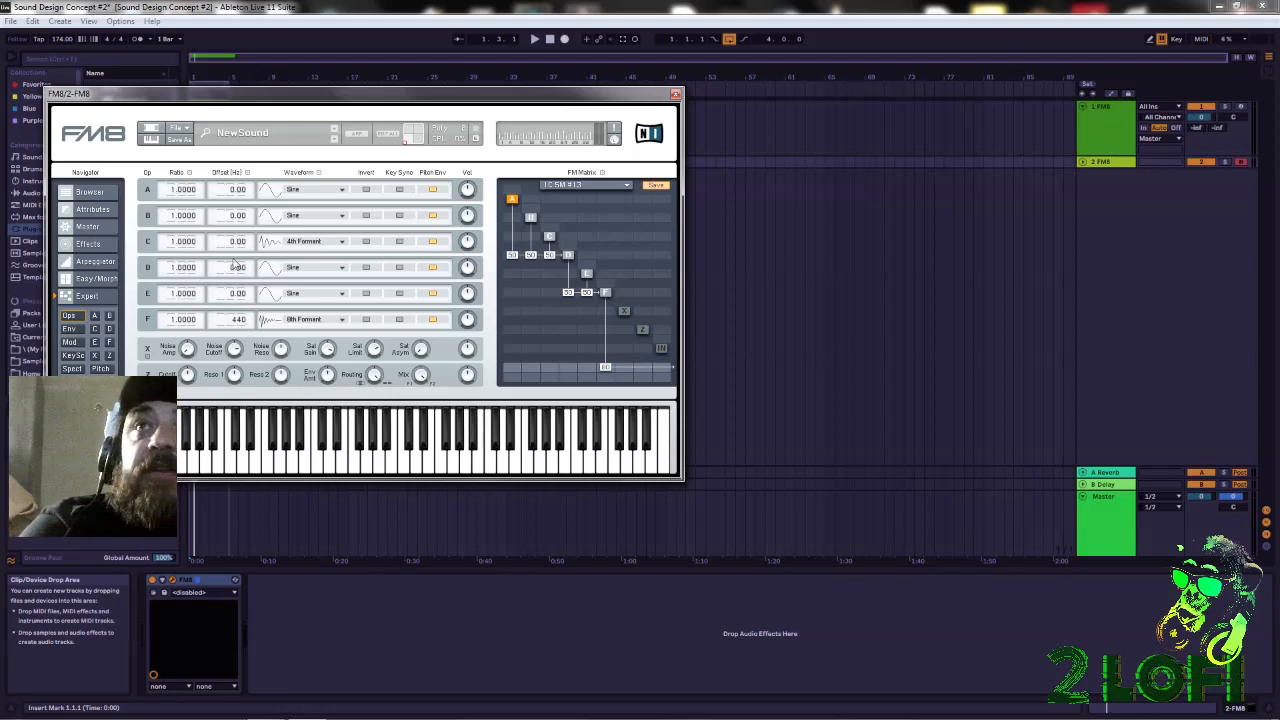
key("Return")
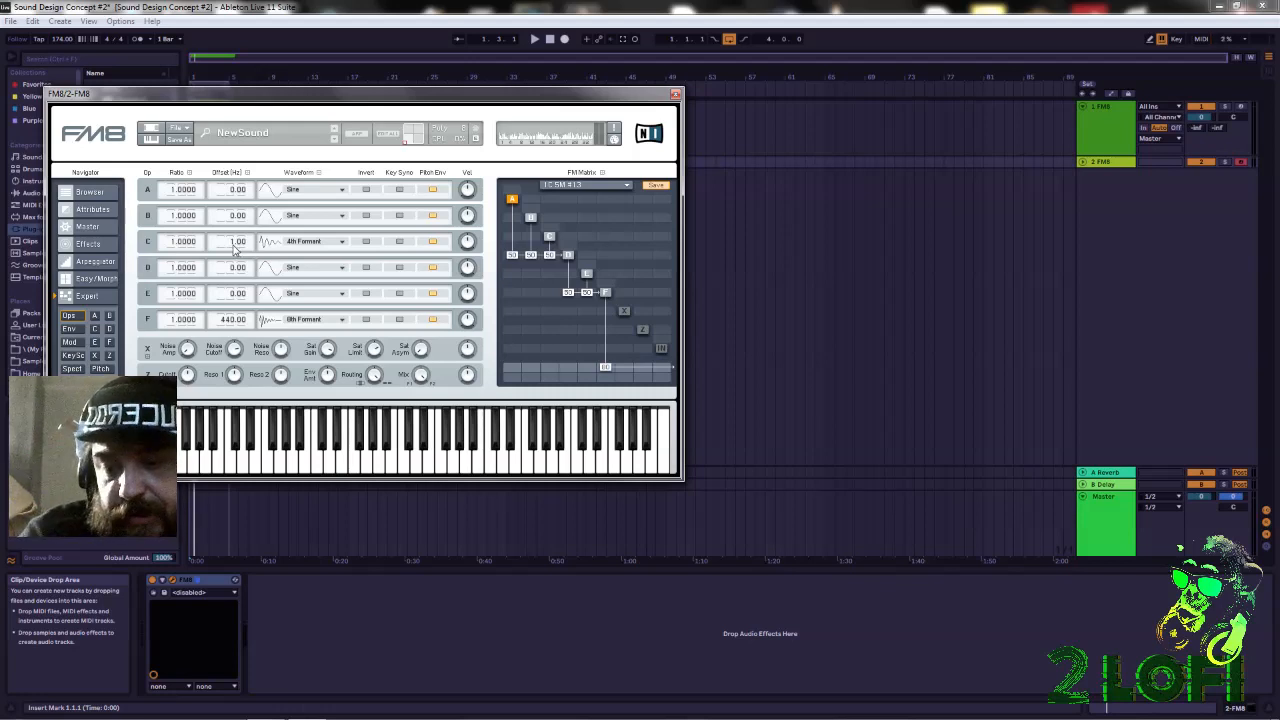
left_click(235, 248)
left_click(235, 248)
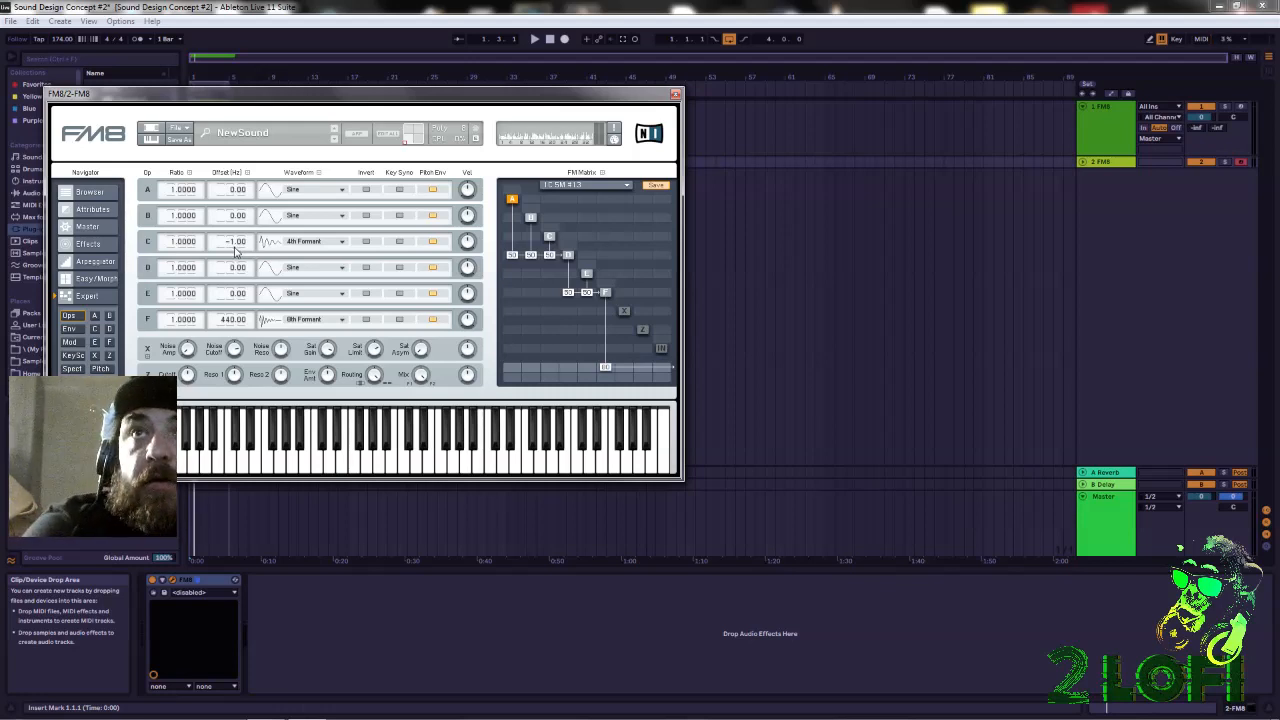
left_click_drag(235, 247, 232, 242)
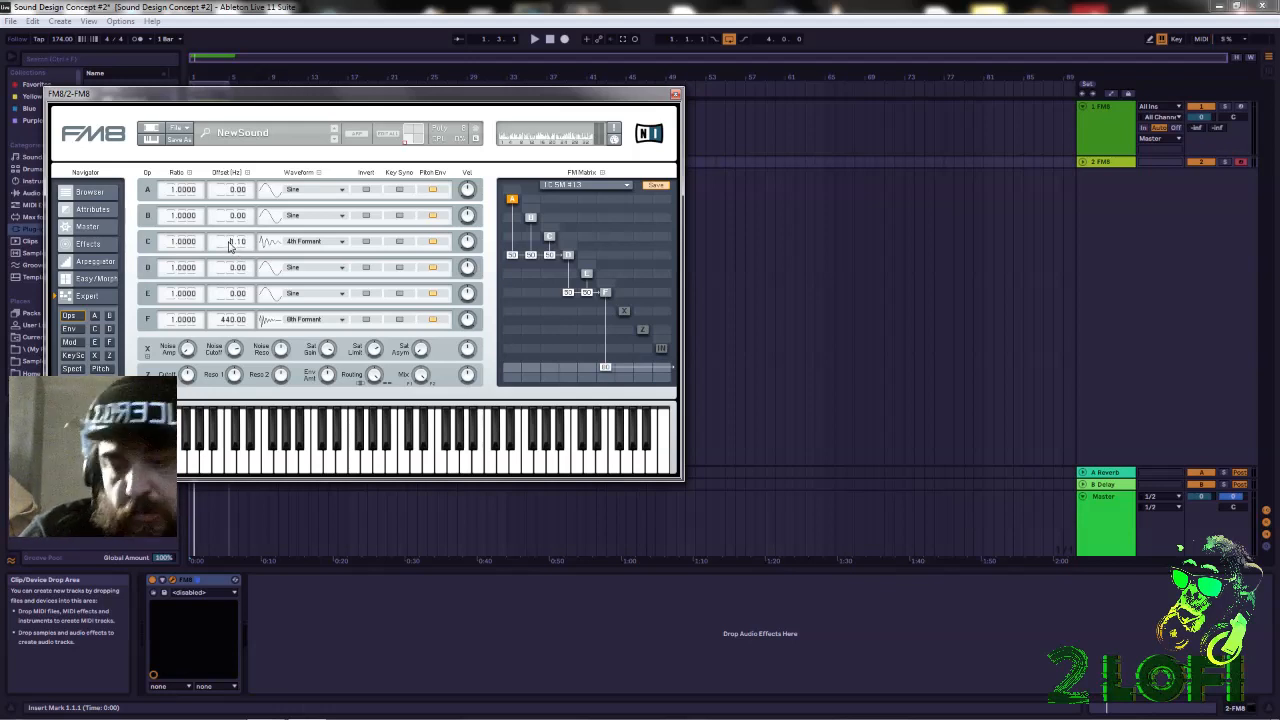
type("30")
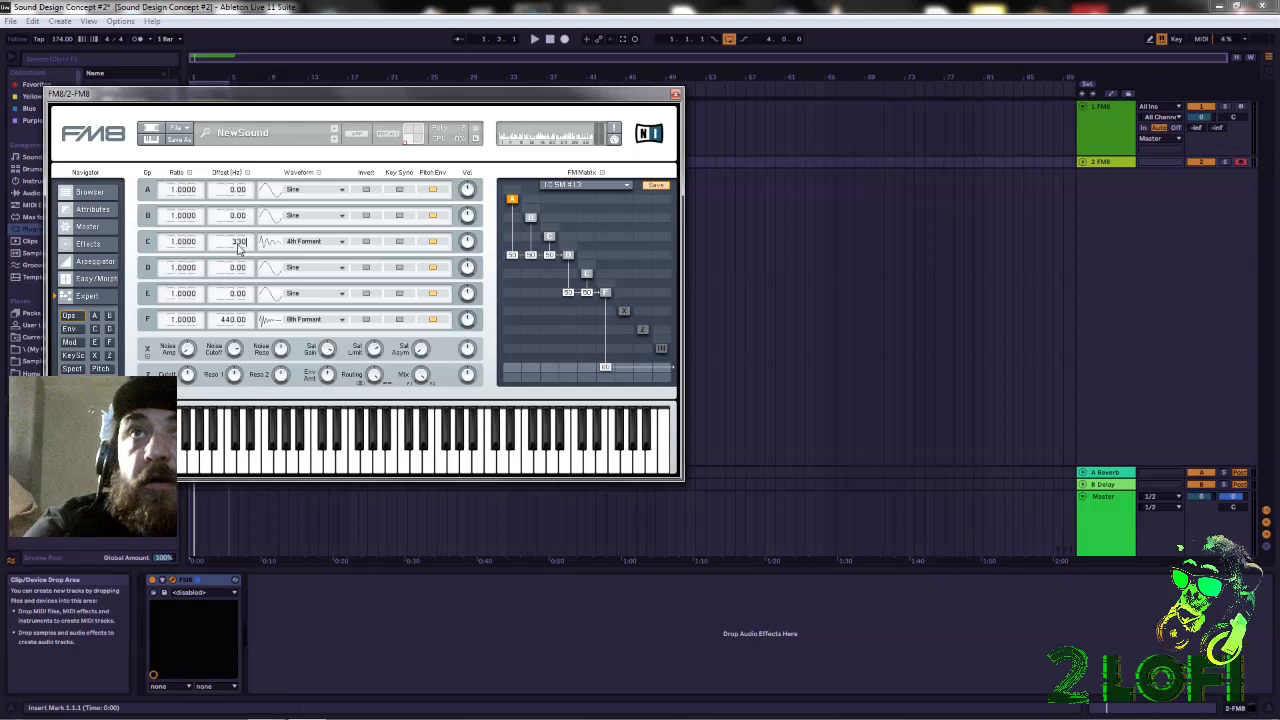
key("Return")
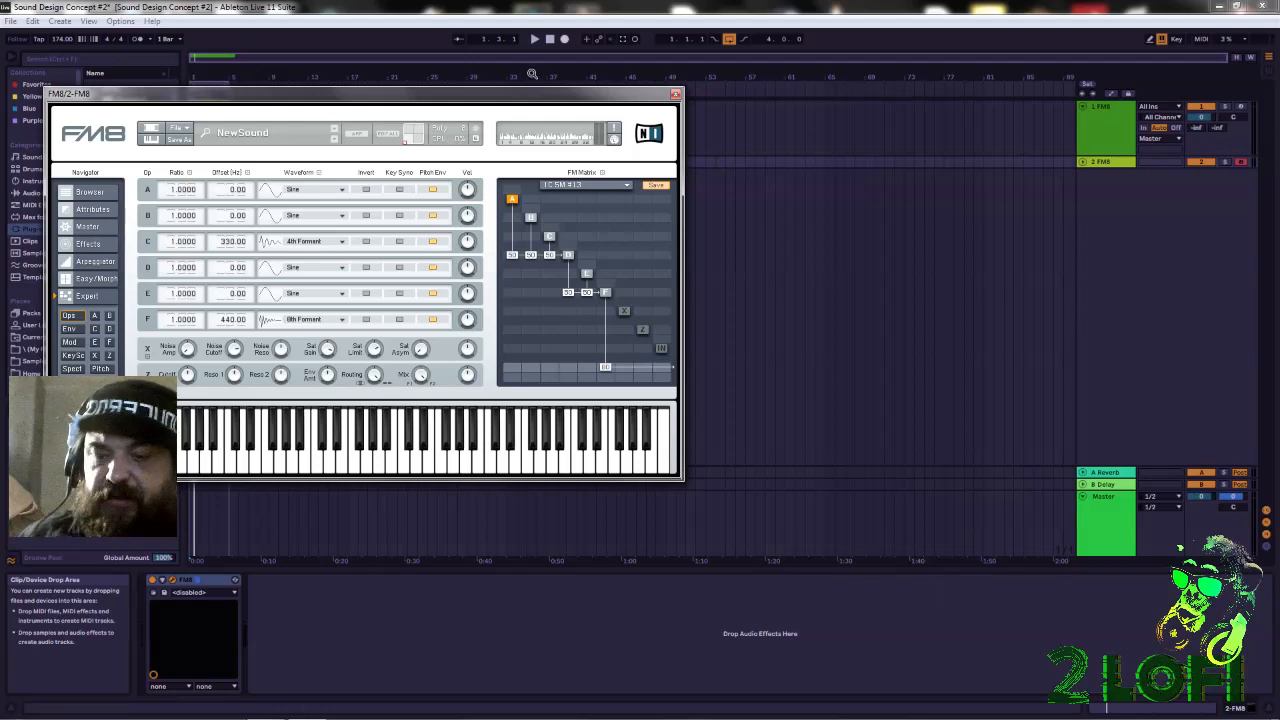
Play a few test notes to audition the new FM8 sound
key("a")
key("a")
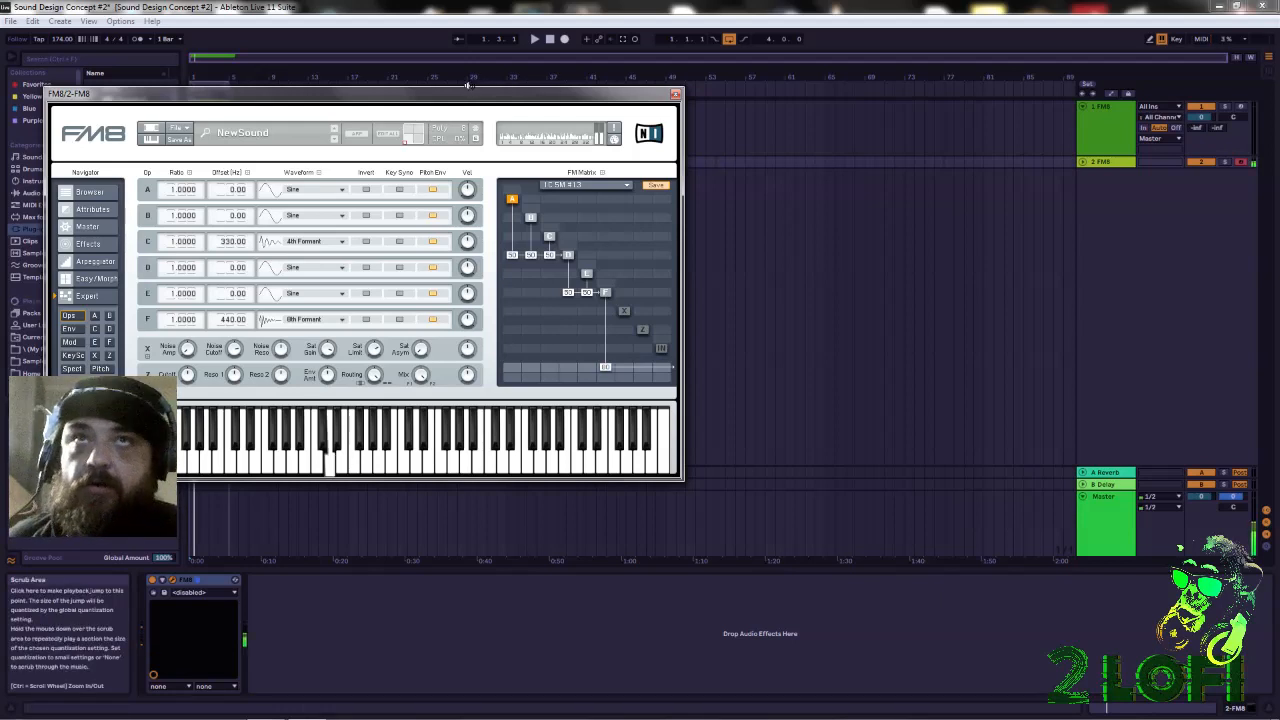
key("a")
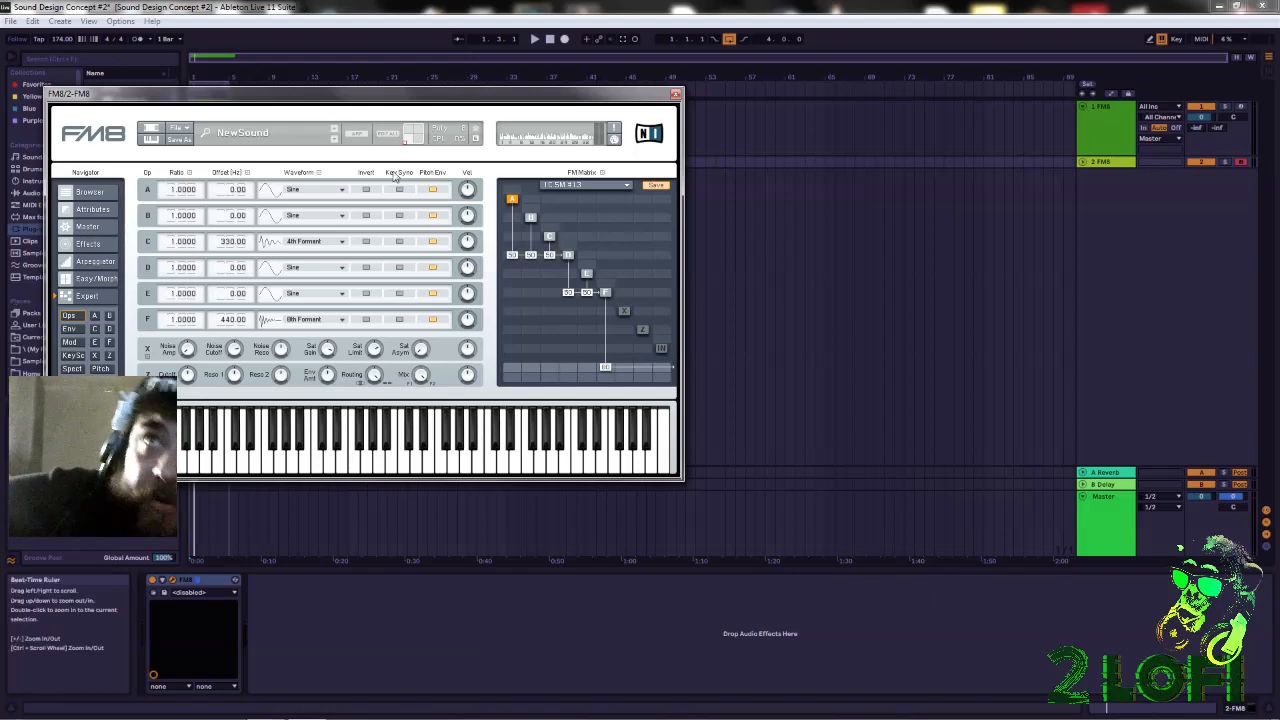
Set the waveforms of operators A and D to Soft Square and operator B to 1+3, playing a test note along the way
left_click(342, 190)
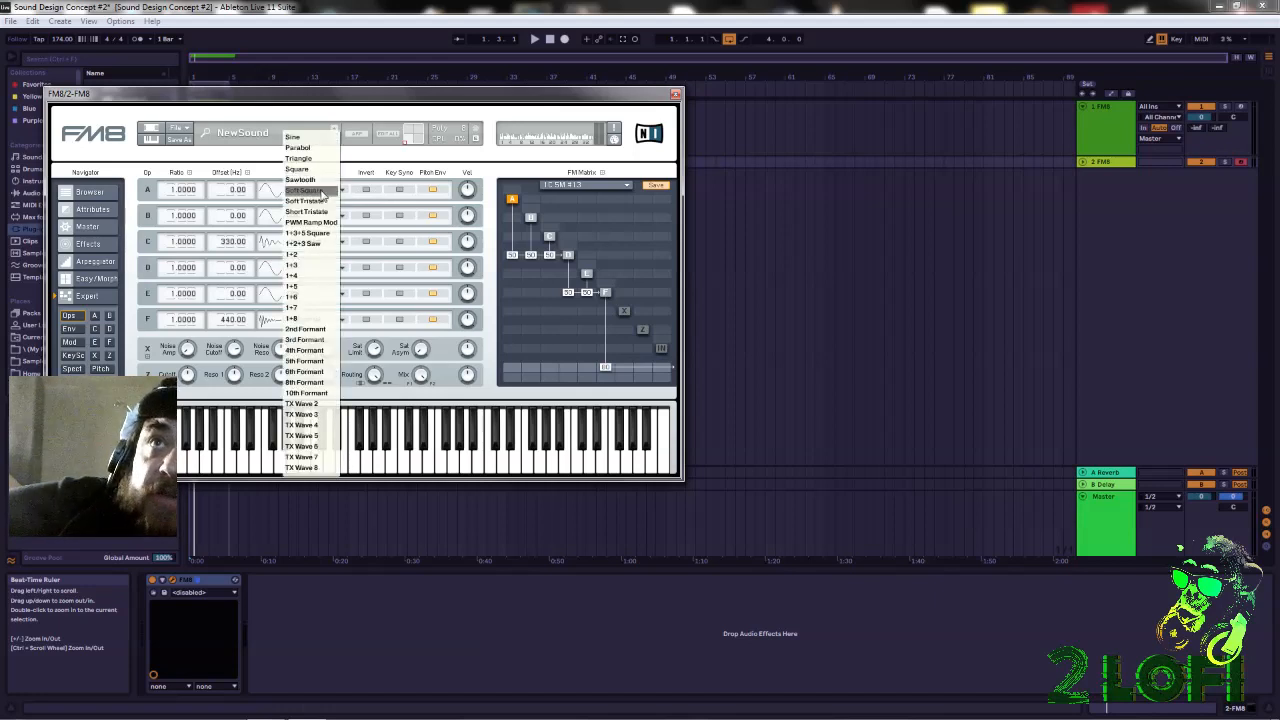
left_click(308, 191)
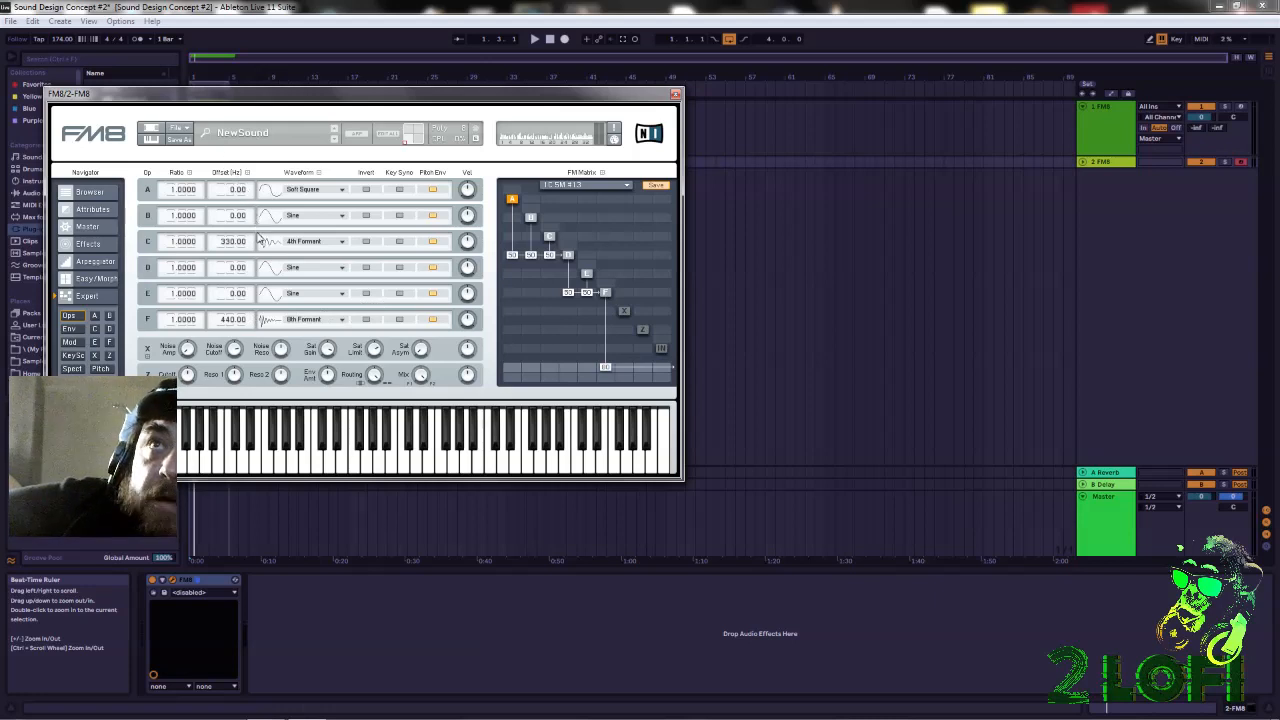
left_click(342, 218)
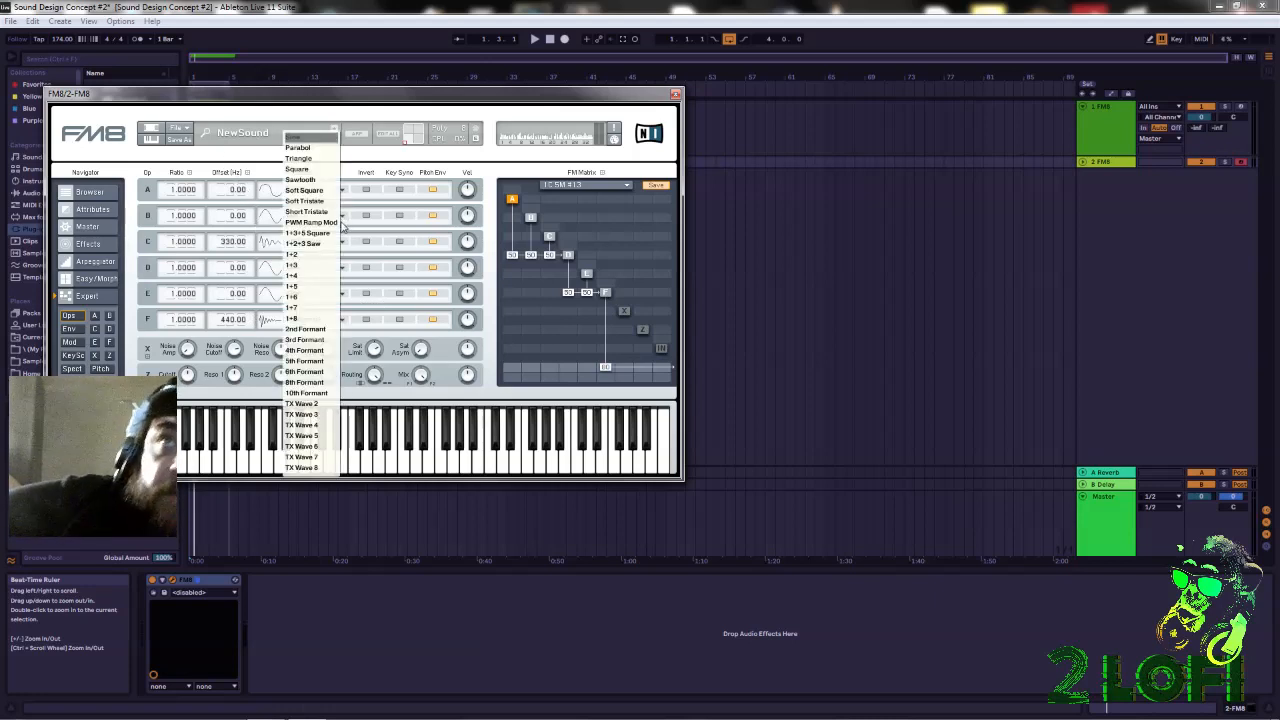
left_click(306, 285)
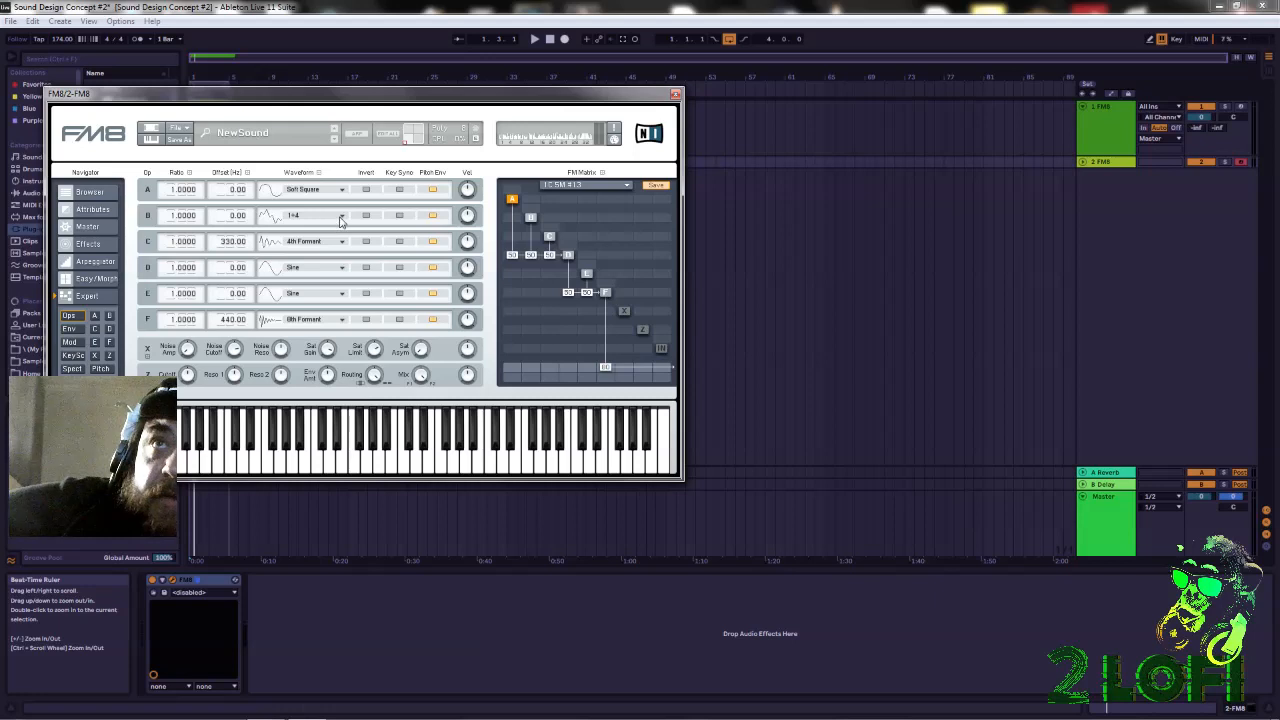
left_click(342, 222)
left_click(309, 265)
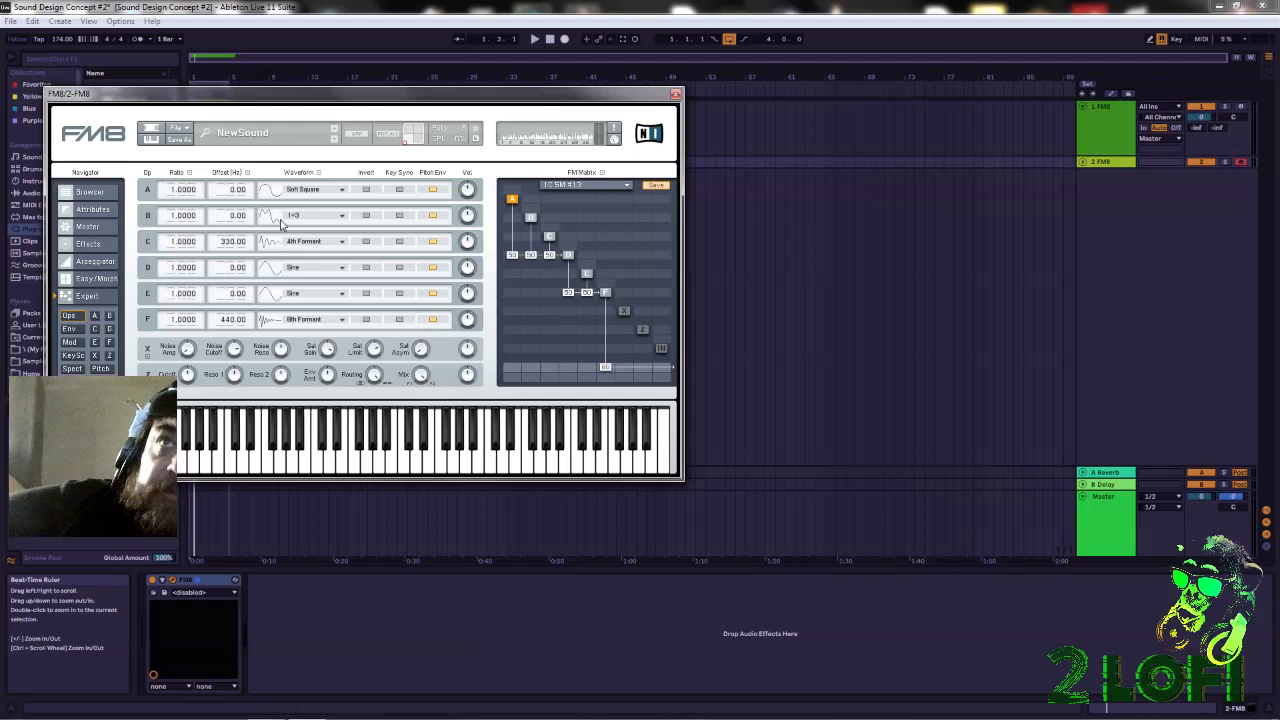
key("a")
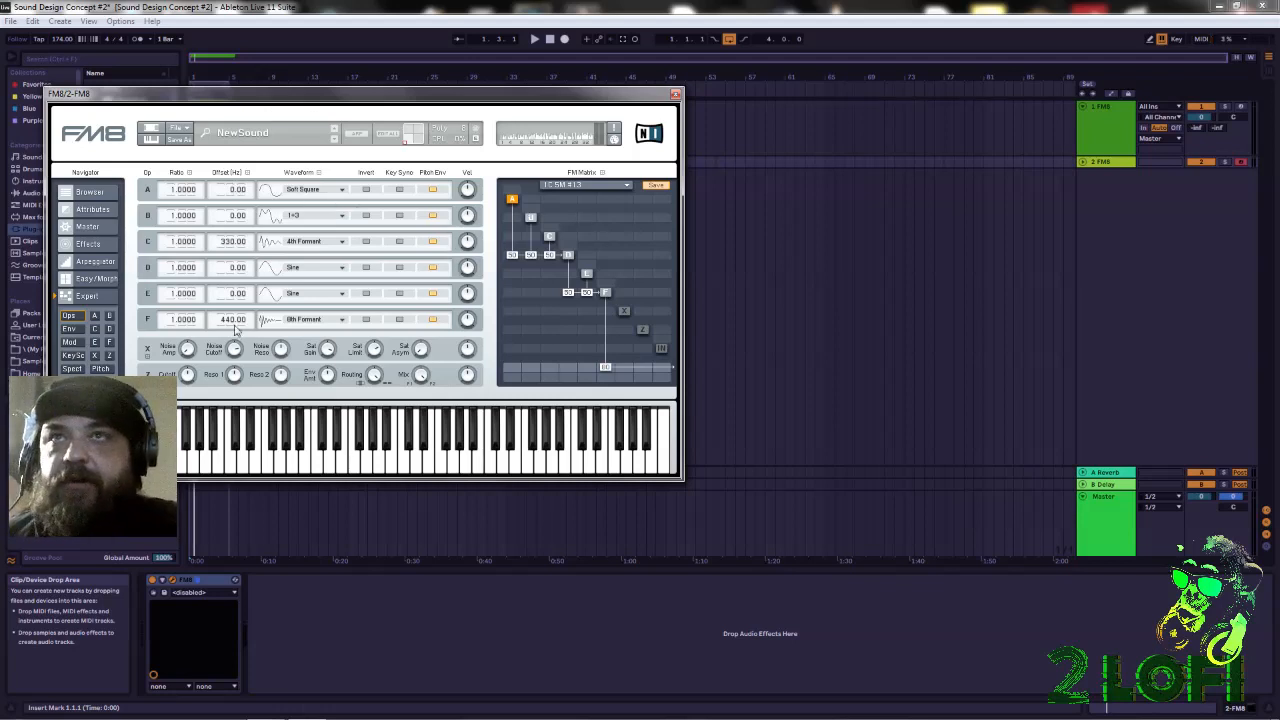
left_click(308, 268)
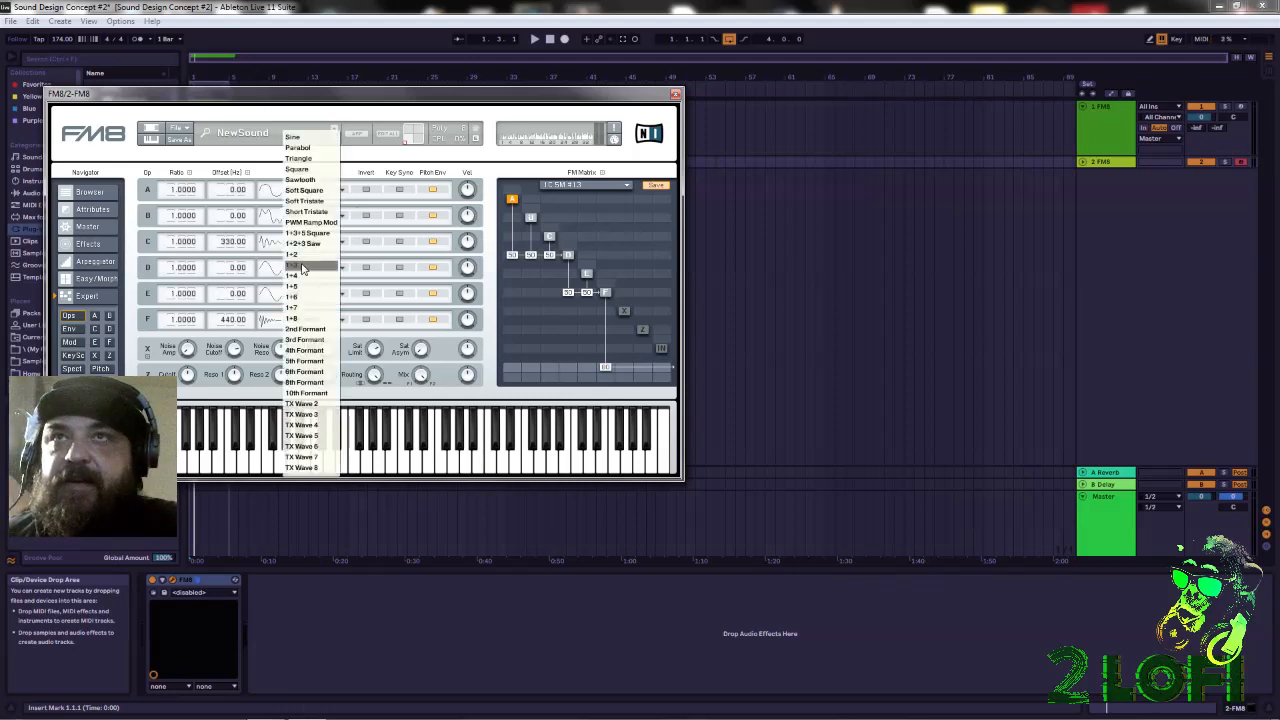
left_click(317, 192)
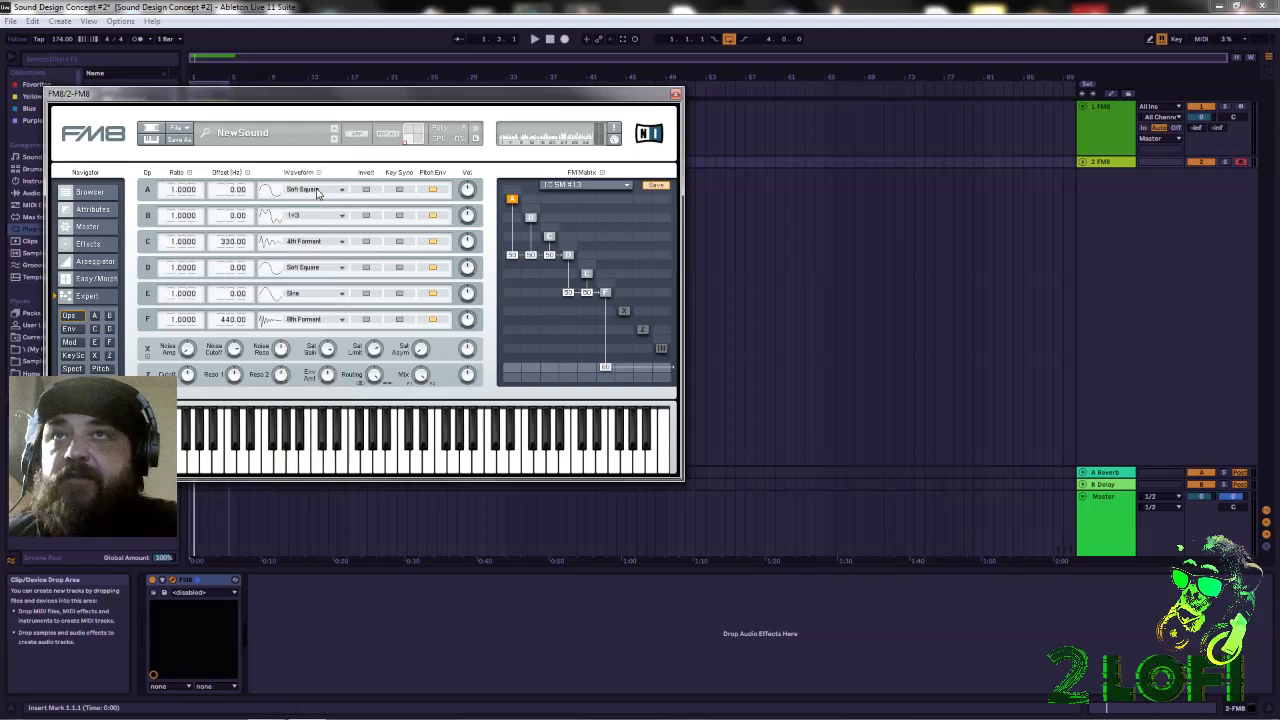
Set operator E's waveform to Triangle, and enable Key Sync on operators C and F plus Invert on operator C
left_click(300, 298)
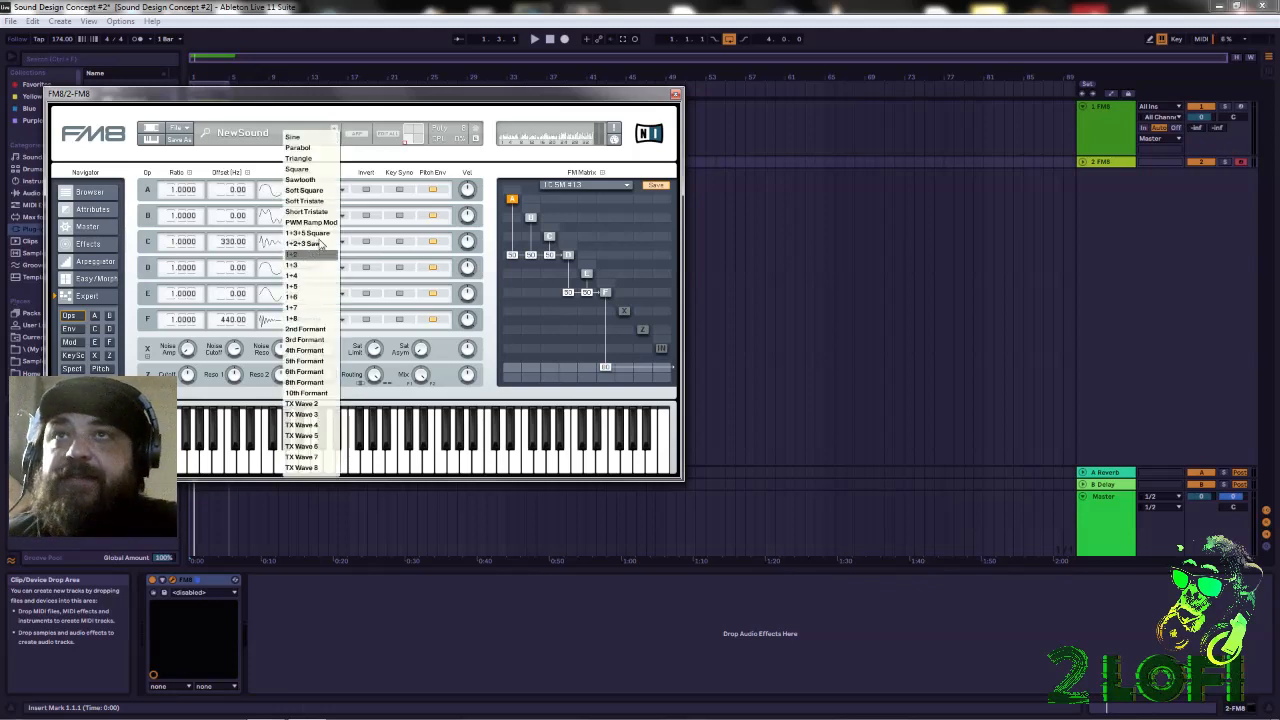
left_click(302, 161)
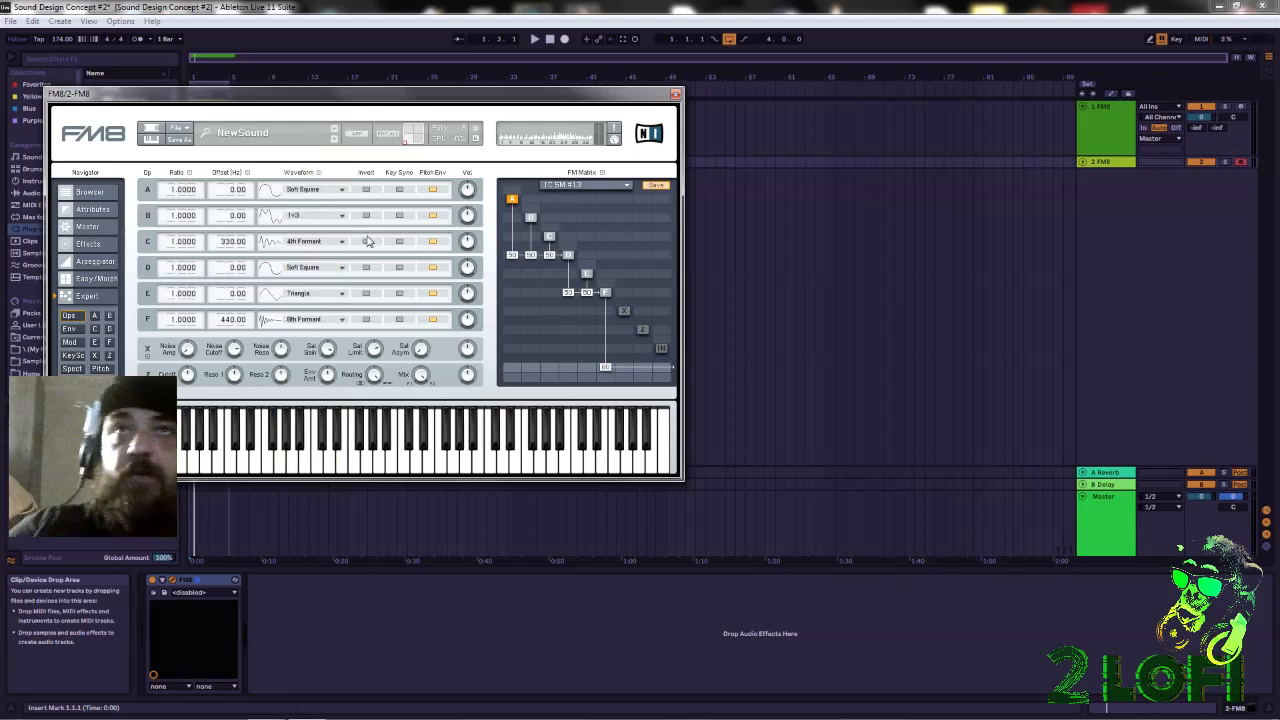
left_click(399, 242)
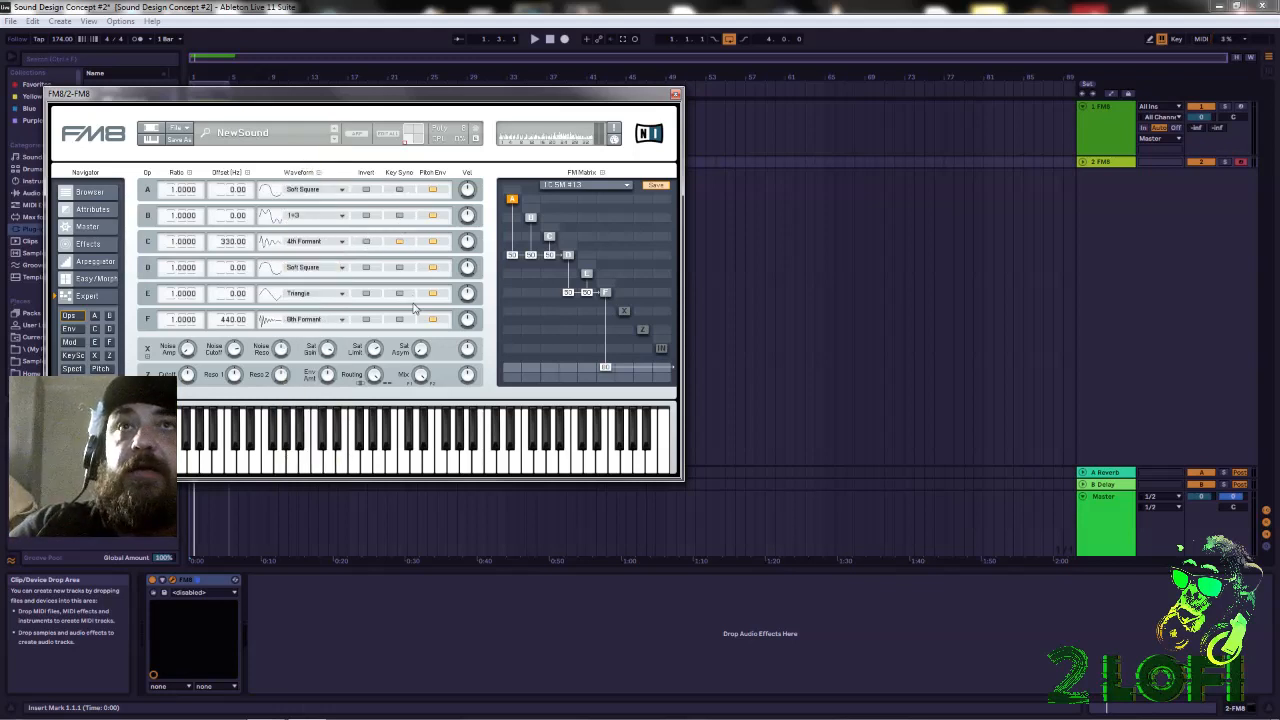
left_click(399, 319)
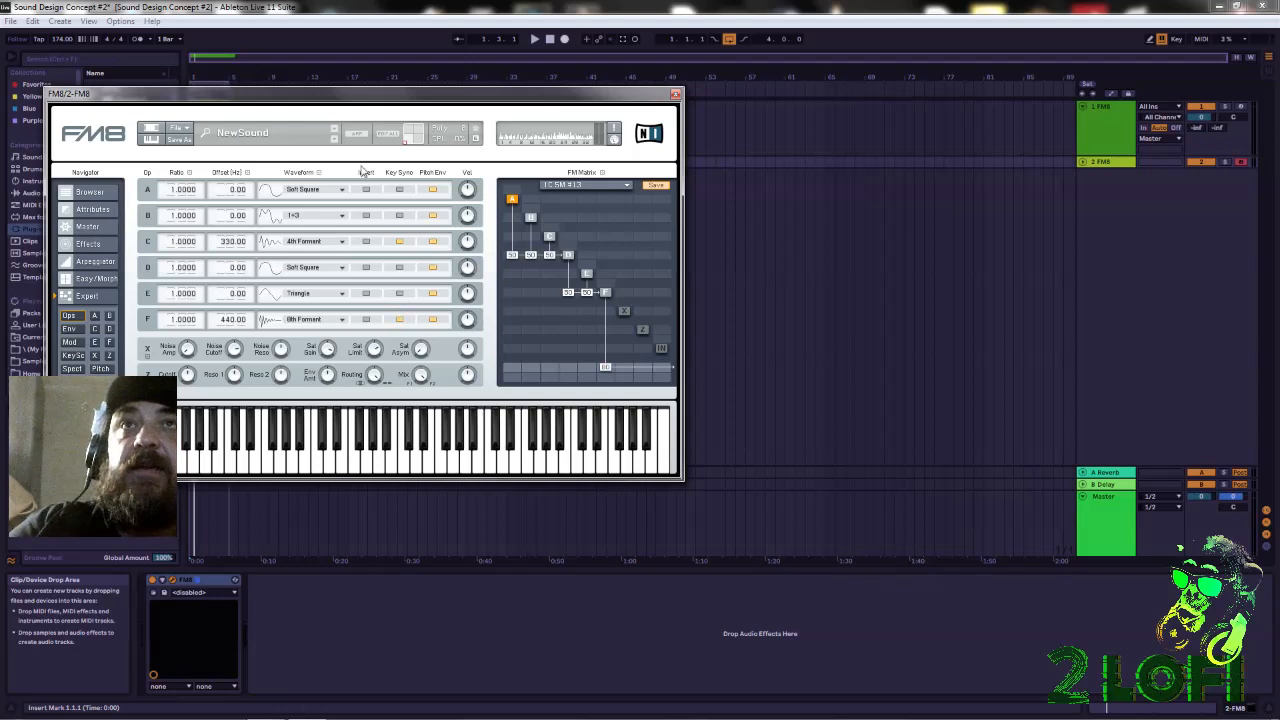
left_click(366, 242)
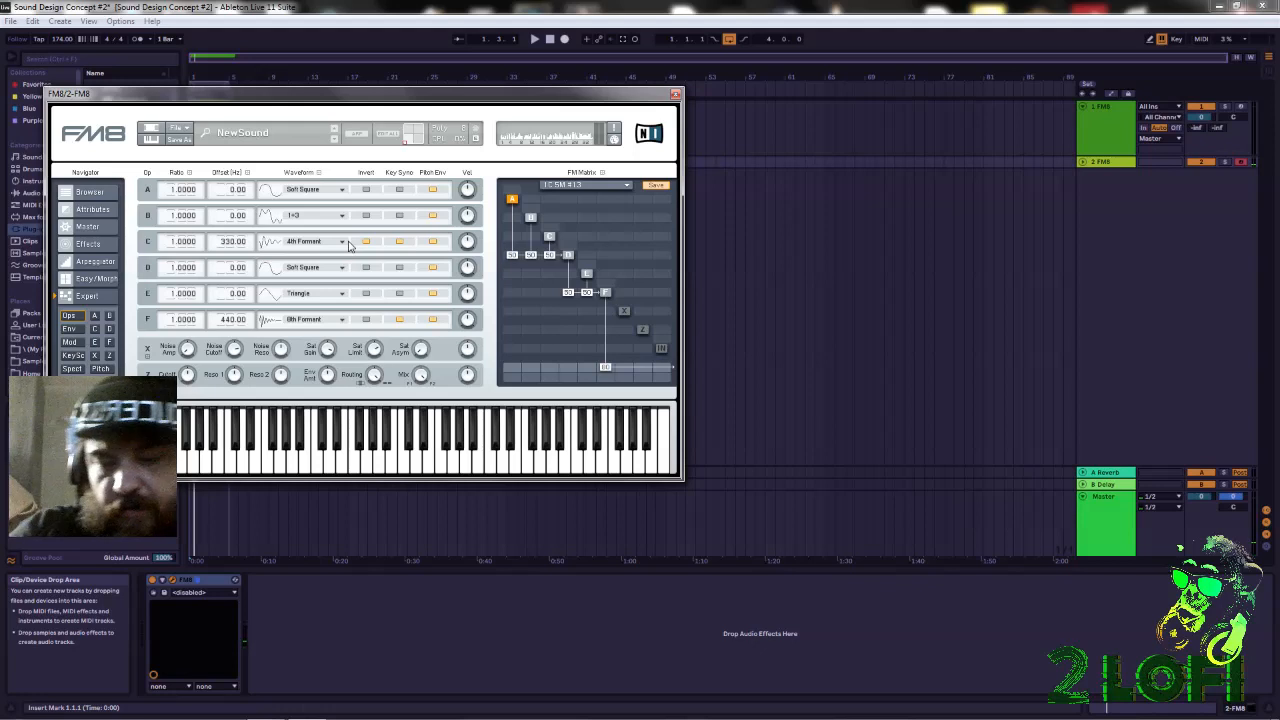
Play test notes in several octaves to audition the patch with the new sync and invert settings
key("x")
key("f")
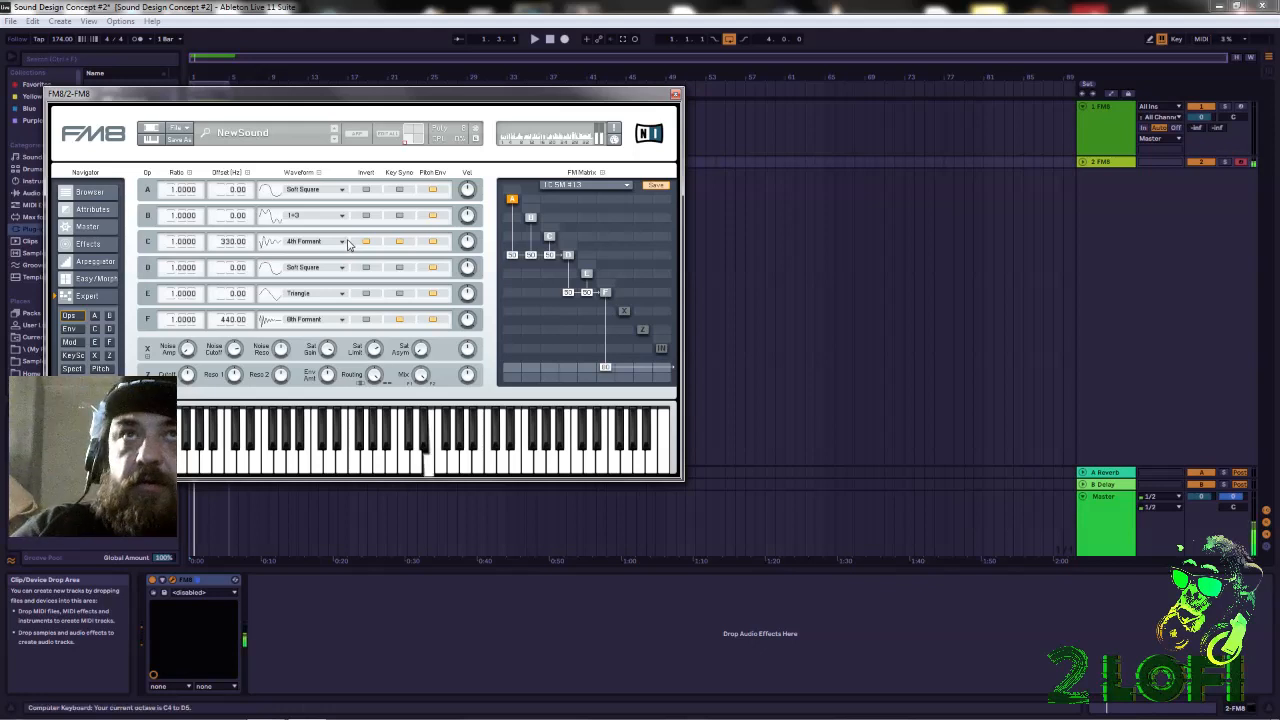
key("f")
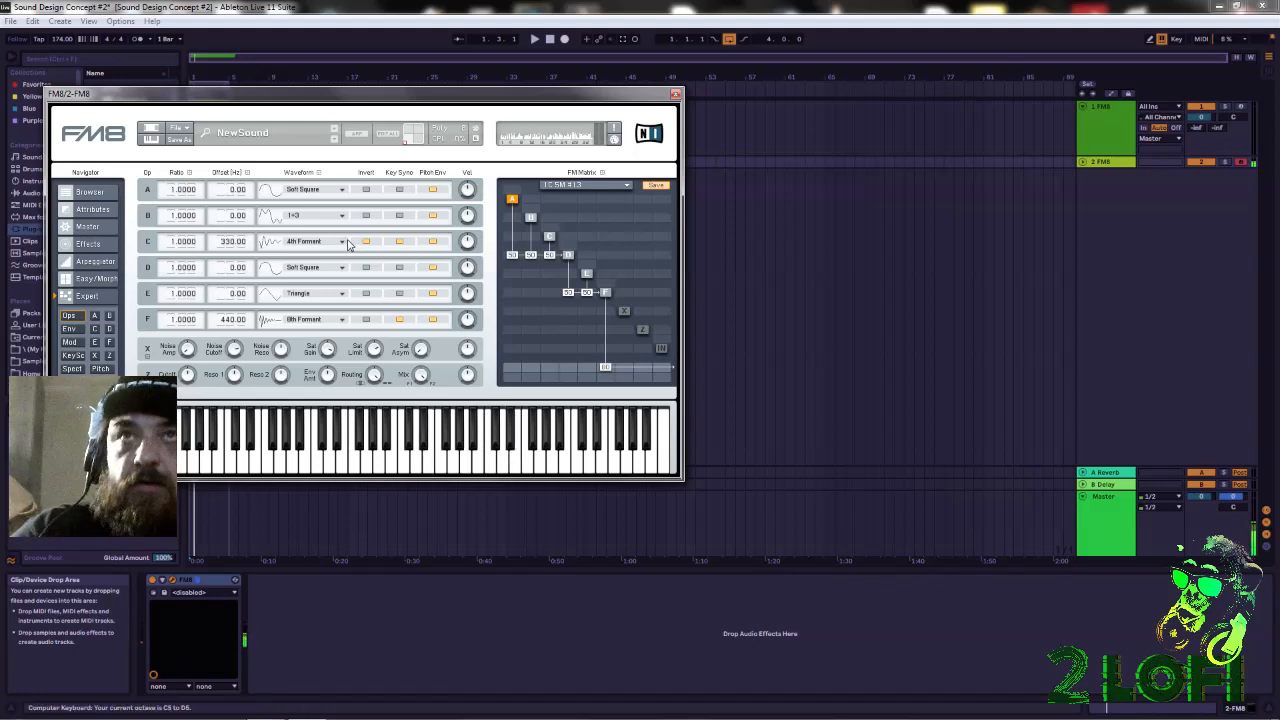
key("x")
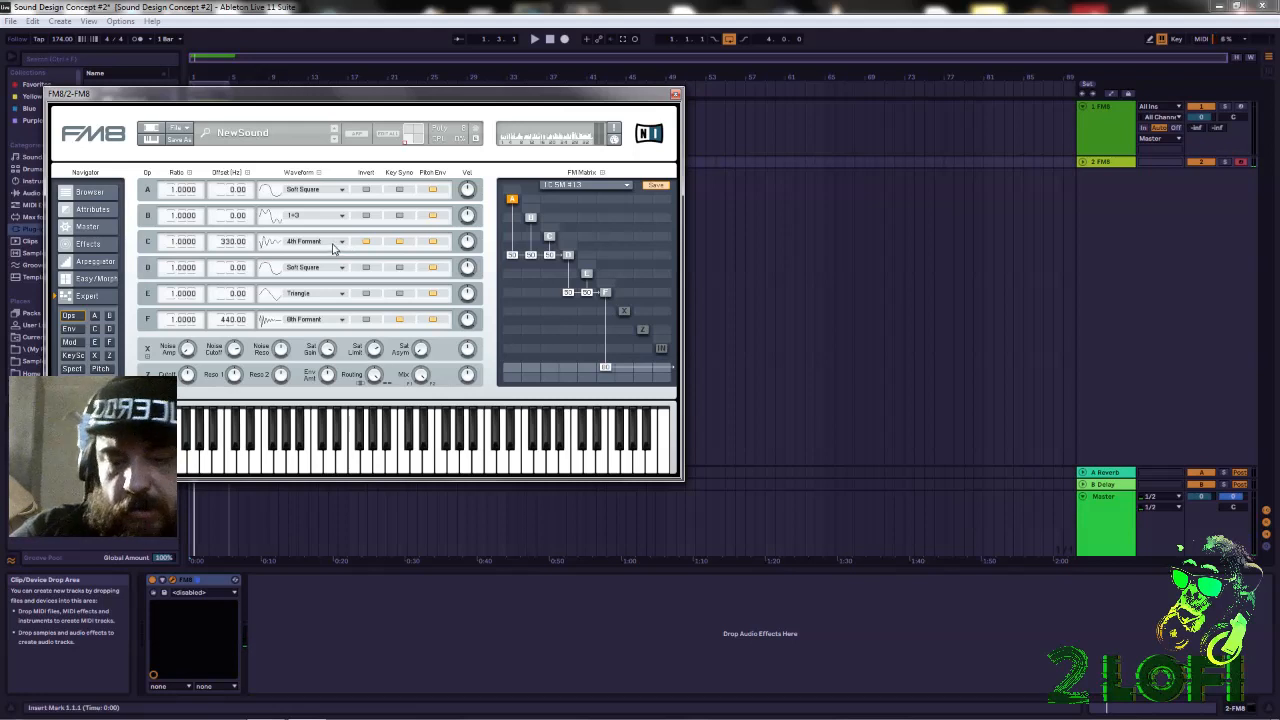
key("f")
key("f")
key("z")
key("f")
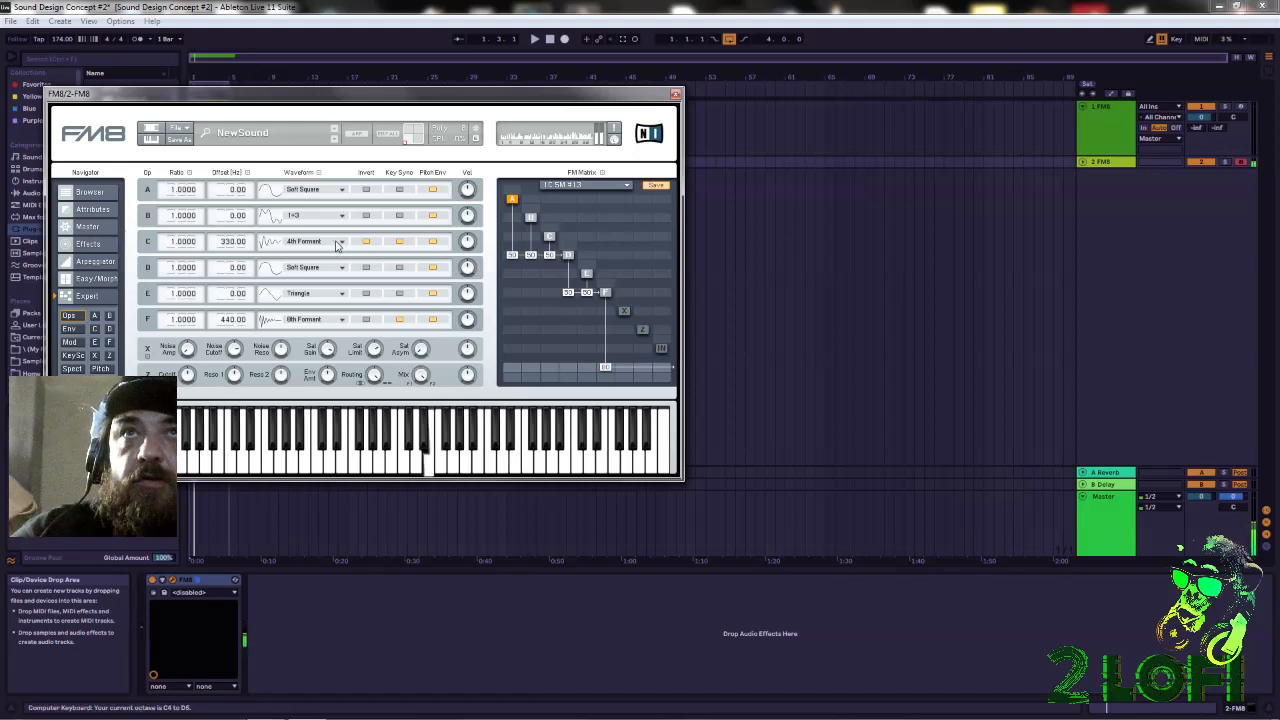
key("z")
key("f")
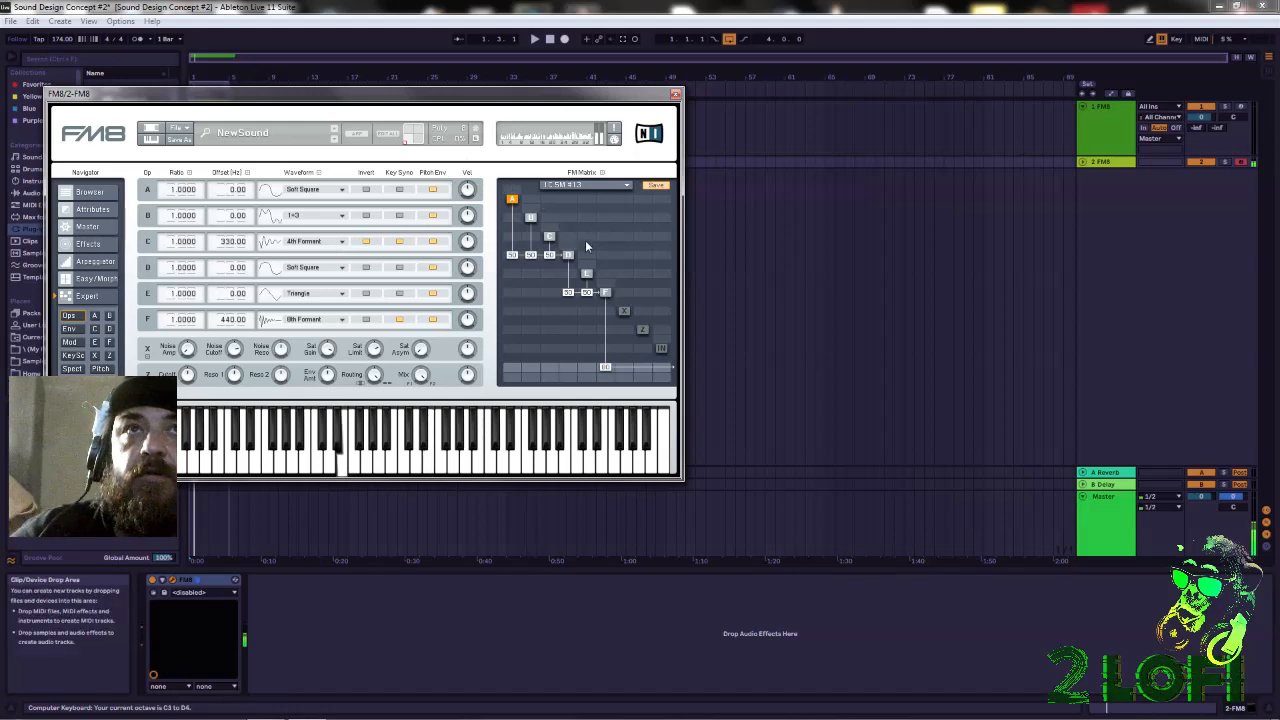
key("z")
key("f")
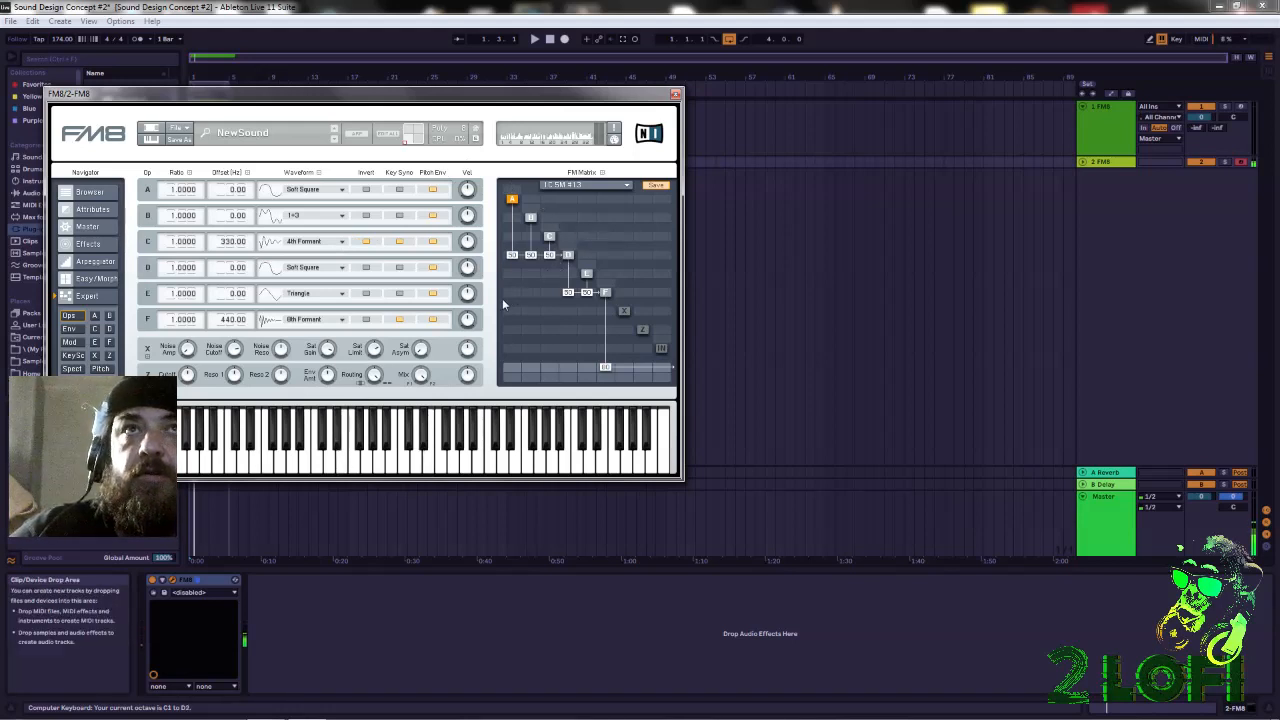
key("f")
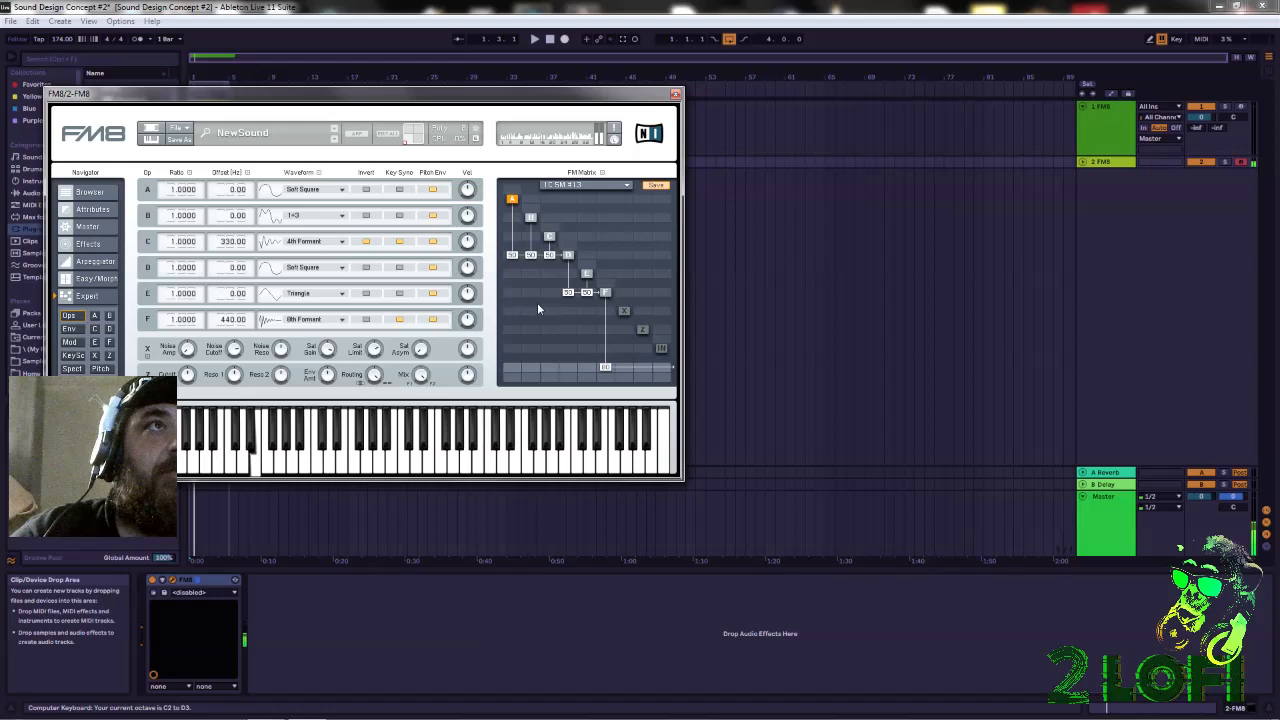
key("f")
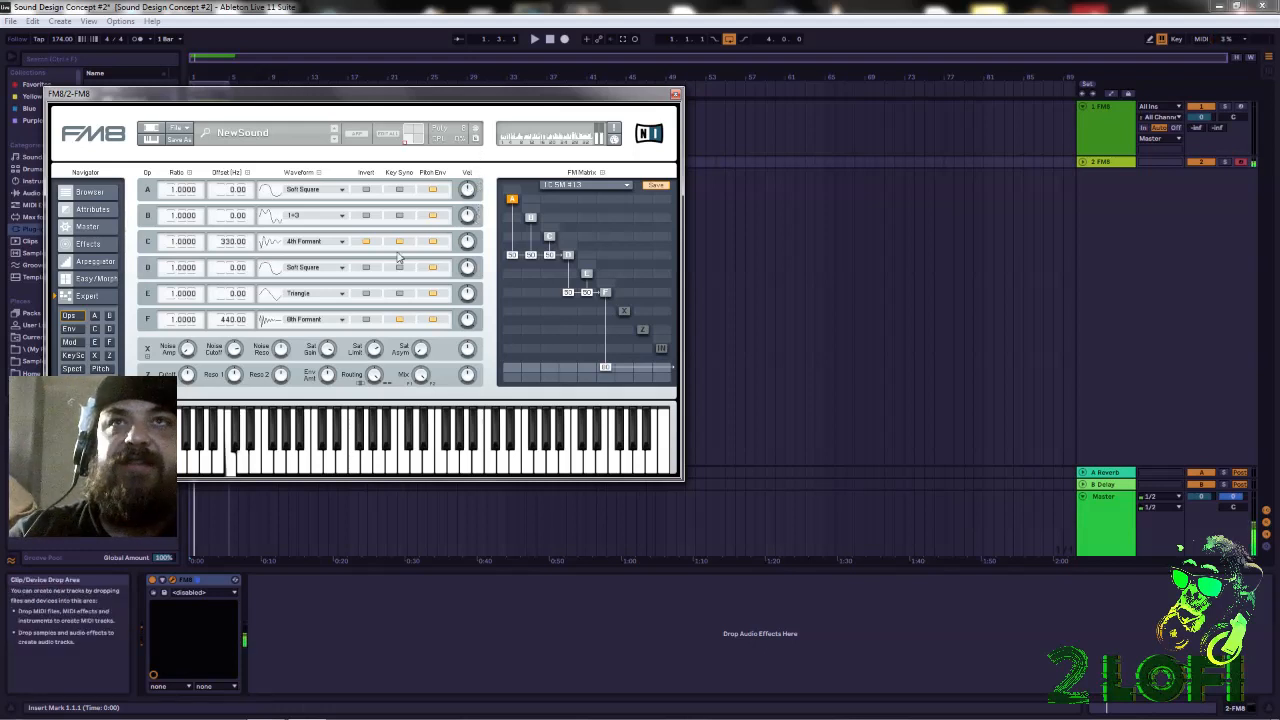
Set the frequency ratios of operators A, C and F to 0
left_click_drag(174, 186, 193, 127)
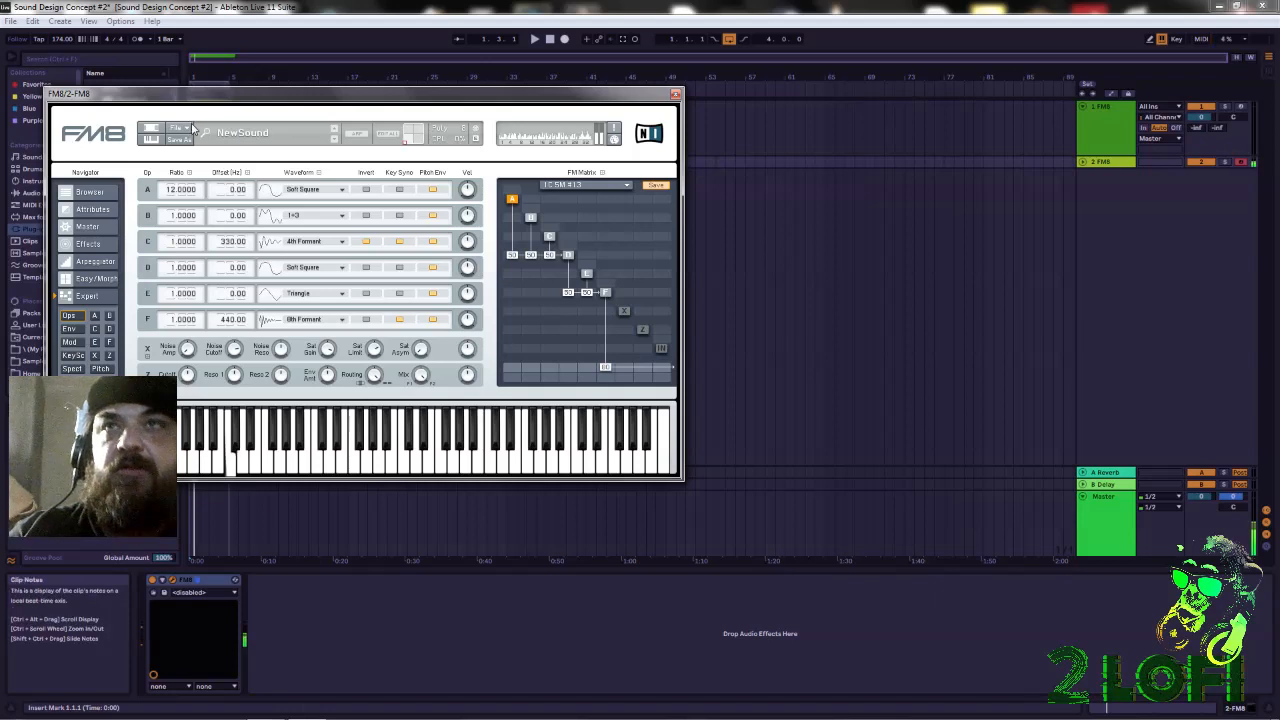
left_click_drag(174, 190, 200, 452)
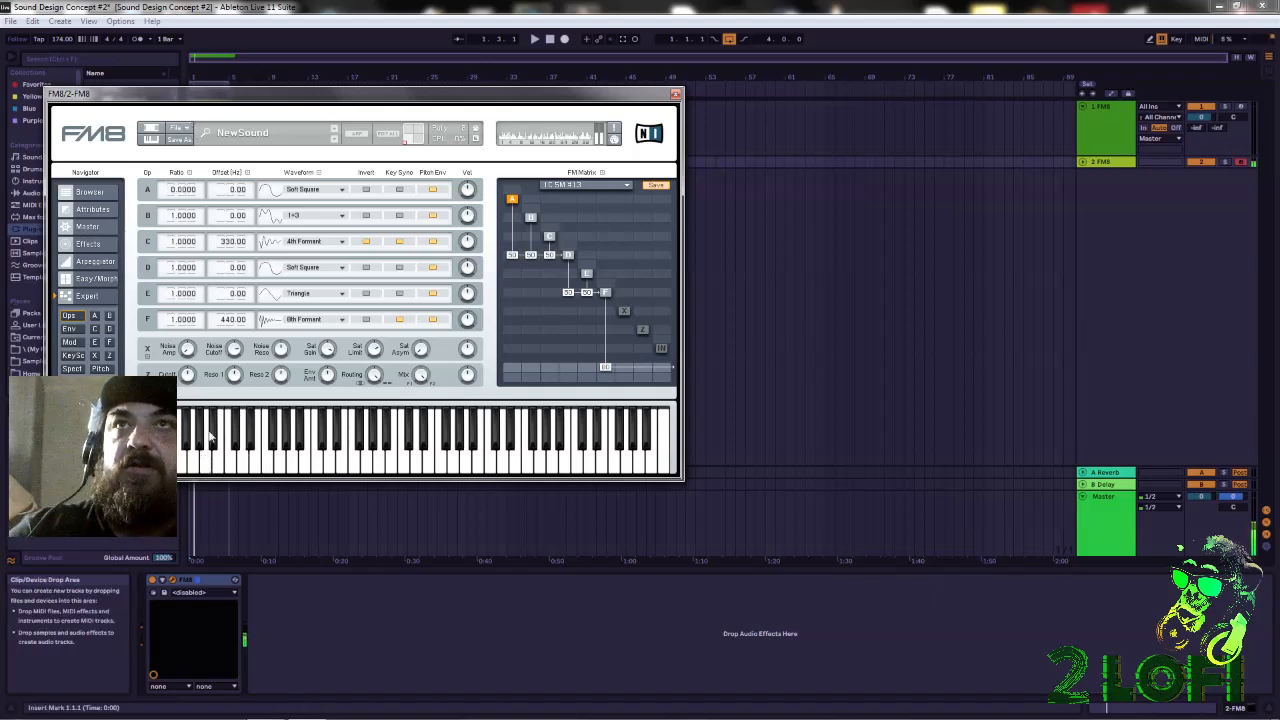
left_click_drag(176, 244, 178, 480)
left_click_drag(173, 320, 195, 410)
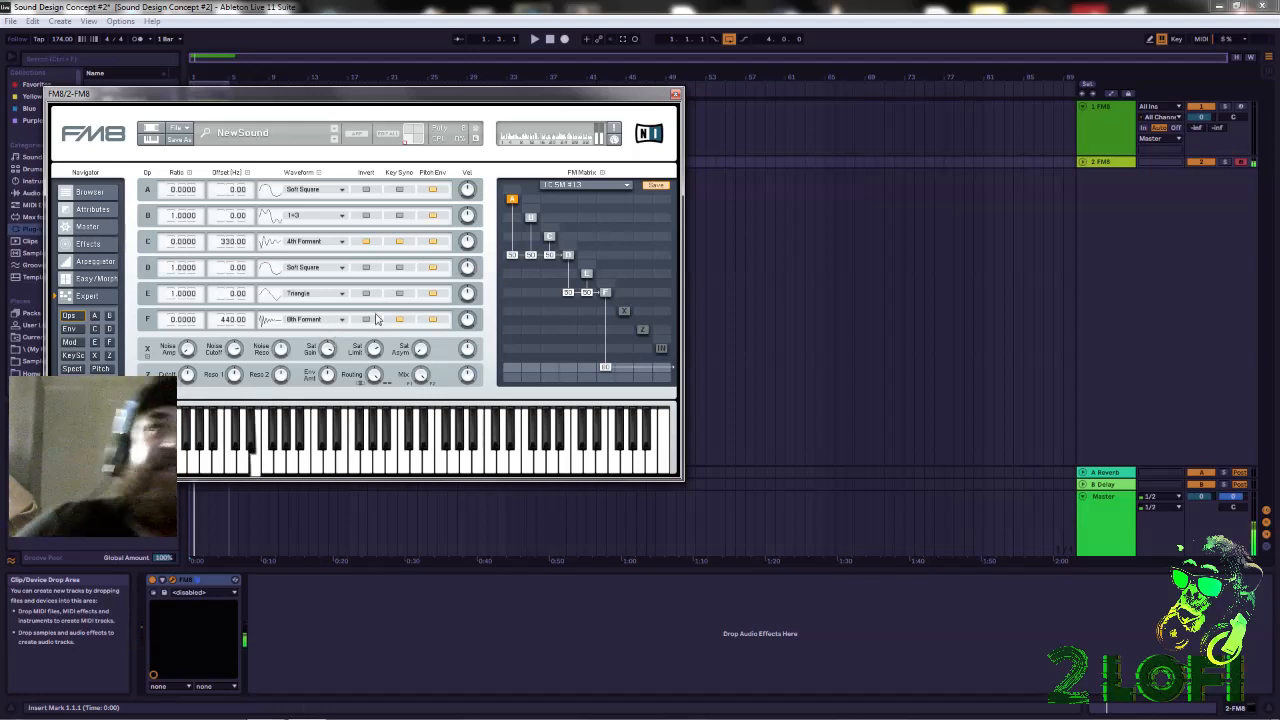
Enable Invert on operator F and Key Sync on operators A, B and E
left_click(367, 320)
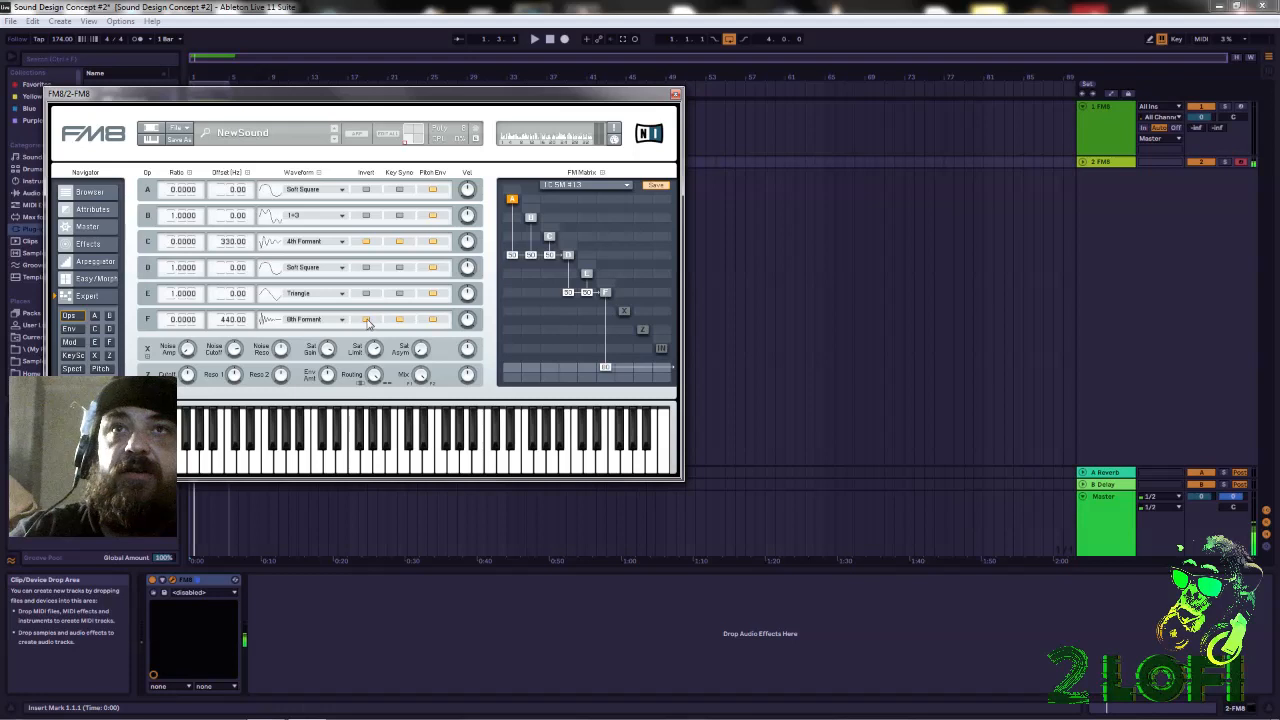
left_click(400, 190)
left_click(400, 215)
left_click(402, 241)
left_click(400, 293)
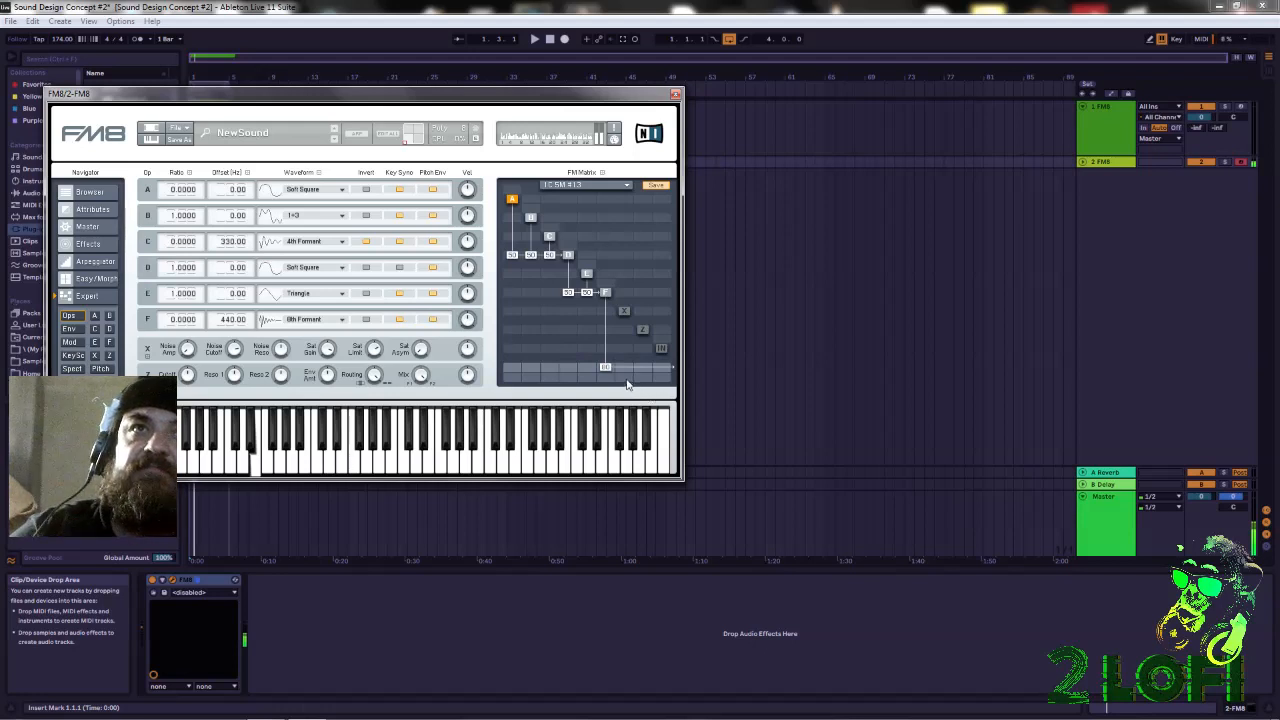
Try several positions of the morph point in the morph square, settling it in the square's lower-left area
left_click(414, 140)
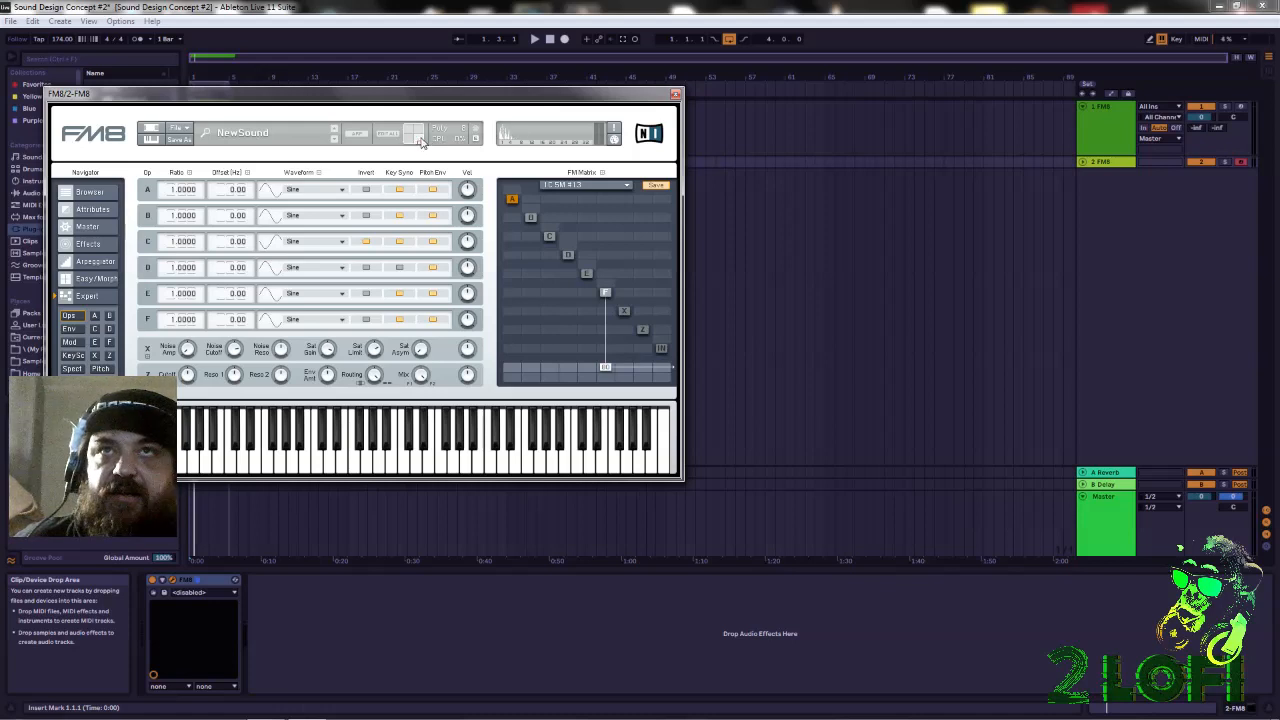
left_click(416, 139)
left_click(418, 139)
left_click(416, 138)
left_click(415, 136)
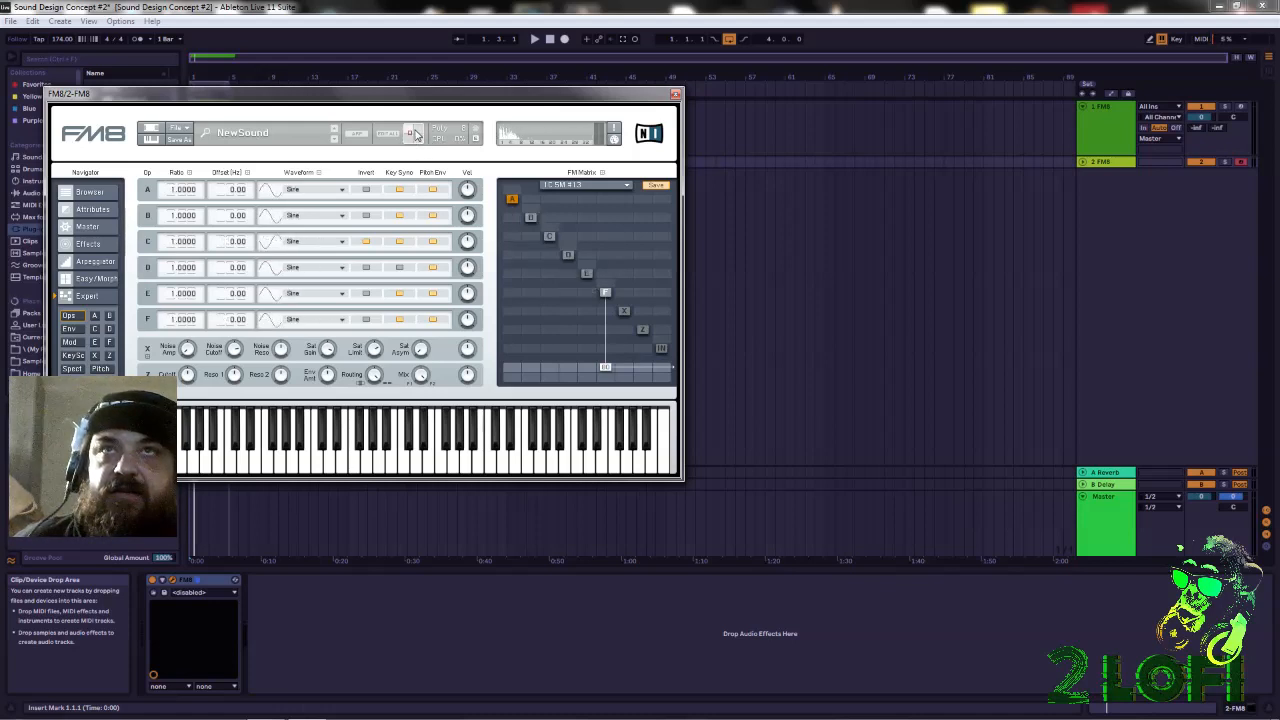
left_click(415, 136)
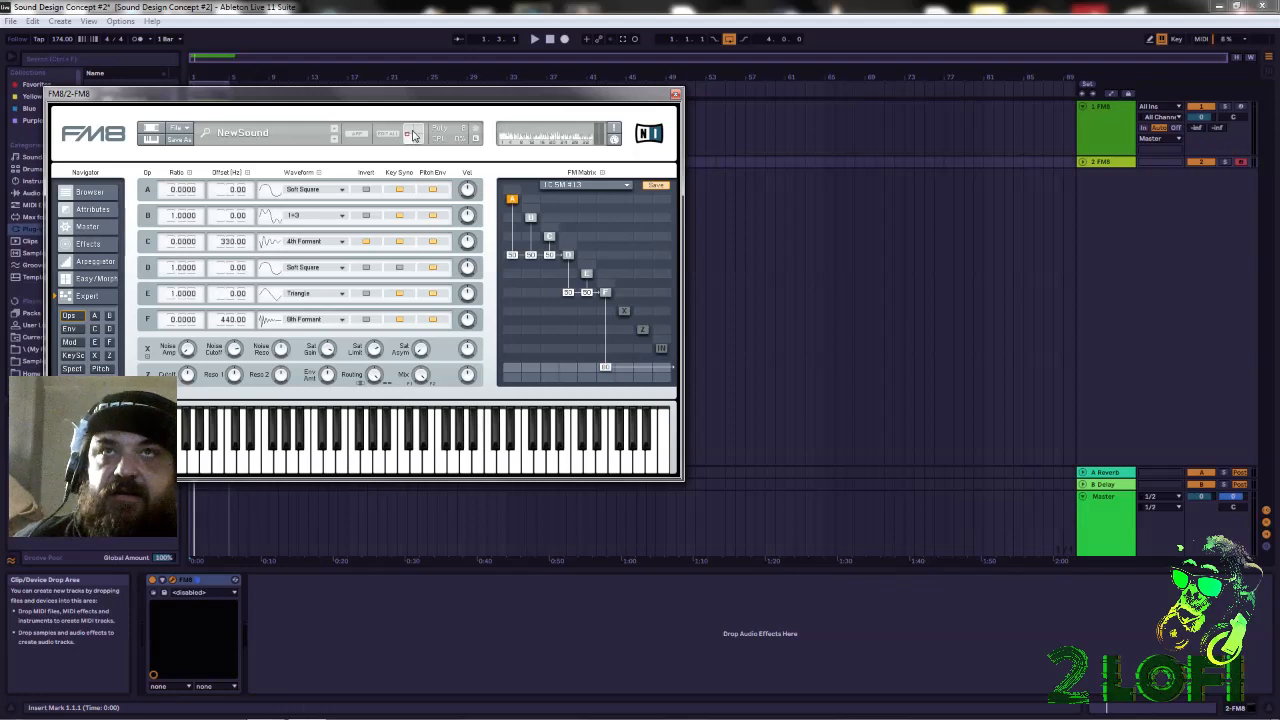
left_click(412, 136)
left_click(408, 136)
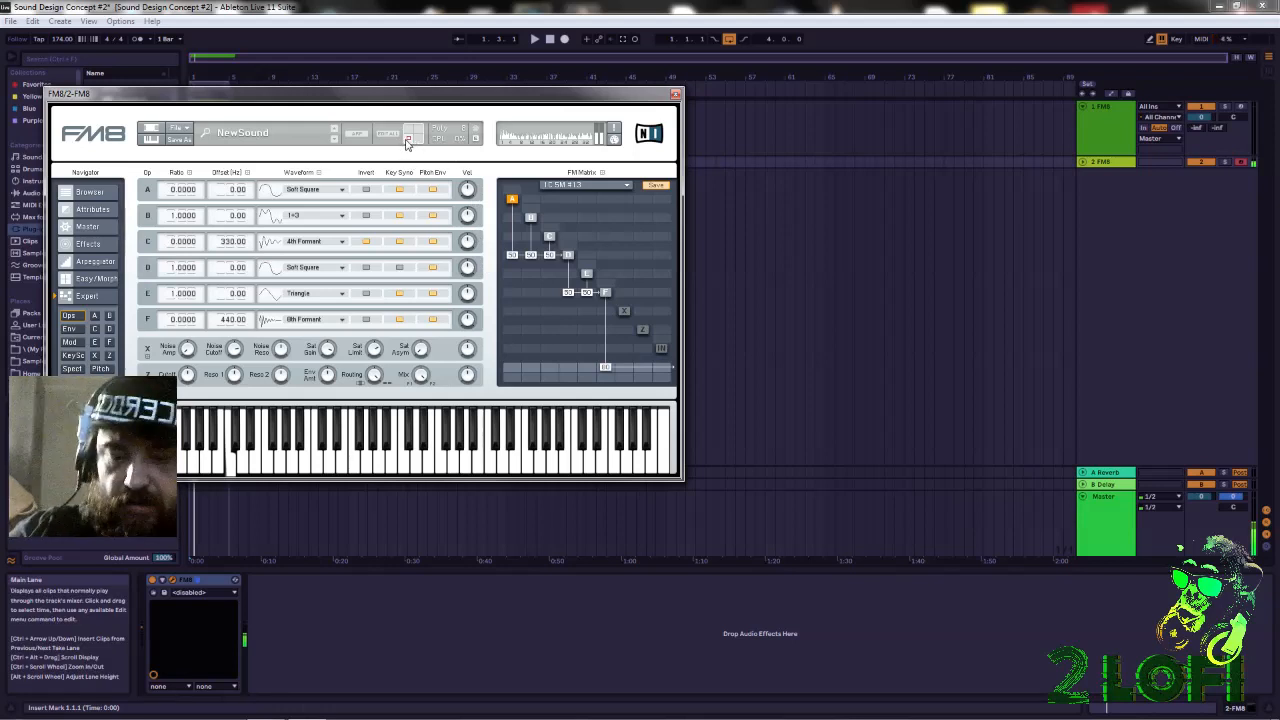
Play the same note across different octaves to check how the morphed patch sounds
key("x")
key("a")
key("x")
key("a")
key("z")
key("a")
key("z")
key("a")
key("z")
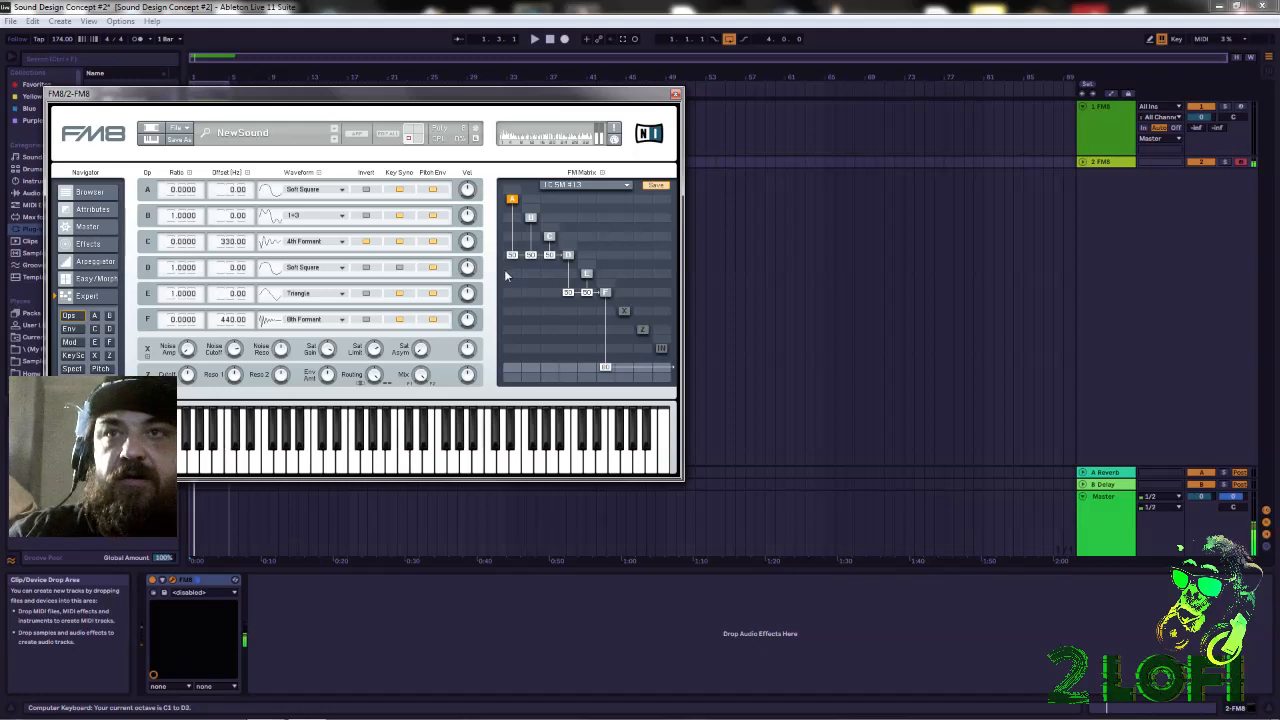
key("a")
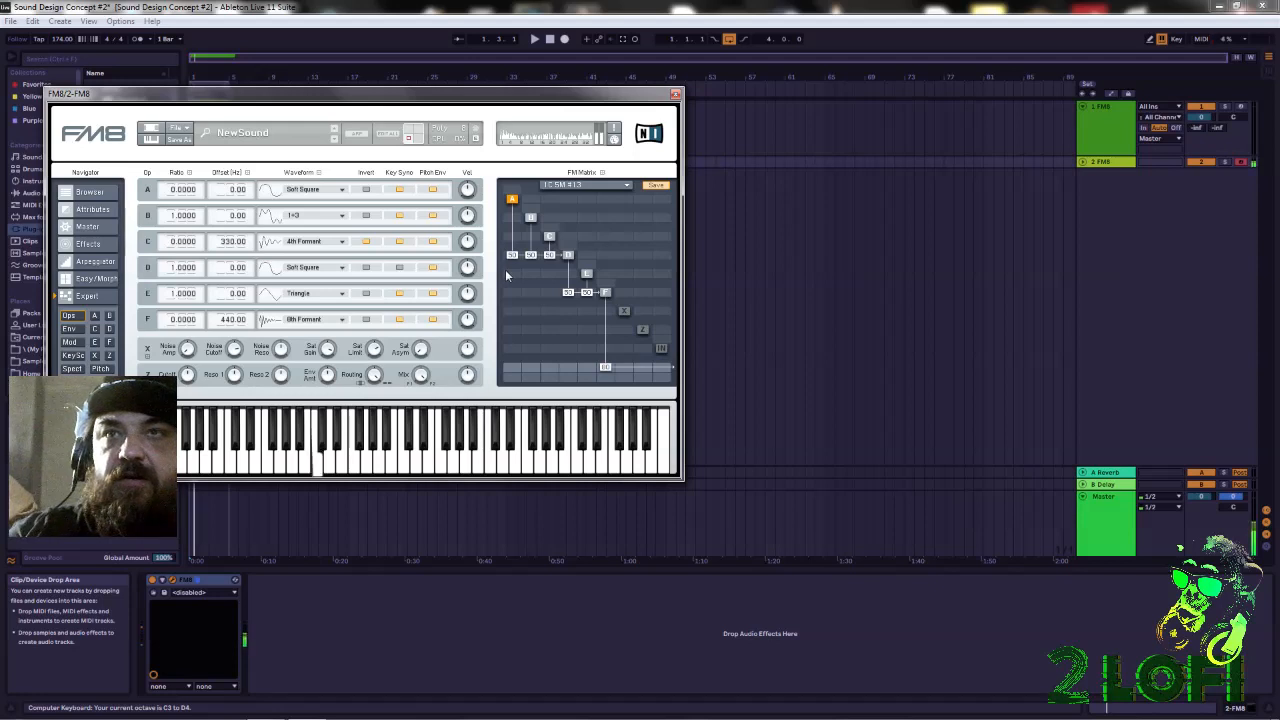
key("a")
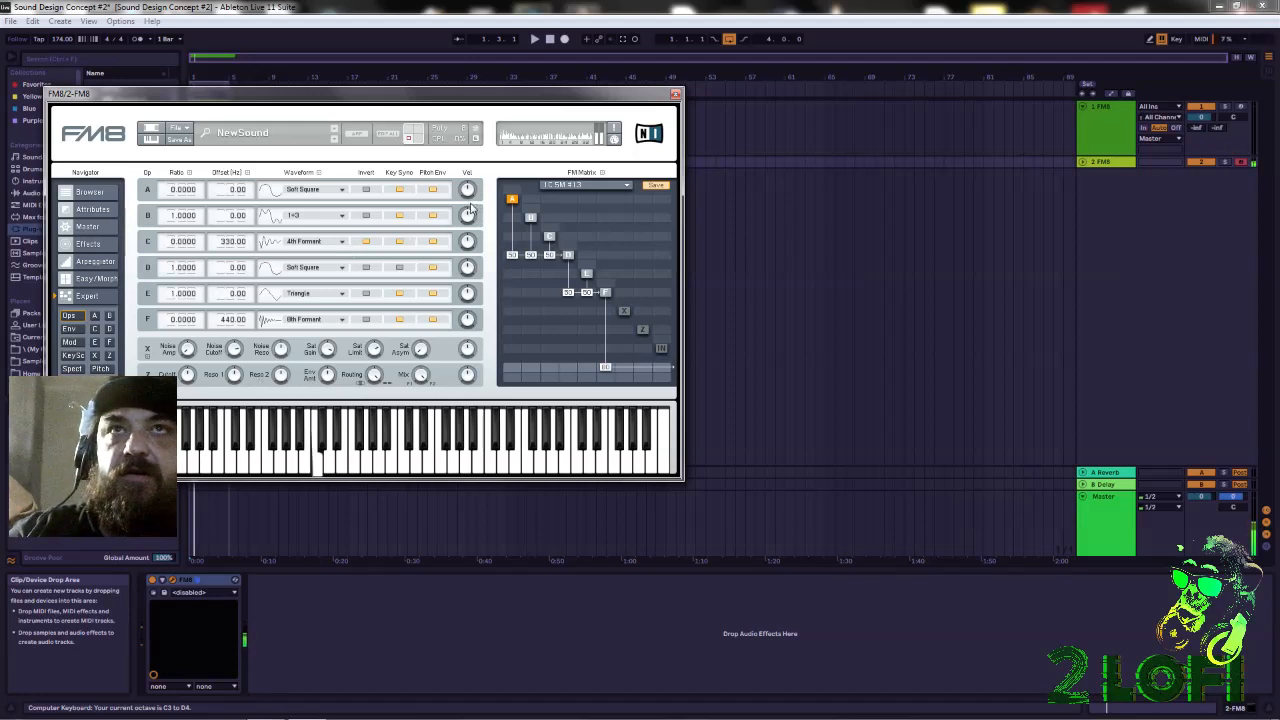
key("a")
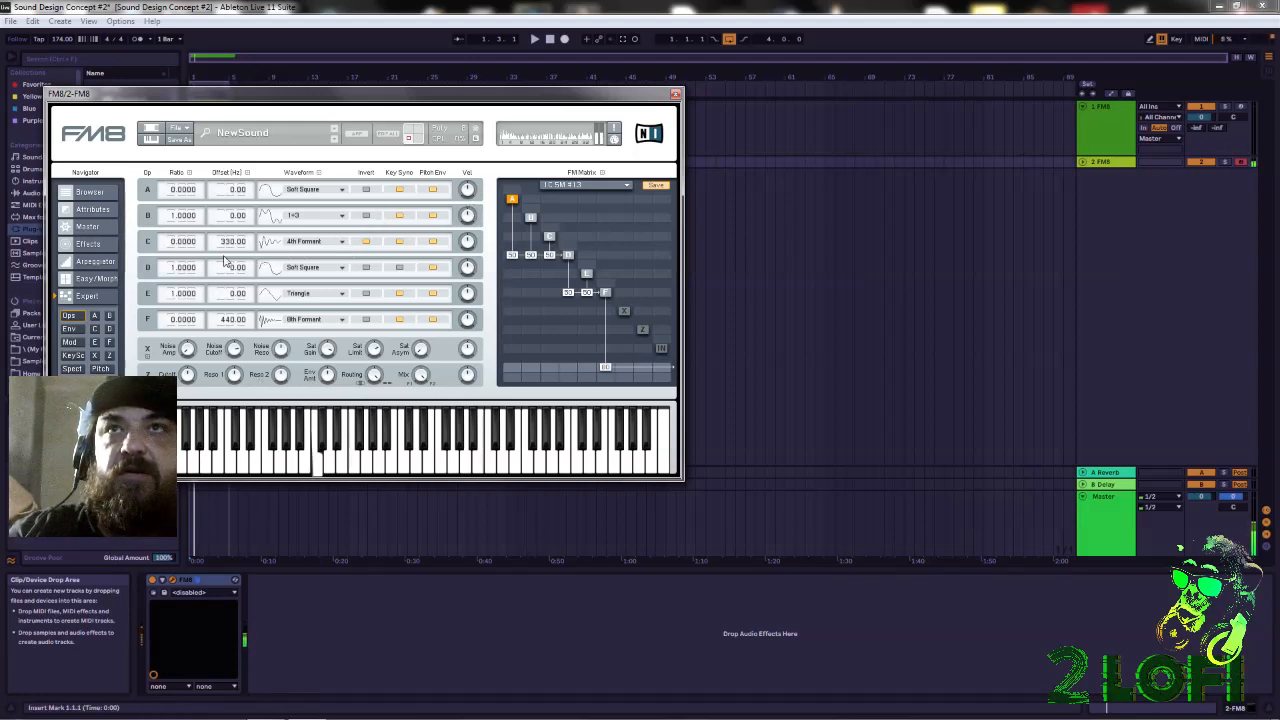
Set operator C's ratio to 2 and audition the change with test notes
left_click(174, 247)
type("aaa")
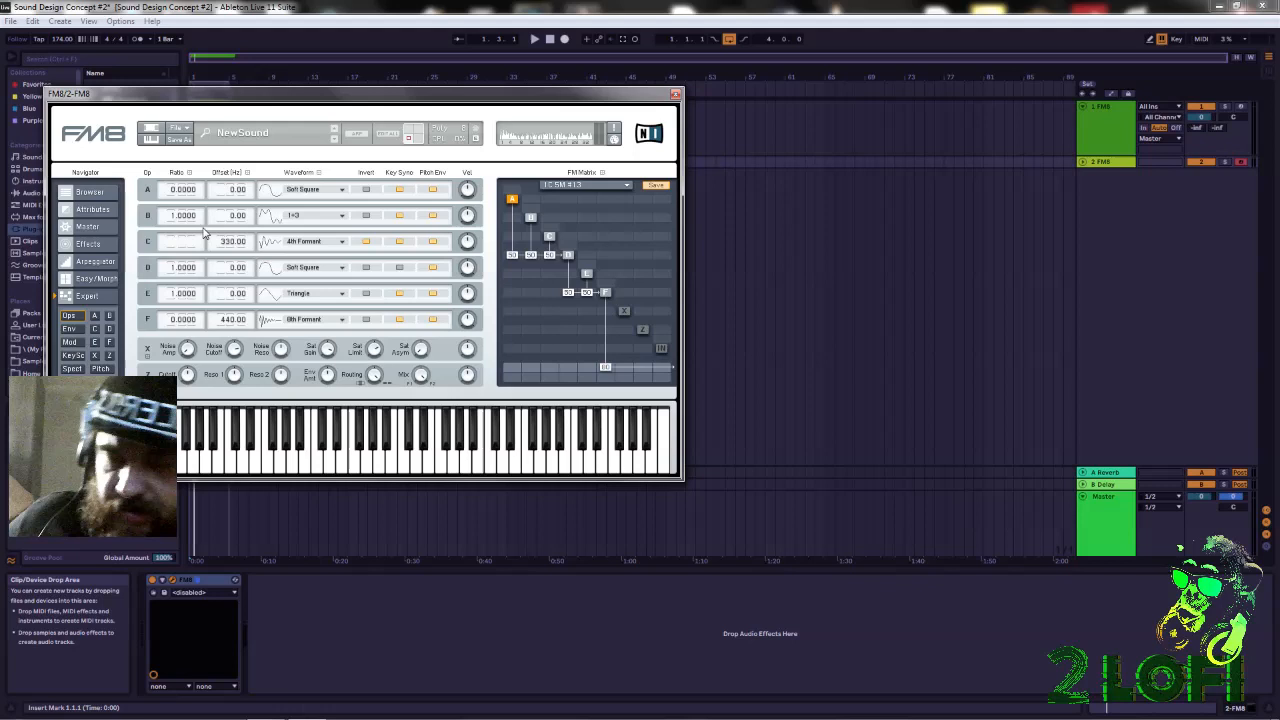
type("2")
key("Return")
key("a")
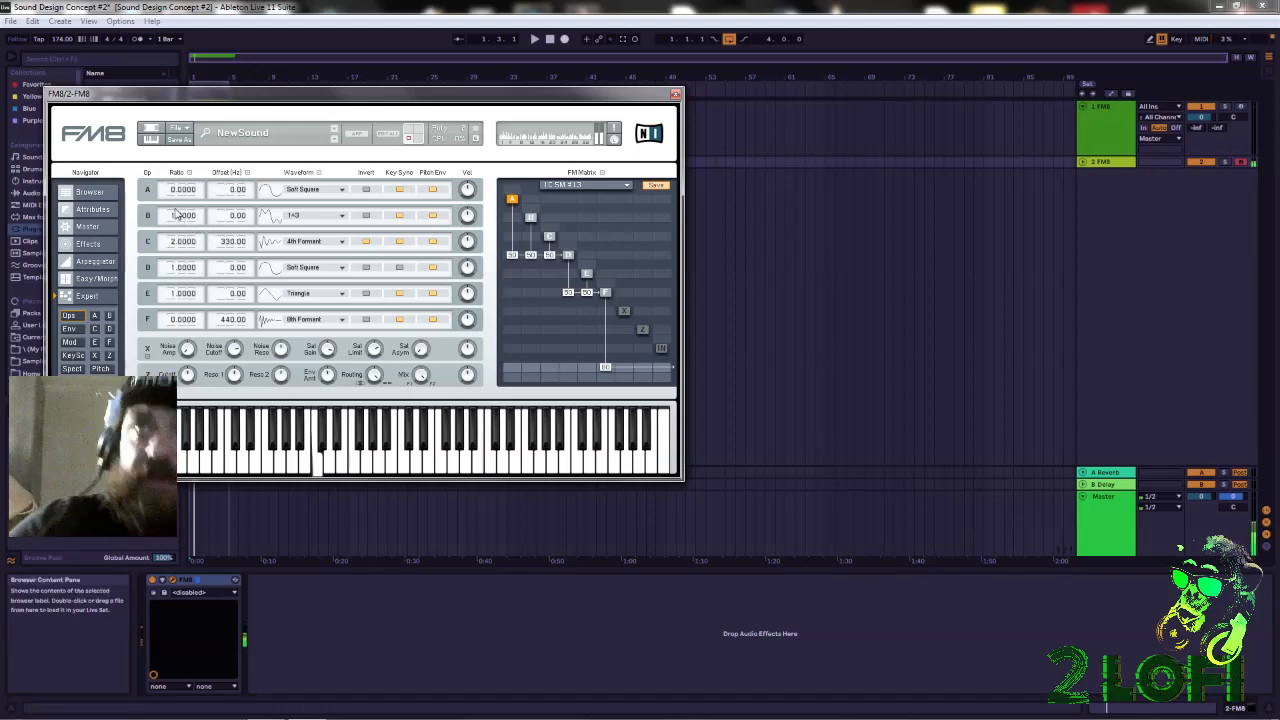
key("a")
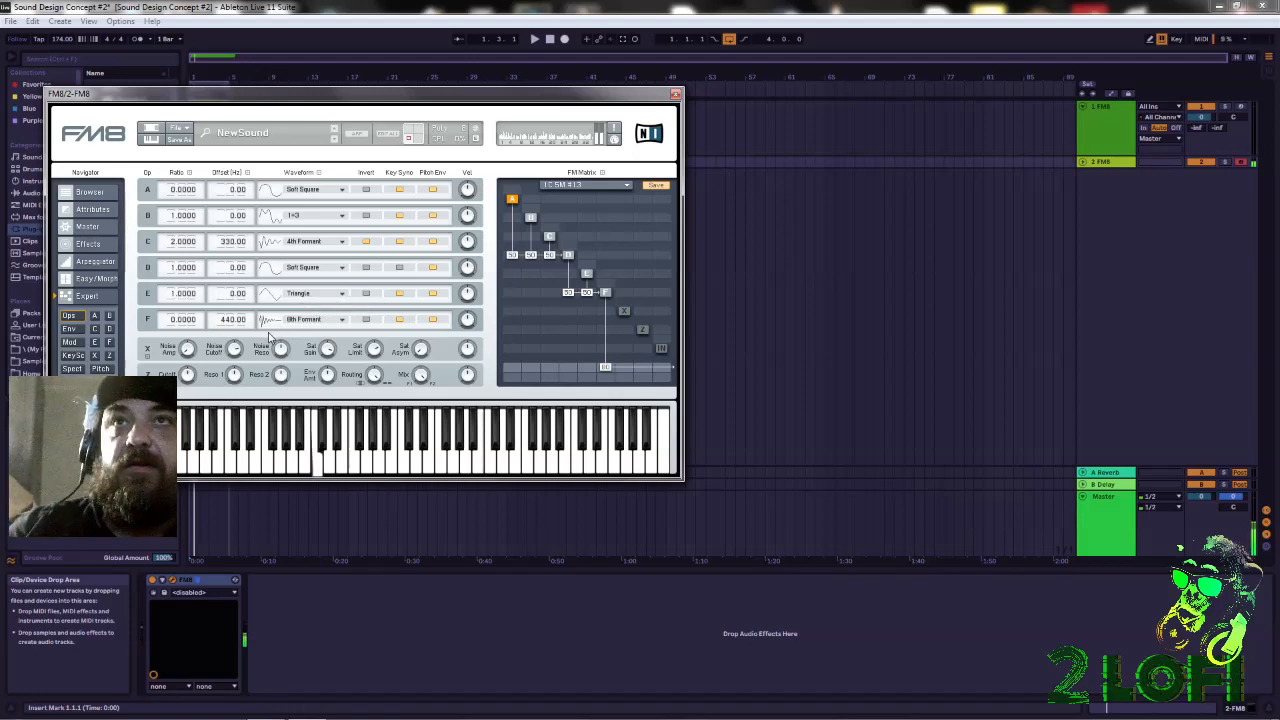
Disable Key Sync on operators B, A and E, playing a test note after each change
key("a")
key("a")
key("a")
left_click(399, 217)
key("a")
left_click(401, 191)
key("a")
left_click(402, 294)
key("a")
key("a")
key("a")
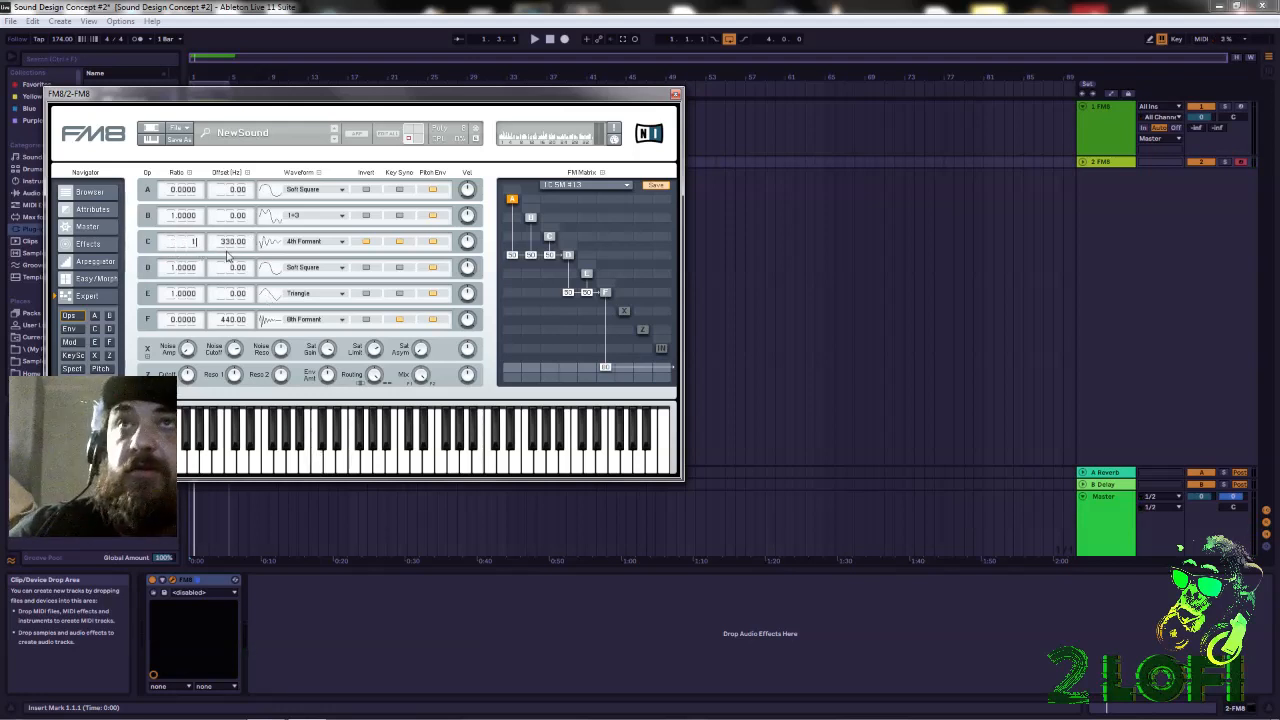
Set the frequency ratios of operators C, A and F to 1
key("Return")
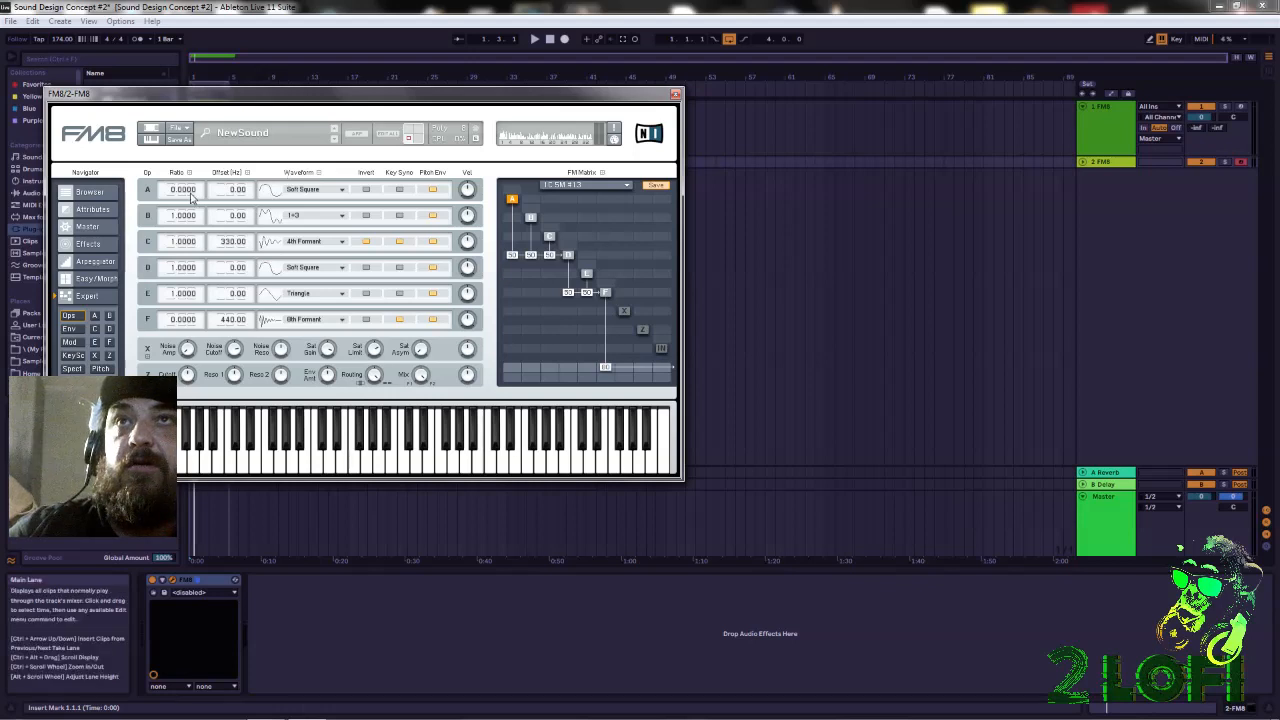
key("a")
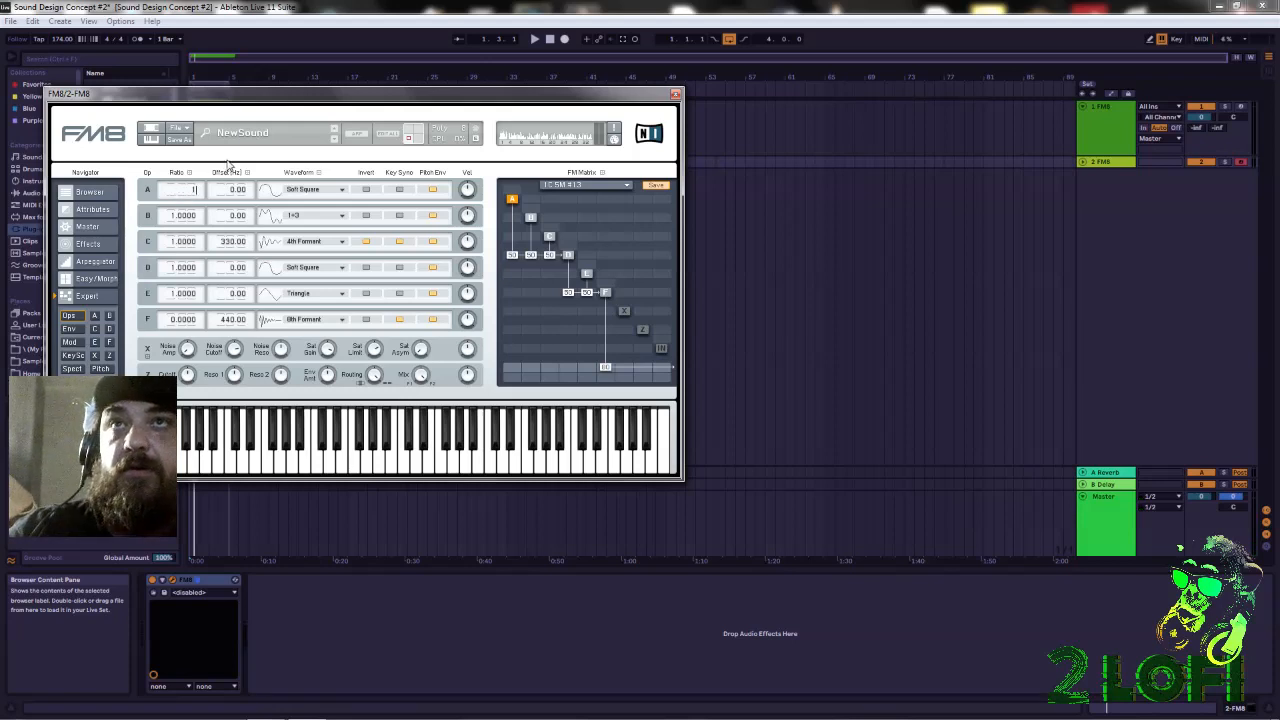
key("Return")
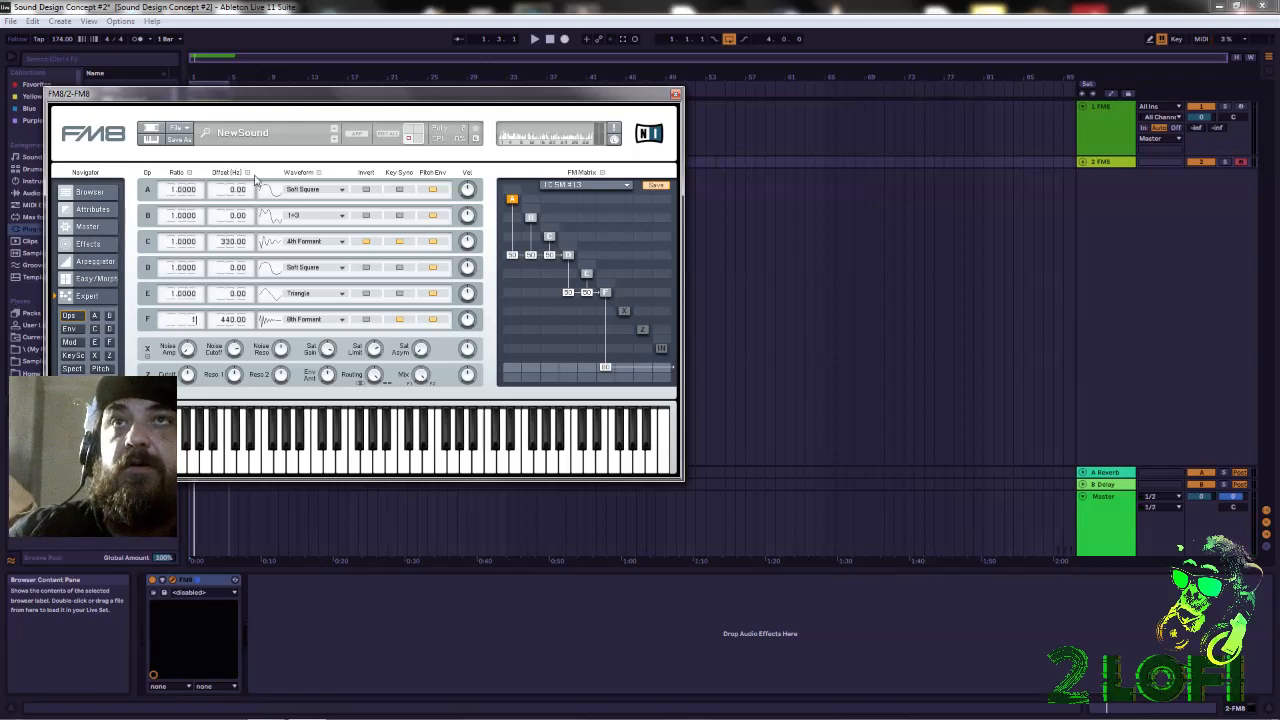
Play a short run of neighbouring notes to audition the patch with the restored ratios
key("a")
key("s")
key("d")
key("f")
key("s")
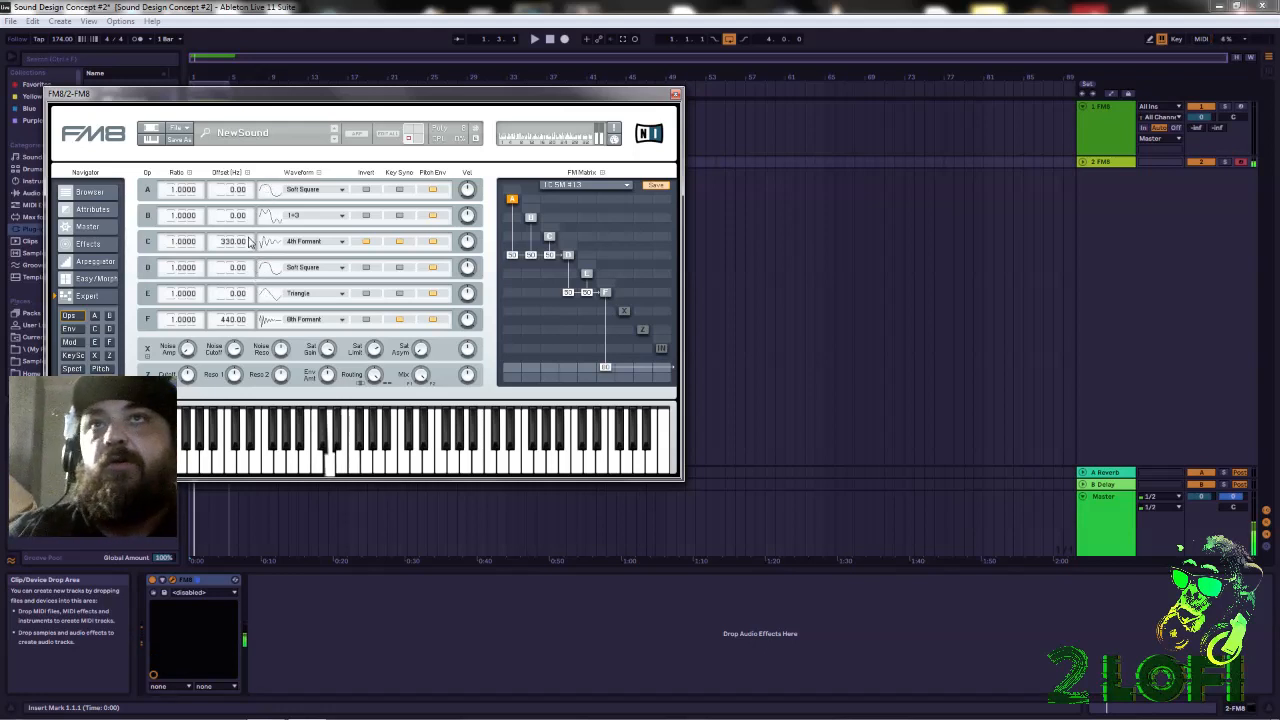
key("a")
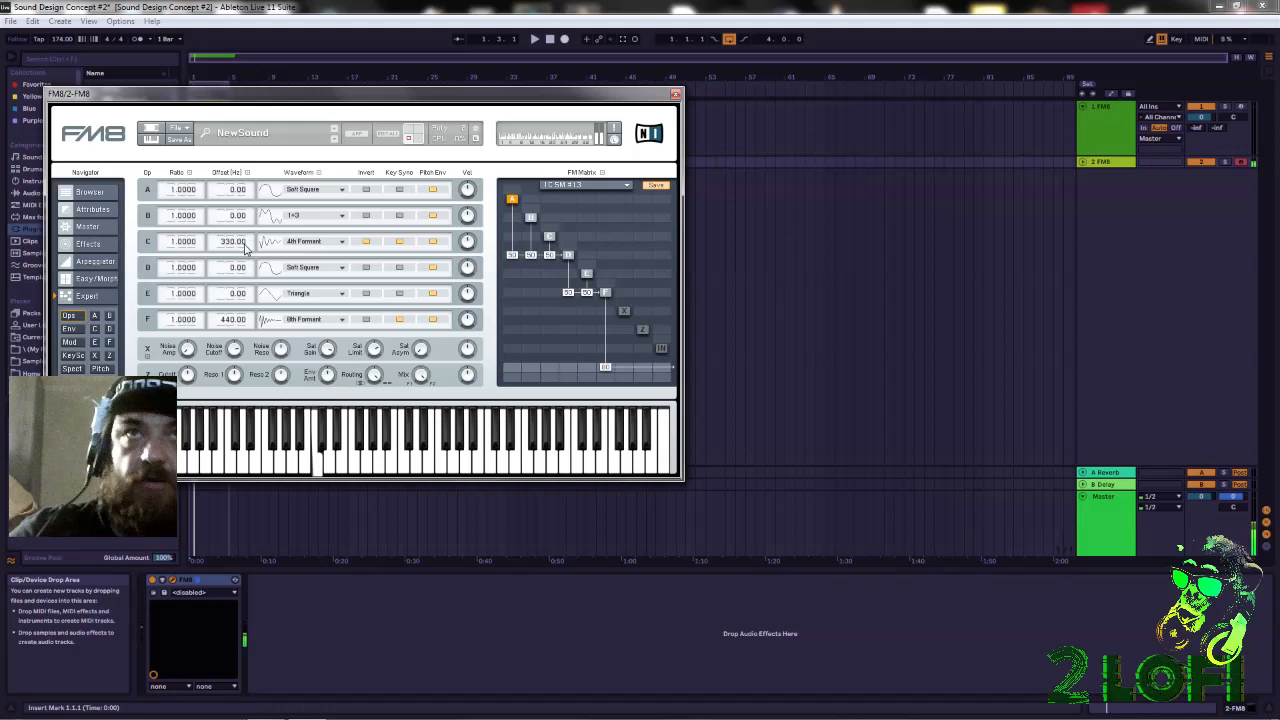
Play test notes, then audition the FM matrix routings 1C 5M #11, 1C 5M #1 and 1C 5M #2
key("d")
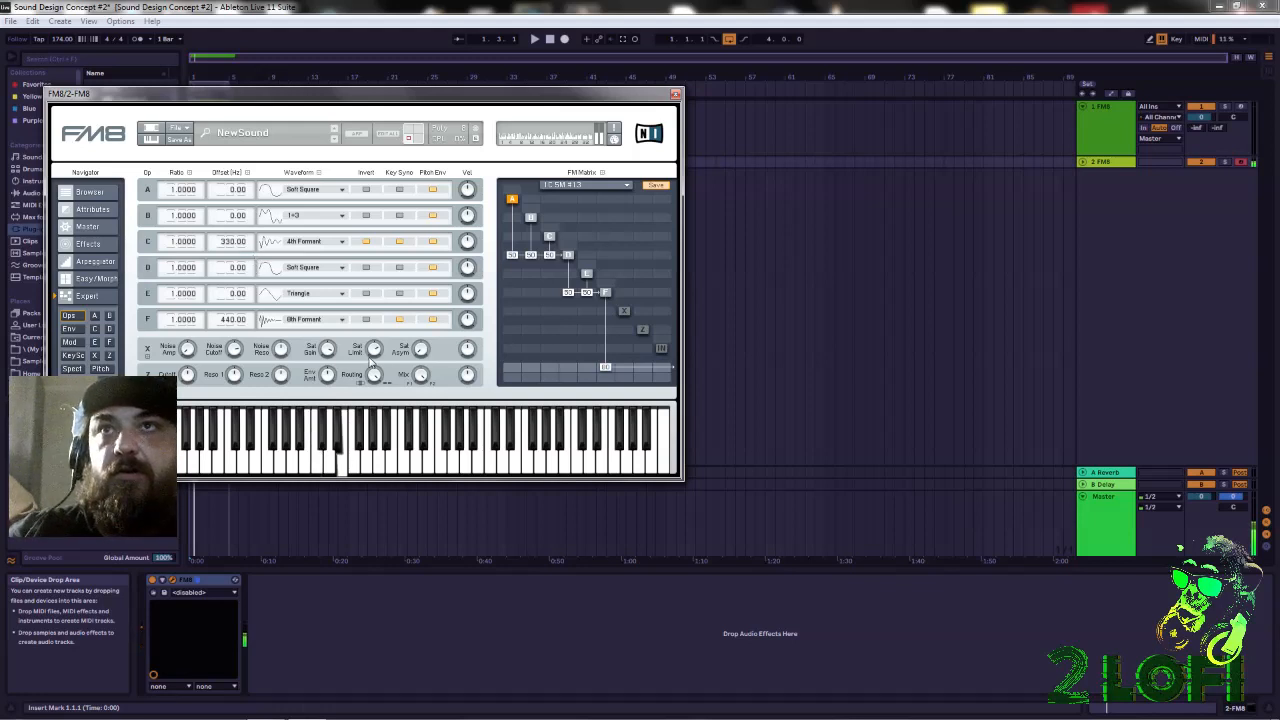
key("d")
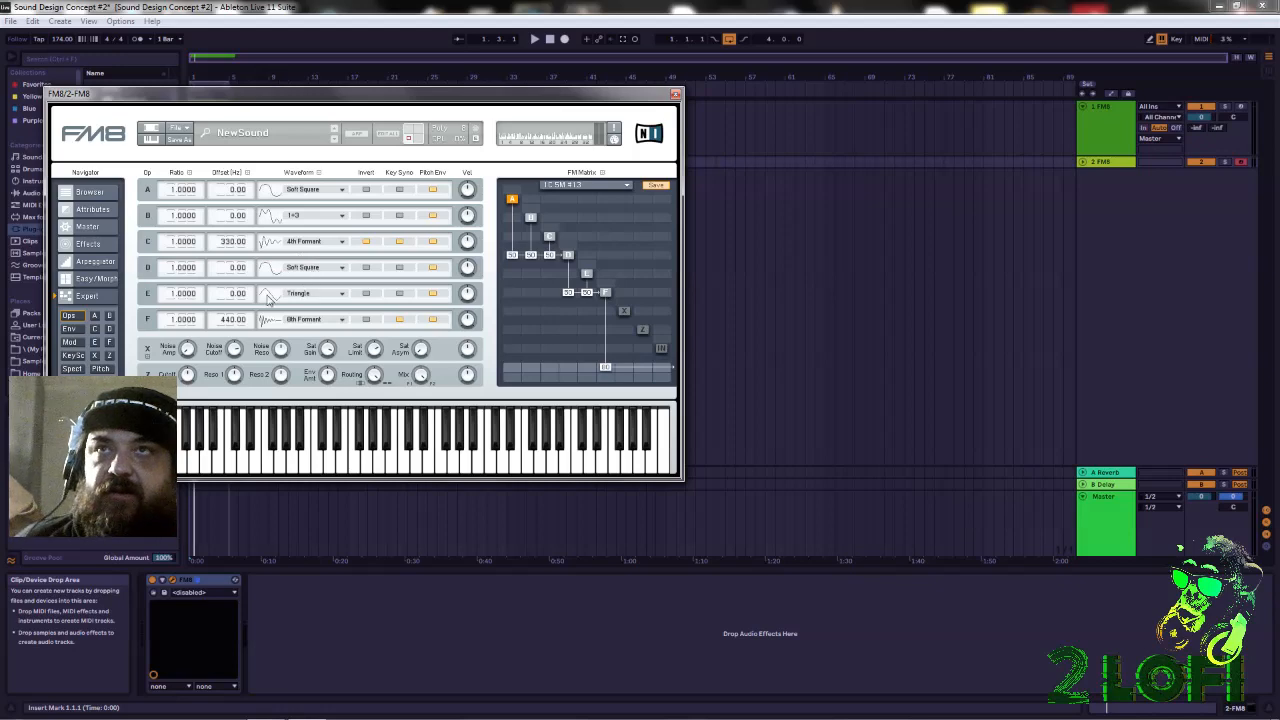
left_click(589, 185)
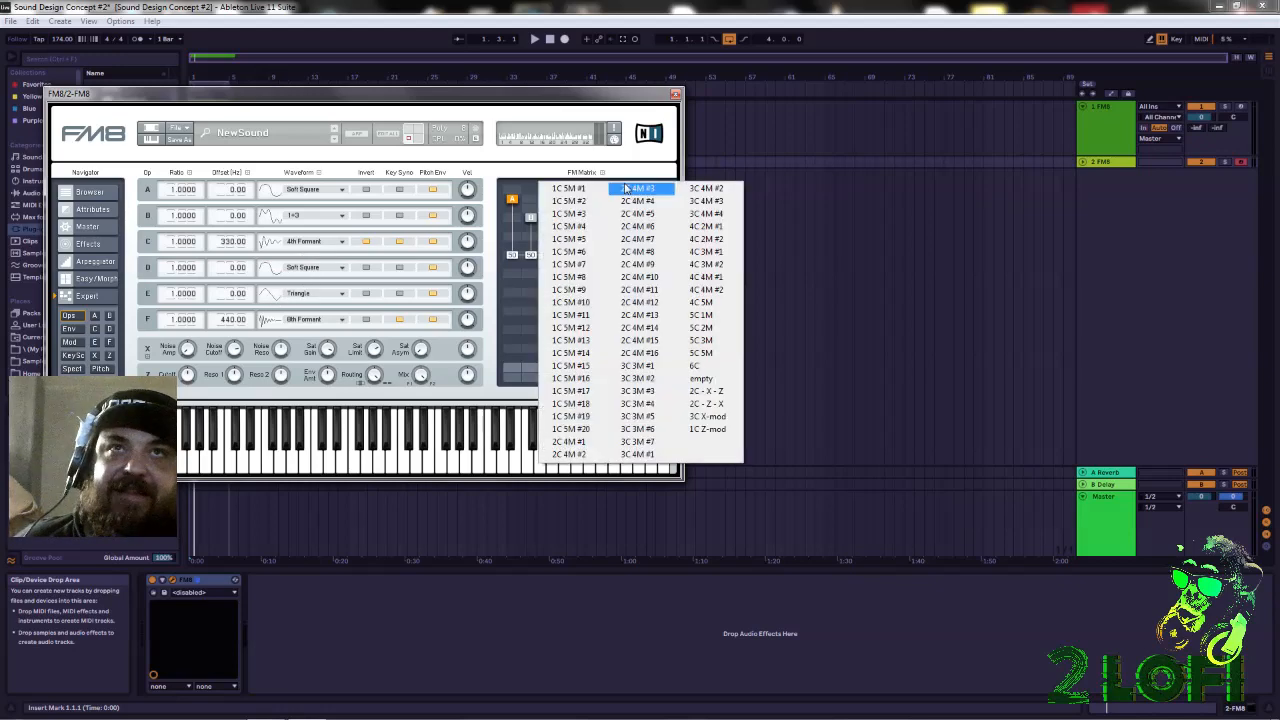
left_click(574, 316)
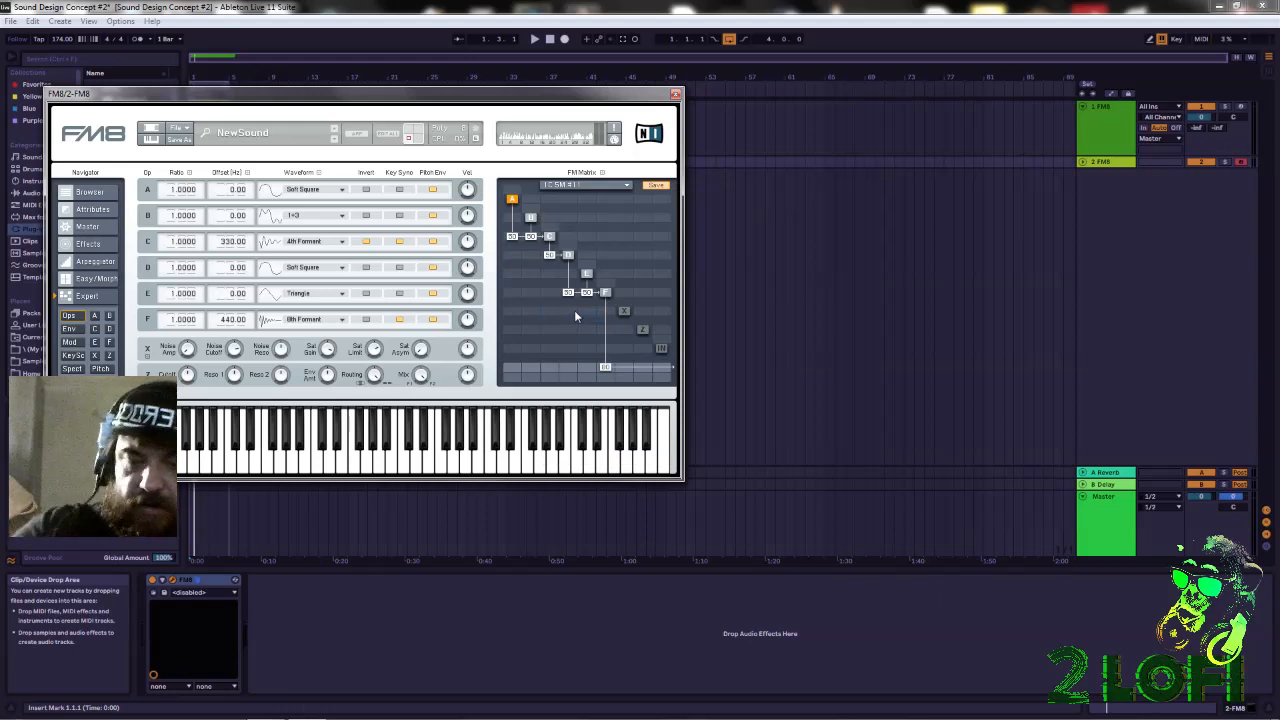
key("a")
left_click(625, 186)
left_click(576, 195)
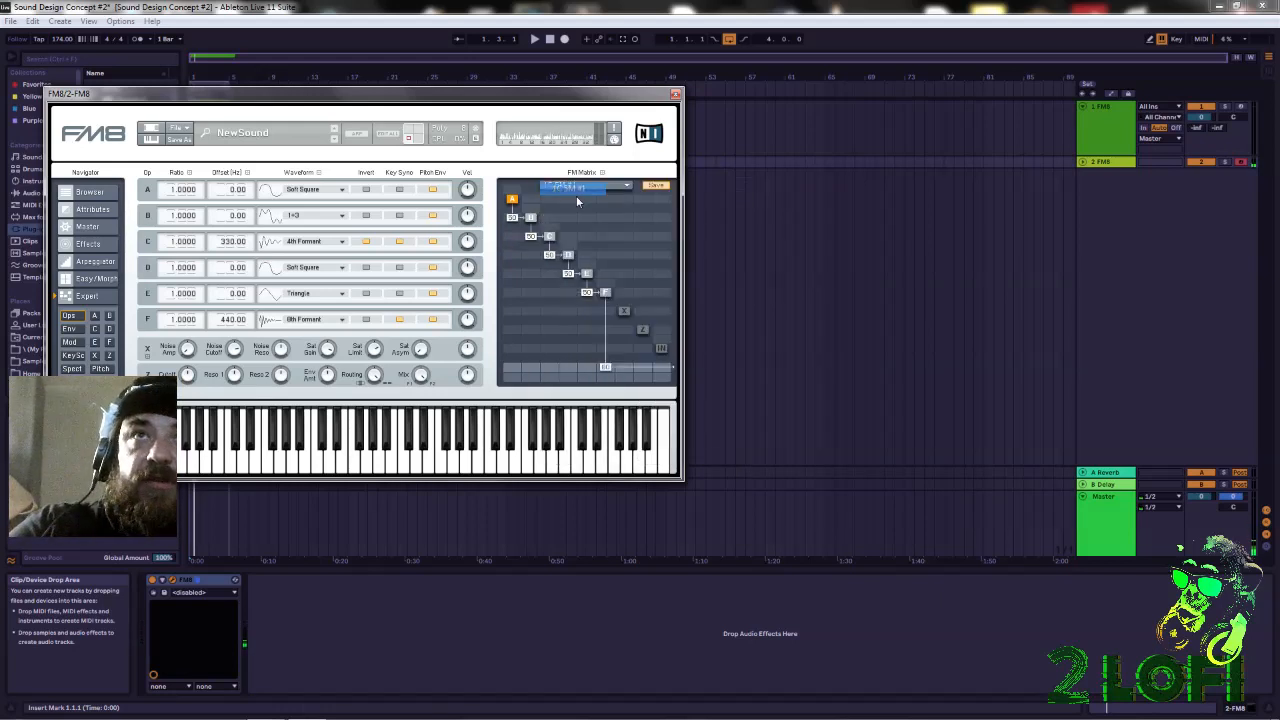
left_click(625, 186)
left_click(570, 205)
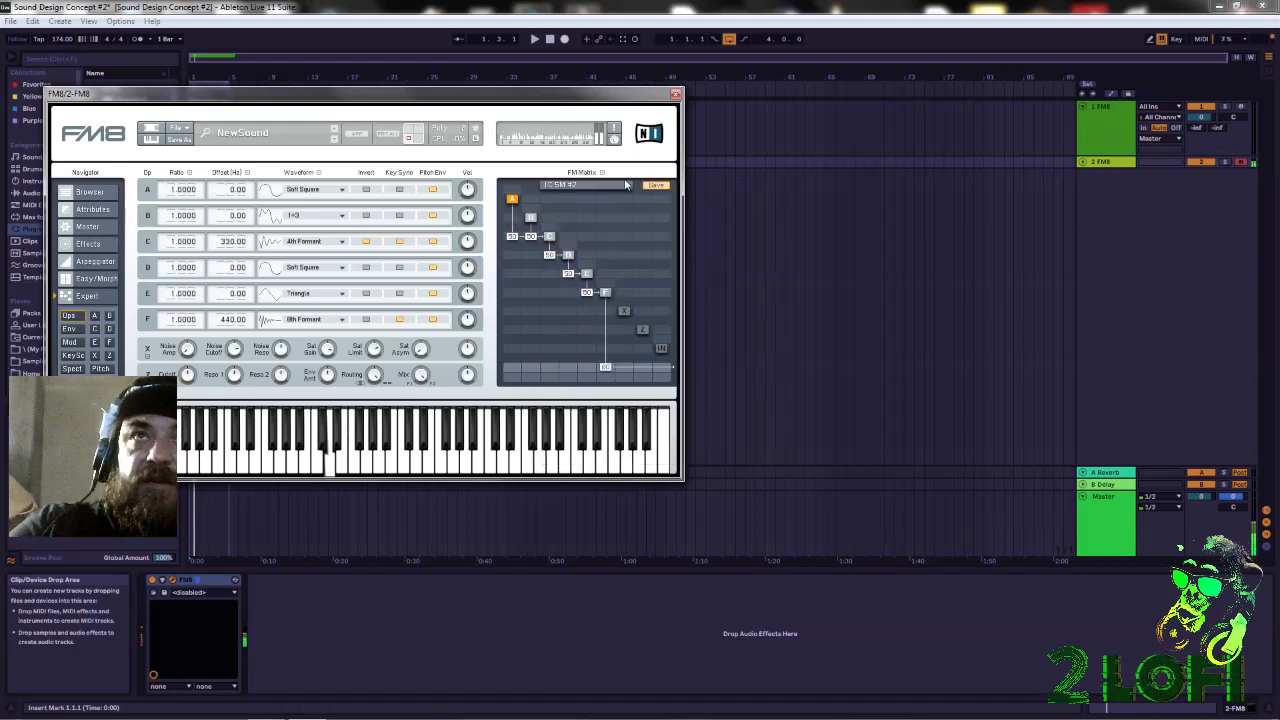
Audition the FM matrix routings 1C 5M #3, #5, #7 and #8 on the same operator settings
left_click(625, 186)
left_click(580, 214)
left_click(628, 187)
left_click(570, 226)
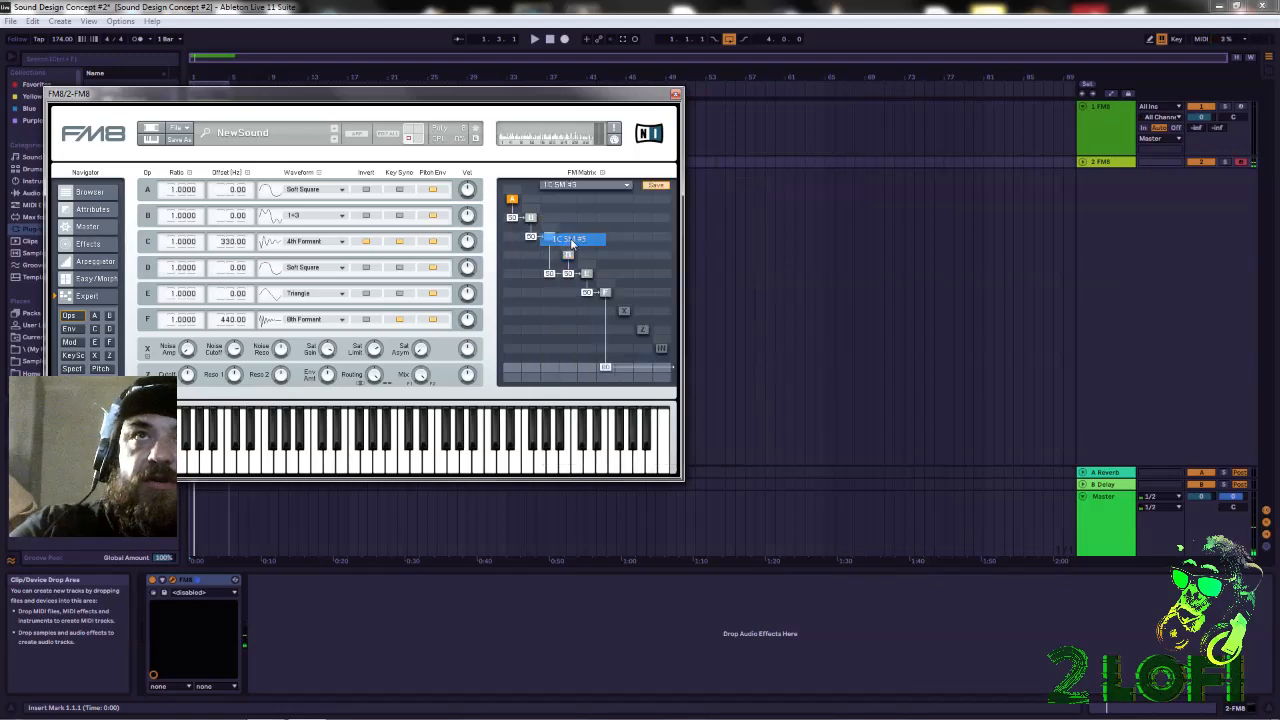
left_click(628, 187)
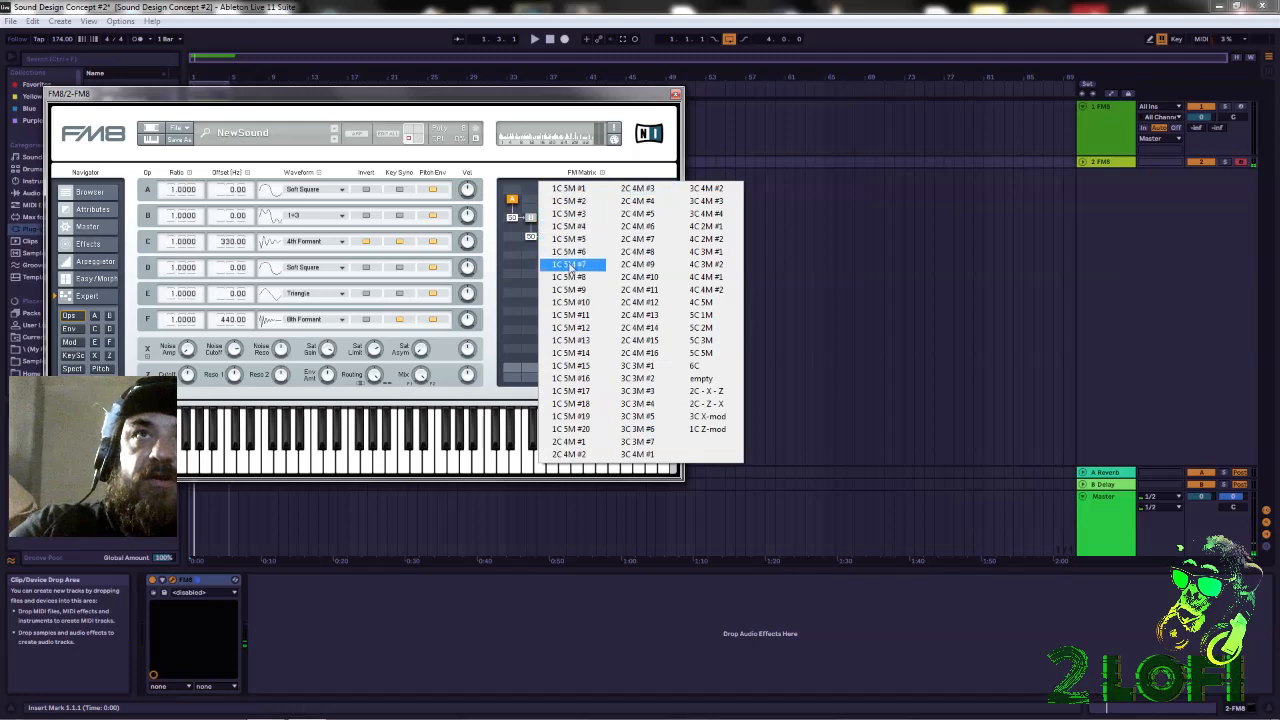
left_click(648, 212)
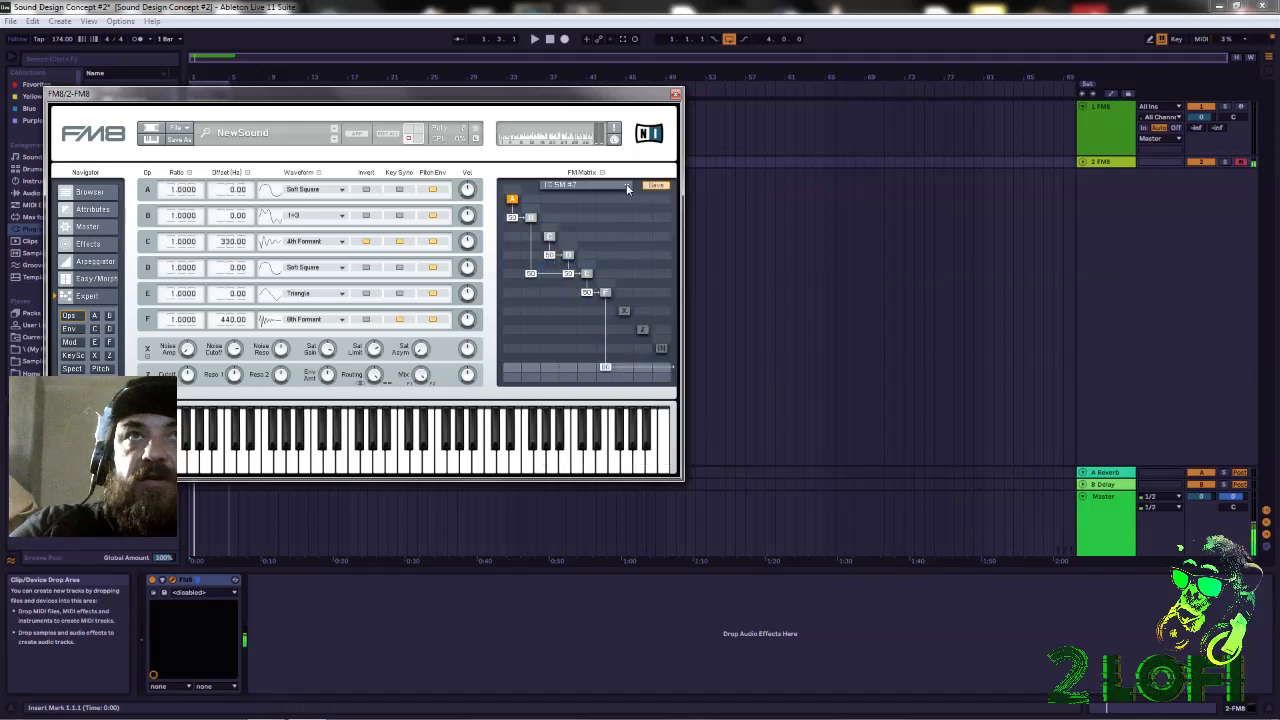
left_click(628, 187)
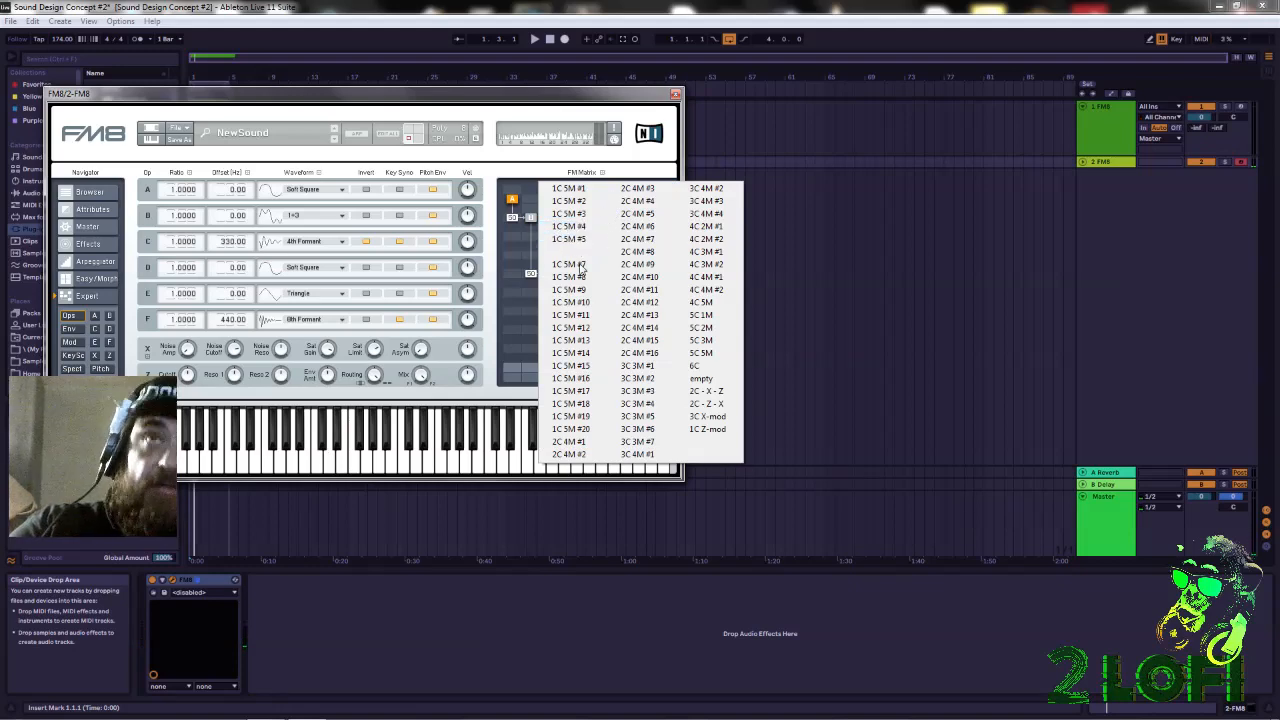
left_click(570, 276)
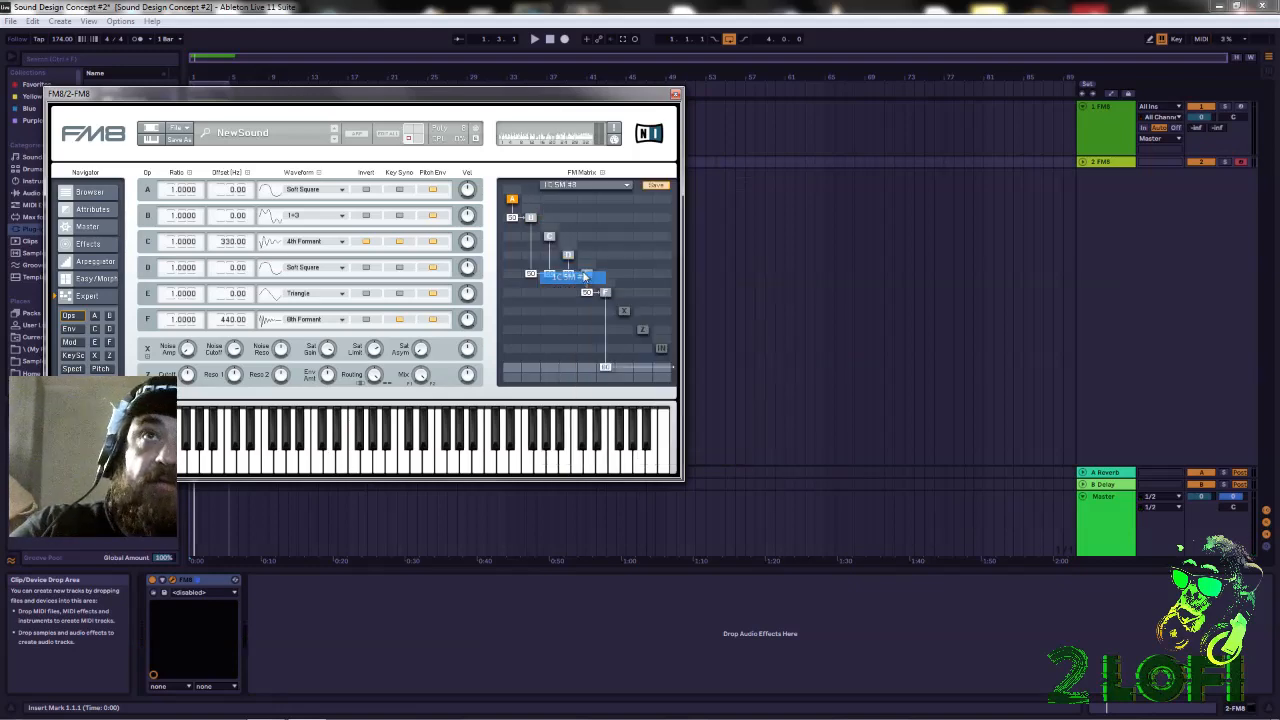
Audition the FM matrix routing 1C 5M #18 and return the matrix to 1C 5M #13
left_click(623, 185)
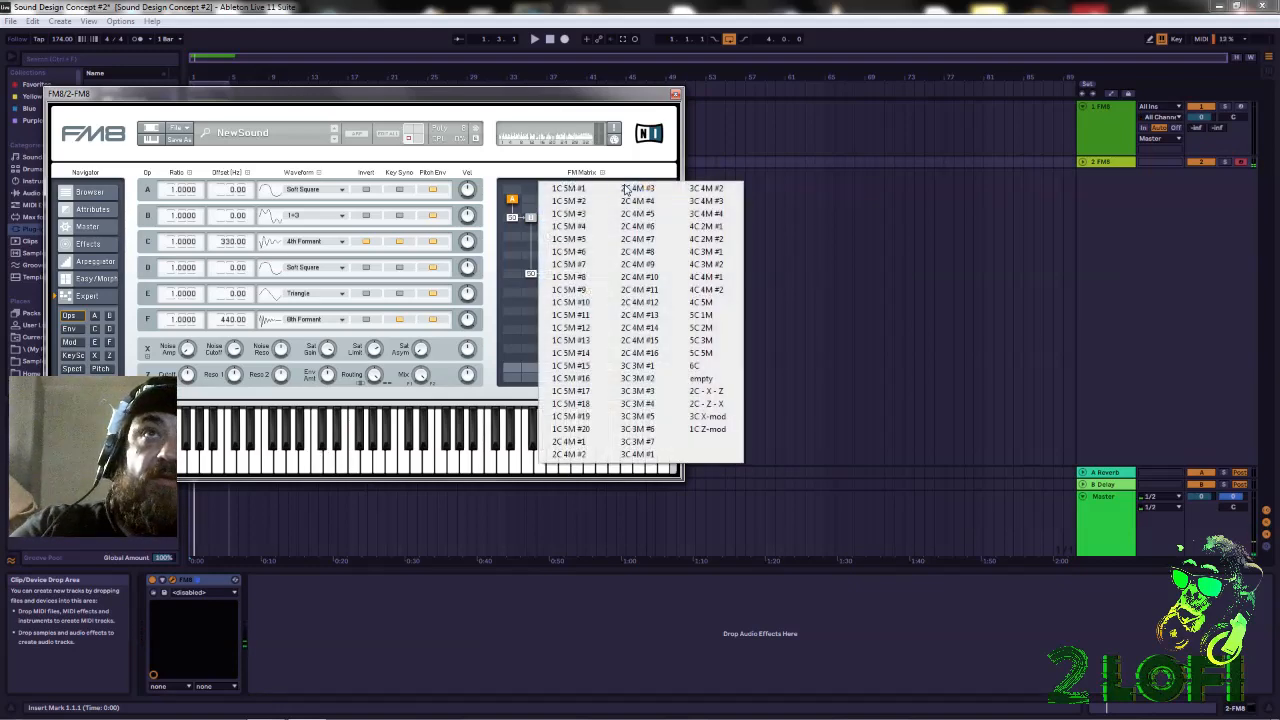
left_click(572, 410)
left_click(628, 188)
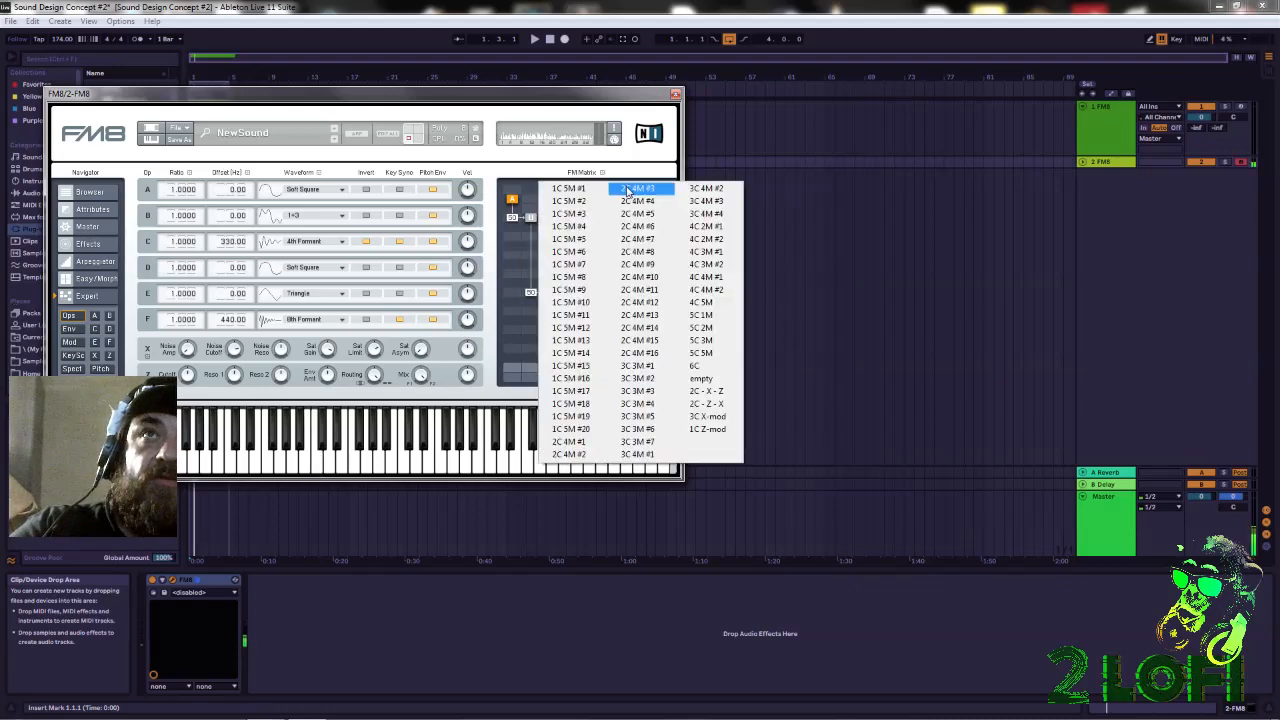
left_click(598, 404)
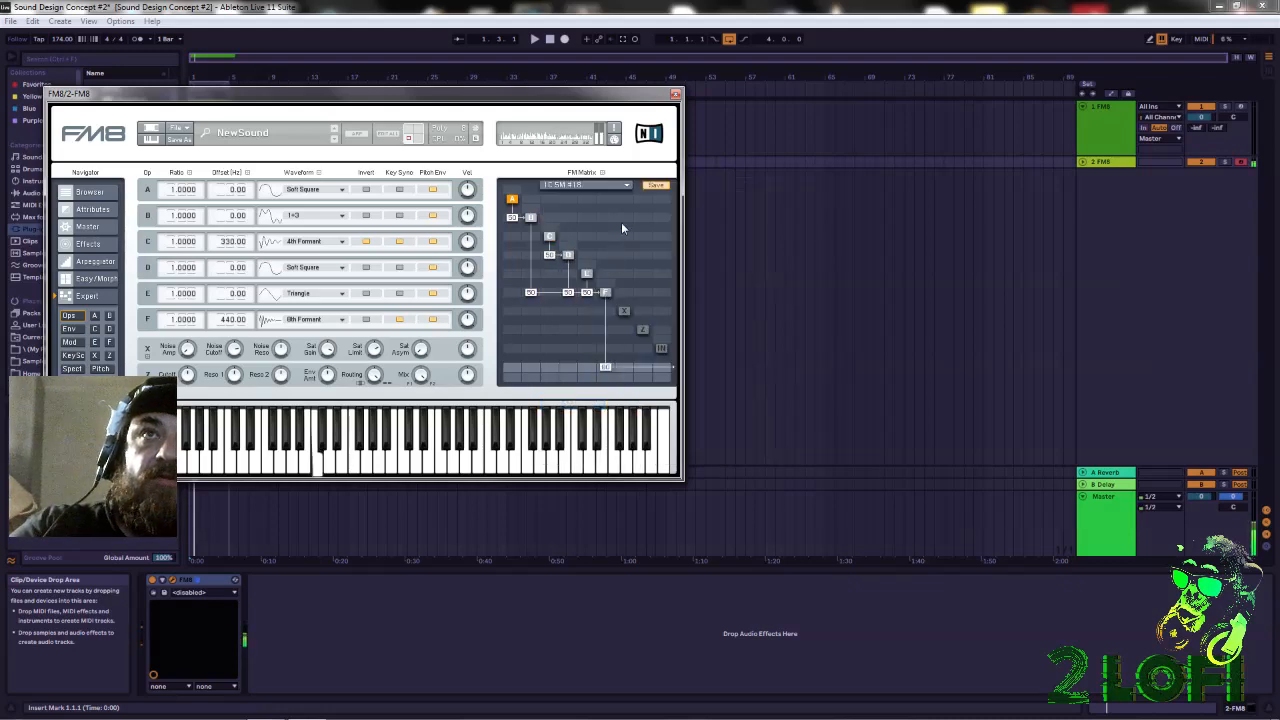
left_click(629, 184)
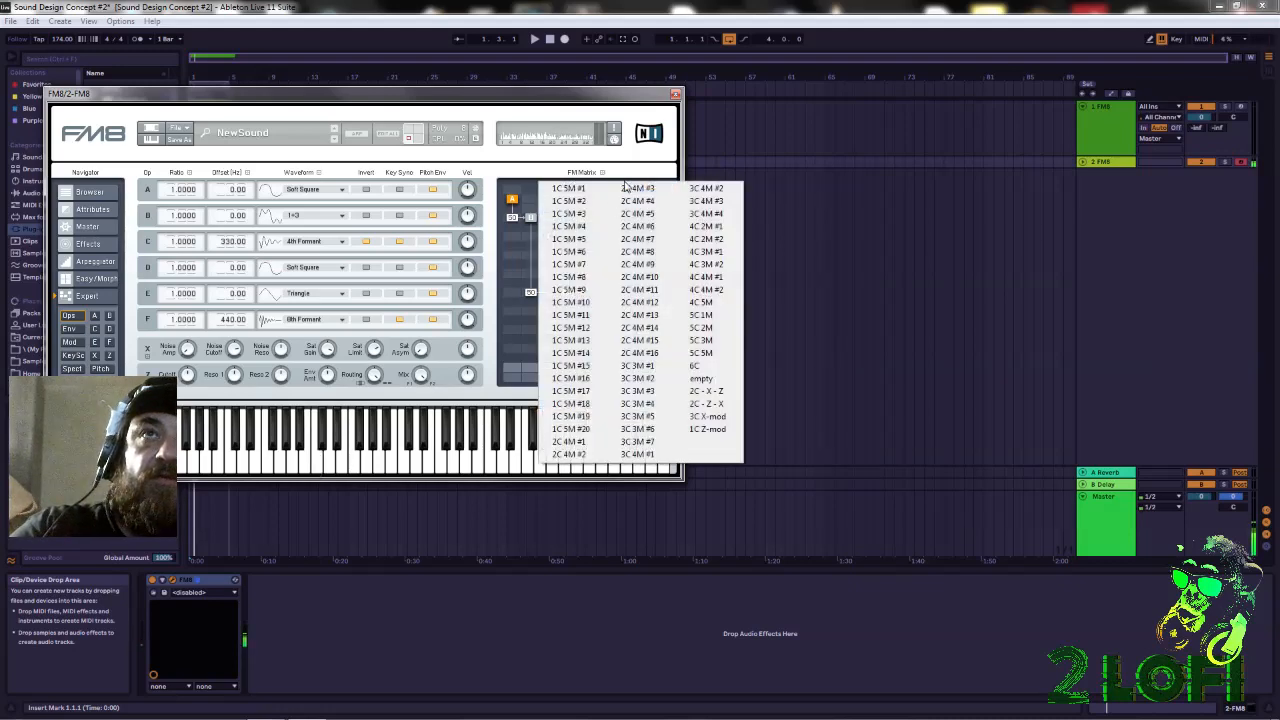
left_click(578, 339)
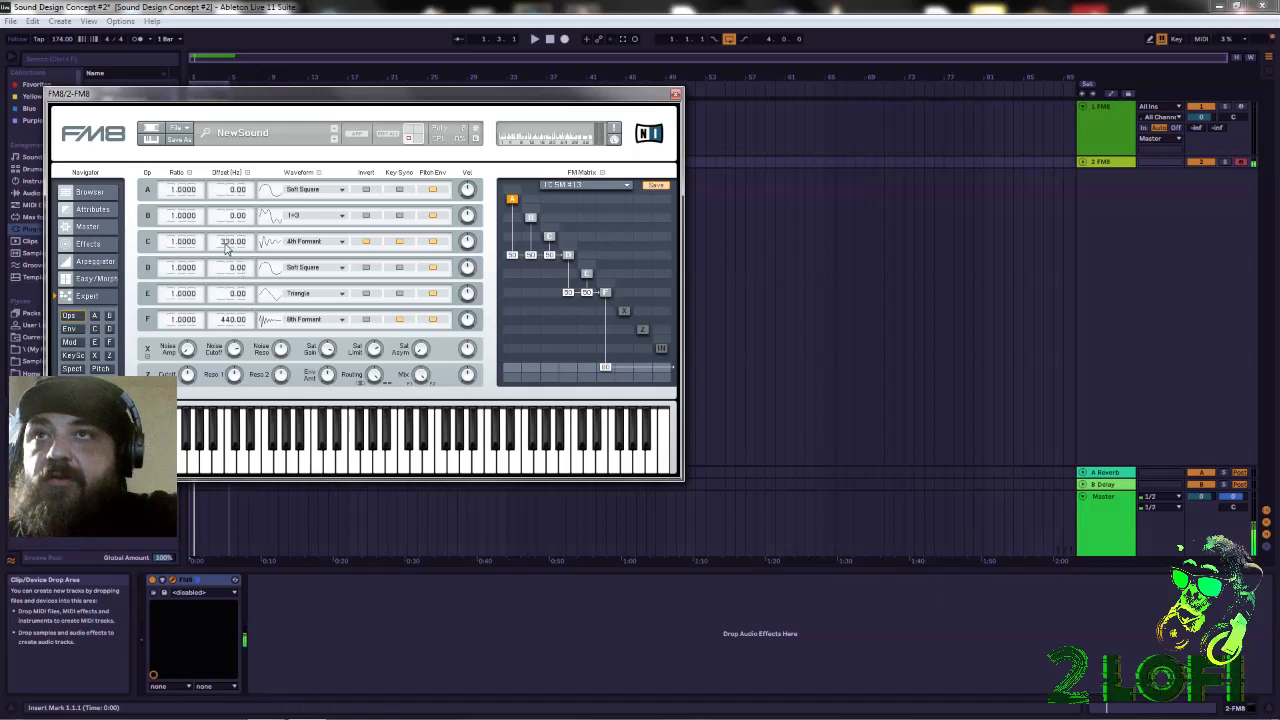
Try a negative frequency offset on operator C, and set its offset to 0 Hz
left_click_drag(226, 245, 235, 320)
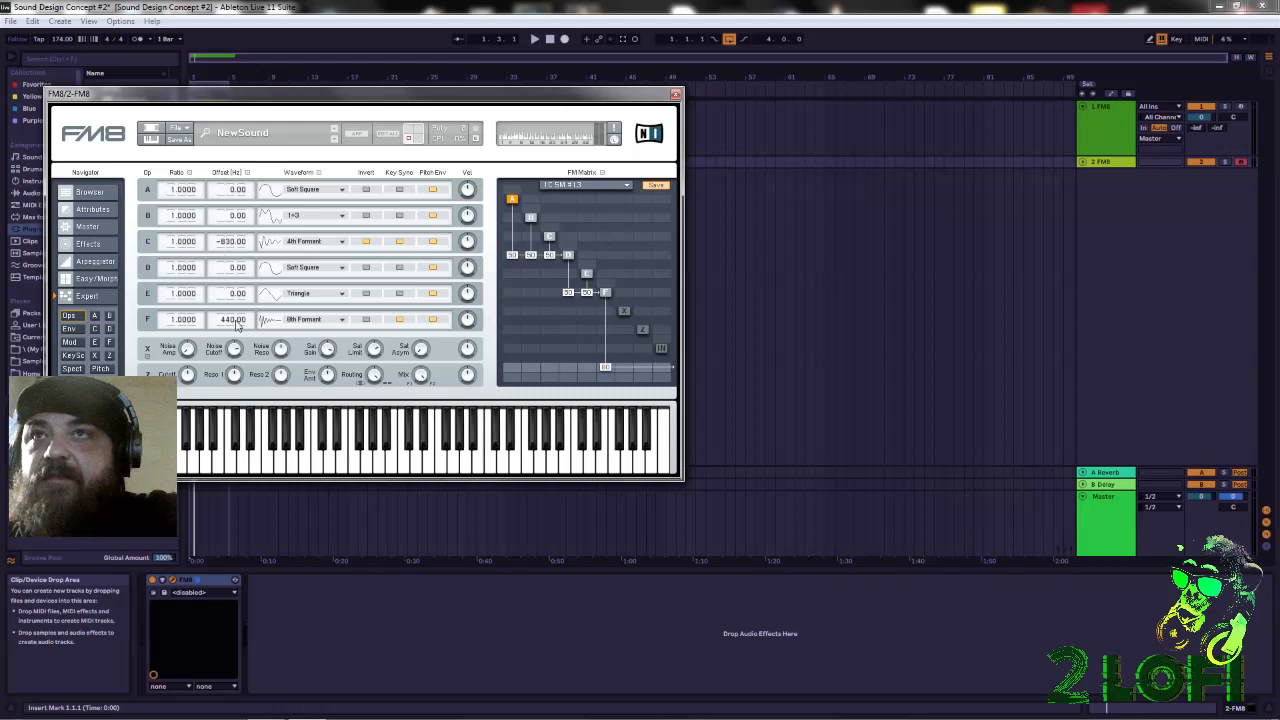
double_click(232, 248)
type("0")
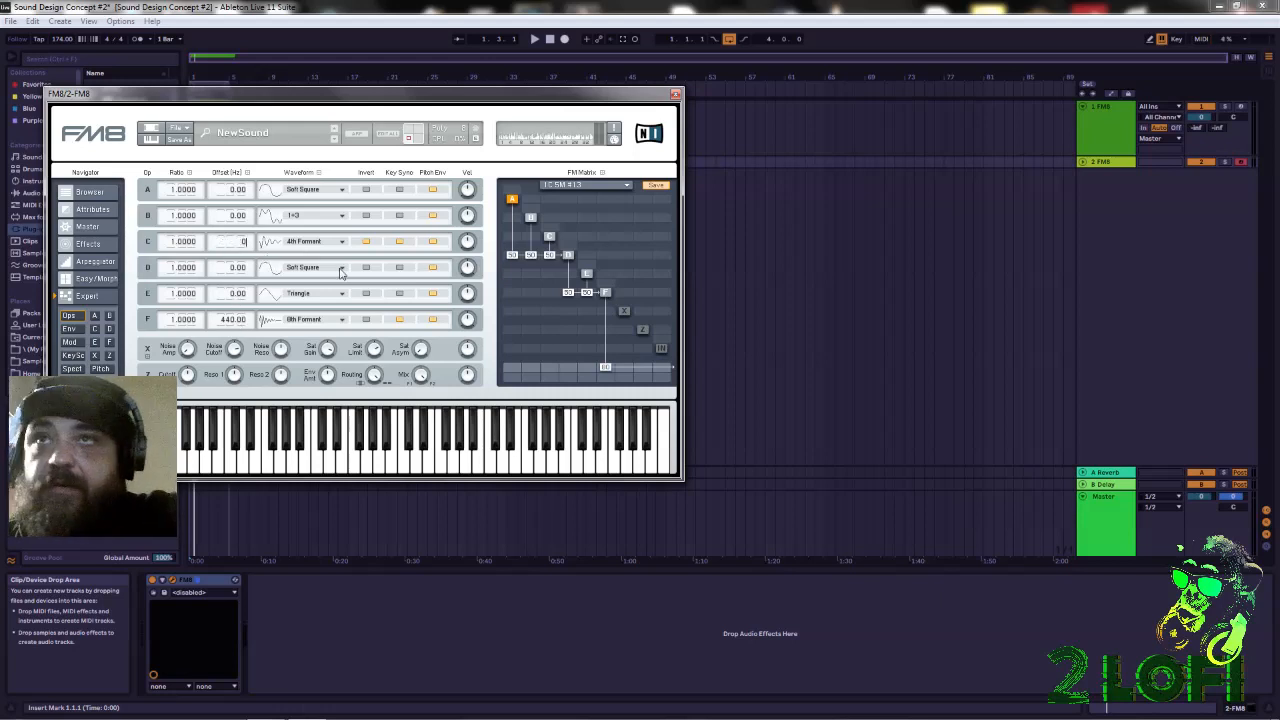
key("Return")
Set operator E's frequency offset to 330 Hz and audition the change with test notes
left_click_drag(230, 295, 244, 255)
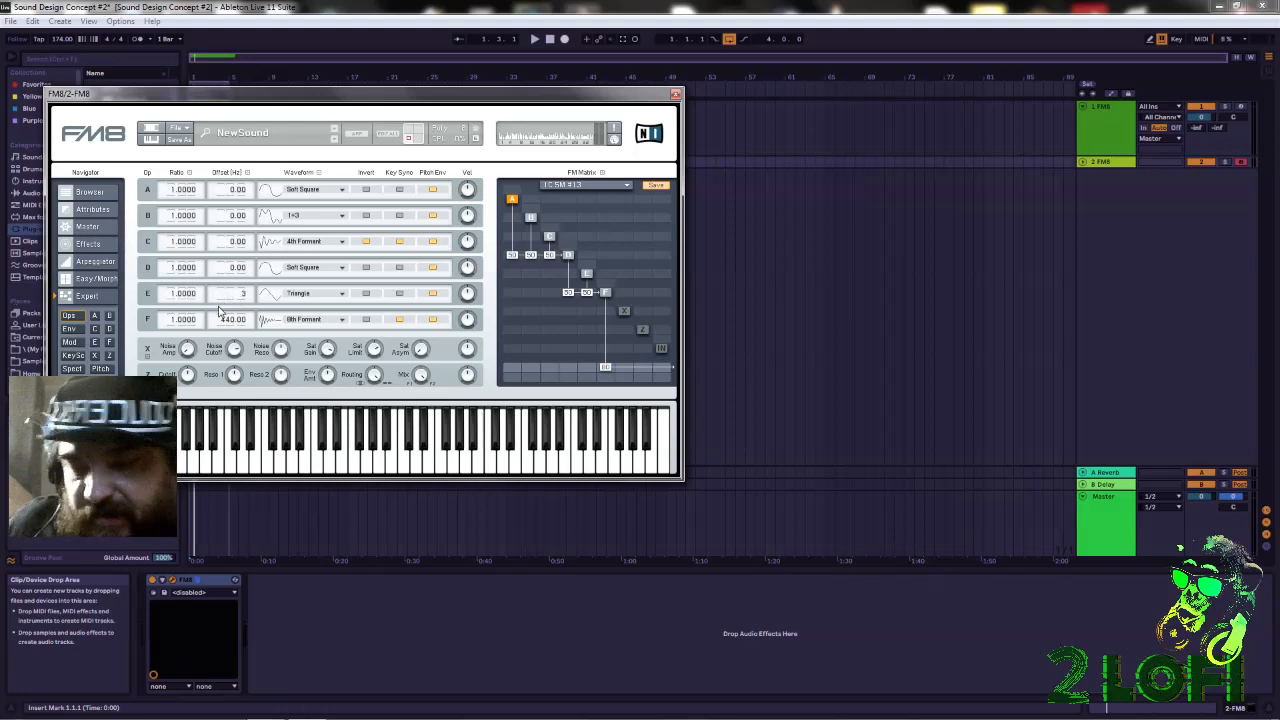
type("0")
key("Return")
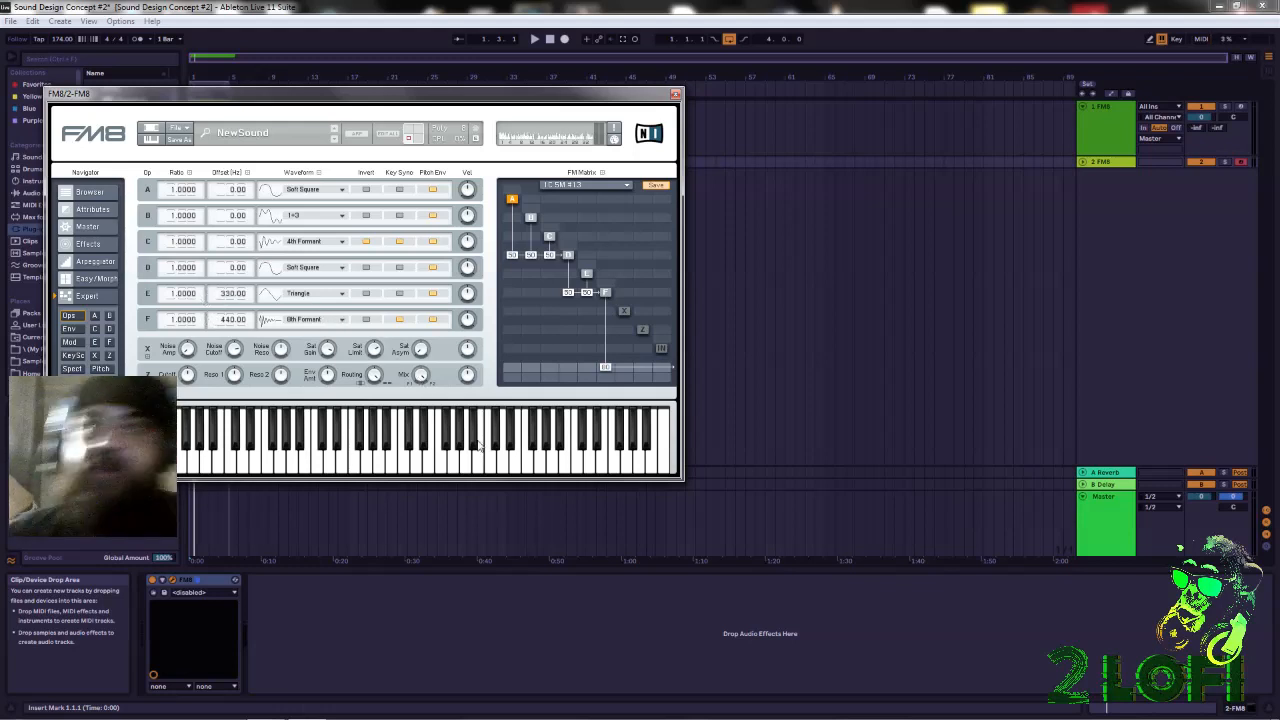
key("h")
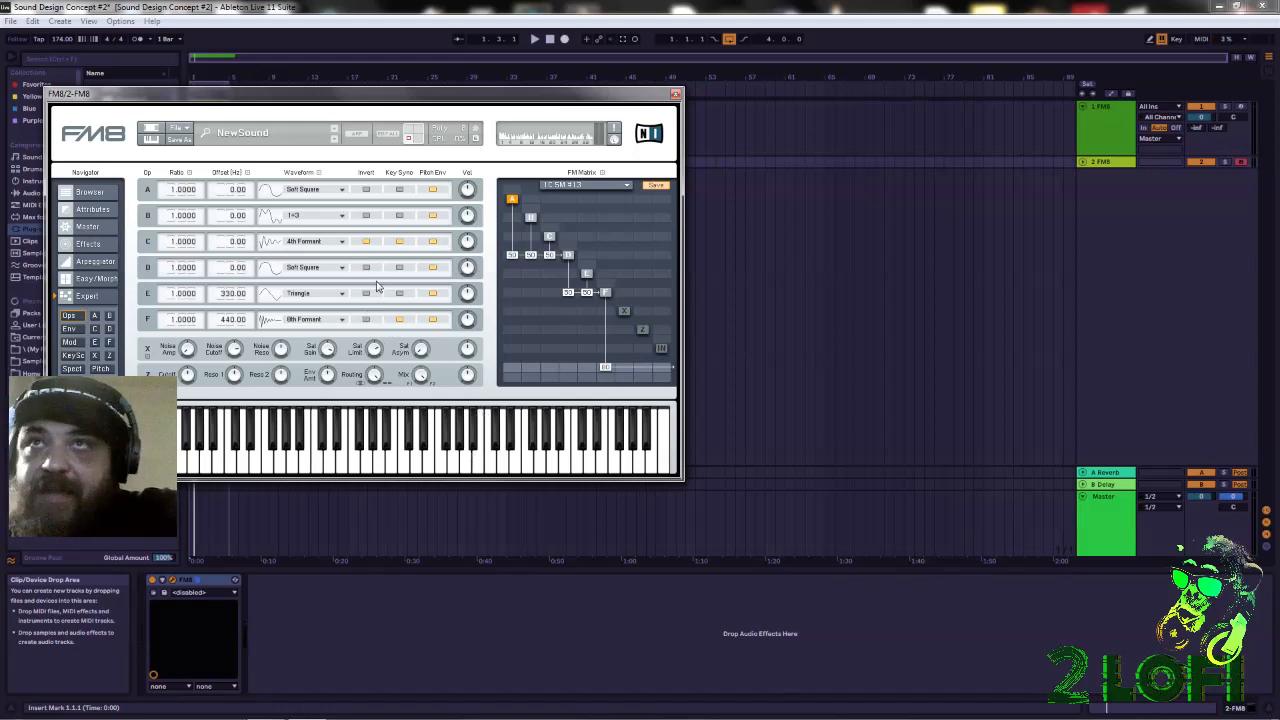
key("h")
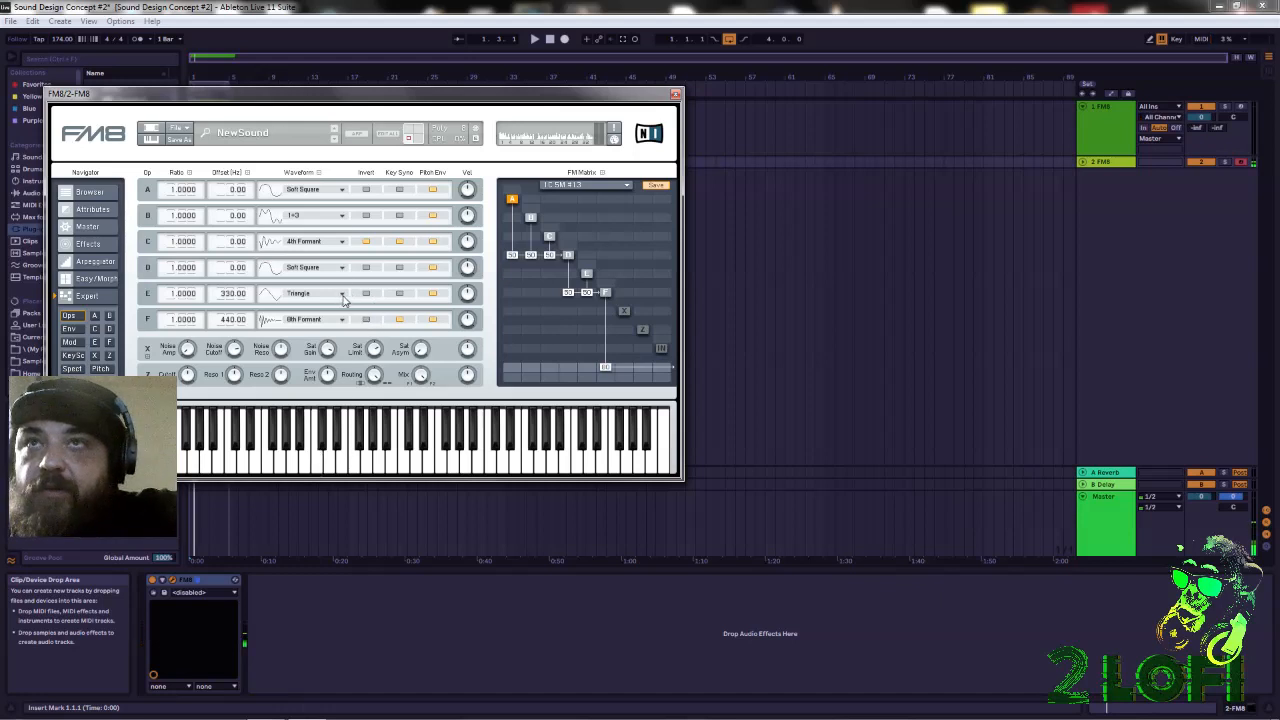
Change operator E's waveform to Soft Square and operator D's waveform to 5th Formant
left_click(342, 296)
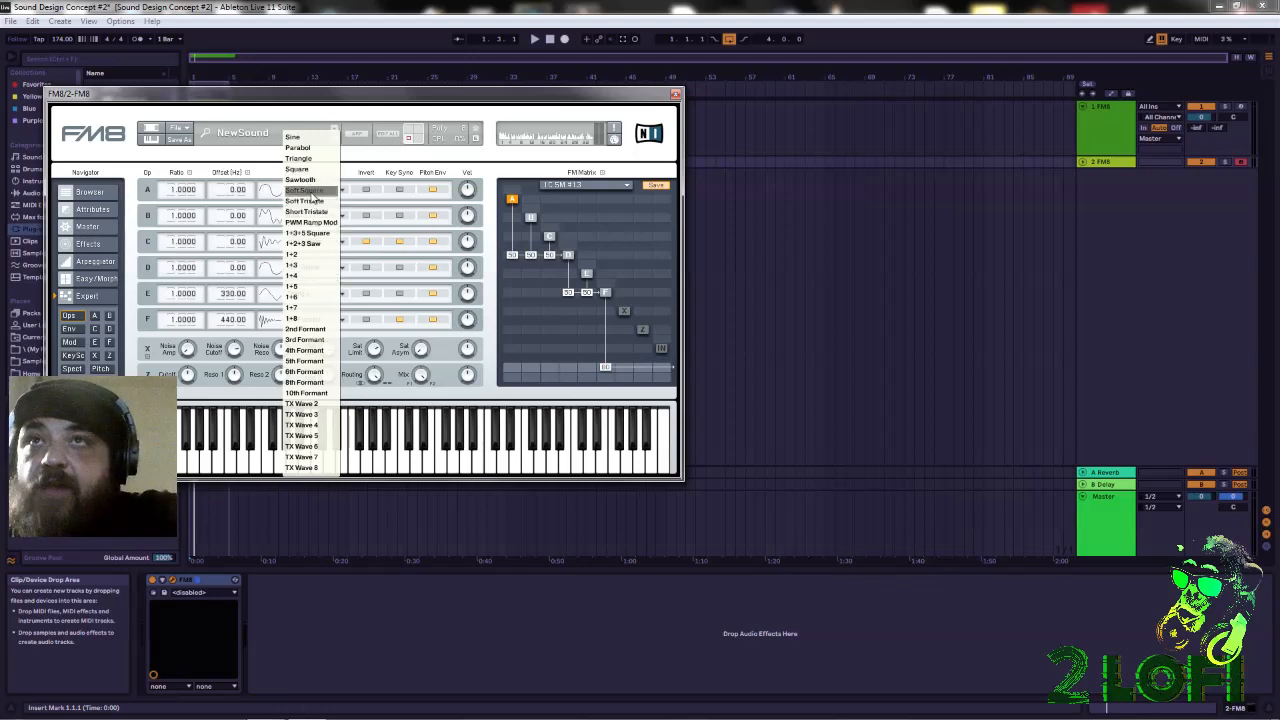
left_click(313, 196)
left_click(308, 272)
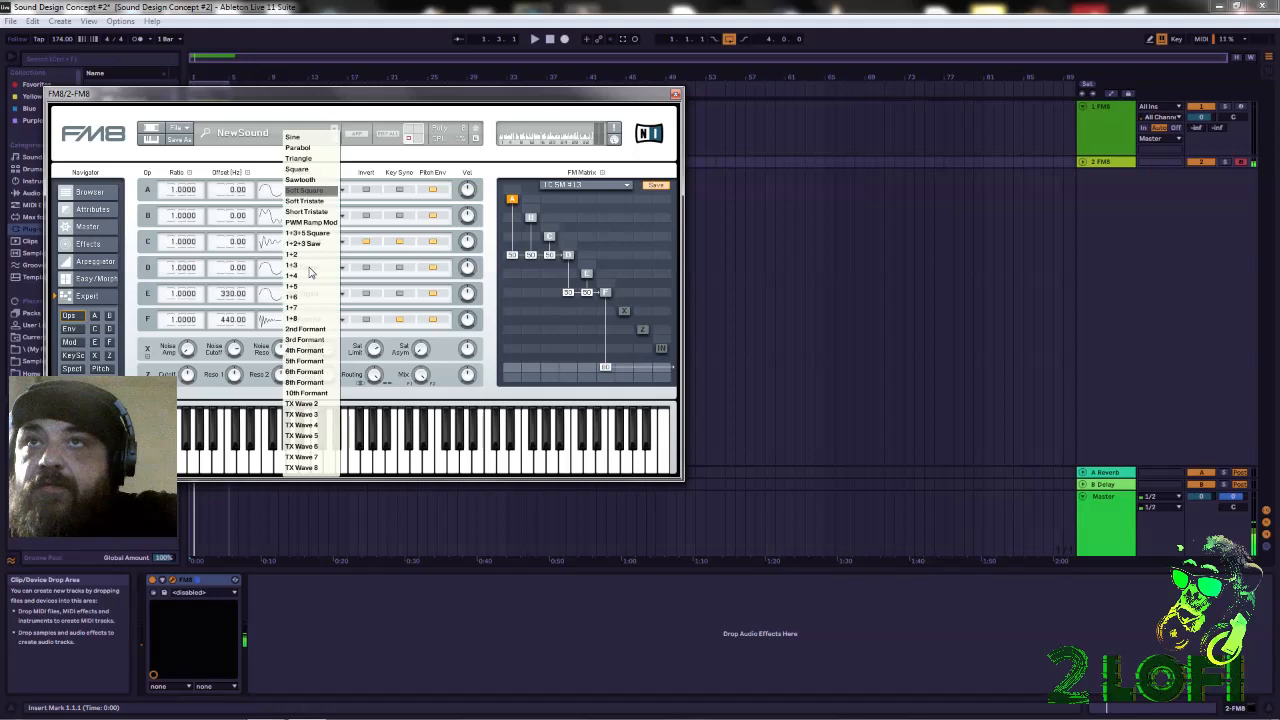
left_click(315, 360)
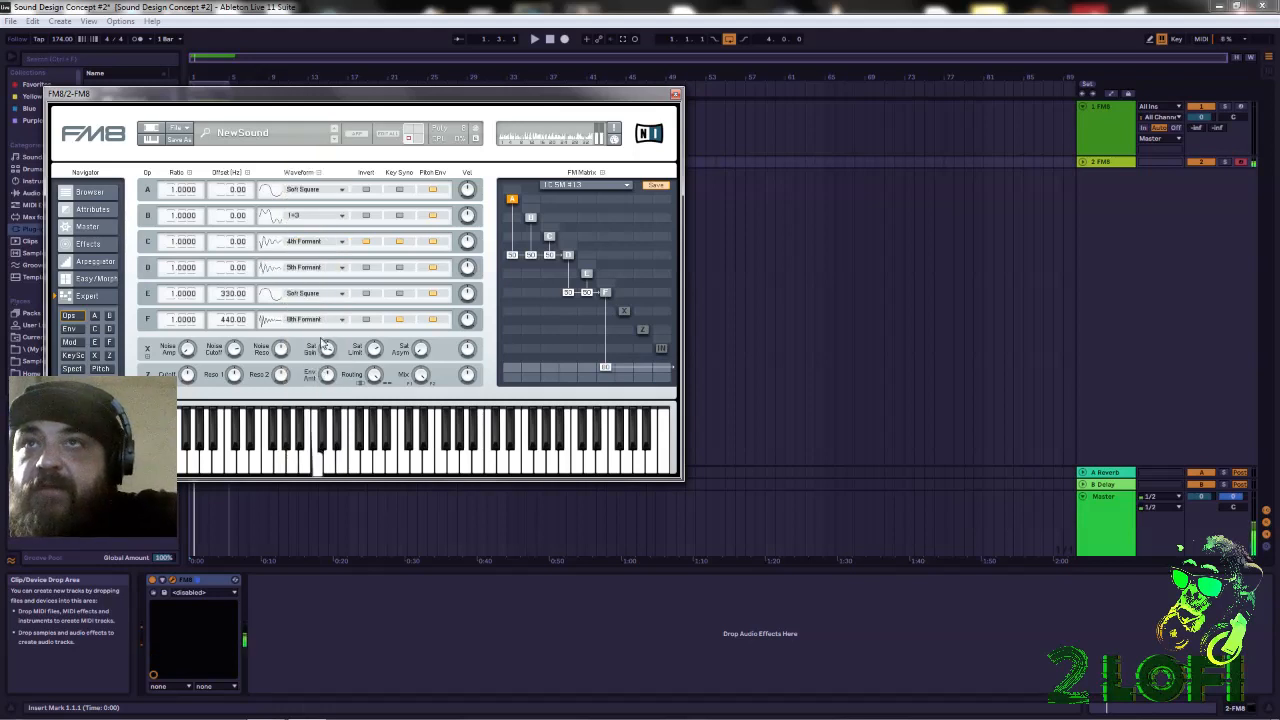
Try 10th Formant on operator D, set operator F's waveform to 10th Formant, and change operator D to 8th Formant
left_click(310, 268)
left_click(322, 398)
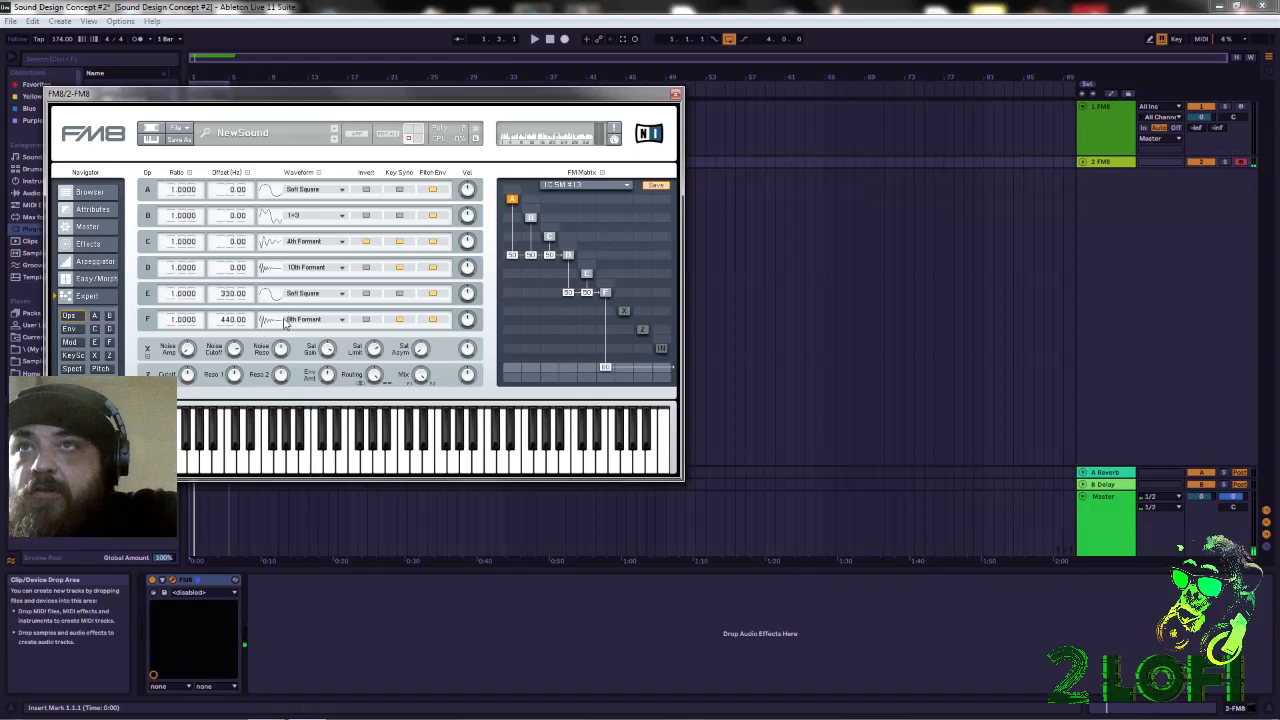
left_click(314, 320)
left_click(308, 393)
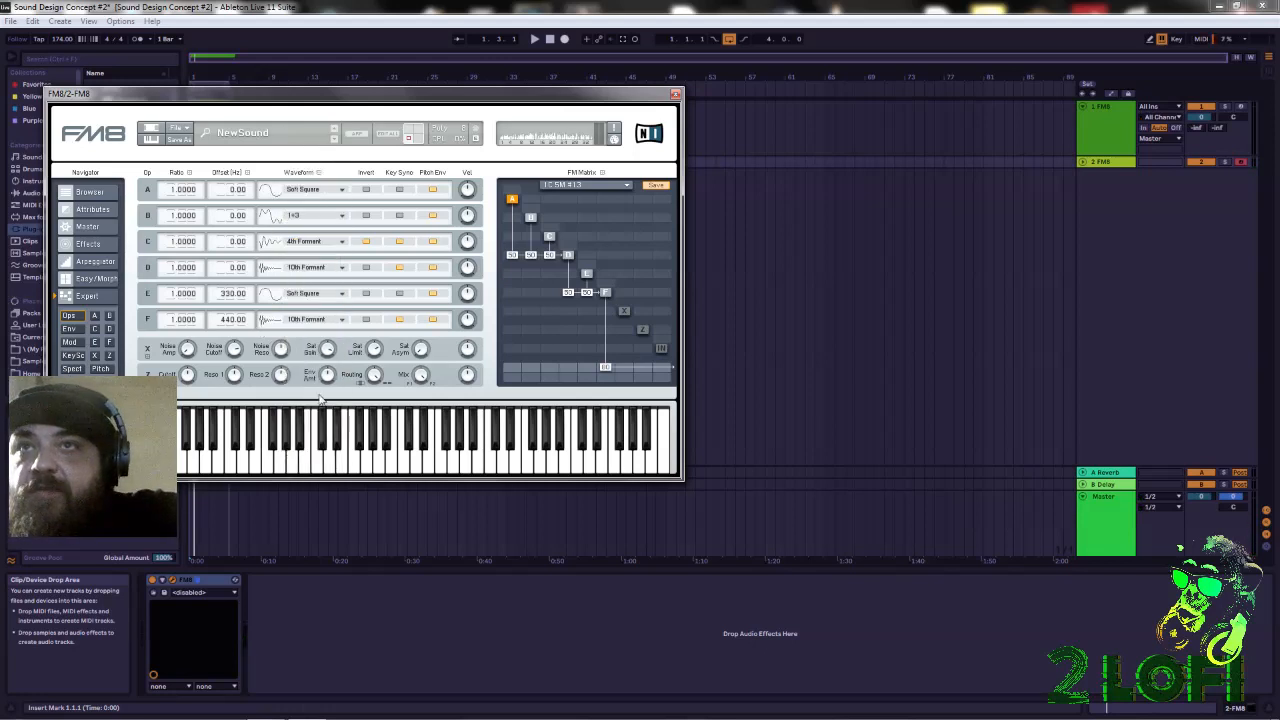
left_click(307, 268)
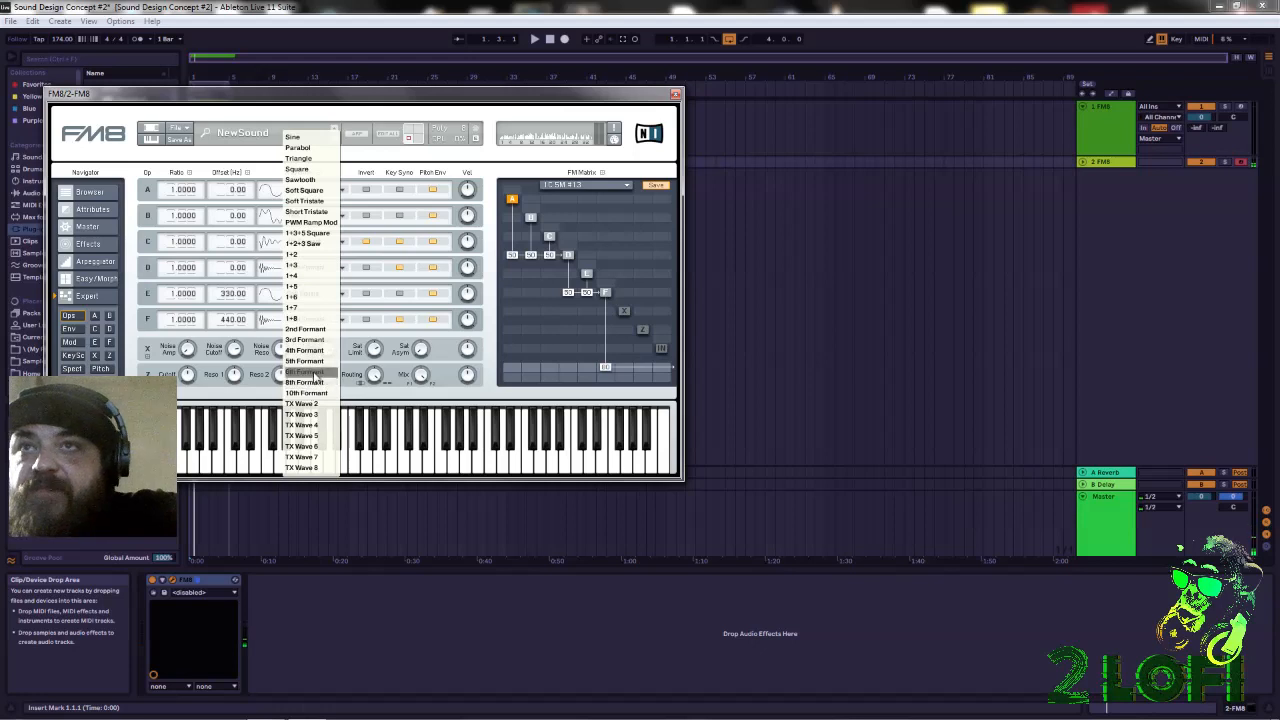
left_click(315, 384)
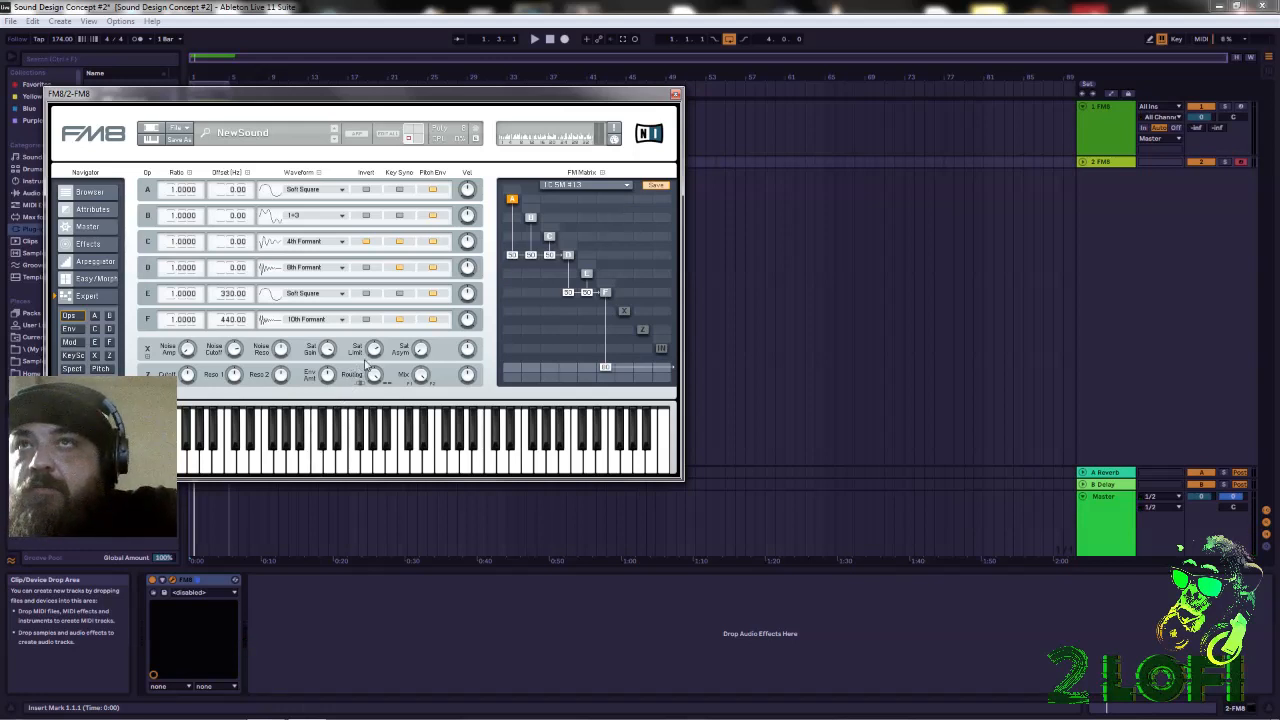
Nudge the morph square's handle slightly and raise the modulation amount from operator A to operator D in the FM matrix
mouse_move(409, 140)
left_mouse_down()
mouse_move(423, 137)
mouse_move(416, 152)
left_mouse_up()
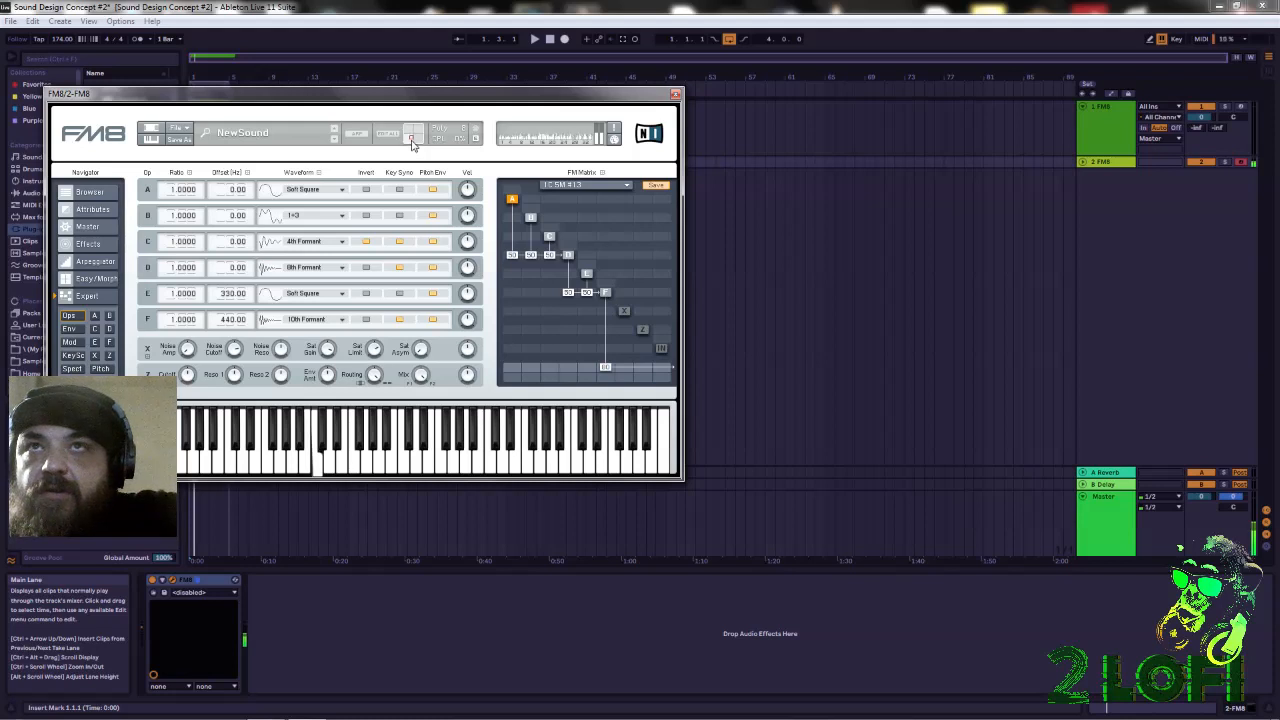
left_click_drag(412, 141, 411, 142)
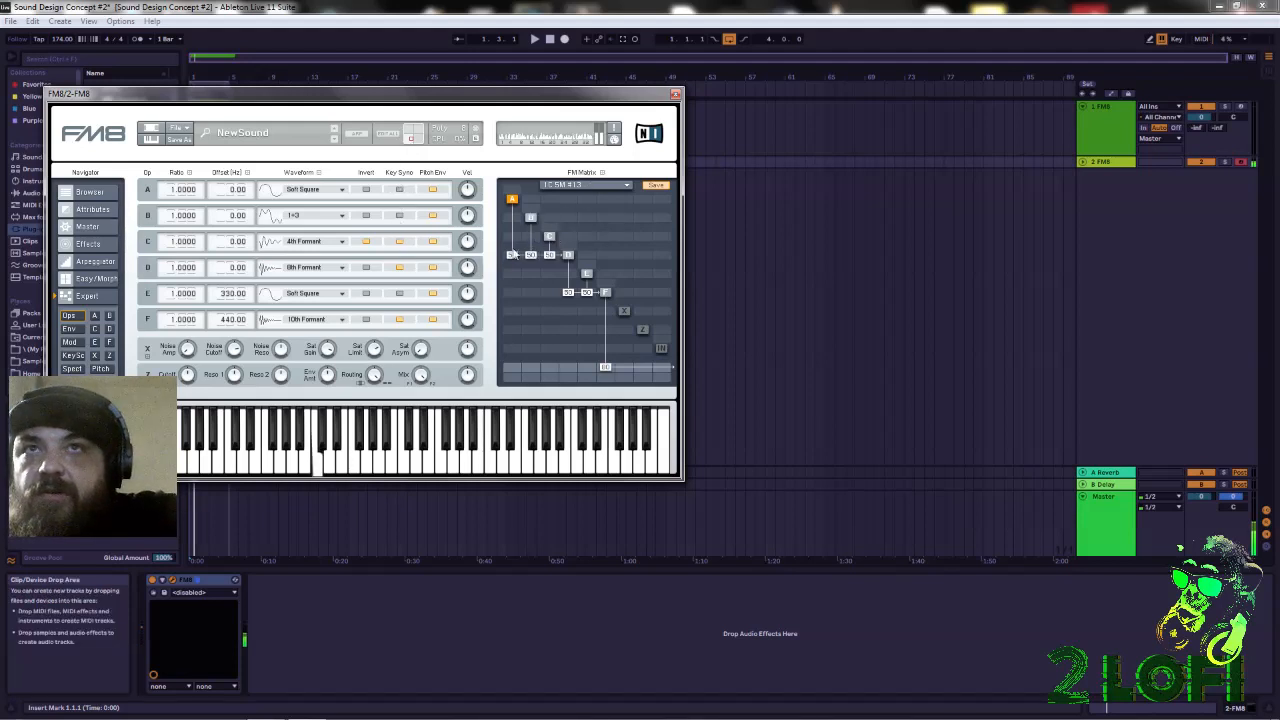
left_click_drag(513, 255, 514, 224)
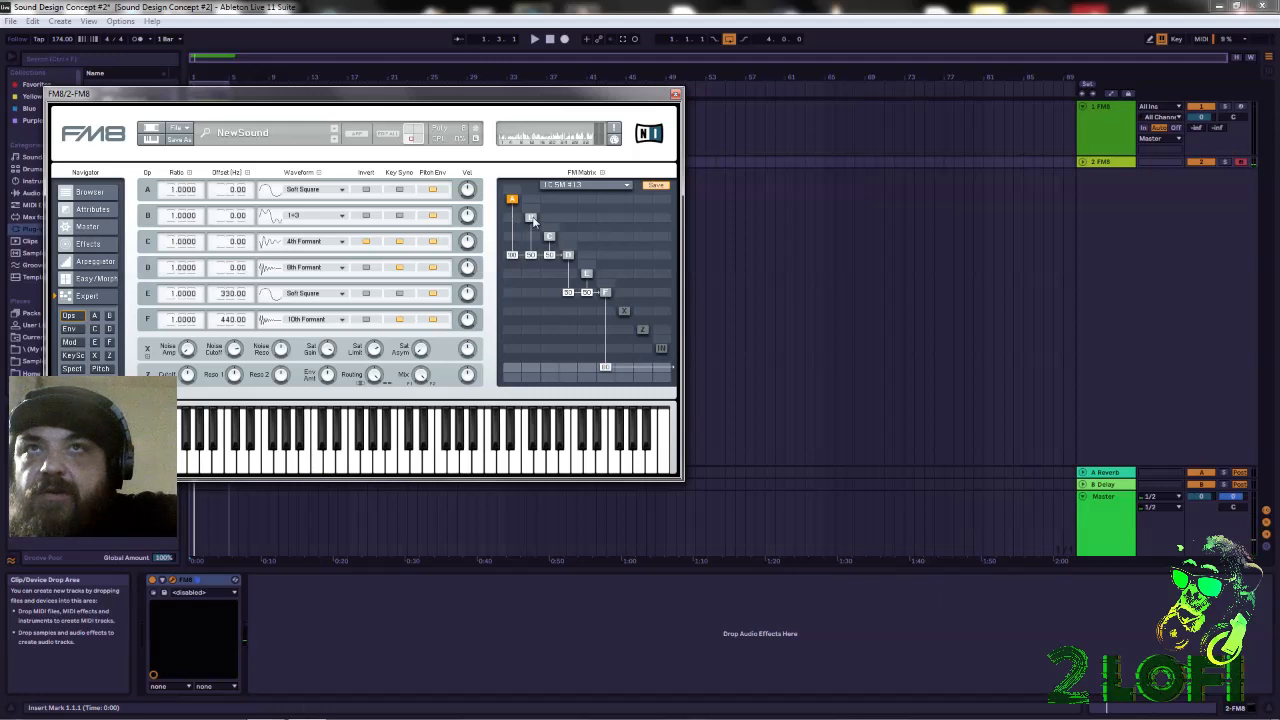
Enable Key Sync on operator A and shape its envelope with about a 0.04 s attack and a curved 0.74 s decay to zero
left_click(531, 218)
left_click(512, 200)
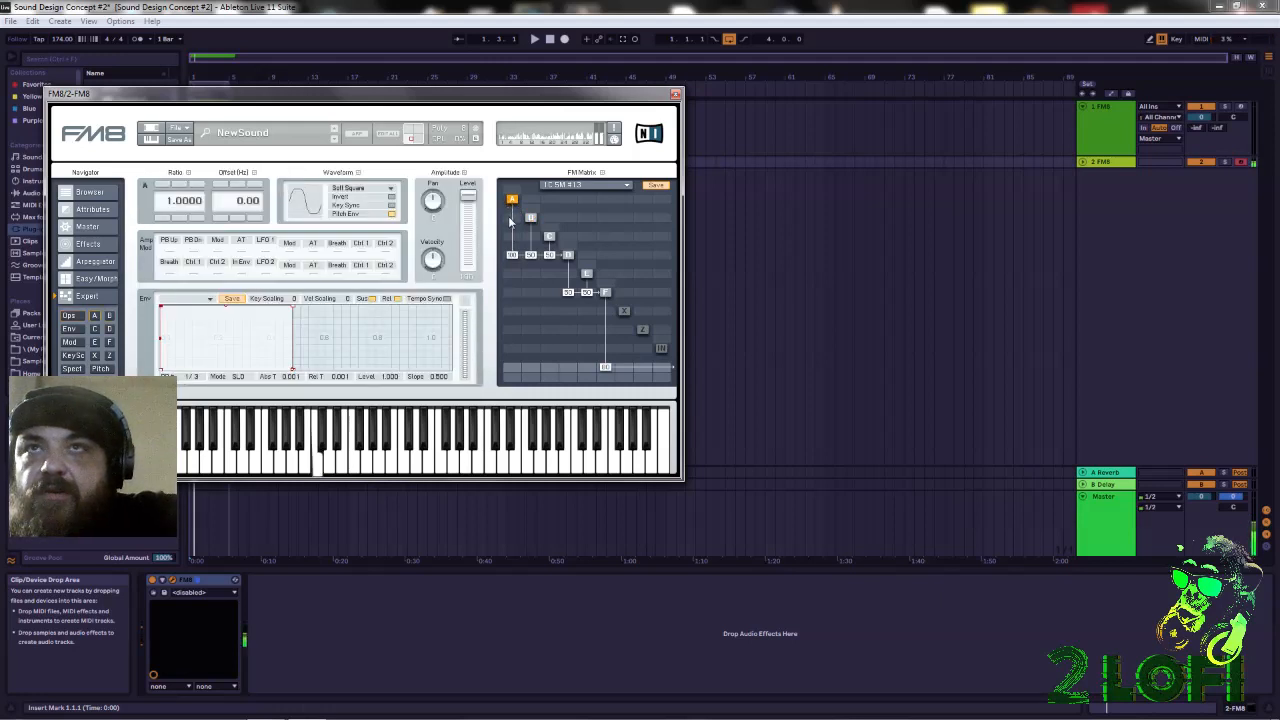
left_click(390, 212)
left_click_drag(292, 308, 357, 481)
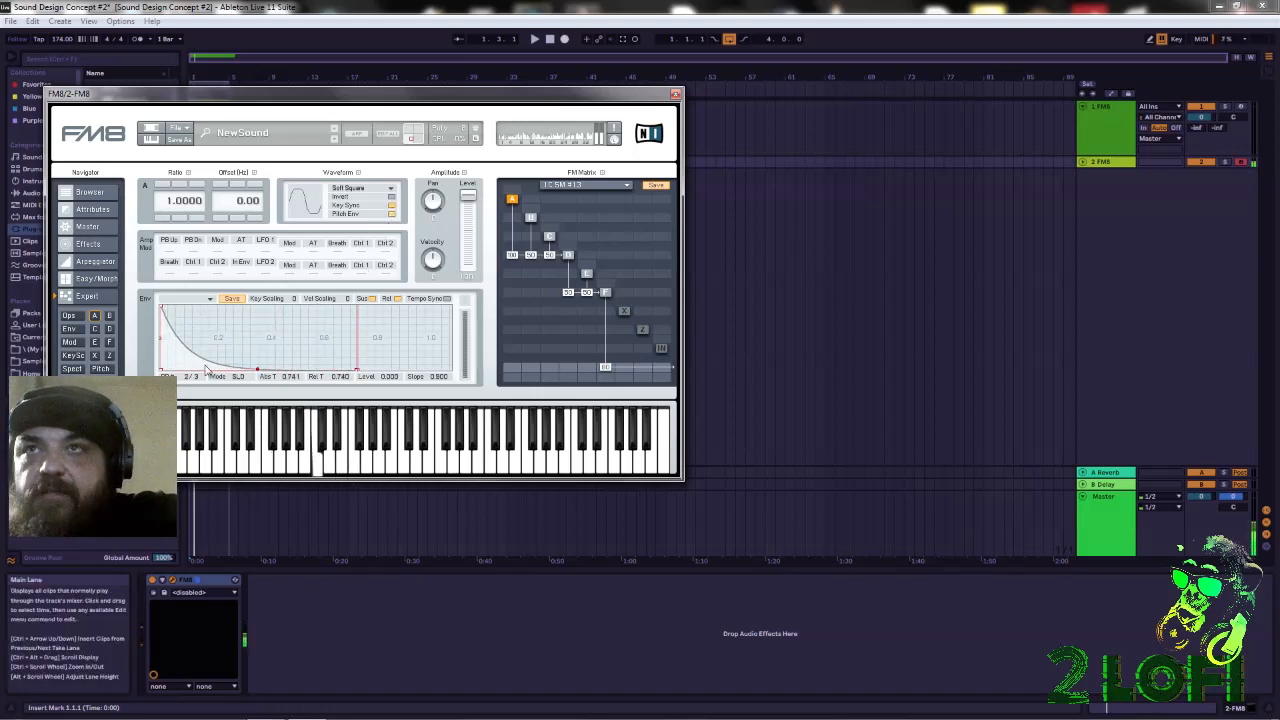
left_click_drag(163, 312, 172, 308)
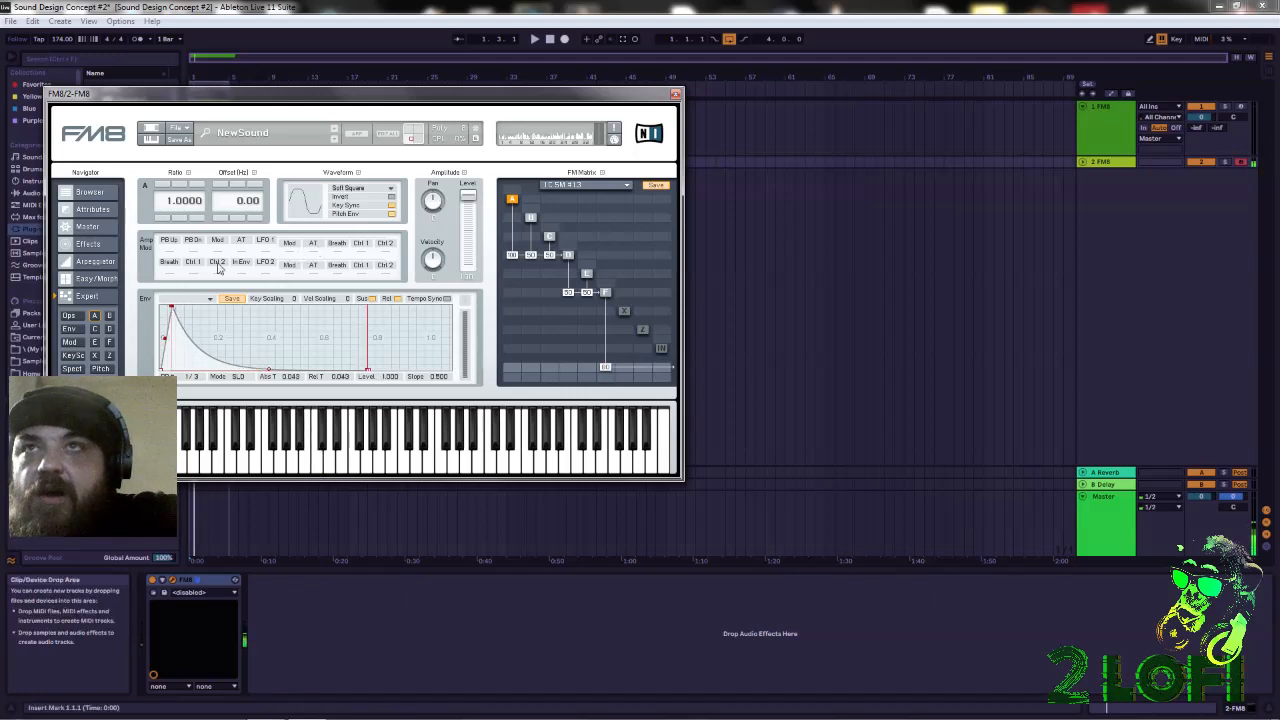
Shape the envelopes of operators B and C with about a 0.07 s attack and a curved decay to zero, 0.73 s on C
left_click(109, 316)
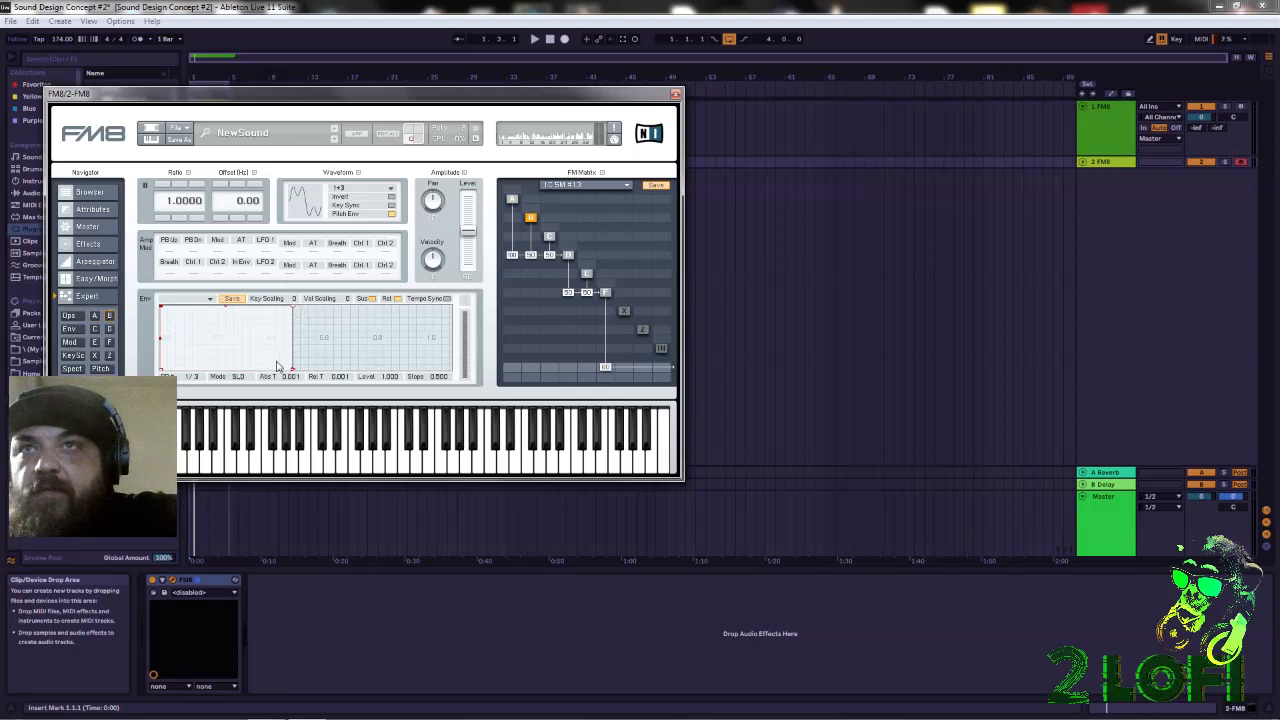
left_click_drag(293, 307, 319, 430)
left_click_drag(162, 309, 178, 306)
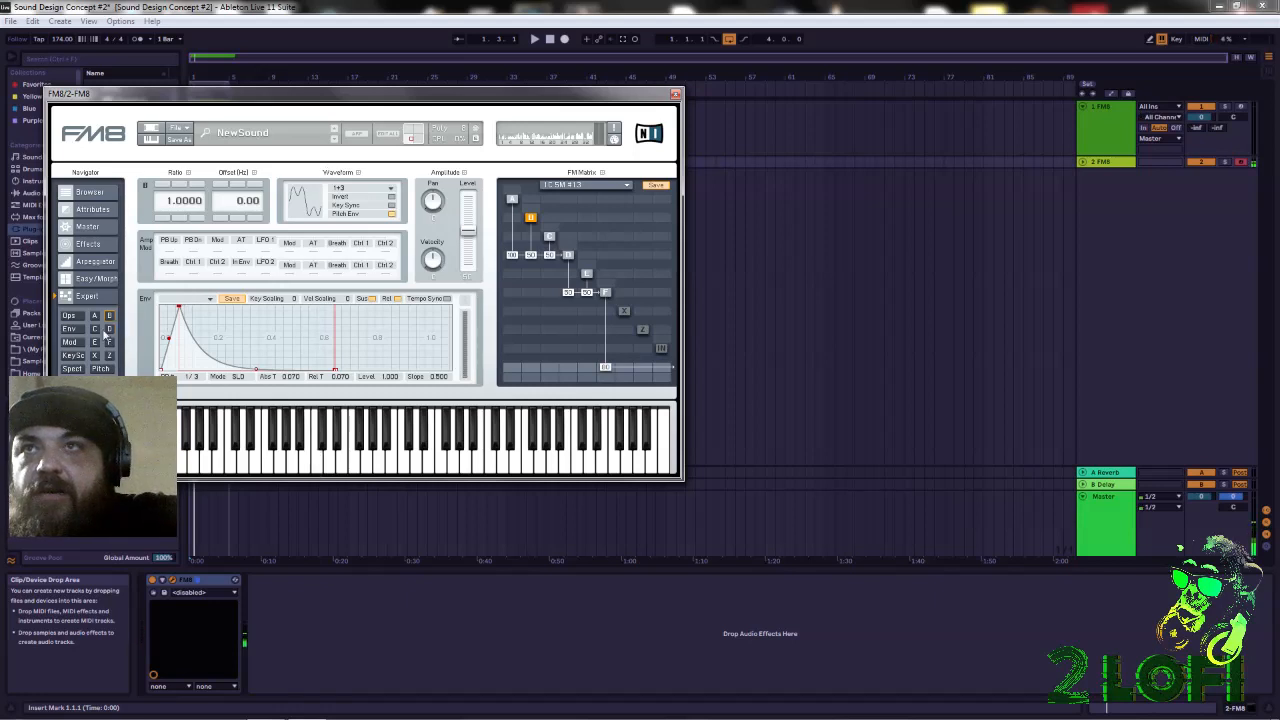
left_click(95, 329)
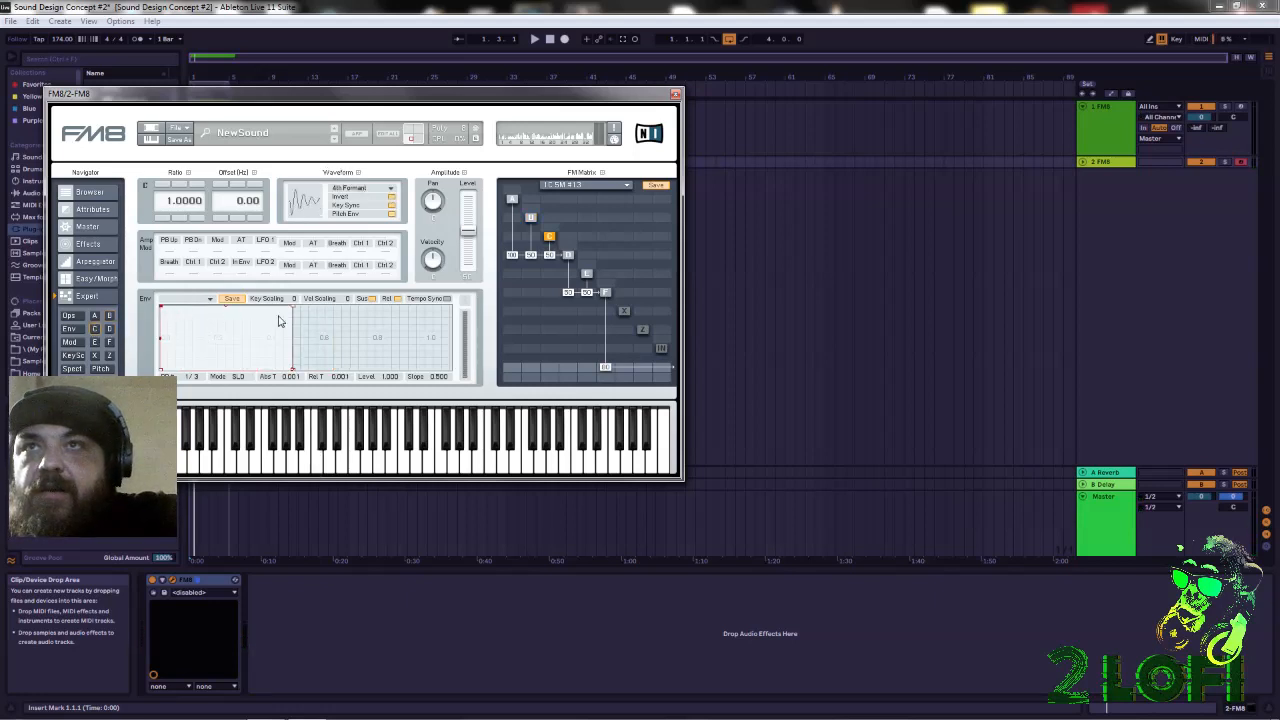
left_click_drag(293, 308, 352, 416)
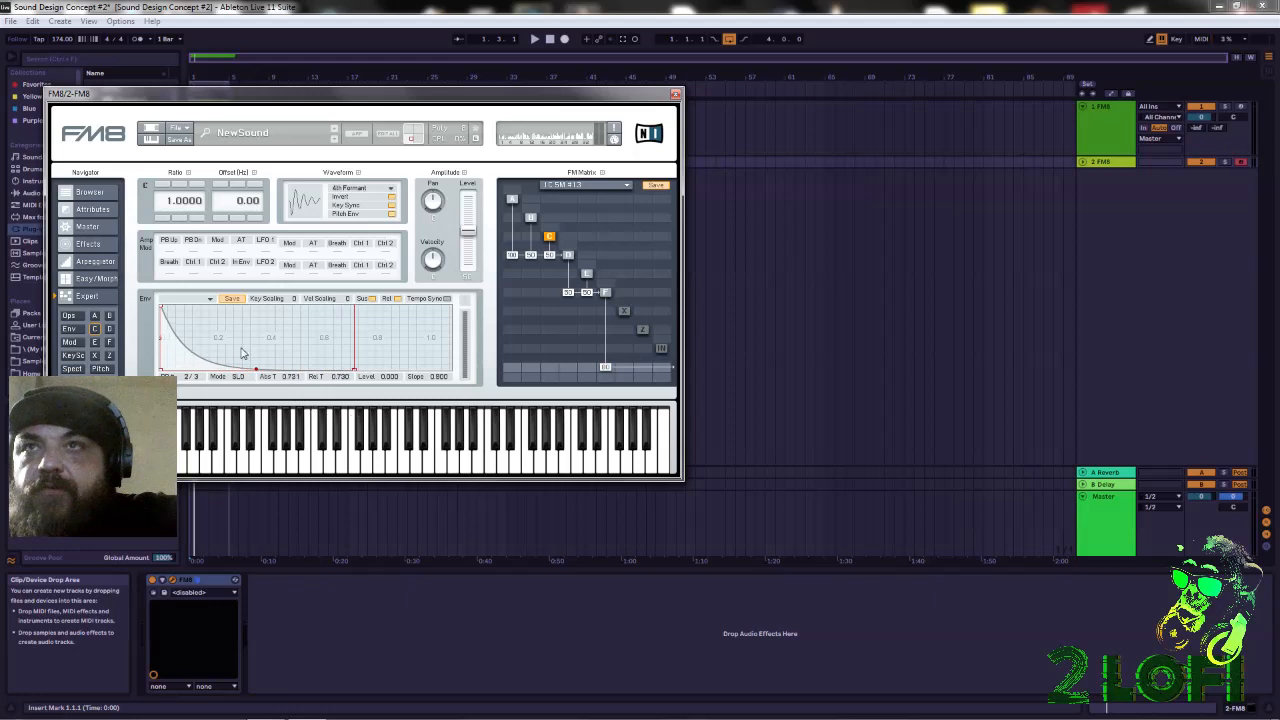
left_click_drag(162, 309, 179, 308)
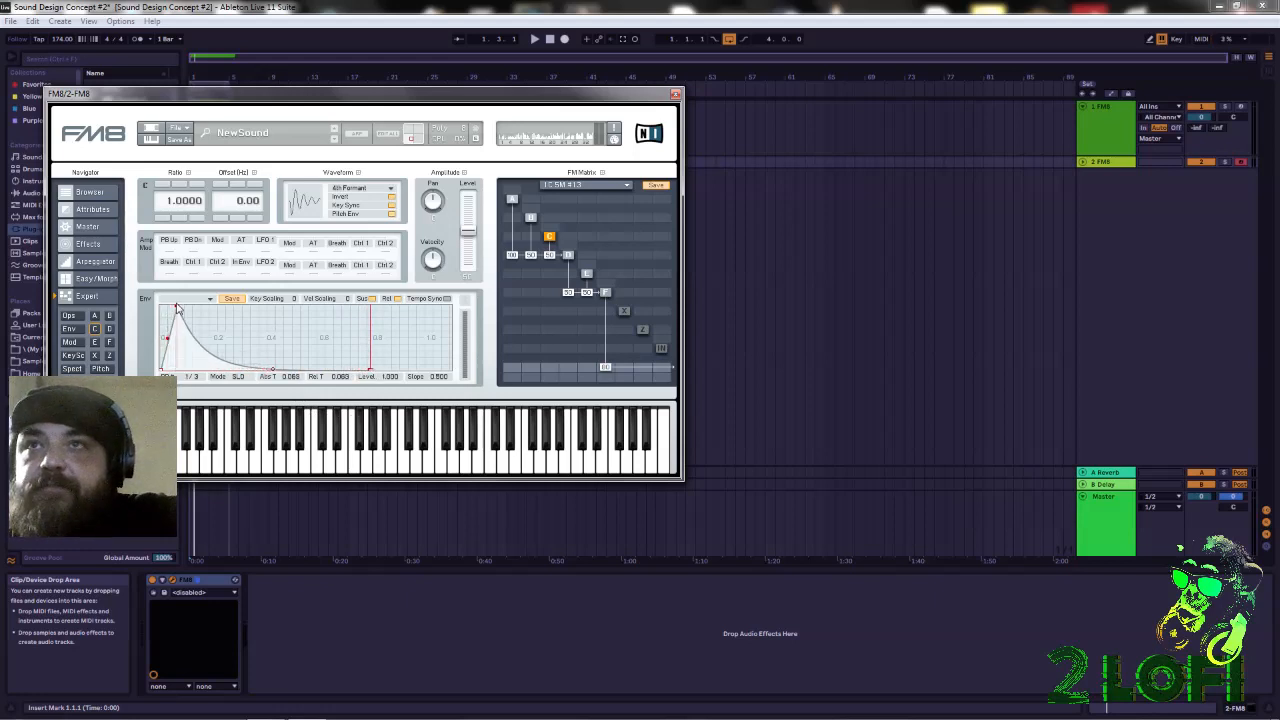
Shape the envelopes of operators D and E with a short attack and curved decay to zero, about 0.065 s and 0.57 s on E
left_click(109, 328)
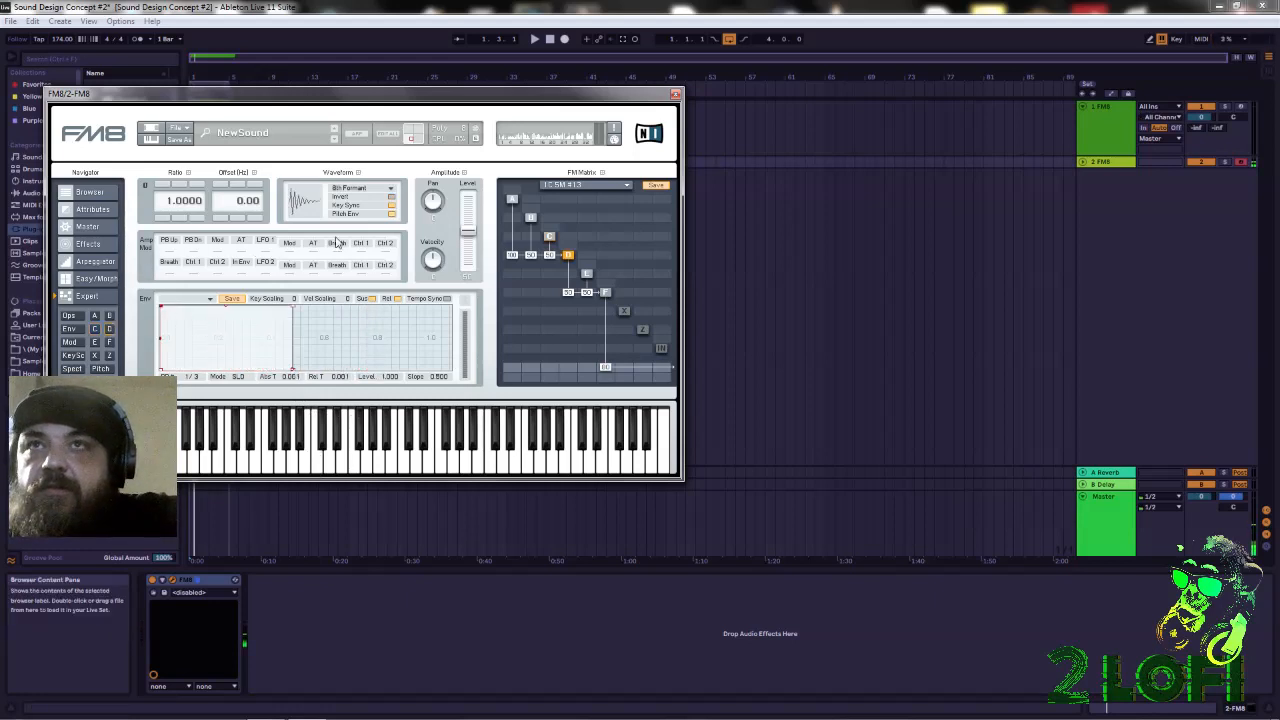
left_click_drag(293, 308, 327, 408)
mouse_move(165, 311)
left_mouse_down()
mouse_move(186, 309)
mouse_move(175, 308)
left_mouse_up()
left_click(95, 342)
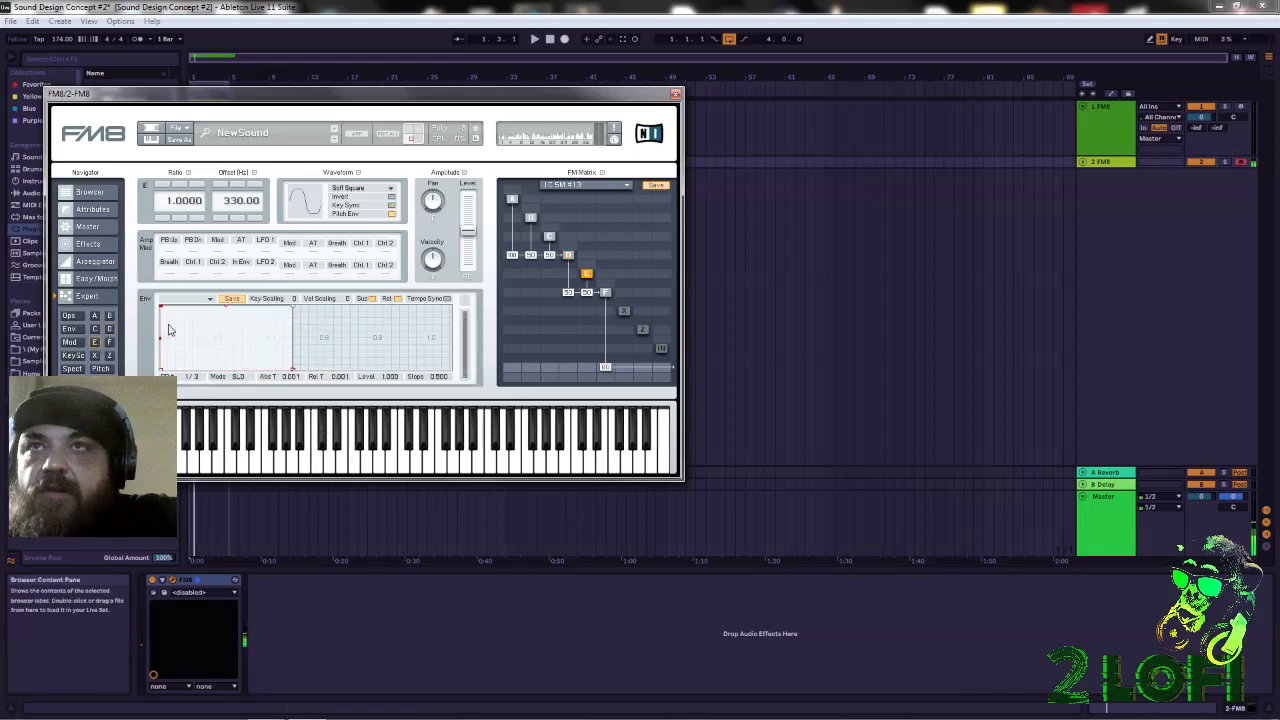
left_click_drag(266, 366, 309, 413)
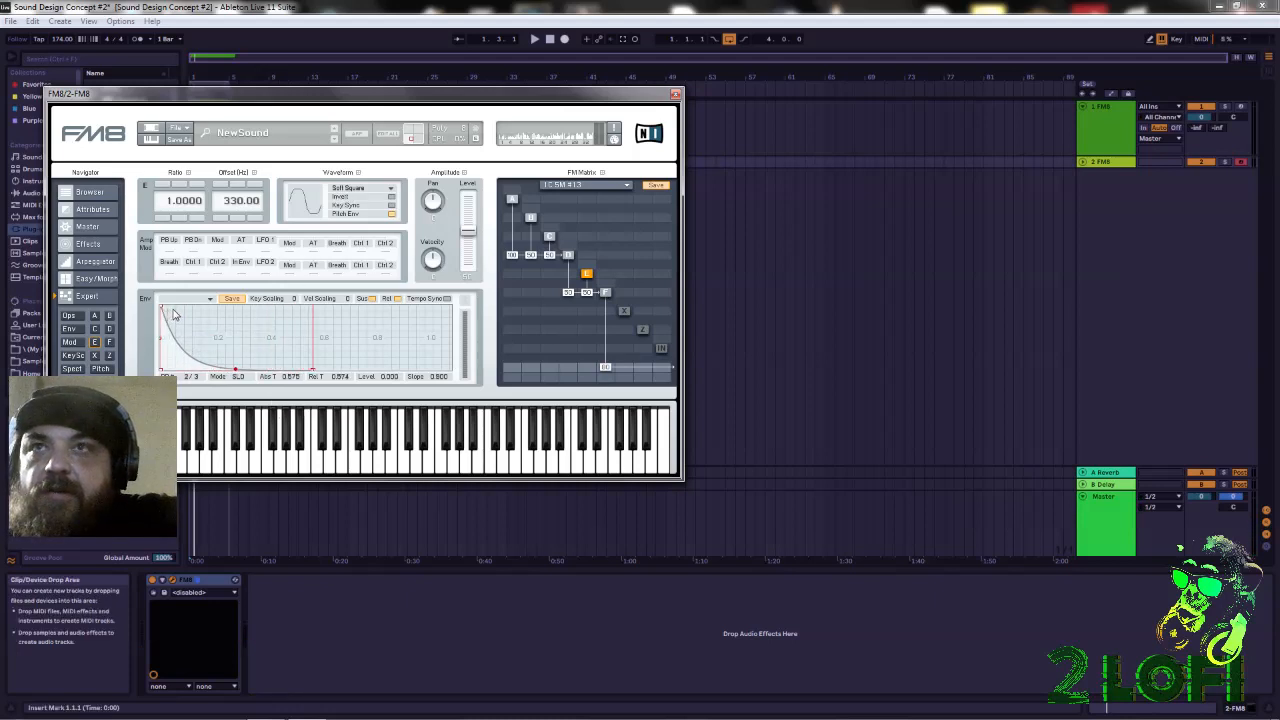
left_click_drag(163, 312, 177, 307)
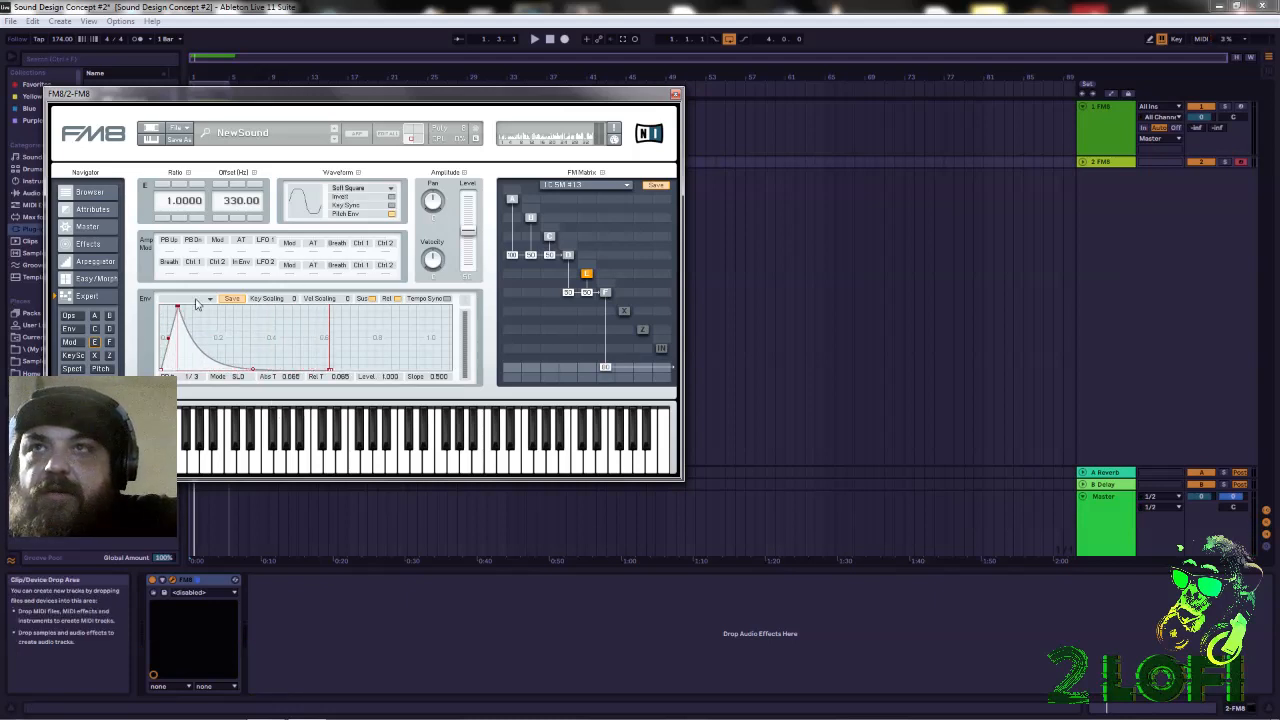
Shape operator F's envelope with a 0.018 s attack and about a 0.83 s decay to zero, easing the decay slope to 0.72
left_click(110, 343)
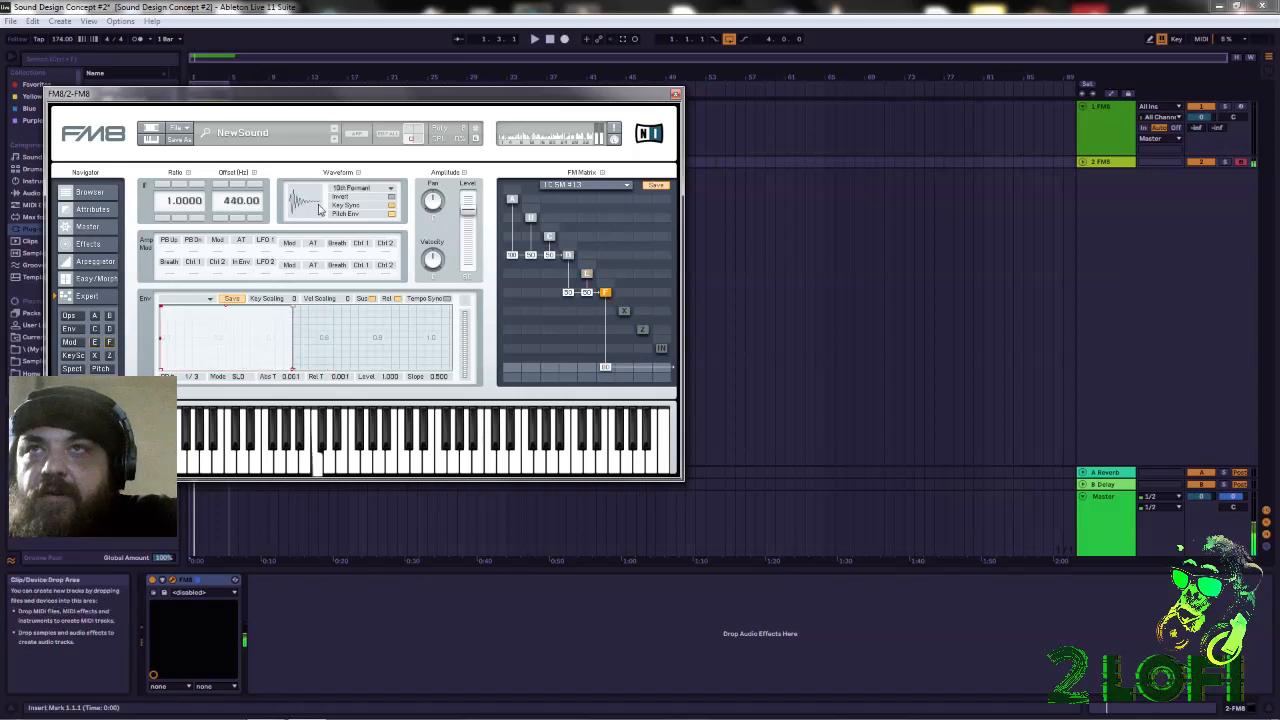
left_click_drag(293, 307, 355, 430)
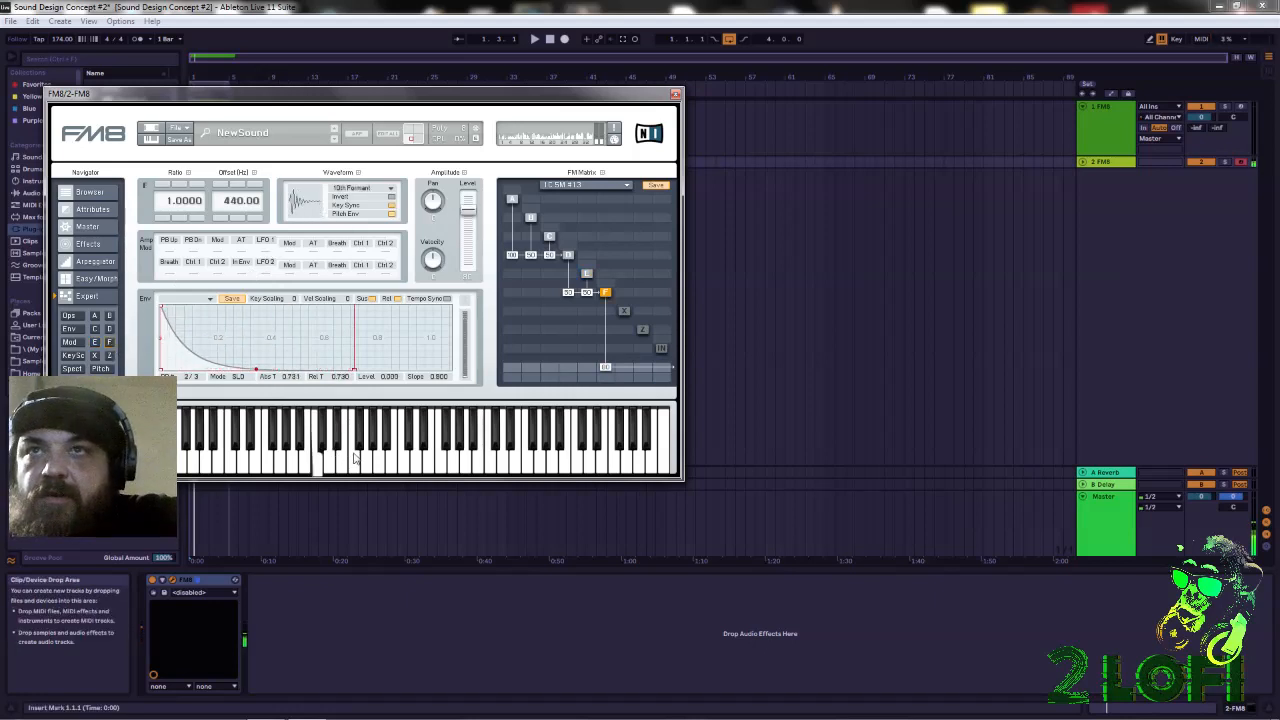
left_click_drag(165, 325, 166, 272)
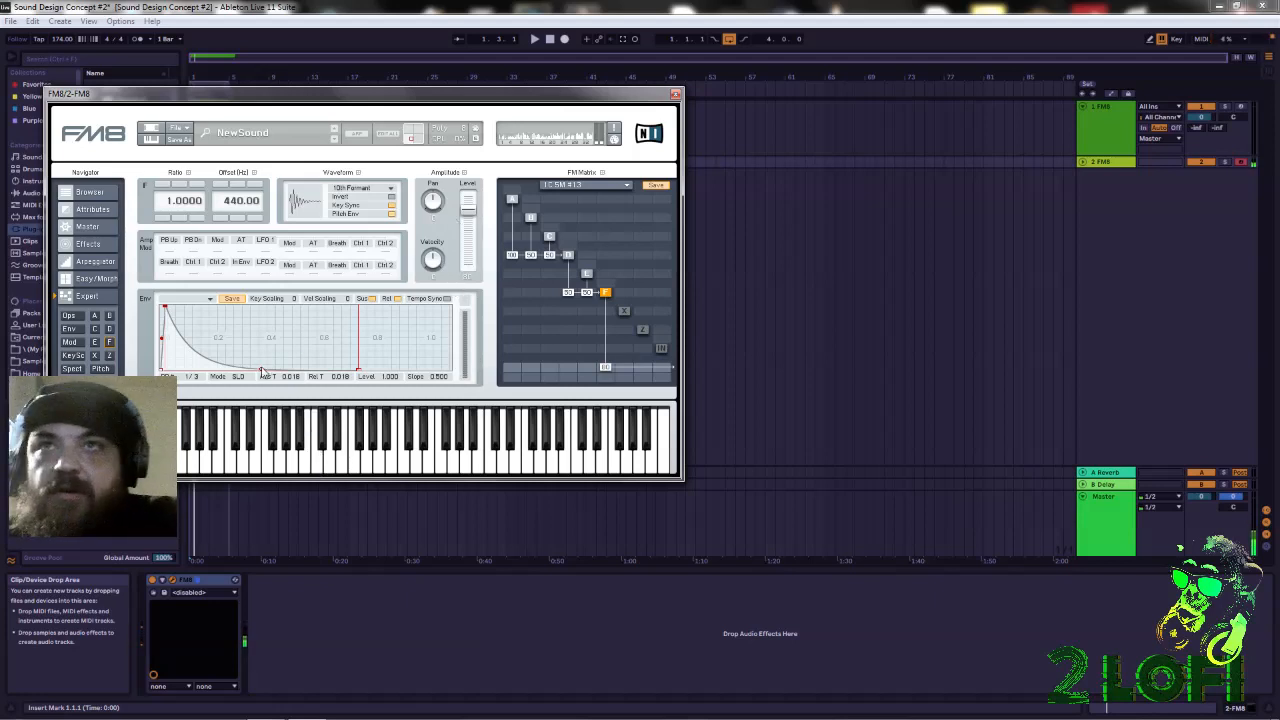
left_click_drag(362, 376, 411, 377)
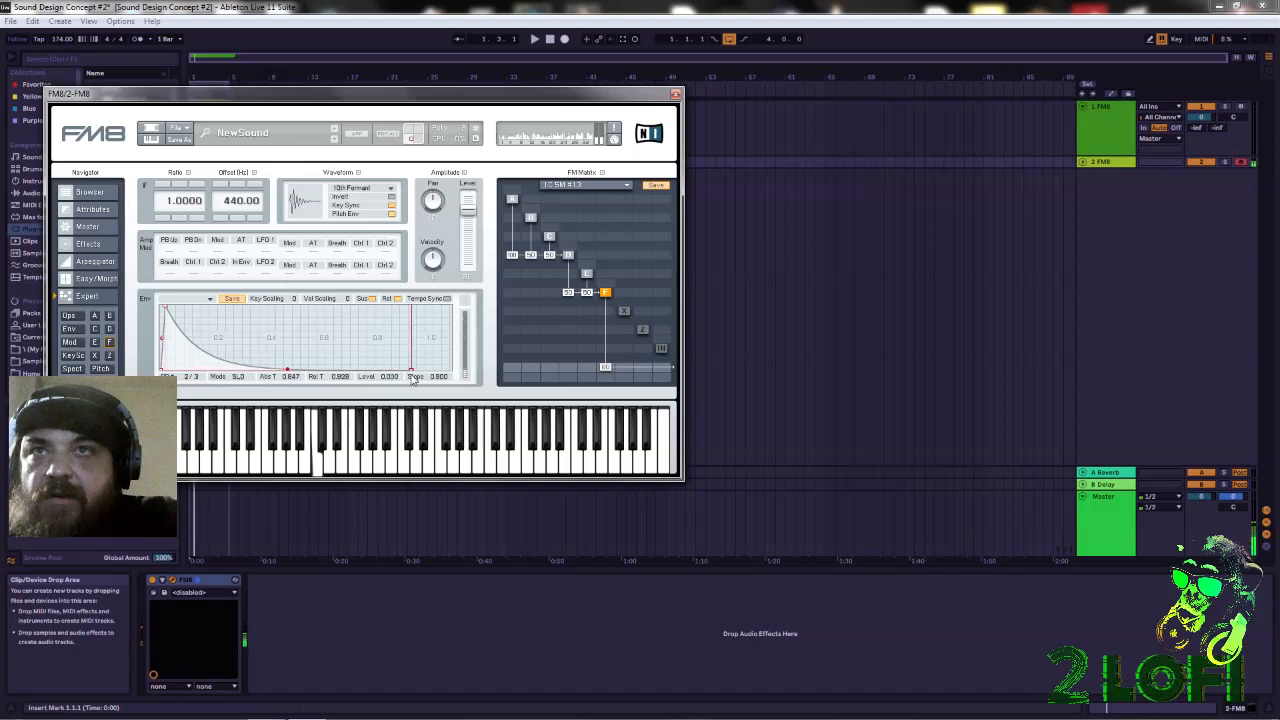
left_click_drag(288, 373, 286, 360)
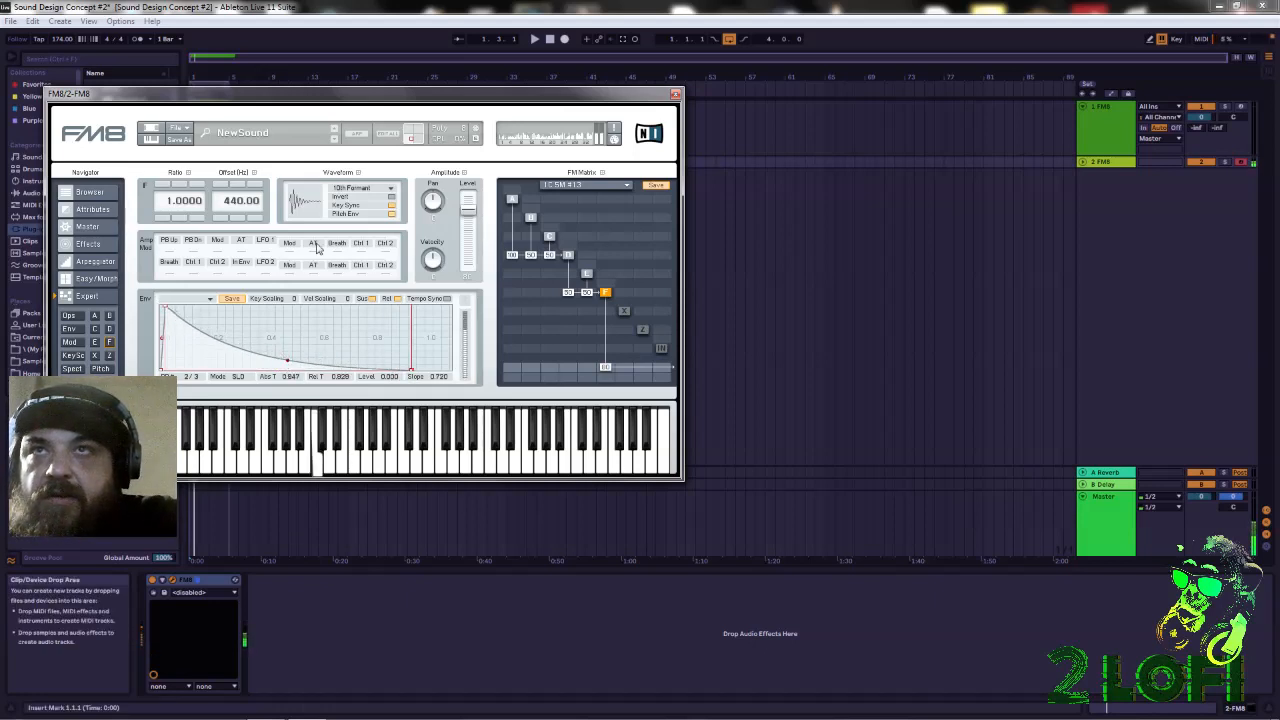
Lengthen the decays of operators E and D and soften their curves, setting E to about 0.68 s with a 0.72 slope
left_click(95, 342)
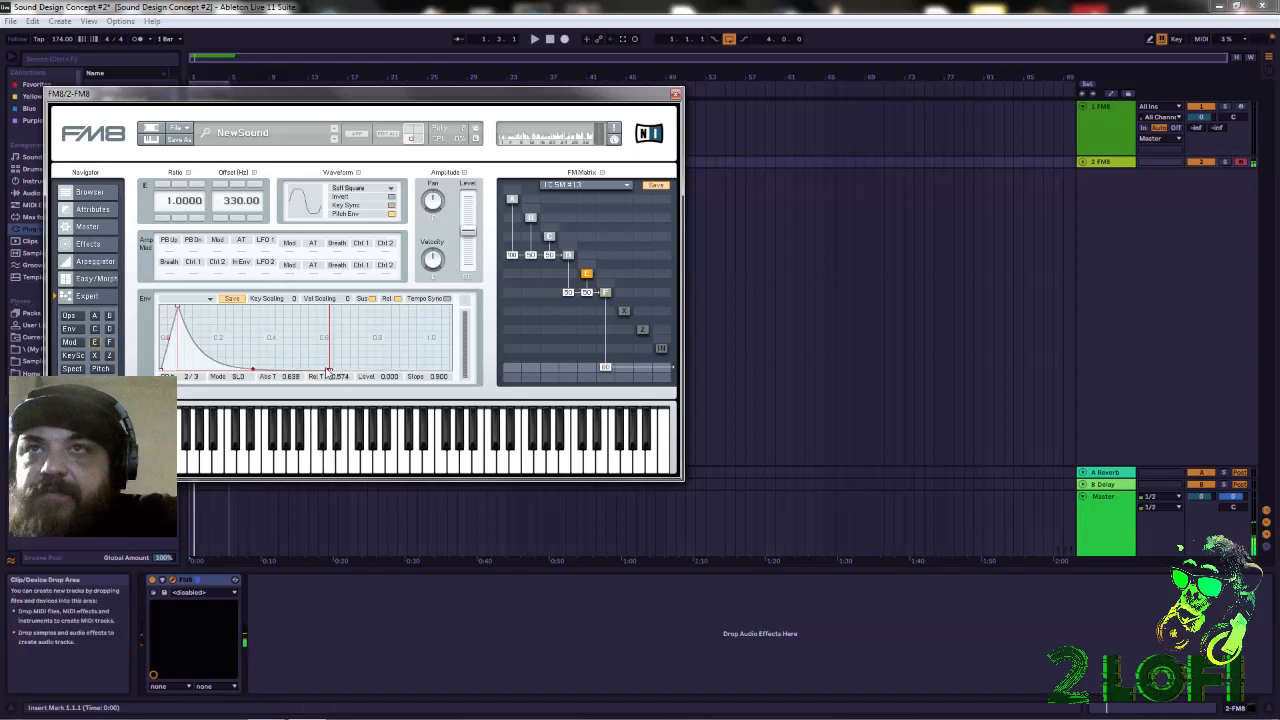
left_click_drag(331, 372, 362, 376)
left_click_drag(268, 369, 266, 362)
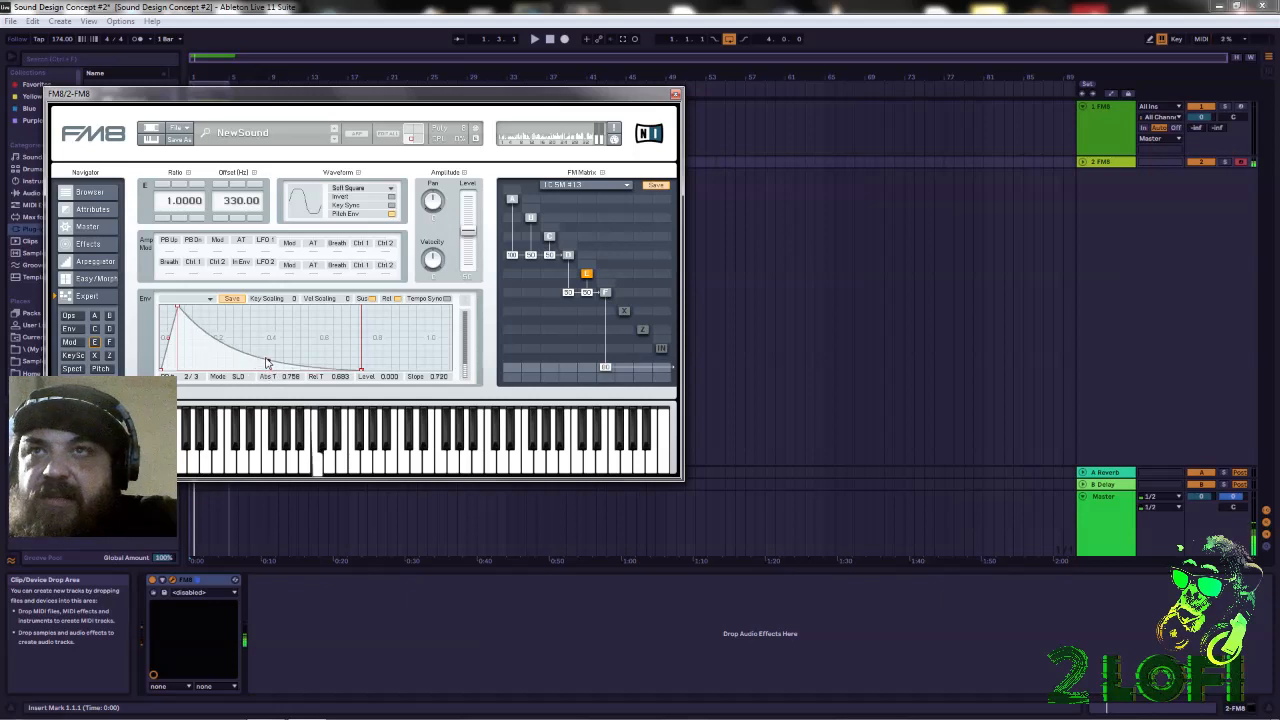
left_click(109, 329)
left_click_drag(343, 375, 359, 373)
left_click_drag(267, 373, 267, 364)
Lengthen operator C's envelope decay to about 0.76 s and soften its slope to 0.76
left_click(95, 329)
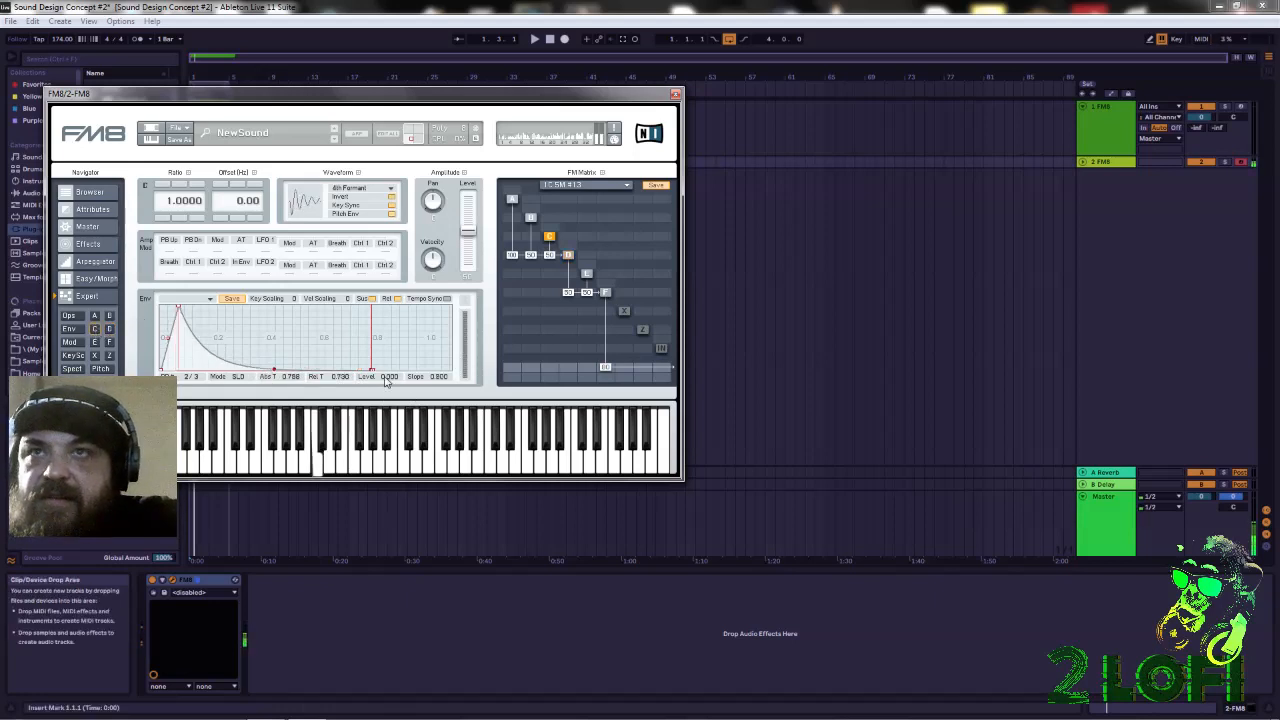
left_click_drag(371, 375, 380, 375)
left_click_drag(278, 374, 289, 368)
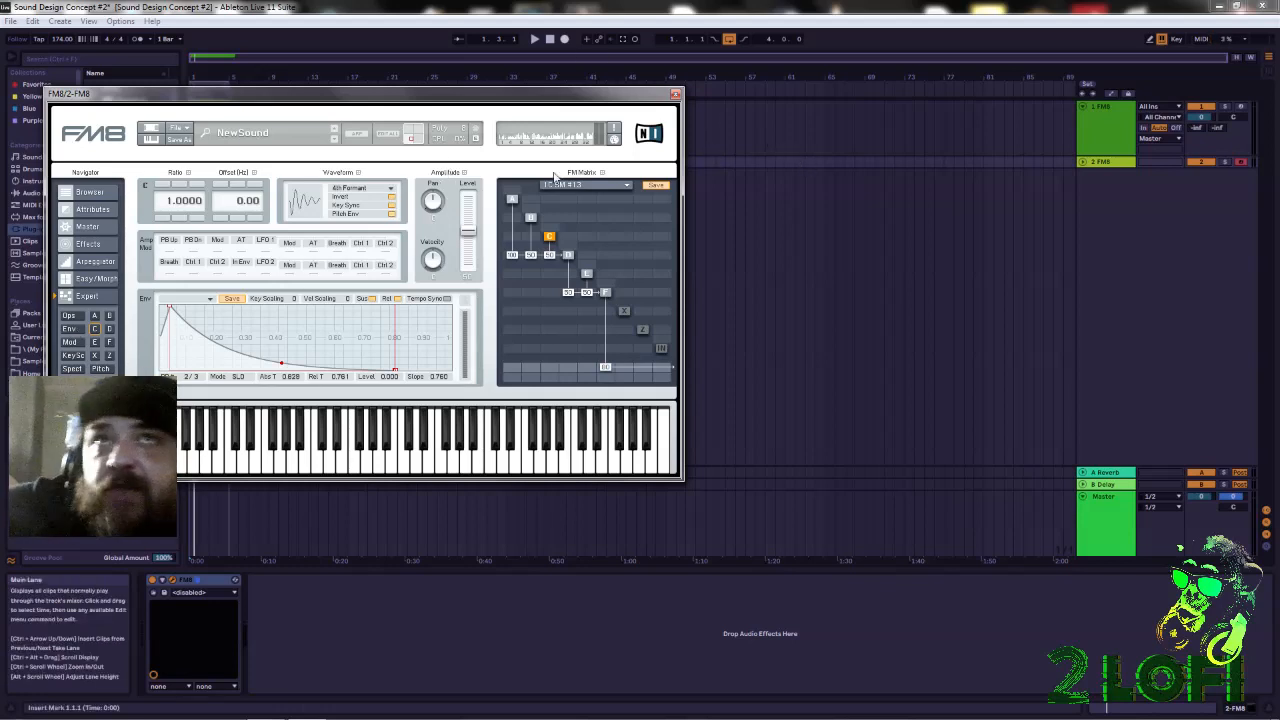
Play test notes while nudging the morph square's handle slightly, and close the FM8 window
key("a")
left_click_drag(411, 143, 413, 145)
key("a")
key("a")
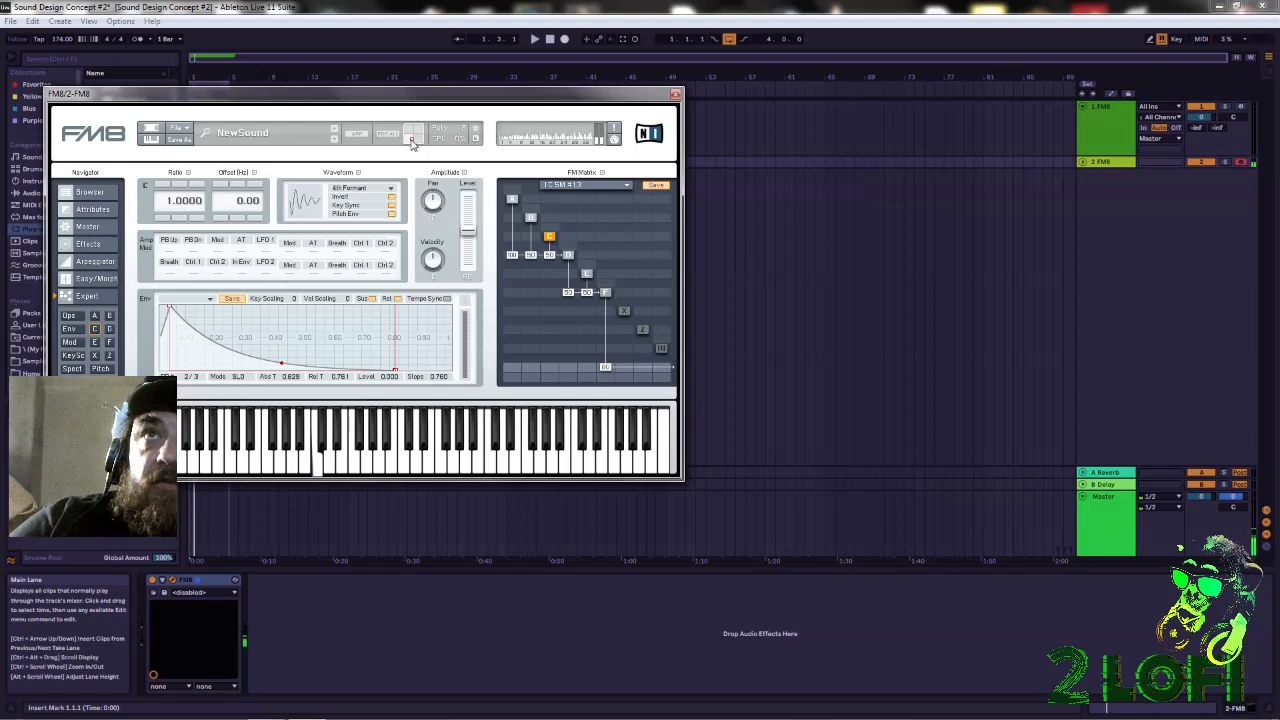
left_click(674, 94)
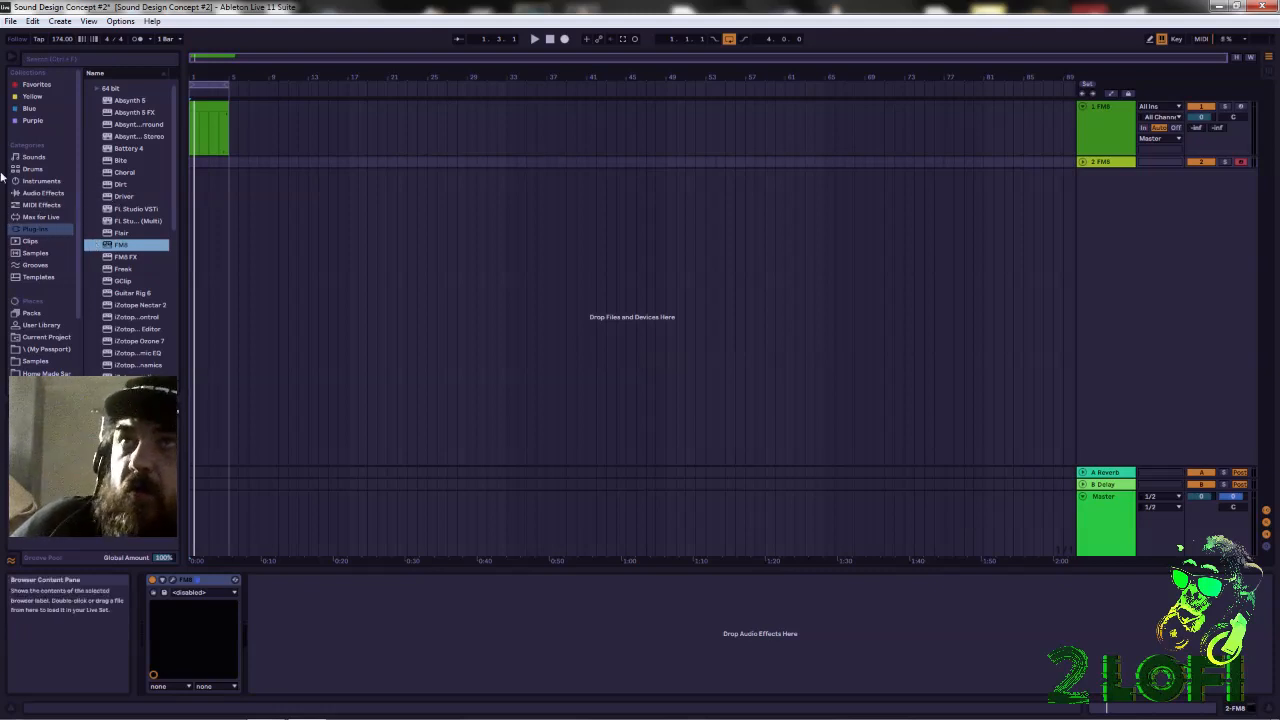
Add EQ Eight after FM8 and set its high shelf band to about 1.35 kHz at -10 dB
left_click(42, 192)
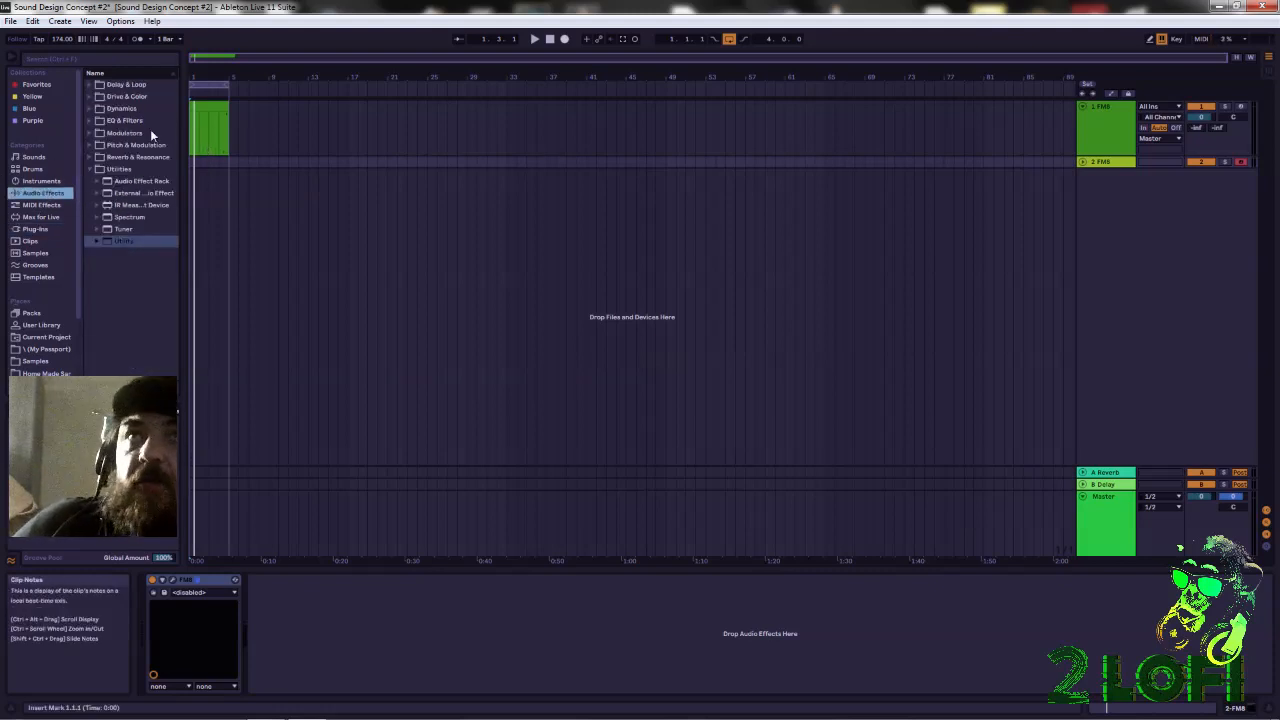
left_click(89, 119)
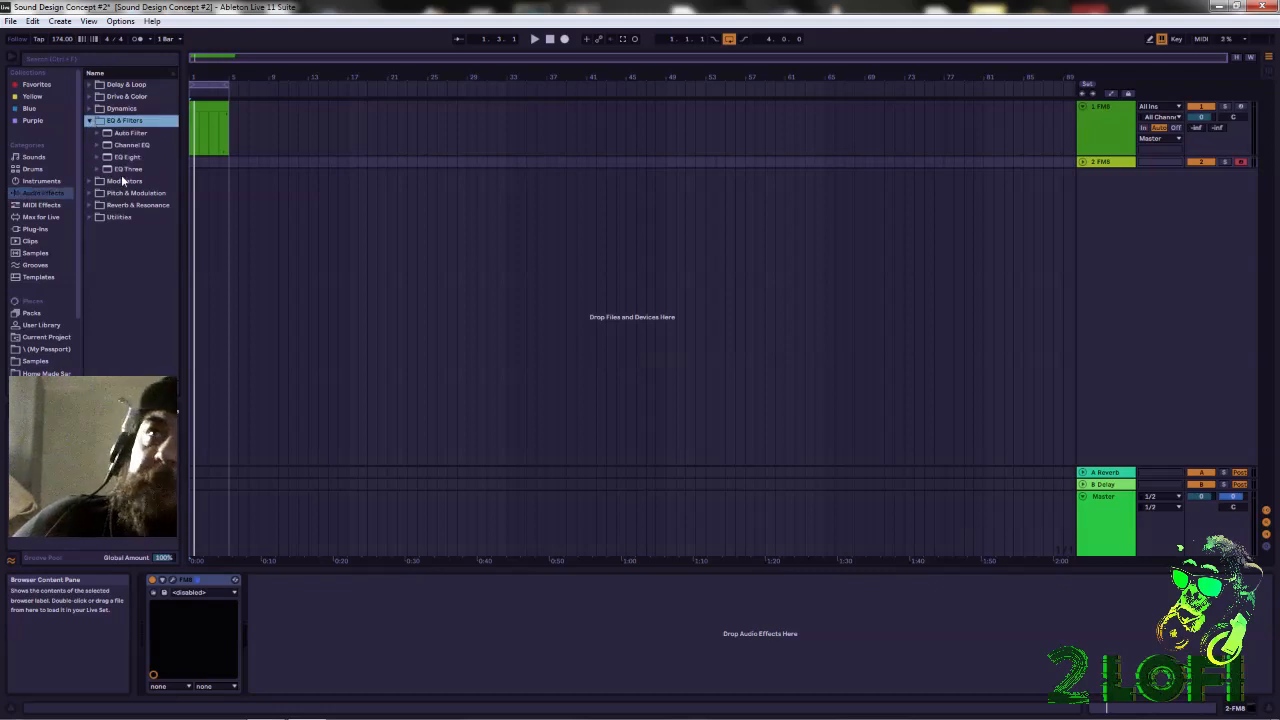
left_click_drag(127, 162, 352, 601)
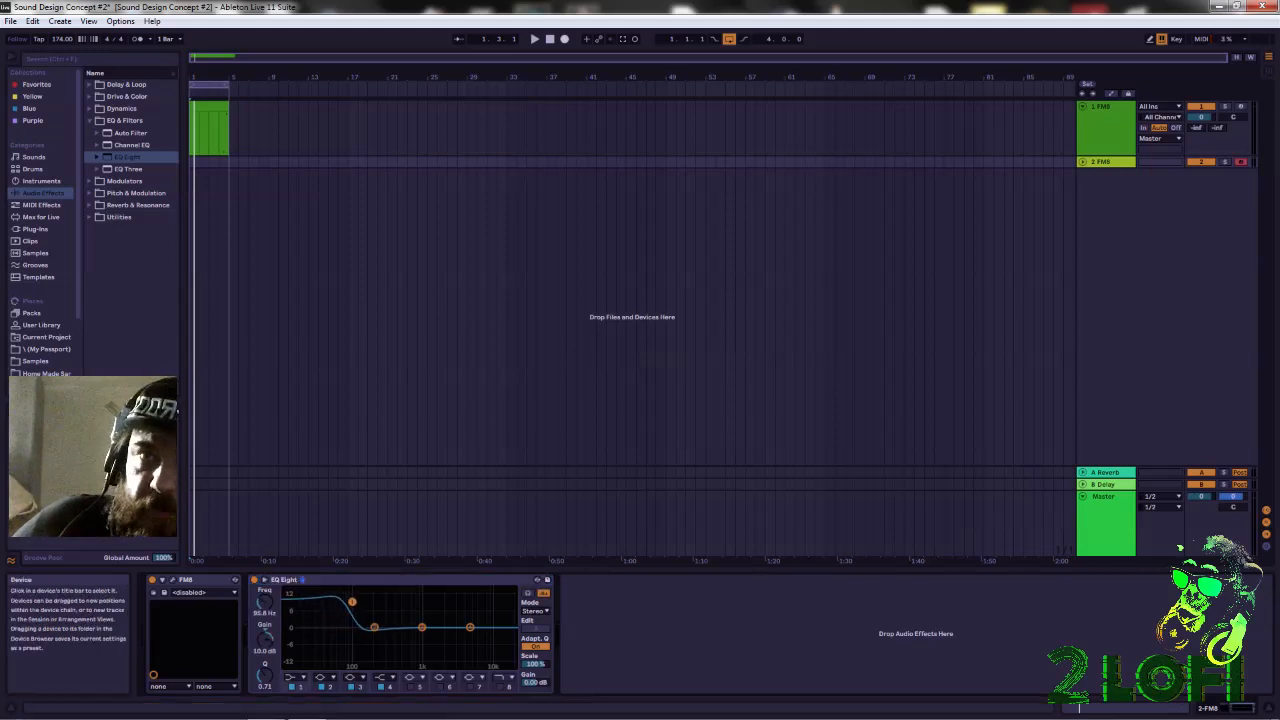
left_click_drag(470, 627, 428, 653)
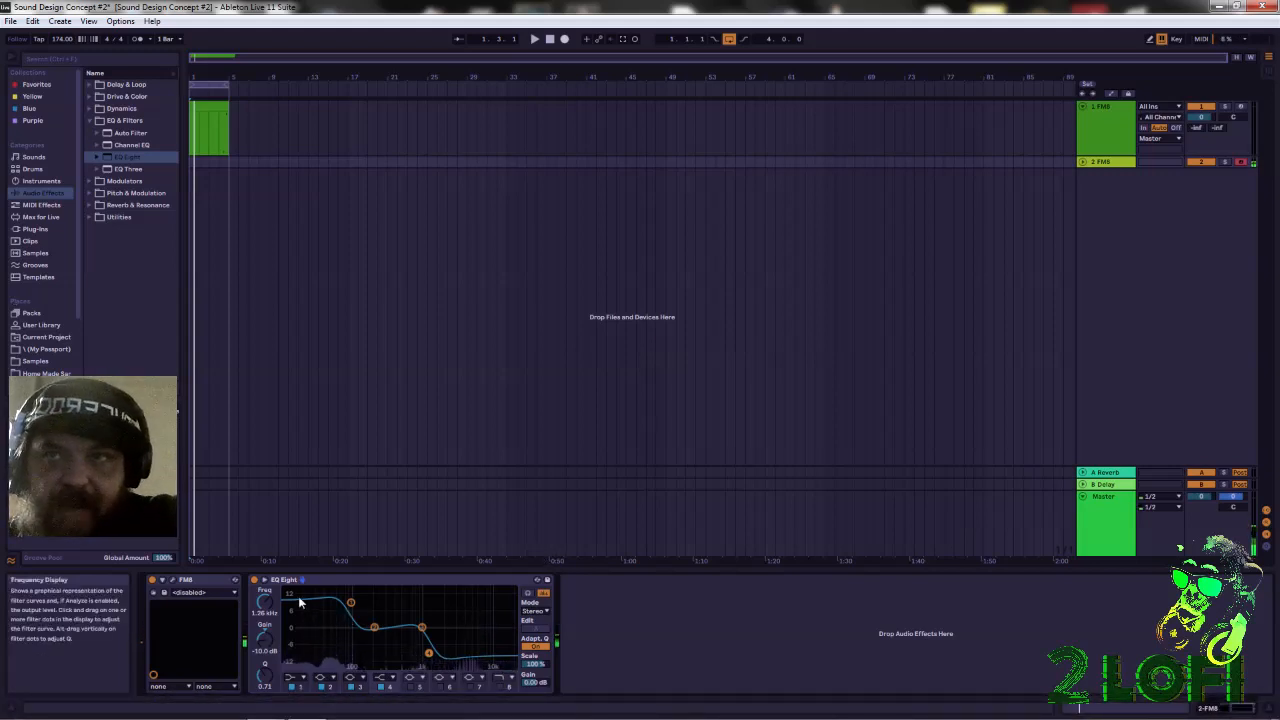
Enable EQ Eight's band 5 as a steep low cut filter at about 19 Hz
left_click(410, 687)
left_click_drag(353, 627, 285, 665)
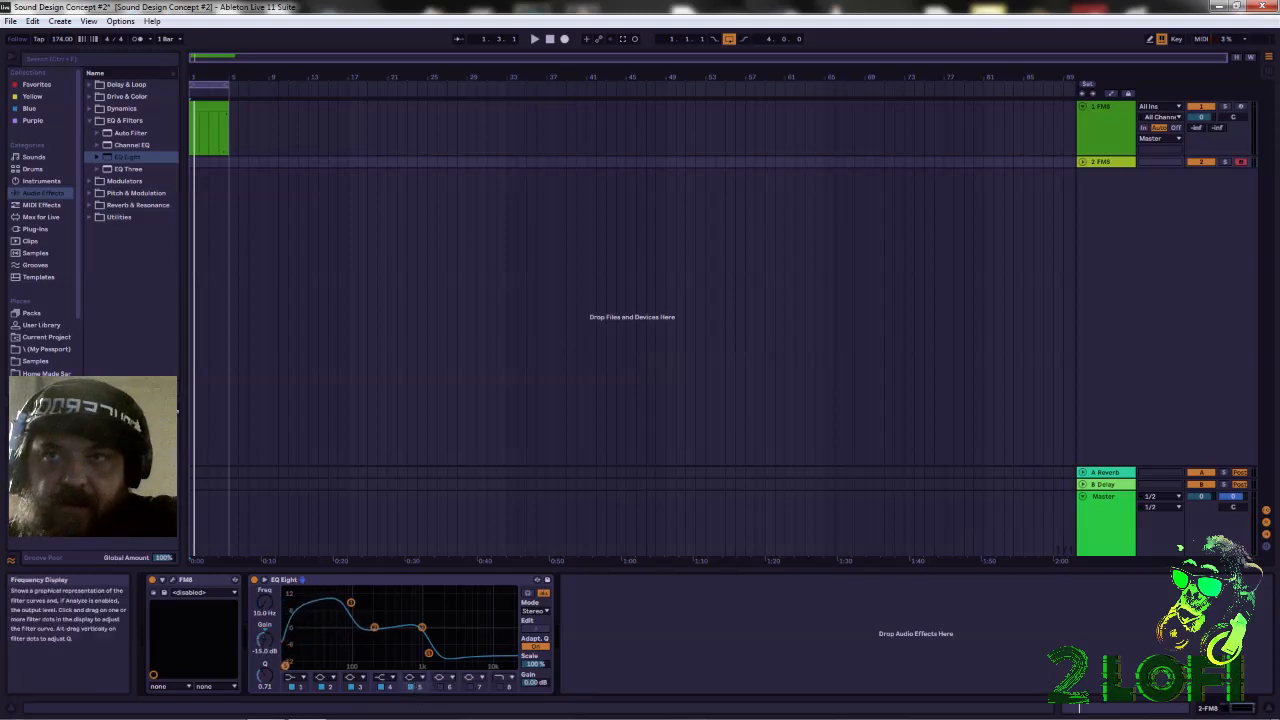
left_click(410, 677)
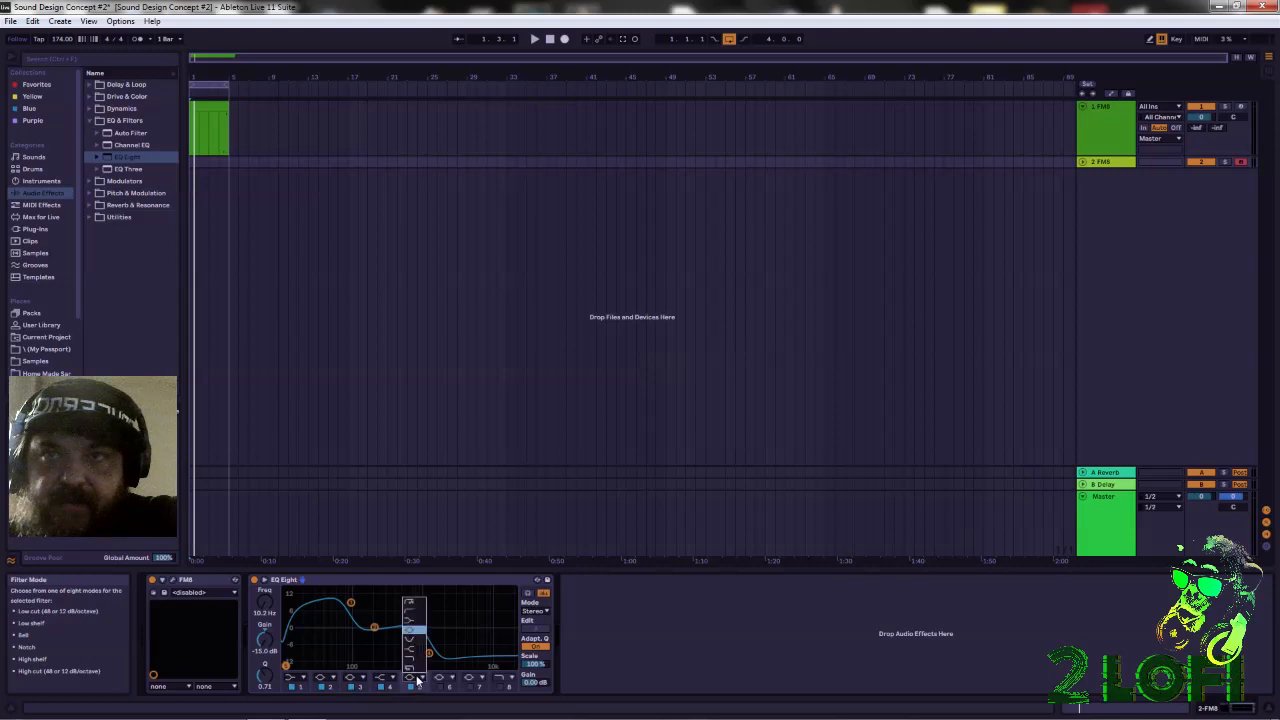
left_click(413, 601)
left_click_drag(289, 641, 304, 635)
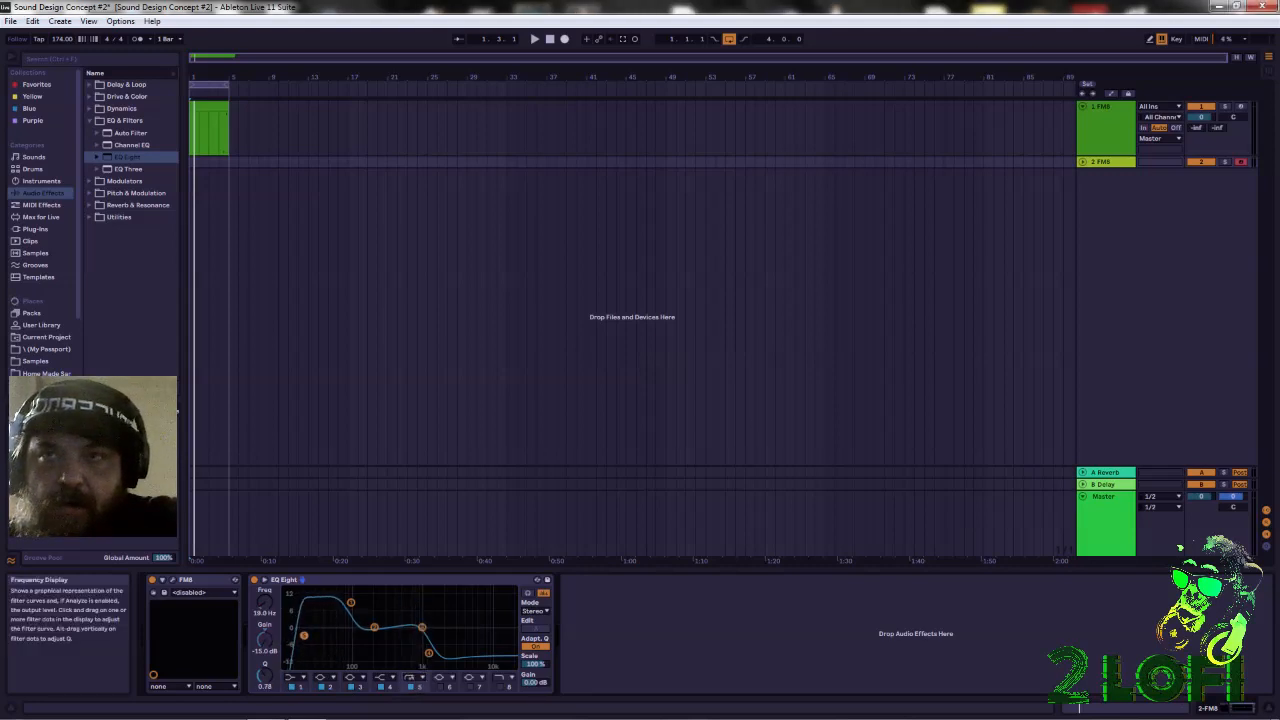
Enable EQ Eight's band 8 high cut, lower its frequency to about 7.9 kHz, and raise the Q of the -10 dB high shelf
left_click(508, 686)
left_click_drag(509, 638, 483, 636)
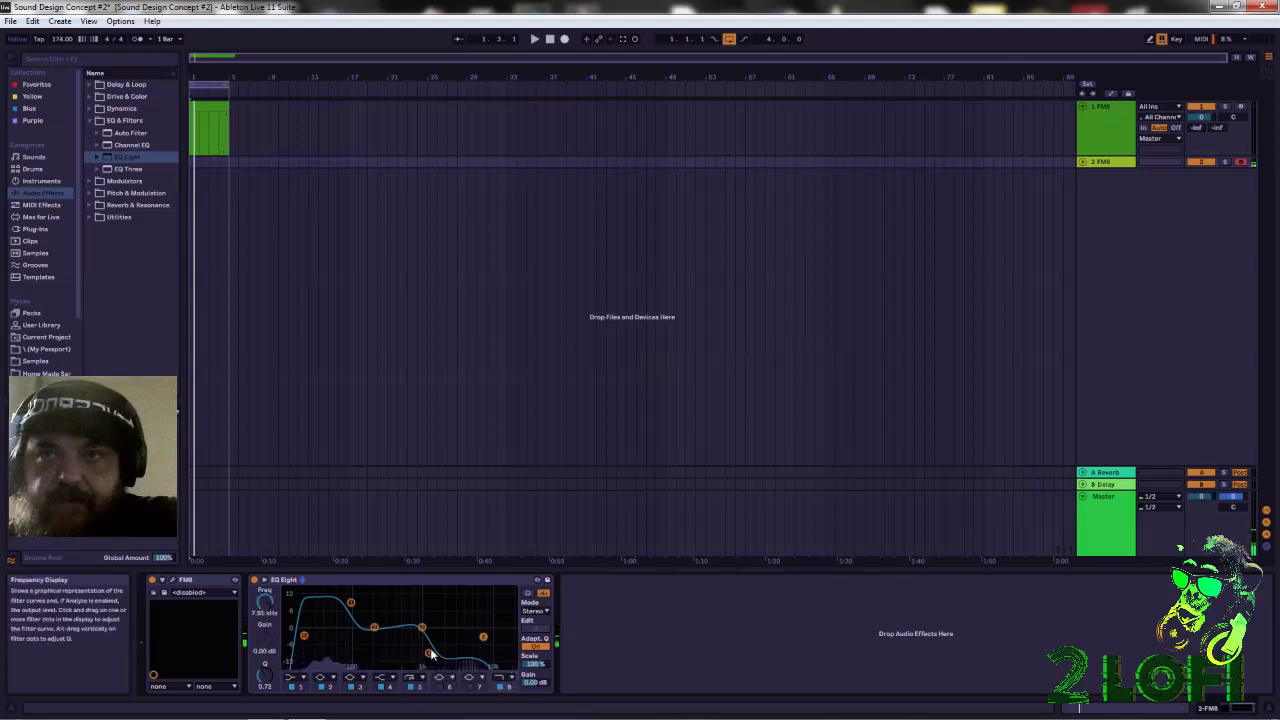
left_click_drag(265, 678, 265, 654)
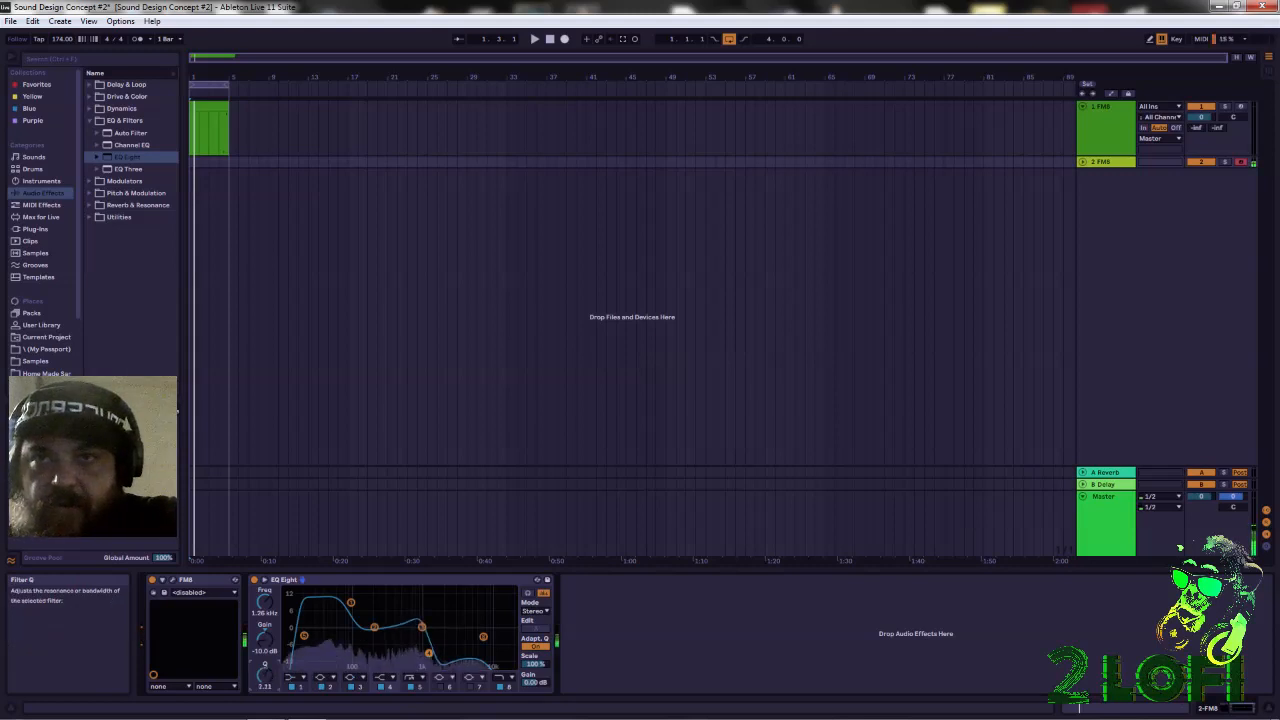
Adjust the Q of EQ Eight's low shelf band and move band 2 to about 344 Hz at -0.37 dB
left_click(375, 628)
left_click_drag(265, 678, 265, 672)
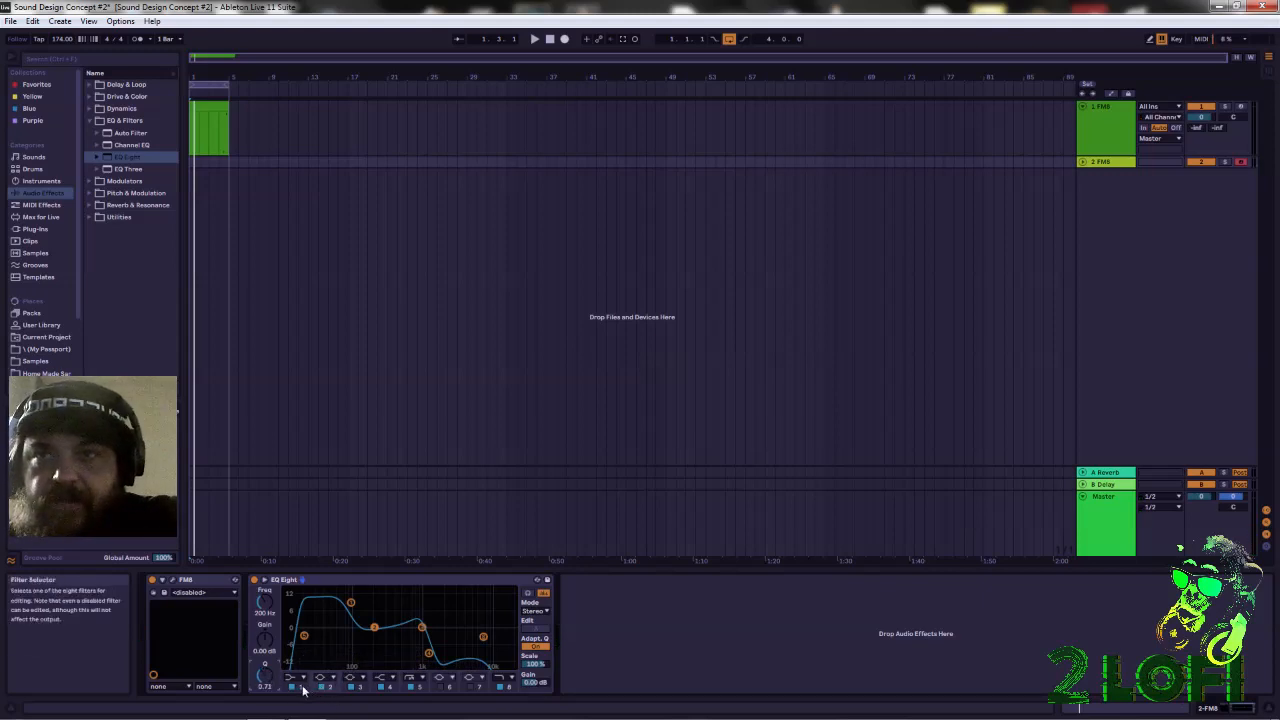
left_click_drag(268, 677, 268, 660)
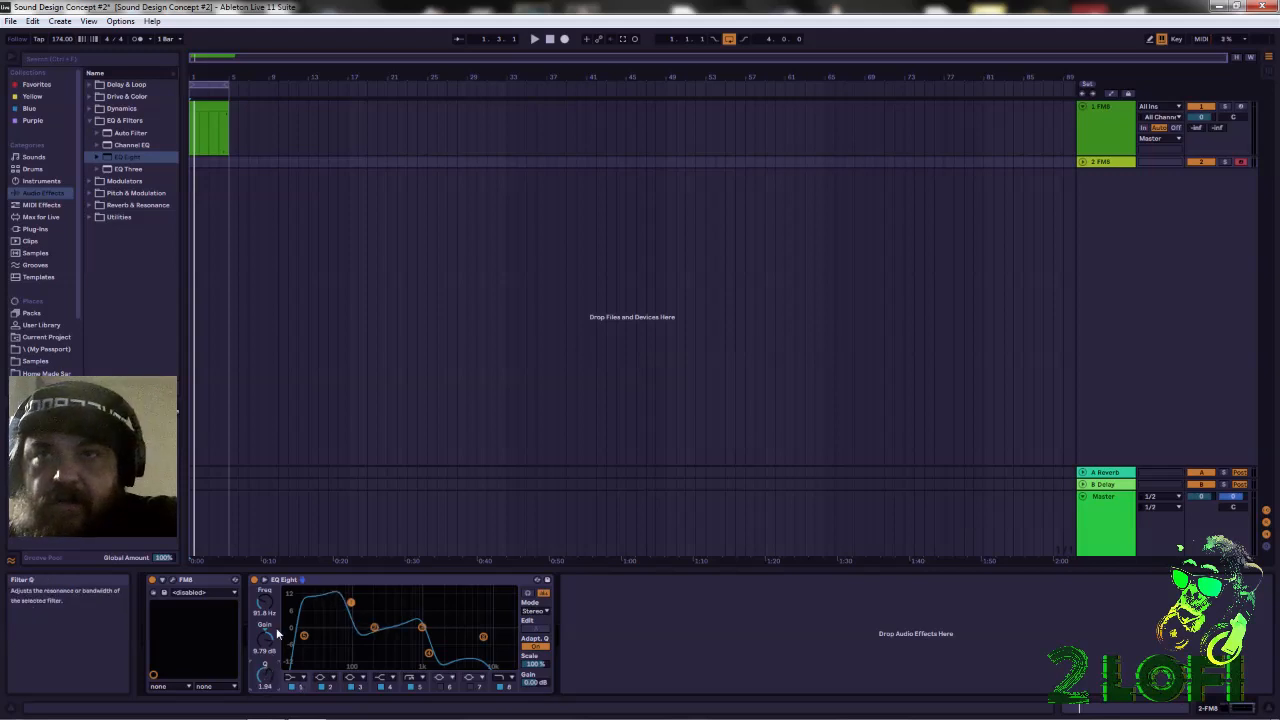
left_click_drag(350, 602, 390, 630)
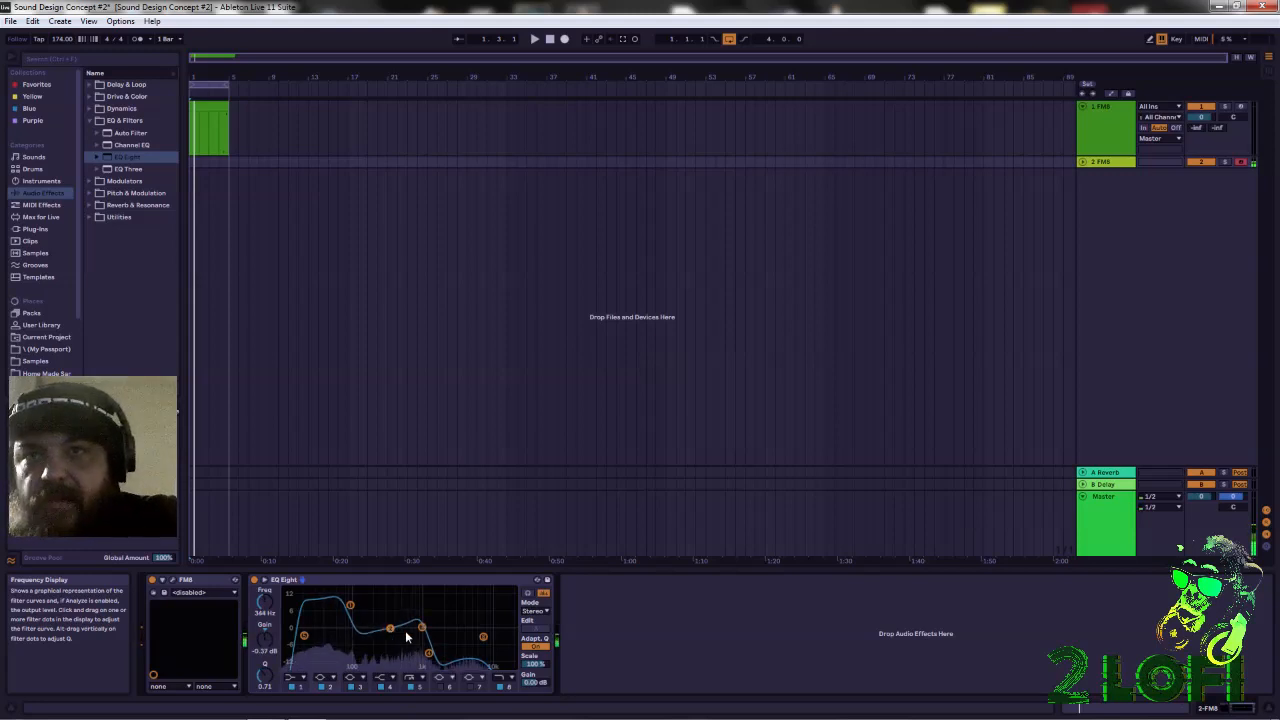
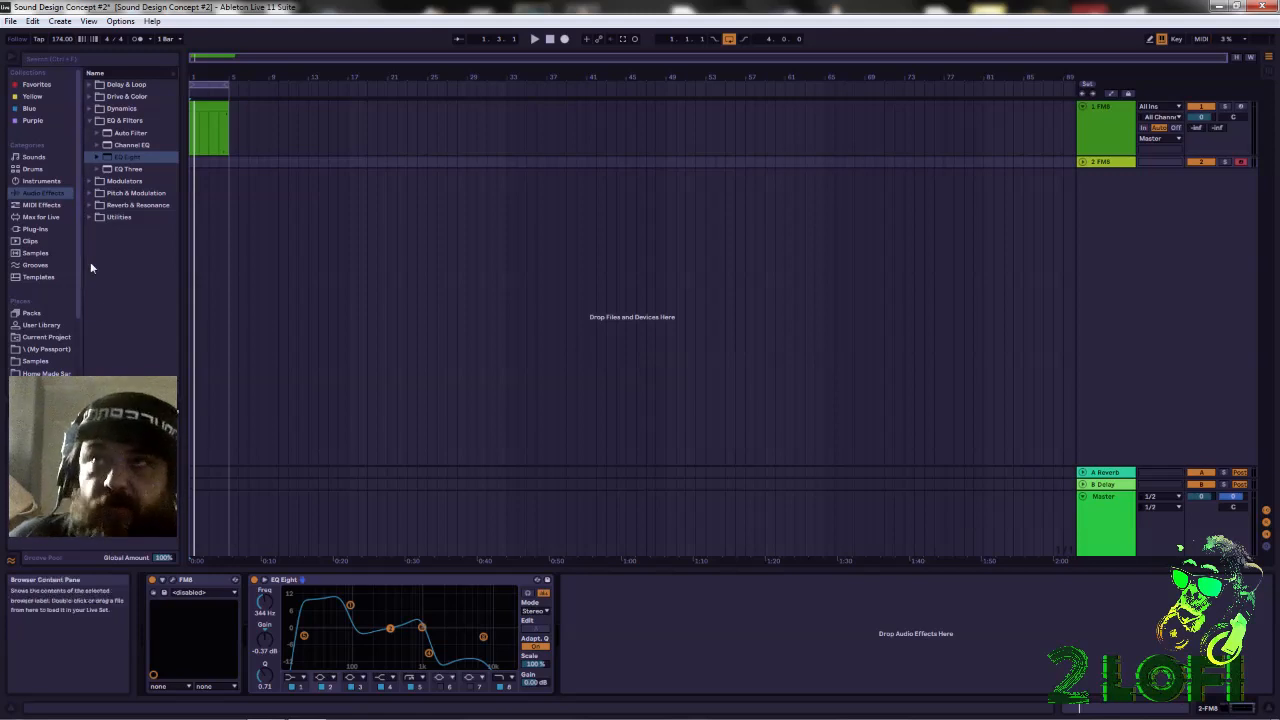
Find Arturia's Tape MELLO-FI among the VST3 plug-ins and add it after EQ Eight on the 2 FM8 track
left_click(36, 229)
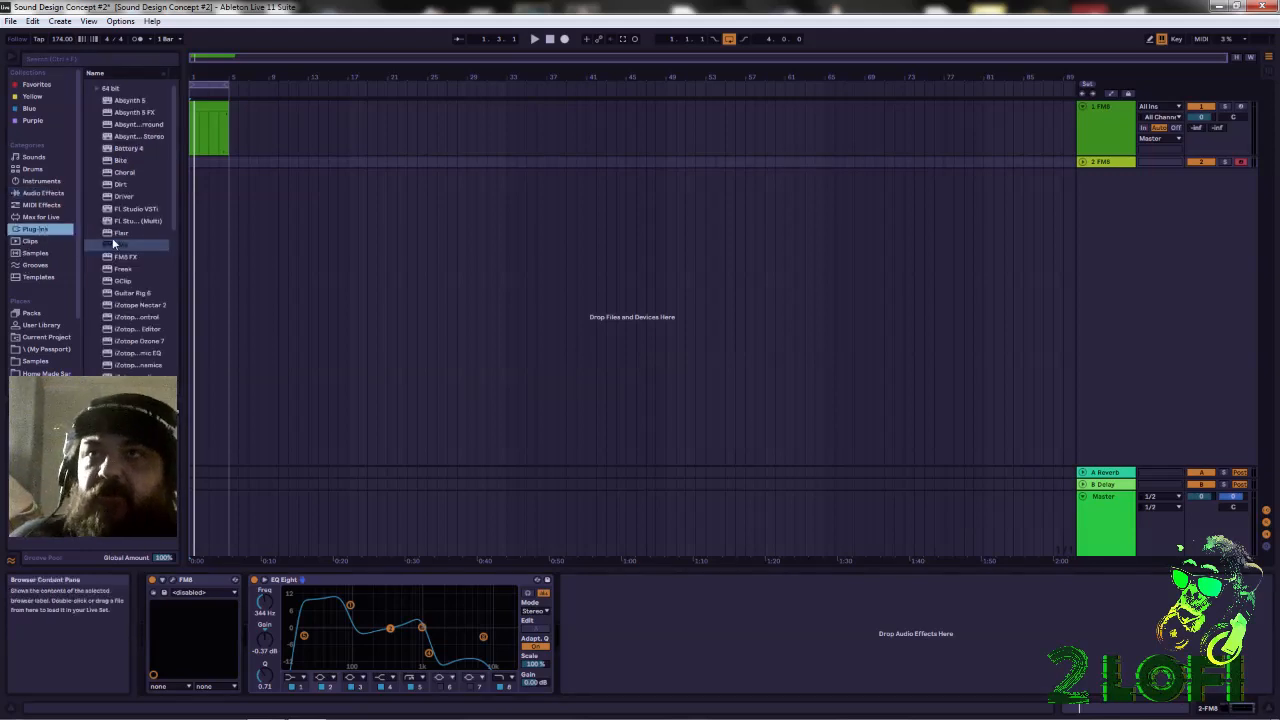
scroll(130, 260, "down", 3)
scroll(142, 235, "down", 10)
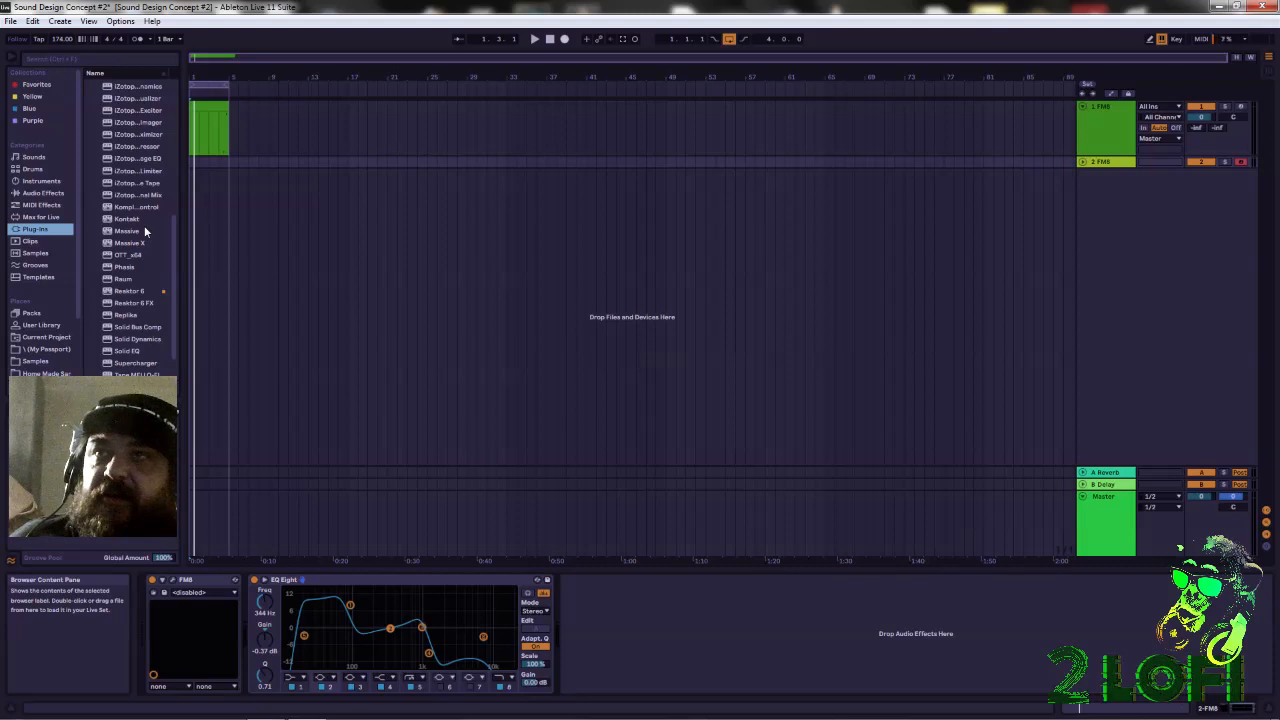
scroll(144, 225, "down", 2)
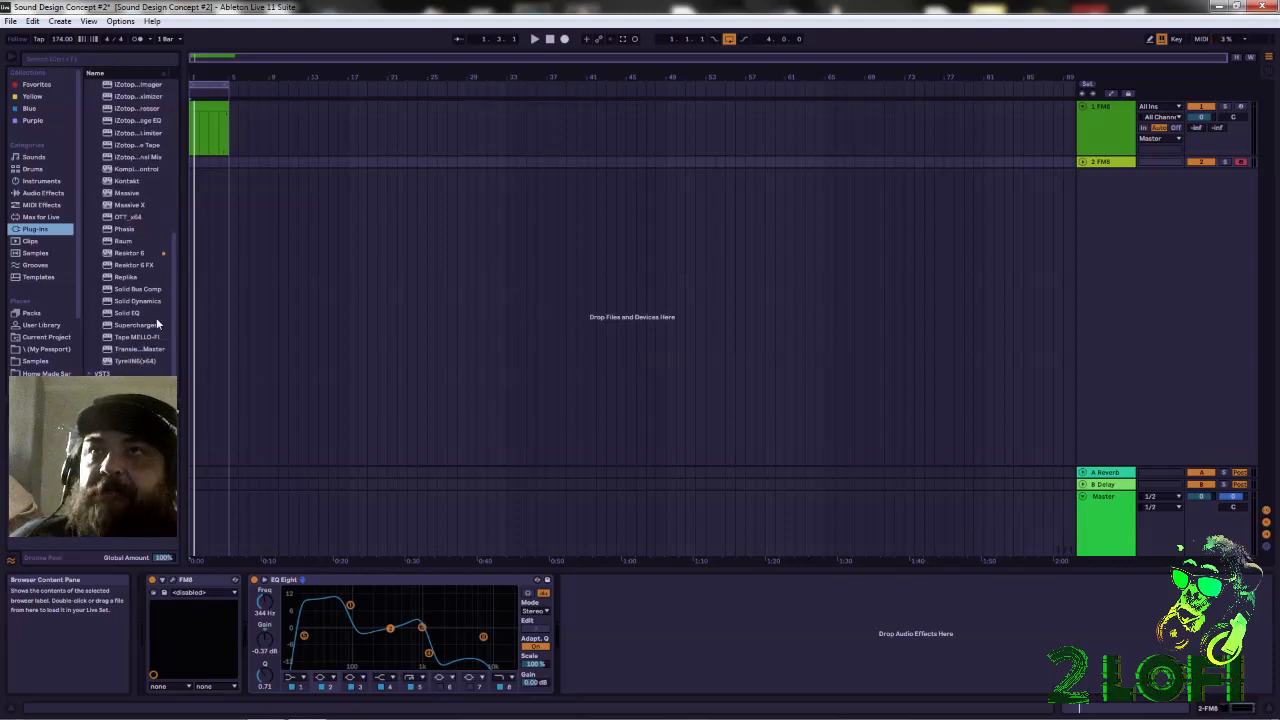
scroll(164, 343, "up", 10)
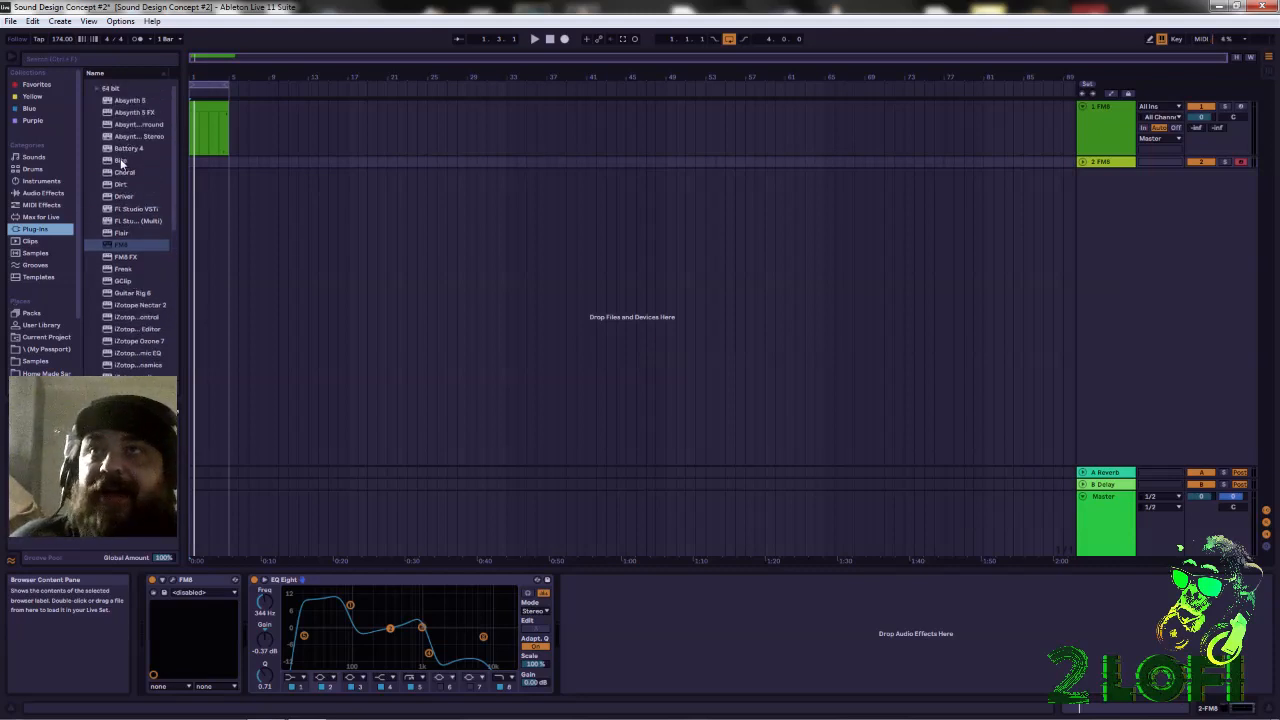
scroll(113, 367, "down", 10)
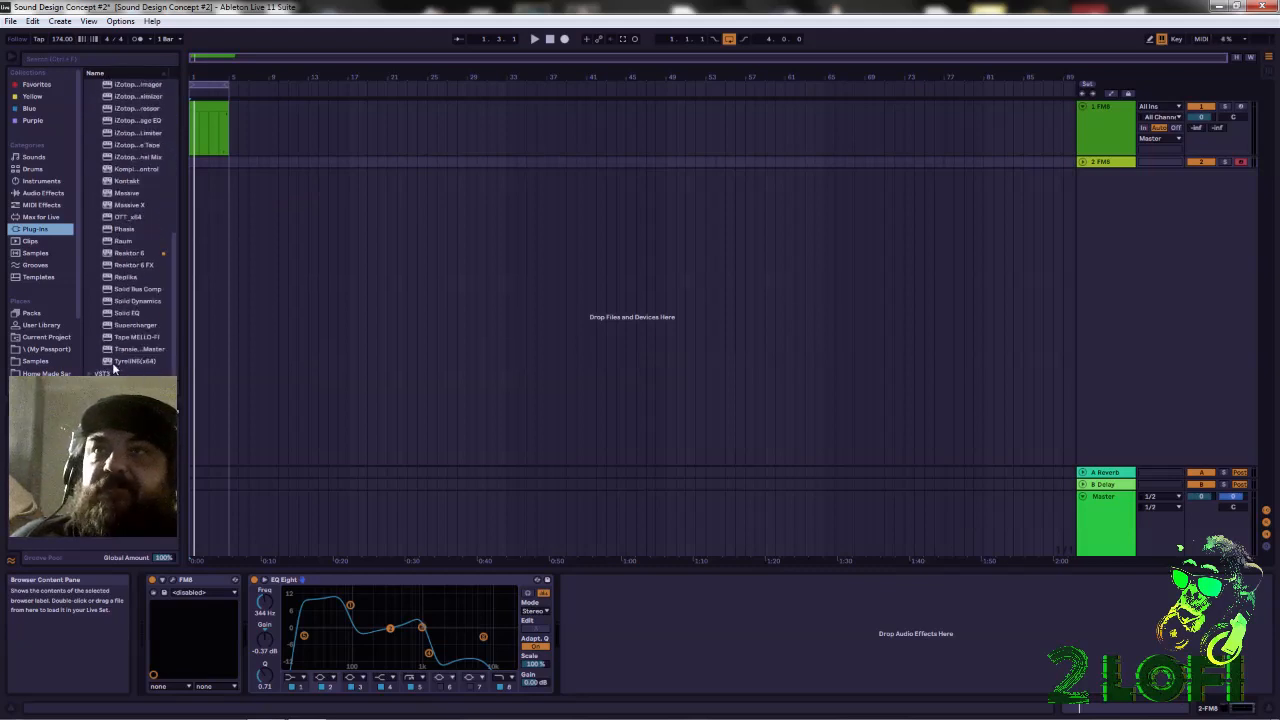
left_click(104, 372)
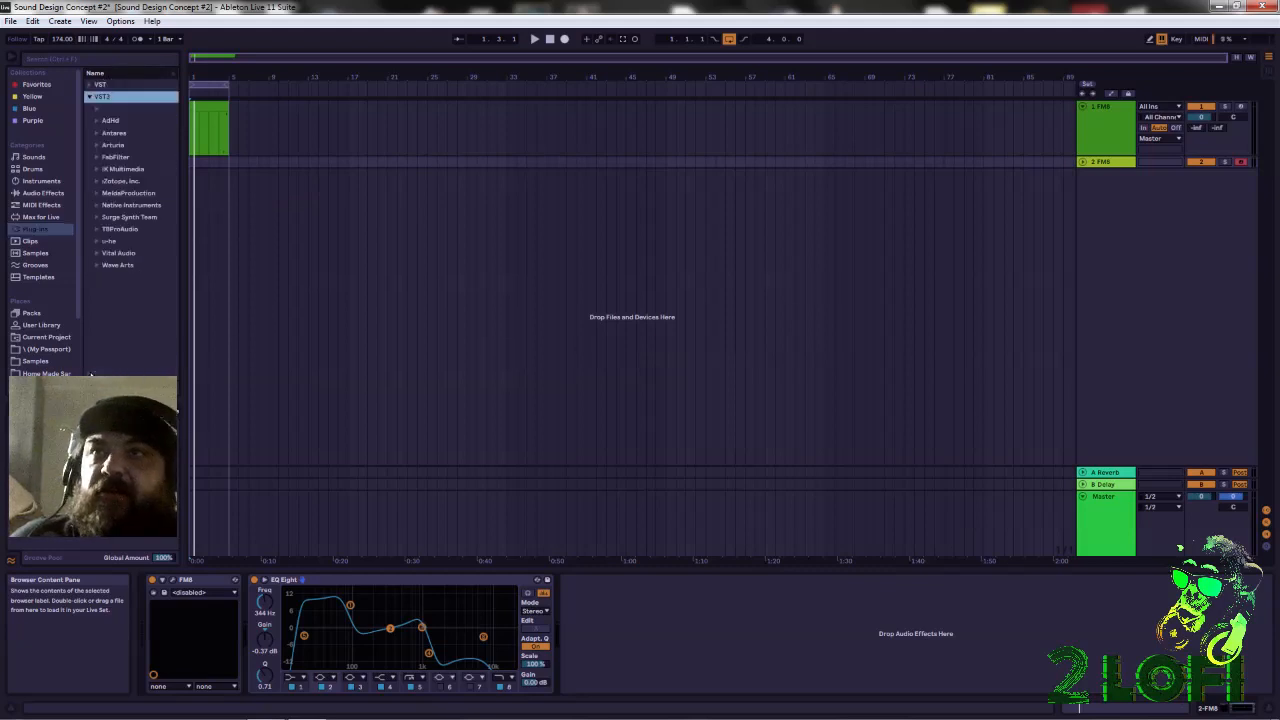
left_click(97, 158)
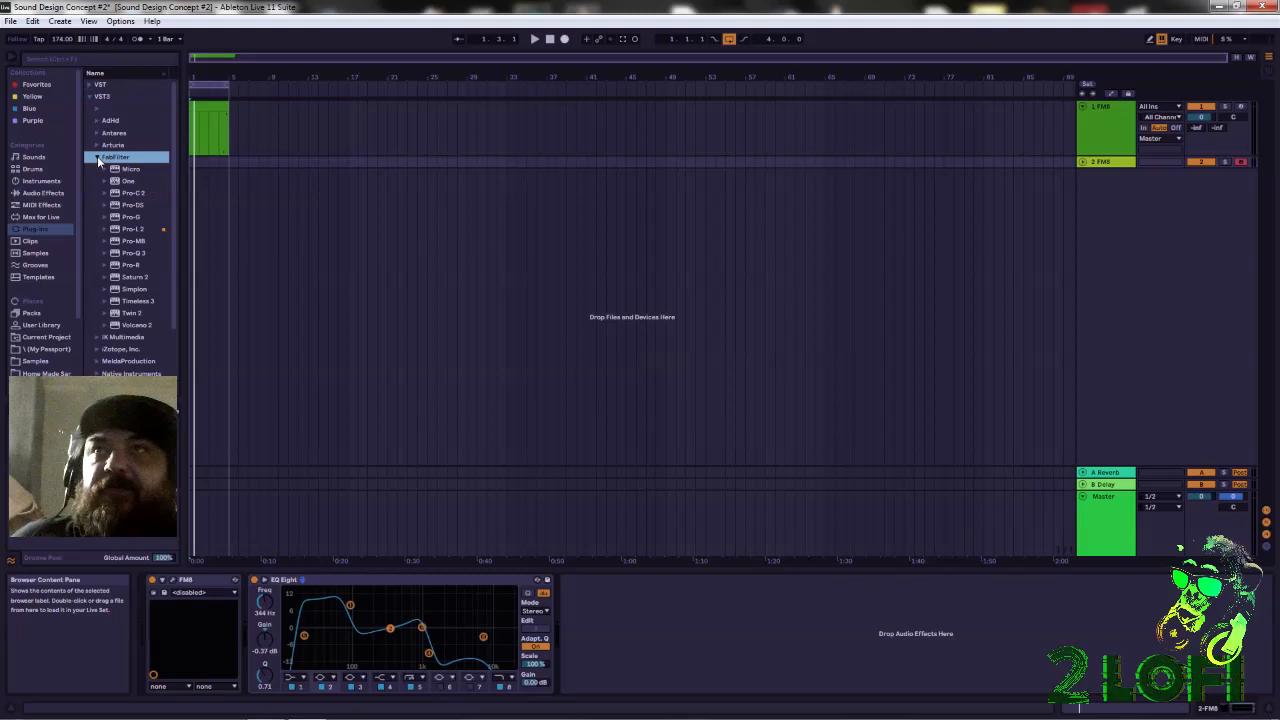
scroll(115, 240, "down", 1)
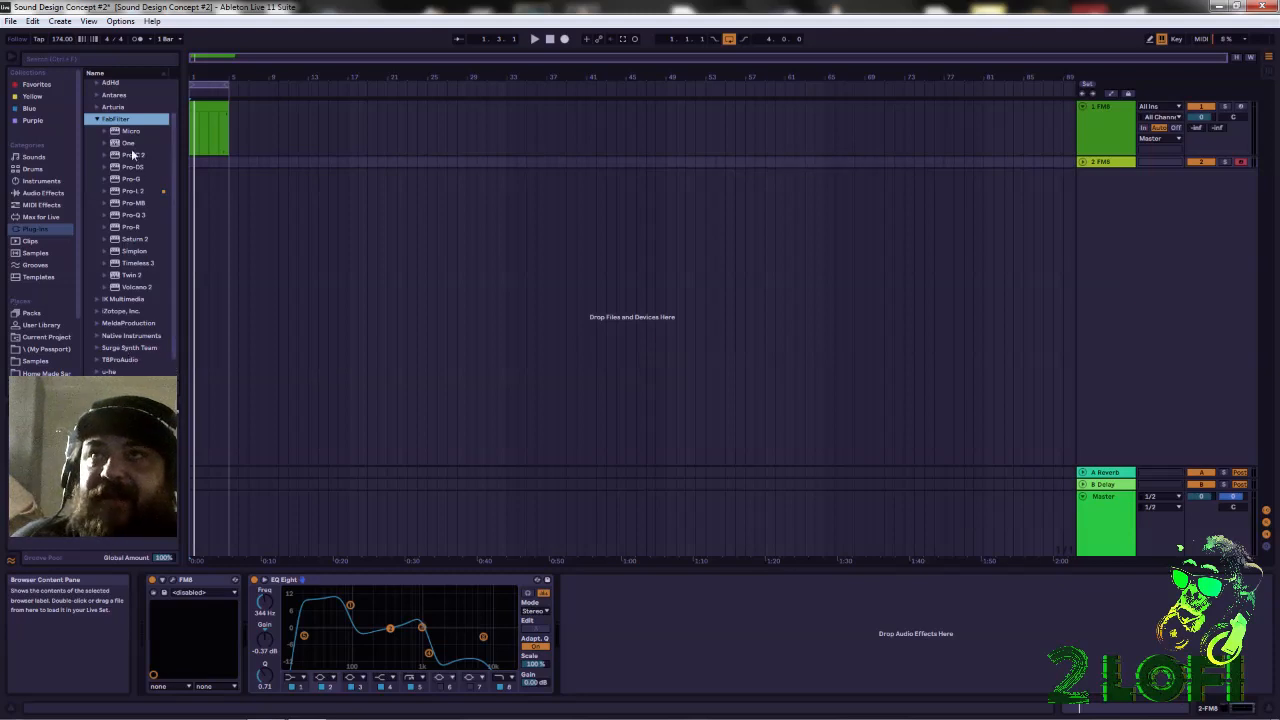
left_click(96, 108)
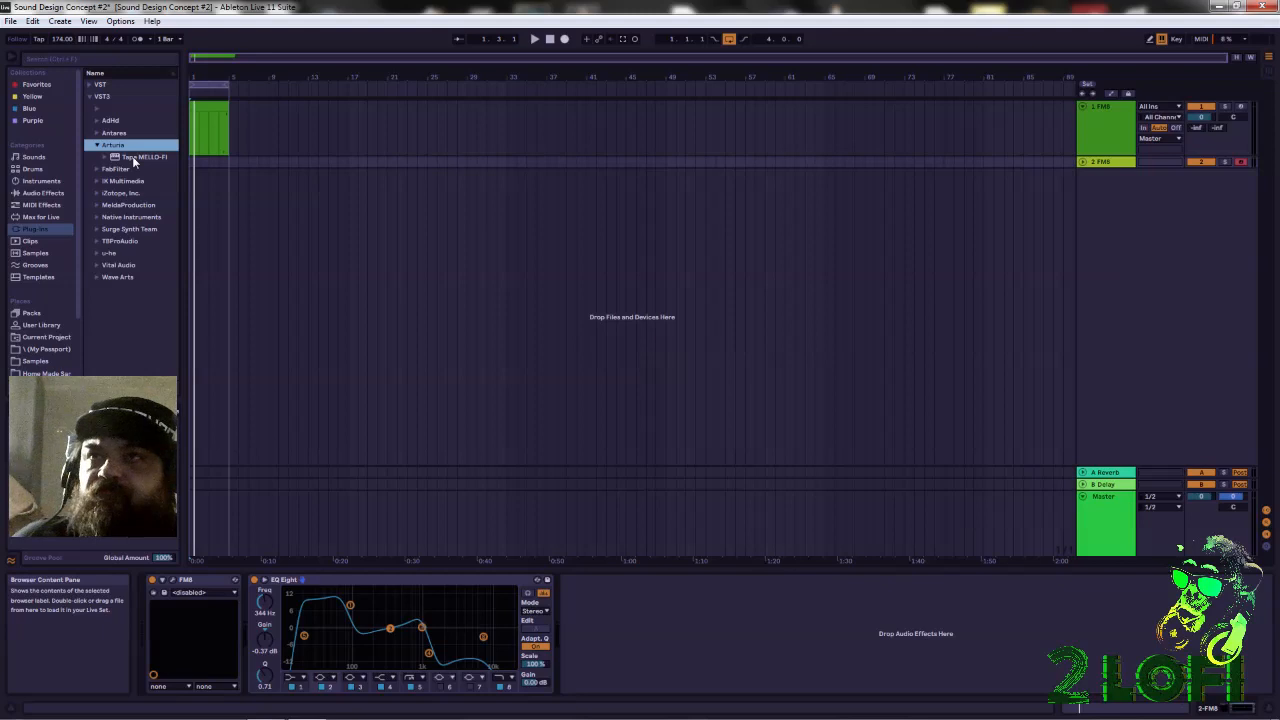
mouse_move(133, 162)
left_mouse_down()
mouse_move(601, 663)
mouse_move(608, 637)
left_mouse_up()
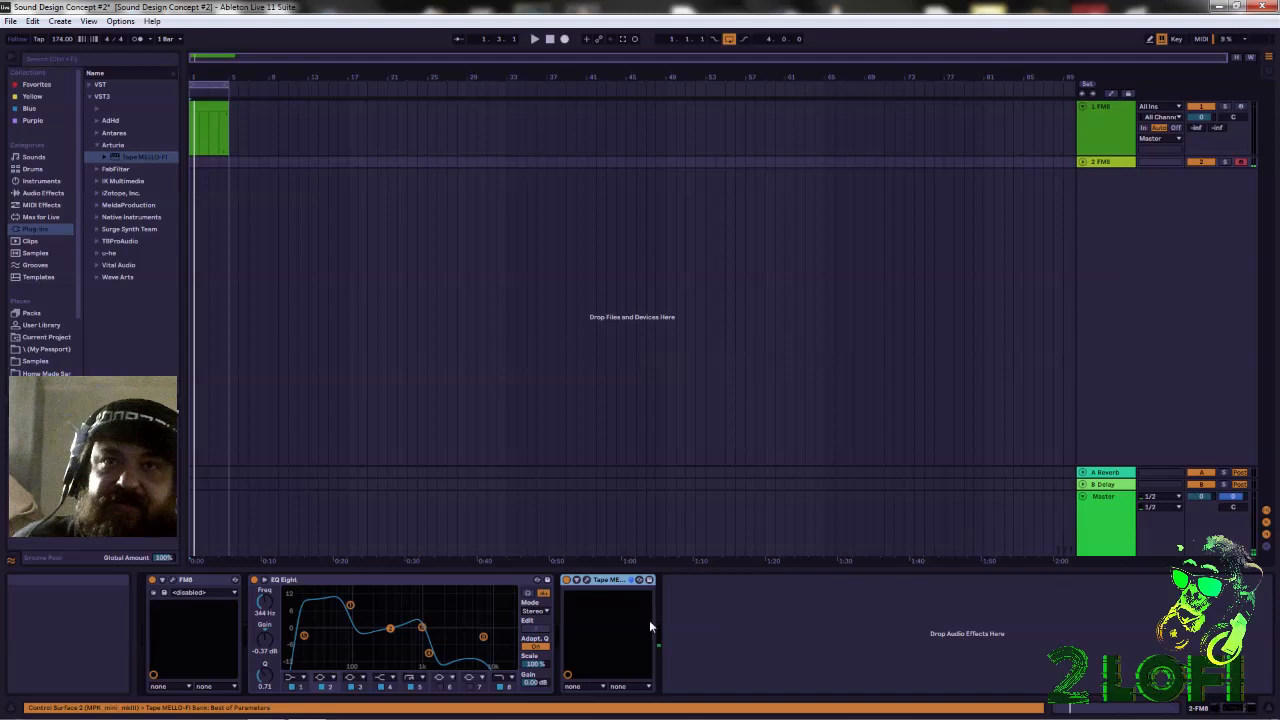
In Tape MELLO-FI, set Output to 10.0 dB, centre the Filter, raise Wear and set Noise to about -29.3 dB
left_click(587, 581)
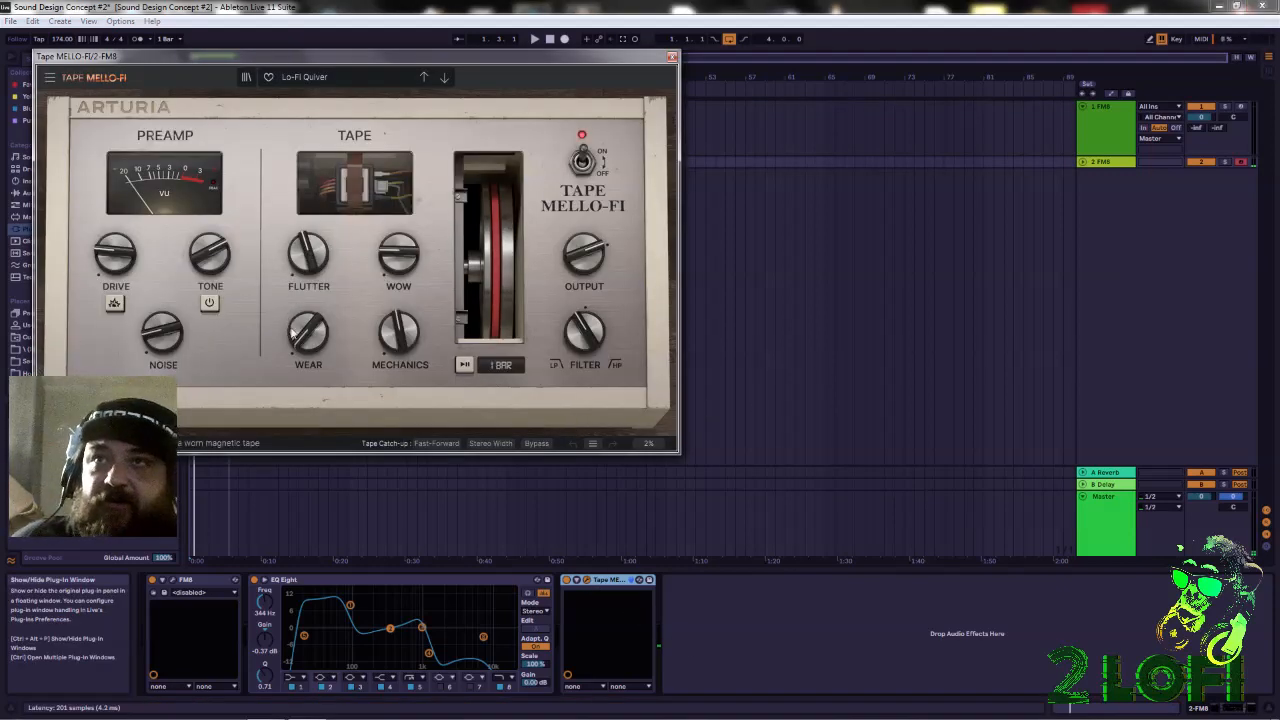
left_click_drag(115, 254, 115, 190)
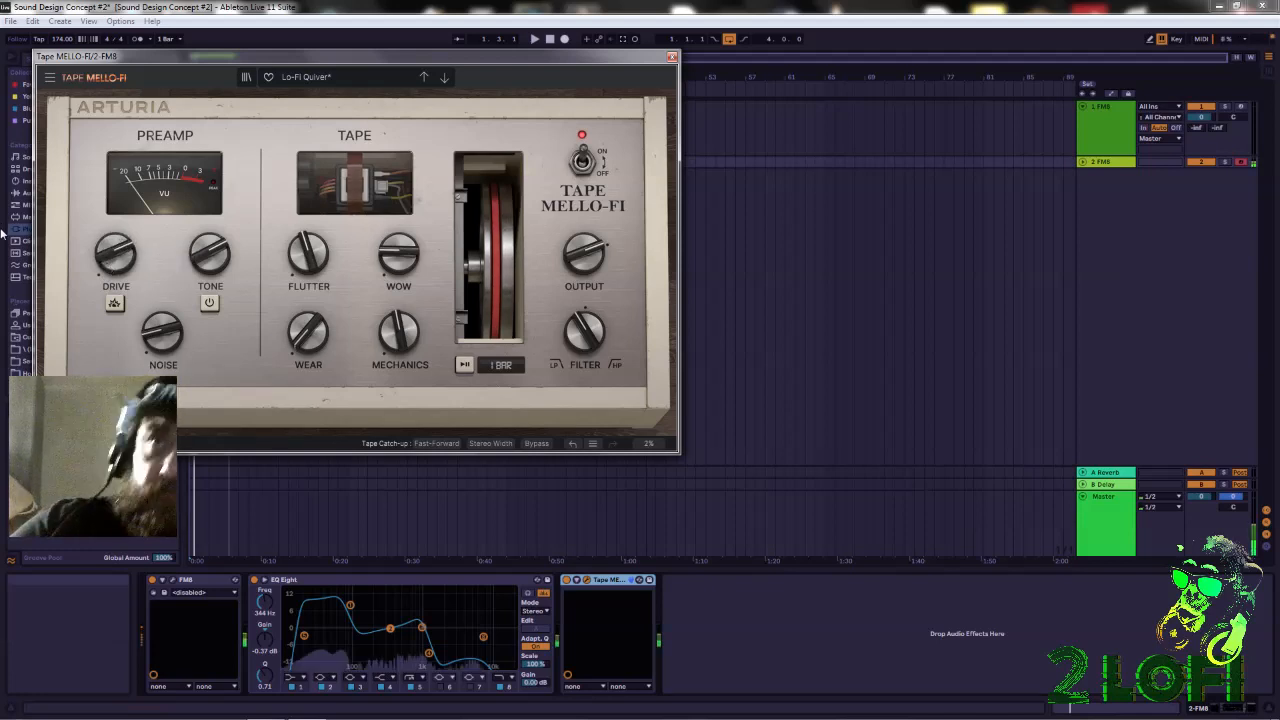
mouse_move(586, 254)
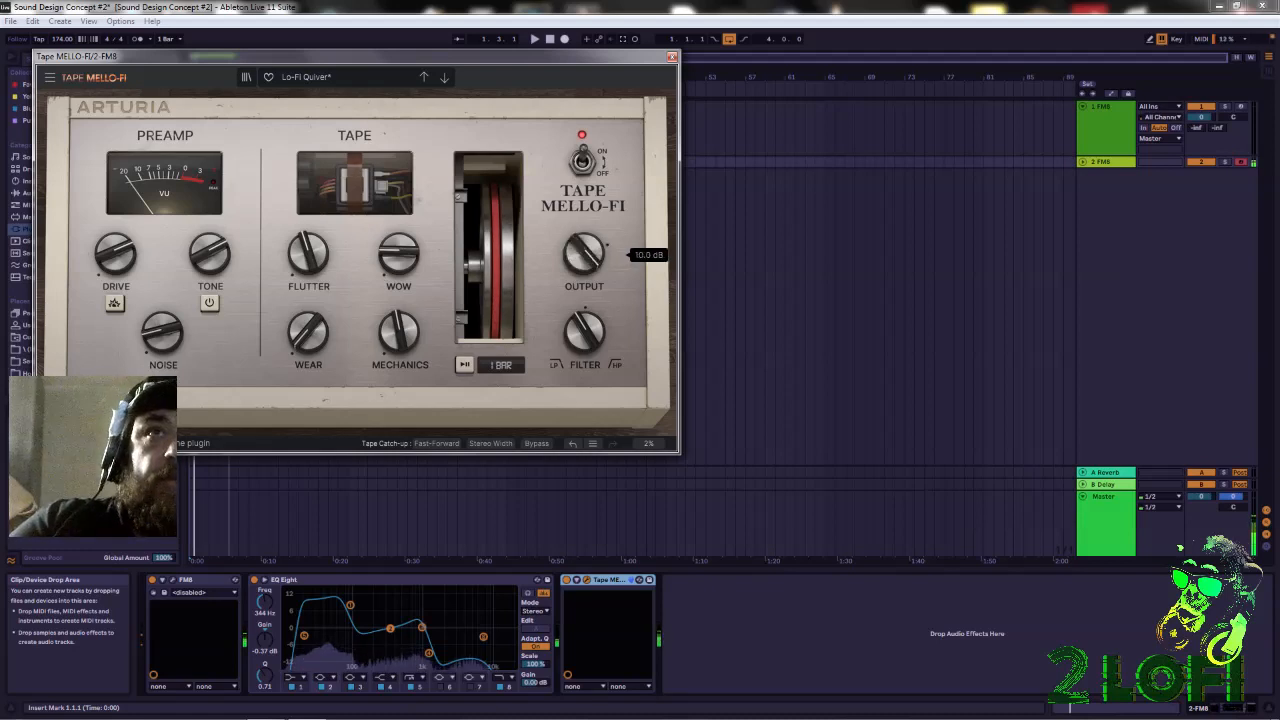
mouse_move(586, 332)
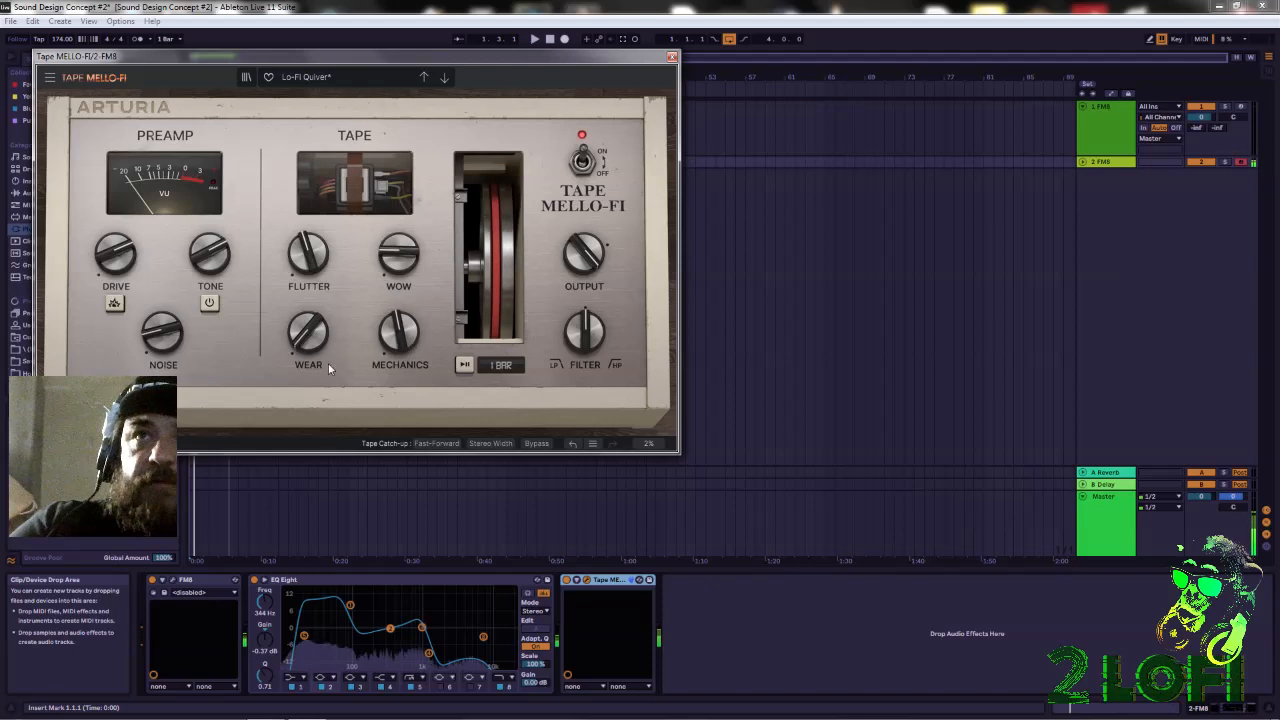
left_click_drag(307, 333, 305, 286)
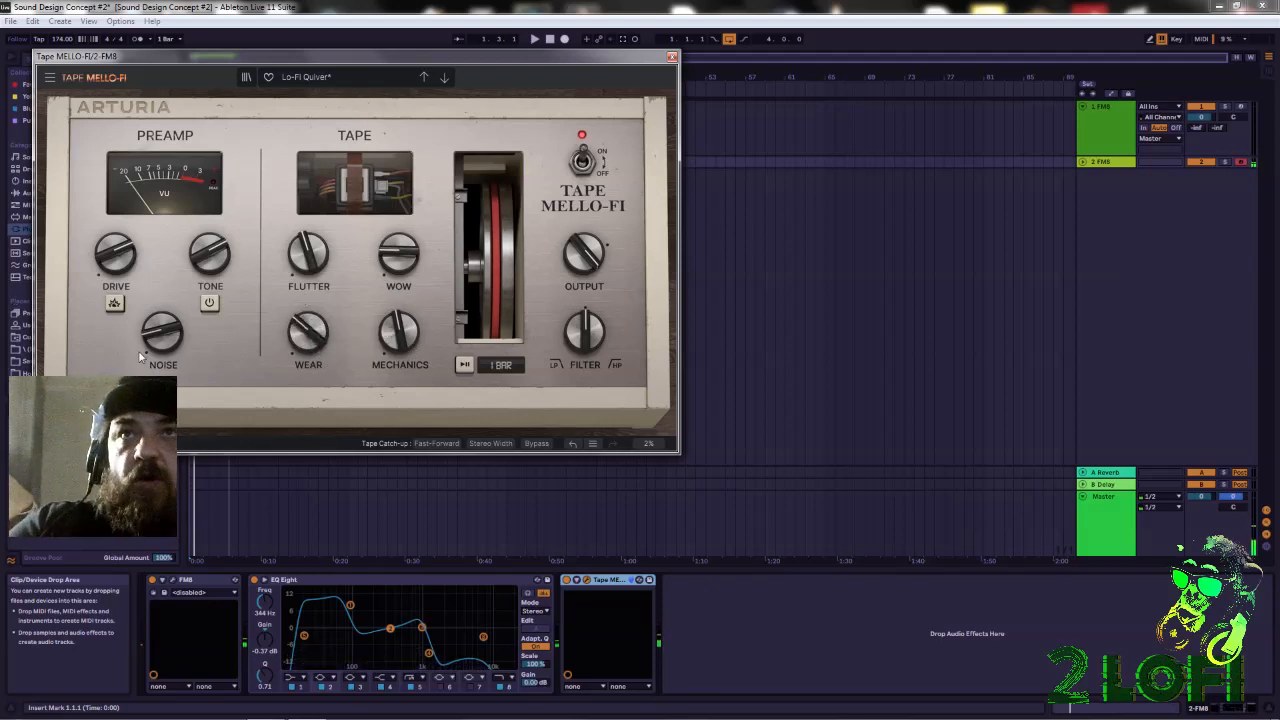
left_click_drag(160, 336, 158, 392)
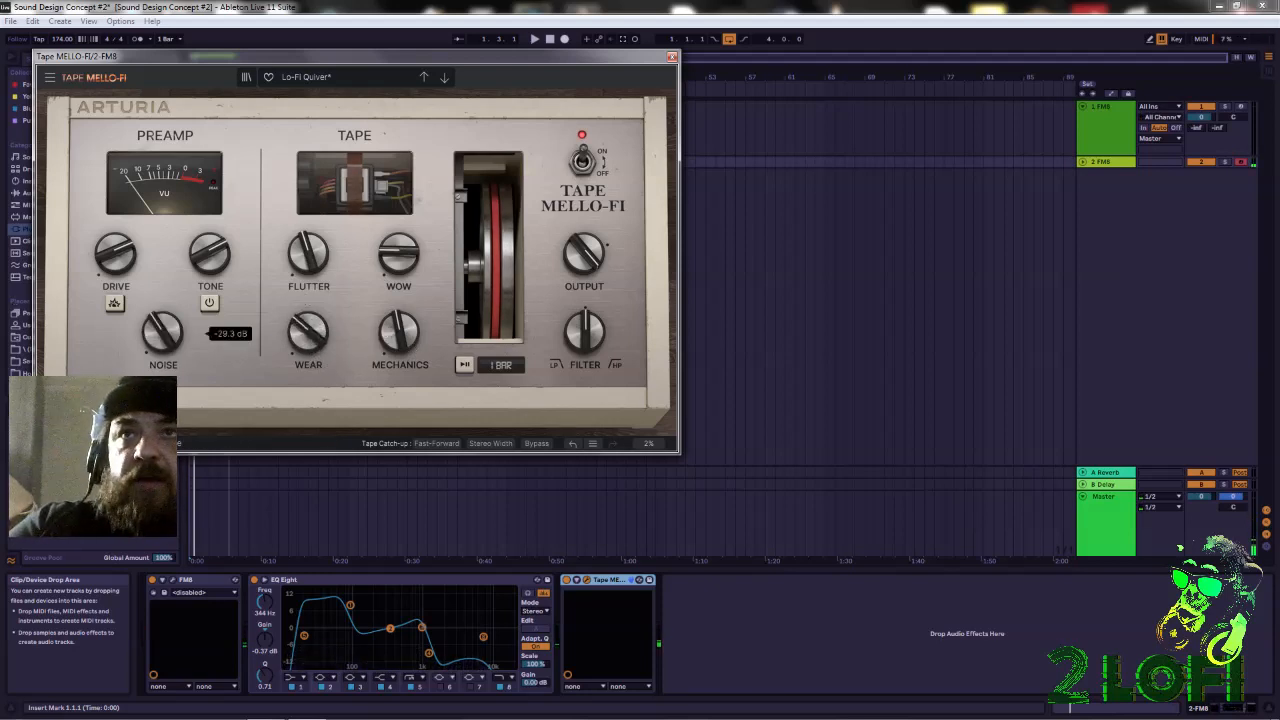
Enable Tape MELLO-FI's preamp switch below Drive, raise Drive and Wow, and close the plug-in window
left_click(115, 303)
mouse_move(120, 262)
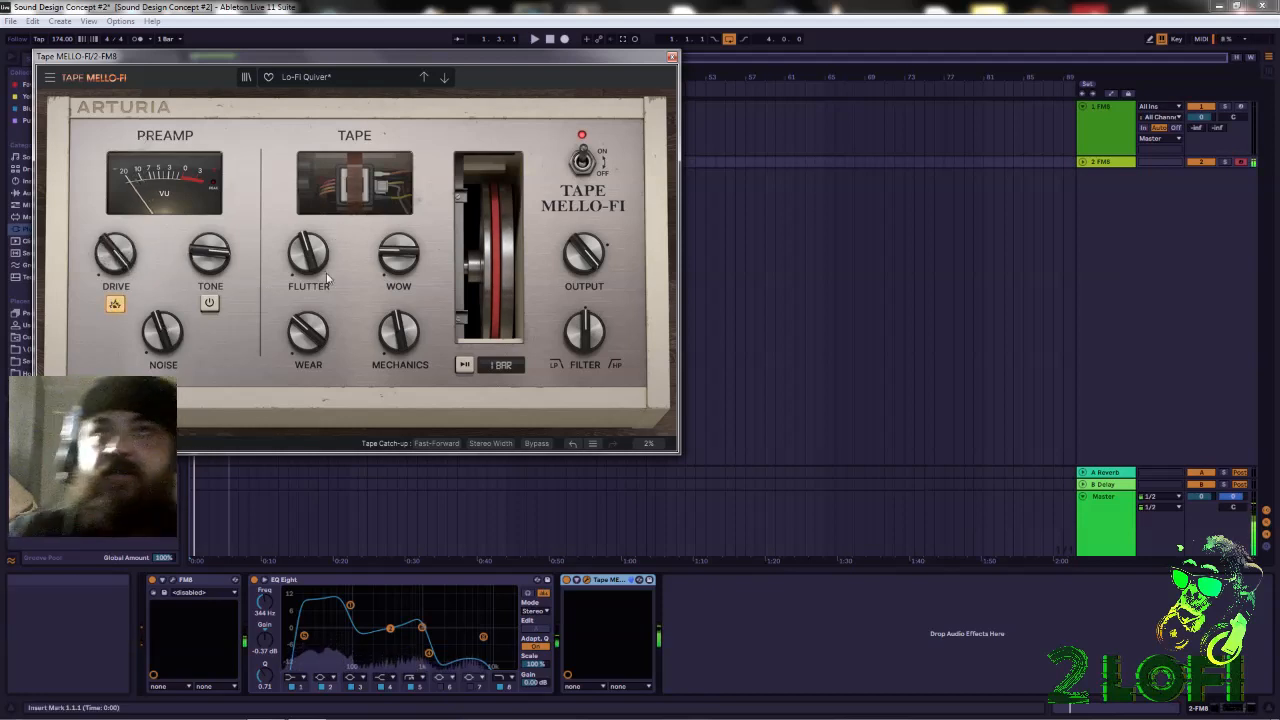
mouse_move(385, 262)
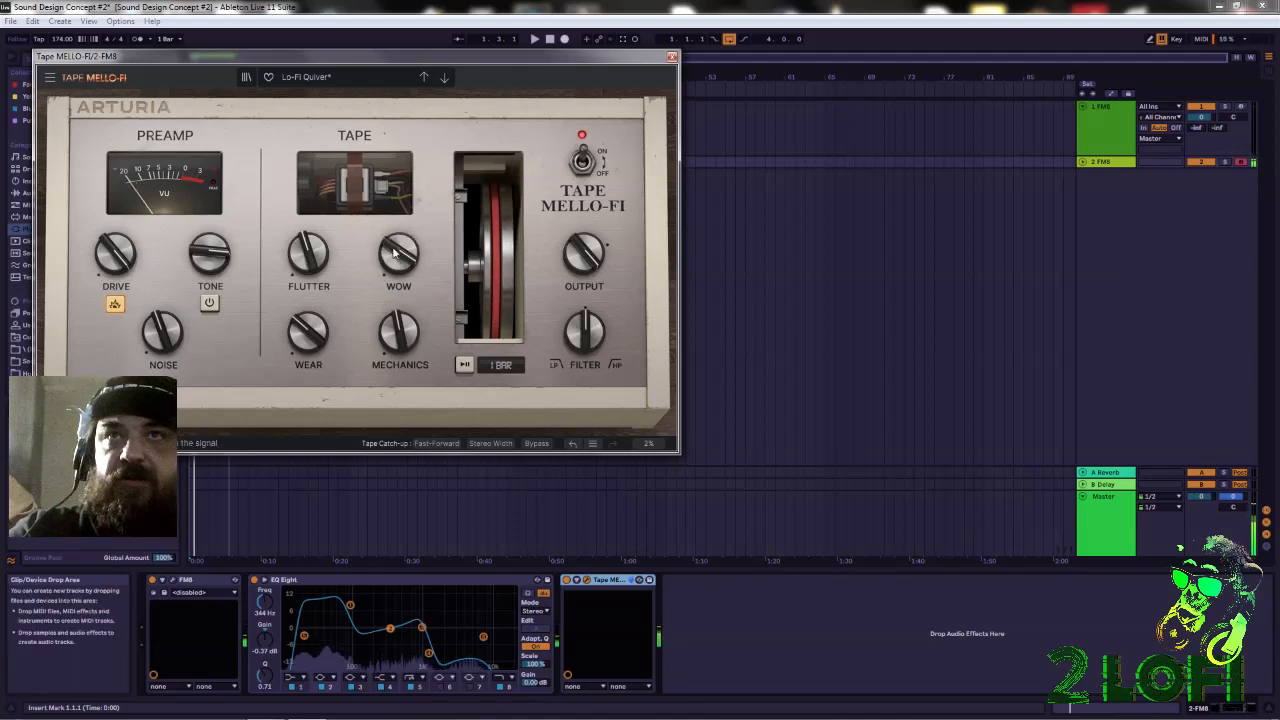
mouse_move(312, 262)
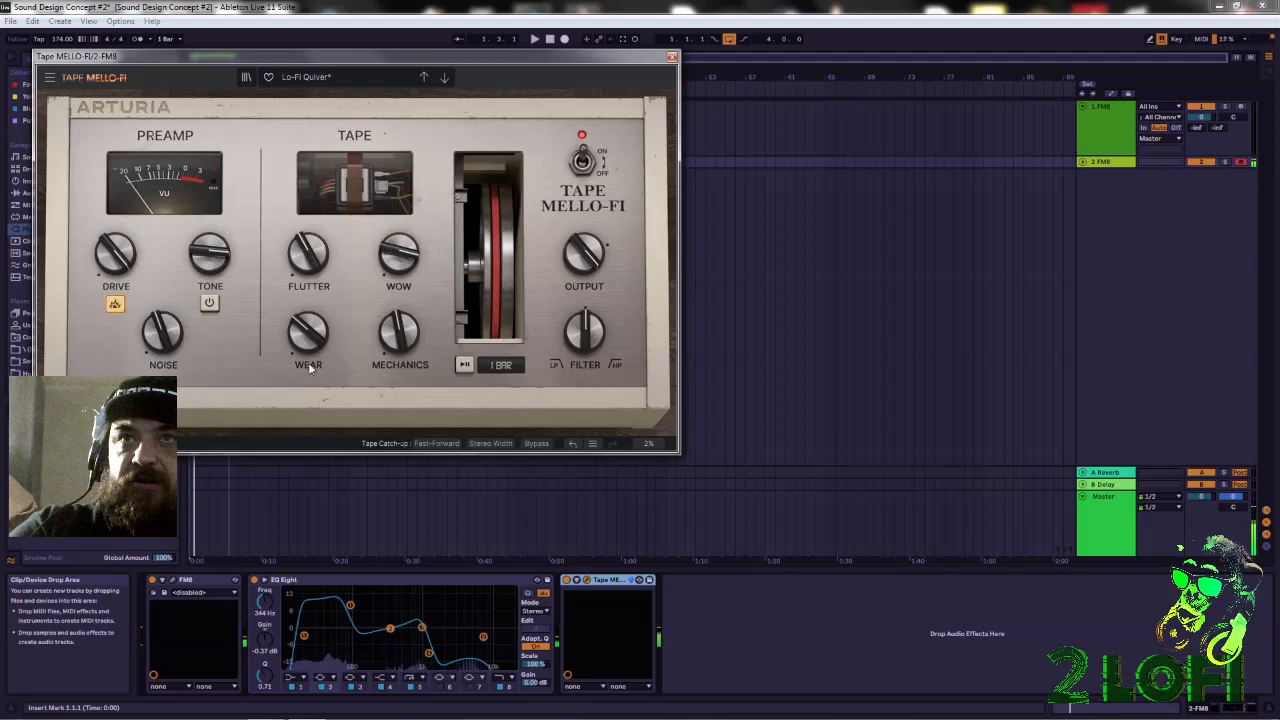
mouse_move(312, 344)
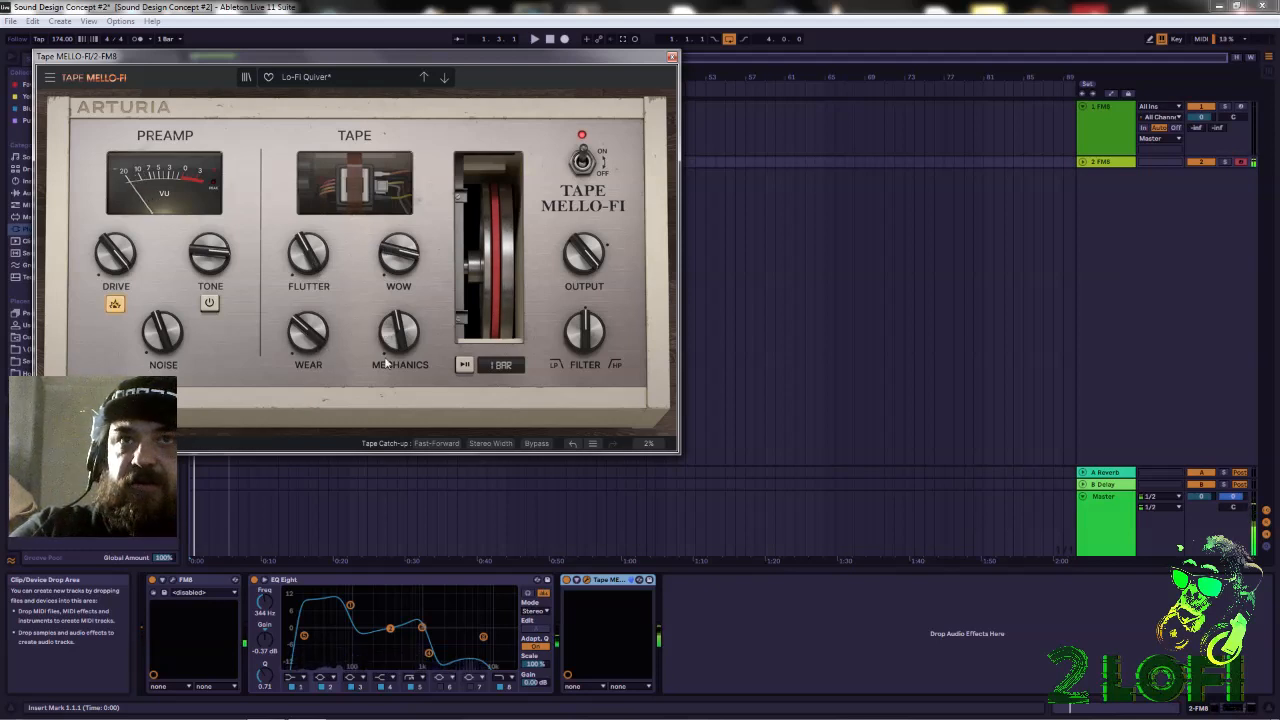
left_click(672, 57)
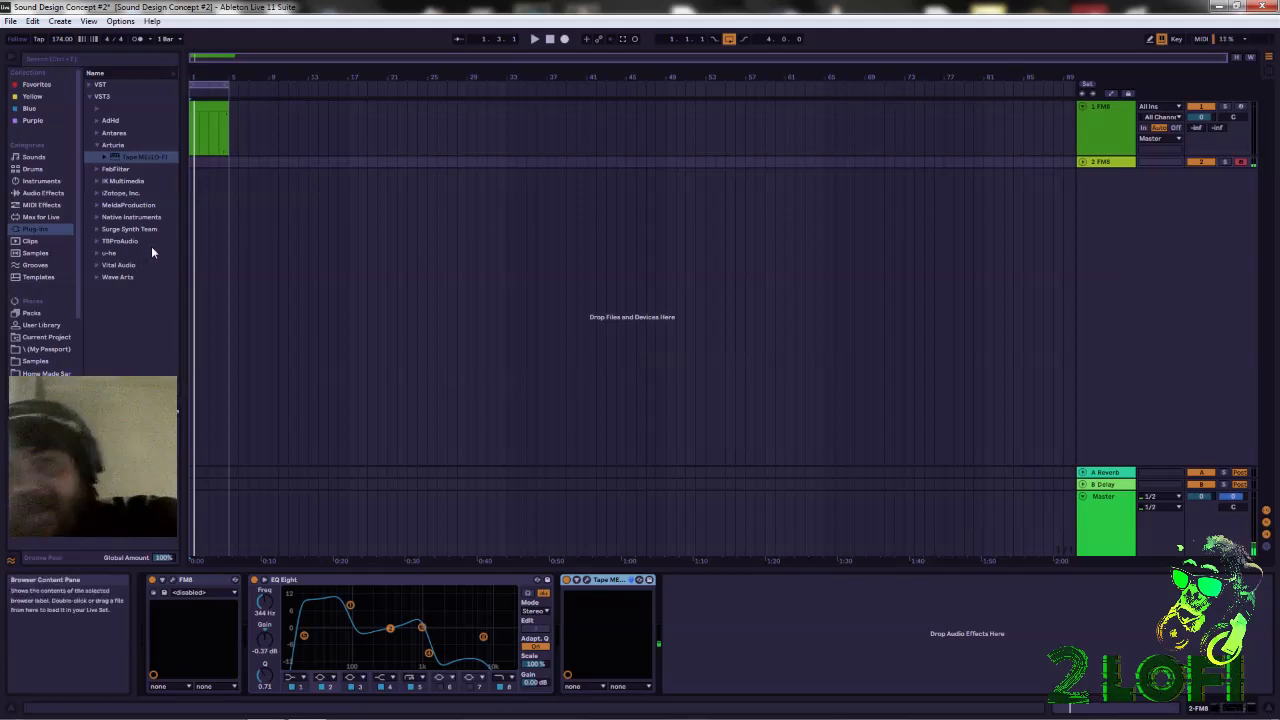
Add the VST plug-in Bite after Tape MELLO-FI, raise its Saturation to the midpoint, and move its window clear of the browser
left_click(89, 84)
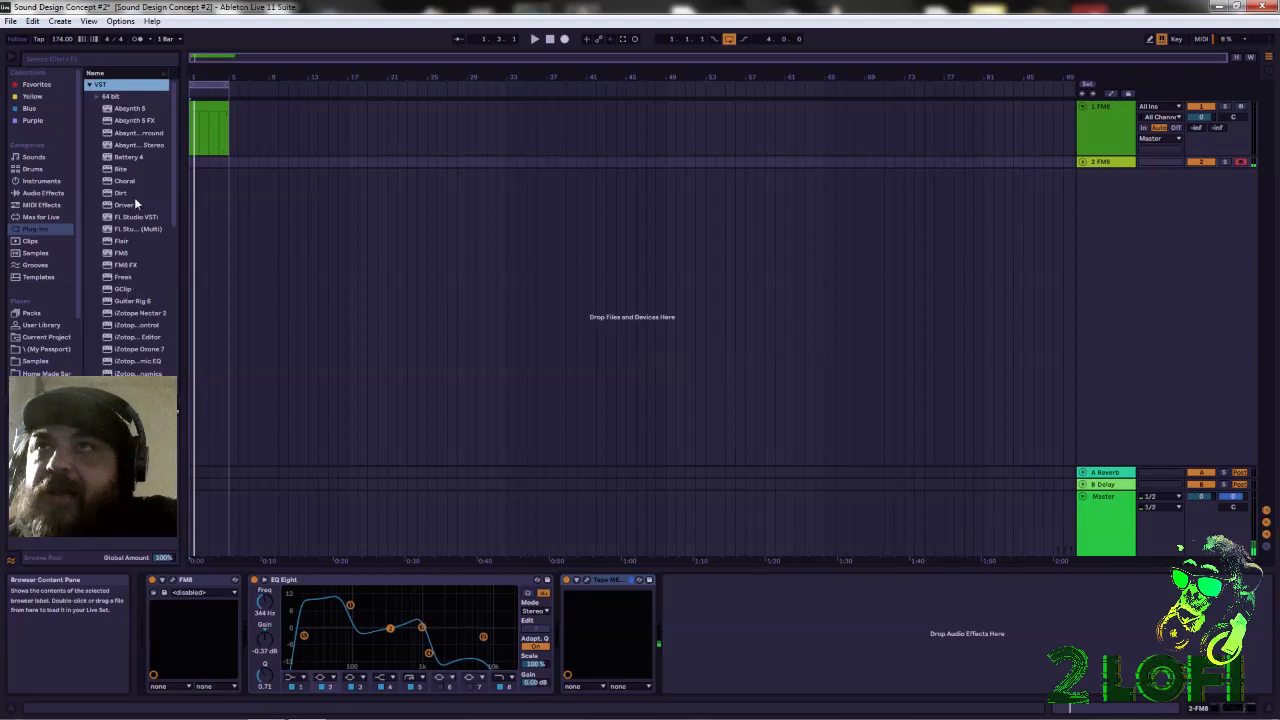
left_click_drag(127, 174, 705, 625)
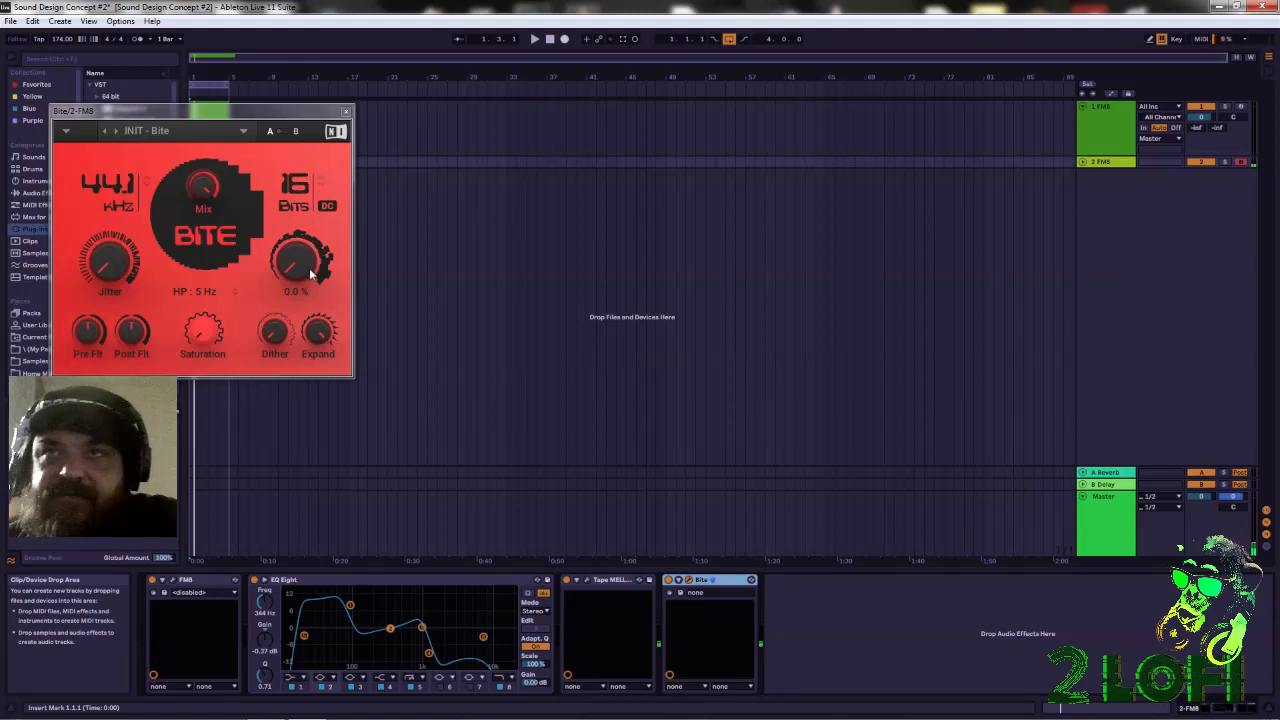
left_click_drag(203, 320, 203, 260)
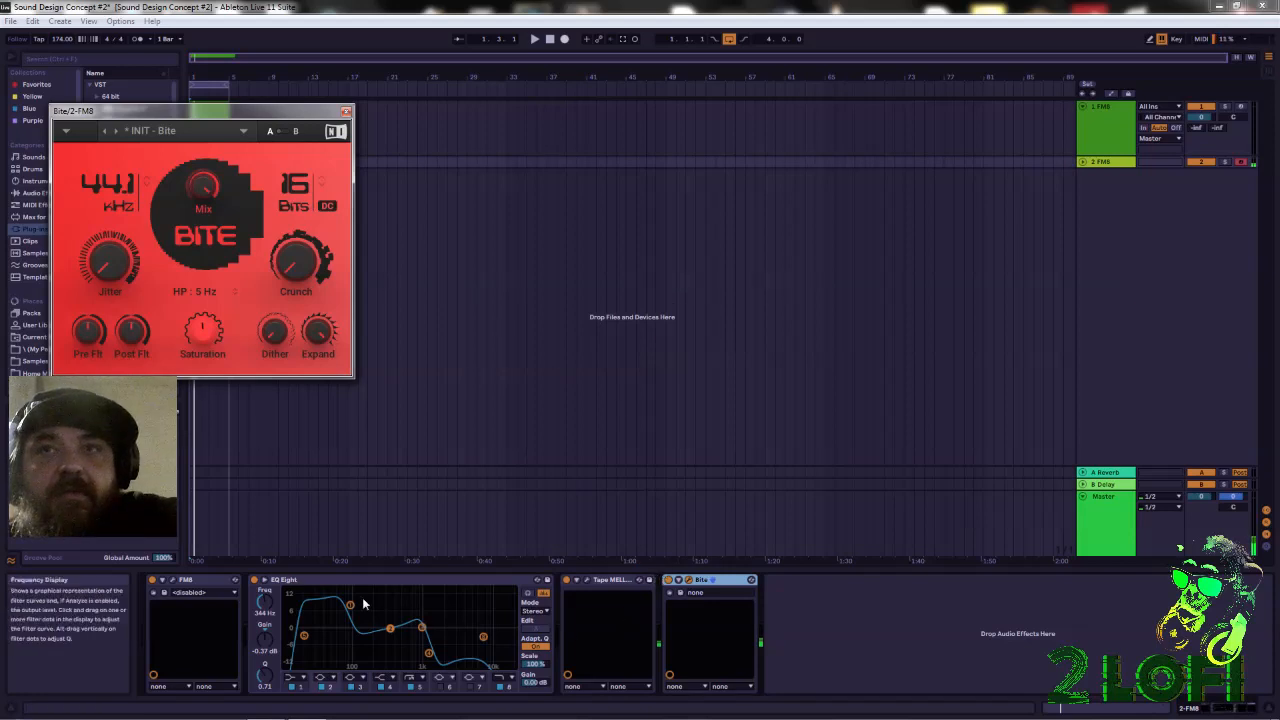
left_click(212, 584)
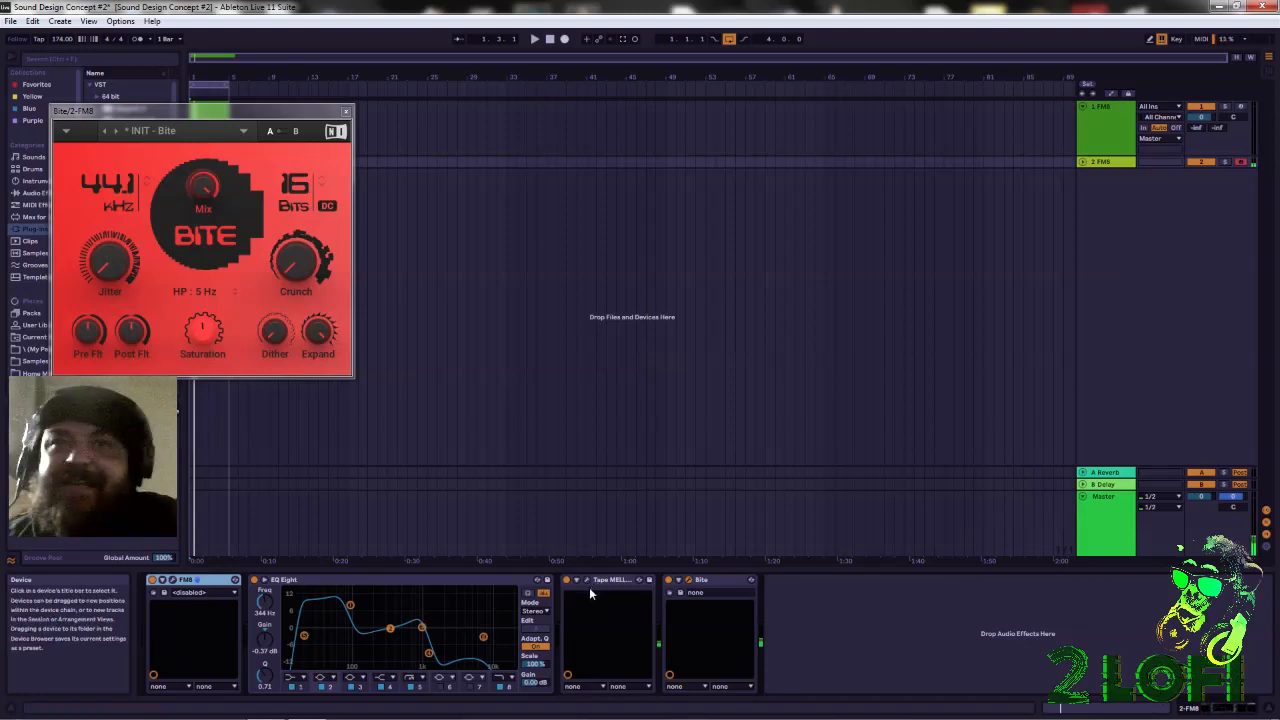
left_click_drag(200, 110, 639, 158)
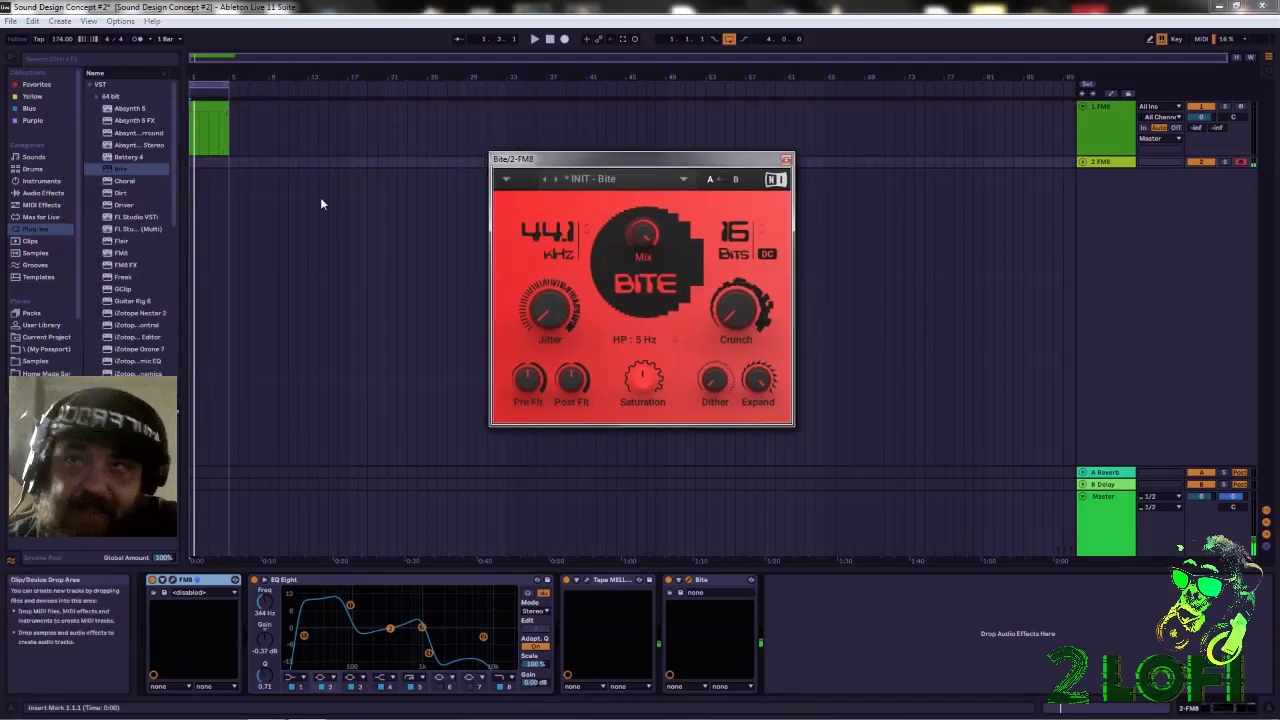
Insert Ableton's Gate audio effect between Tape MELLO-FI and Bite
left_click(45, 193)
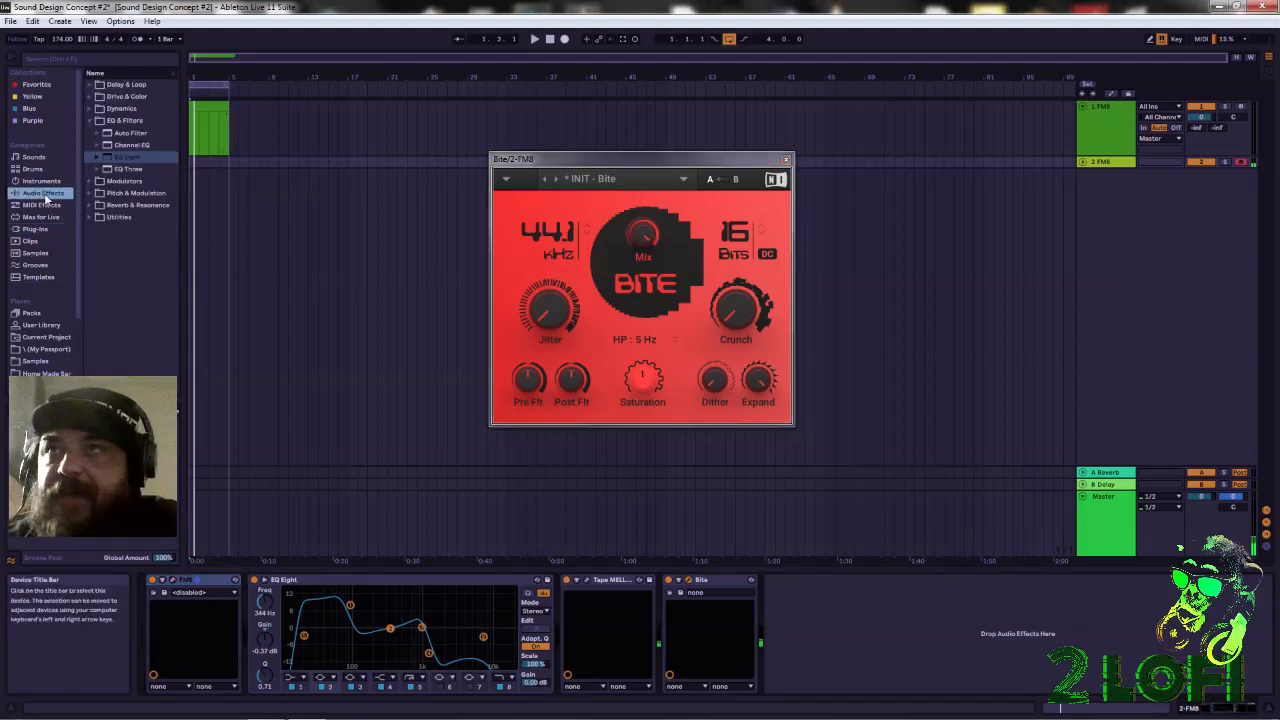
left_click(90, 97)
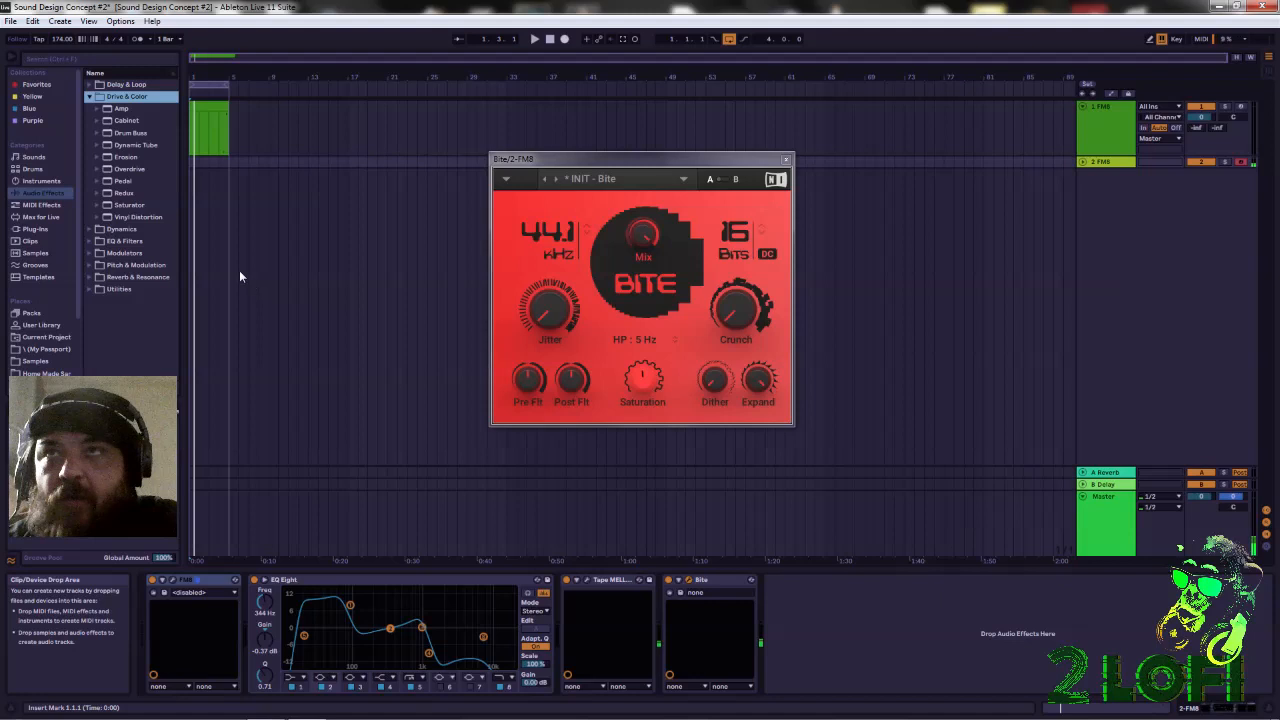
left_click(89, 97)
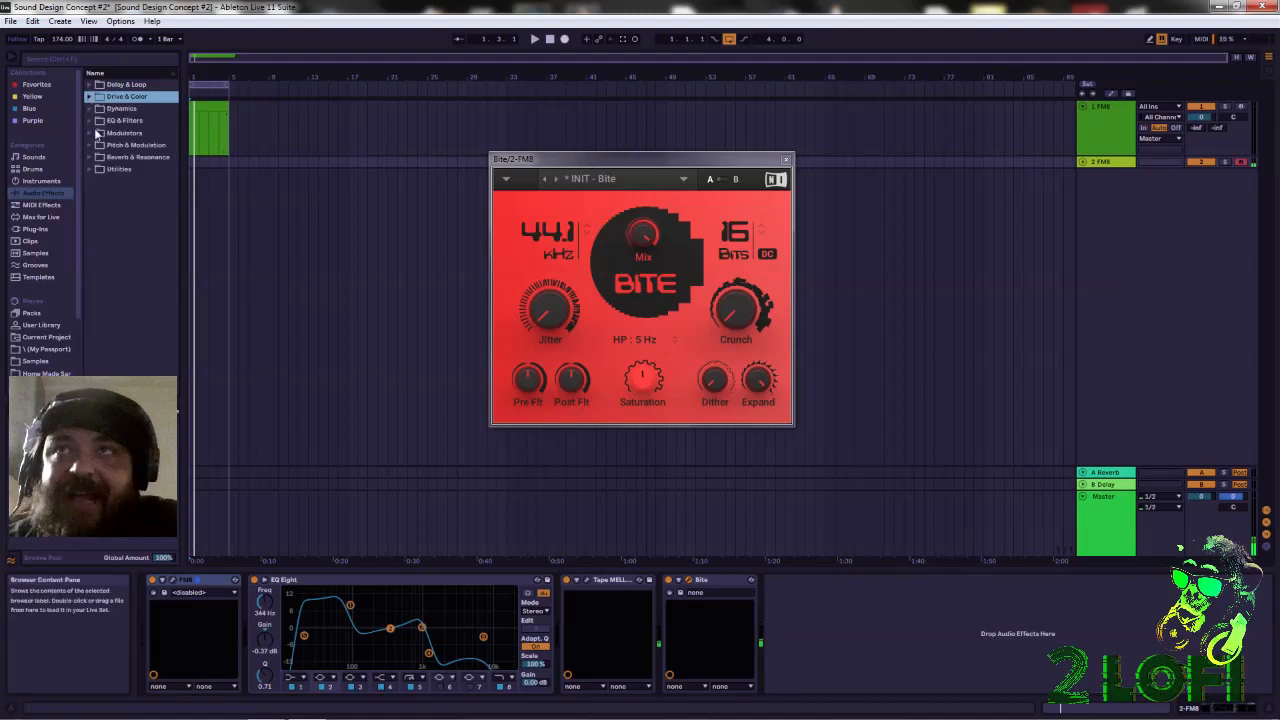
left_click(89, 108)
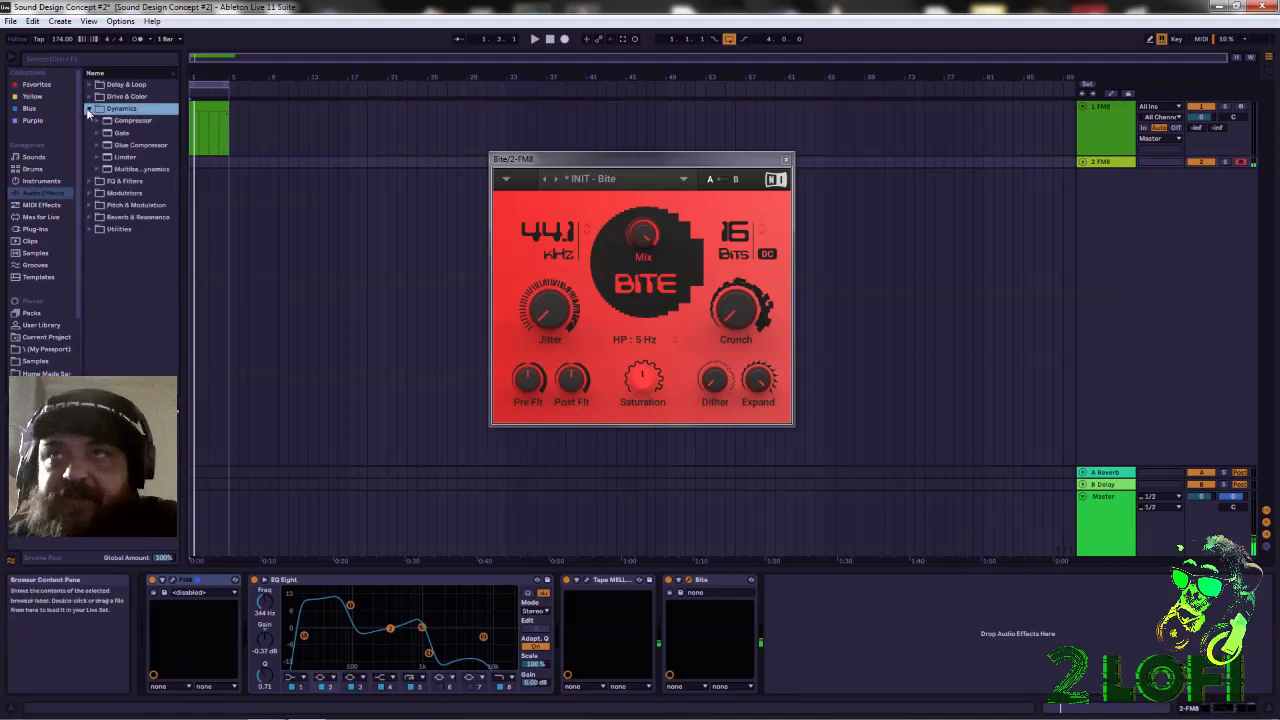
left_click(105, 133)
left_click_drag(549, 514, 676, 626)
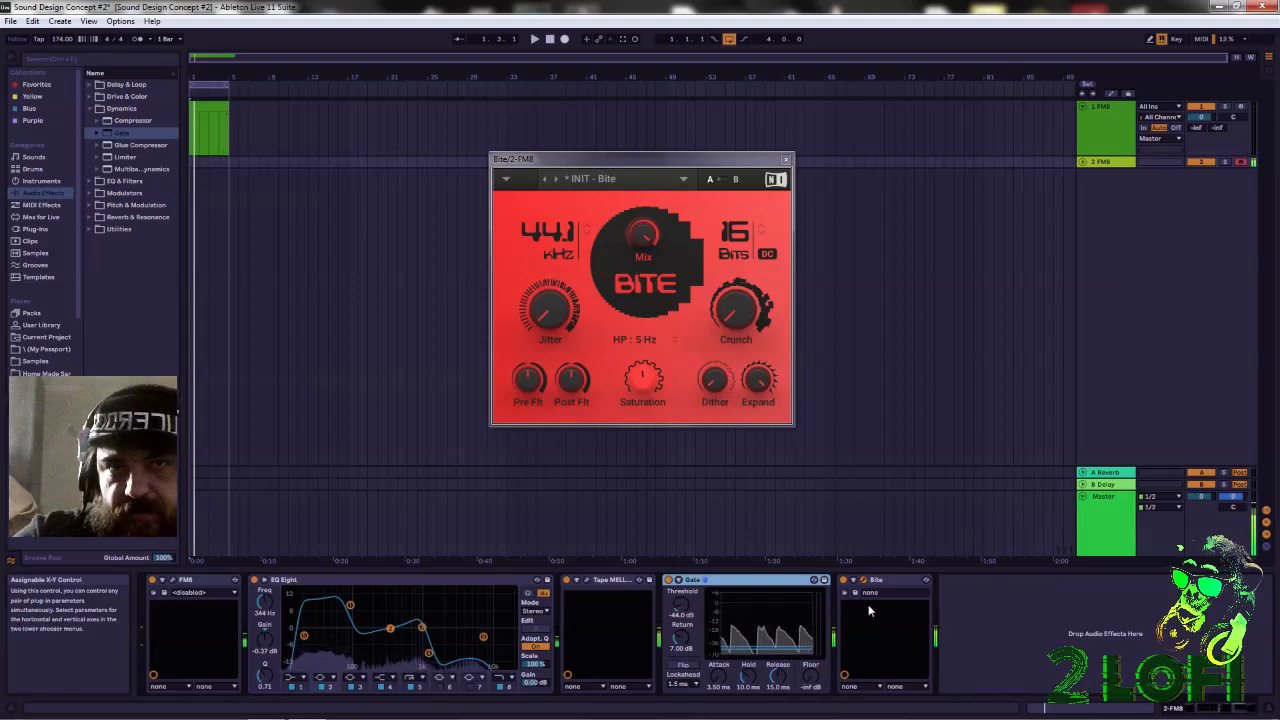
Raise Bite's Jitter to roughly three quarters and its Crunch to about 68 %
left_click_drag(548, 312, 548, 290)
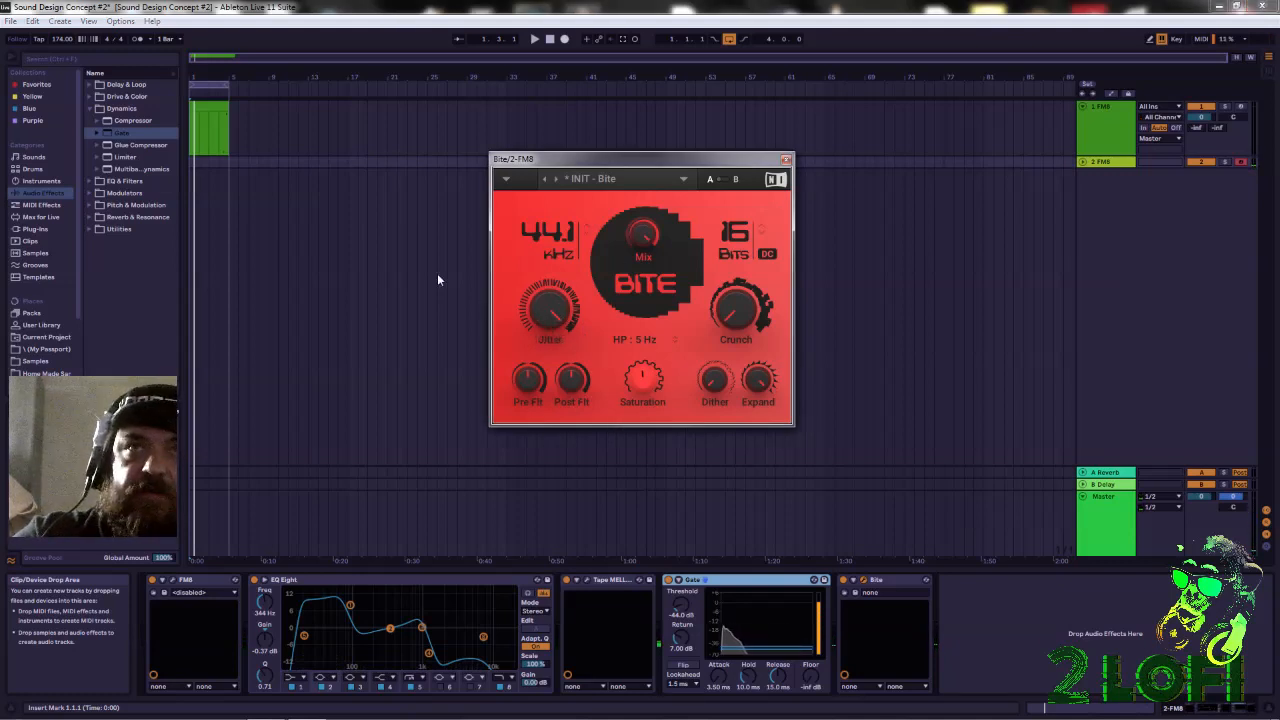
left_click(1008, 616)
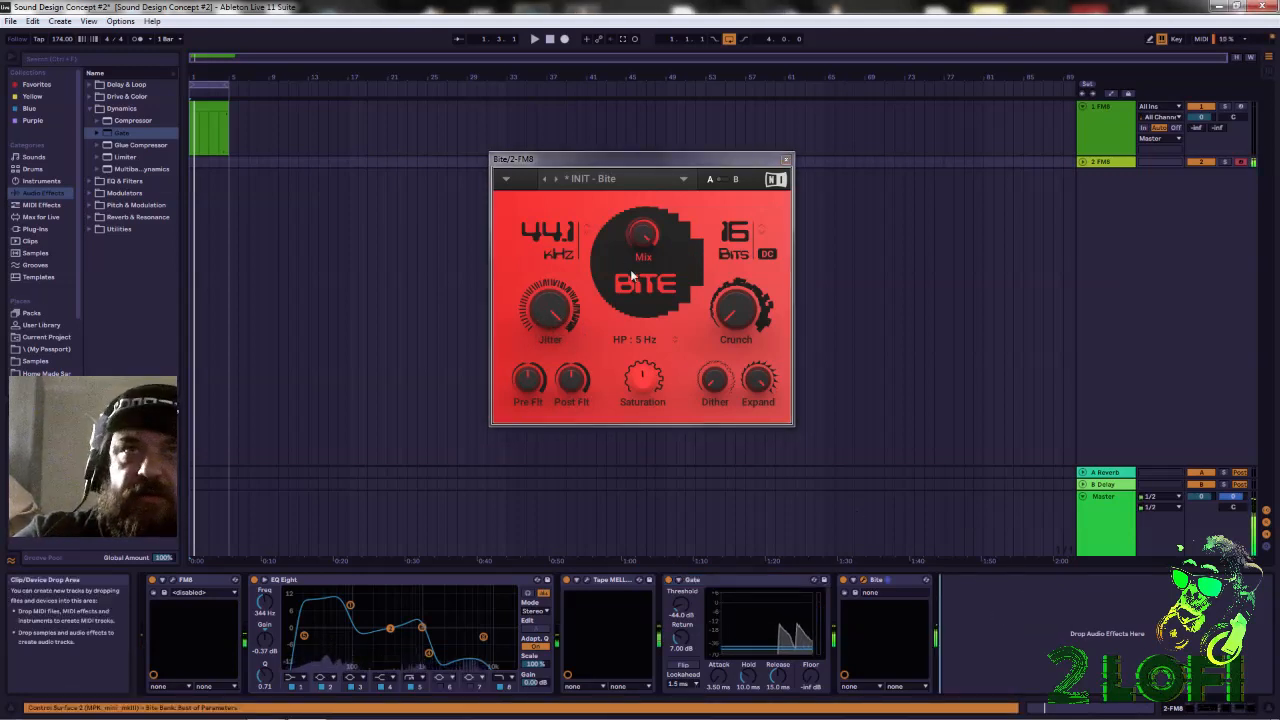
left_click_drag(550, 311, 550, 330)
left_click(1014, 620)
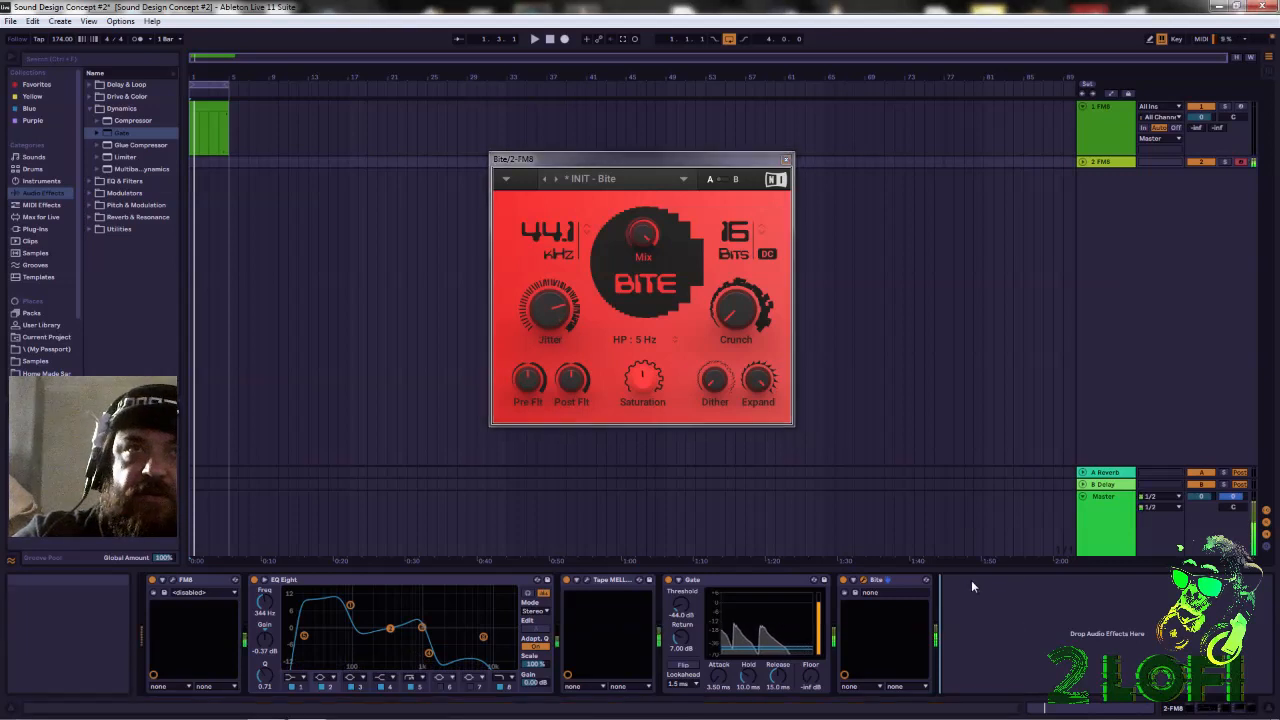
left_click_drag(738, 316, 743, 318)
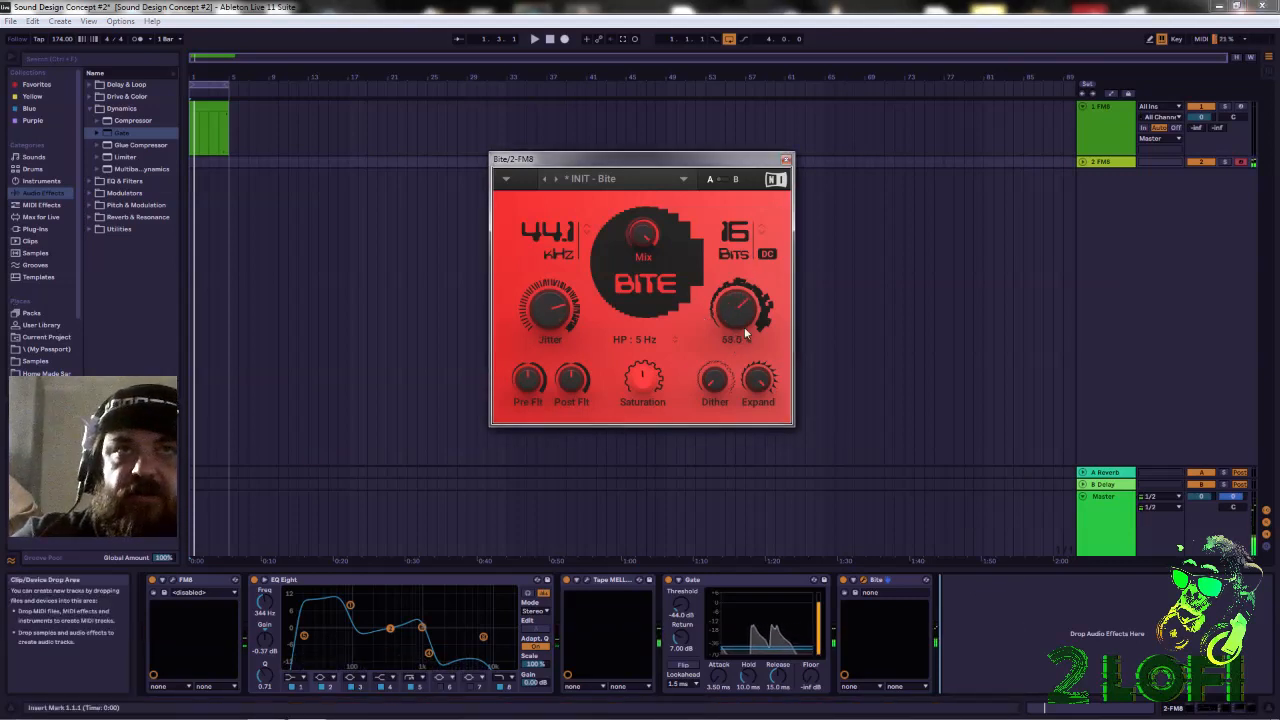
Play repeated test notes on the FM8 track and raise Bite's Crunch almost to its maximum
left_click(999, 632)
key("a")
key("a")
key("a")
key("a")
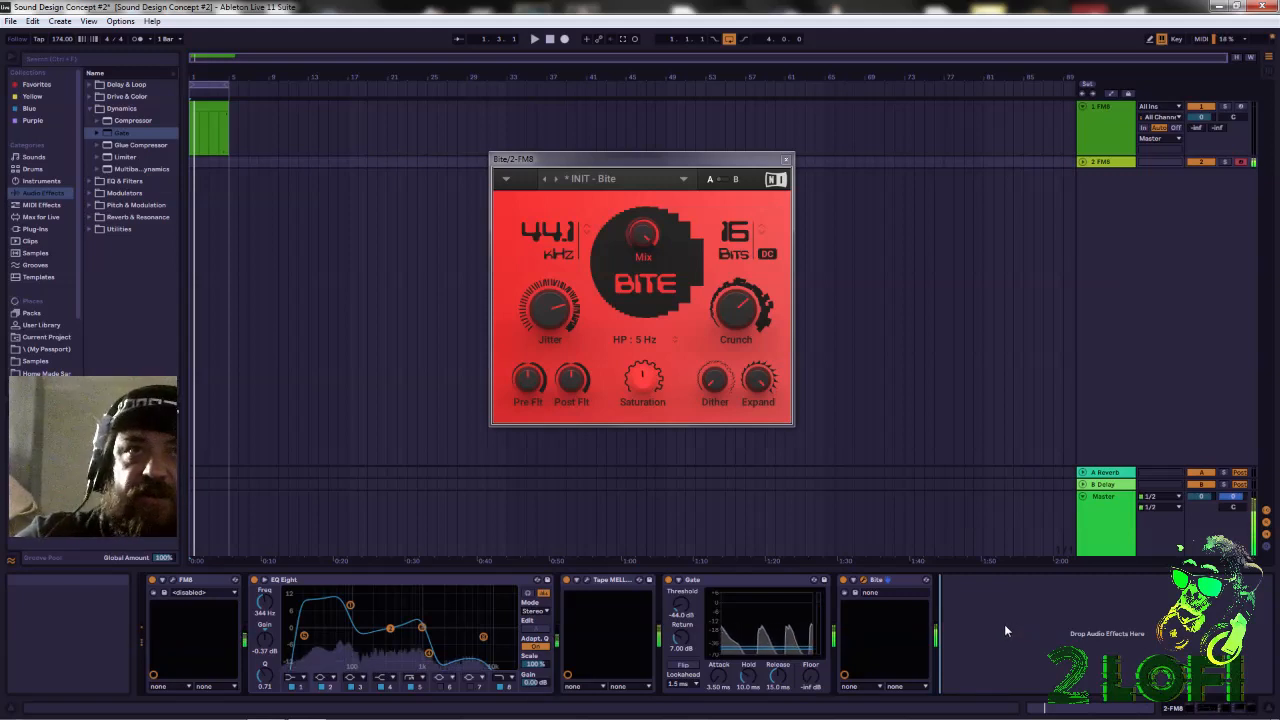
left_click_drag(738, 308, 738, 291)
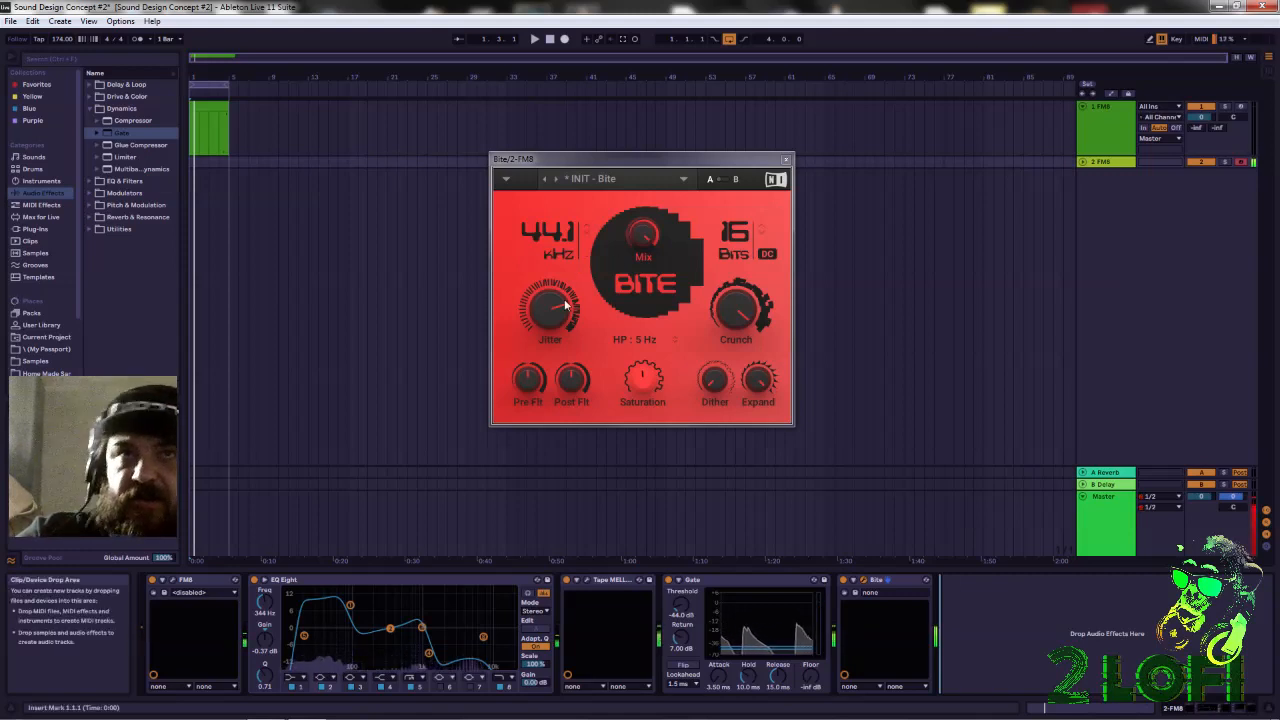
mouse_move(757, 316)
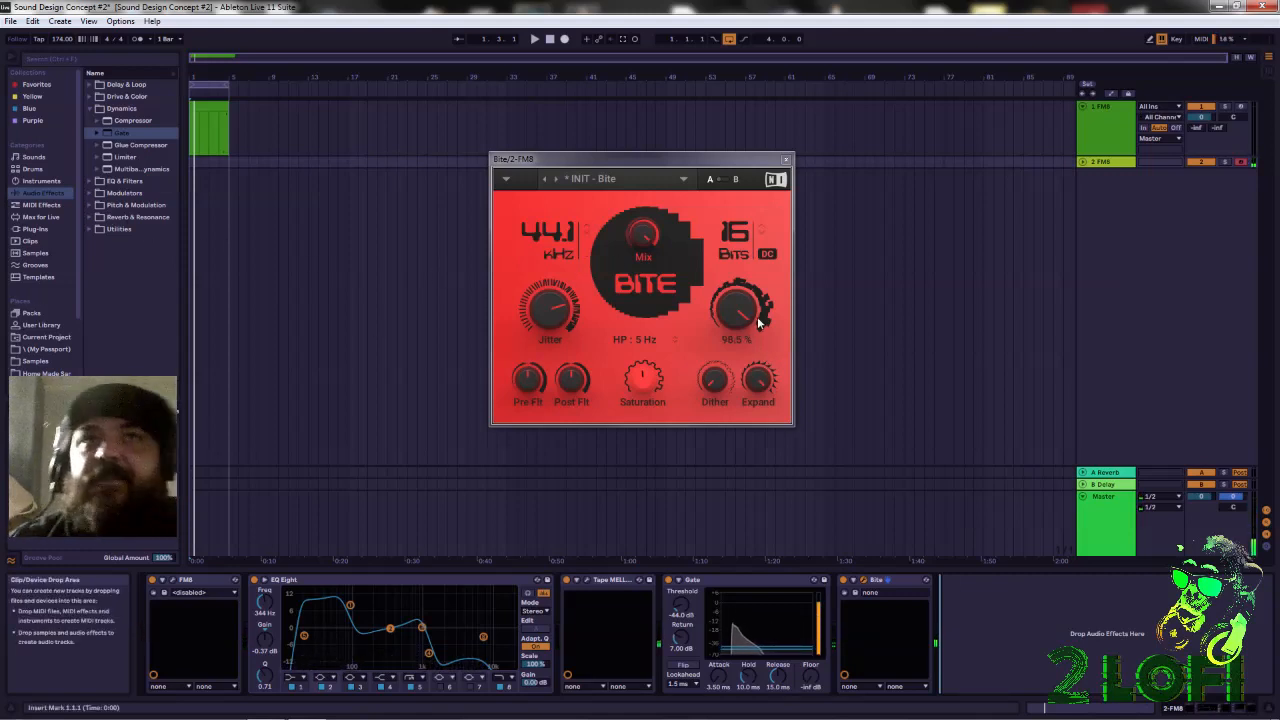
Add the Note Length MIDI effect before FM8 and set its Length to 478 ms
left_click(42, 231)
left_click(45, 215)
left_click(60, 228)
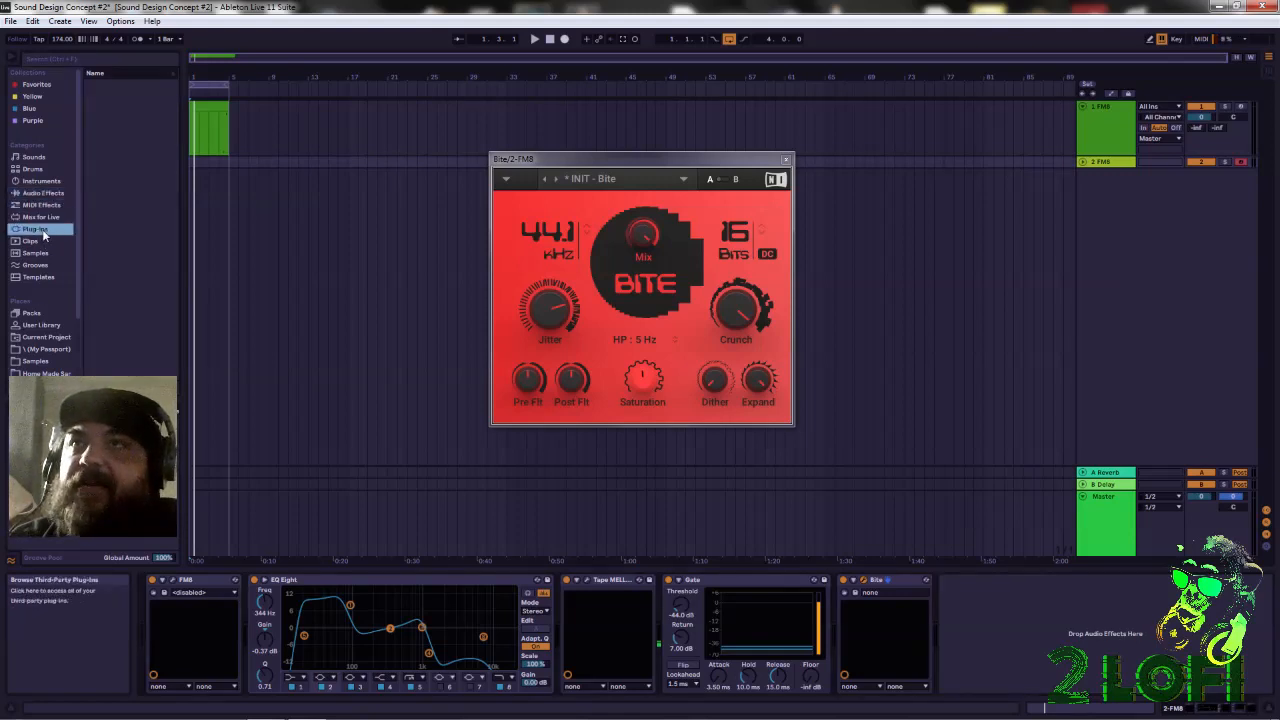
left_click(42, 205)
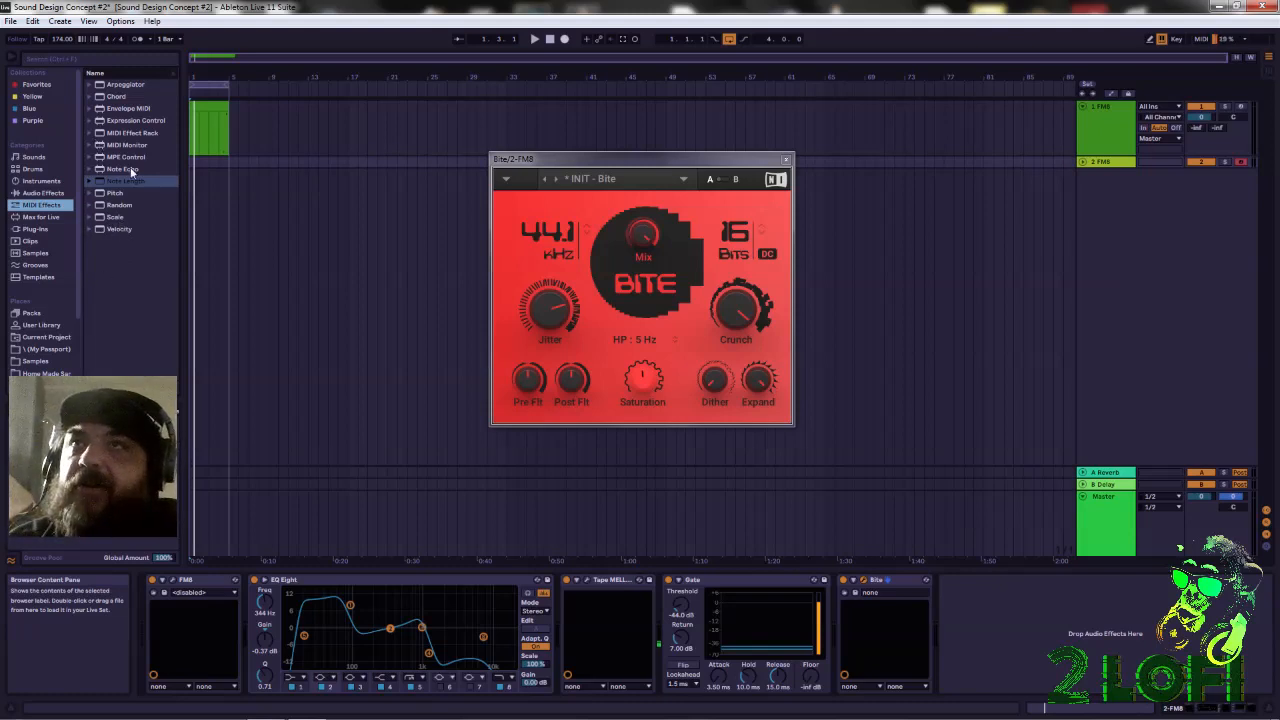
mouse_move(134, 183)
left_mouse_down()
mouse_move(174, 164)
mouse_move(134, 548)
mouse_move(155, 628)
left_mouse_up()
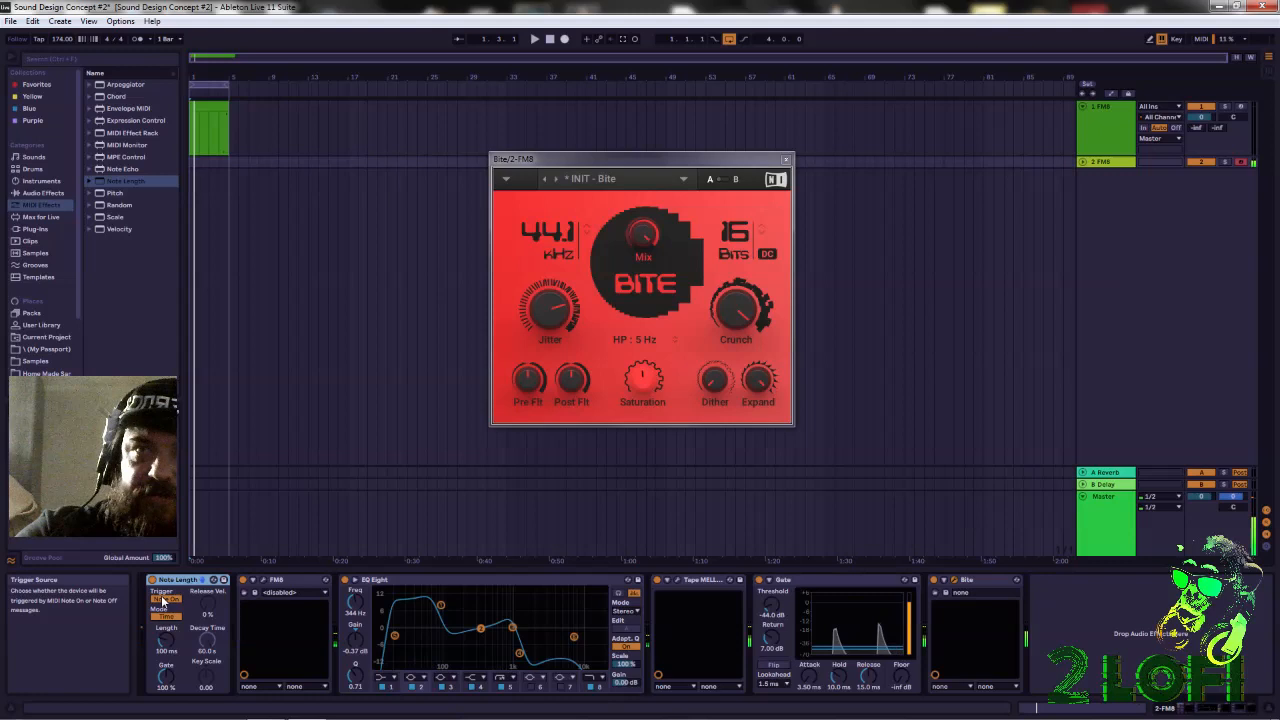
mouse_move(166, 641)
left_mouse_down()
mouse_move(166, 606)
mouse_move(175, 642)
left_mouse_up()
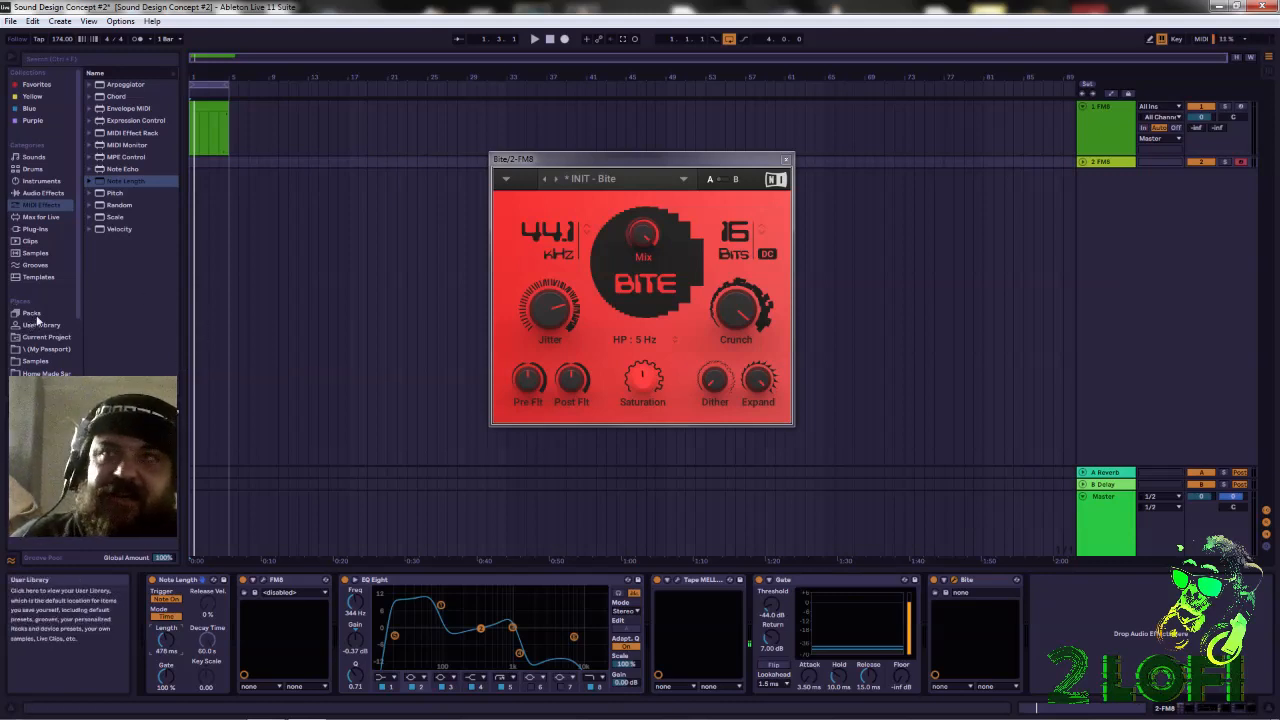
Add the VST plug-in Raum after Bite on the second FM8 track and show its window
left_click(50, 229)
scroll(147, 271, "down", 3)
scroll(147, 271, "down", 7)
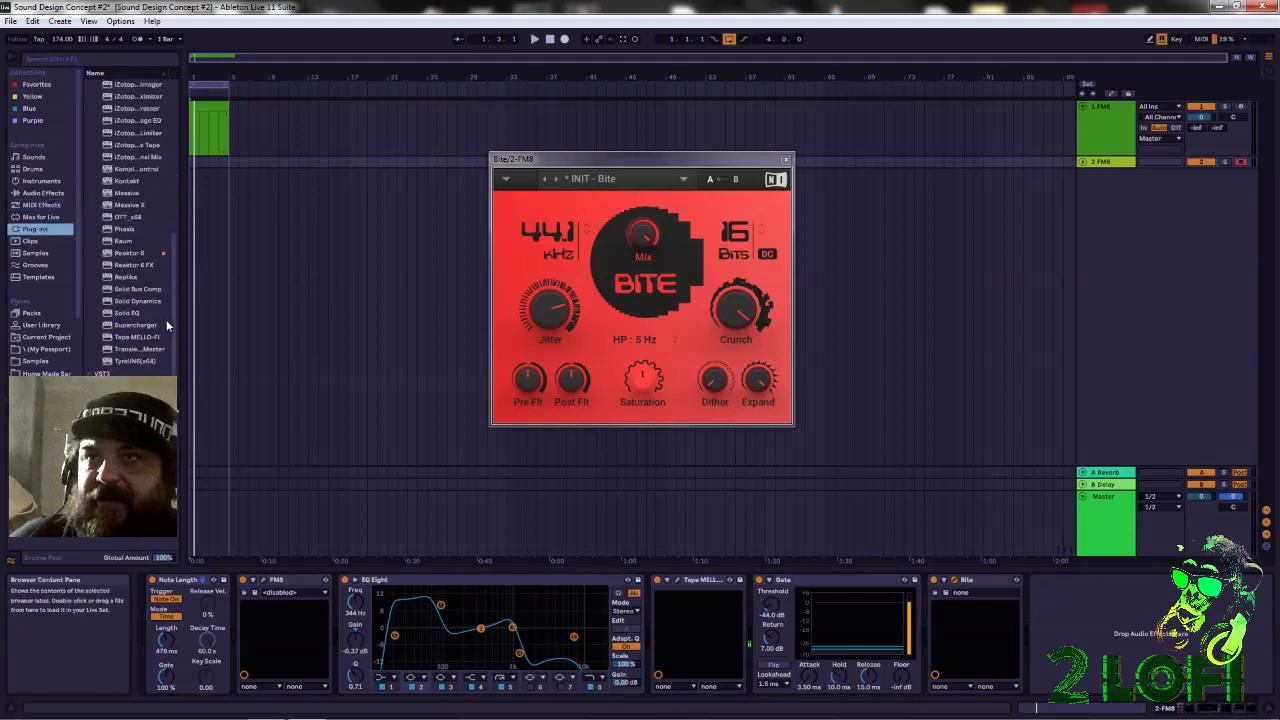
left_click(129, 241)
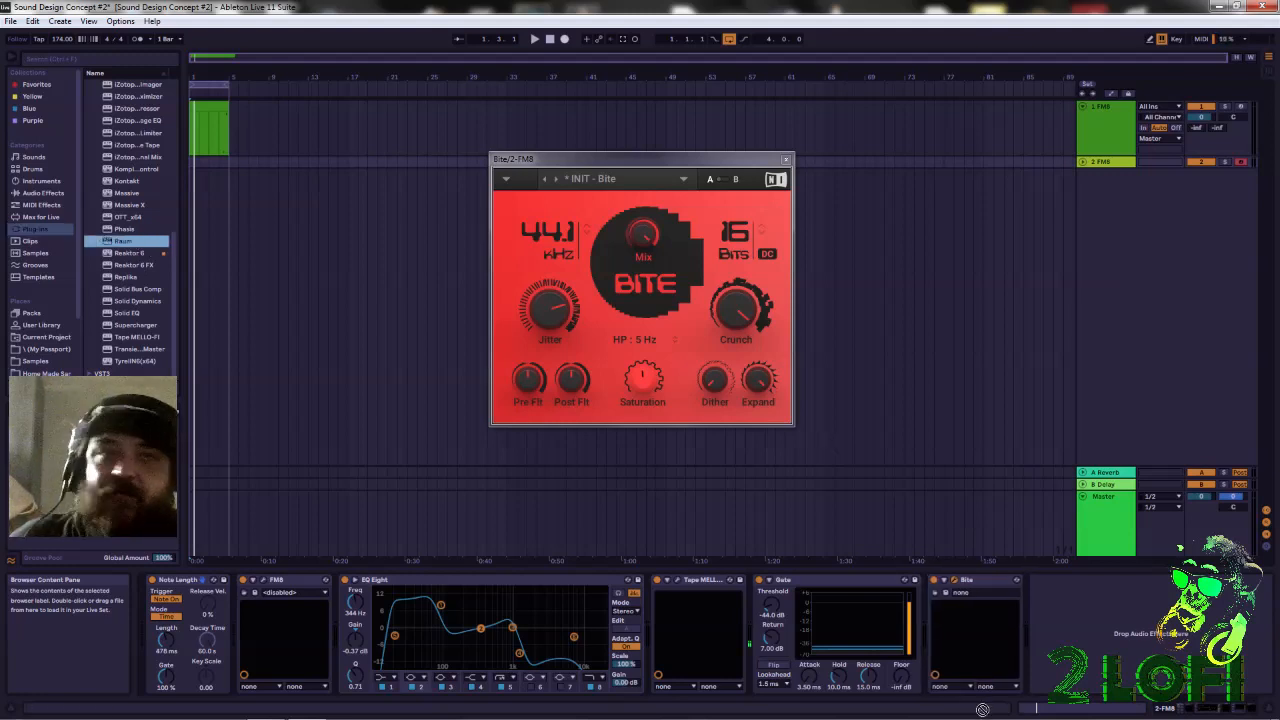
key("shift+Tab")
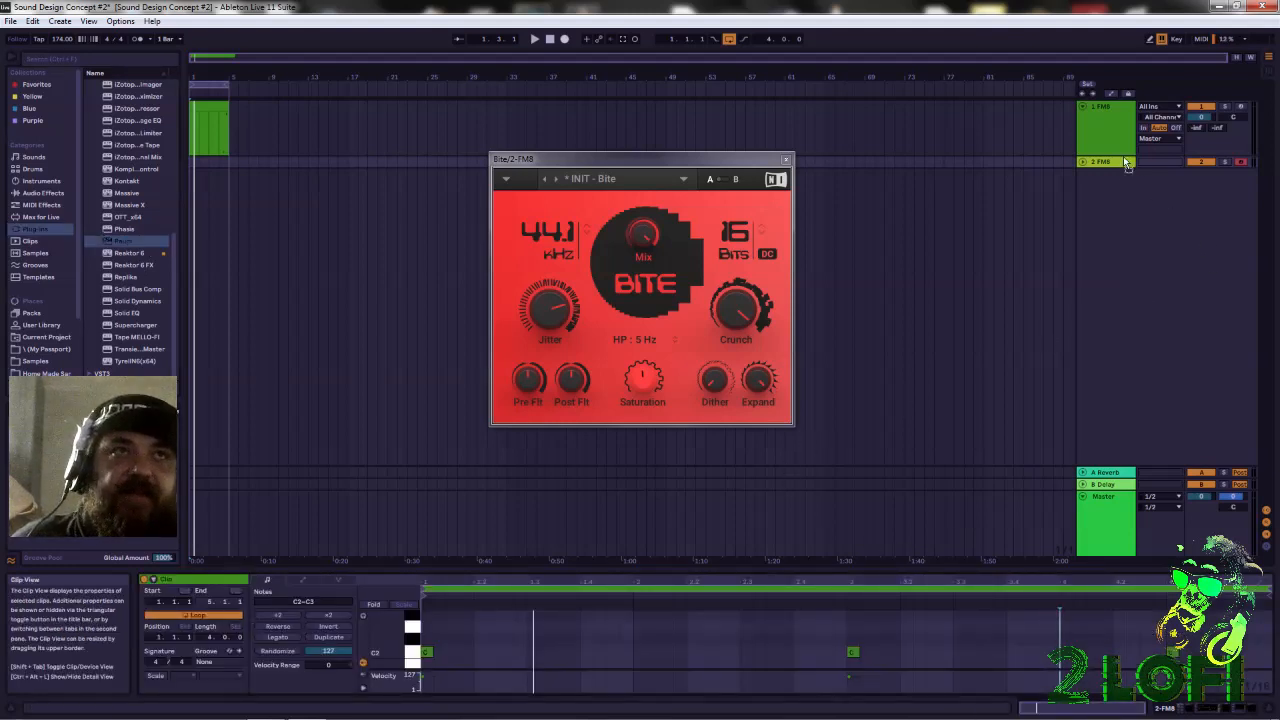
left_click(1118, 162)
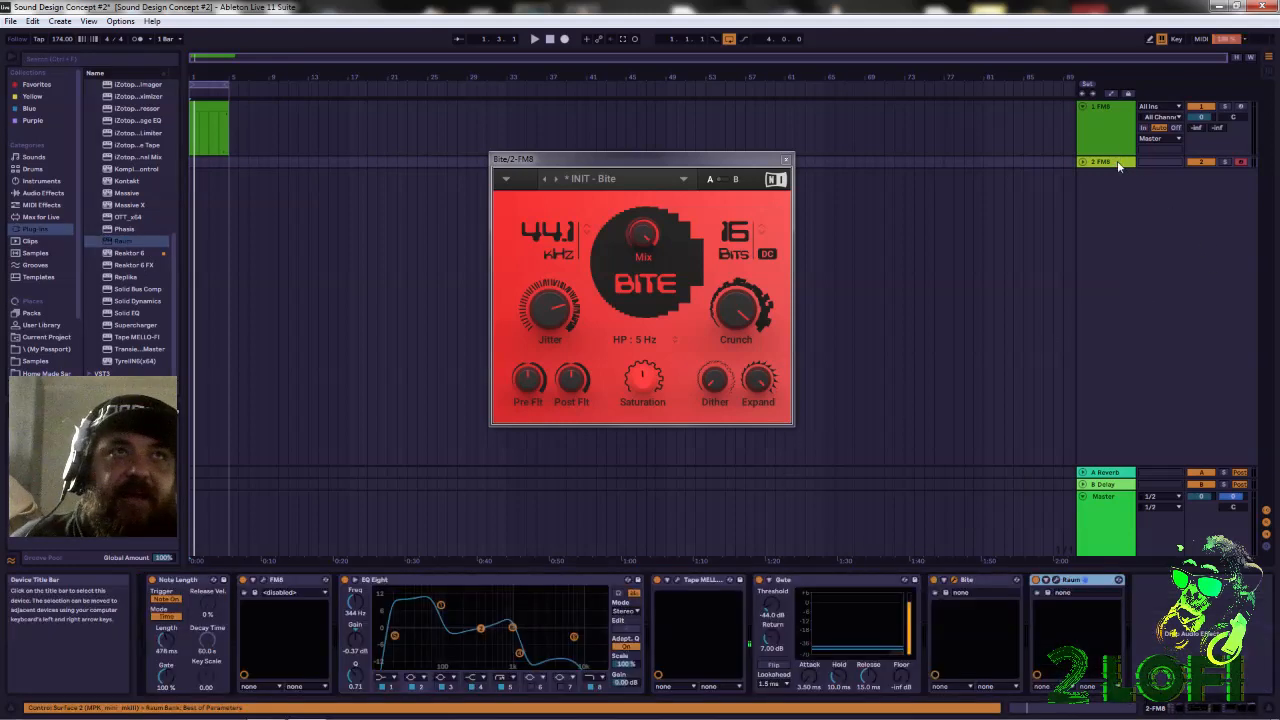
left_click(1057, 581)
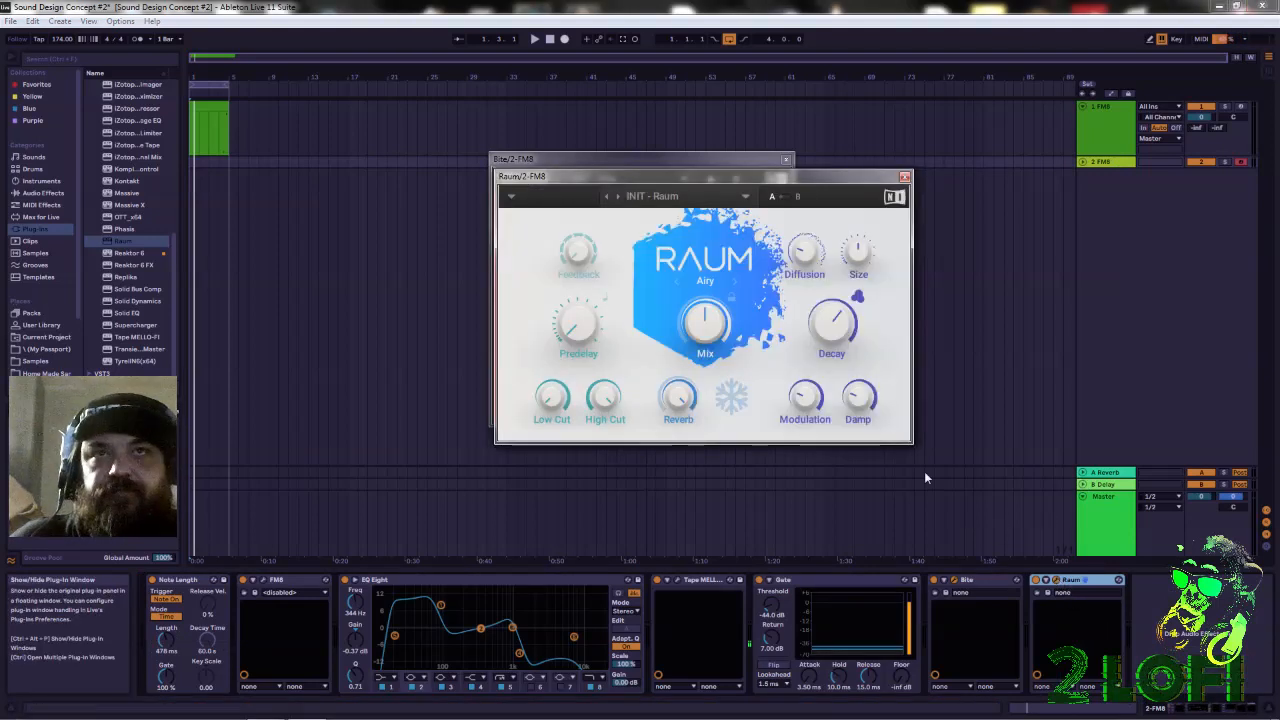
Switch Raum to its Cosmic reverb type and raise Predelay to 1.88 ms
left_click(675, 283)
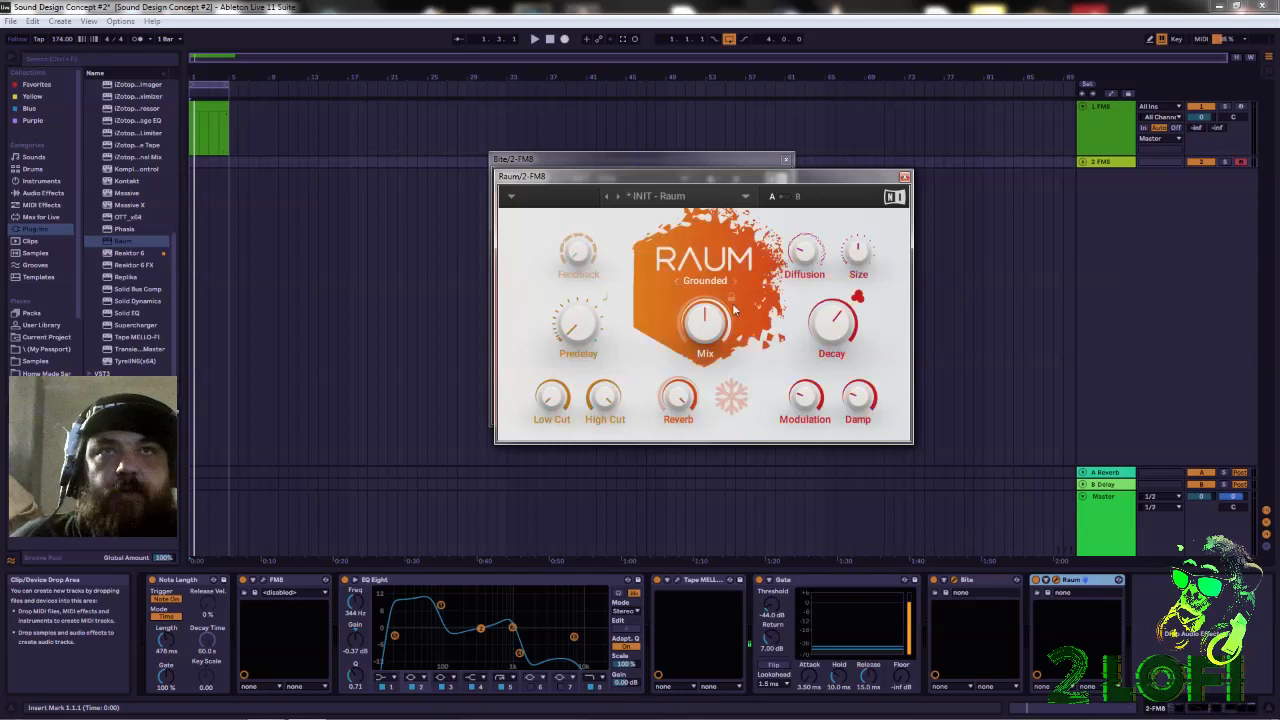
left_click(677, 283)
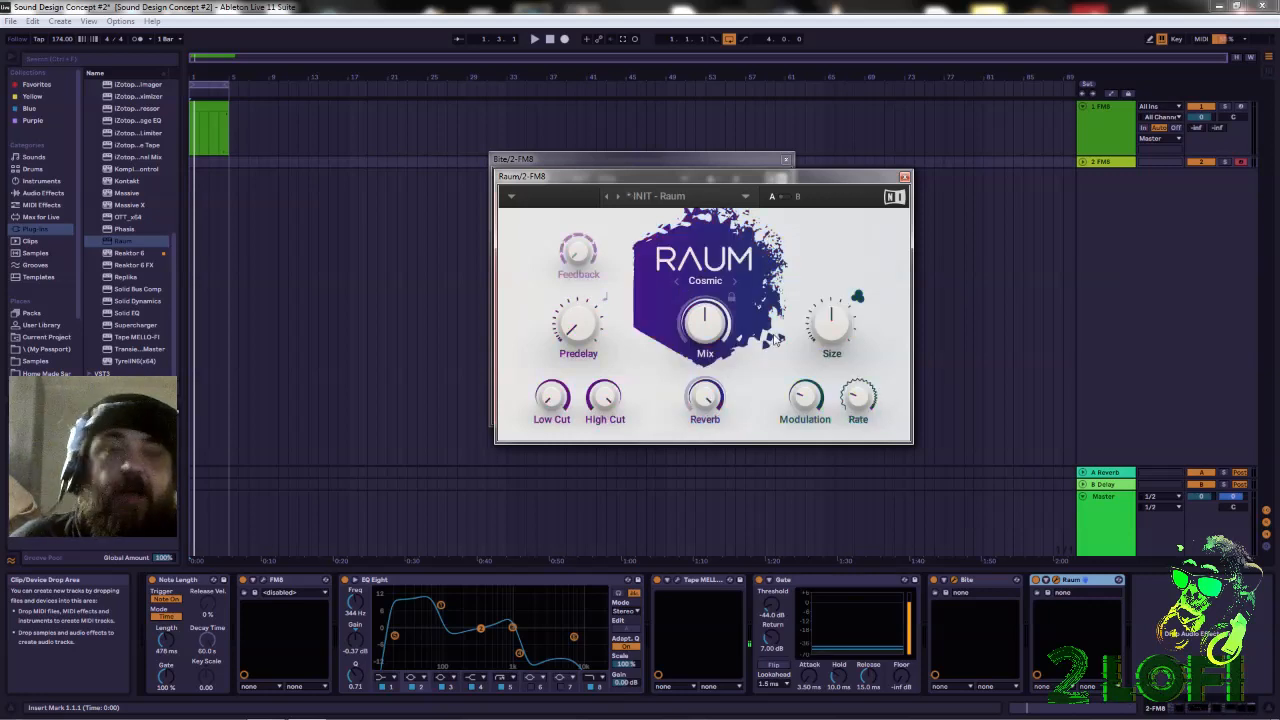
mouse_move(567, 328)
left_click_drag(567, 328, 567, 322)
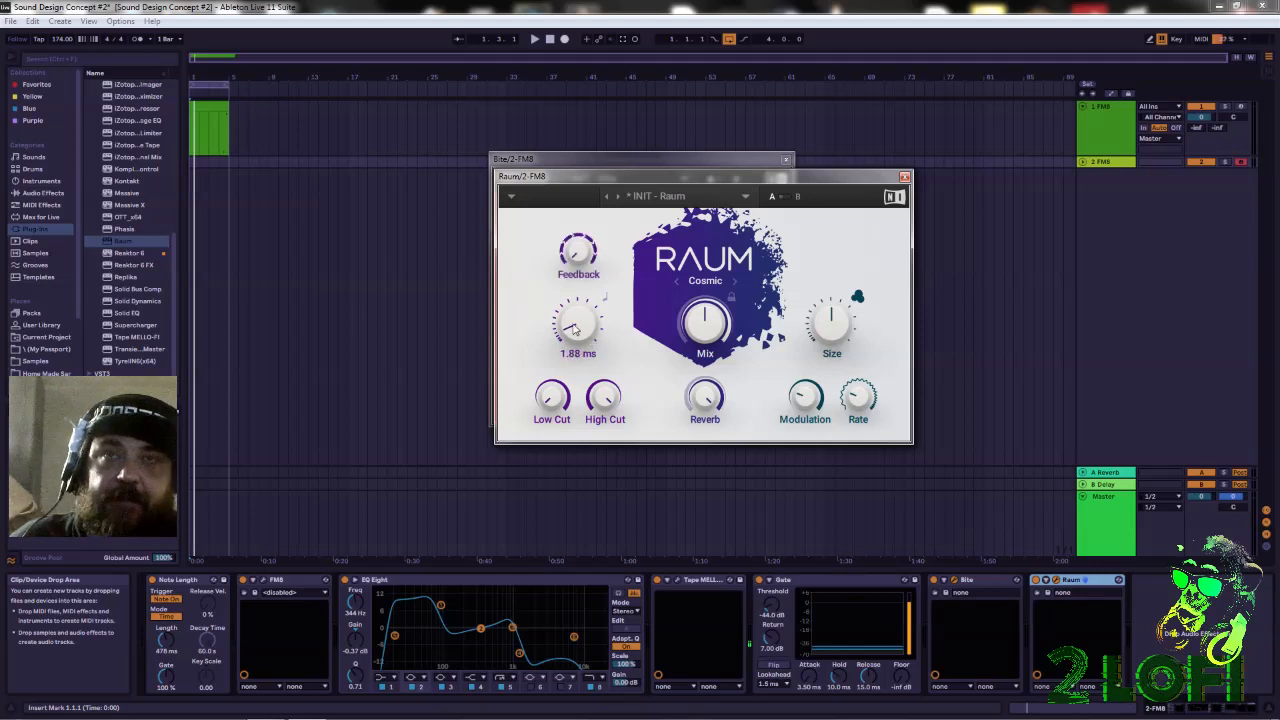
Adjust Raum's Feedback, Predelay and Reverb, set Size to 28 %, and bring Mix to roughly one quarter
mouse_move(830, 318)
left_click_drag(707, 385, 707, 378)
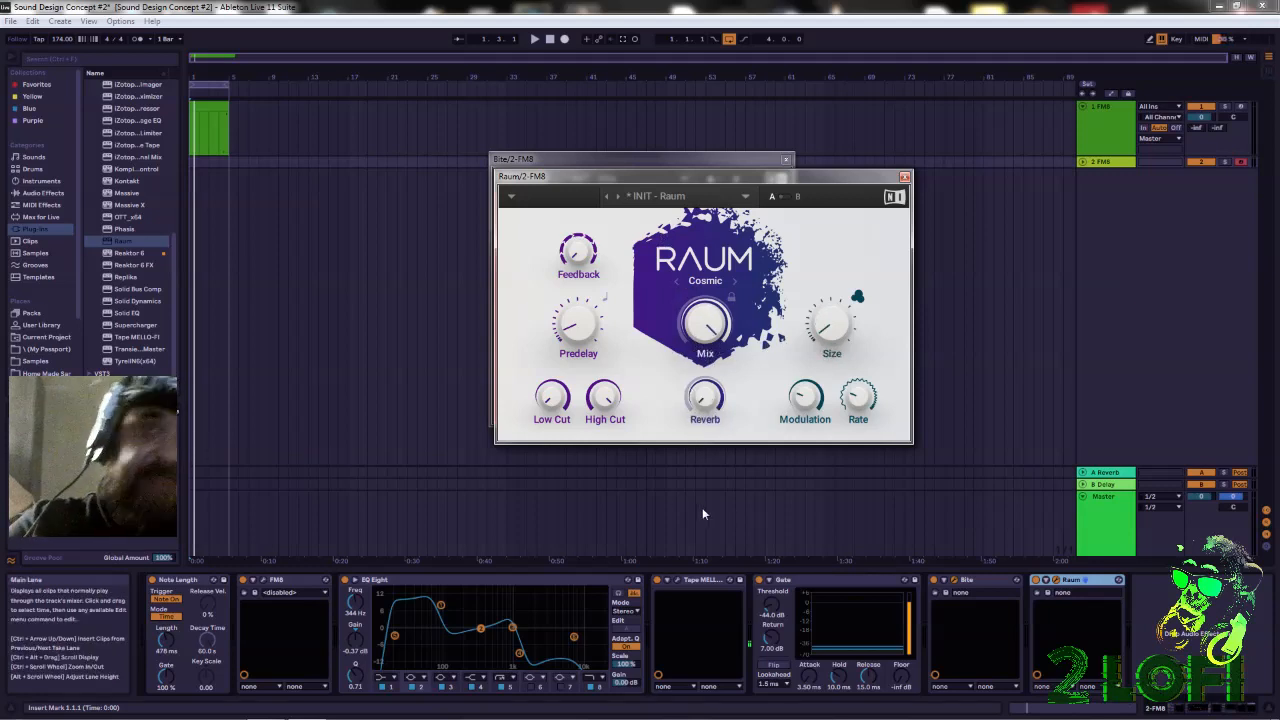
mouse_move(579, 350)
left_mouse_down()
mouse_move(579, 318)
mouse_move(579, 346)
left_mouse_up()
left_click_drag(577, 250, 577, 240)
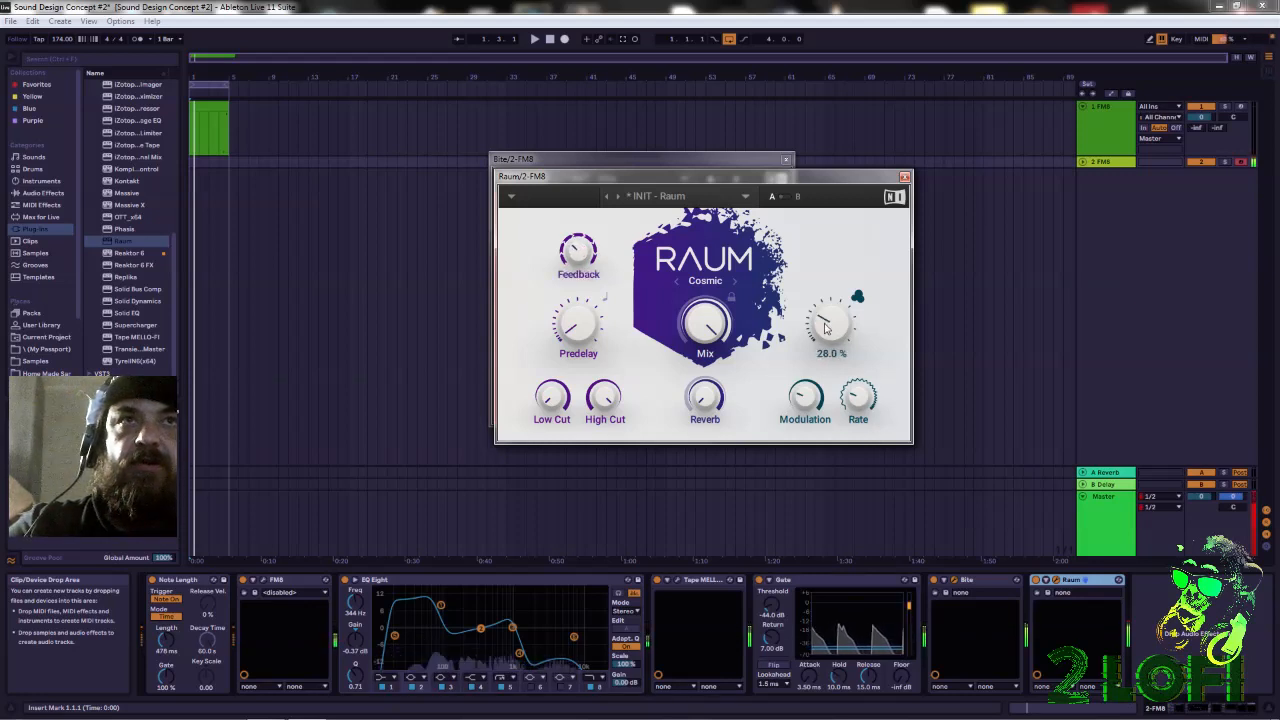
left_click_drag(705, 322, 705, 326)
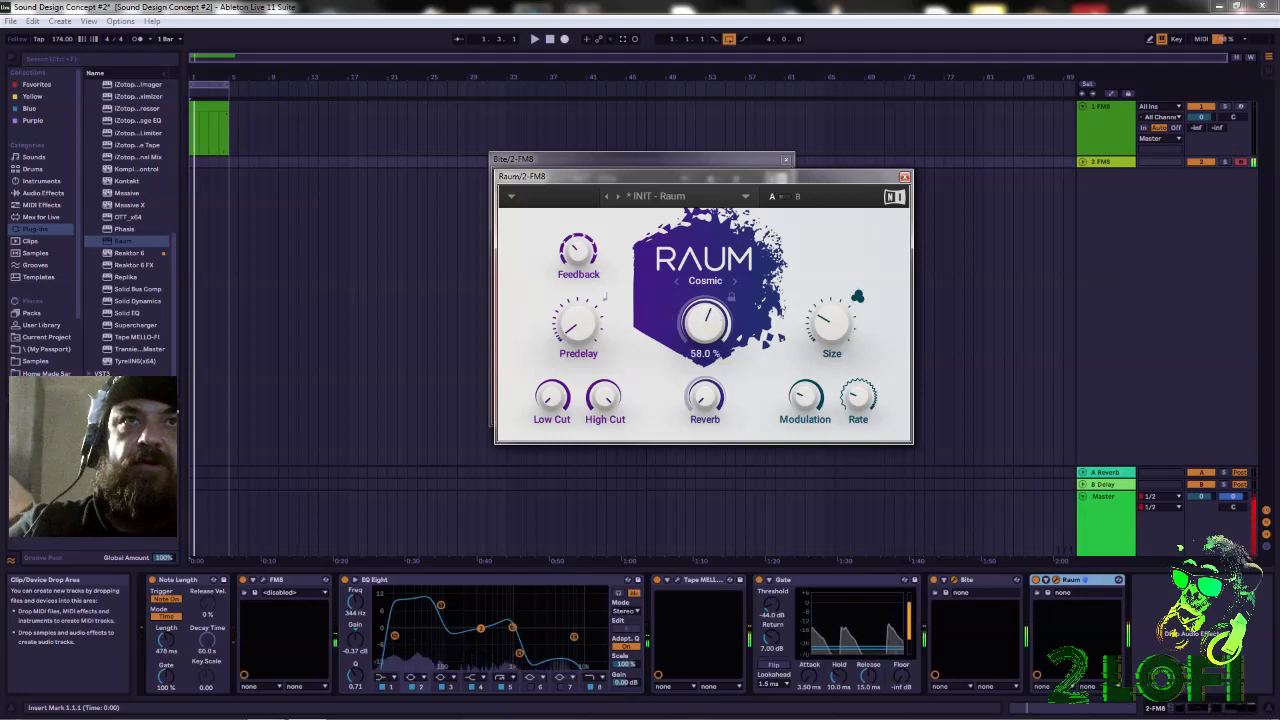
mouse_move(705, 322)
left_mouse_down()
mouse_move(705, 300)
mouse_move(703, 341)
left_mouse_up()
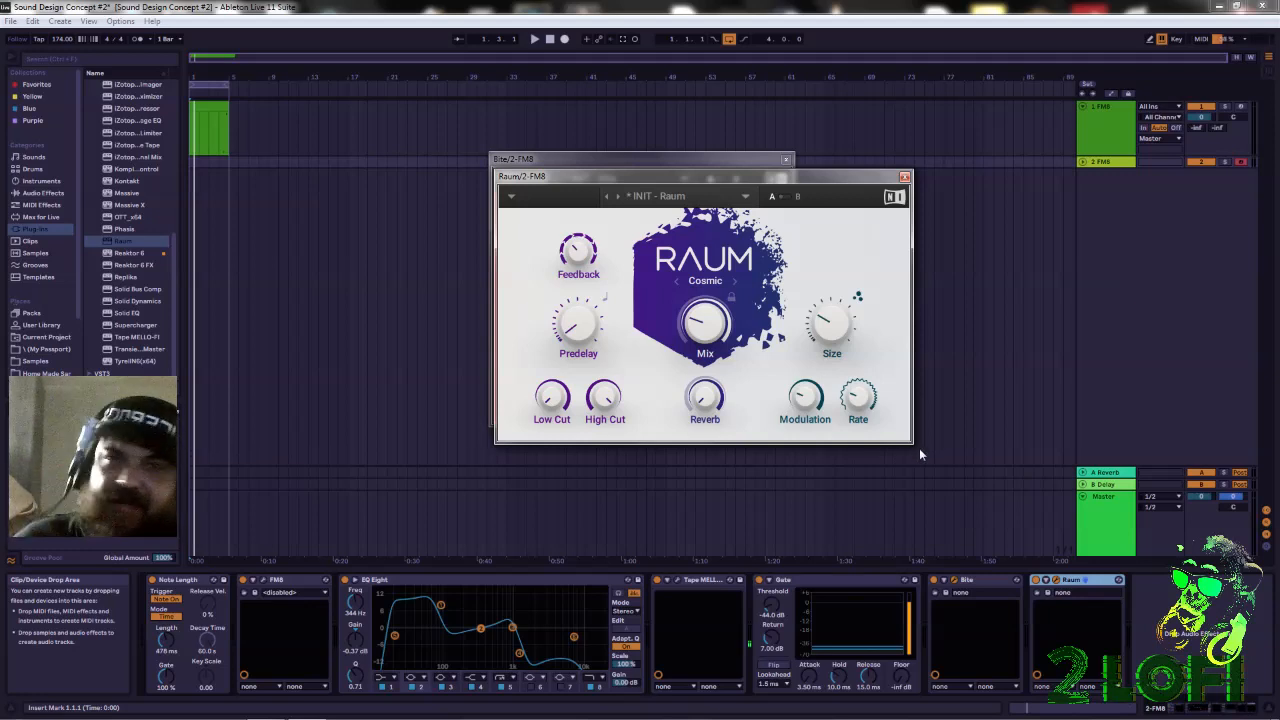
Raise Raum's Predelay to just under its midpoint and bring its Feedback to 38 %
mouse_move(851, 418)
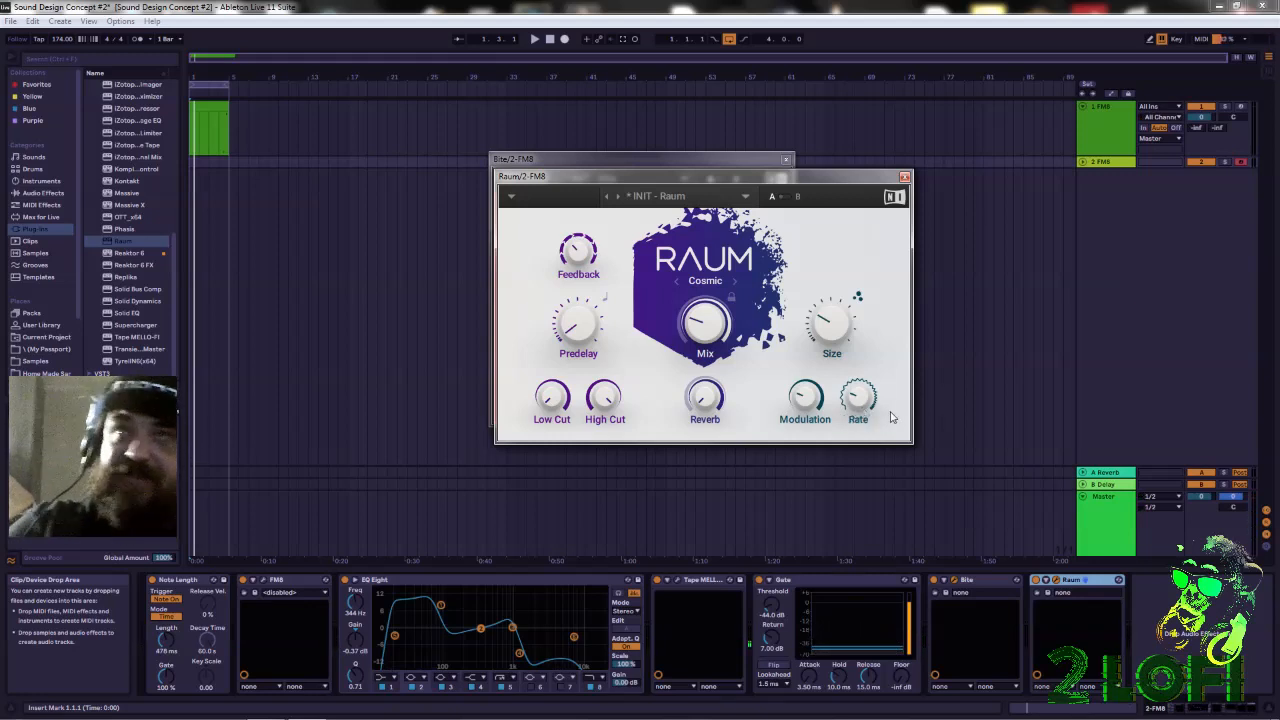
mouse_move(802, 402)
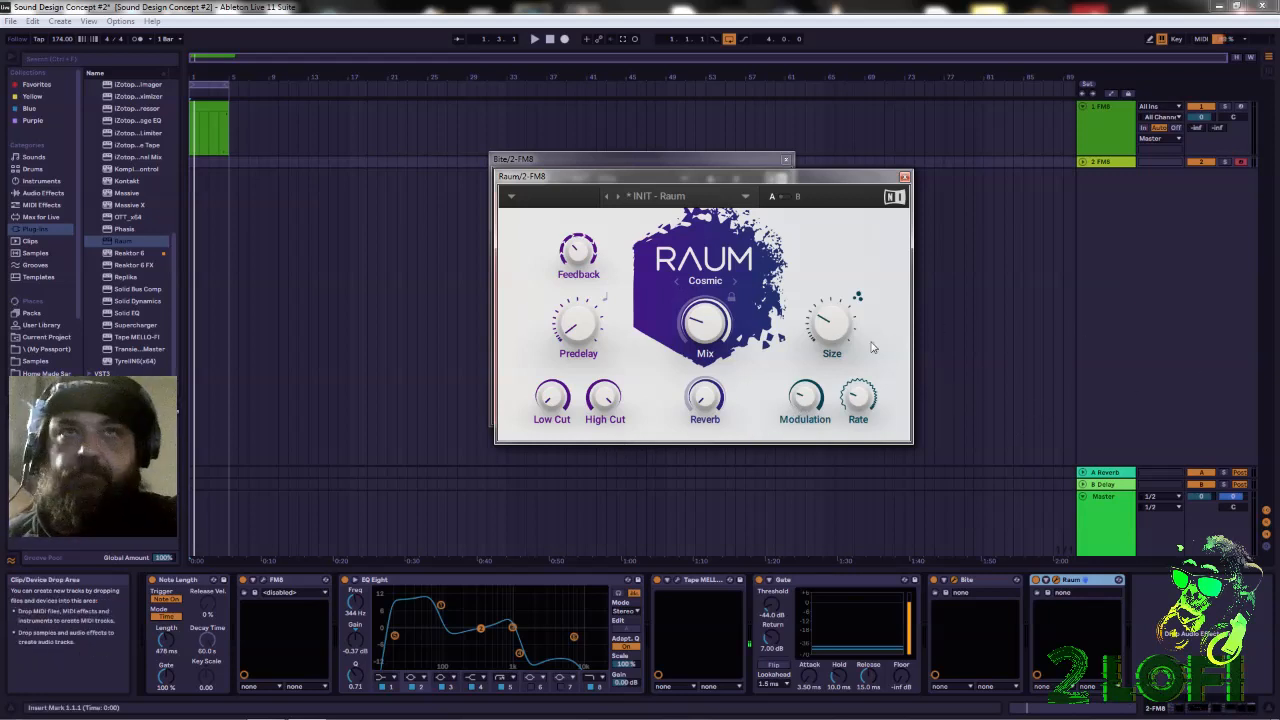
mouse_move(588, 338)
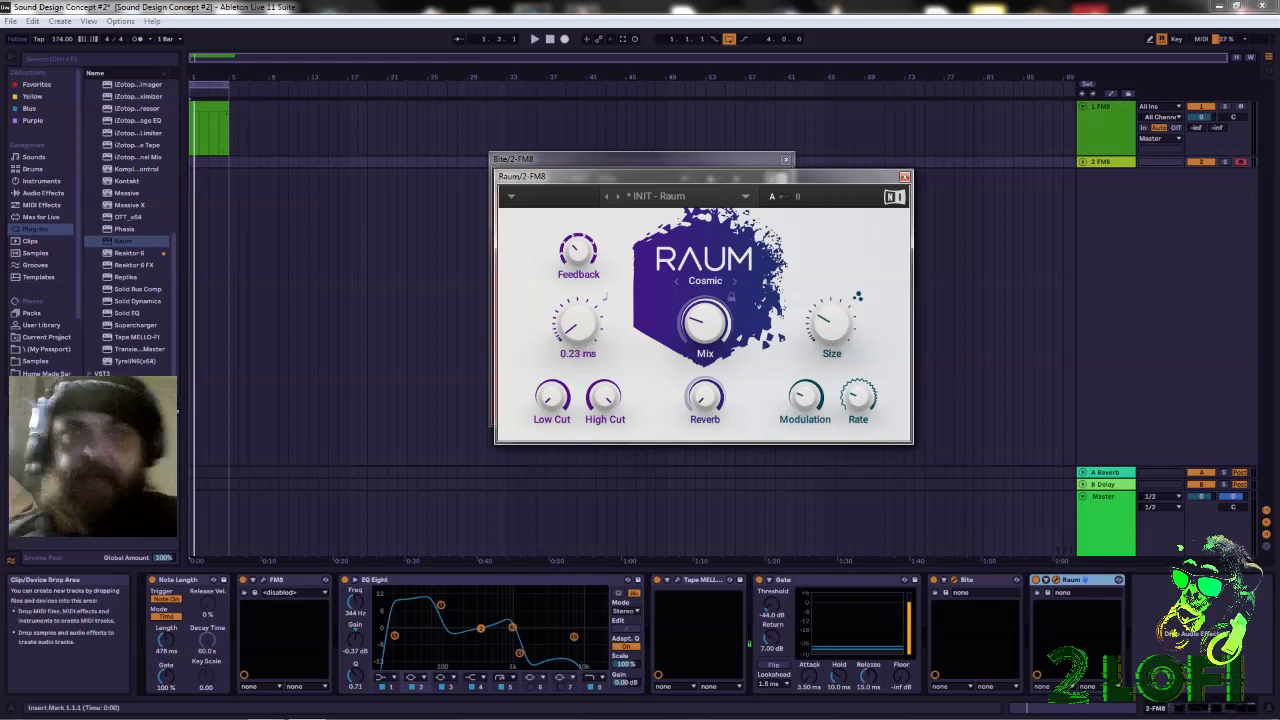
left_click_drag(580, 326, 580, 288)
mouse_move(580, 262)
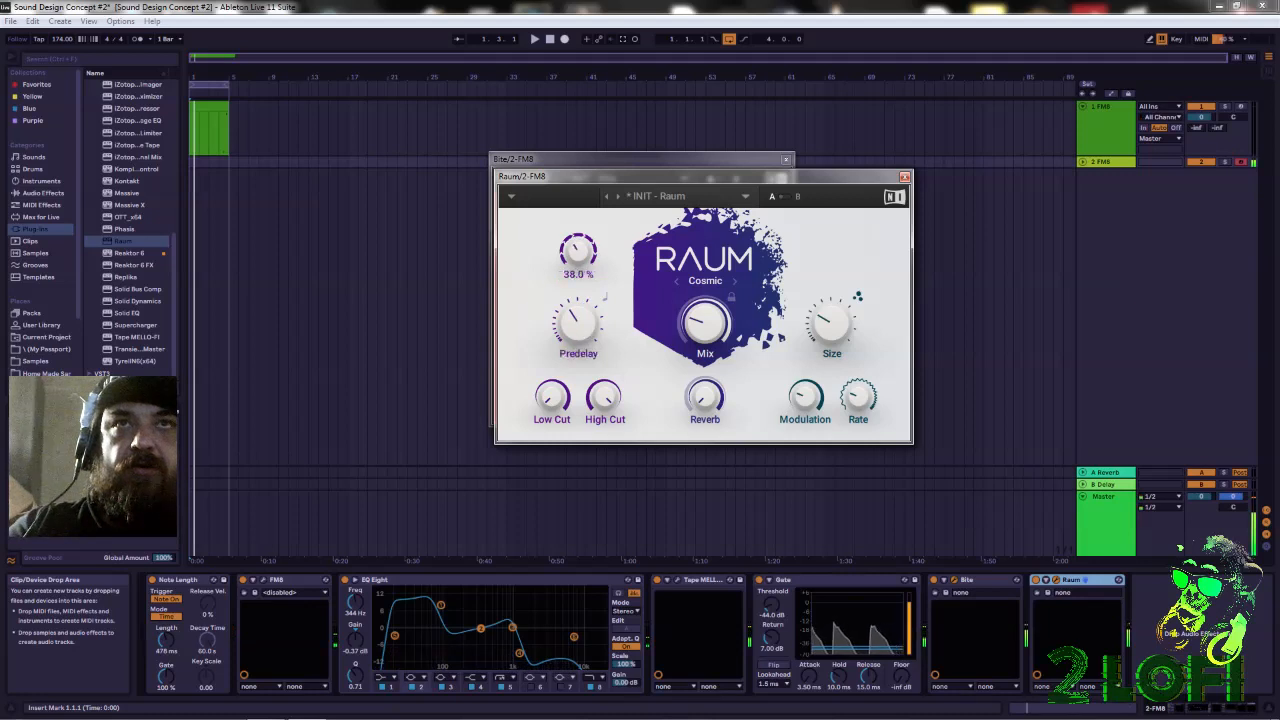
Sweep Raum's Predelay between 0.80 ms and 33 ms and raise its Feedback close to maximum
mouse_move(578, 332)
left_click_drag(578, 332, 578, 342)
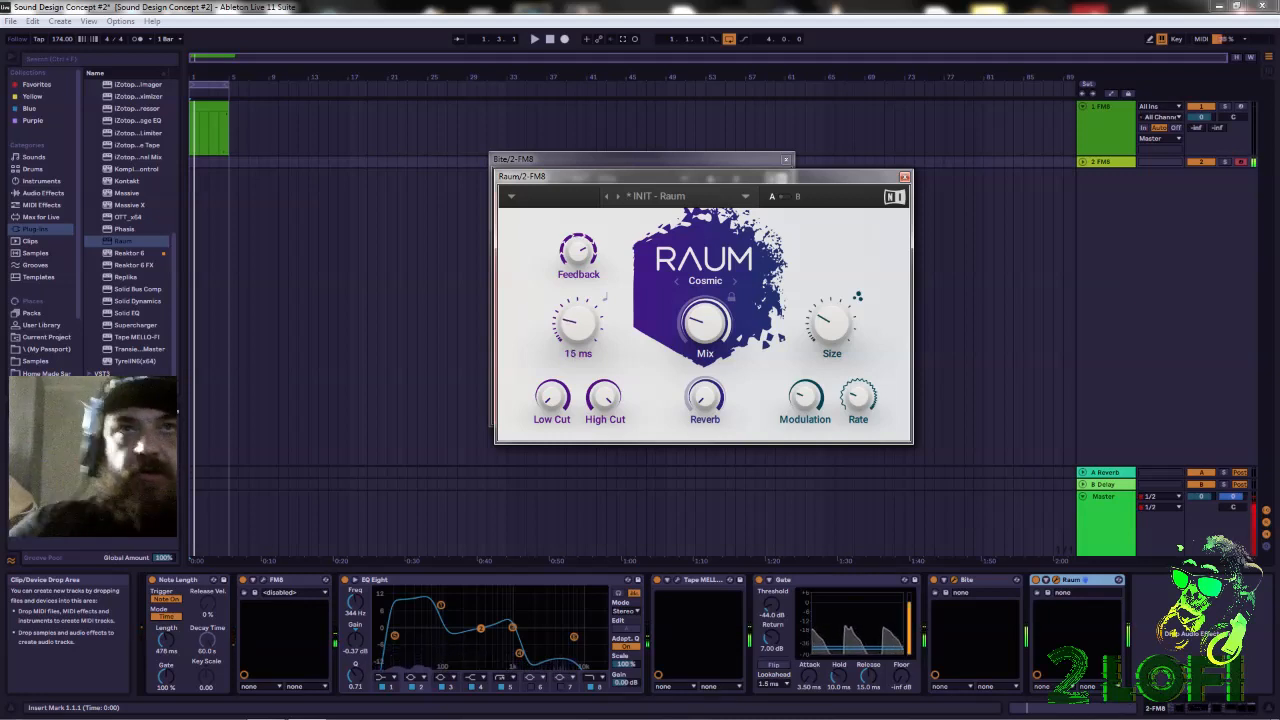
left_click_drag(578, 342, 576, 332)
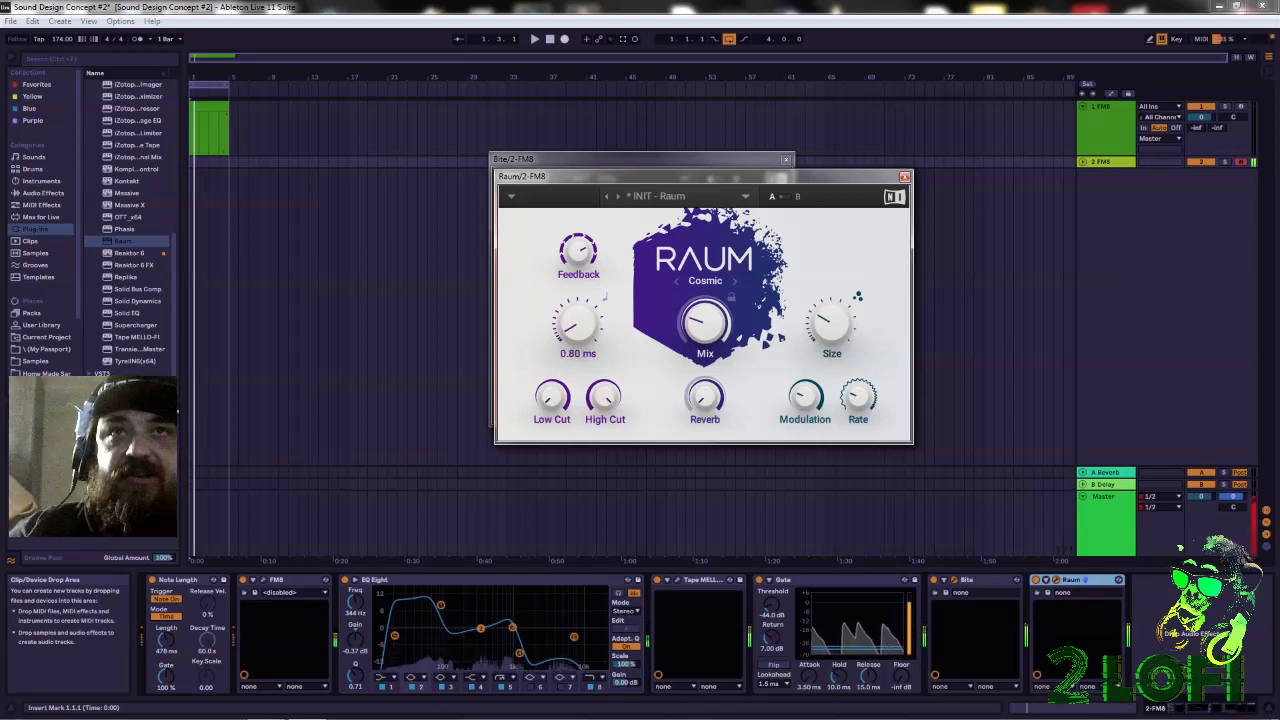
left_click_drag(576, 332, 576, 322)
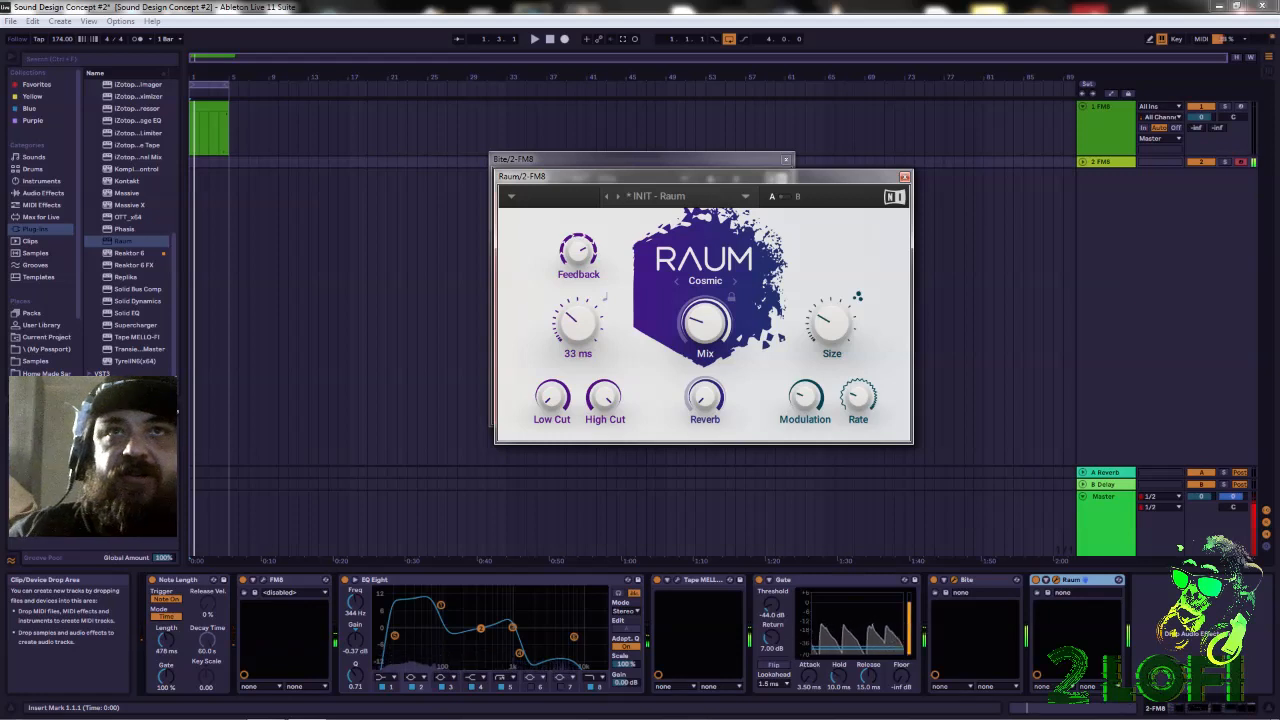
left_click_drag(580, 254, 580, 248)
Set Raum's Mix to 100 % and Size to 9.5 %, raise Modulation and Rate, and lower Predelay slightly
left_click_drag(830, 322, 830, 344)
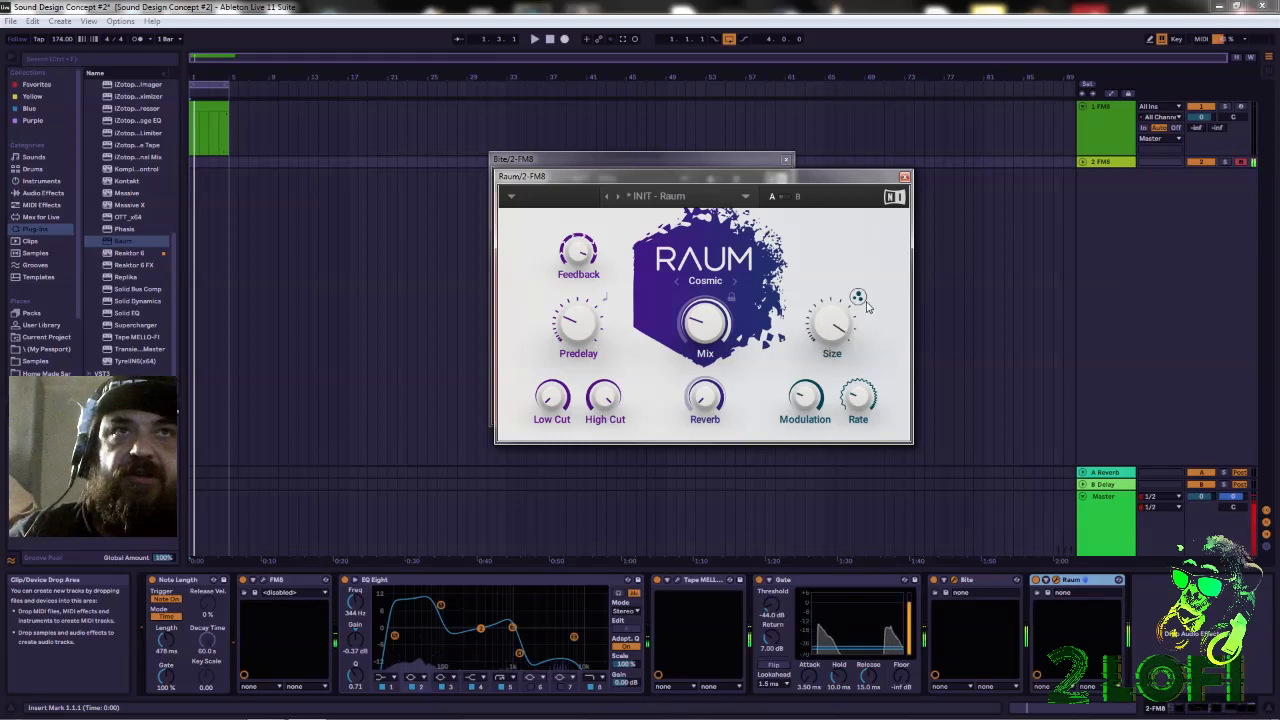
left_click_drag(833, 333, 833, 270)
left_click_drag(833, 330, 833, 334)
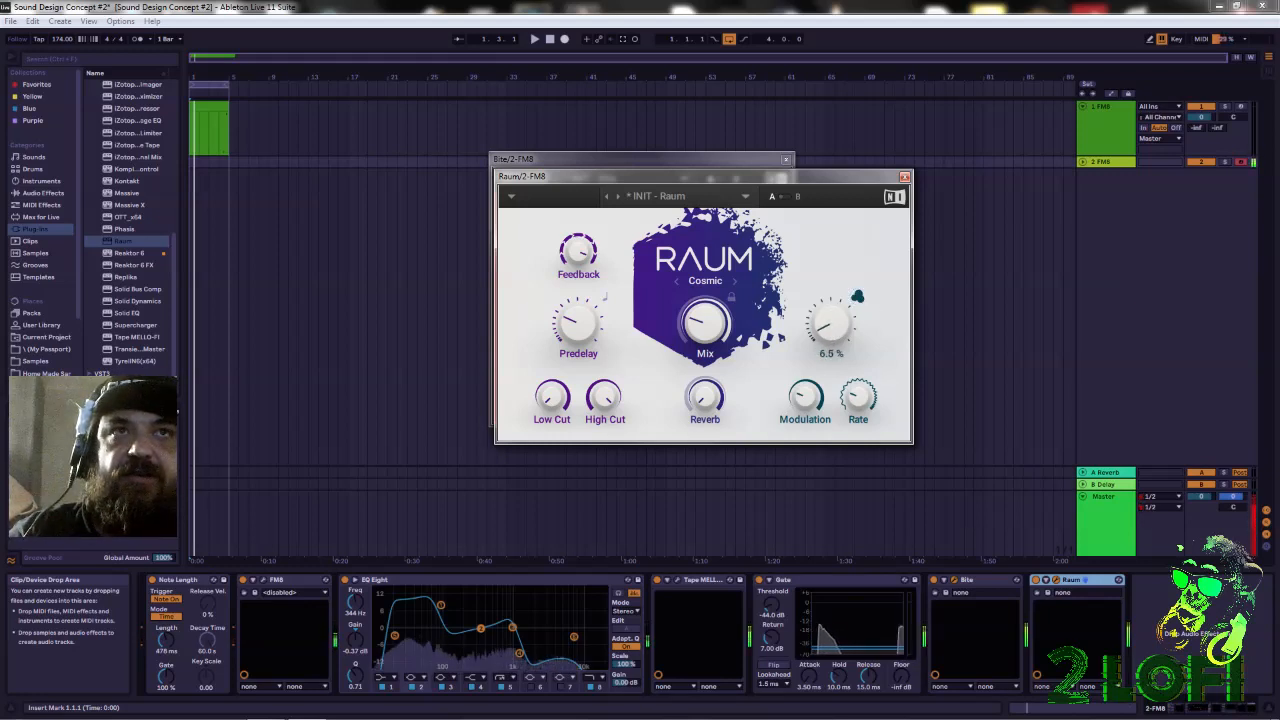
left_click_drag(817, 423, 758, 263)
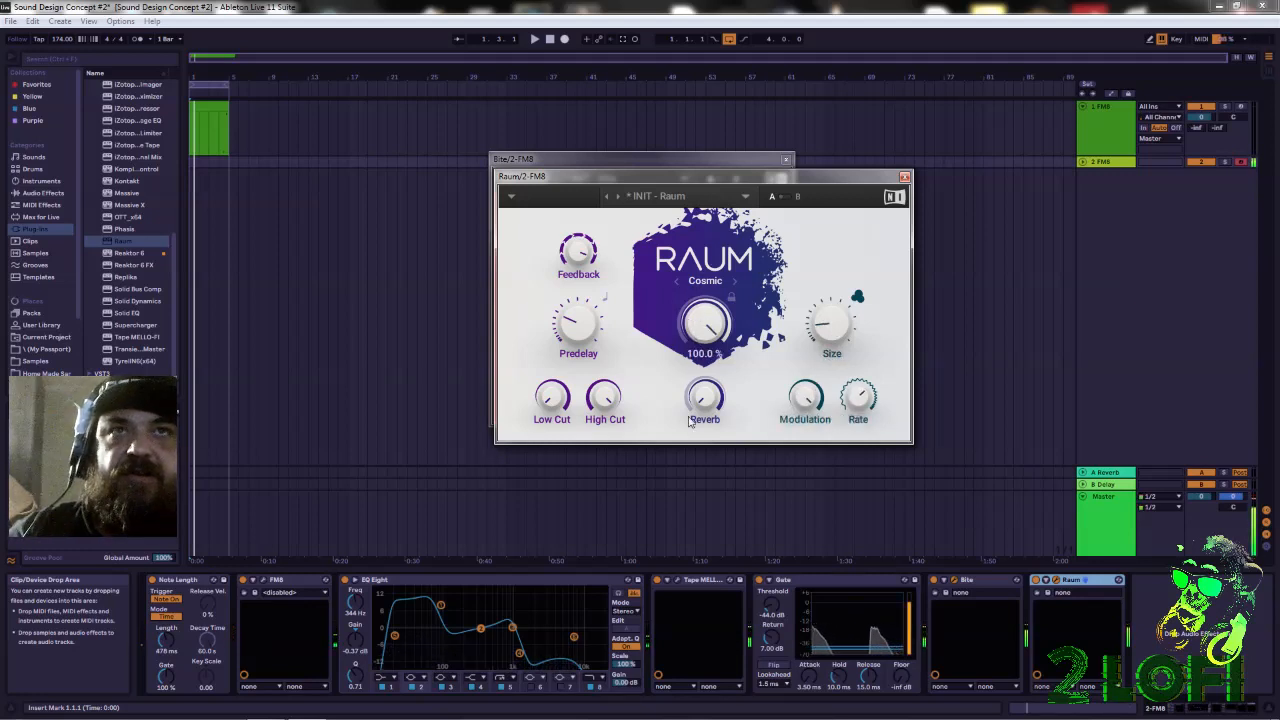
left_click_drag(831, 323, 831, 378)
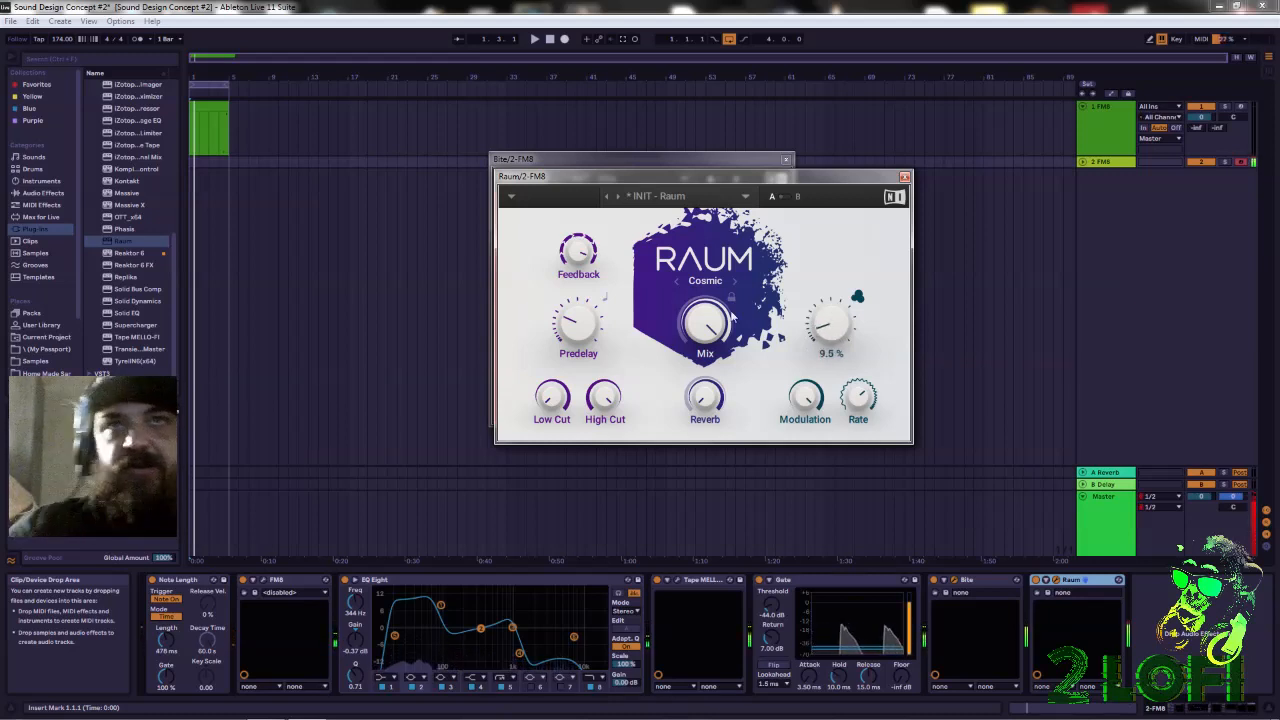
left_click_drag(569, 327, 569, 333)
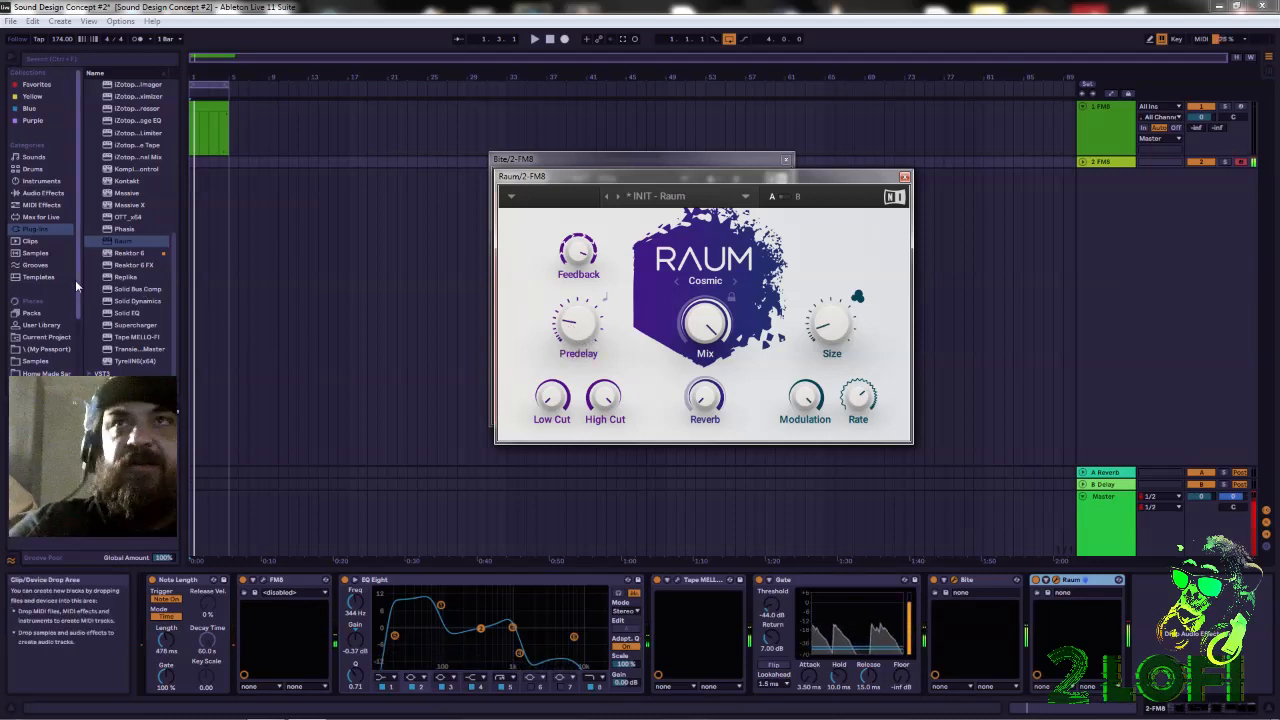
Add the Spectrum device from the audio effect utilities after Raum on the second FM8 track
left_click_drag(76, 227, 70, 312)
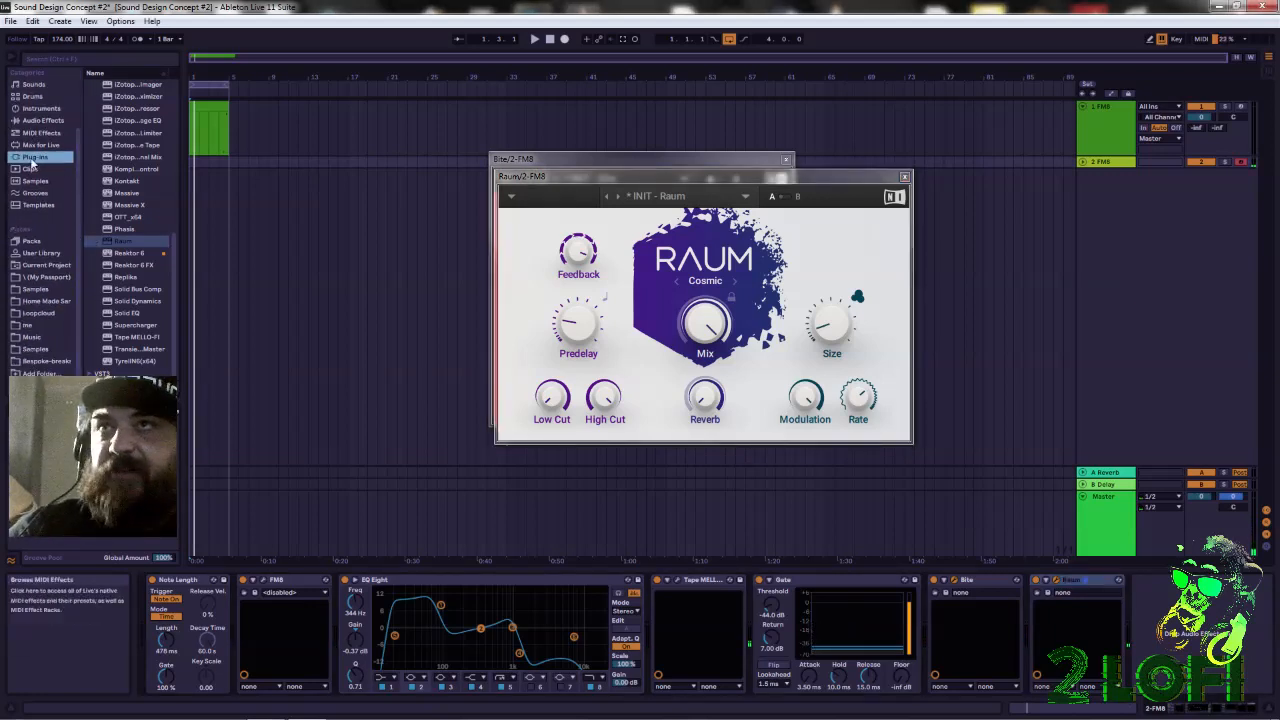
scroll(29, 150, "up", 2)
scroll(29, 143, "up", 2)
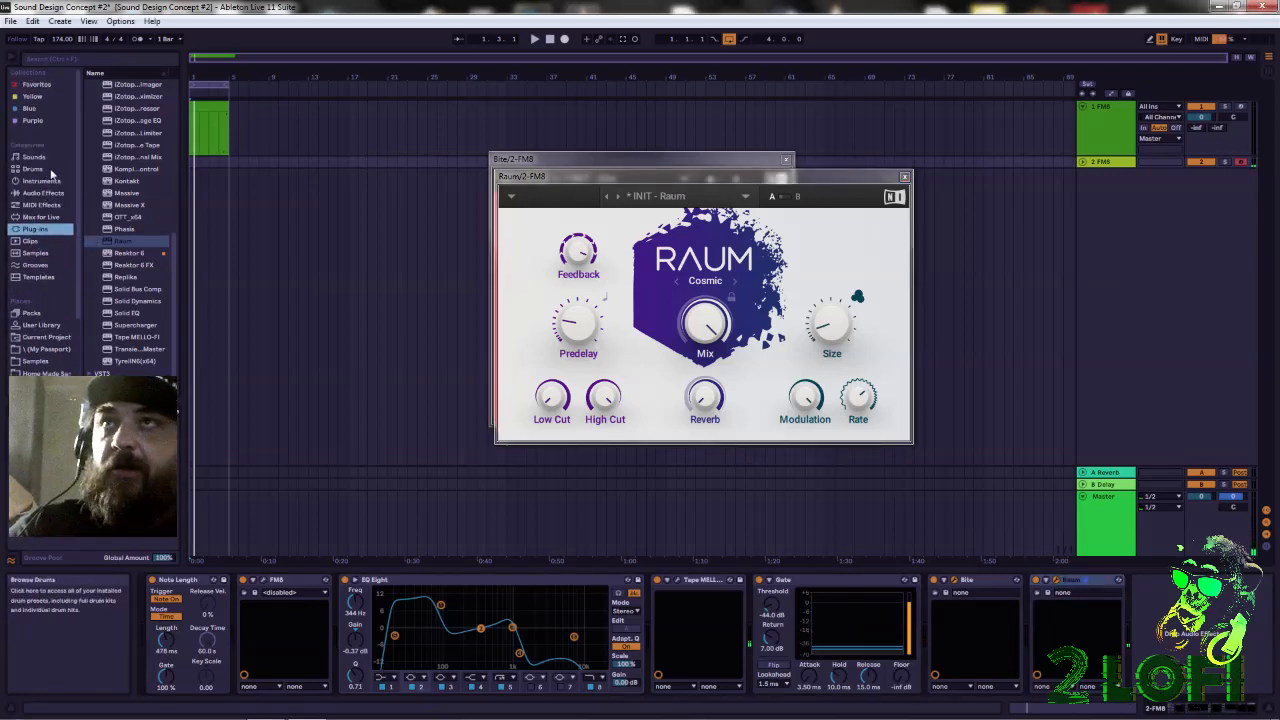
left_click(44, 181)
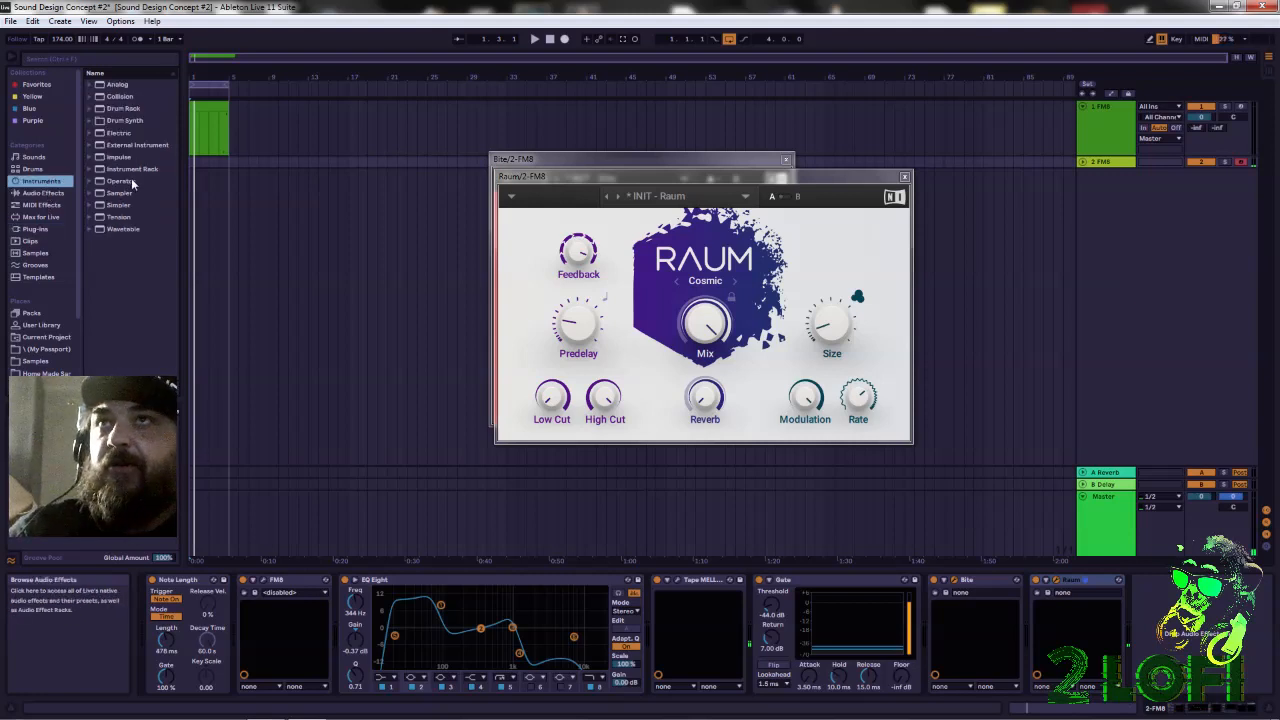
left_click(52, 193)
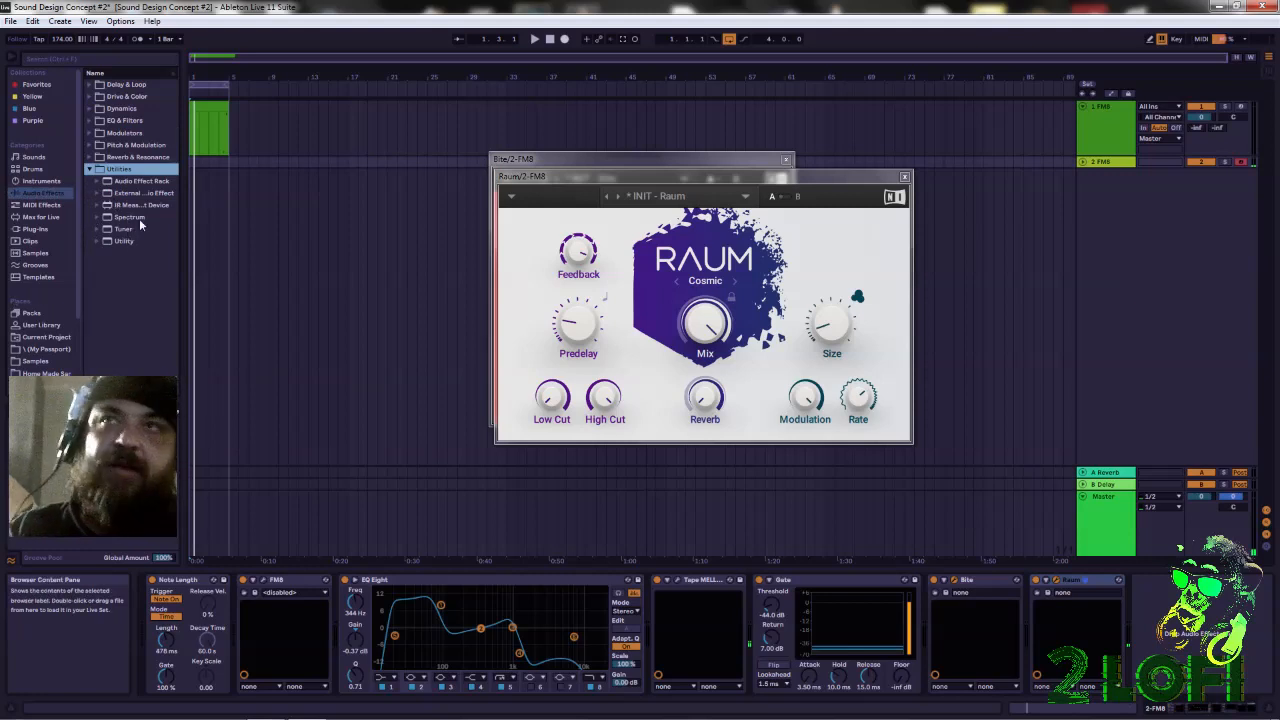
left_click(135, 217)
left_click_drag(1180, 648, 1180, 648)
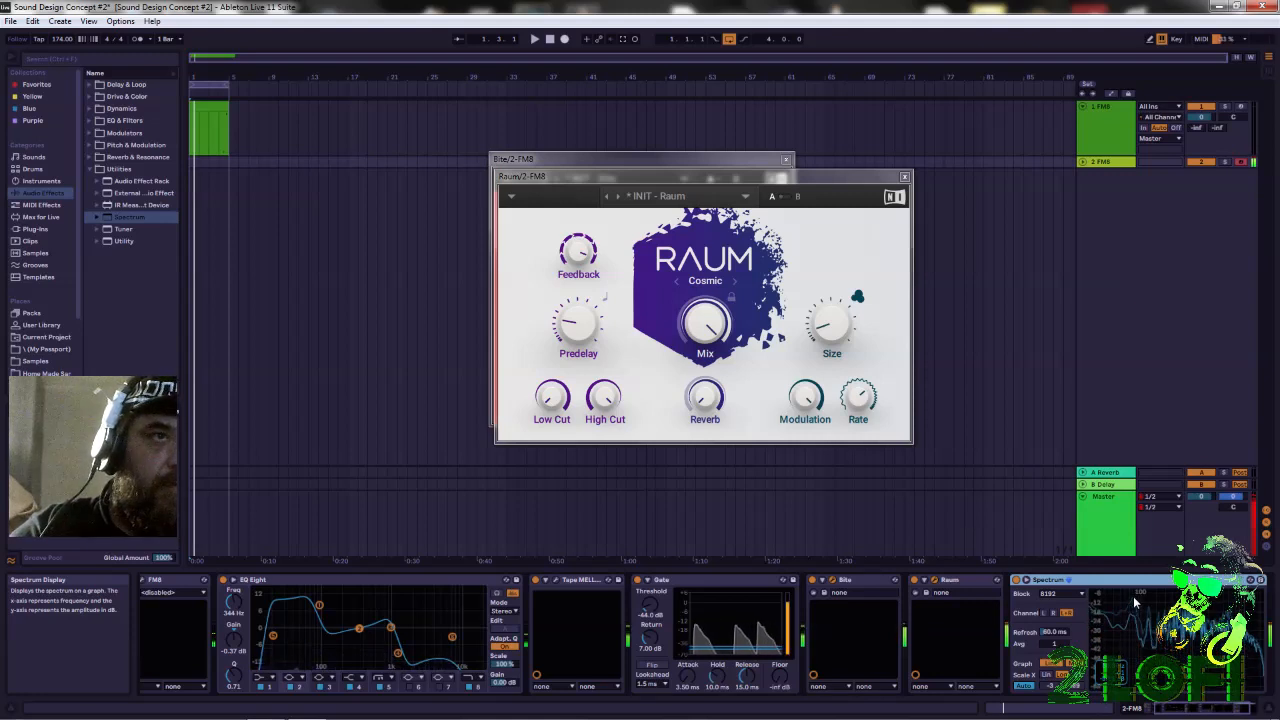
Set Raum's Feedback to 88 % and remove the Spectrum device from the chain
left_click(576, 323)
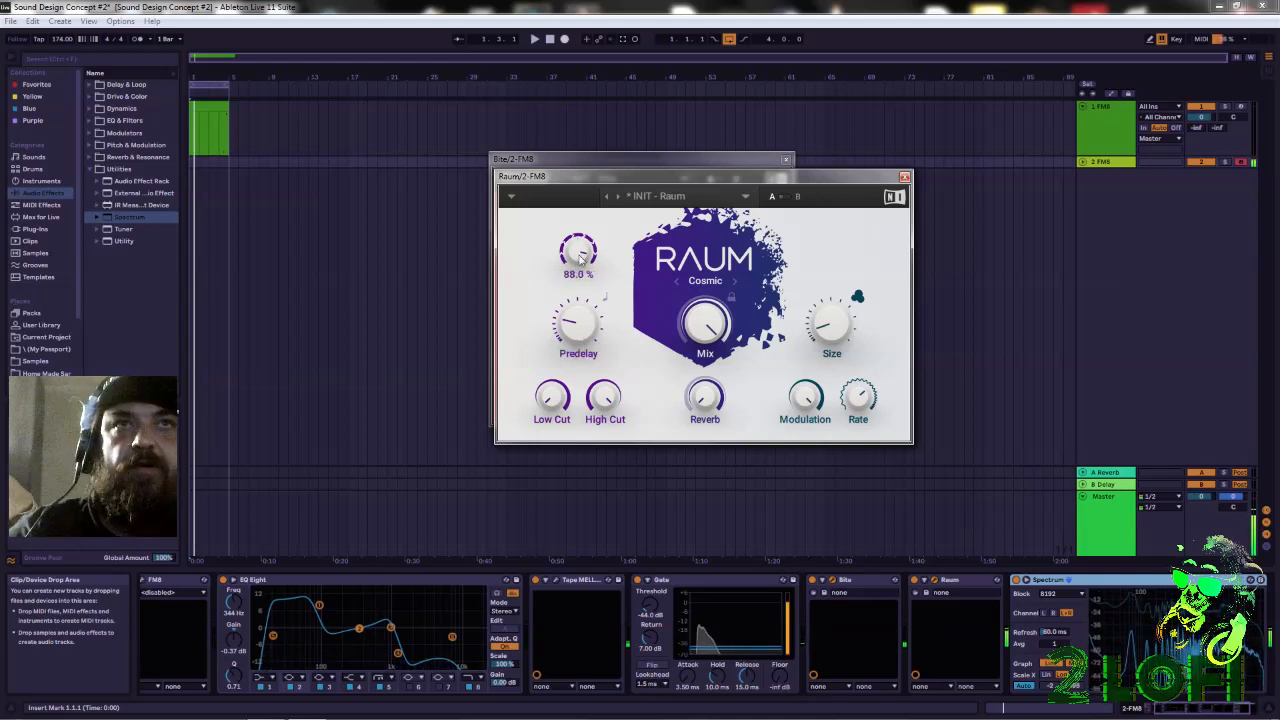
scroll(582, 256, "down", 1)
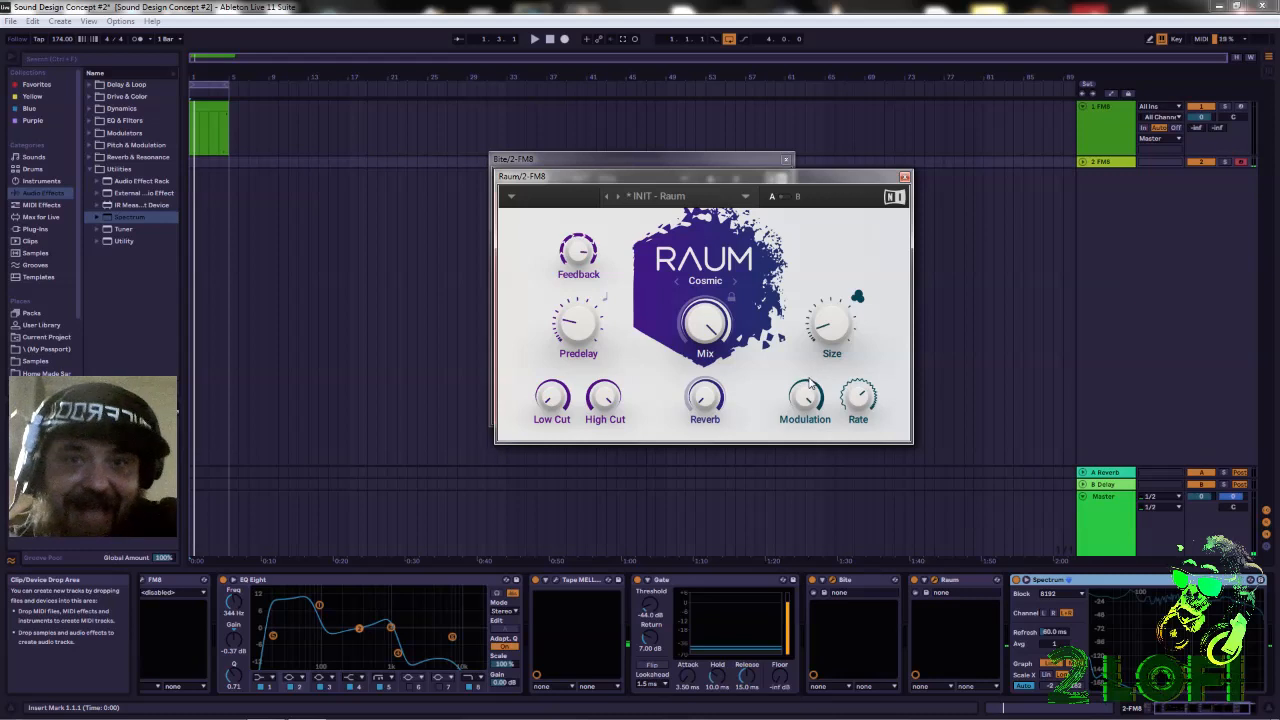
mouse_move(810, 398)
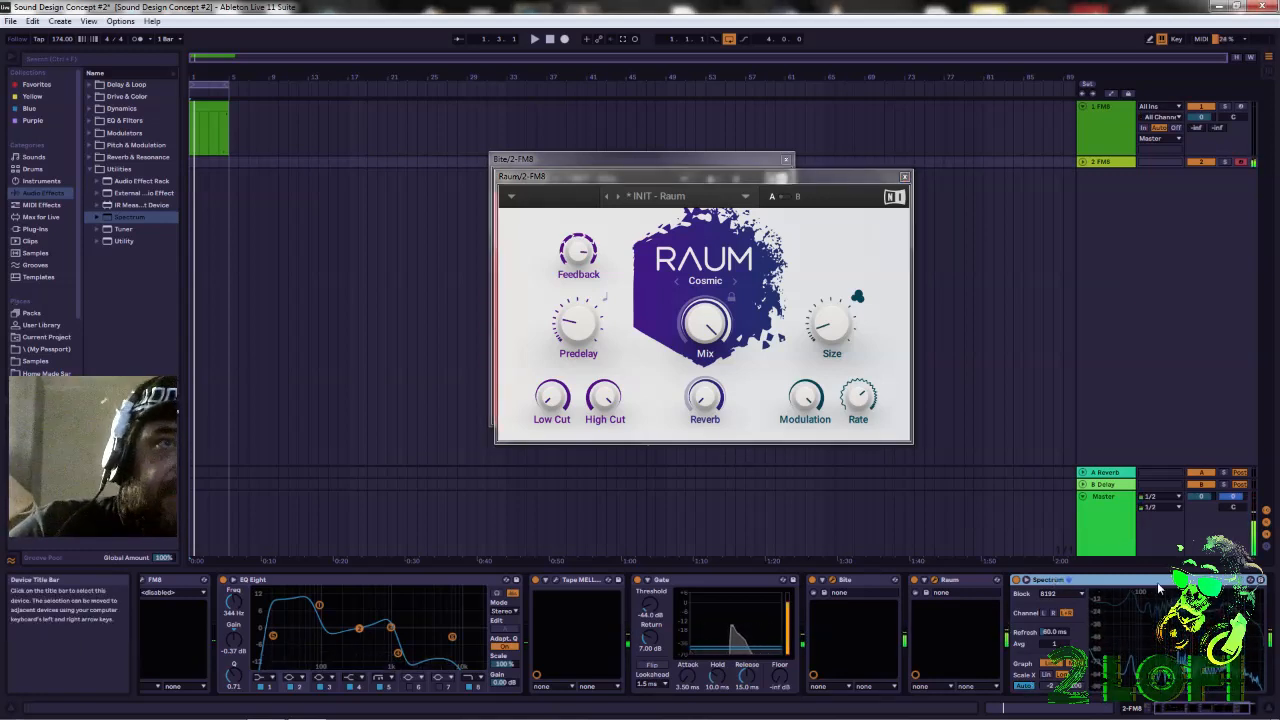
key("Delete")
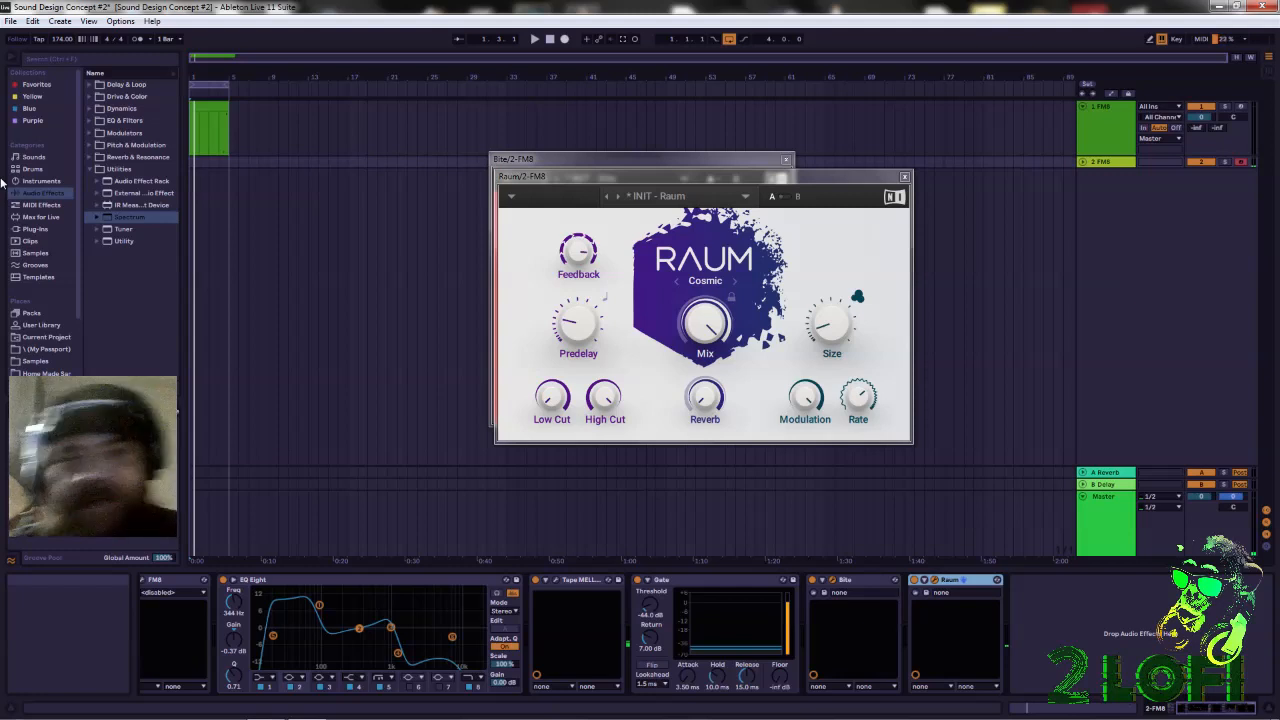
Add the Phasis plug-in after Raum on the second FM8 track and close its window
left_click(35, 229)
scroll(137, 276, "down", 5)
scroll(137, 276, "up", 3)
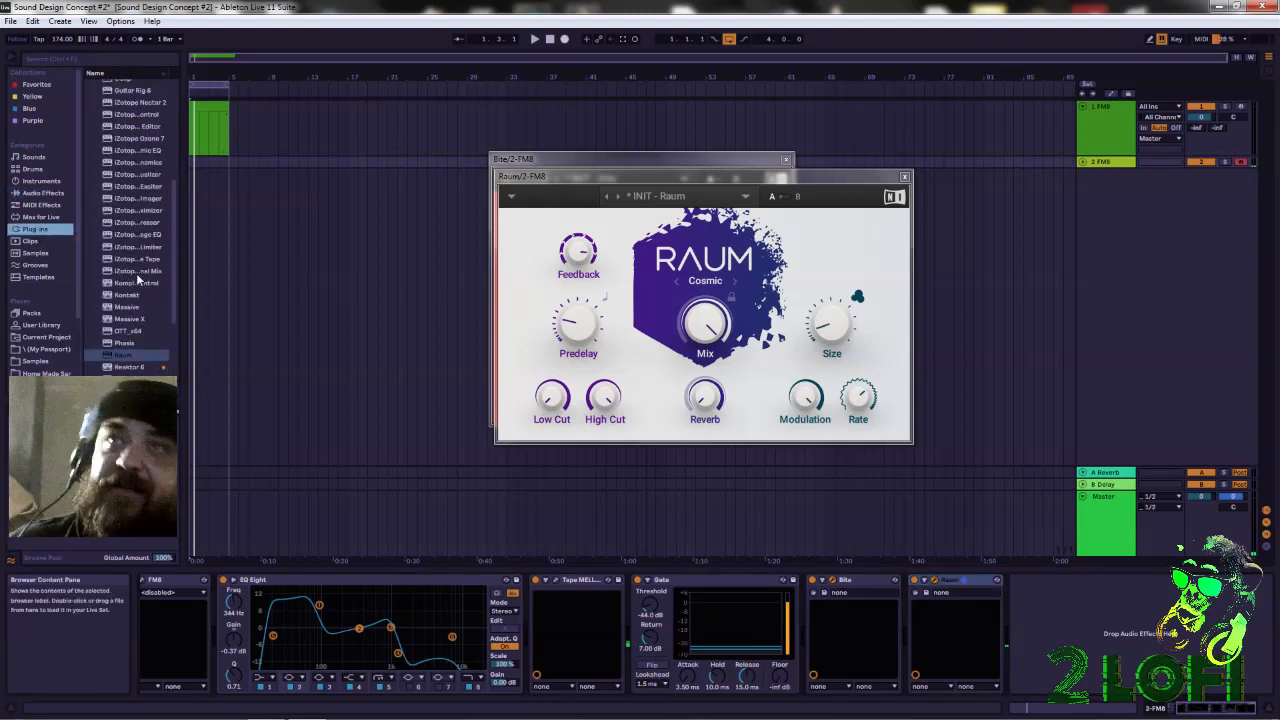
scroll(140, 292, "up", 1)
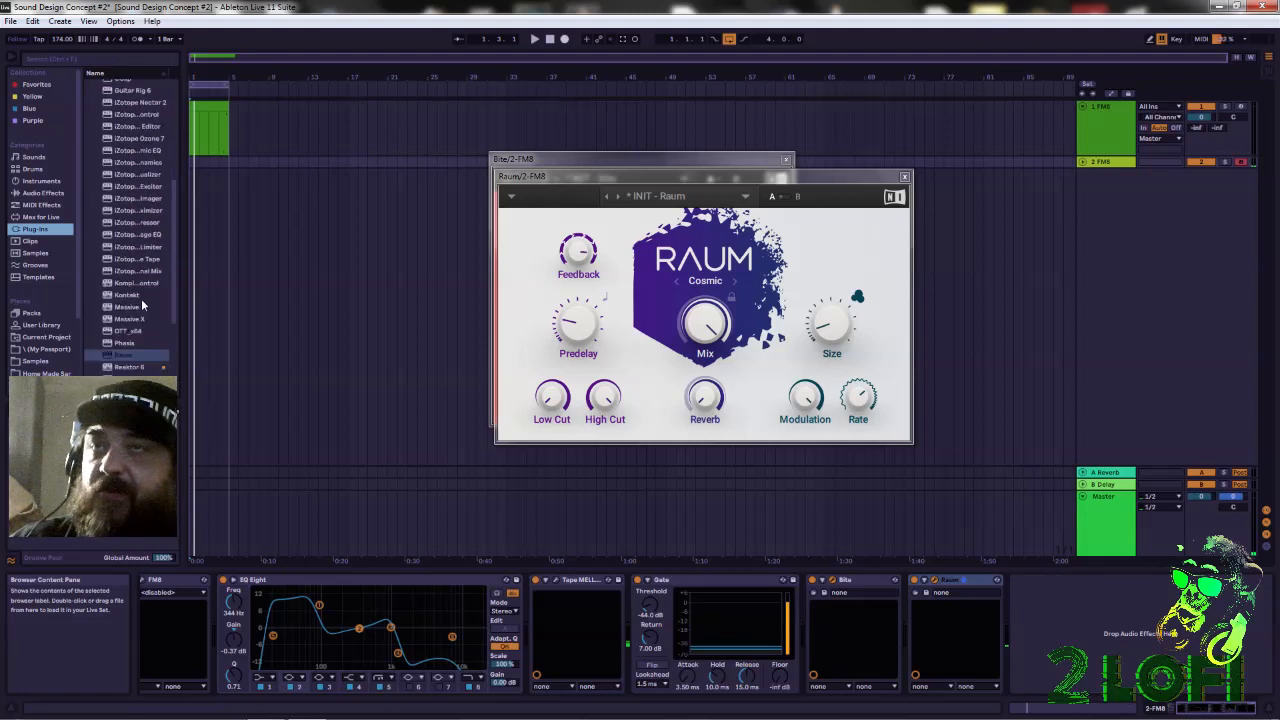
left_click(122, 305)
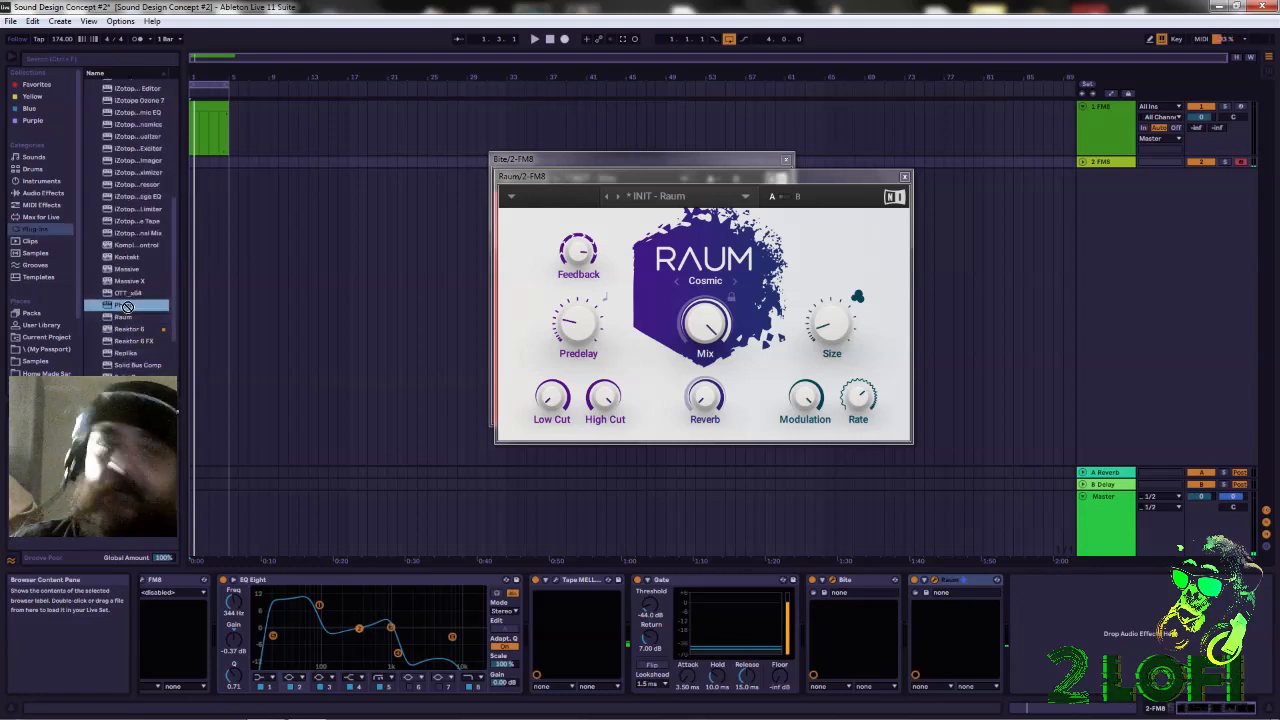
left_click_drag(1066, 645, 1045, 625)
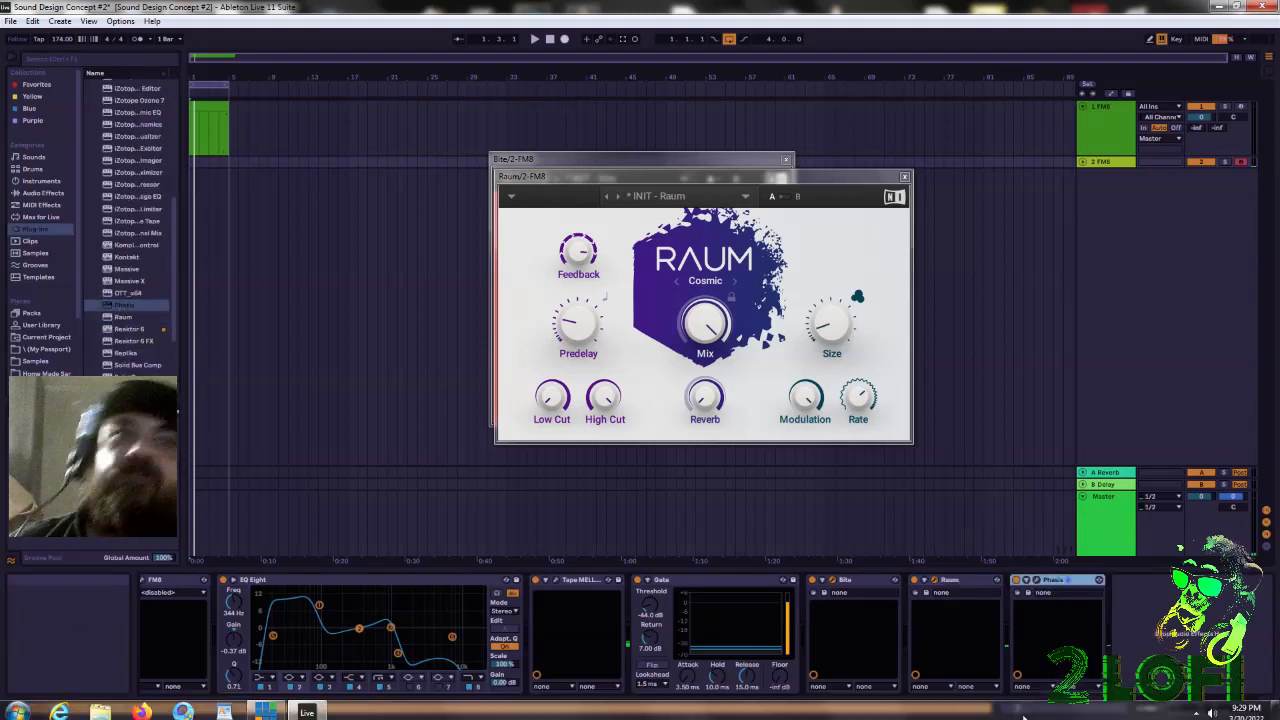
left_click(1063, 582)
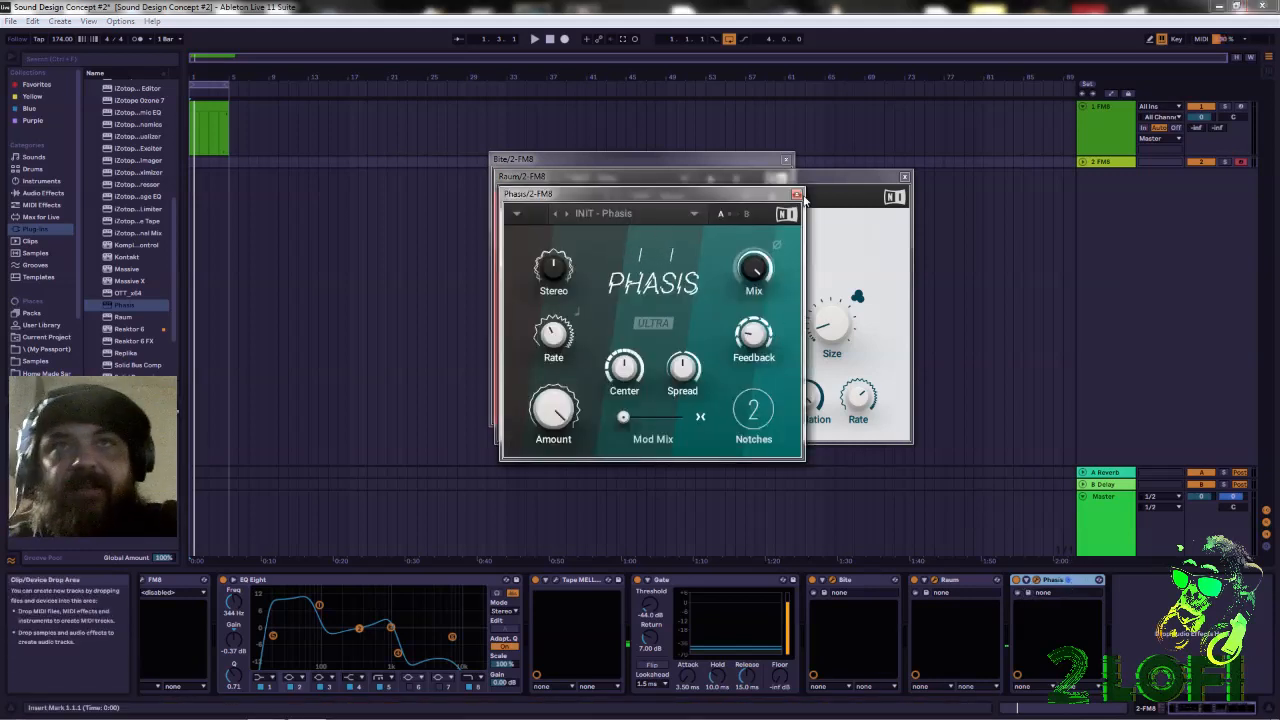
left_click(797, 195)
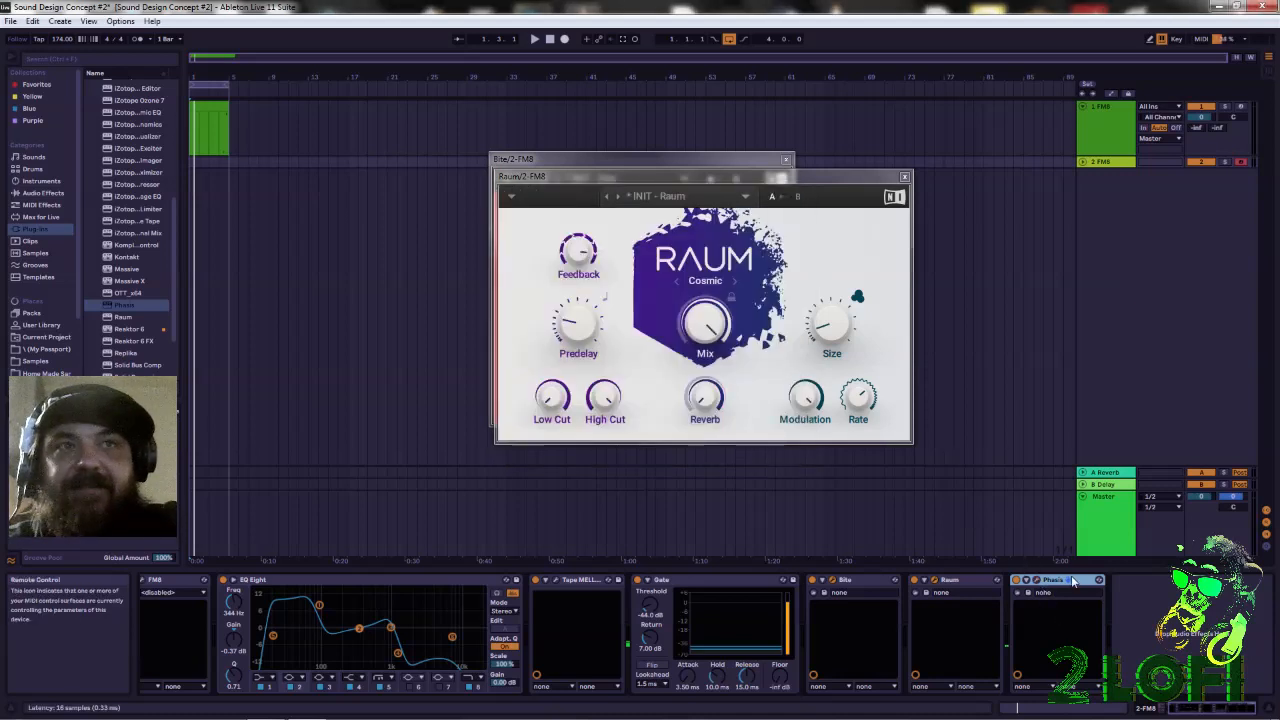
Group Phasis into an Audio Effect Rack, create a second empty chain in it, and select the Phasis chain
right_click(1077, 585)
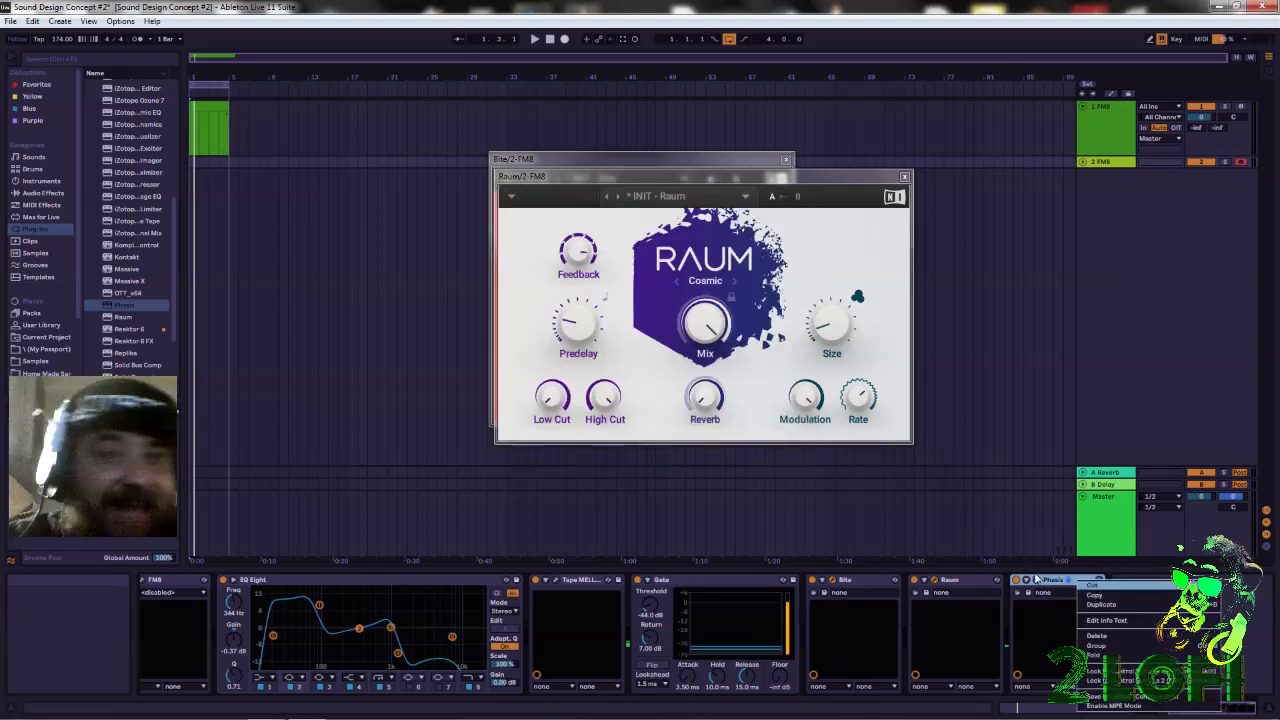
left_click(1104, 648)
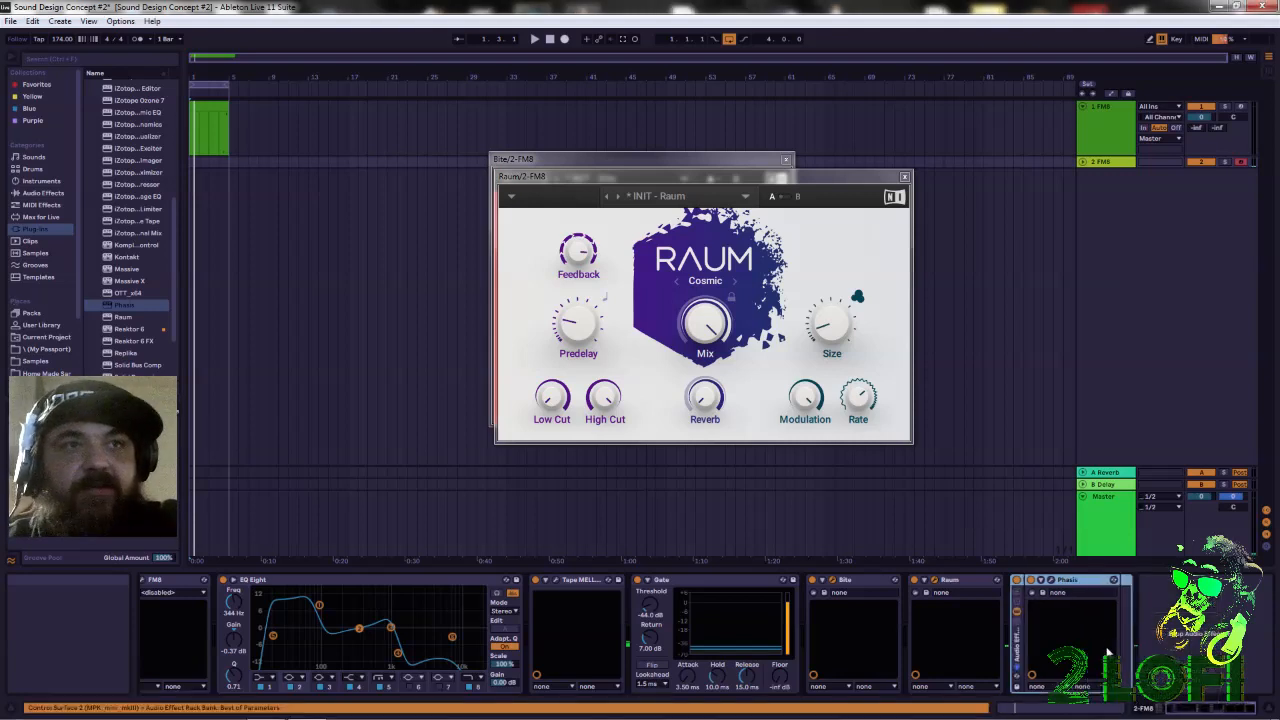
left_click(1017, 624)
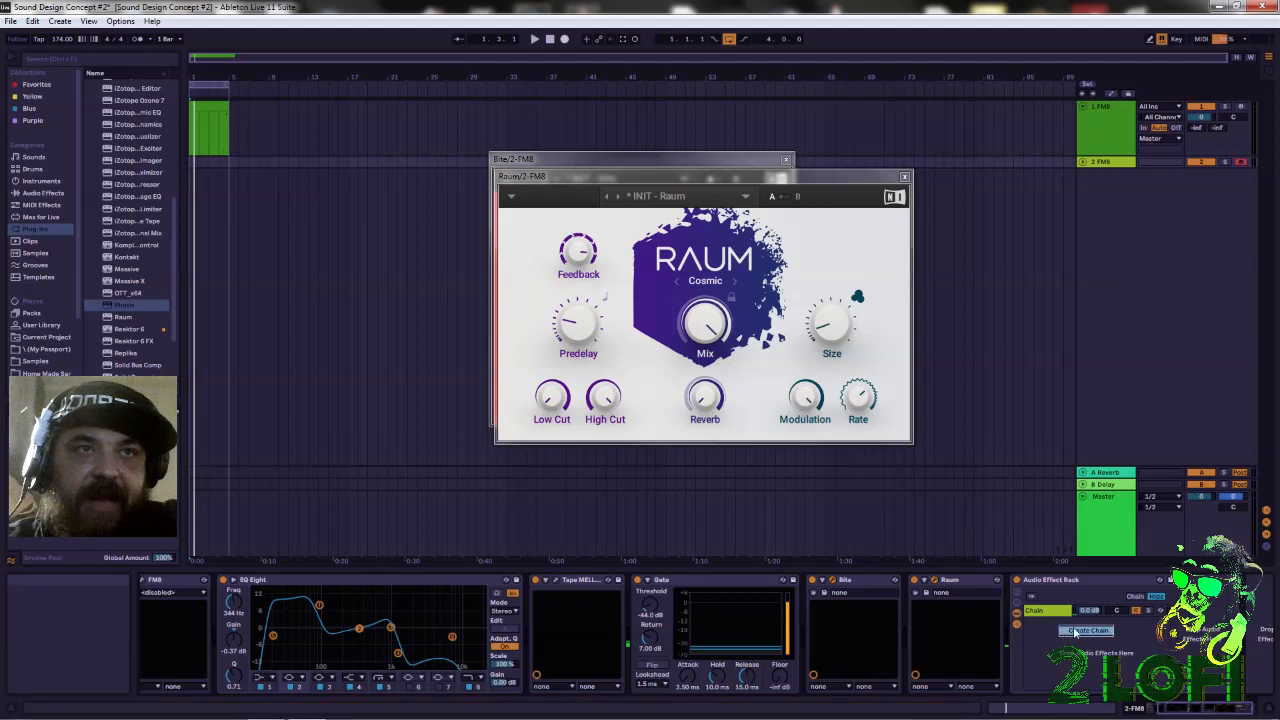
left_click(1057, 611)
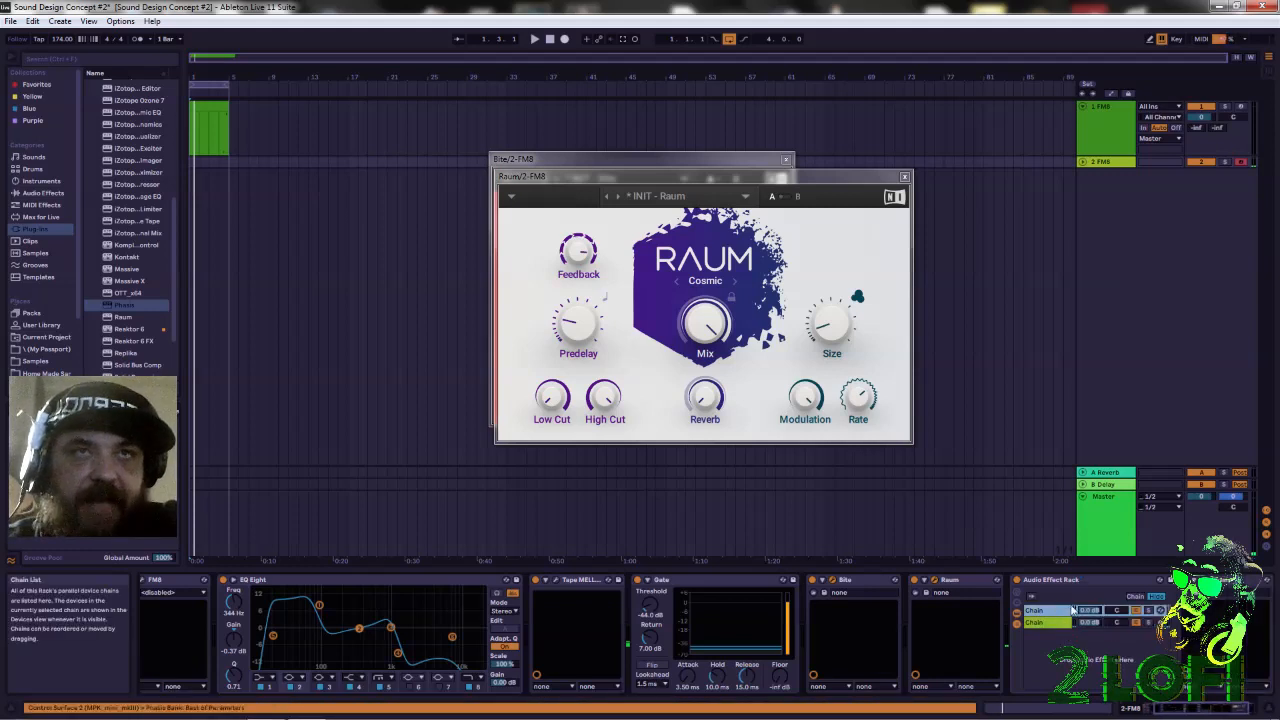
Open Phasis and load its Classic Stereo preset
left_click(1207, 580)
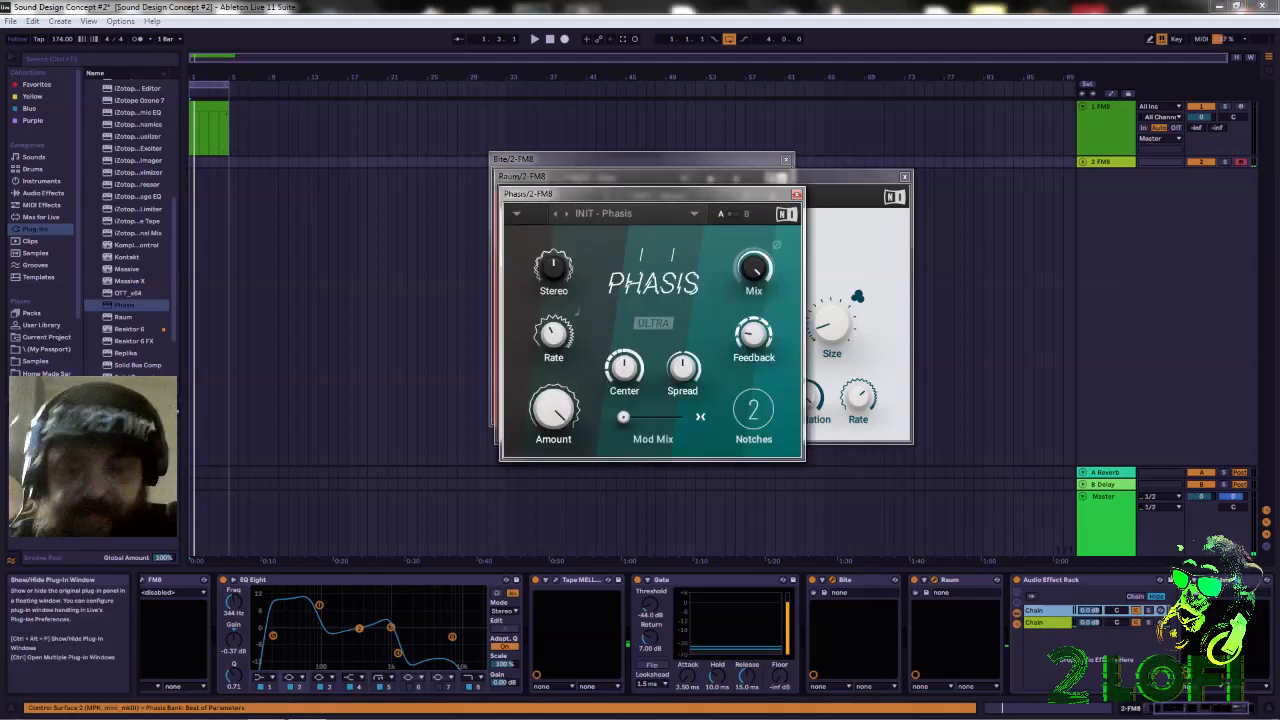
left_click(693, 215)
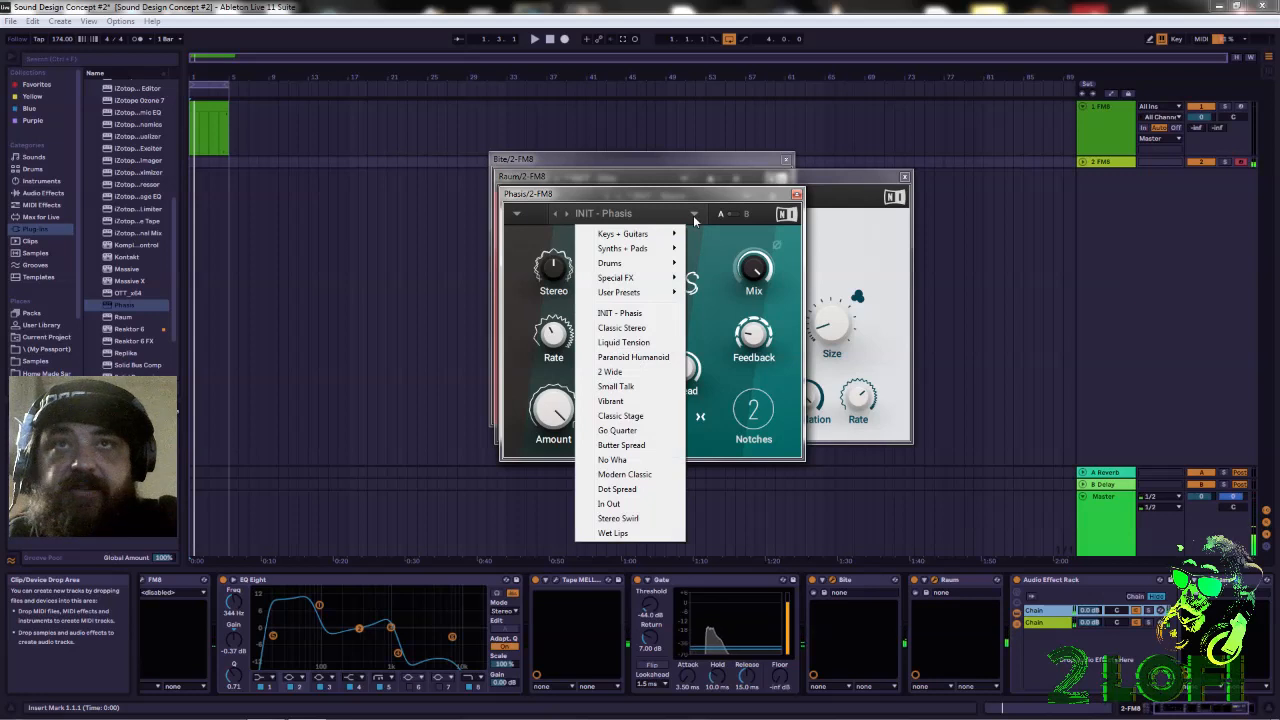
left_click(693, 215)
left_click(566, 214)
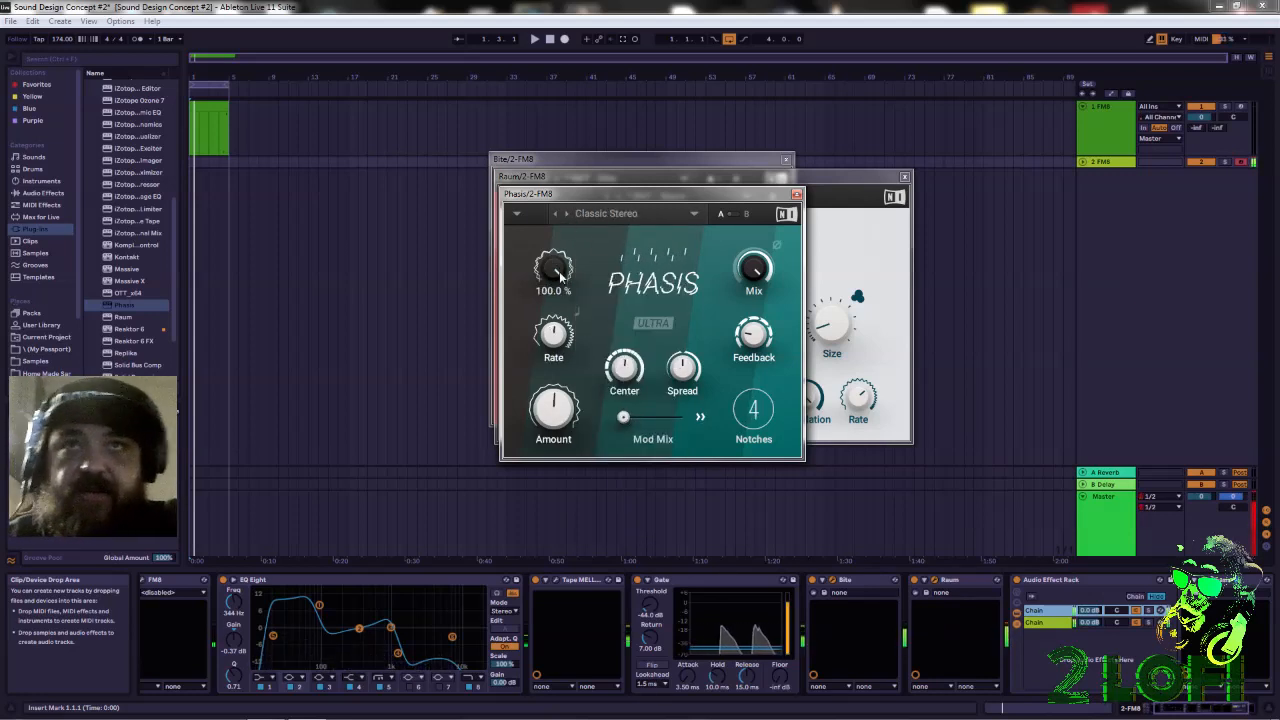
Set Phasis's Rate to 1.68 Hz, raise Amount, lower Center and Stereo, and move Mod Mix to about the middle
left_click_drag(554, 334, 554, 318)
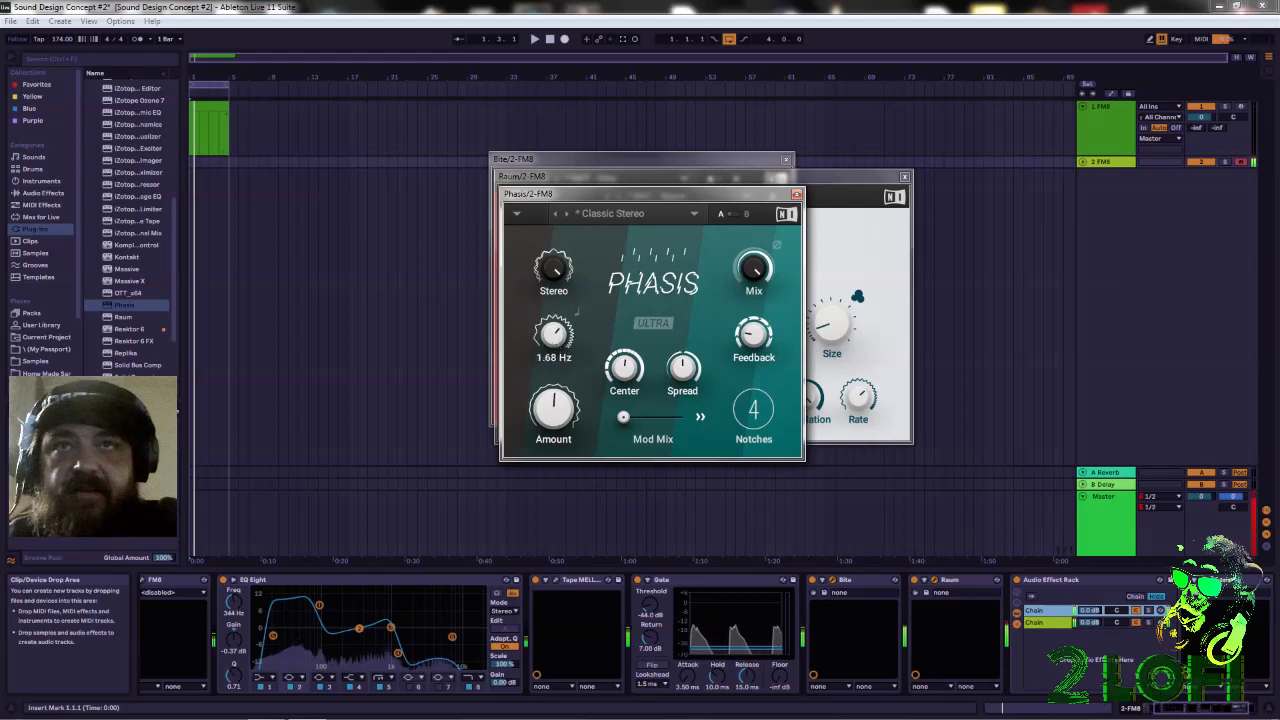
left_click_drag(554, 412, 554, 386)
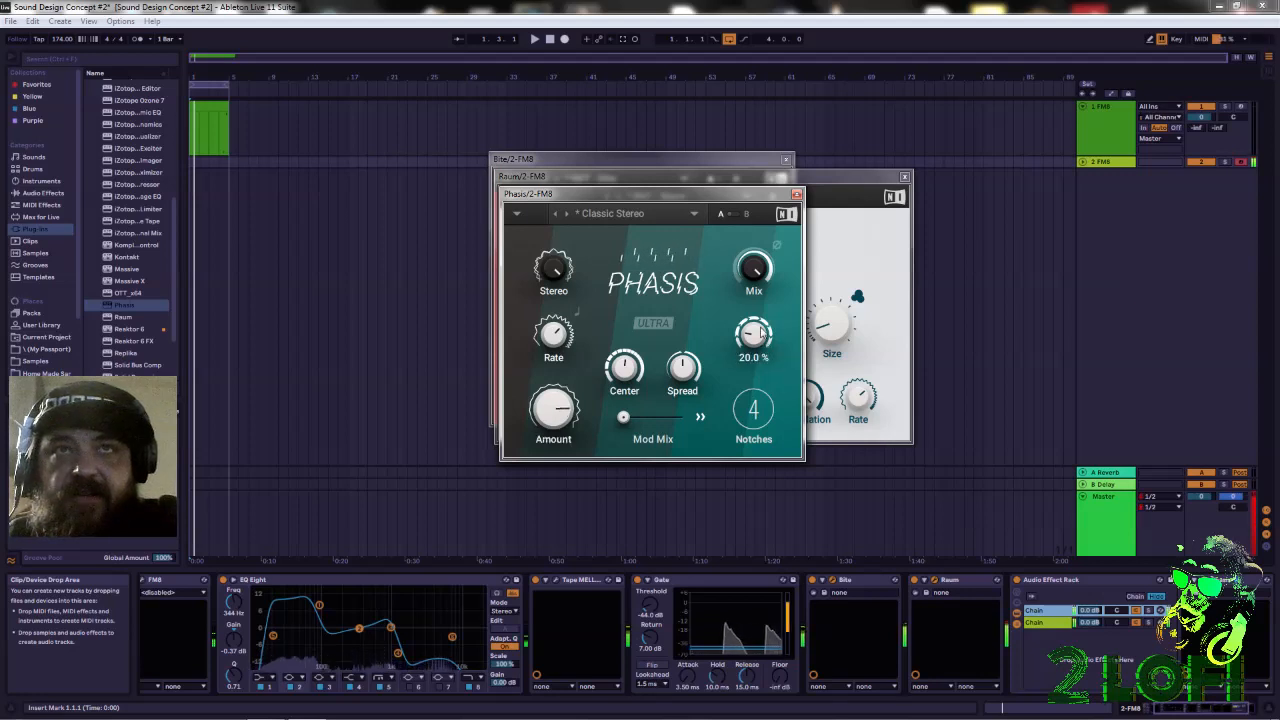
mouse_move(623, 416)
left_mouse_down()
mouse_move(586, 433)
mouse_move(657, 416)
mouse_move(626, 392)
left_mouse_up()
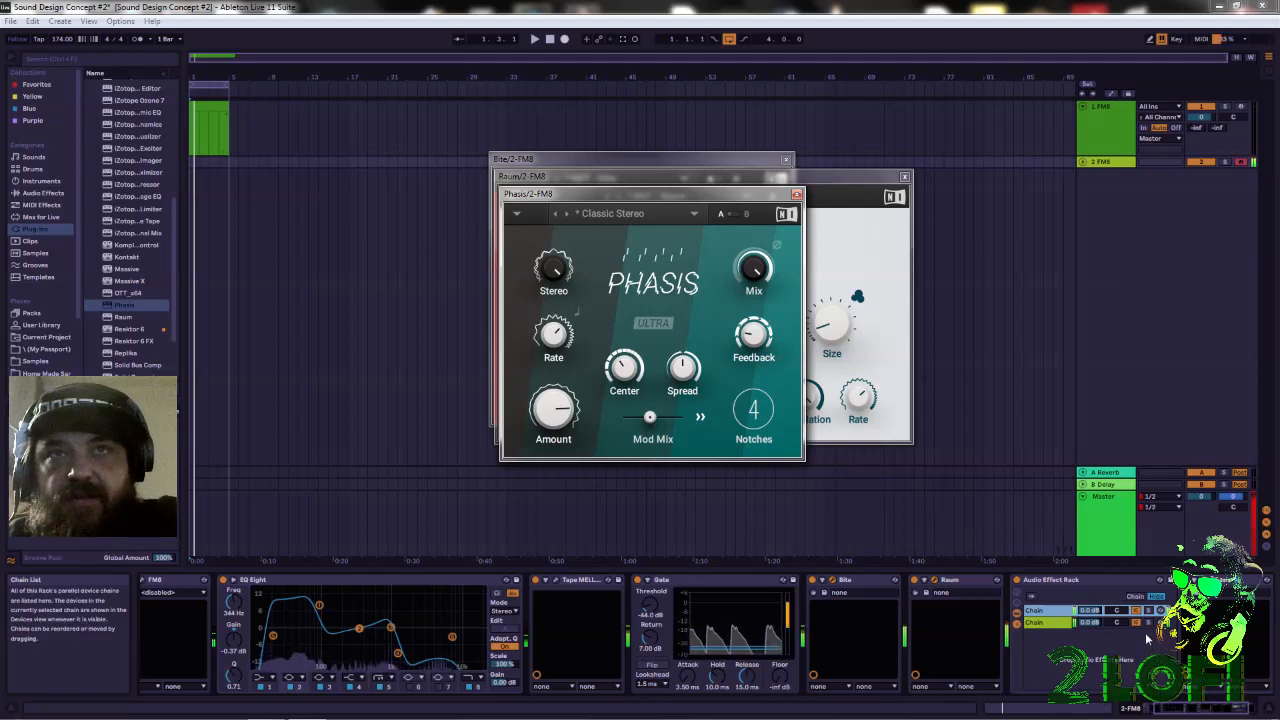
left_click_drag(553, 267, 553, 294)
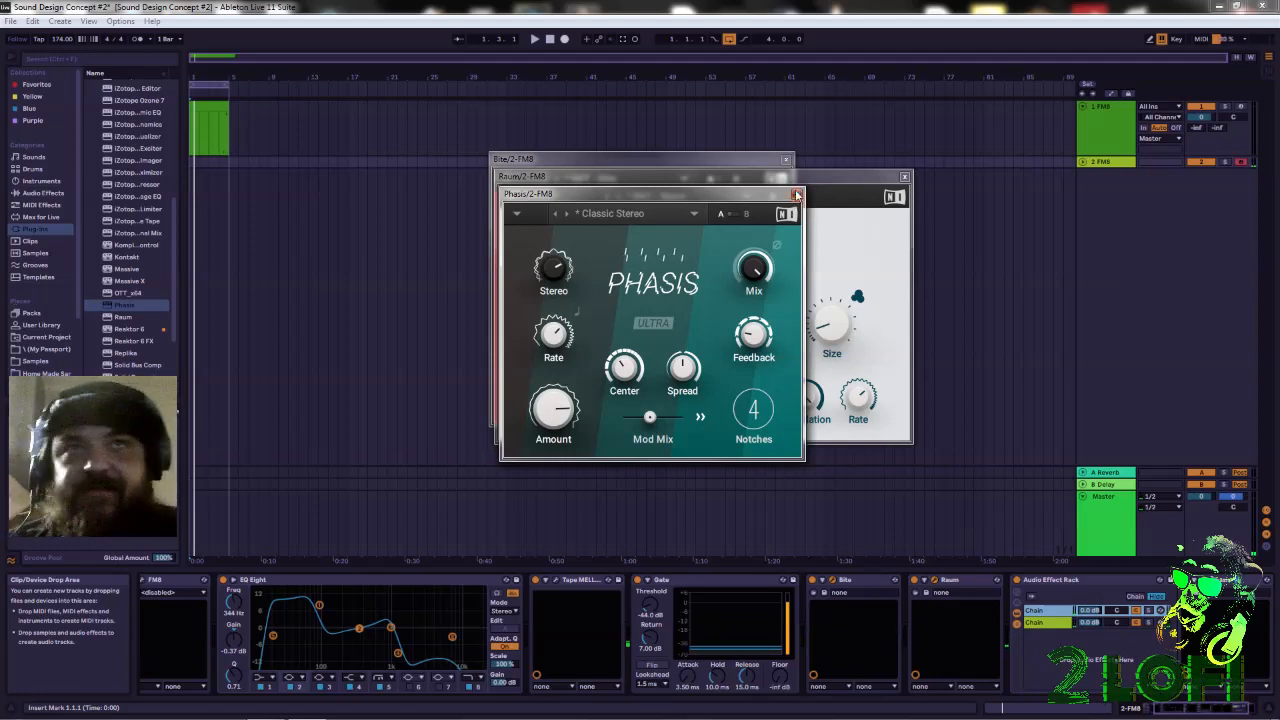
Close the Phasis, Raum and Bite windows and fold the Audio Effect Rack
left_click(797, 195)
left_click(904, 177)
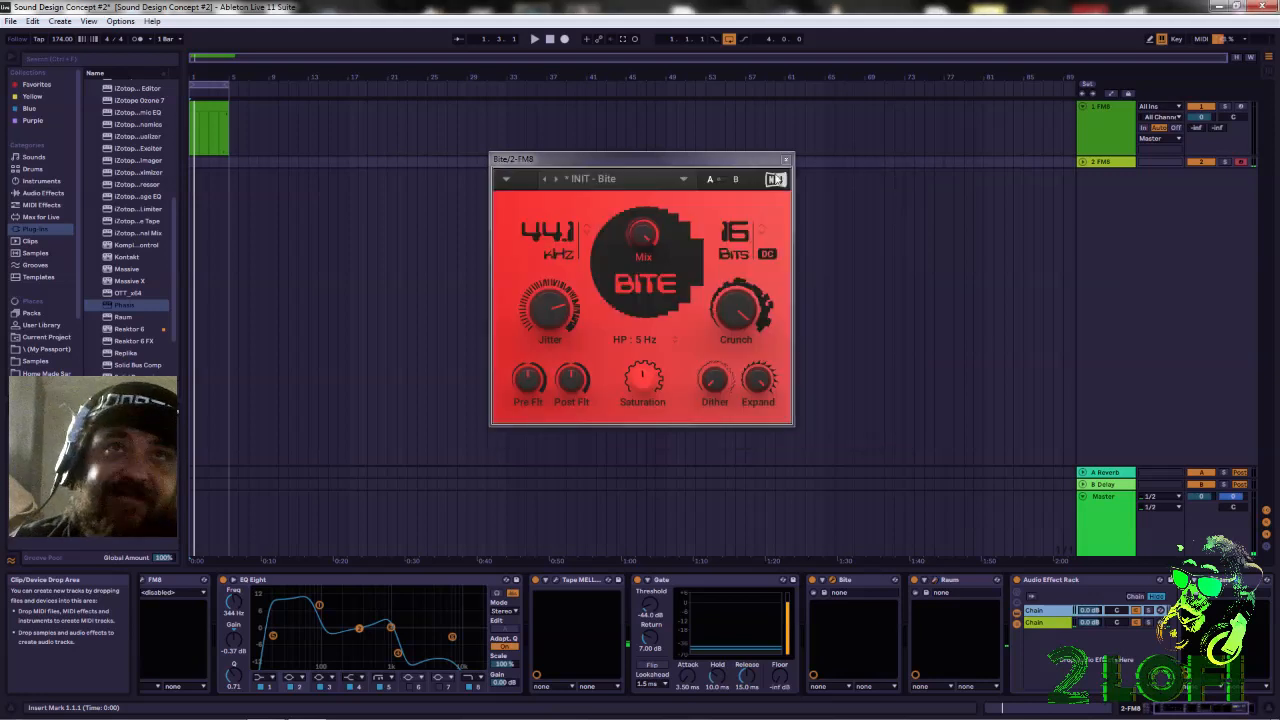
left_click(785, 159)
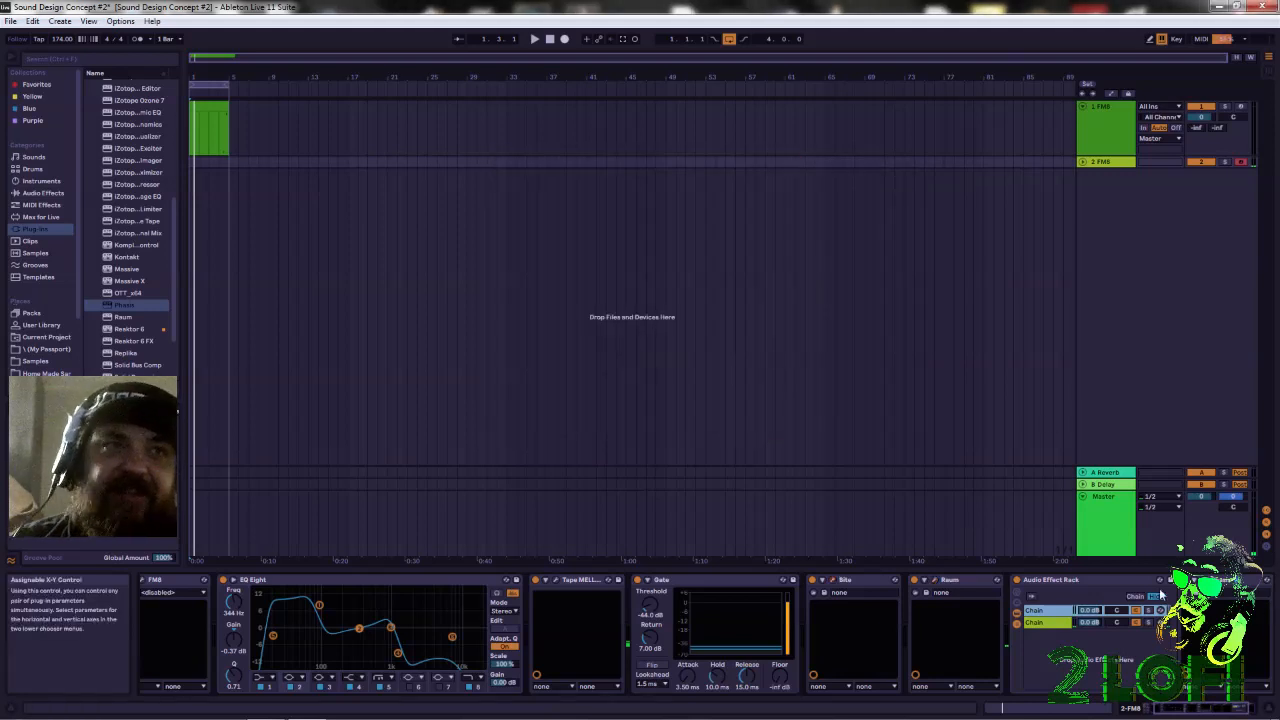
left_click(1109, 578)
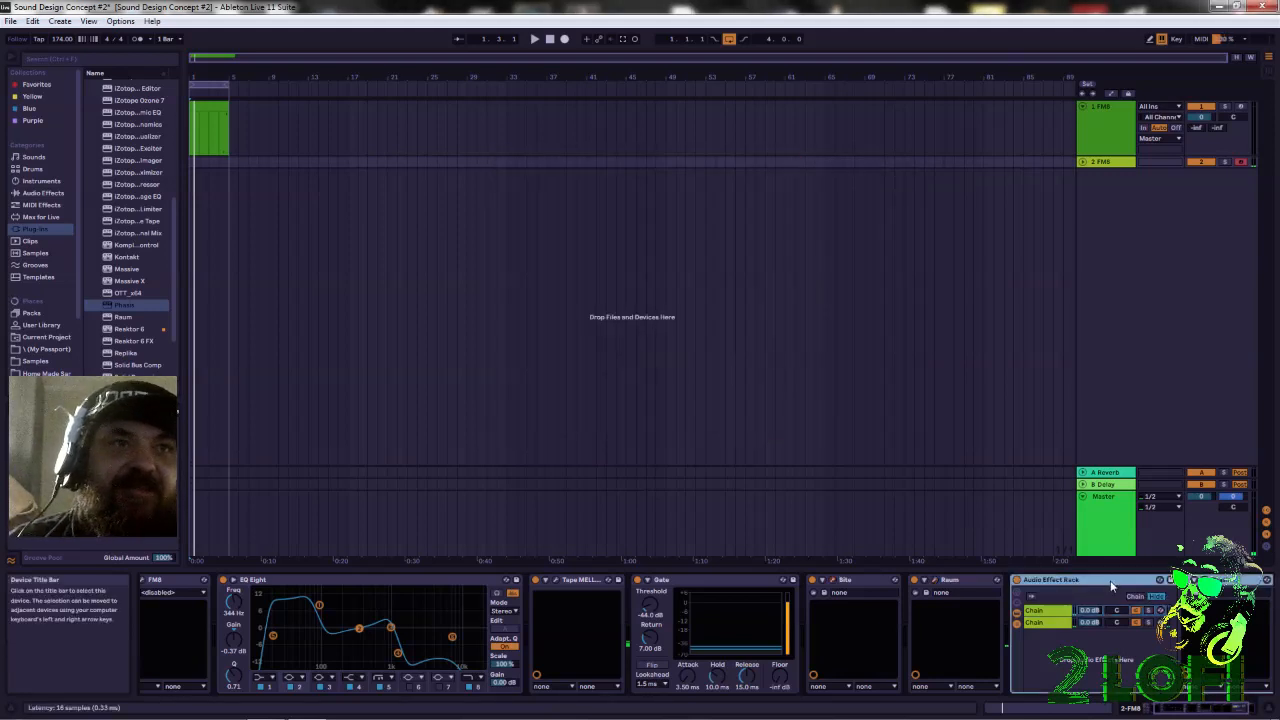
double_click(1110, 578)
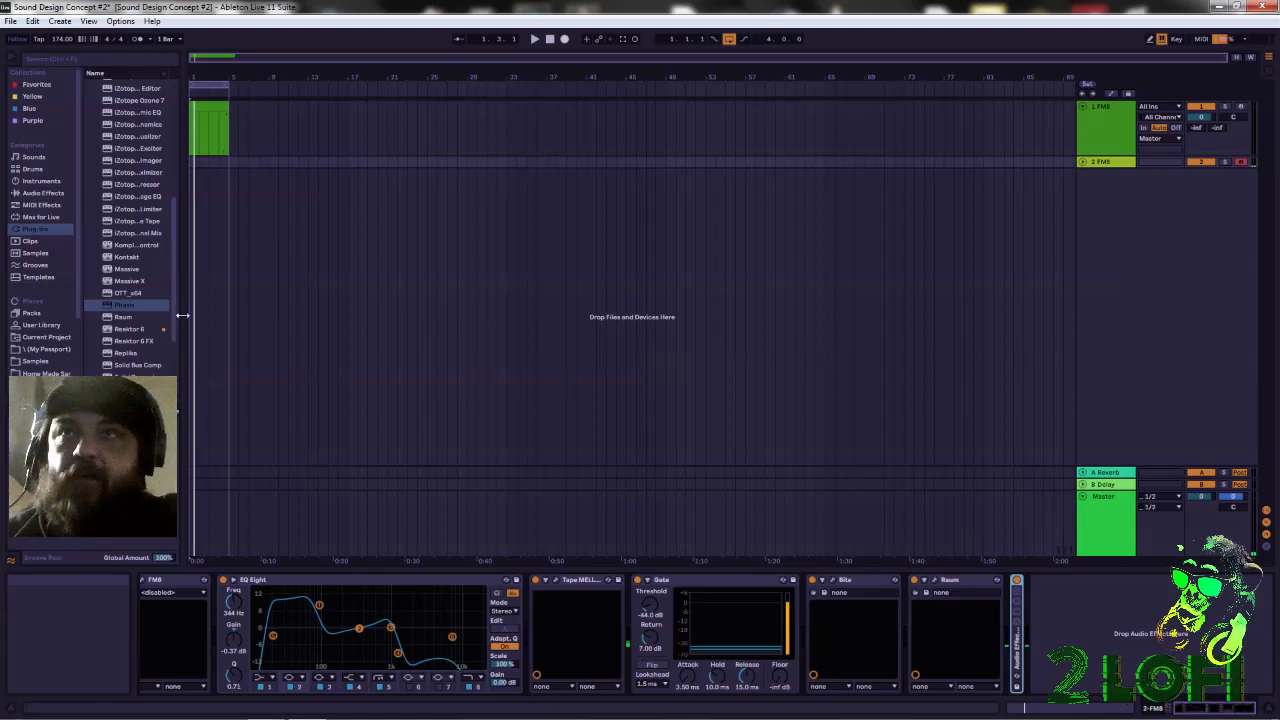
Add the Supercharger plug-in after the Audio Effect Rack on the second FM8 track
scroll(174, 341, "down", 3)
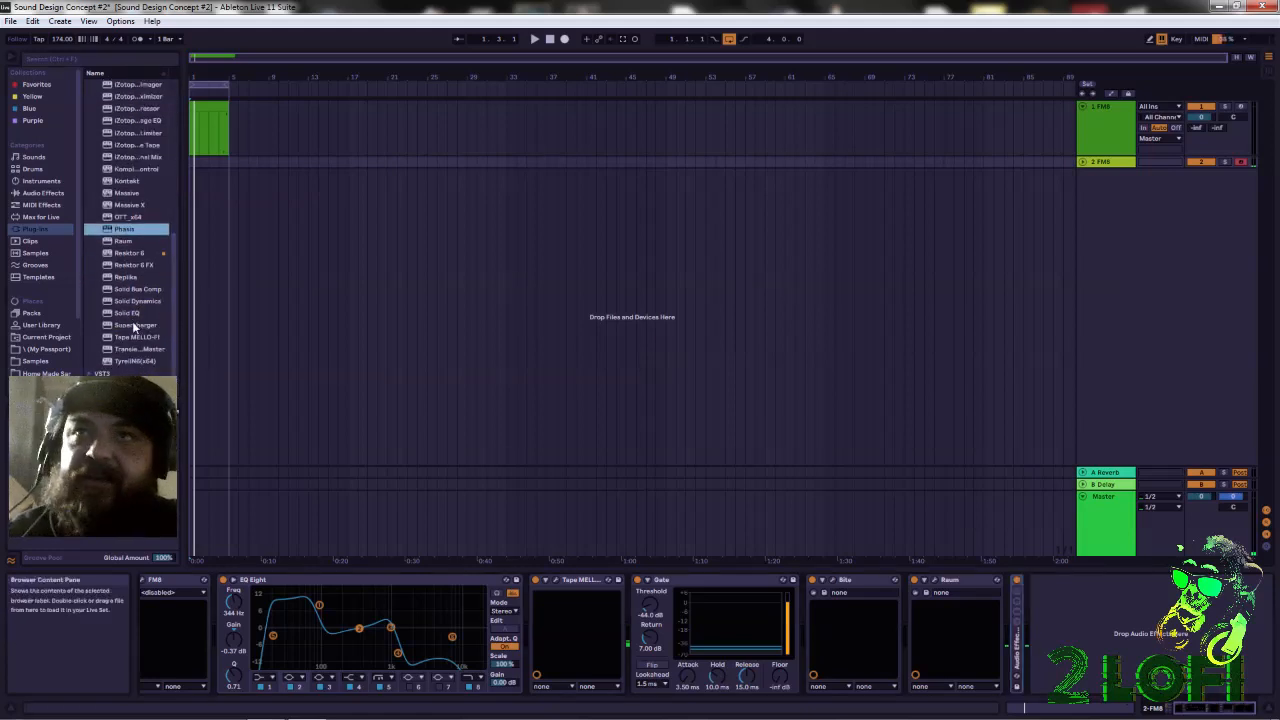
left_click(133, 323)
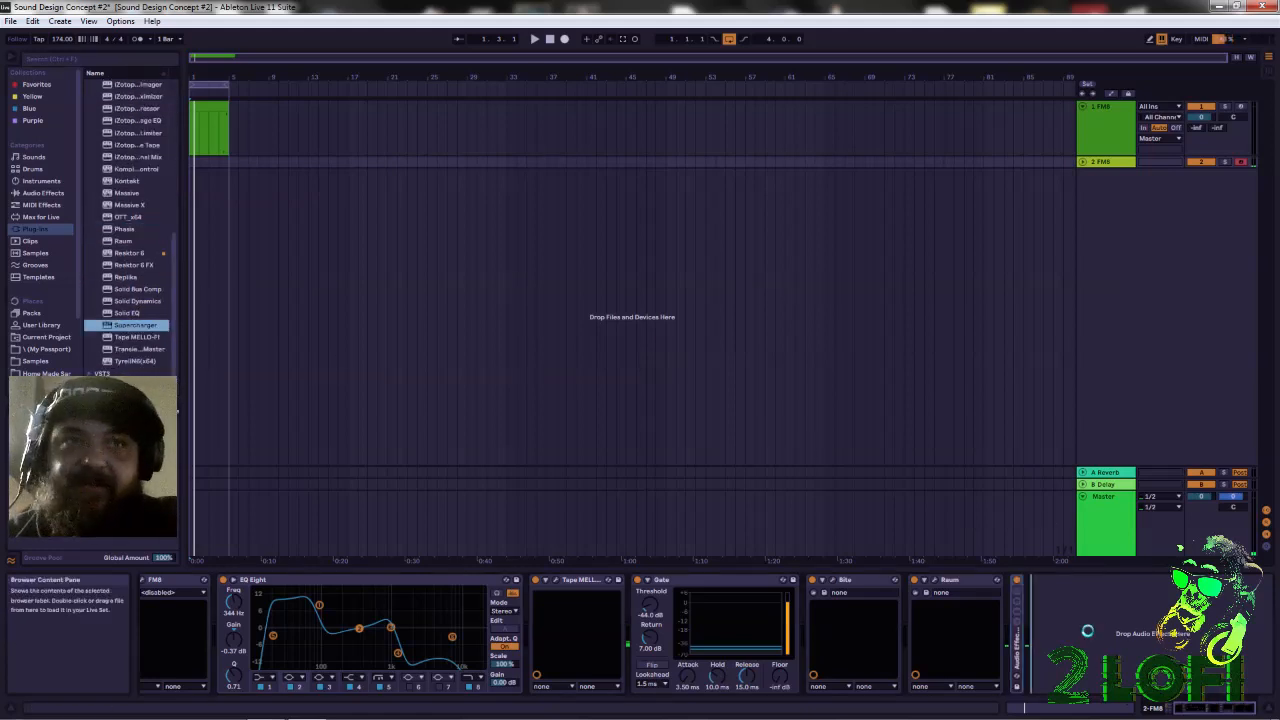
left_click_drag(1088, 631, 1088, 637)
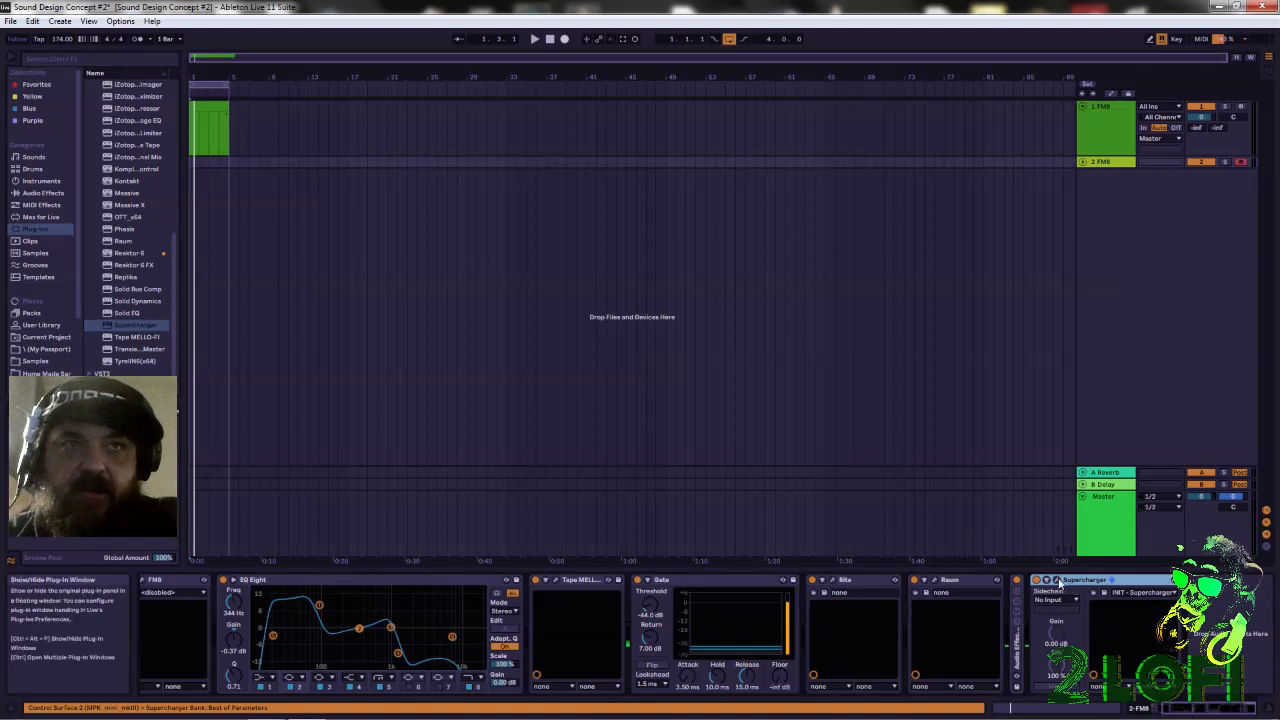
Show the Supercharger plug-in interface from the FM8 track's device chain and lower its Input Trim
left_click(1058, 581)
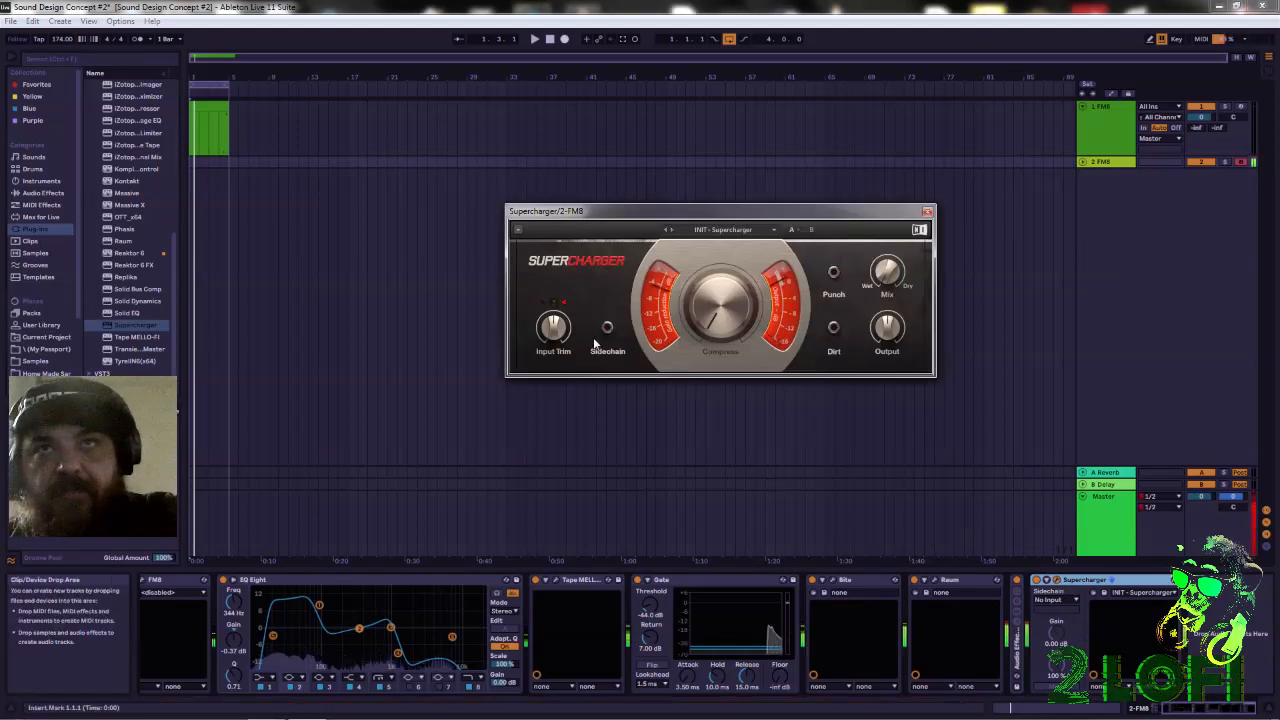
left_click_drag(562, 331, 560, 336)
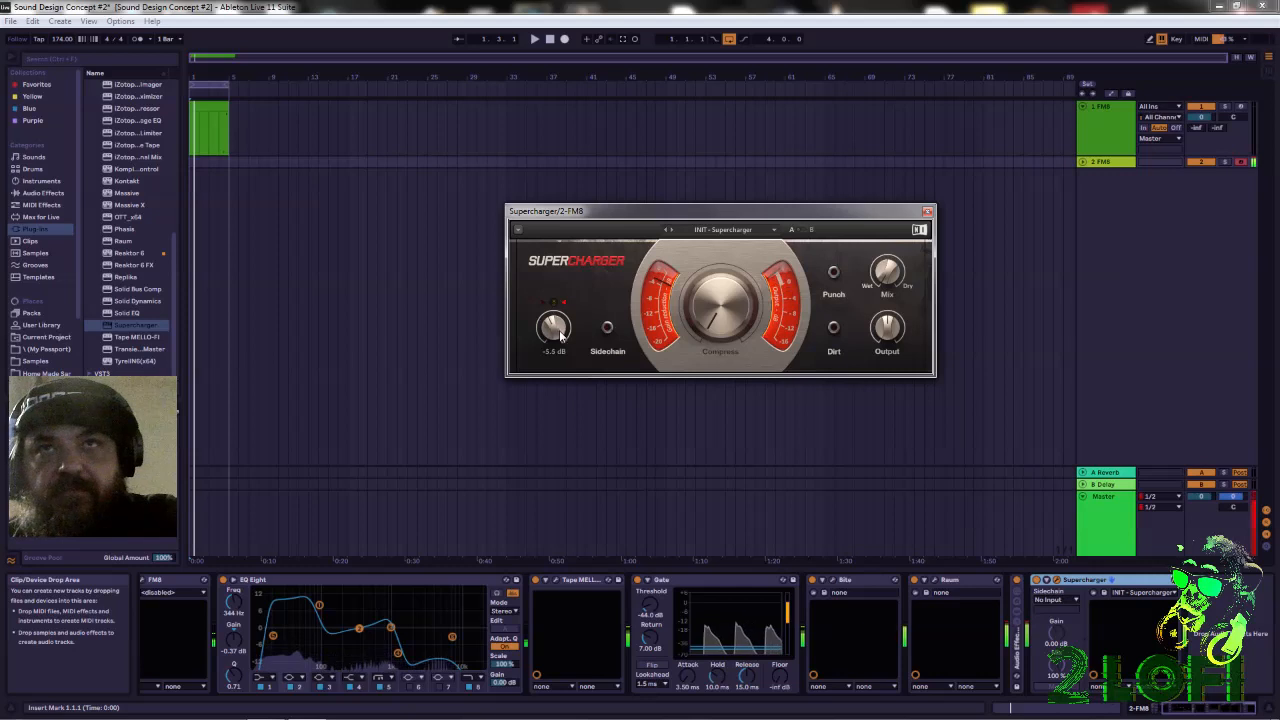
left_click_drag(560, 336, 561, 342)
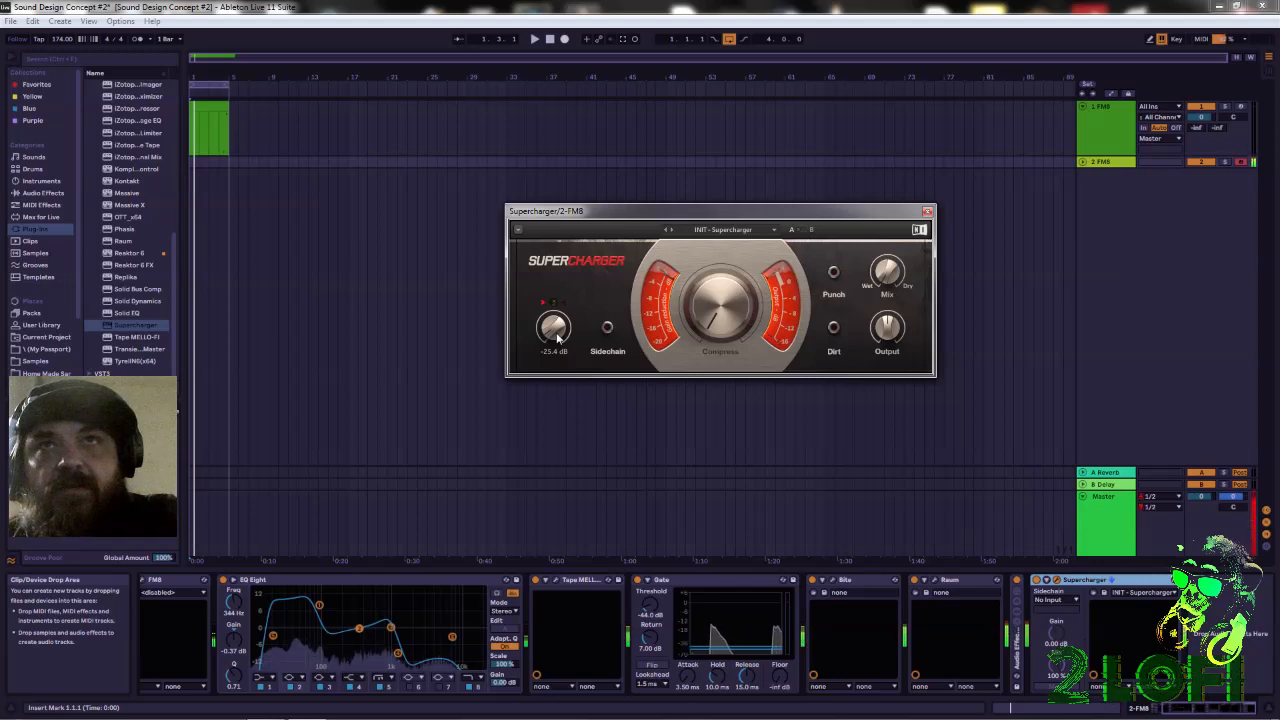
left_click_drag(557, 338, 556, 335)
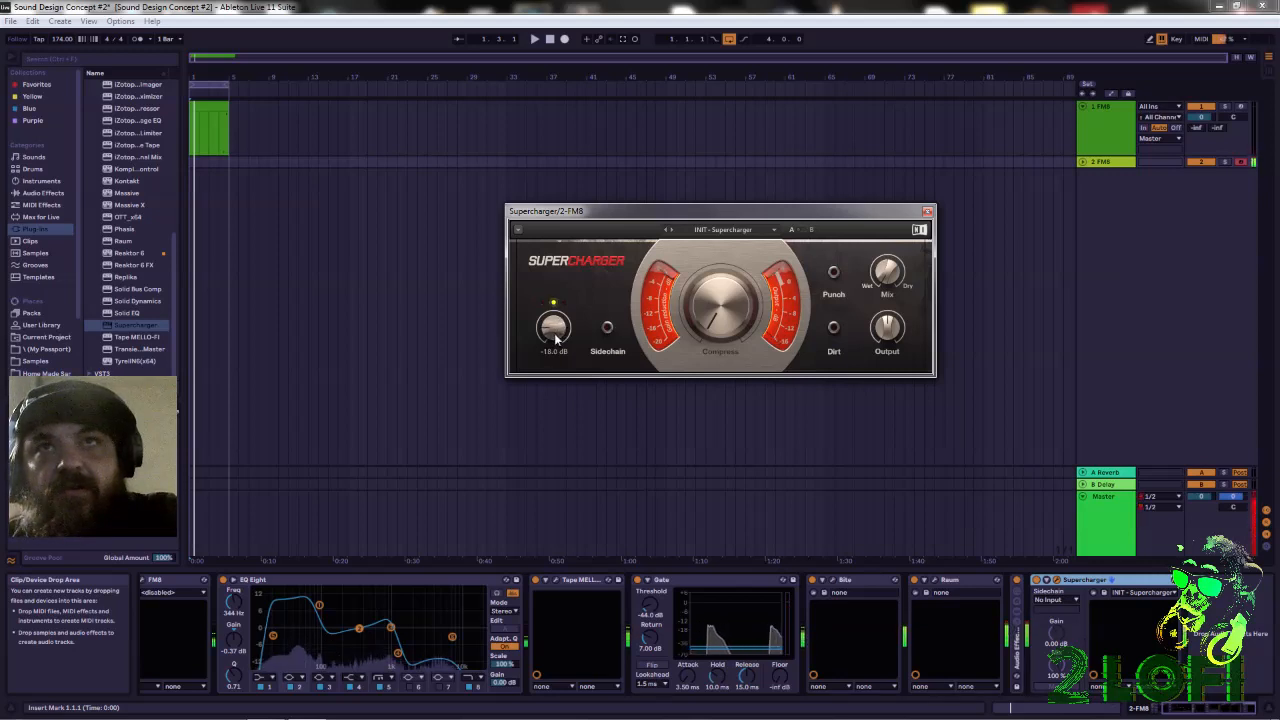
left_click_drag(556, 338, 556, 335)
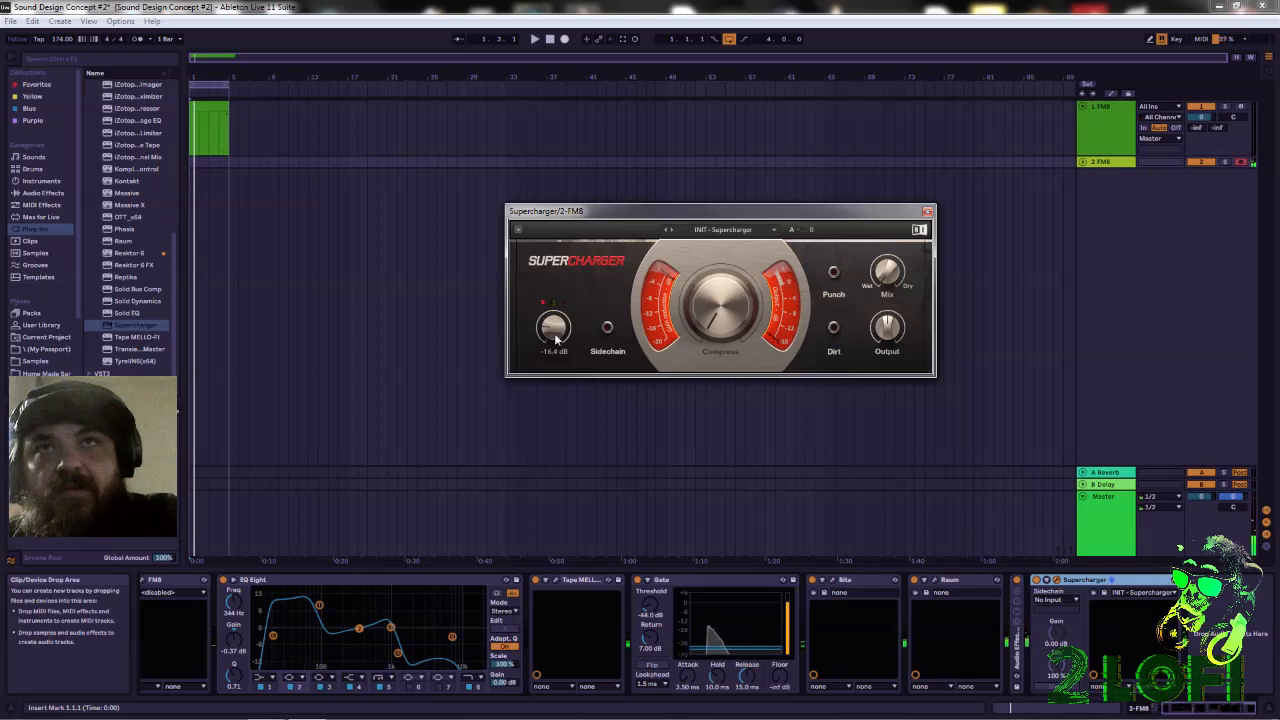
left_click_drag(556, 335, 556, 340)
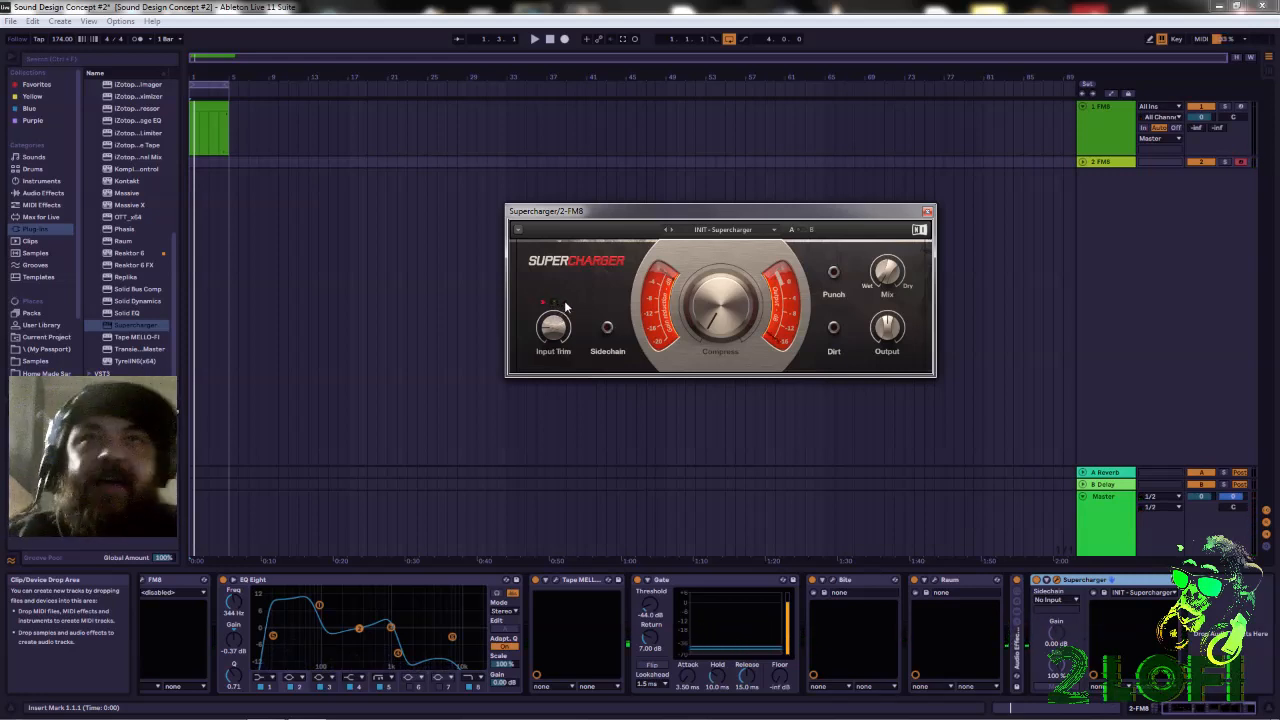
mouse_move(548, 336)
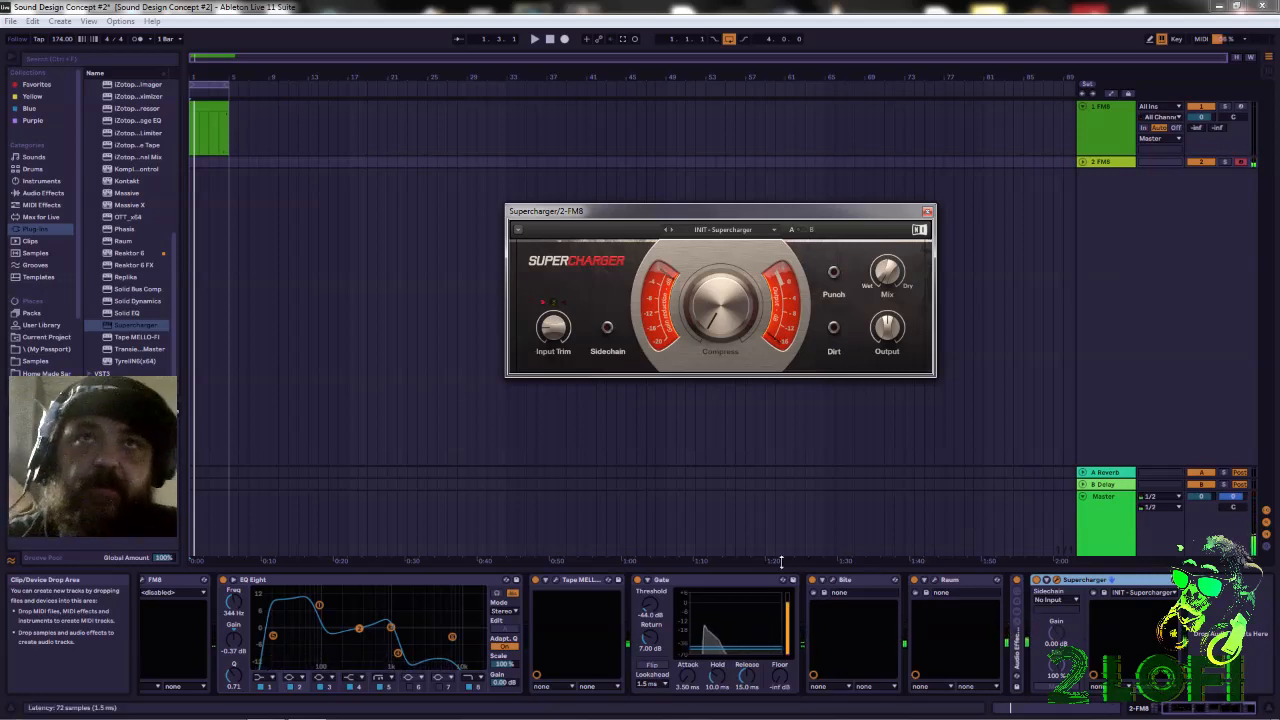
Raise Supercharger's Compress amount to about 1.5 and turn down its Output level
left_click_drag(720, 306, 720, 296)
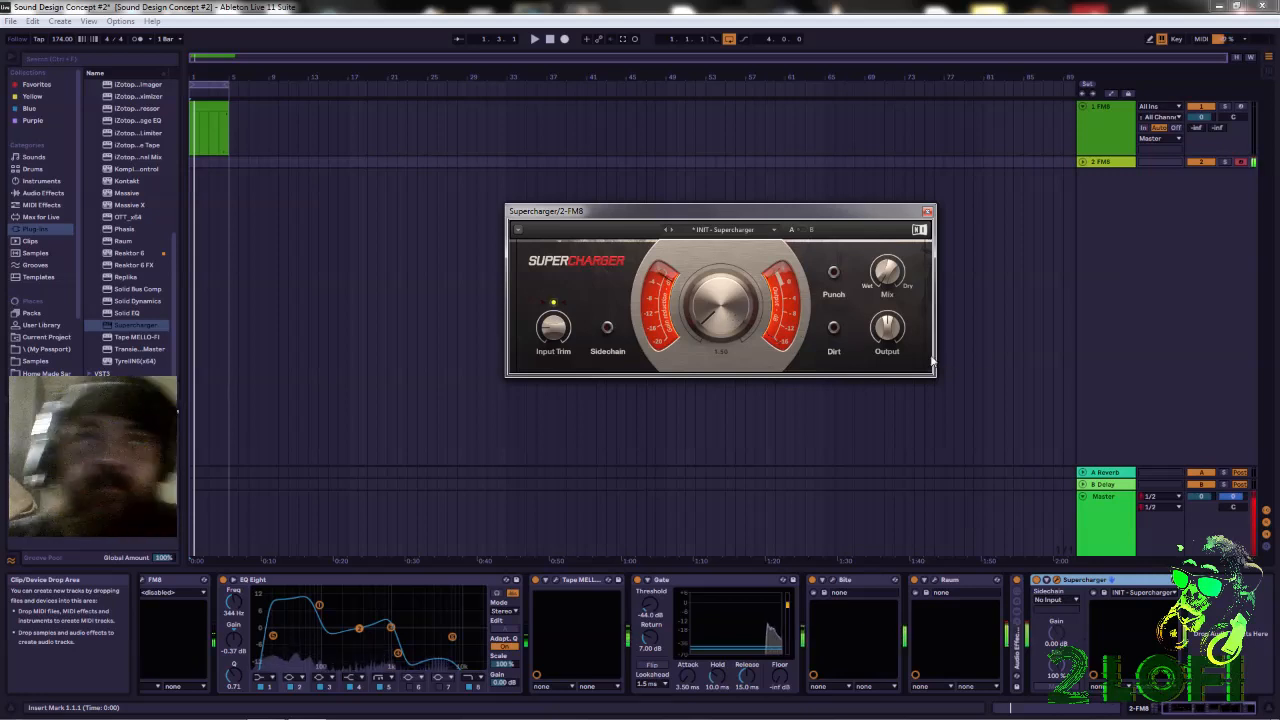
left_click_drag(887, 328, 887, 354)
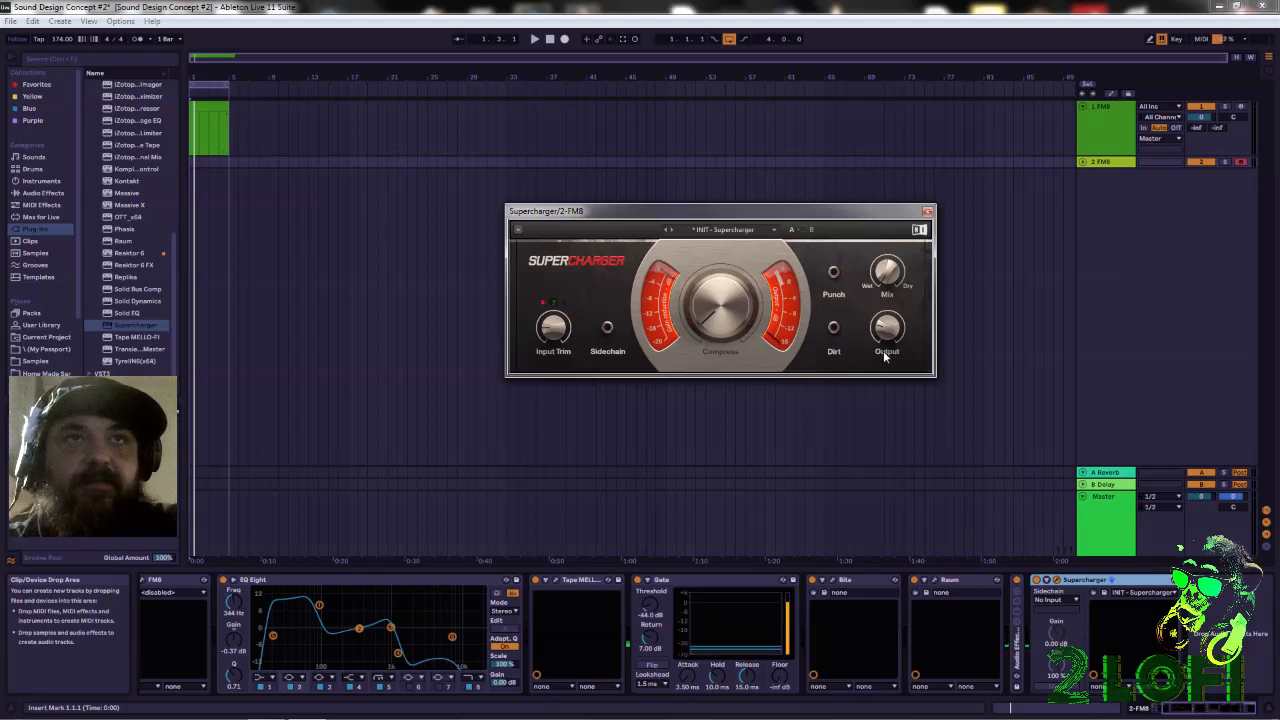
left_click_drag(887, 333, 887, 334)
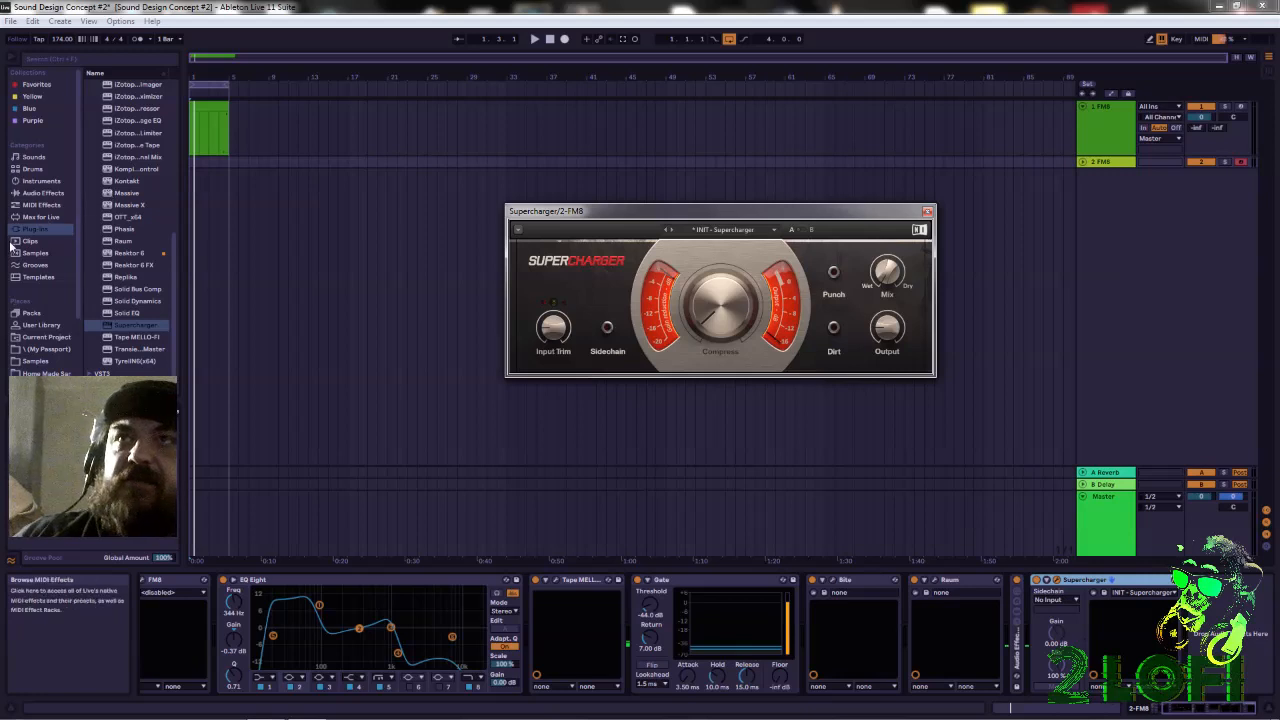
Add the -18 dB preset of the Limiter audio effect after Supercharger at the end of the FM8 track's chain
left_click(41, 193)
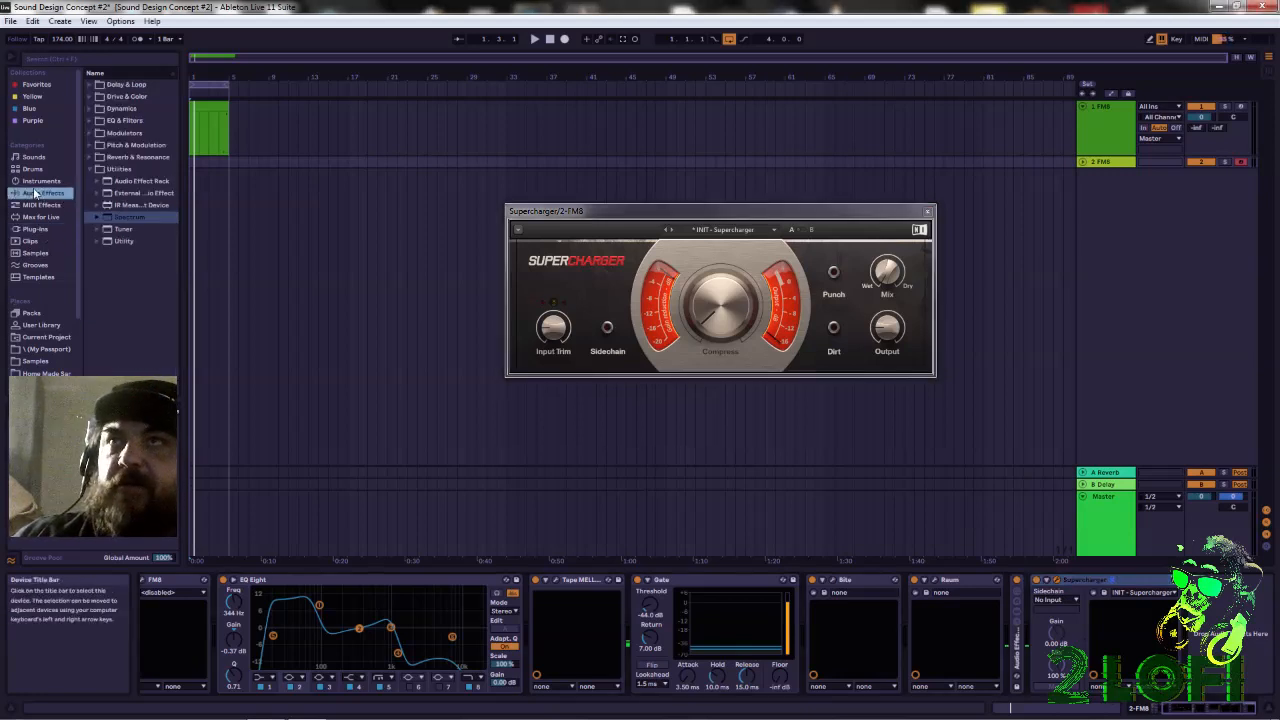
left_click(88, 107)
left_click(128, 158)
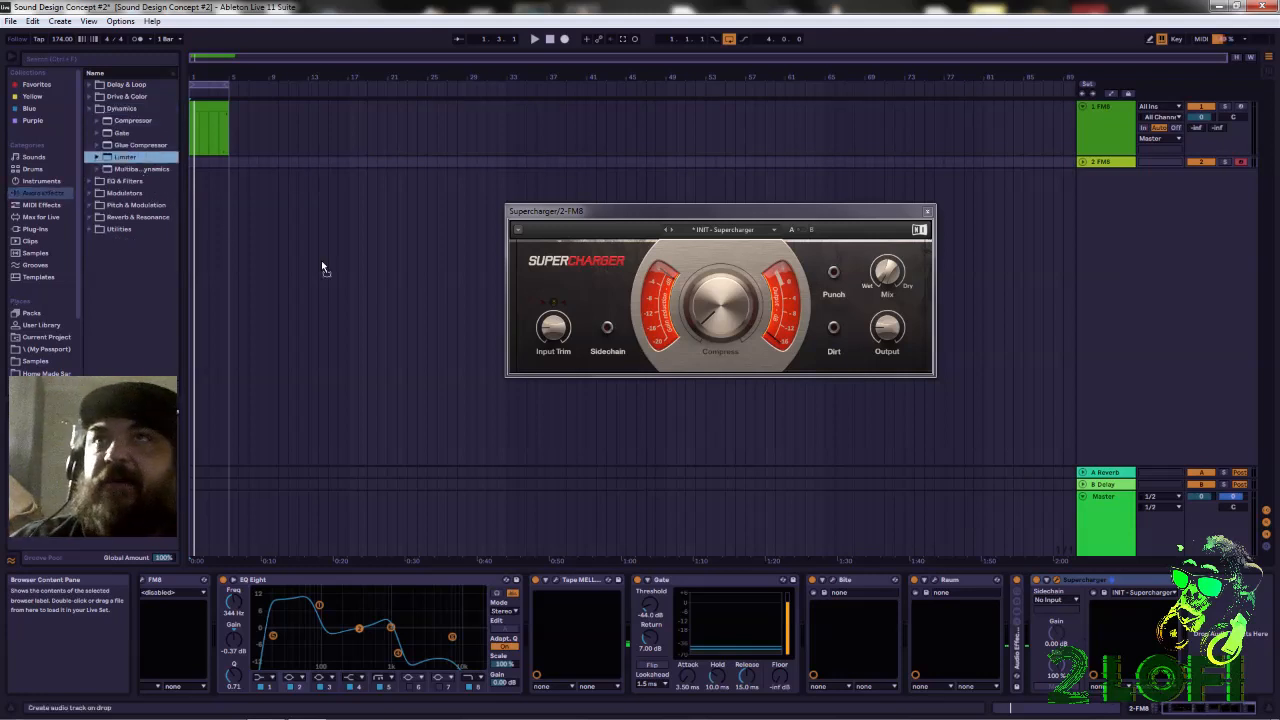
left_click(98, 158)
left_click(137, 217)
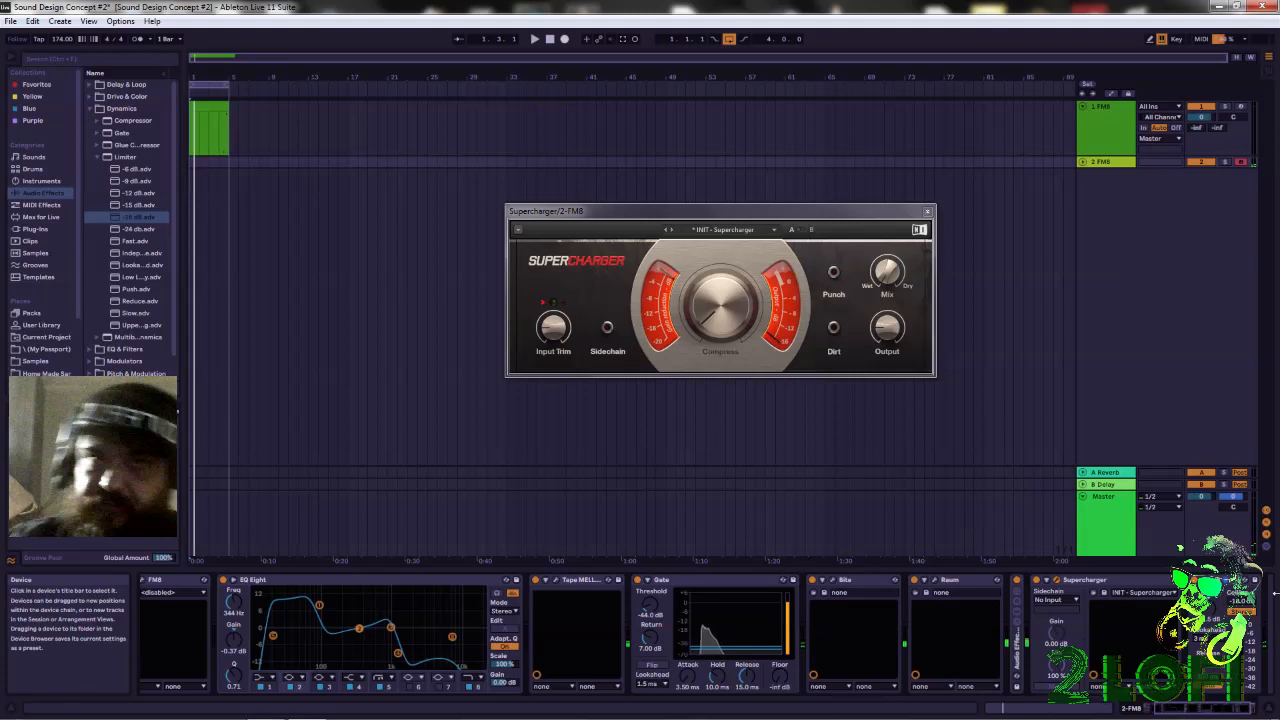
left_click_drag(1200, 708, 1208, 708)
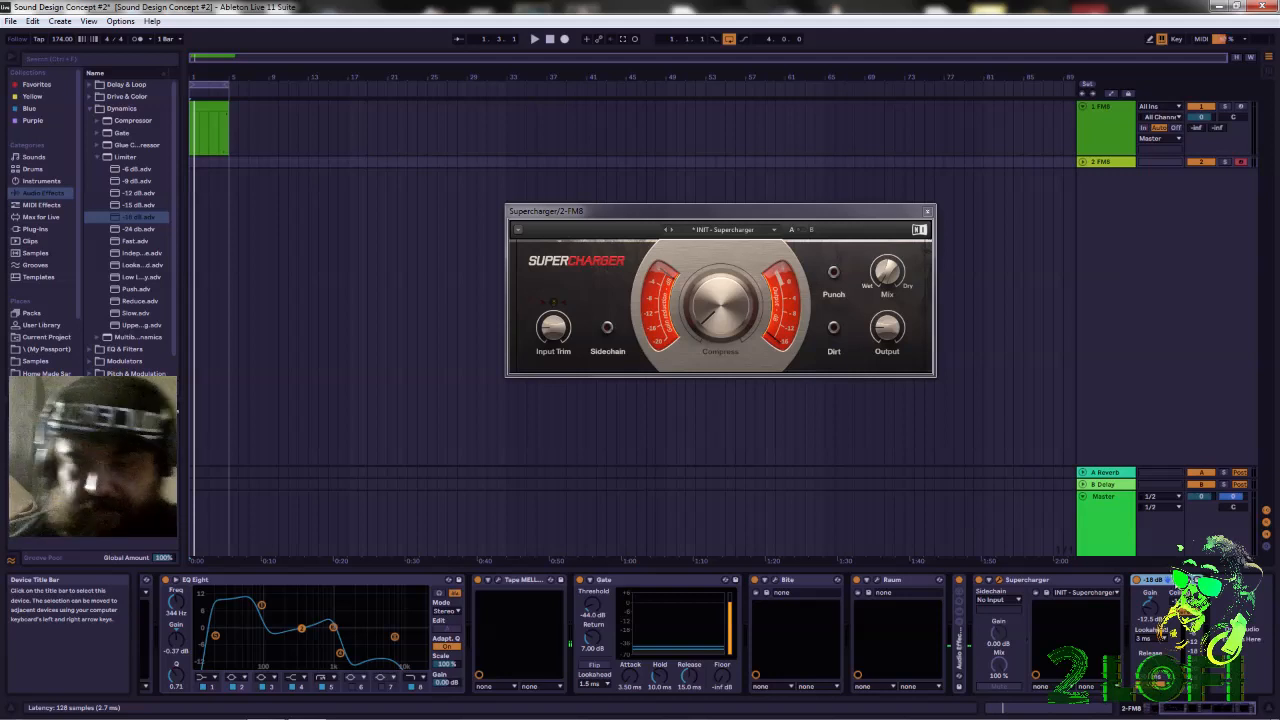
Group the effects from EQ Eight through the -18 dB limiter into an Audio Effect Rack and fold the rack
left_click(312, 578)
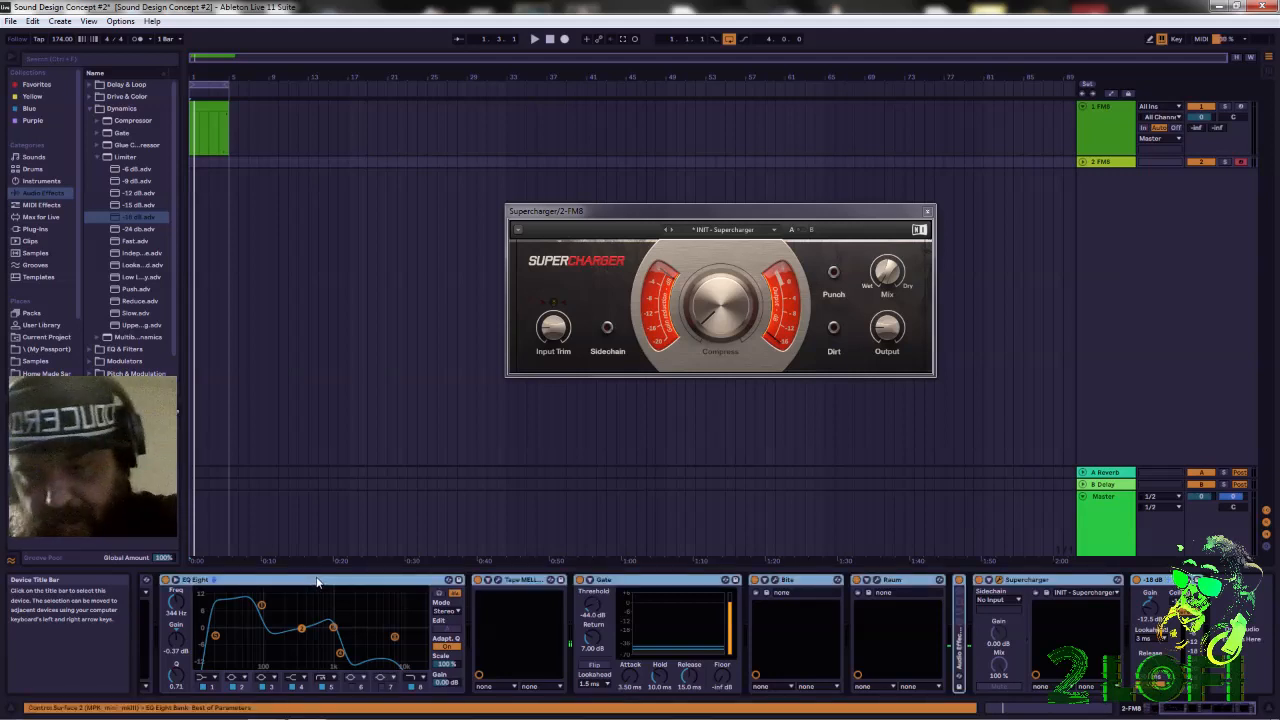
key("ctrl+g")
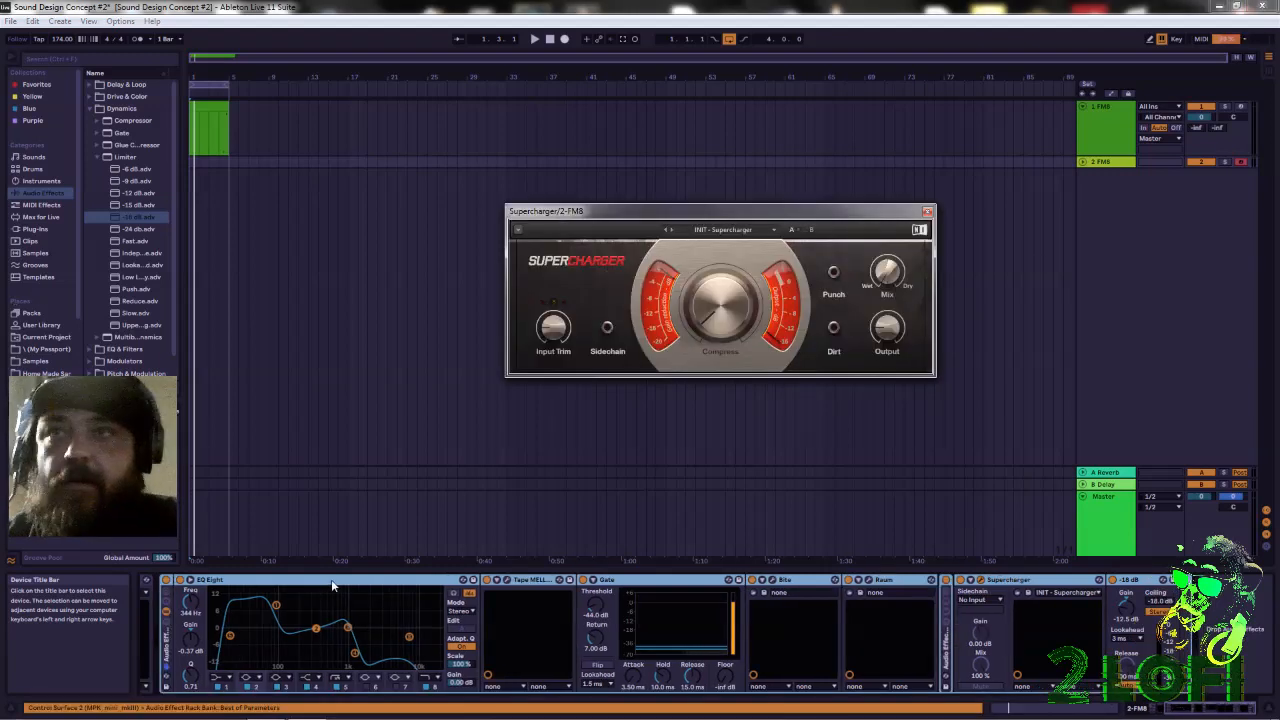
double_click(172, 655)
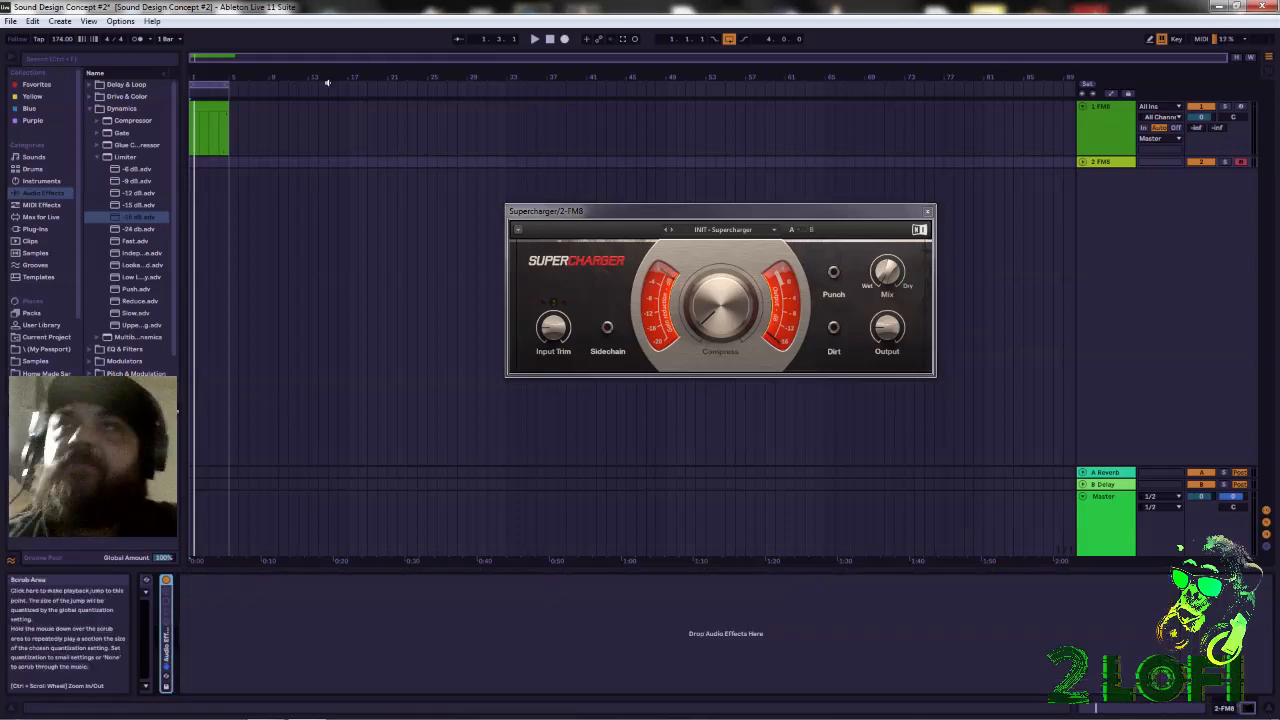
Add an EQ Eight followed by a Glue Compressor after the folded Audio Effect Rack
left_click(89, 349)
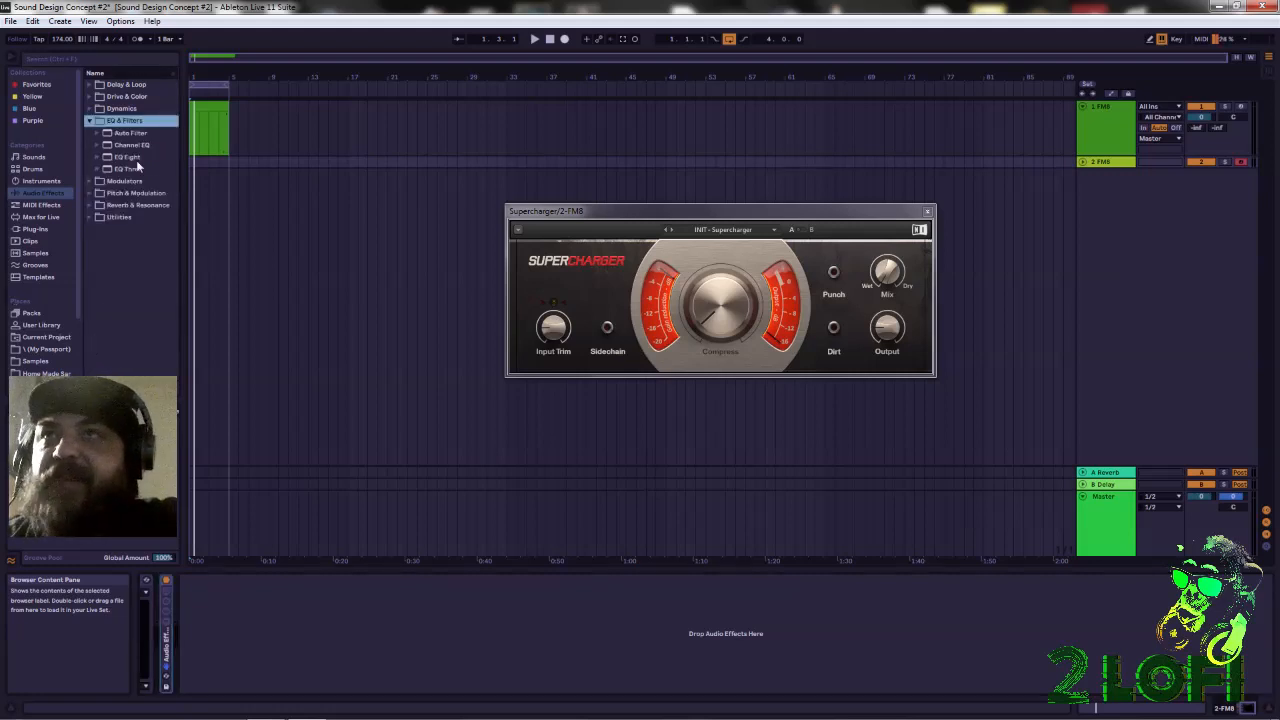
left_click_drag(127, 158, 303, 618)
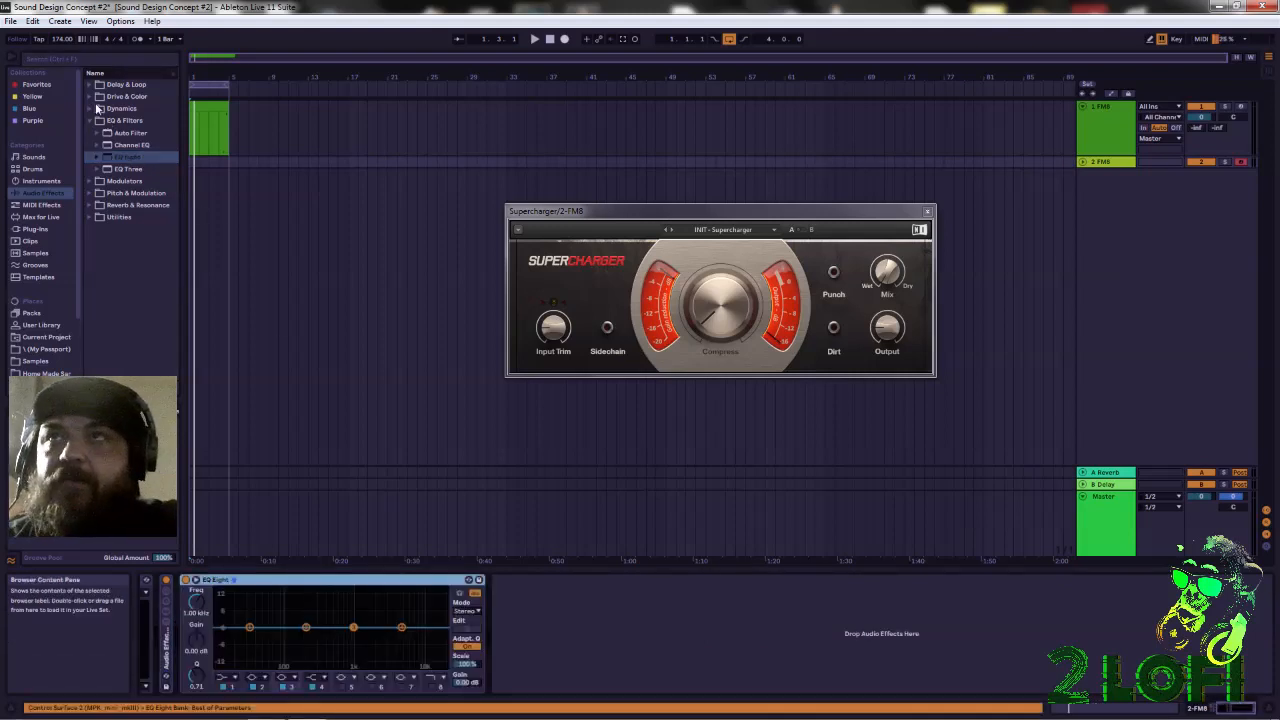
left_click(90, 109)
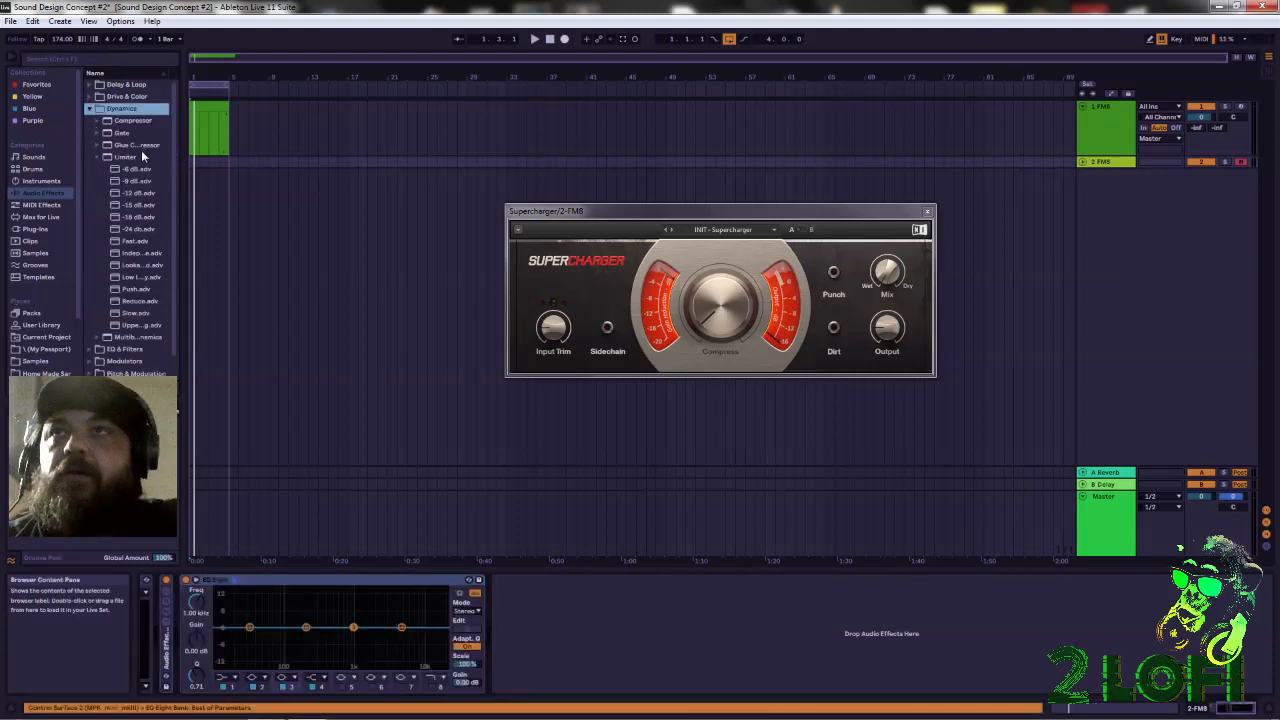
left_click_drag(131, 147, 591, 671)
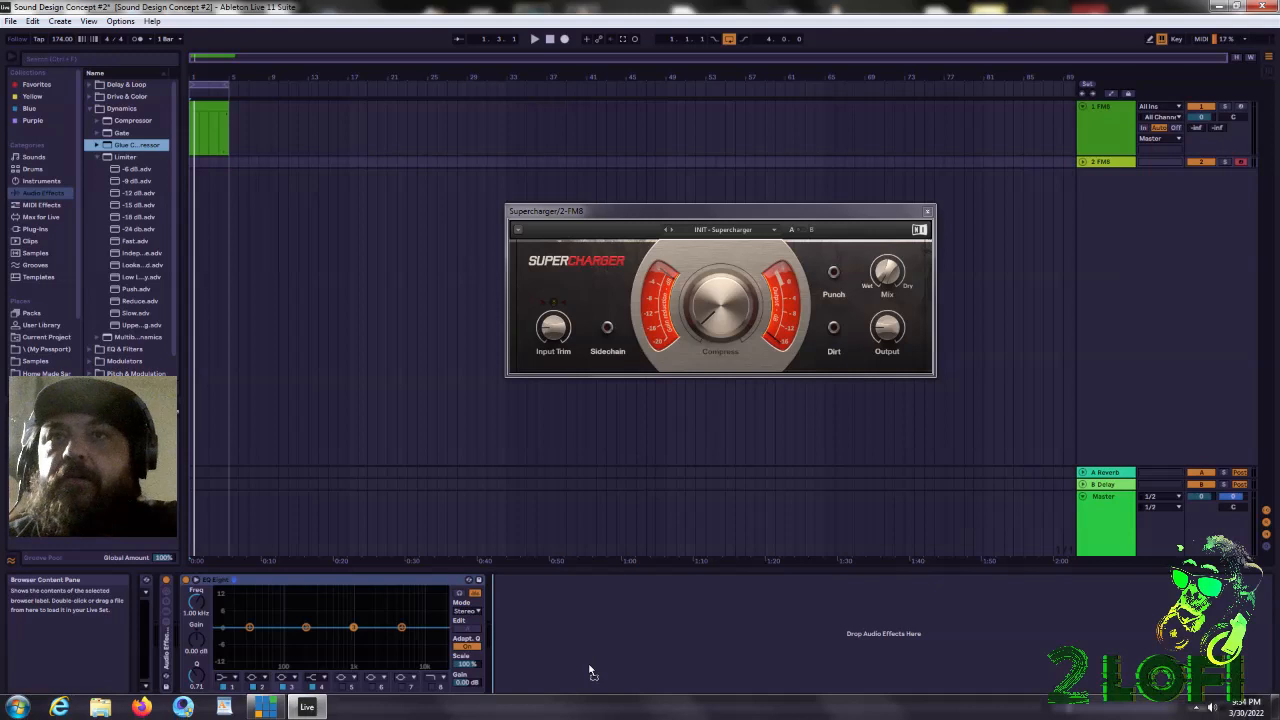
Add a second EQ Eight after the Glue Compressor
left_click(125, 348)
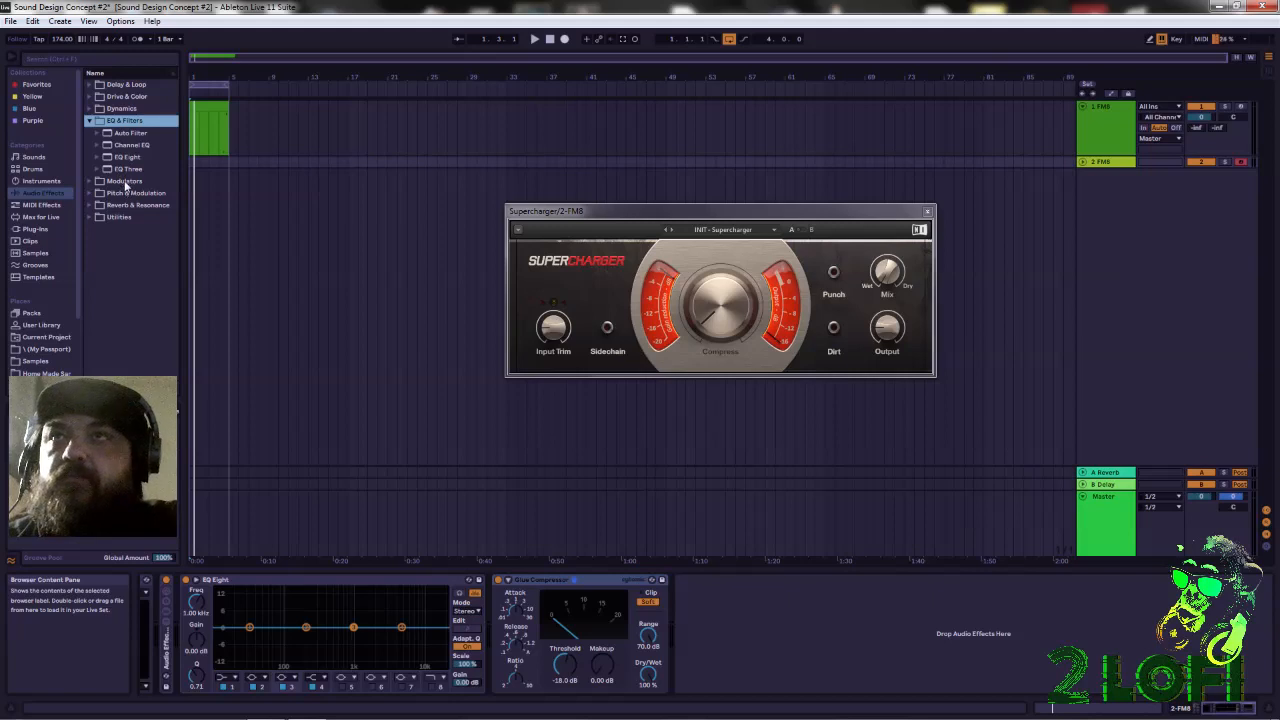
left_click(127, 158)
left_click_drag(127, 158, 760, 640)
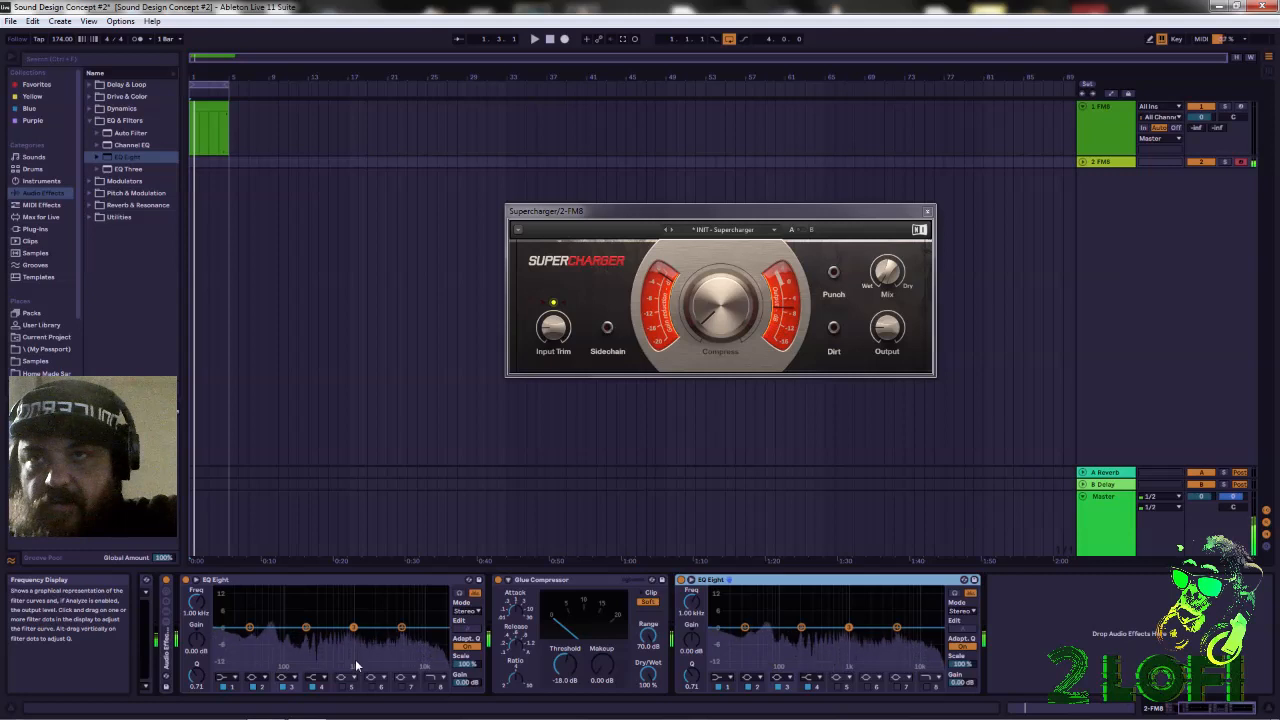
Change band 1 of the first EQ Eight to a low-cut filter at about 20 Hz
left_click(250, 630)
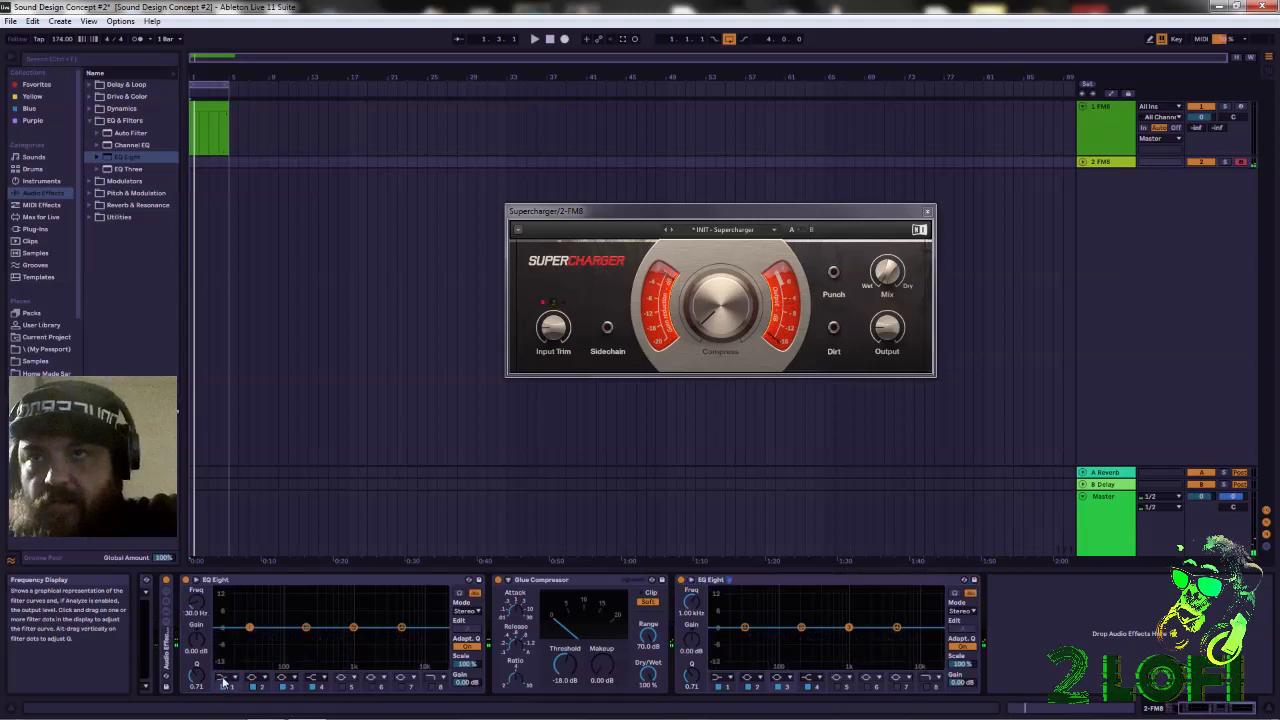
left_click(223, 687)
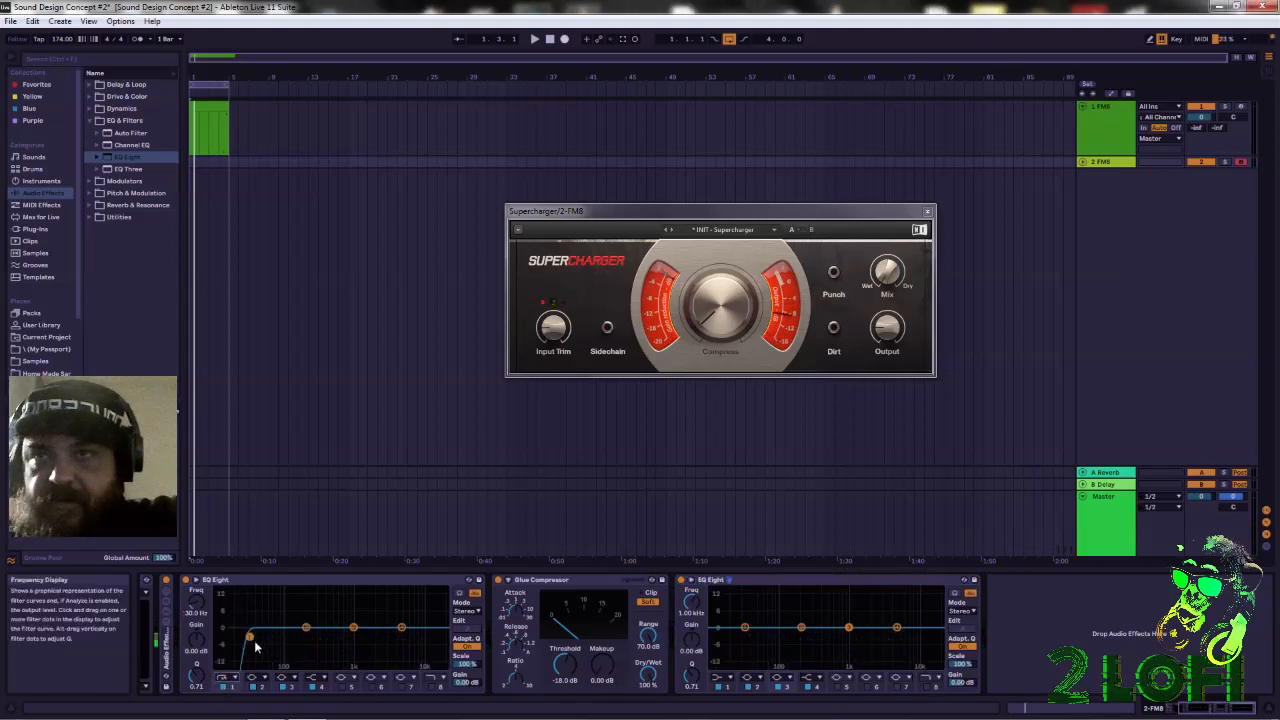
left_click_drag(250, 637, 238, 637)
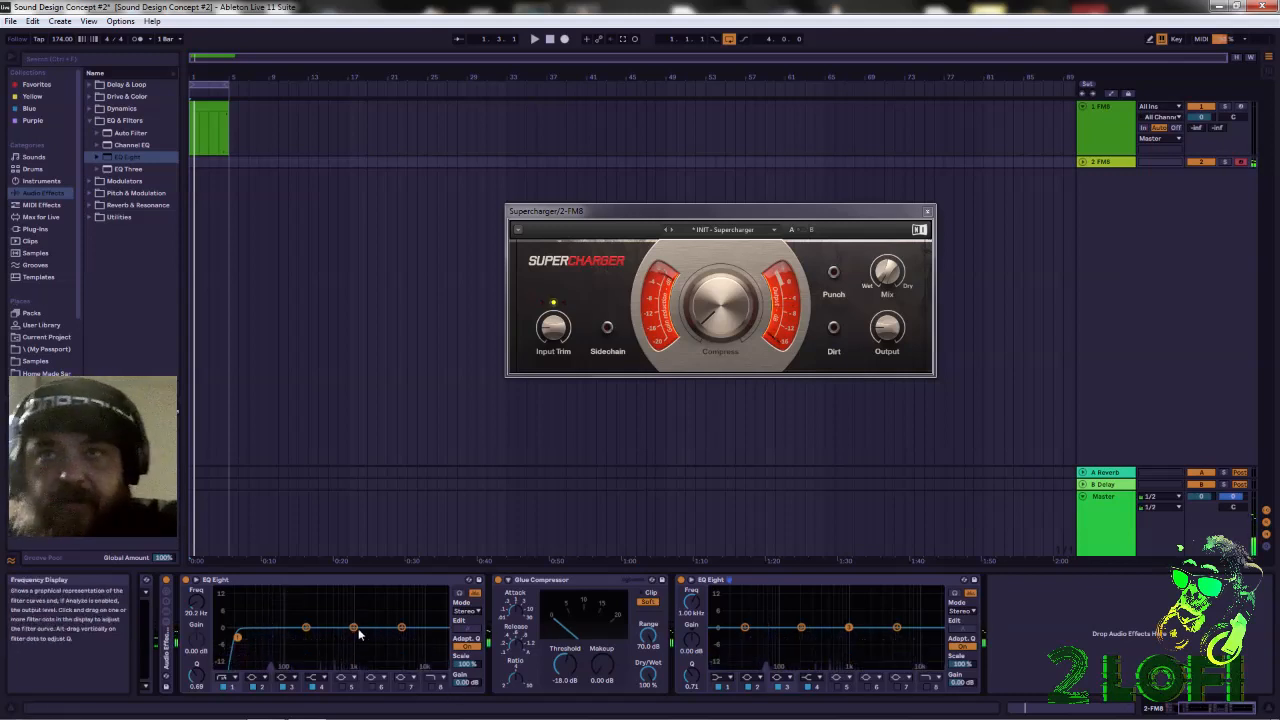
Cut band 3 of the first EQ Eight to -6 dB with a Q of 3 and lower its frequency
left_click_drag(354, 627, 354, 657)
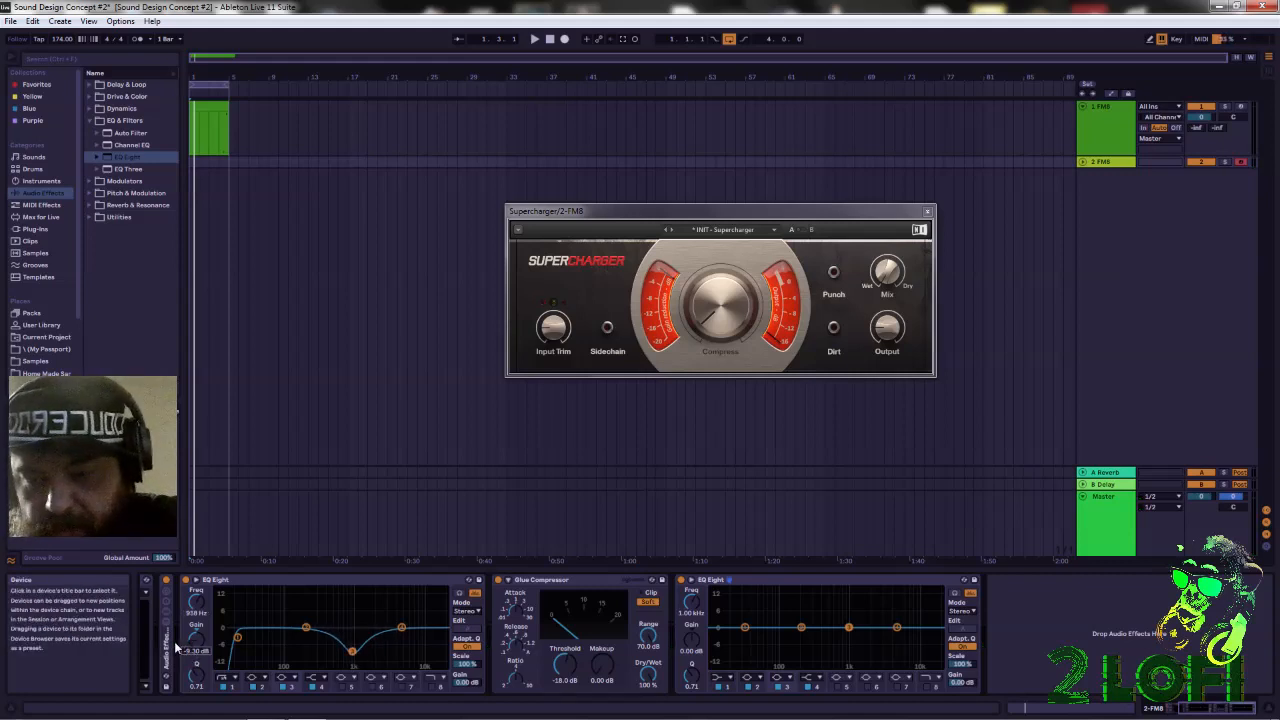
key("Return")
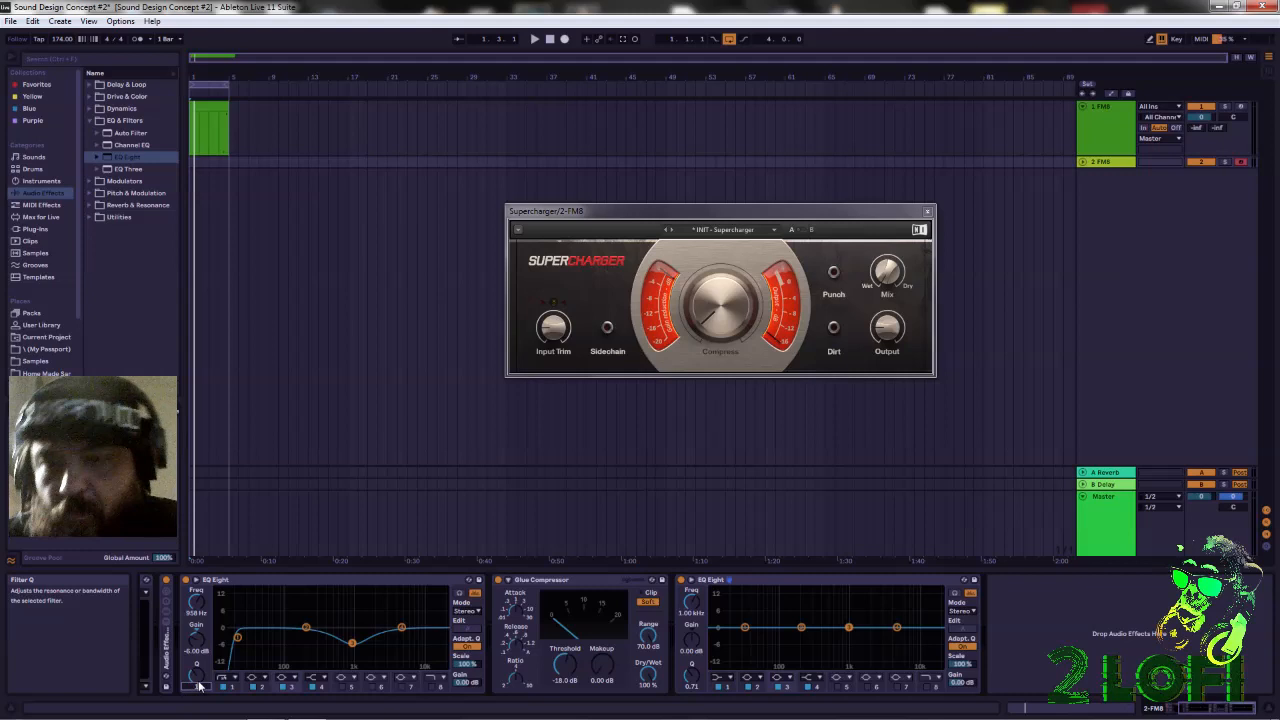
key("Return")
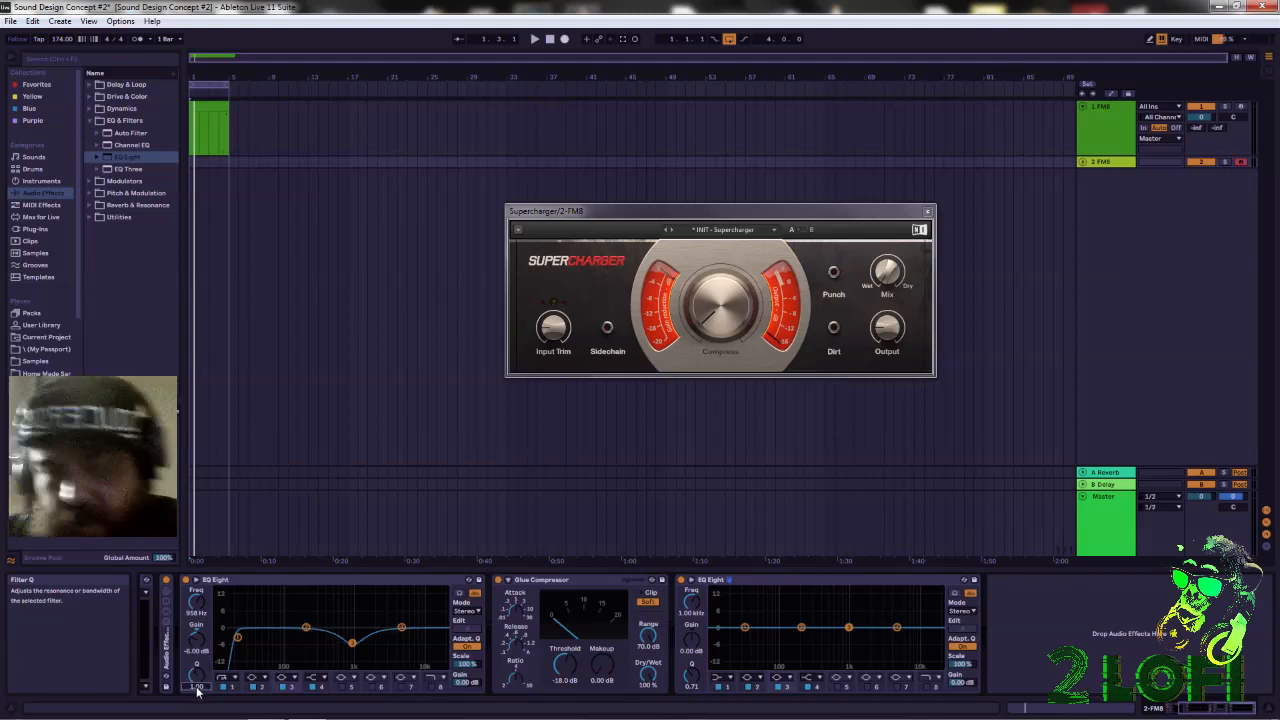
type("3")
key("Return")
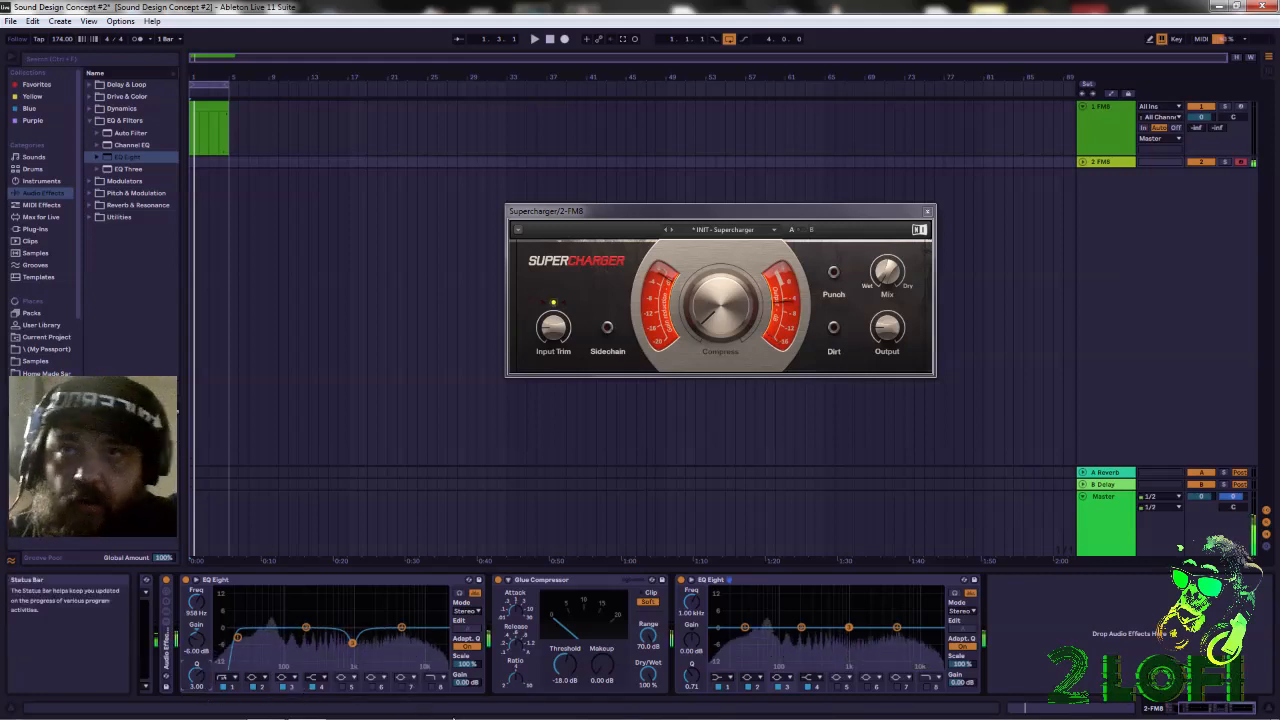
mouse_move(197, 603)
left_mouse_down()
mouse_move(197, 647)
mouse_move(197, 620)
left_mouse_up()
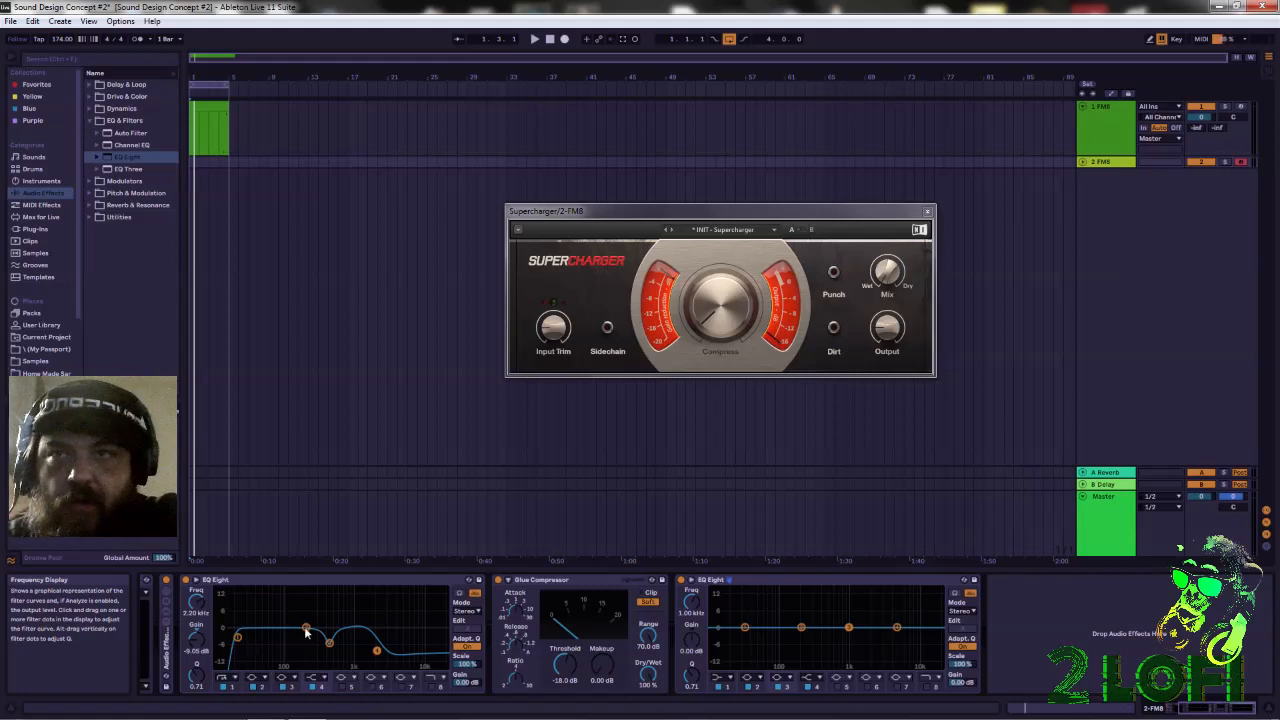
Boost the first EQ Eight's band 2 by about 6.3 dB at 337 Hz with a Q of 1, and raise the global gain to about 9.4 dB
left_click_drag(307, 631, 284, 614)
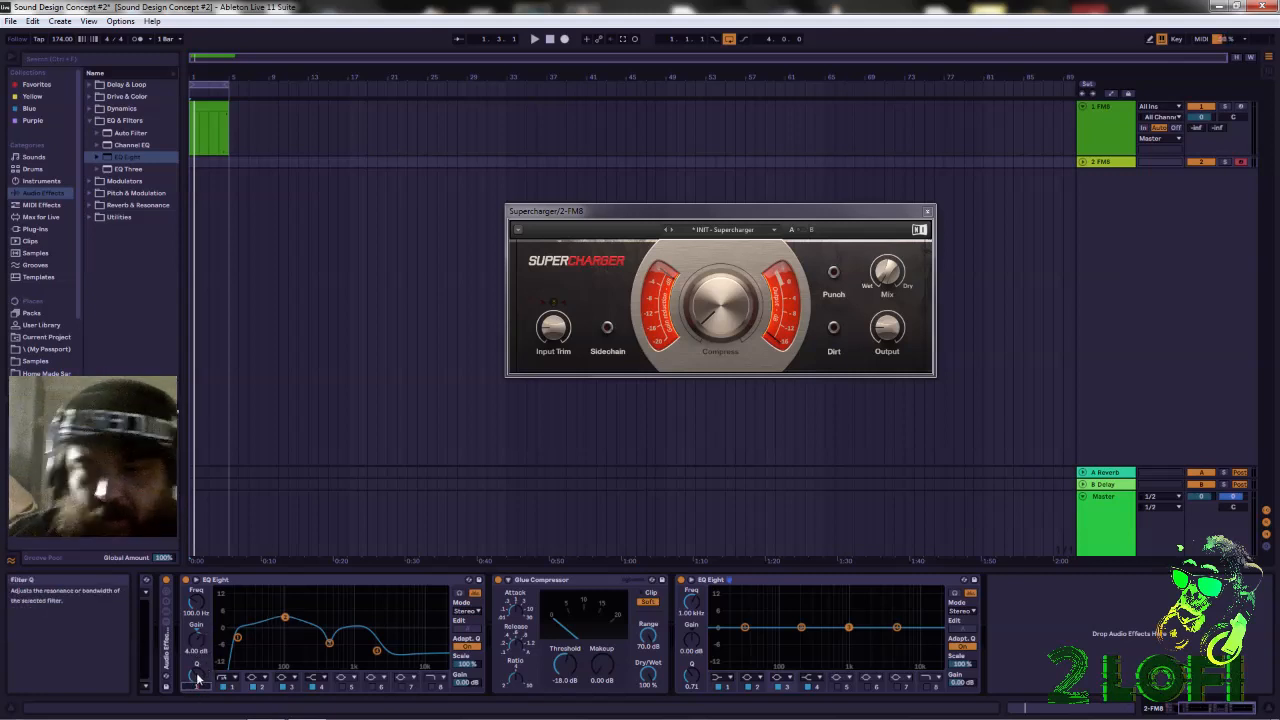
key("Return")
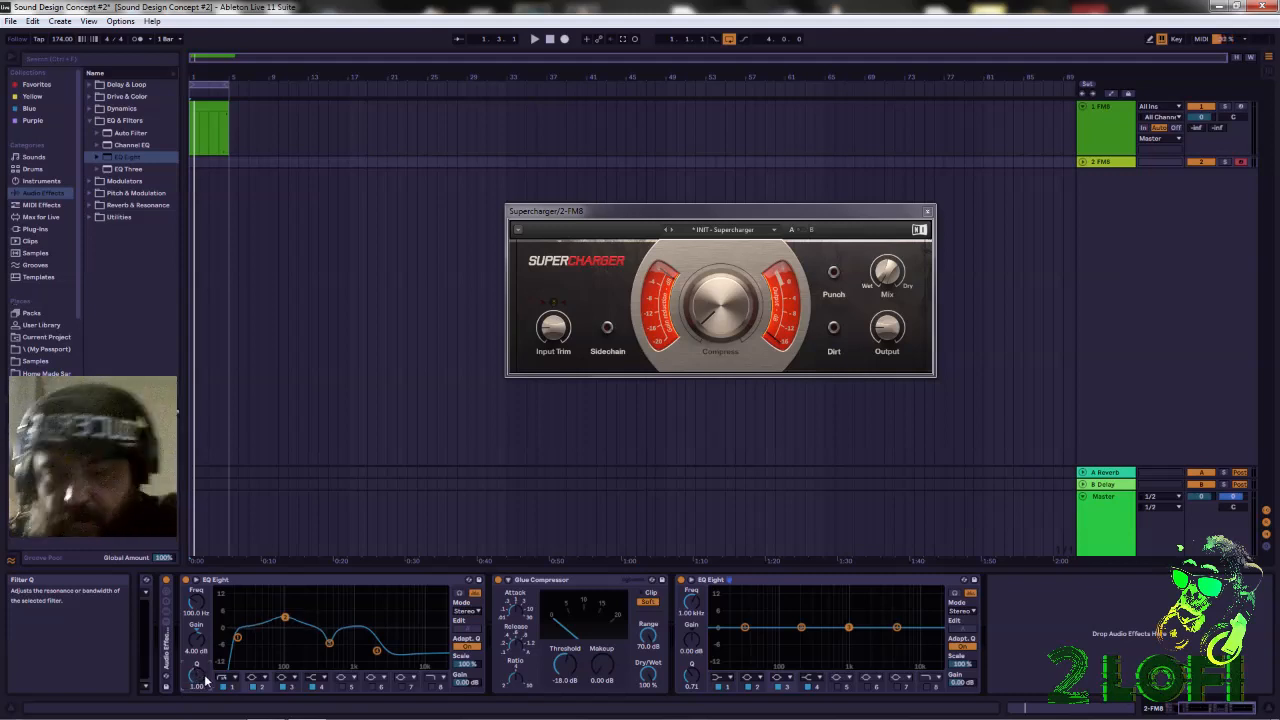
left_click_drag(197, 603, 197, 558)
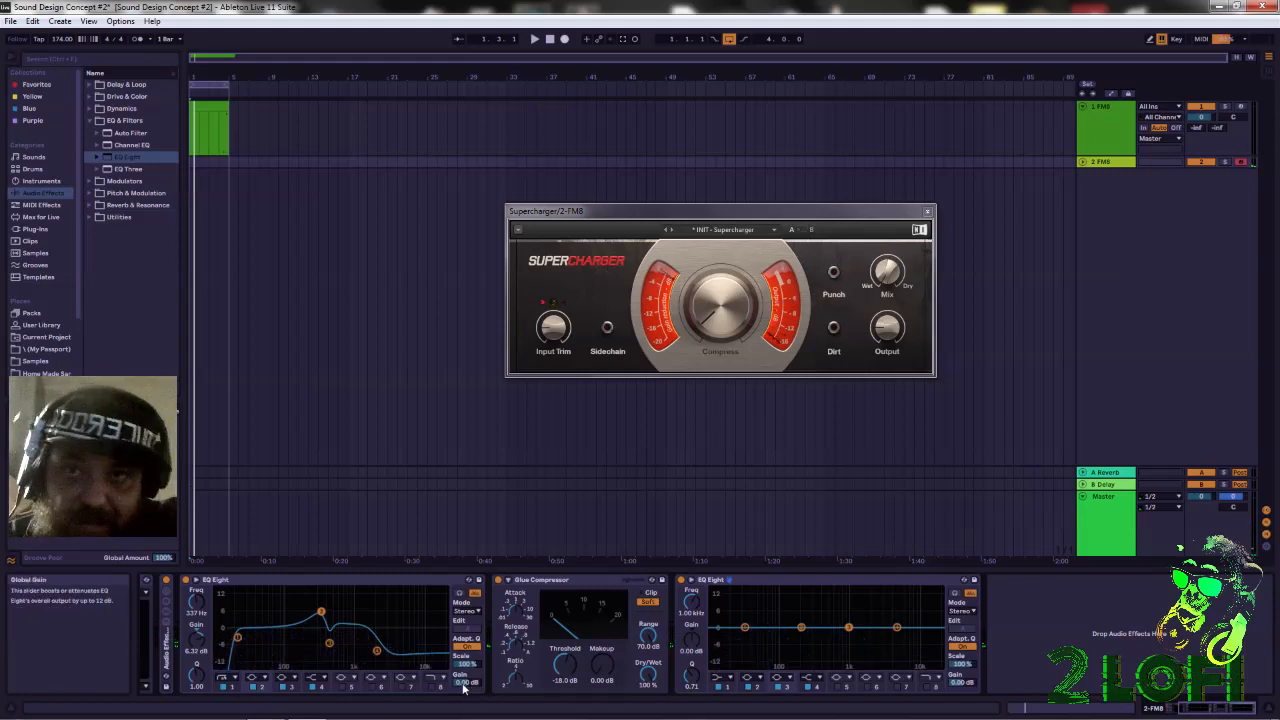
left_click_drag(466, 682, 466, 664)
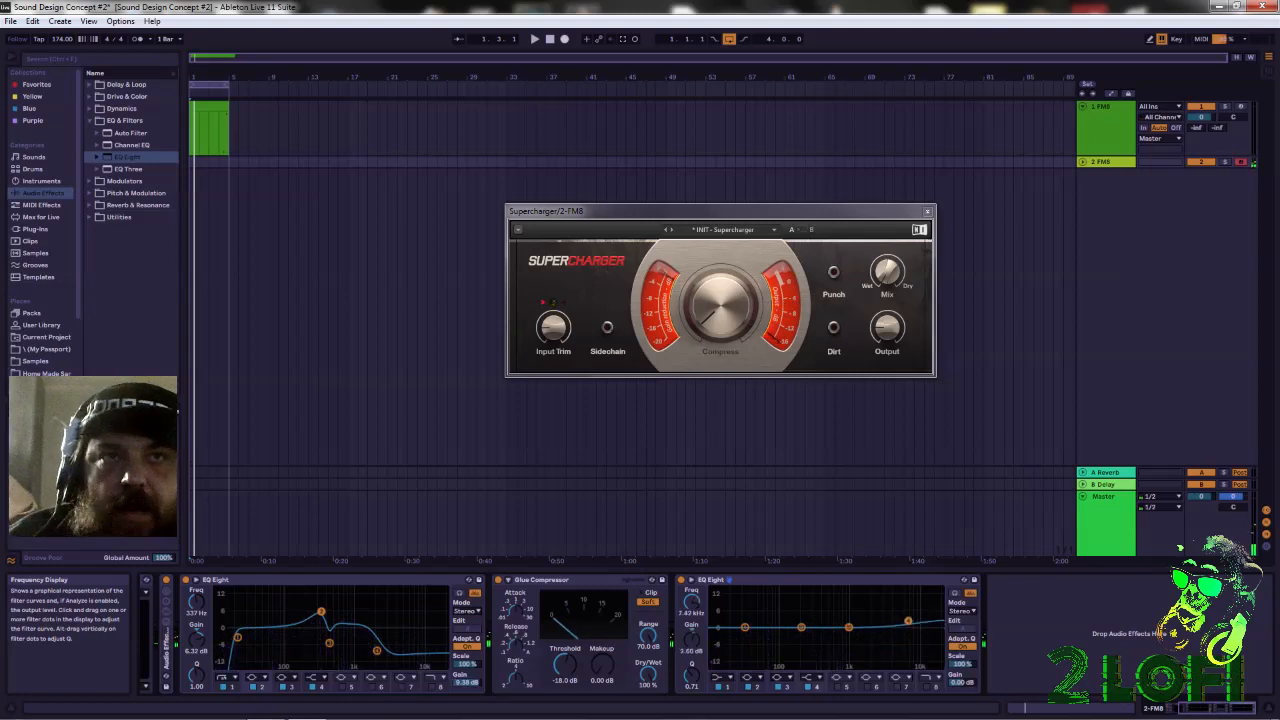
Change band 4 of the second EQ Eight to a bell filter and set its gain to 4 dB
left_click(806, 677)
left_click(807, 633)
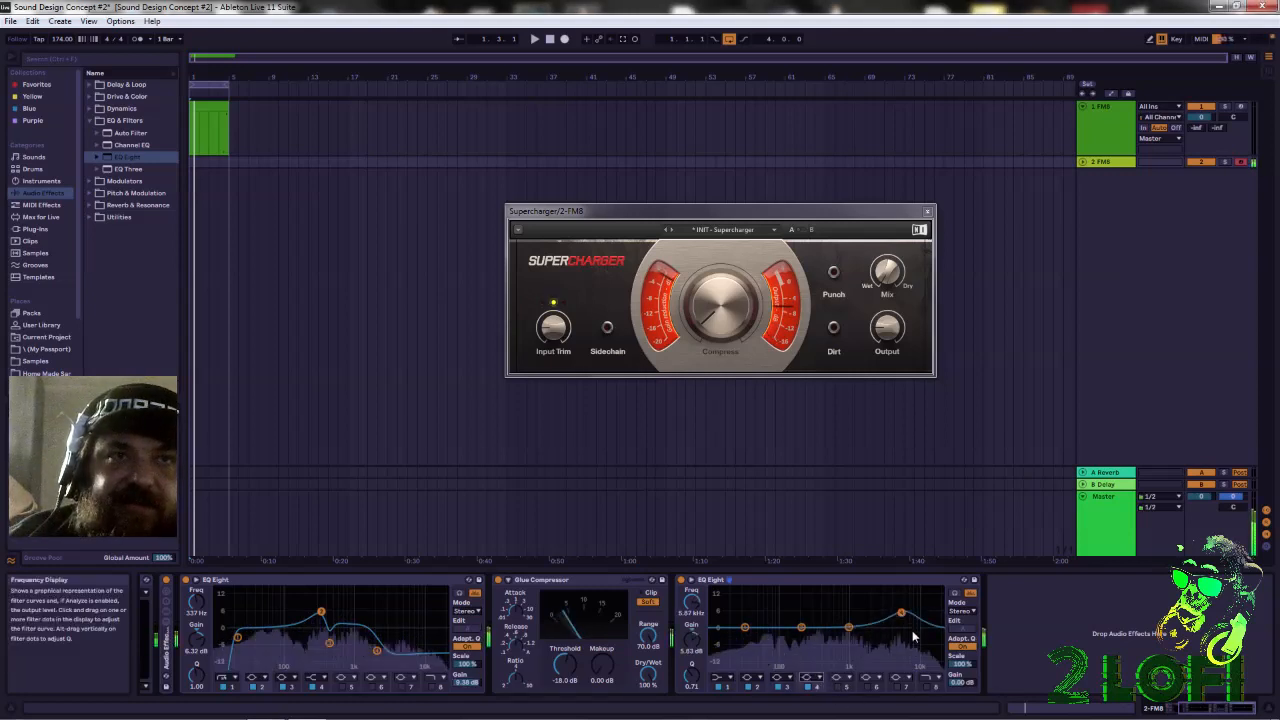
mouse_move(912, 610)
left_mouse_down()
mouse_move(829, 589)
mouse_move(910, 595)
mouse_move(911, 611)
left_mouse_up()
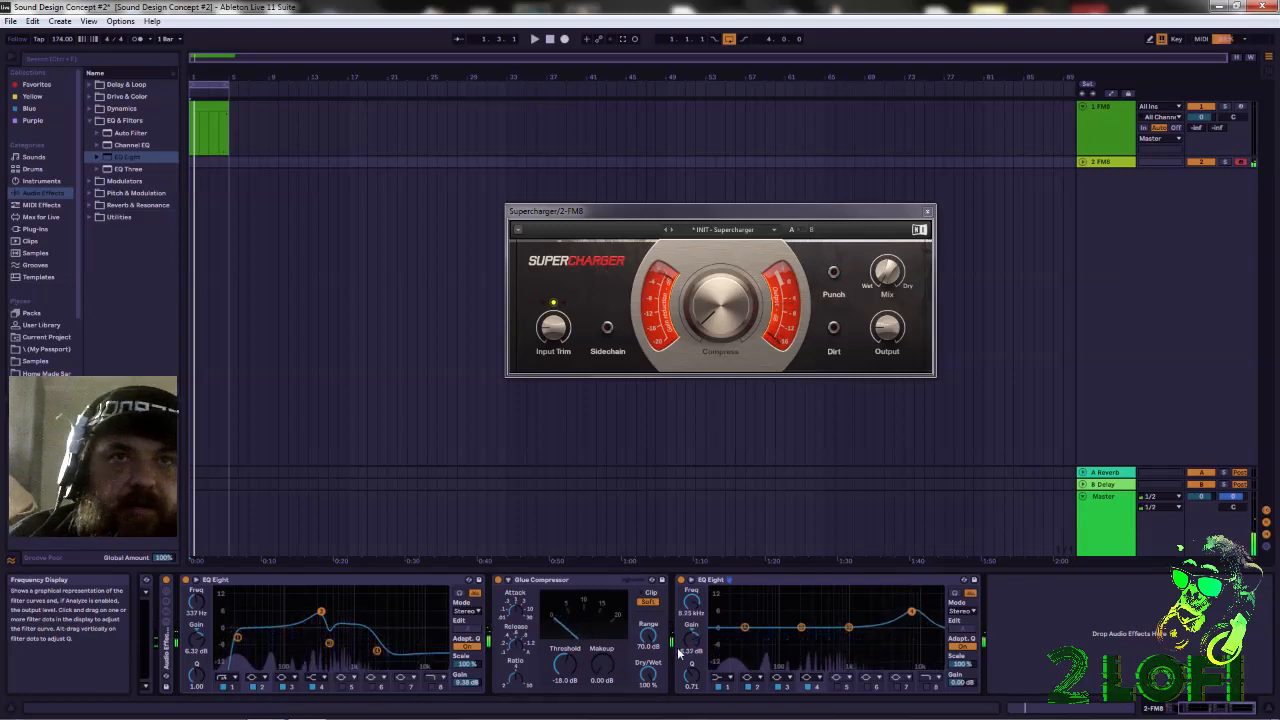
type("4")
key("Return")
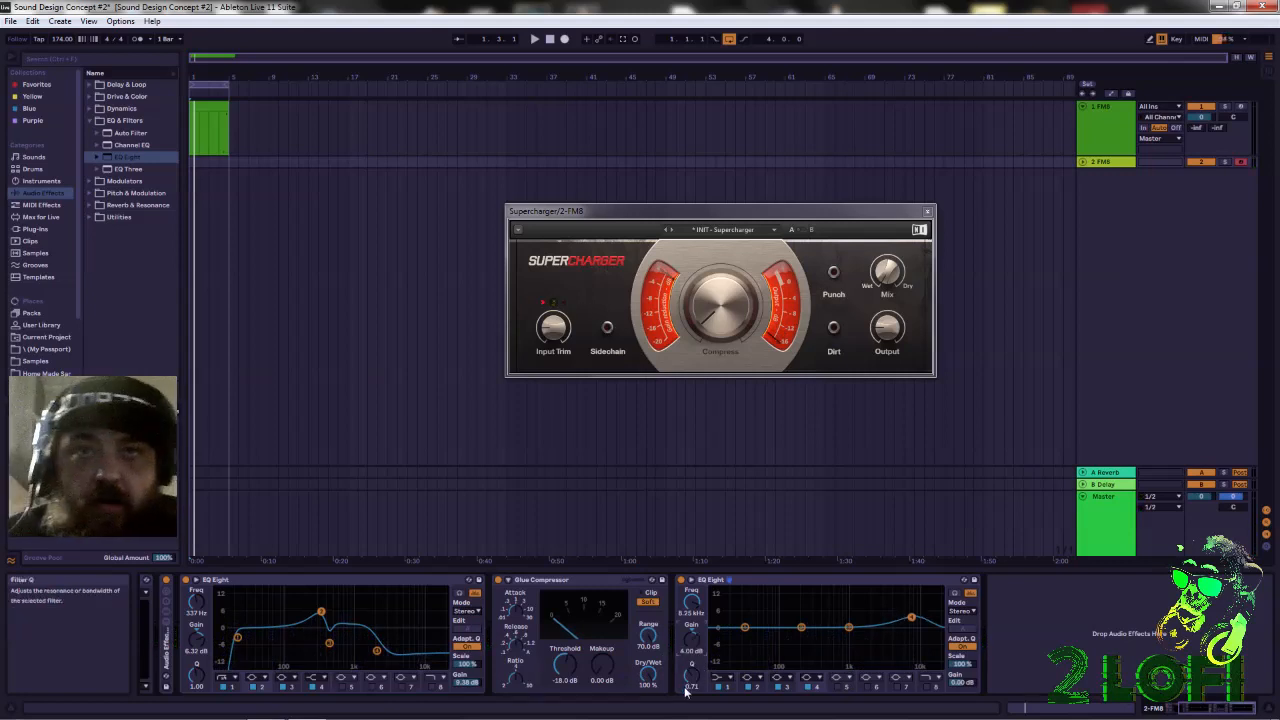
Set the Q of the second EQ Eight's band 4 to 1.50 and its frequency to about 6.9 kHz
left_click(697, 687)
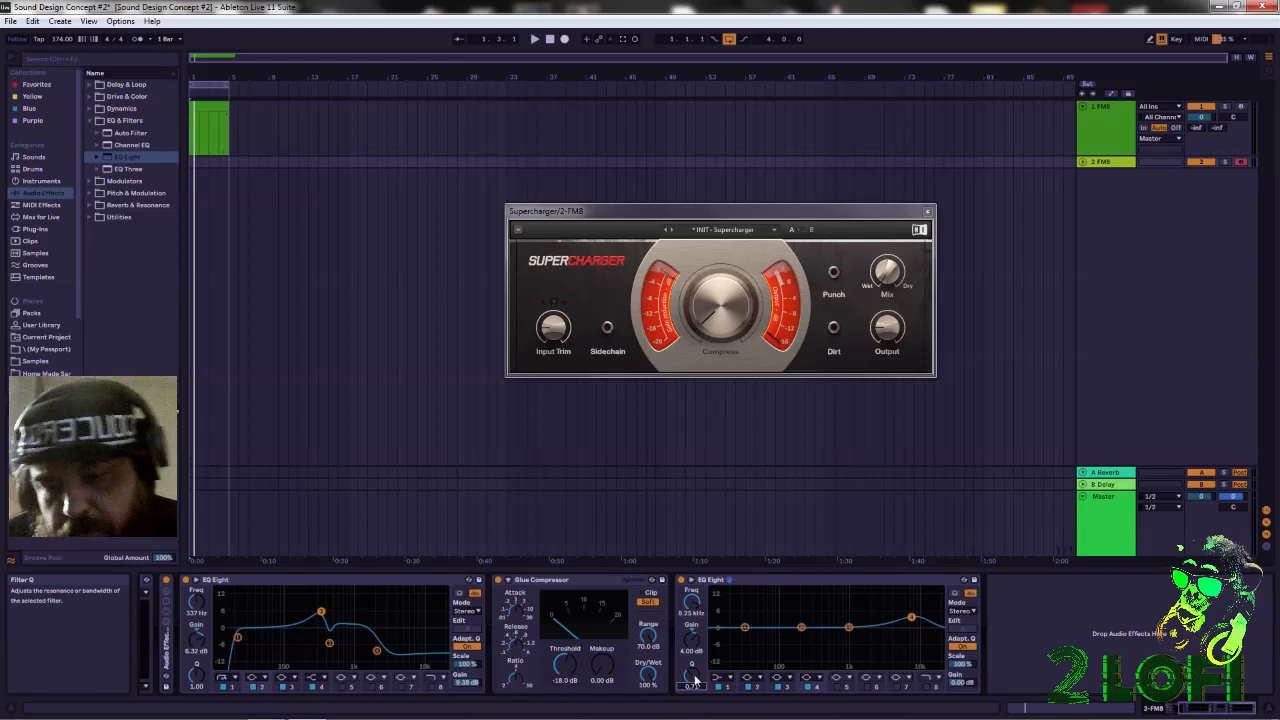
type("1.50")
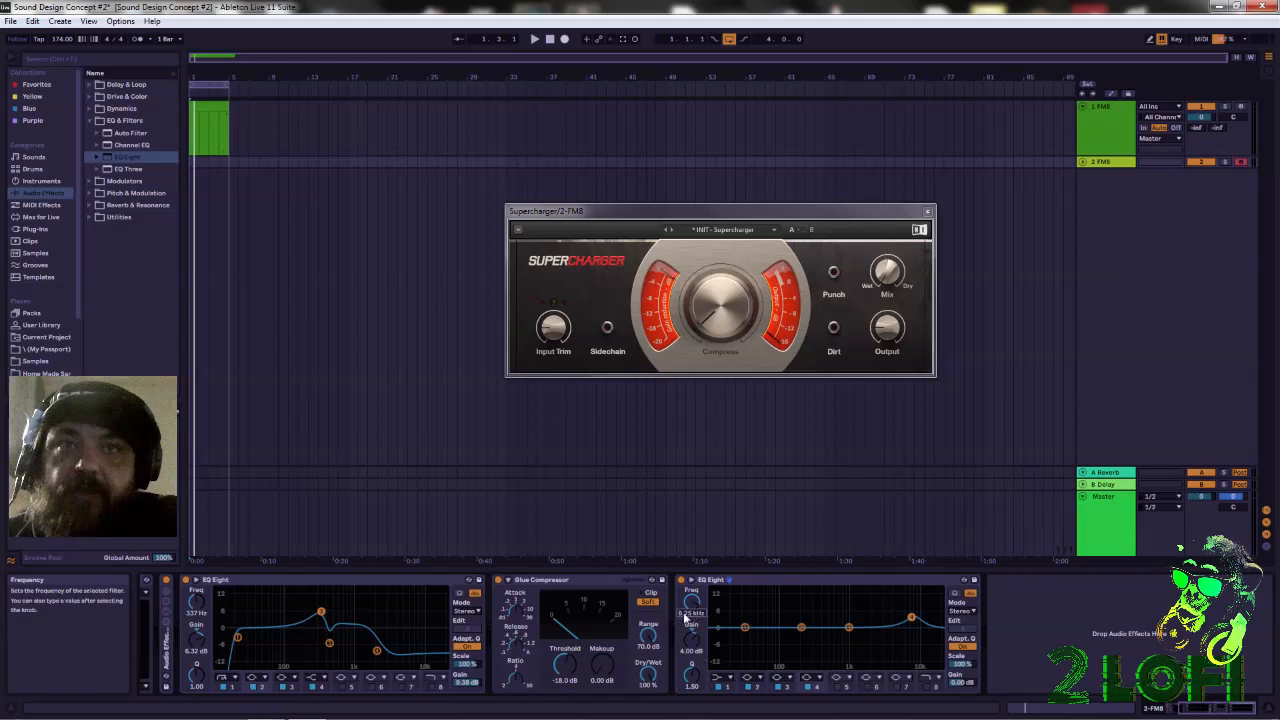
type("6500")
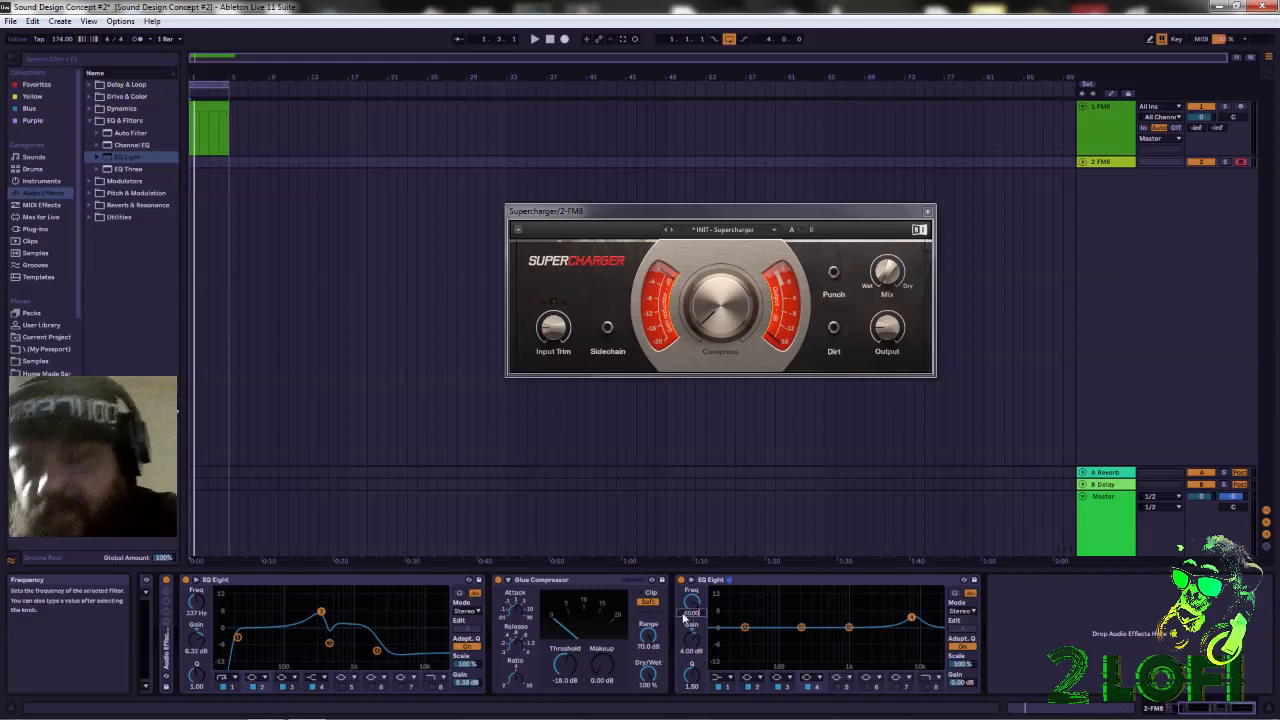
key("Return")
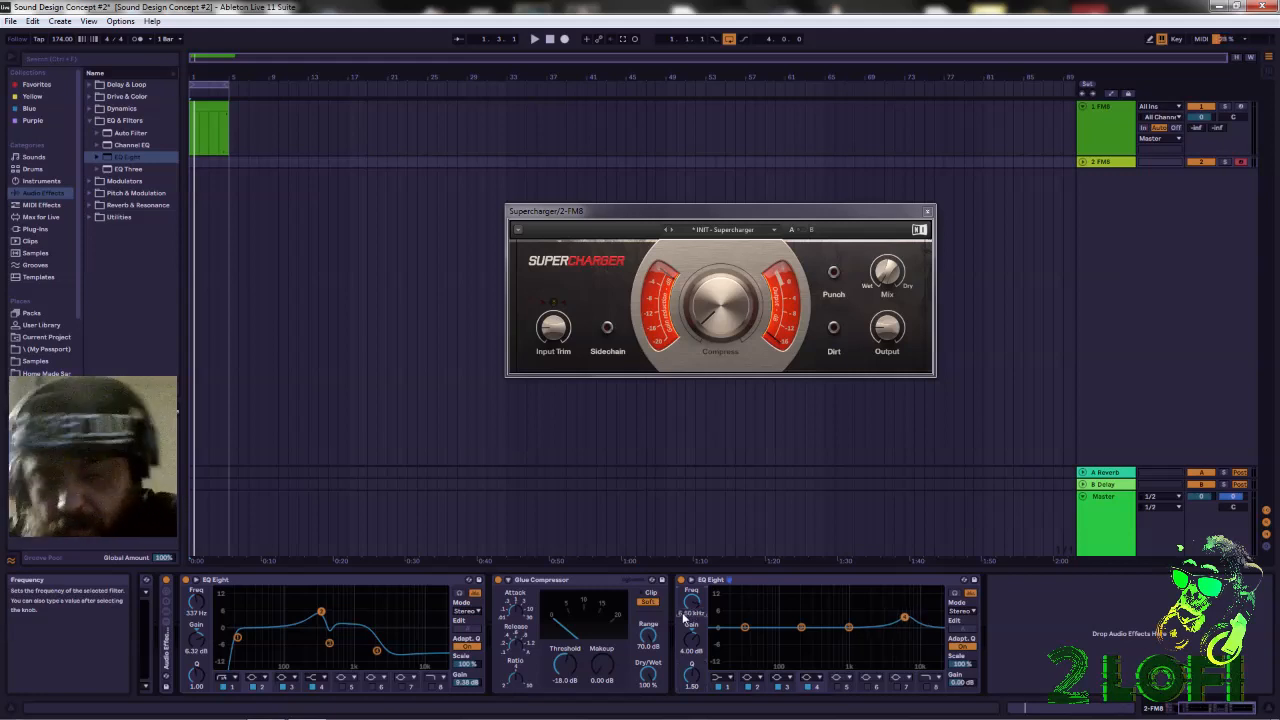
mouse_move(691, 613)
left_mouse_down()
mouse_move(691, 574)
mouse_move(691, 625)
mouse_move(691, 590)
left_mouse_up()
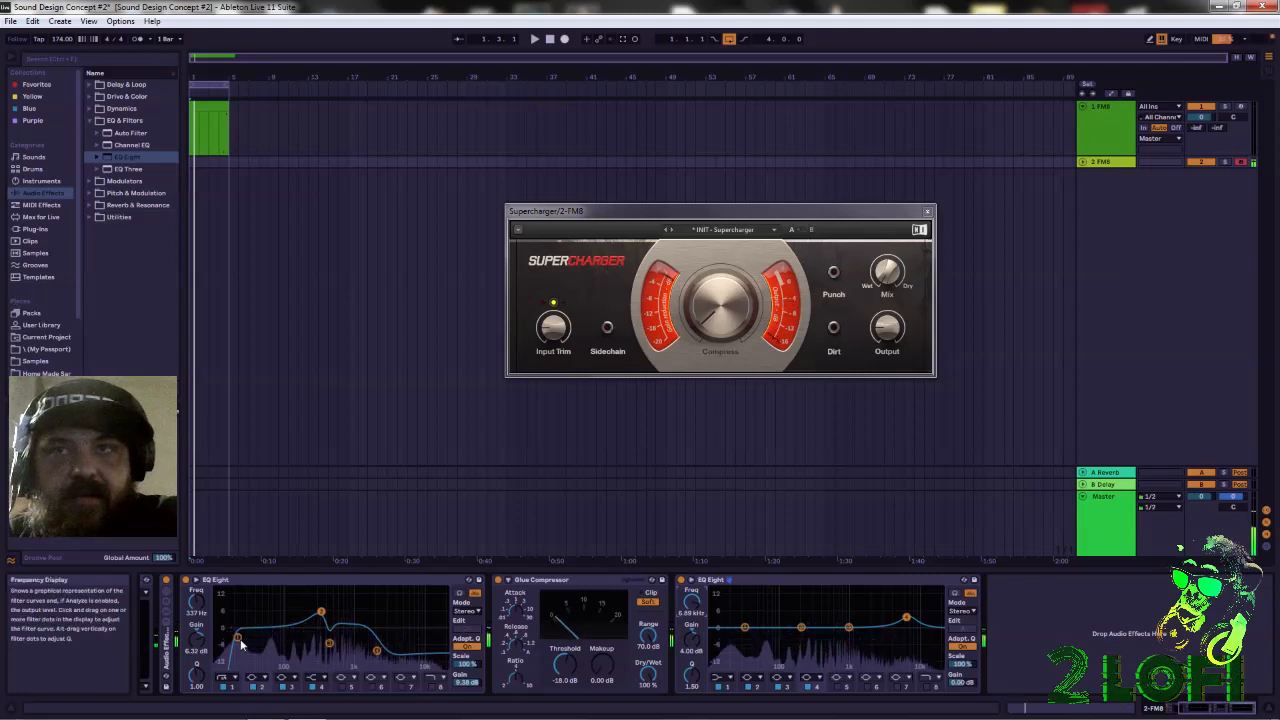
In the first EQ Eight, cut band 2 to -6 dB at 107 Hz with Q 2.39 and band 4 to about -9.8 dB at 1.38 kHz
left_click_drag(321, 611, 288, 663)
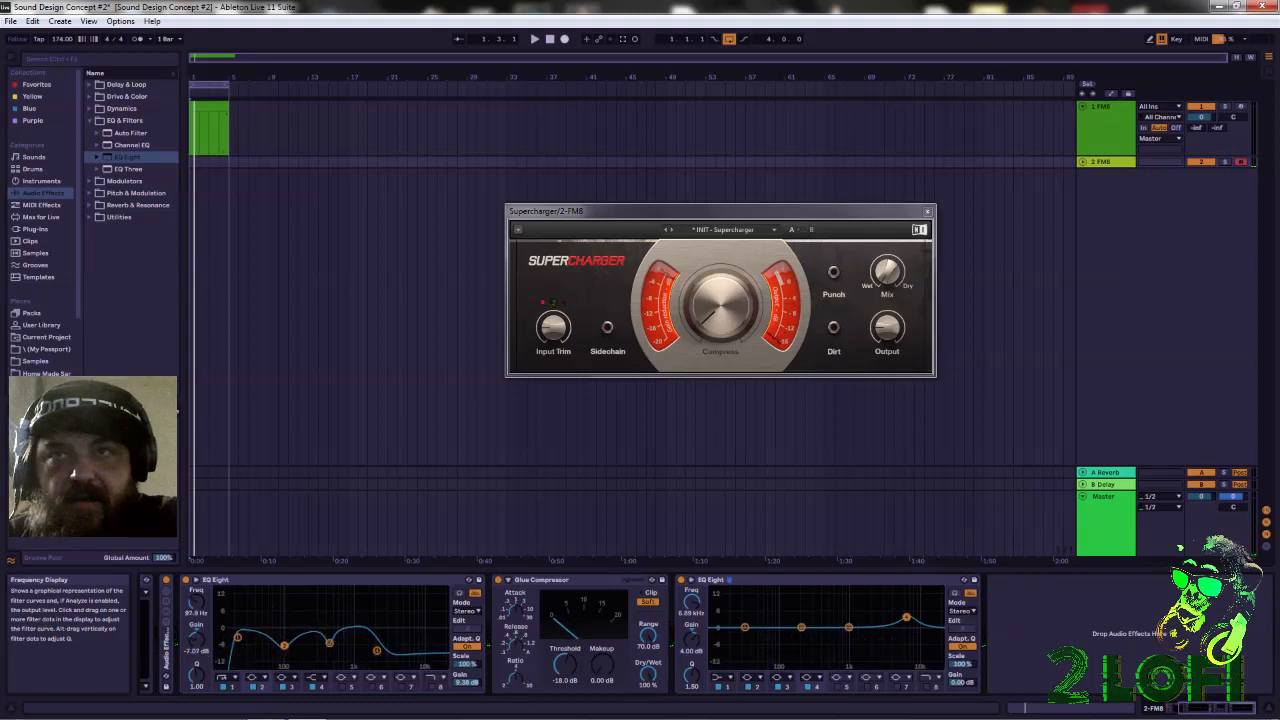
left_click_drag(284, 645, 288, 645)
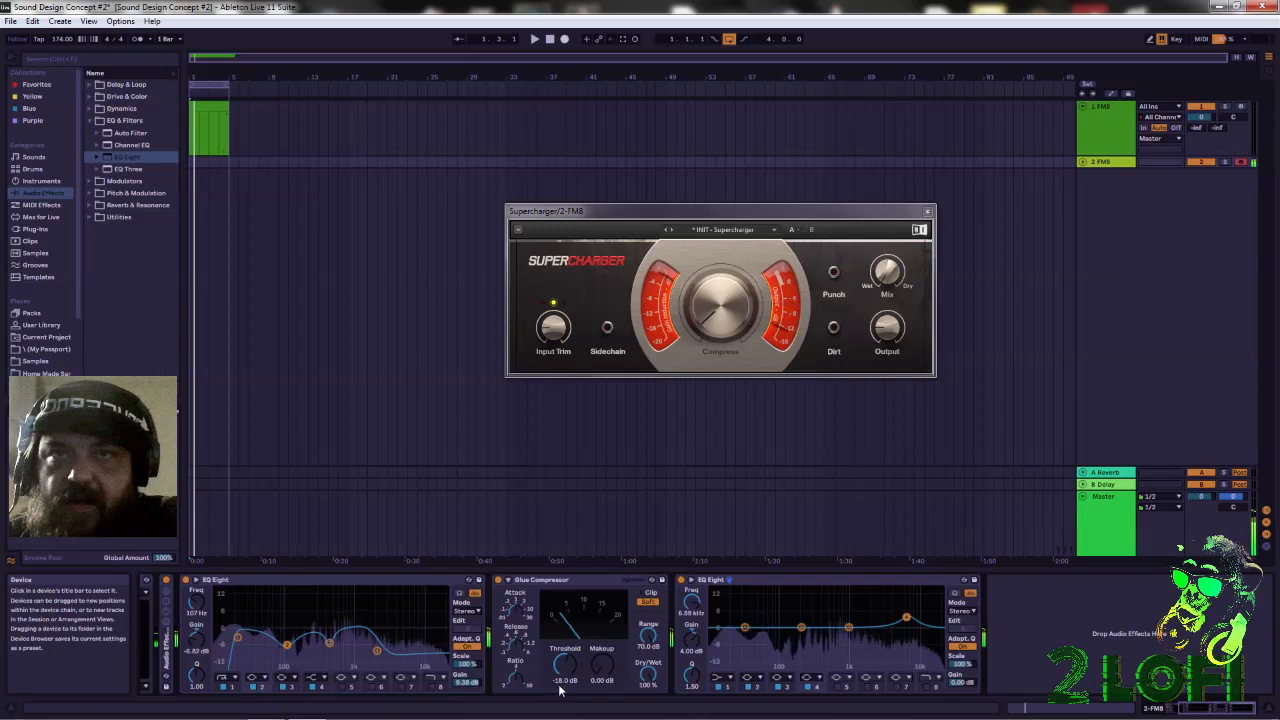
left_click_drag(196, 674, 196, 655)
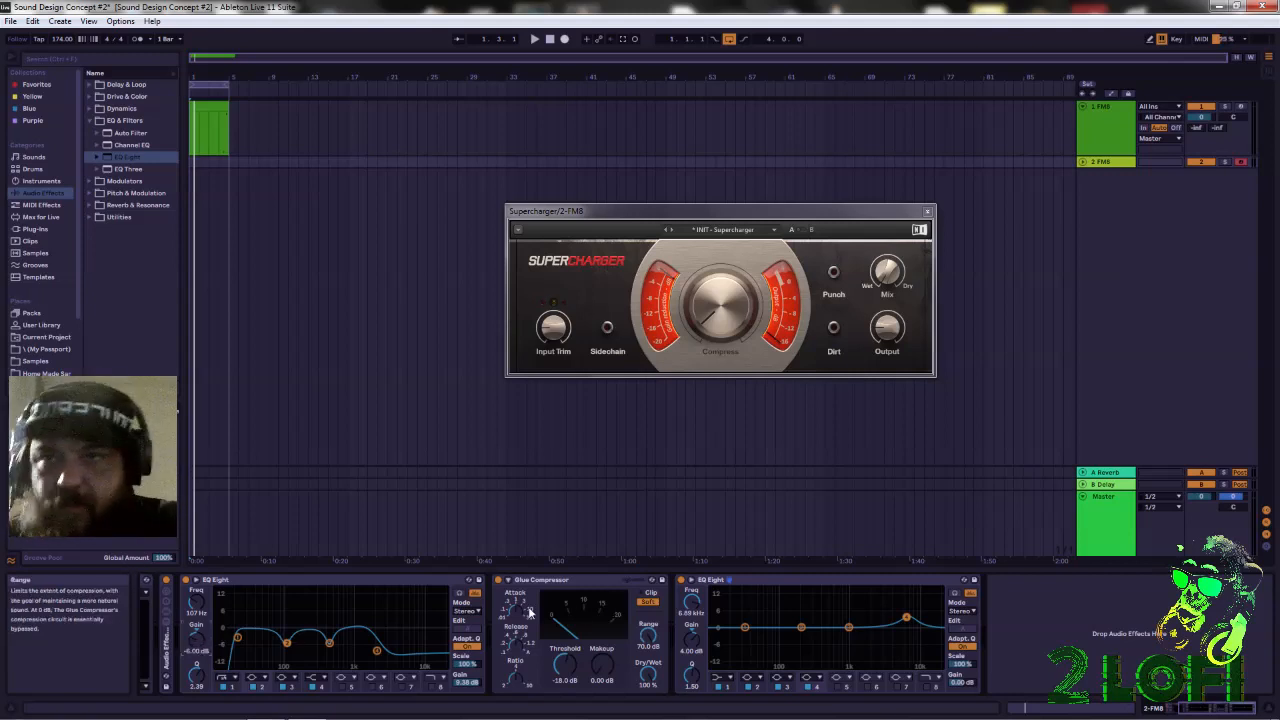
left_click(377, 652)
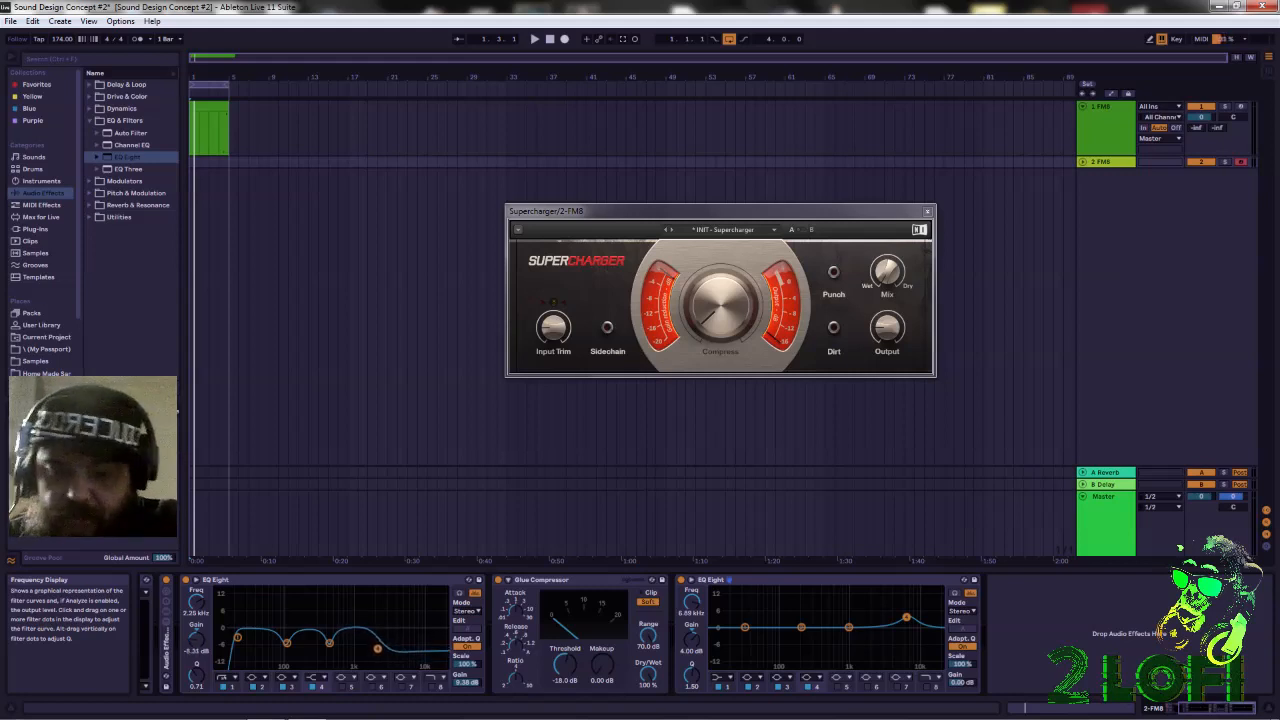
left_click_drag(381, 651, 363, 653)
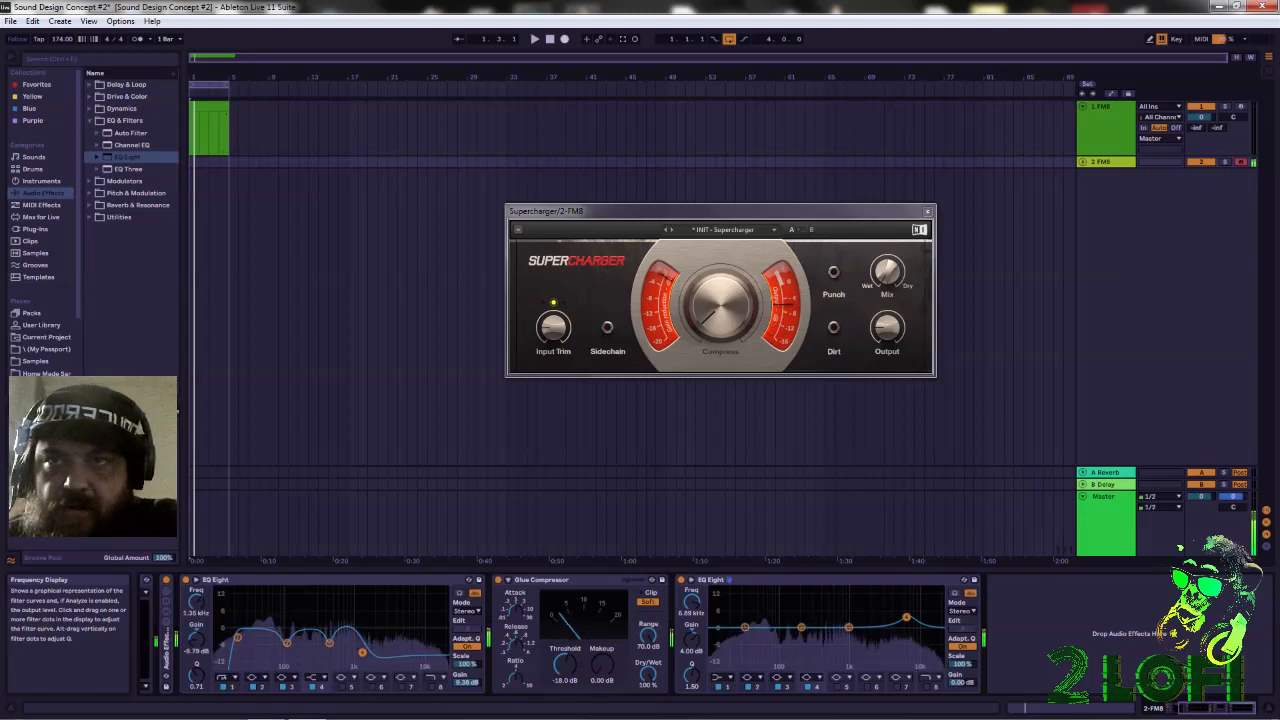
Raise the frequency of the second EQ Eight's band 4 to about 8.3 kHz, keeping its gain at 4 dB
left_click_drag(914, 612, 904, 617)
left_click_drag(688, 602, 688, 600)
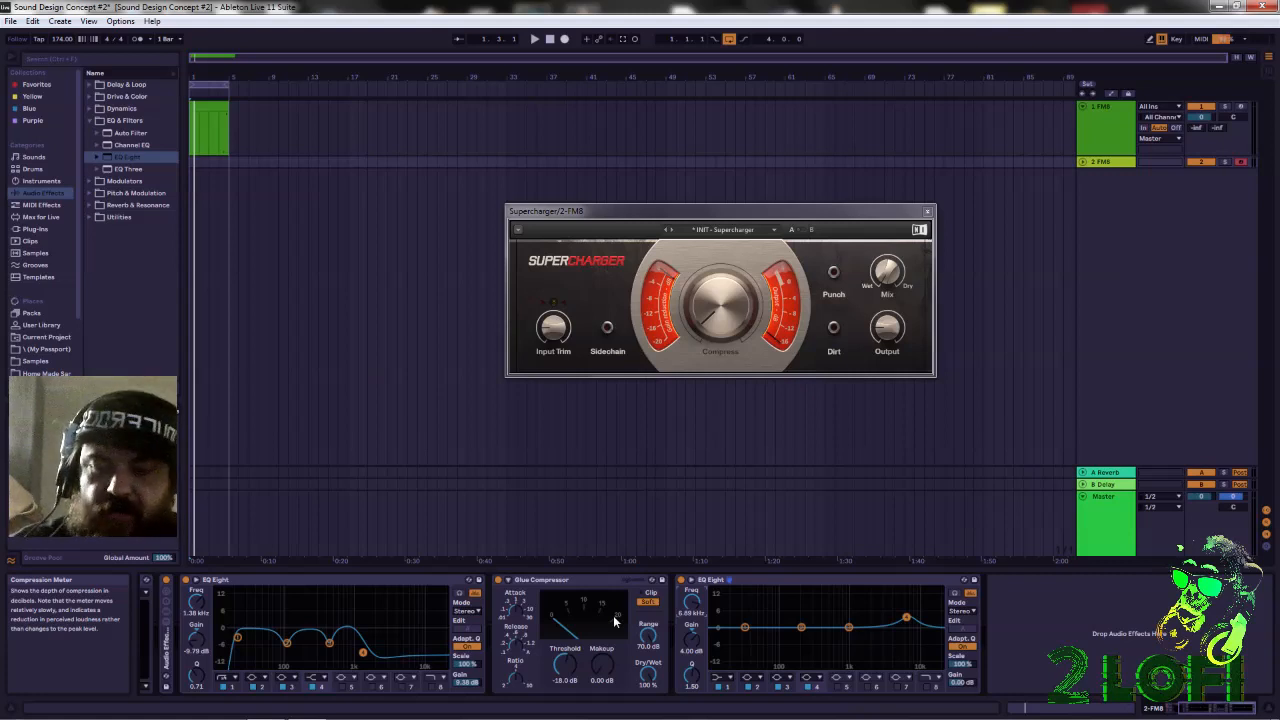
mouse_move(690, 602)
left_mouse_down()
mouse_move(690, 656)
mouse_move(690, 591)
mouse_move(690, 610)
left_mouse_up()
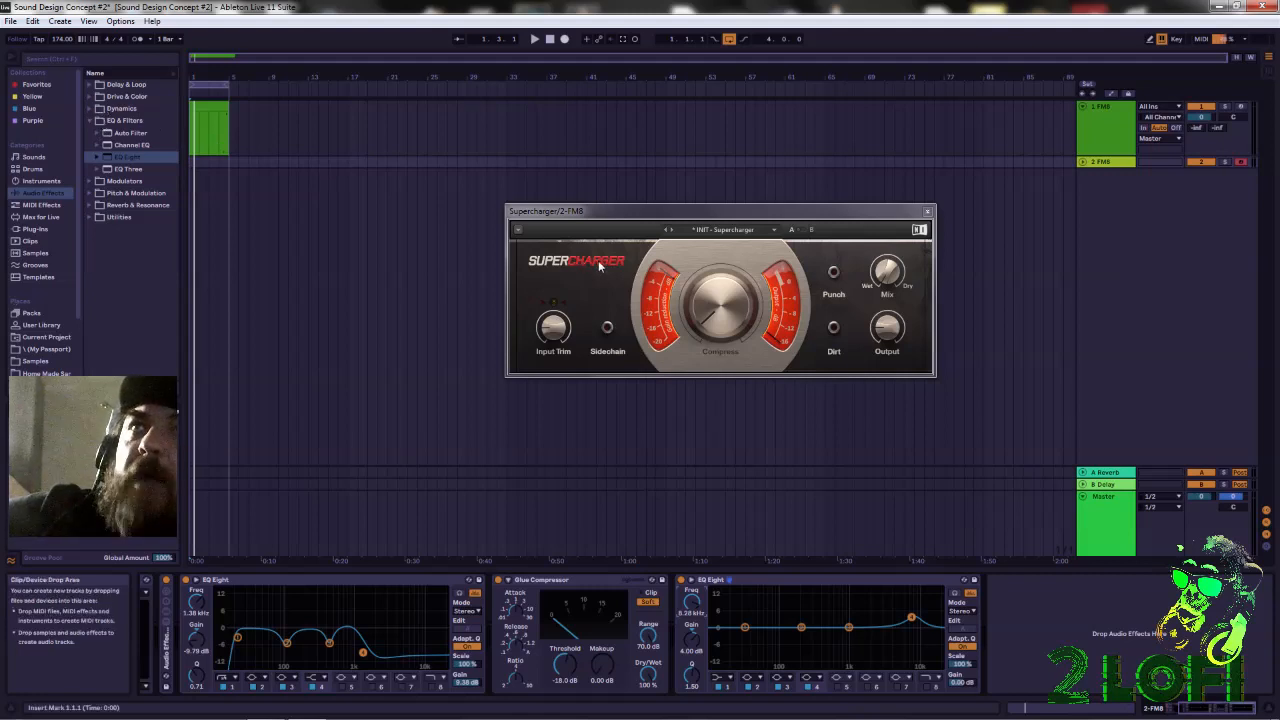
Add the -18 dB Limiter preset after the second EQ Eight and lower its gain to about -2.9 dB
left_click(92, 108)
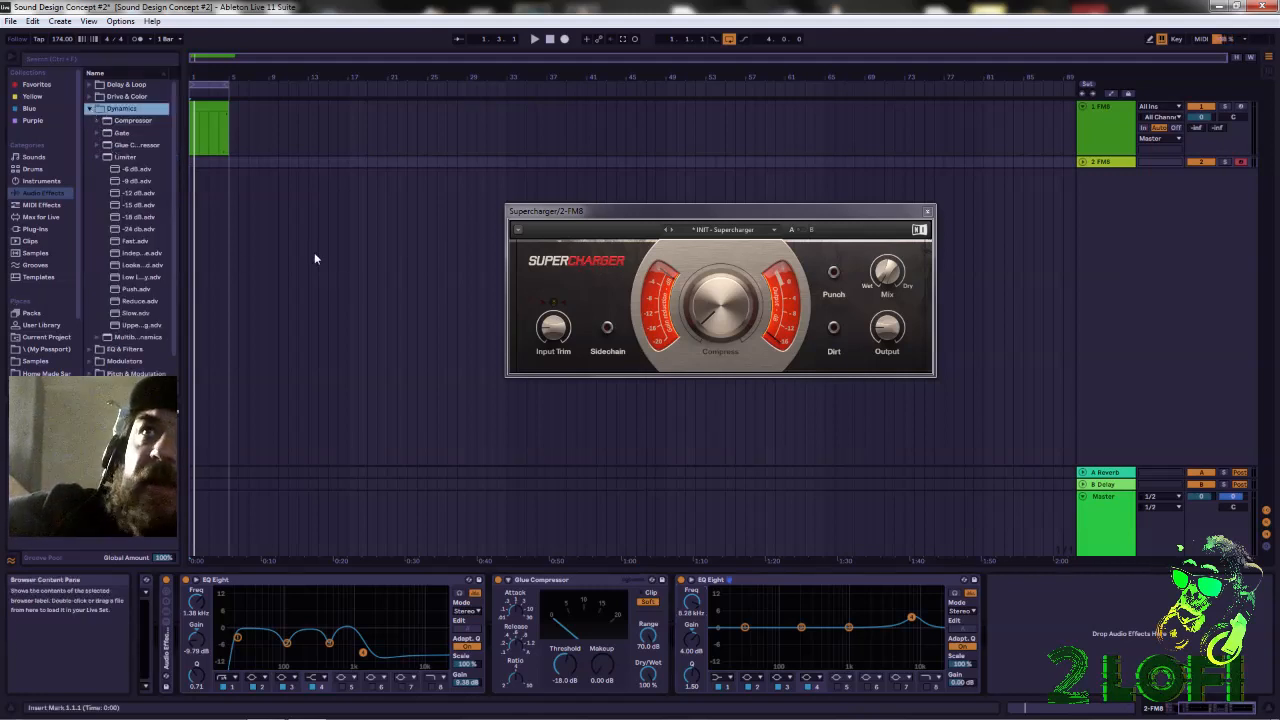
left_click(130, 218)
left_click_drag(130, 222, 1057, 668)
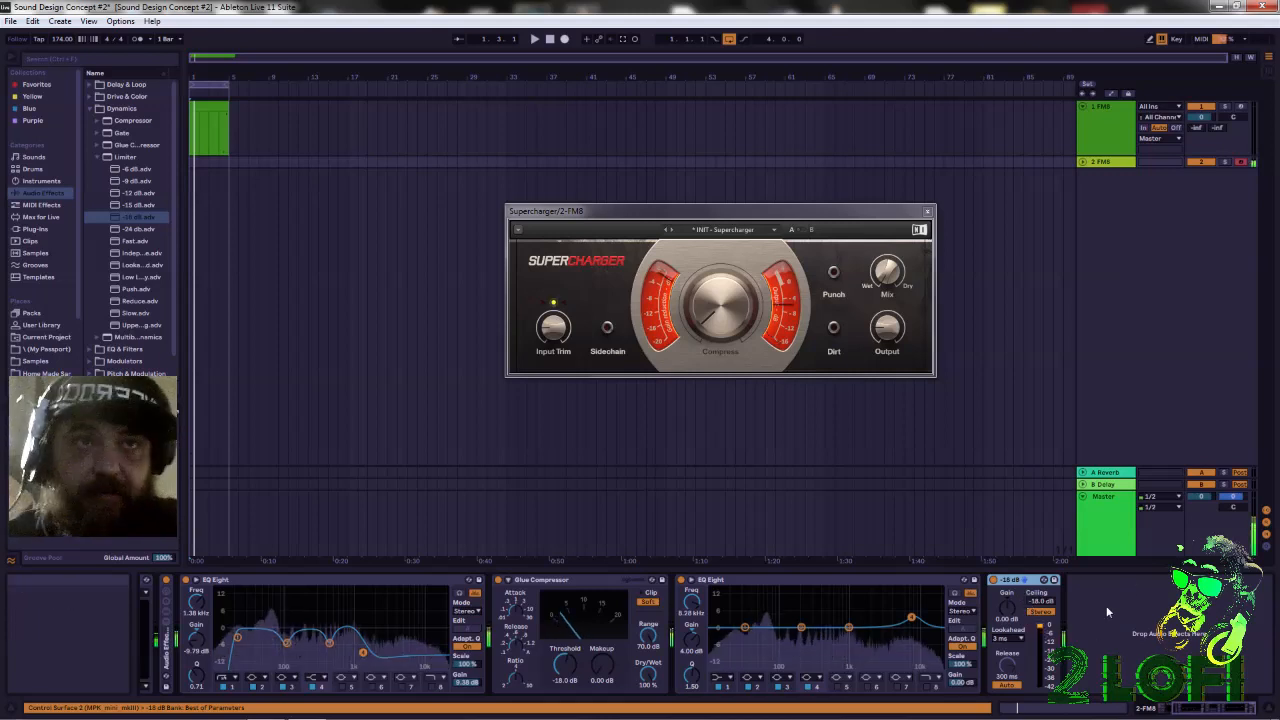
left_click_drag(1007, 609, 1007, 627)
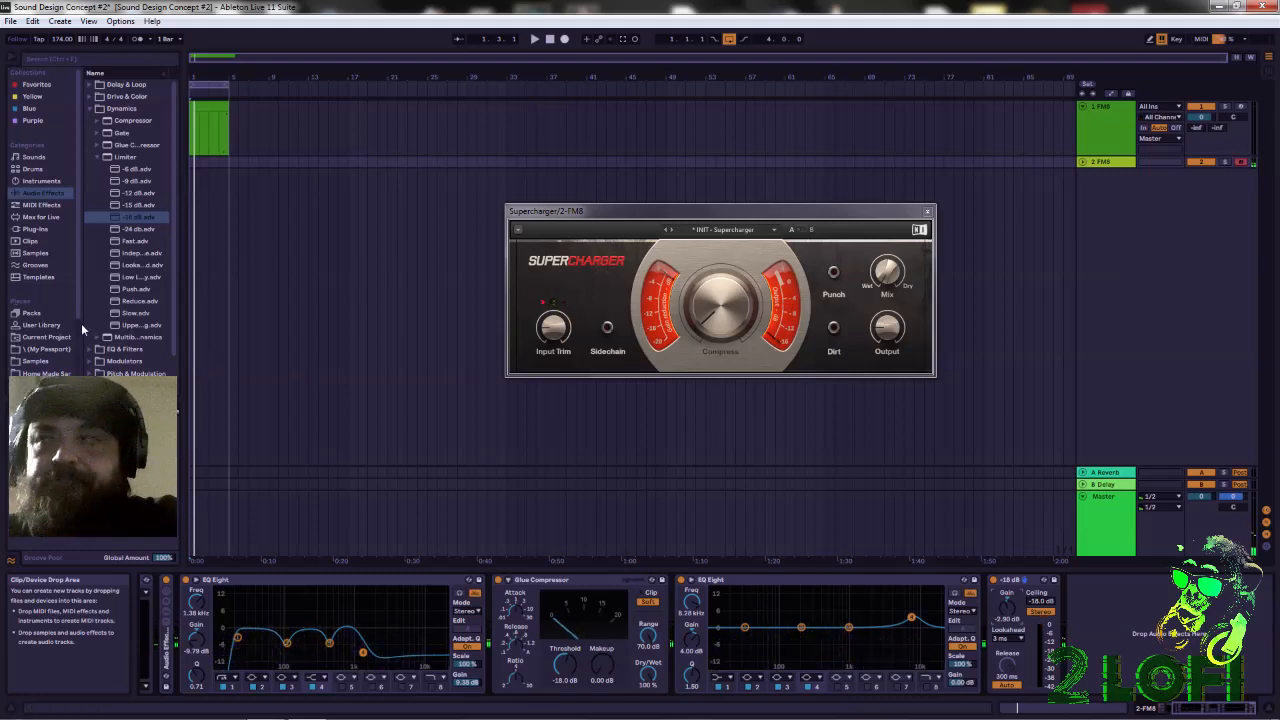
Group both EQ Eights, the Glue Compressor and the -18 dB limiter into an audio effect rack, and collapse the rack
left_click(33, 229)
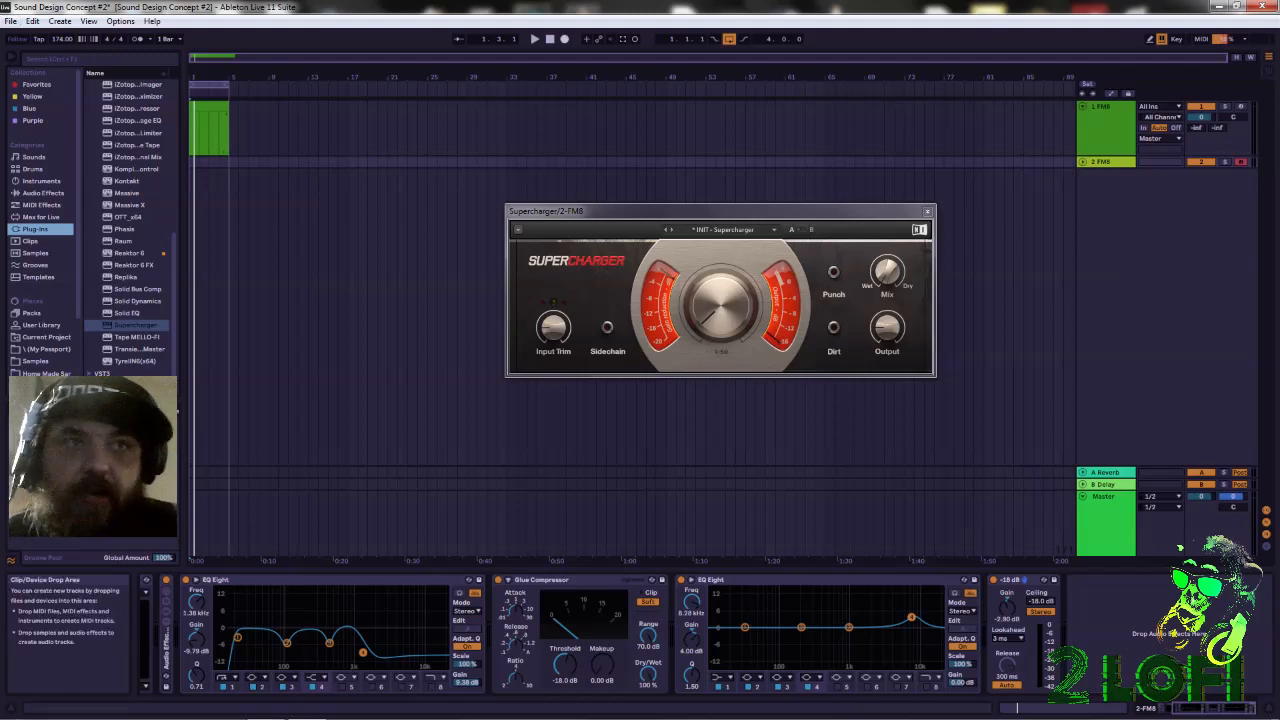
left_click(1183, 711)
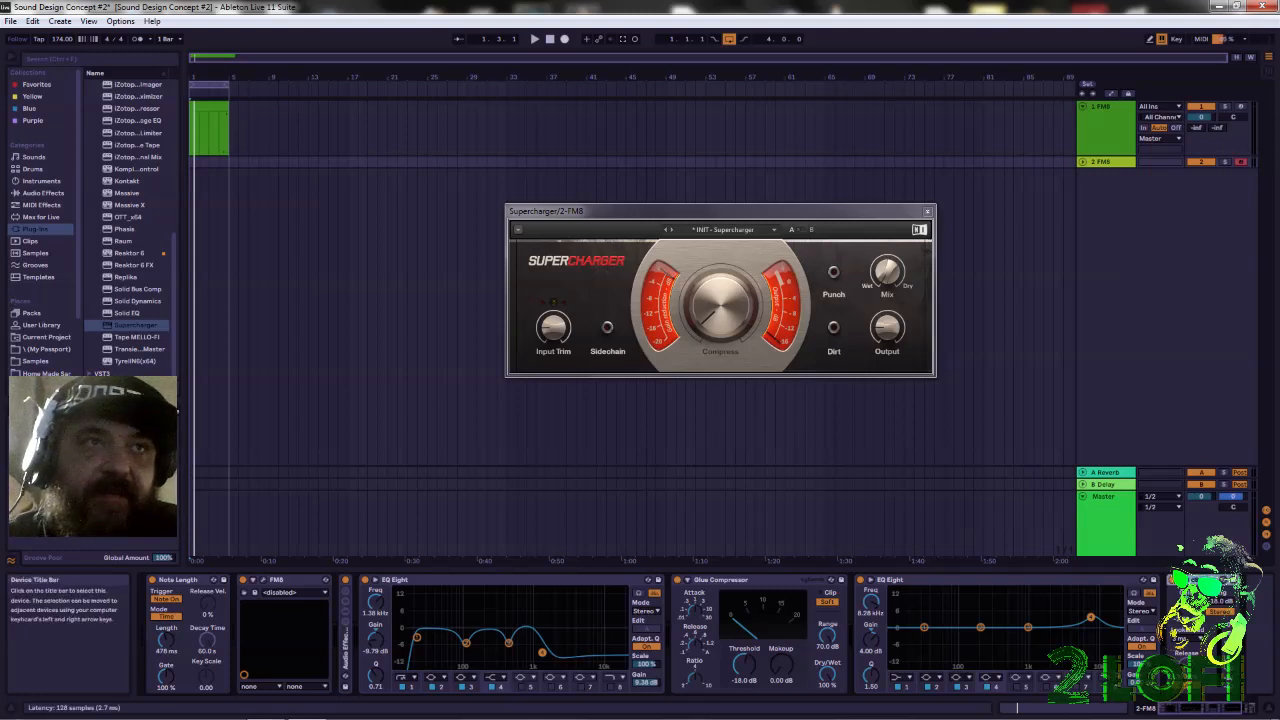
left_click(450, 578)
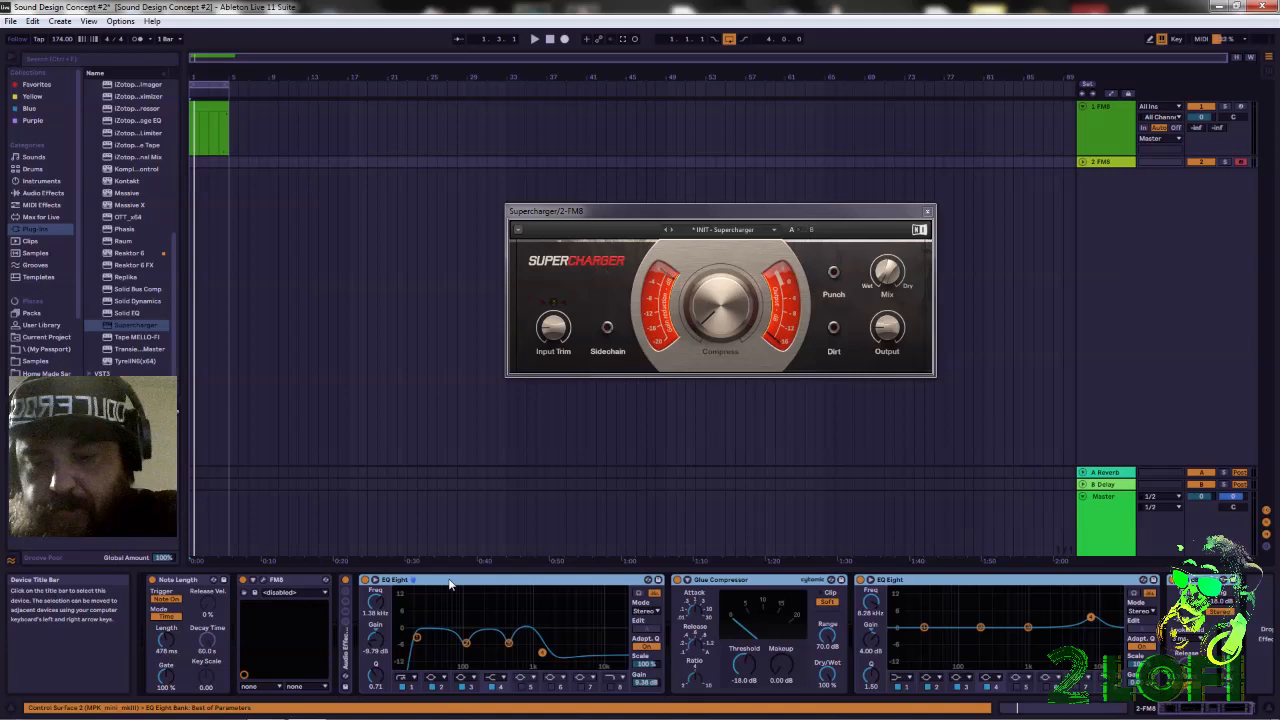
key("ctrl+g")
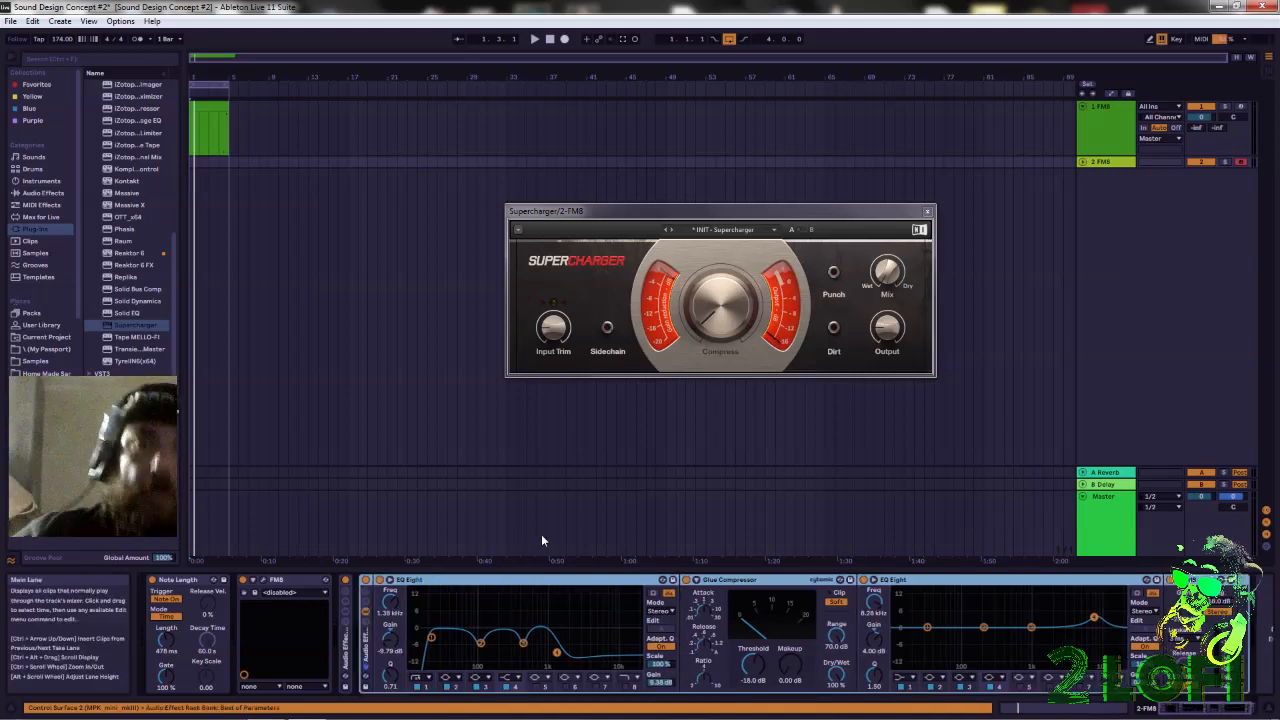
left_click(425, 582)
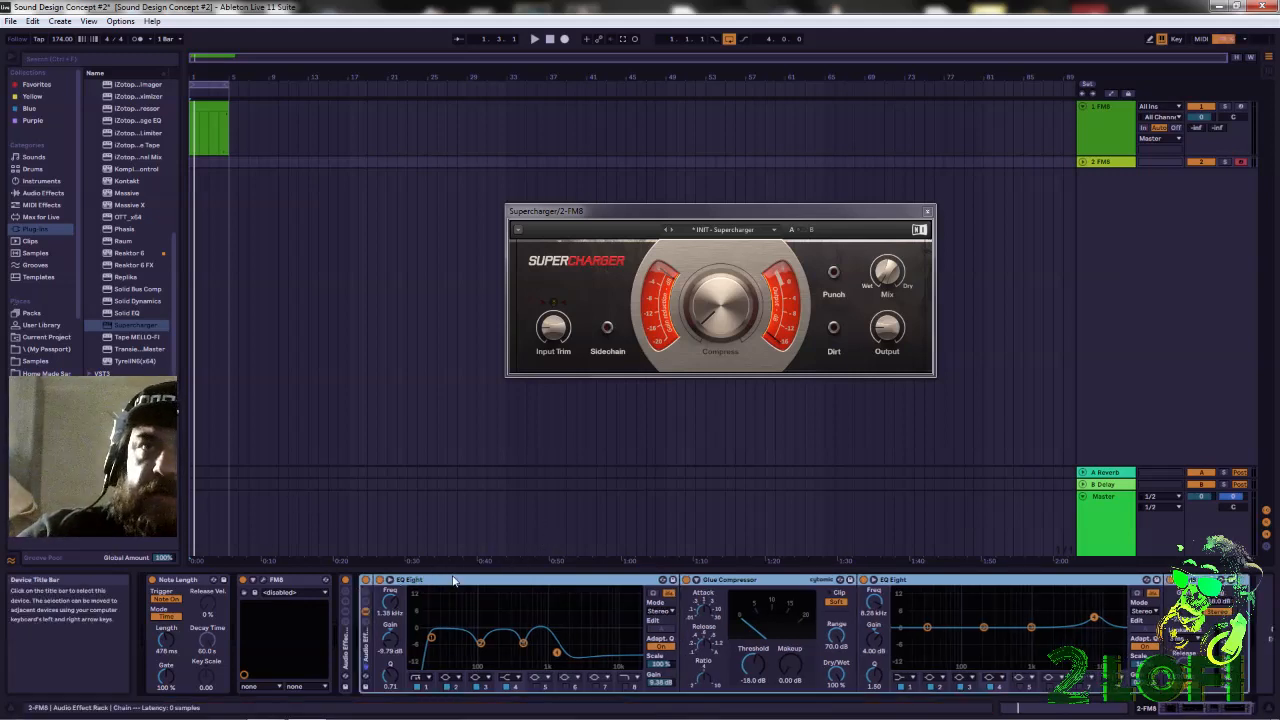
key("Delete")
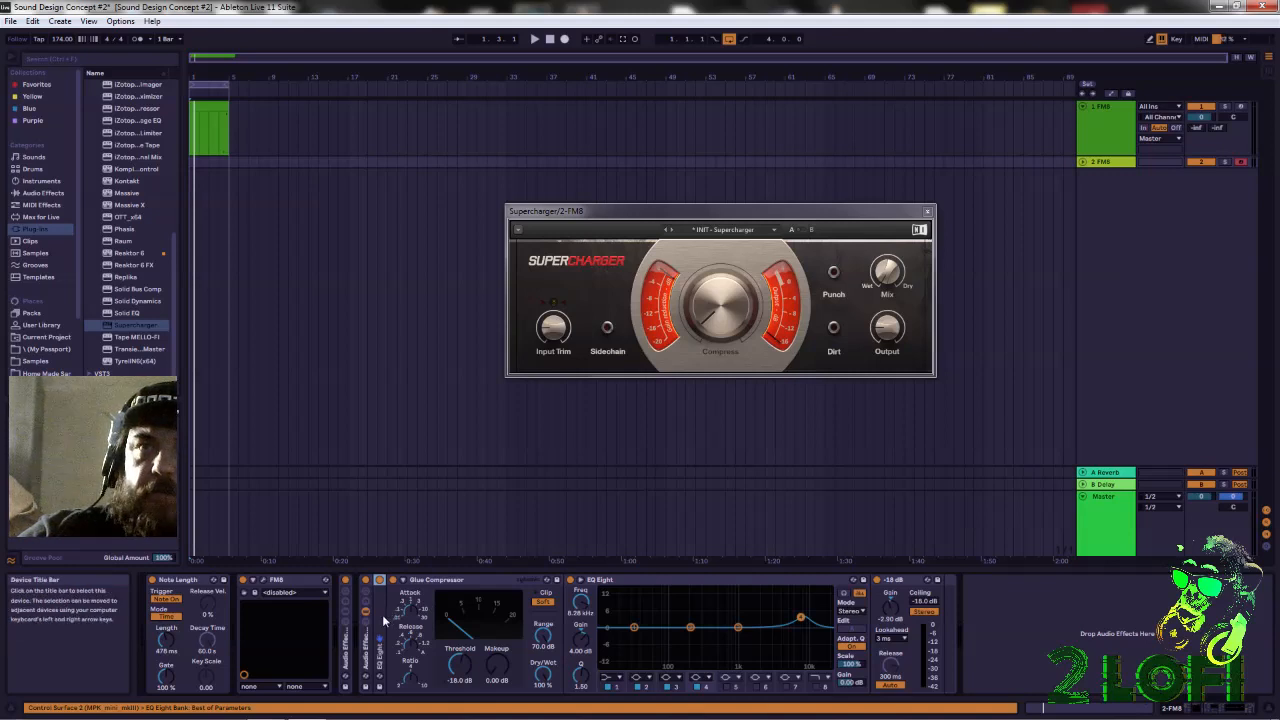
key("ctrl+z")
double_click(368, 657)
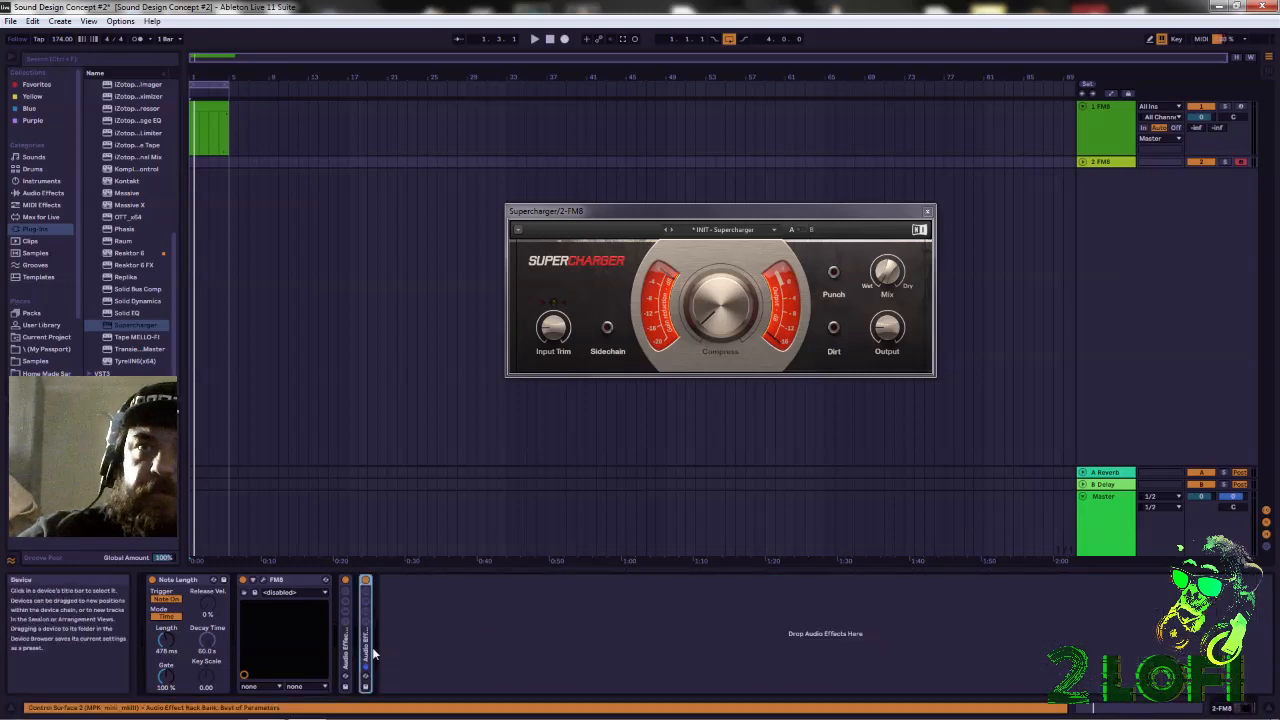
Bypass and re-enable the two audio effect racks to compare the processed and unprocessed sound
left_click(366, 581)
left_click(346, 580)
left_click(346, 580)
left_click(366, 581)
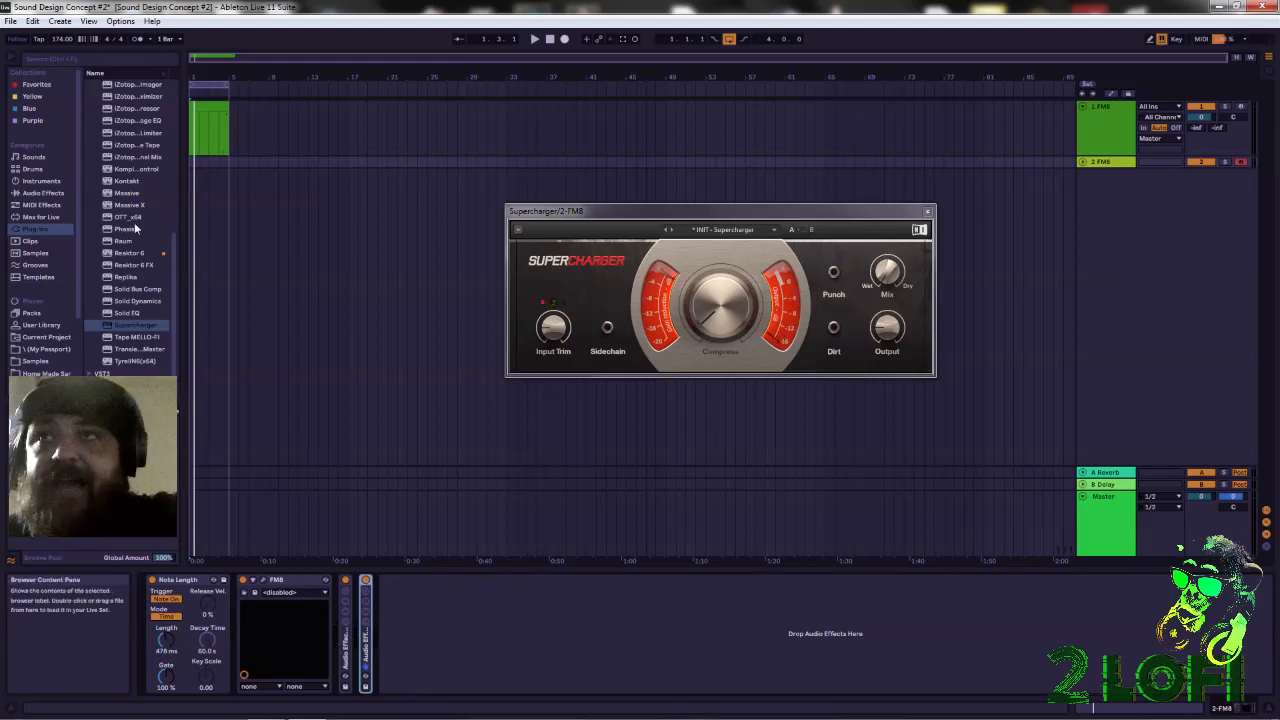
Add the OTT_x64 plug-in after the two racks, open its window, and set Time to 0 %
left_click_drag(132, 218, 490, 643)
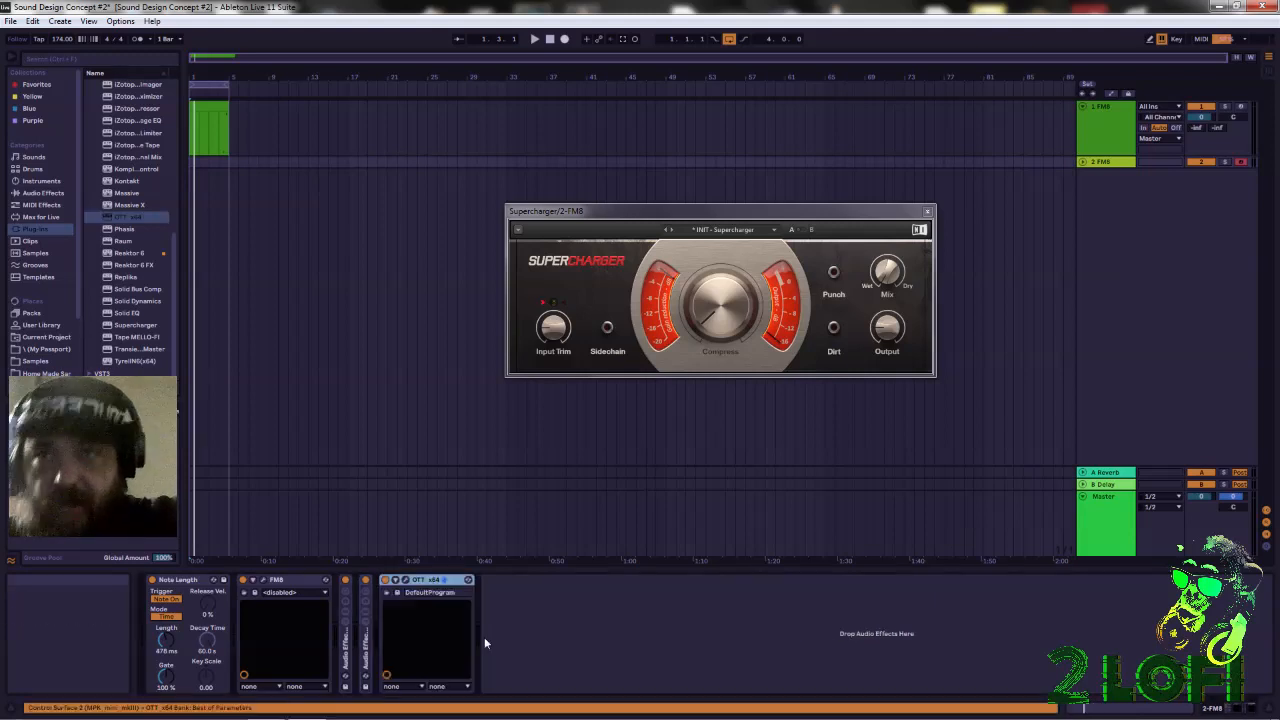
left_click(406, 583)
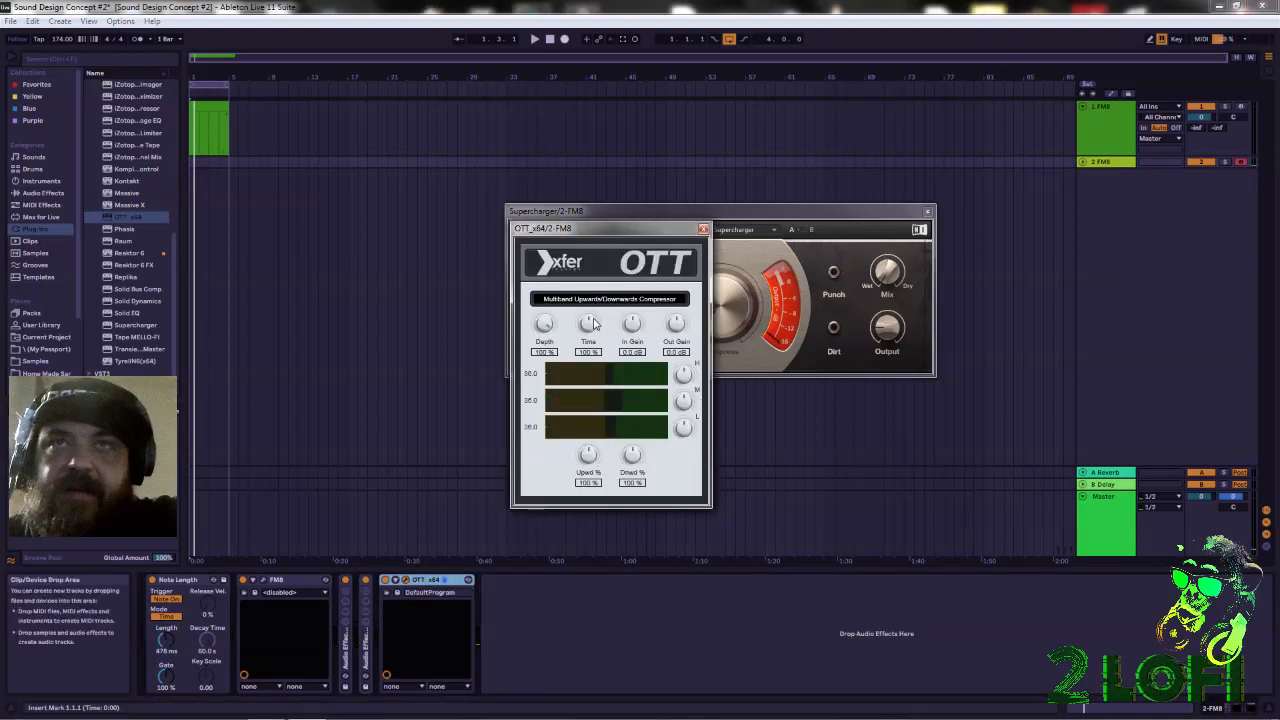
left_click_drag(585, 422, 605, 574)
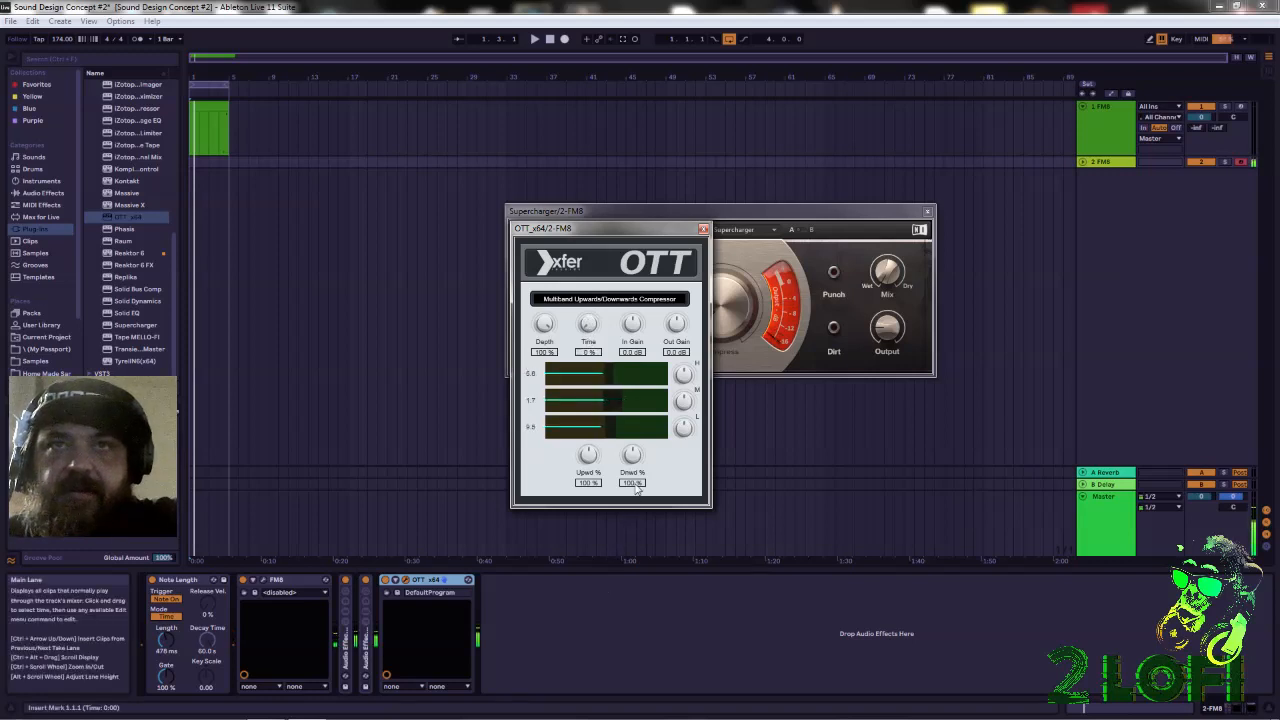
Set OTT's upward compression to 0 % and its downward compression to about 41 %
left_click_drag(589, 455, 597, 476)
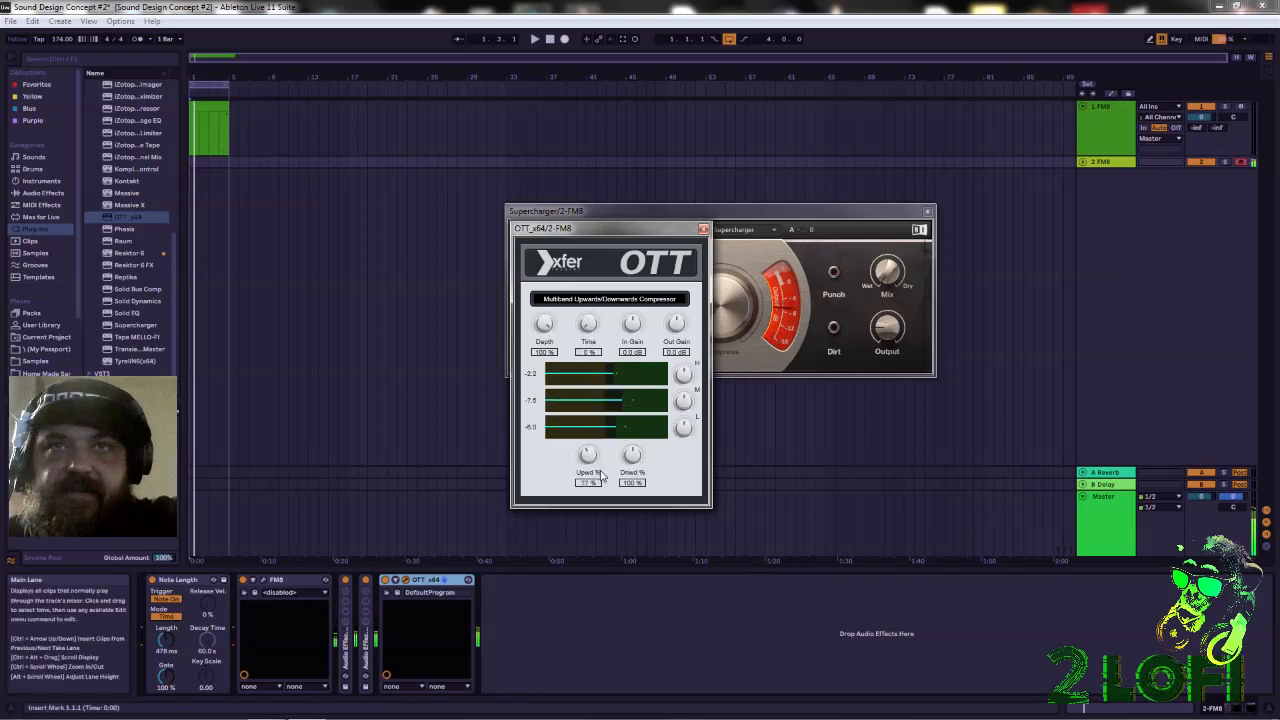
left_click_drag(590, 458, 592, 463)
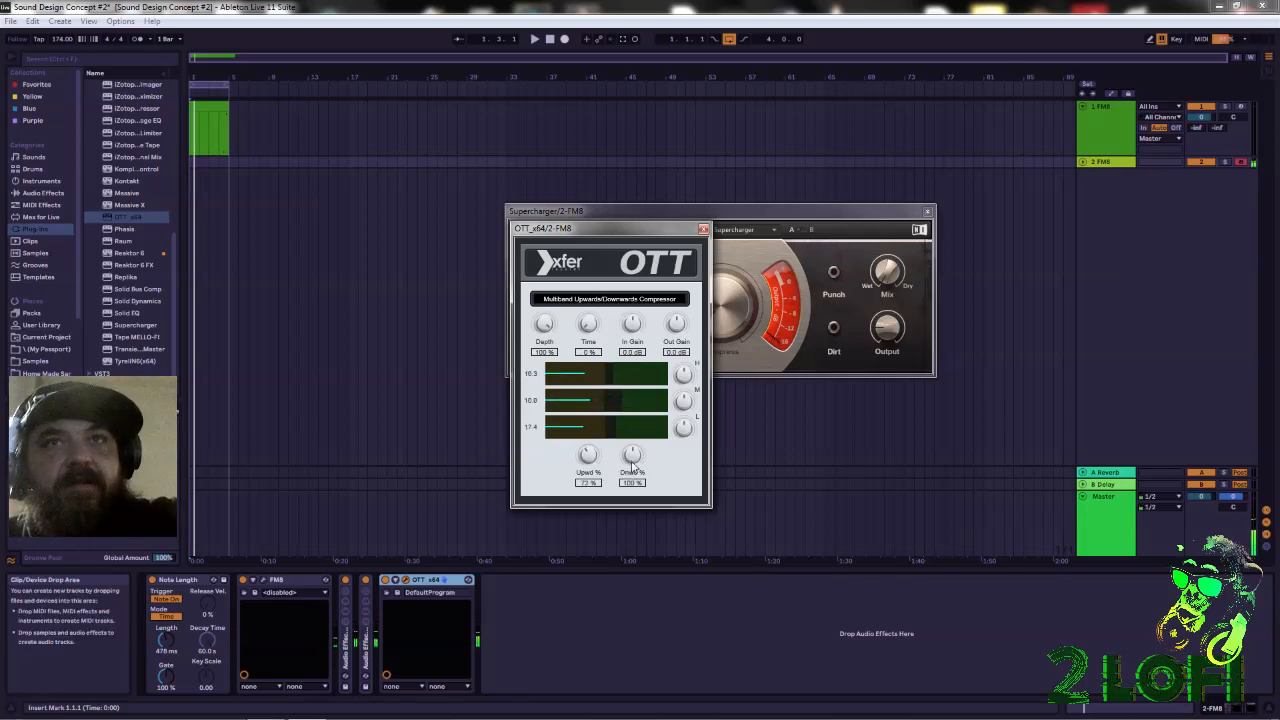
left_click_drag(634, 463, 602, 512)
left_click_drag(597, 458, 603, 480)
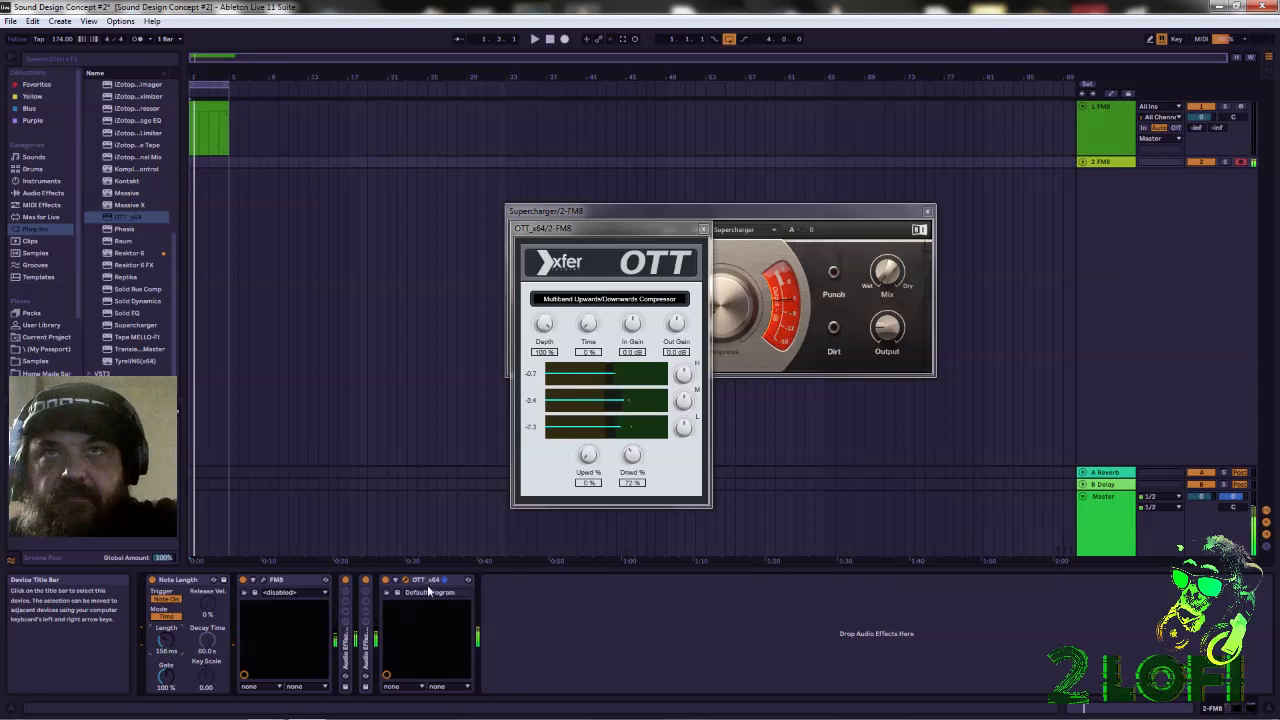
left_click_drag(632, 457, 635, 495)
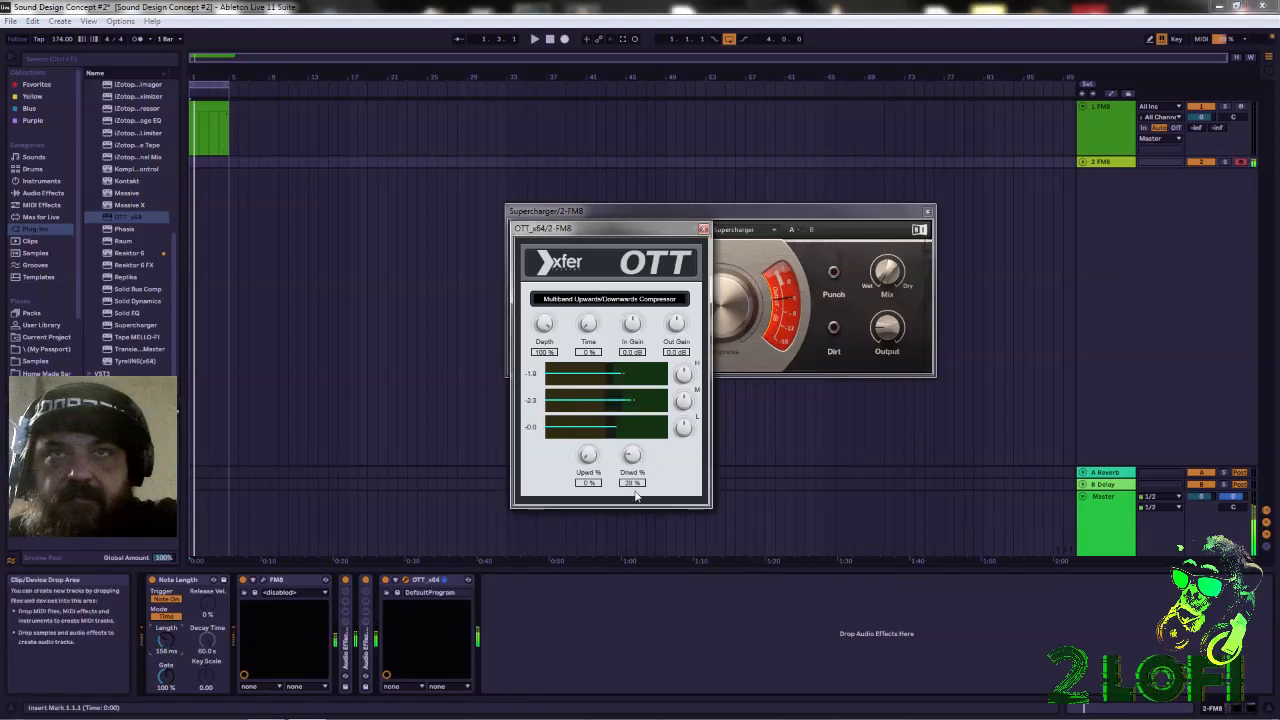
left_click_drag(633, 544, 633, 487)
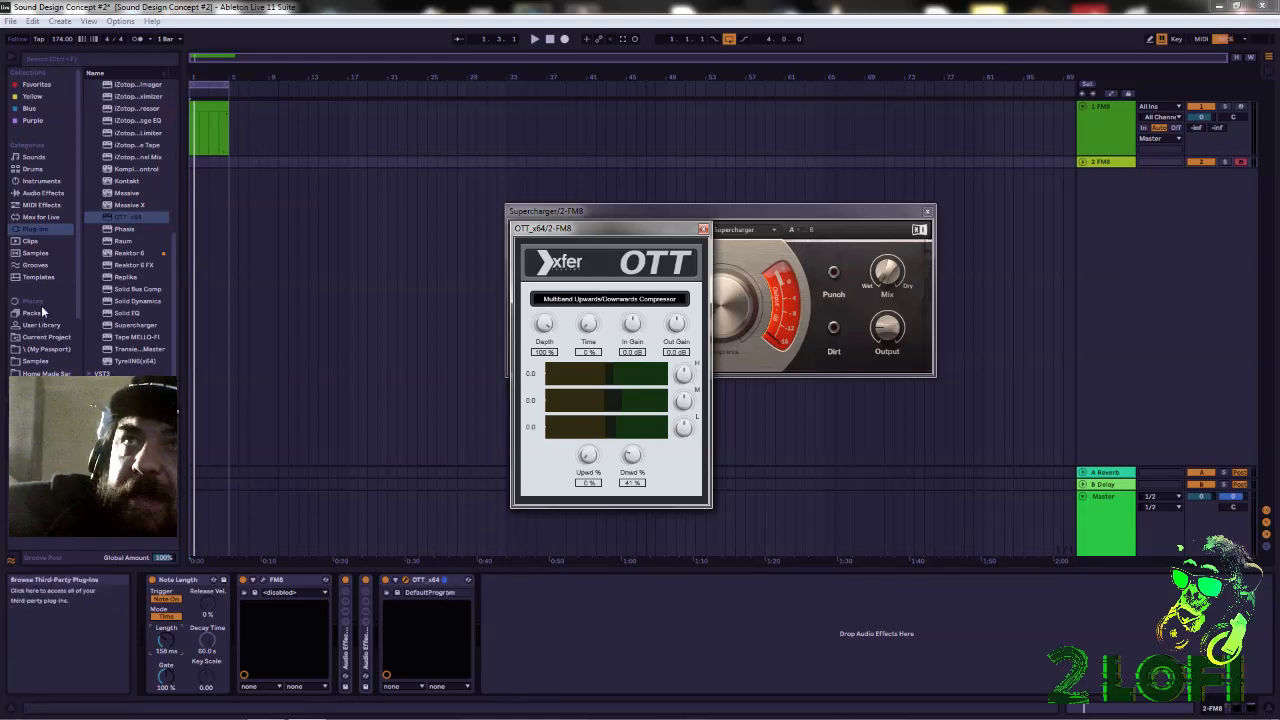
Add a Utility effect after OTT and set its width to about 29 %
left_click(45, 194)
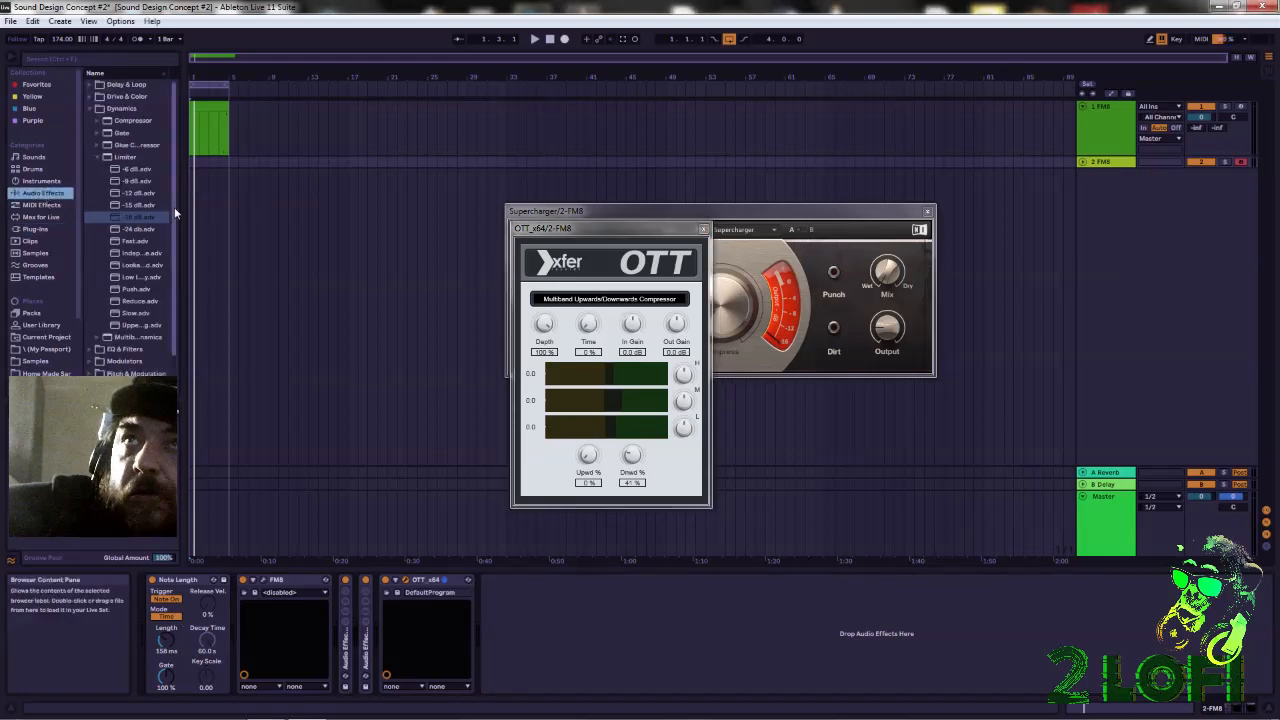
left_click(35, 229)
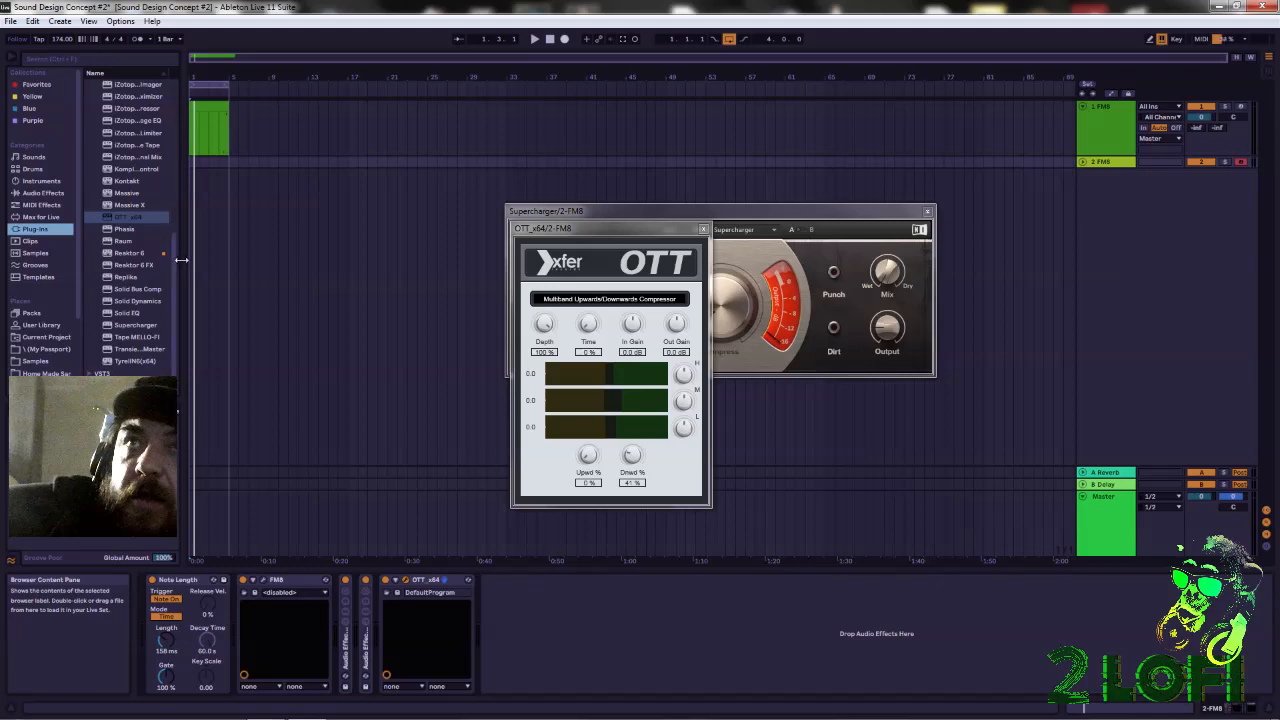
left_click(40, 205)
left_click(42, 193)
scroll(117, 367, "down", 1)
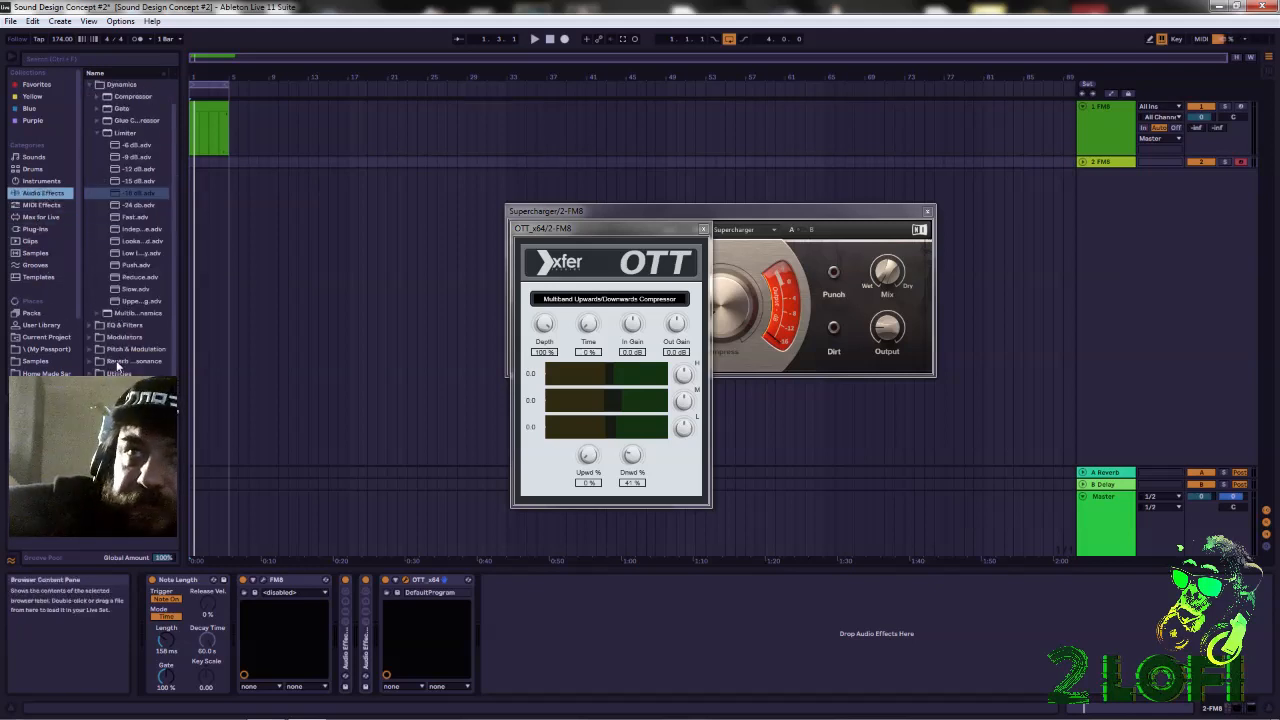
left_click(118, 373)
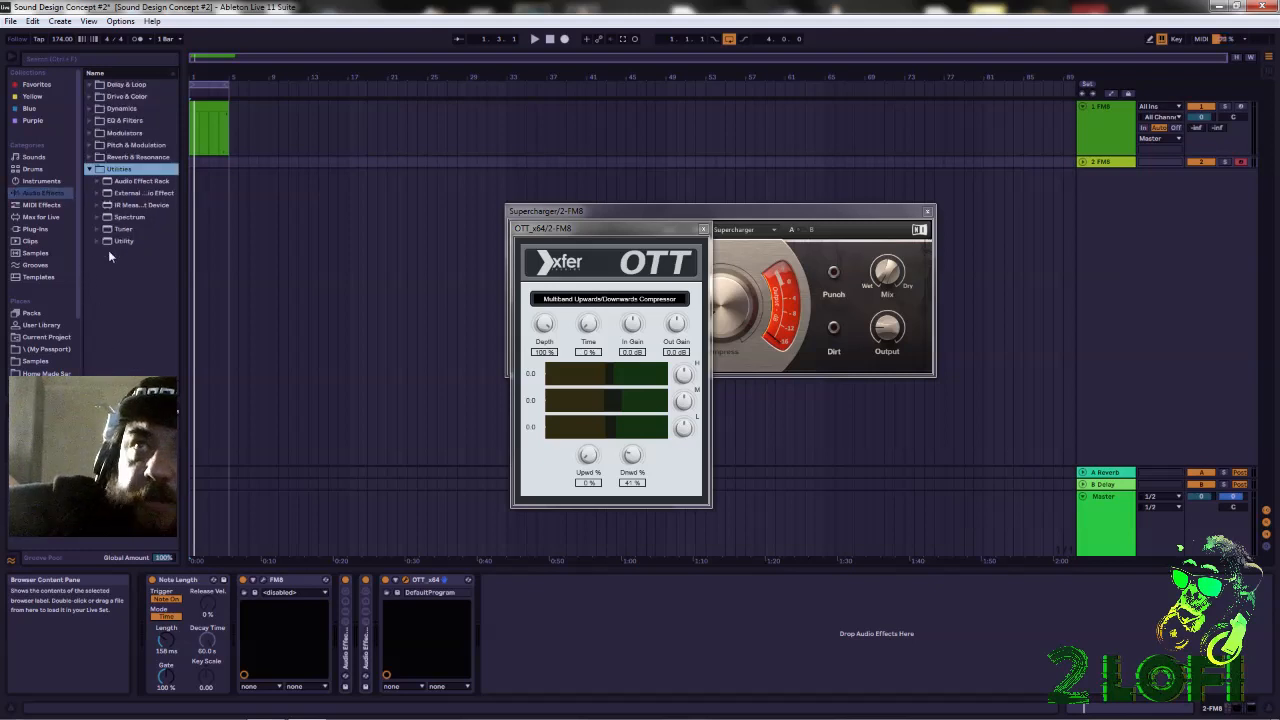
left_click_drag(121, 241, 535, 645)
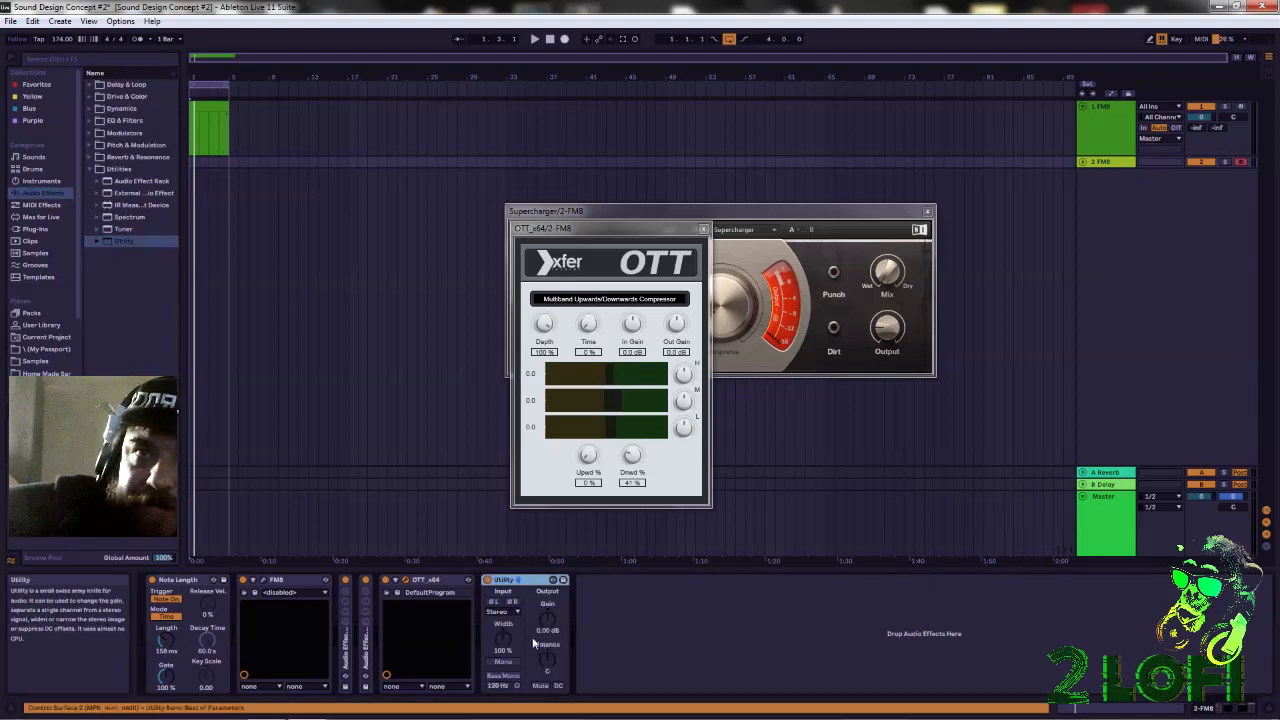
mouse_move(503, 637)
left_mouse_down()
mouse_move(503, 700)
mouse_move(506, 651)
left_mouse_up()
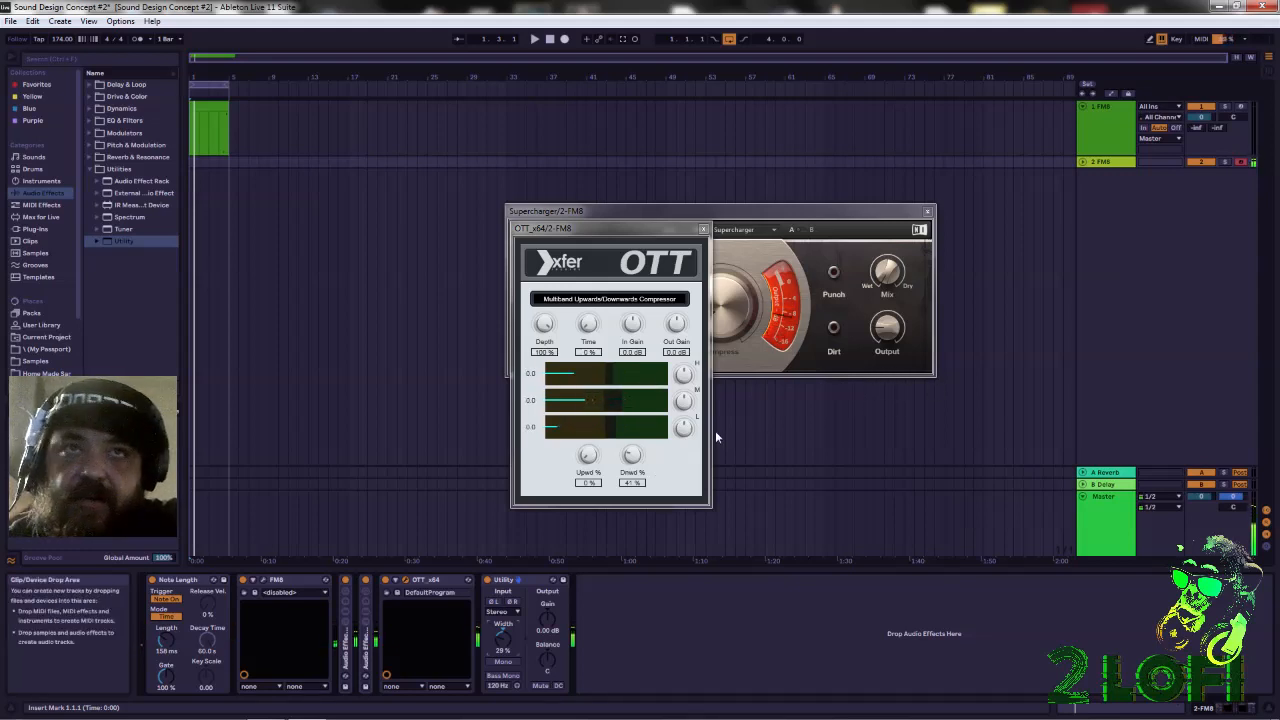
Toggle Supercharger's Punch and Dirt on and off in turn to audition their effect on the sound
left_click(834, 278)
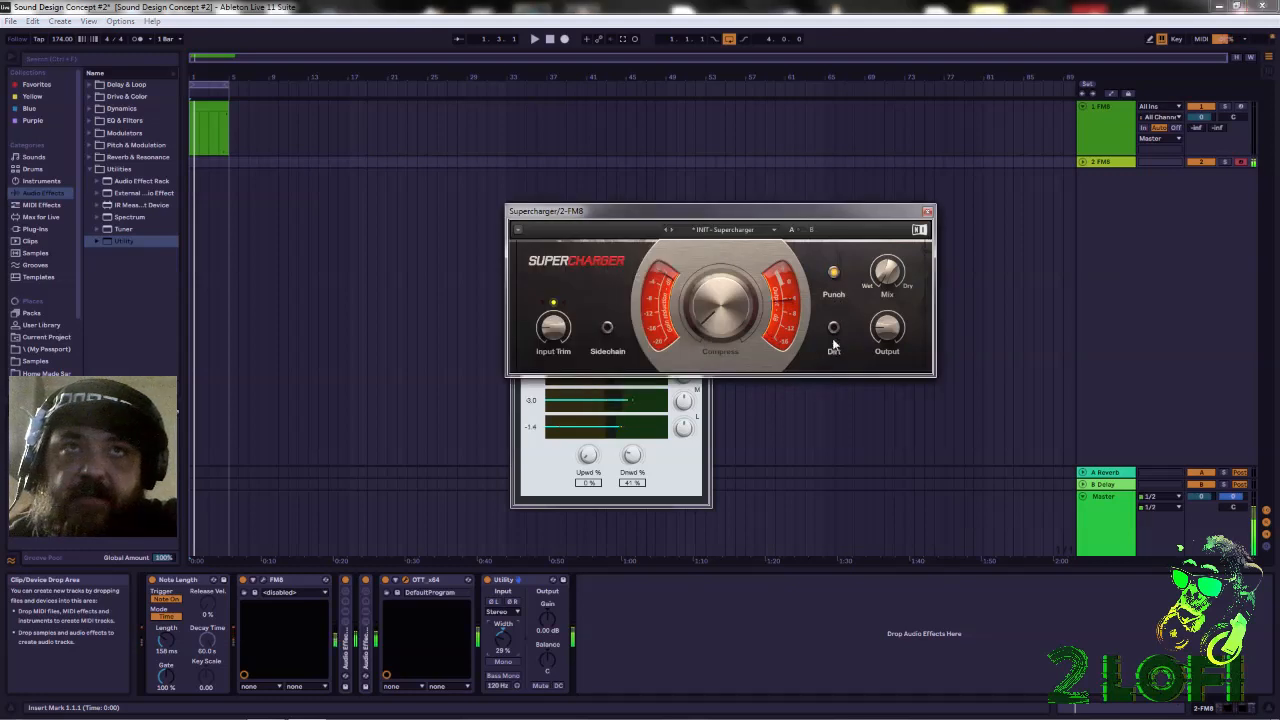
left_click(834, 278)
left_click(834, 276)
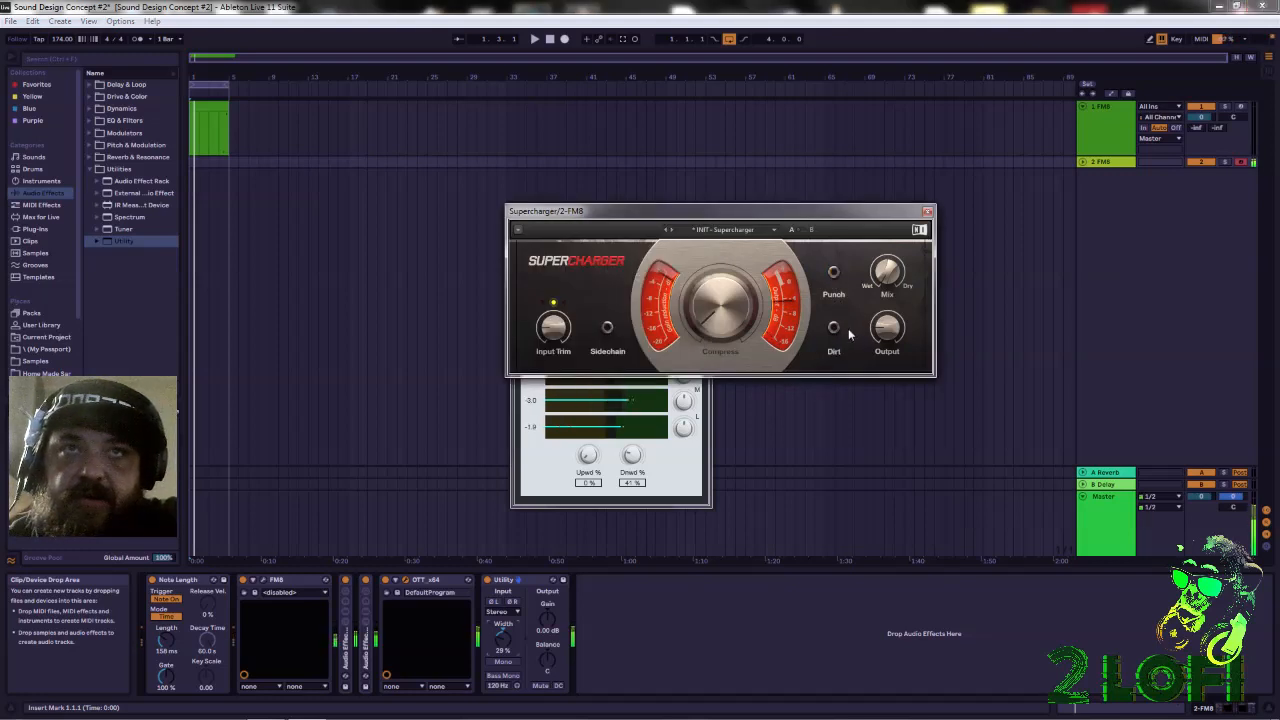
left_click(835, 329)
left_click(835, 329)
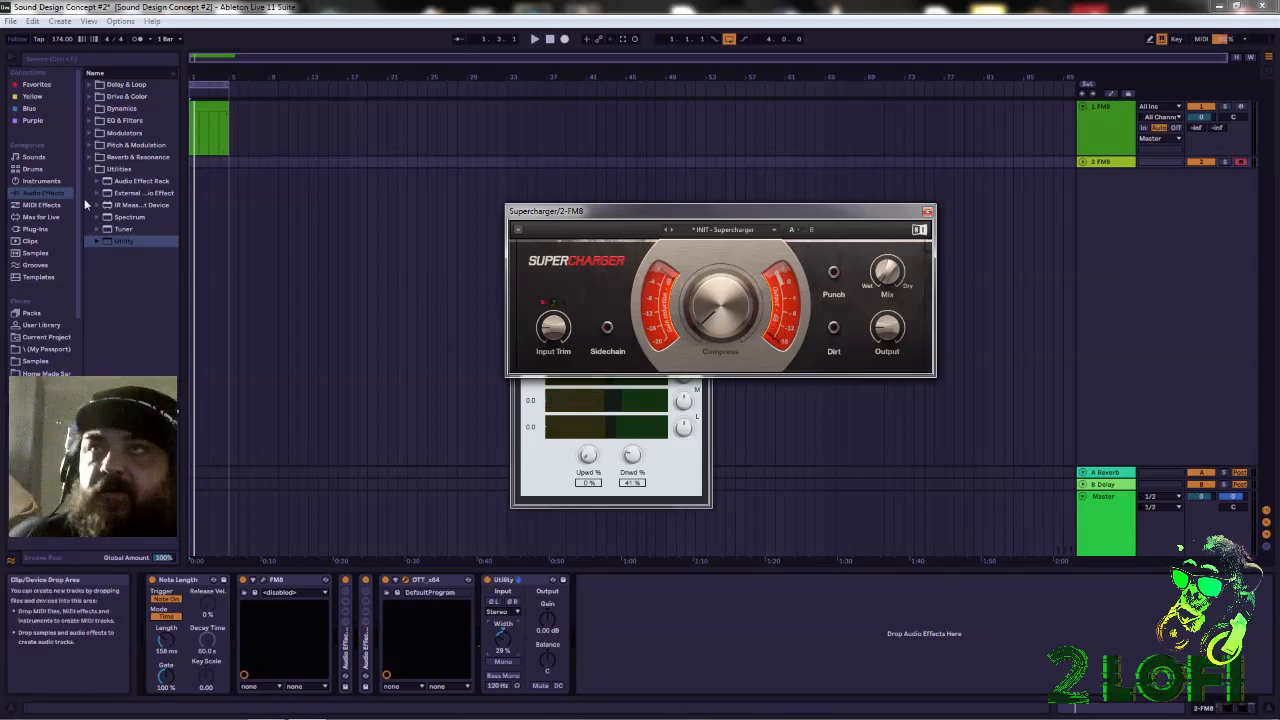
Add the 64-bit PTEq-X plug-in to the end of the chain, after Utility
left_click(36, 230)
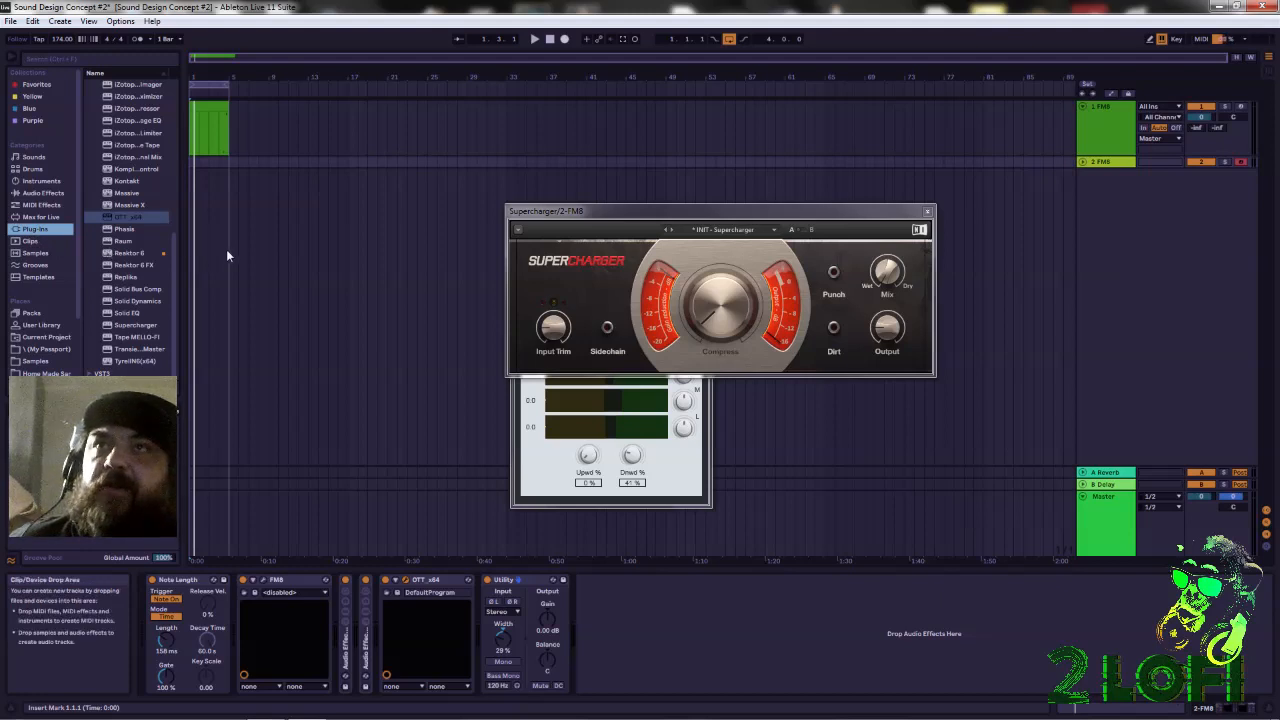
scroll(125, 290, "up", 10)
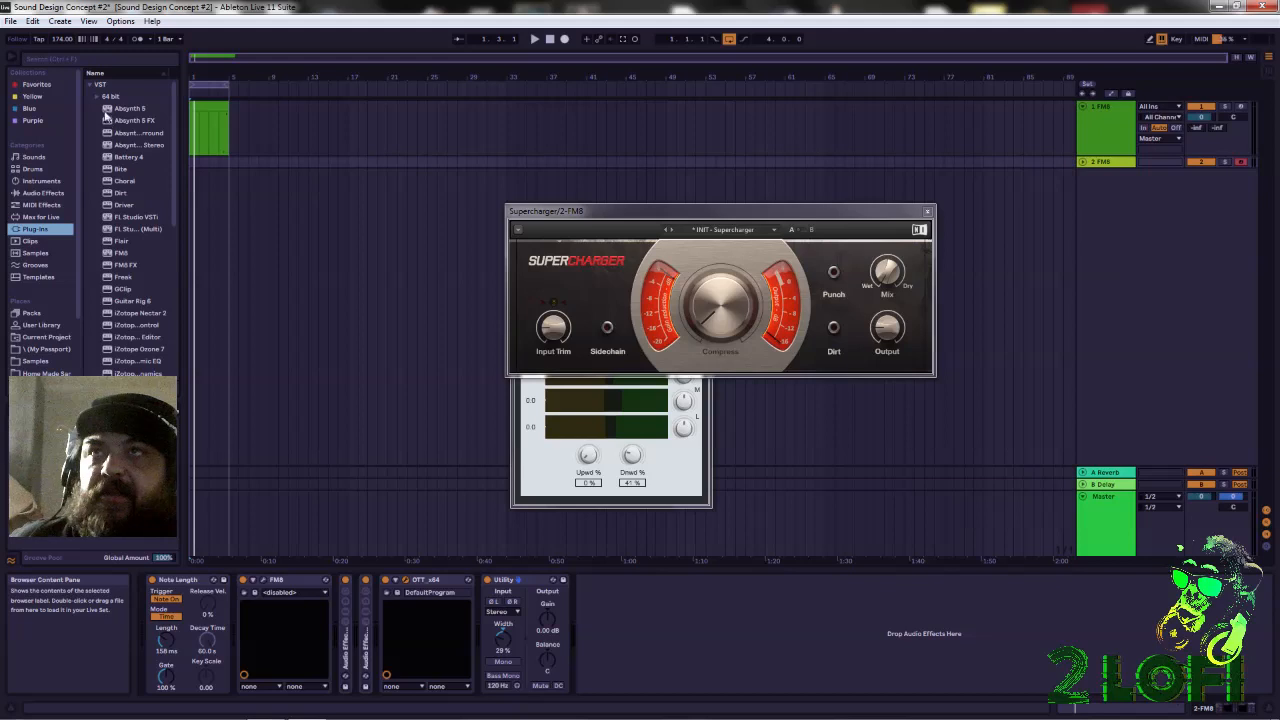
left_click(98, 97)
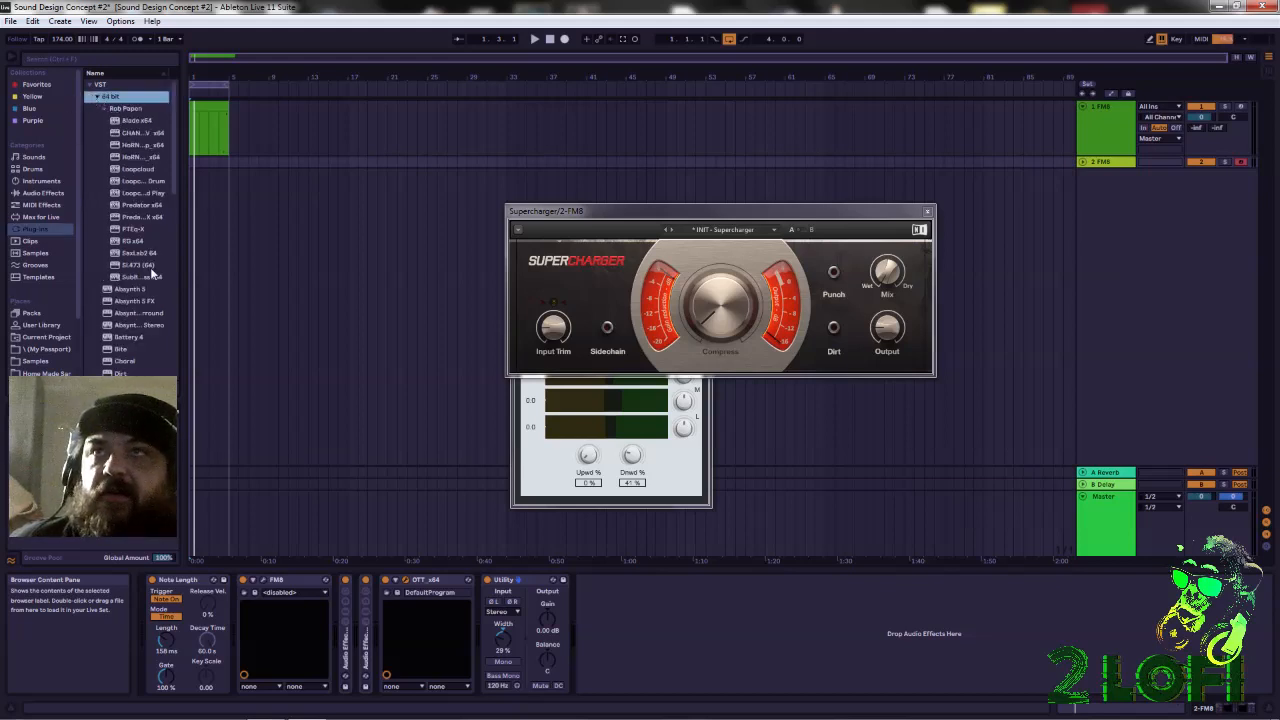
left_click_drag(136, 233, 663, 629)
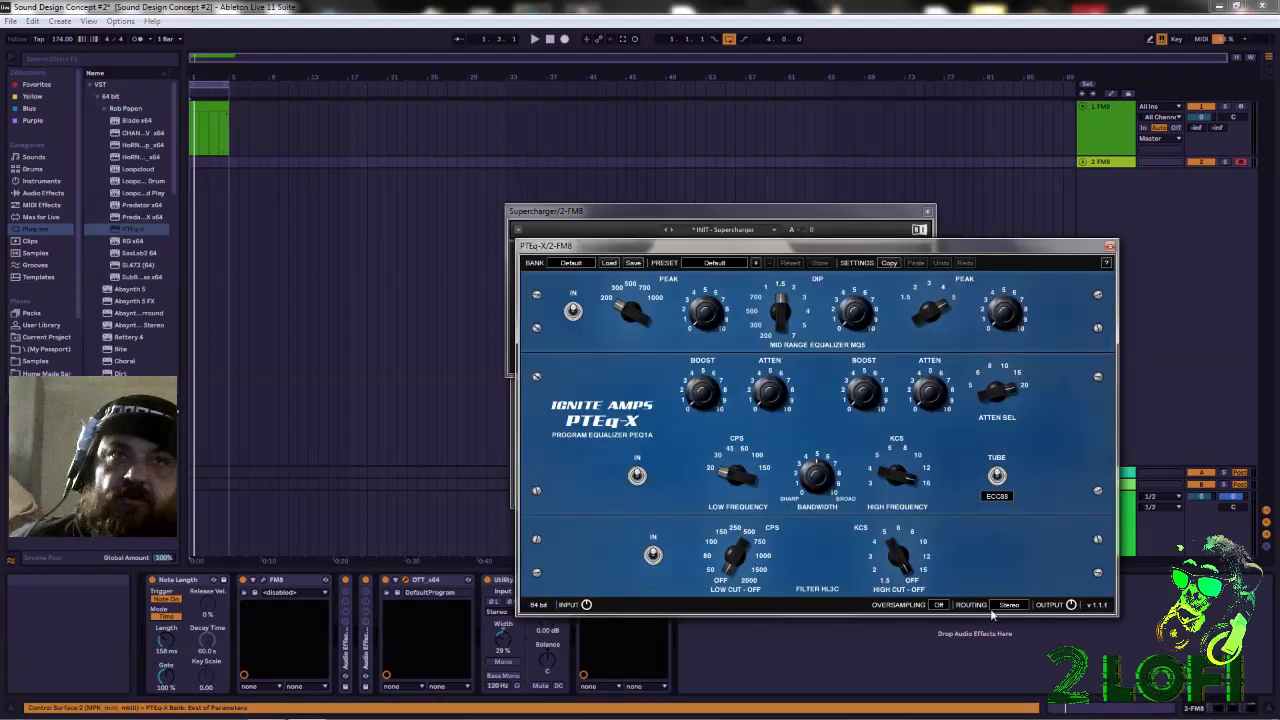
Set PTEq-X's oversampling to 2x and adjust its output level
left_click(940, 606)
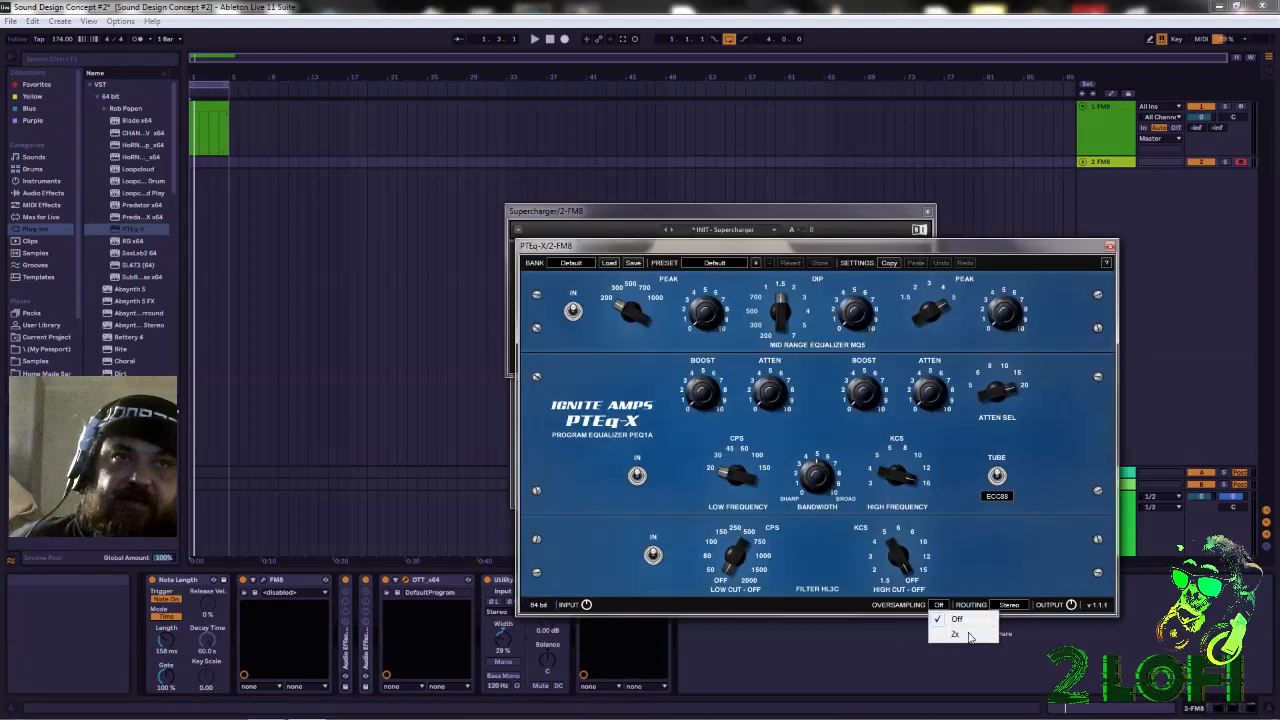
left_click(969, 637)
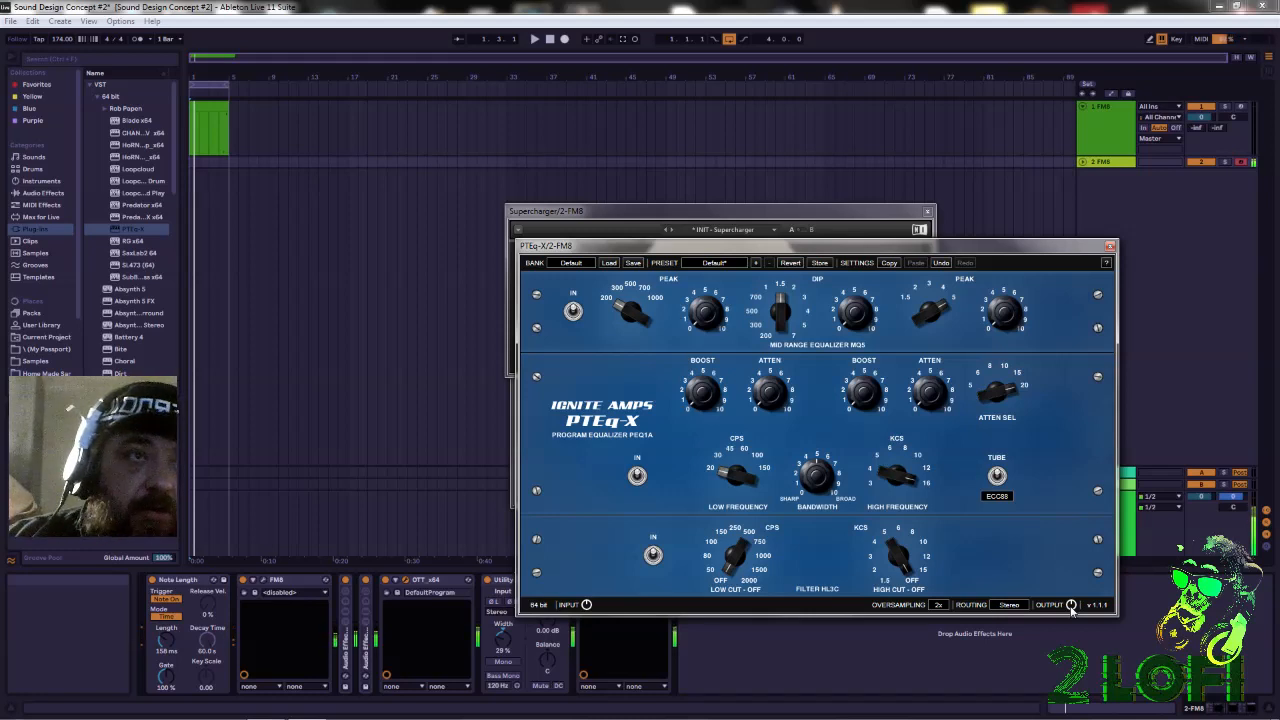
scroll(1073, 596, "up", 3)
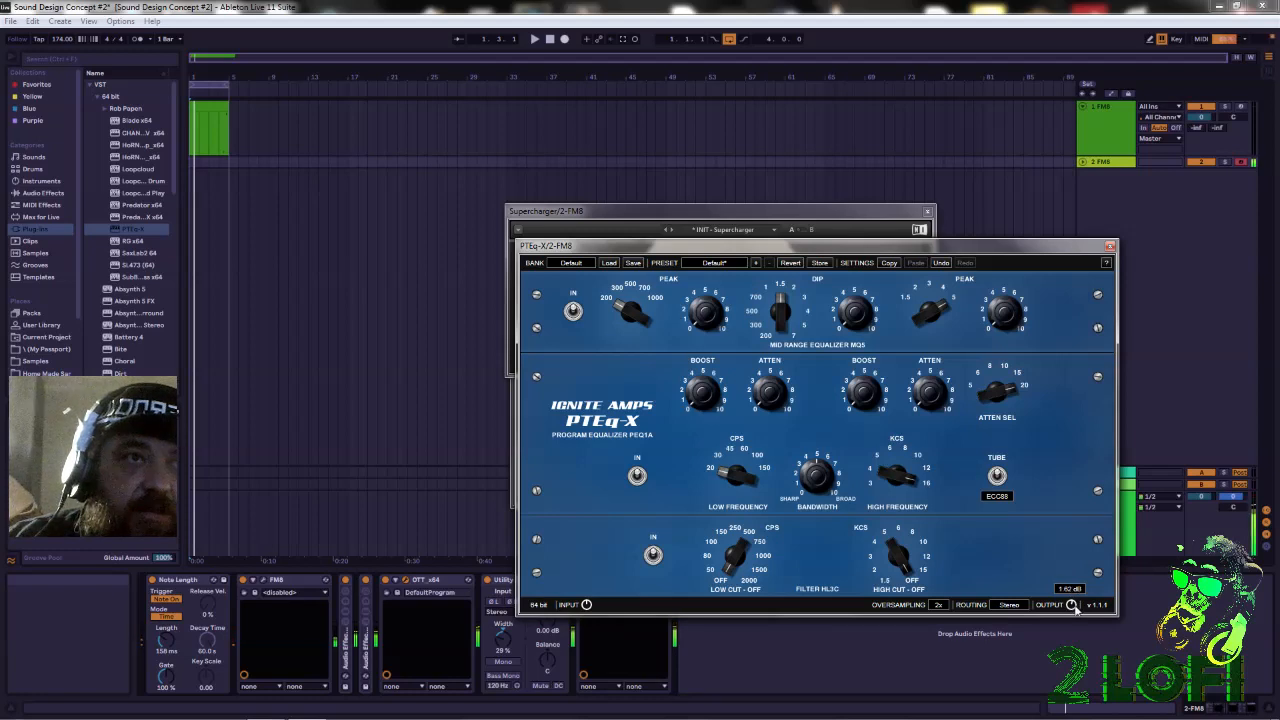
left_click_drag(1072, 608, 1073, 610)
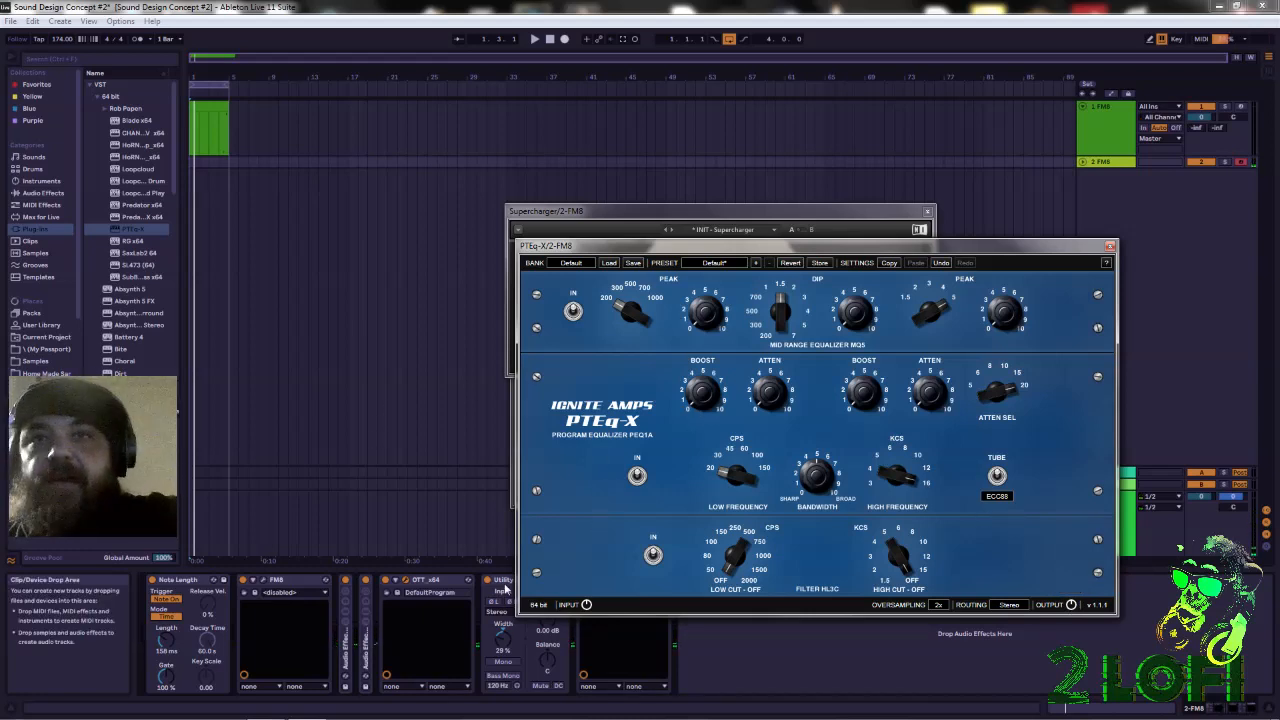
Insert the GClip plug-in between Utility and PTEq-X, and move the PTEq-X window clear of the device chain
left_click(504, 583)
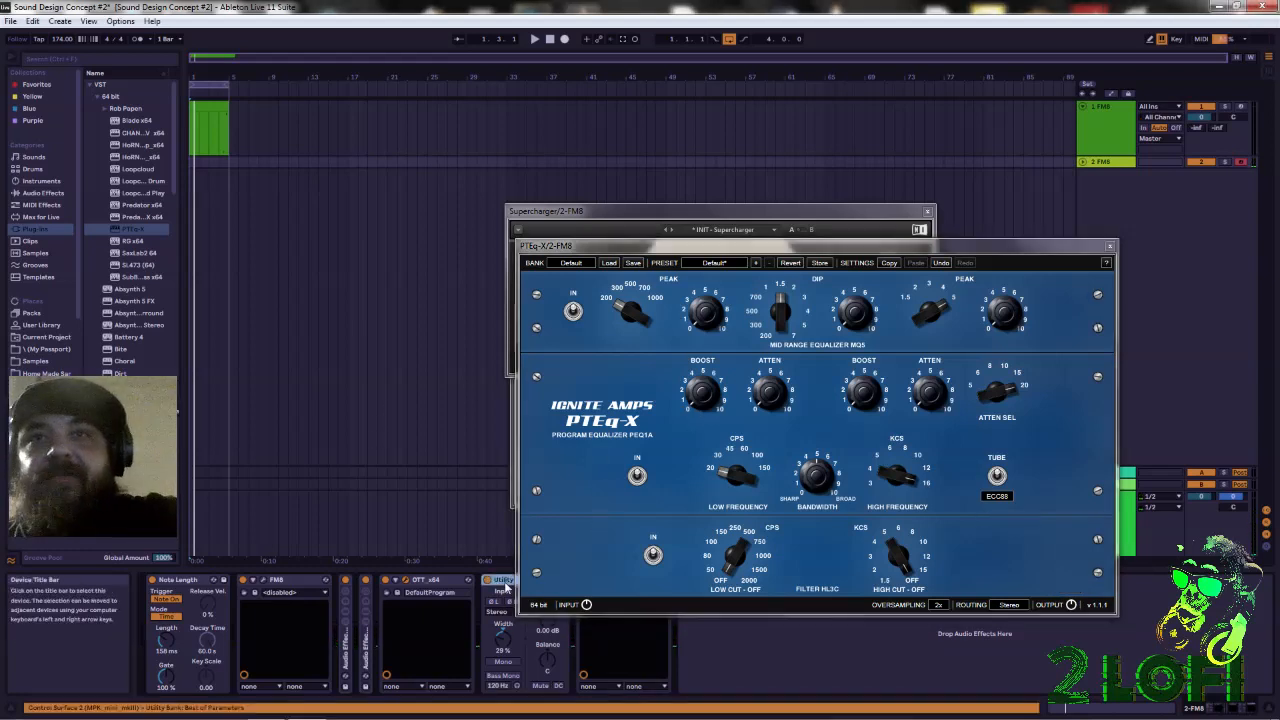
left_click(28, 243)
left_click(35, 229)
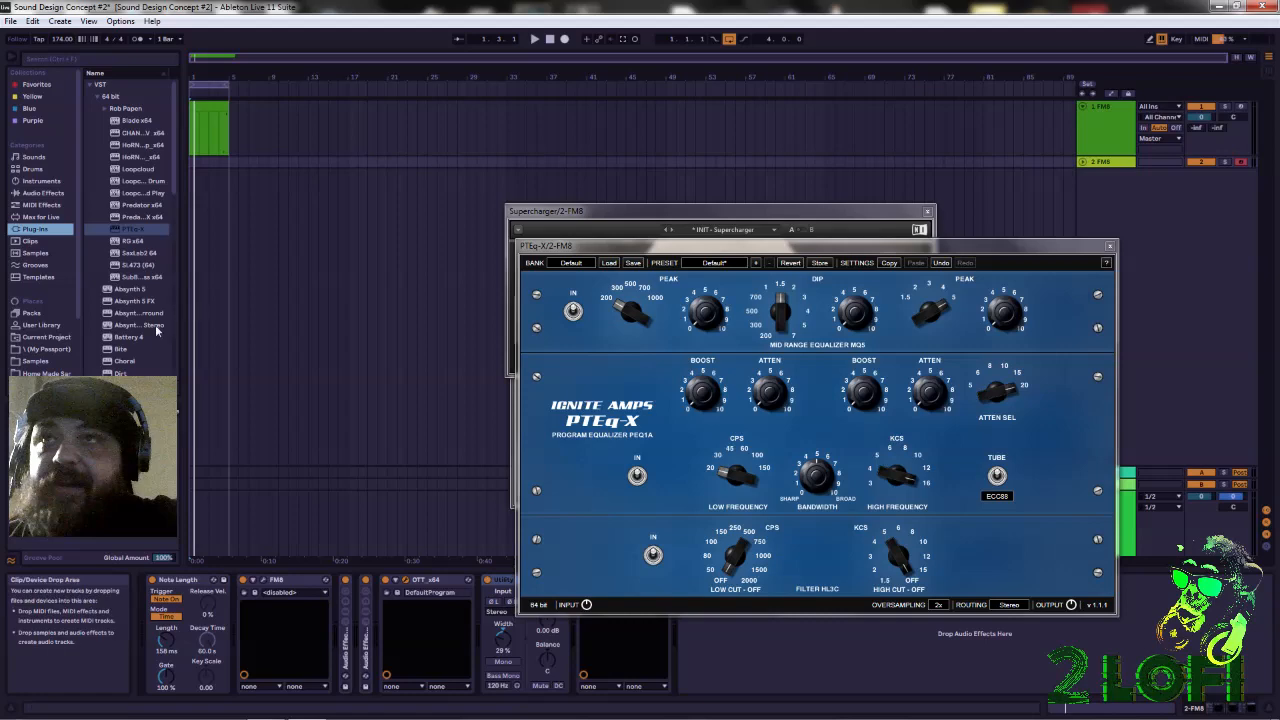
scroll(156, 330, "down", 4)
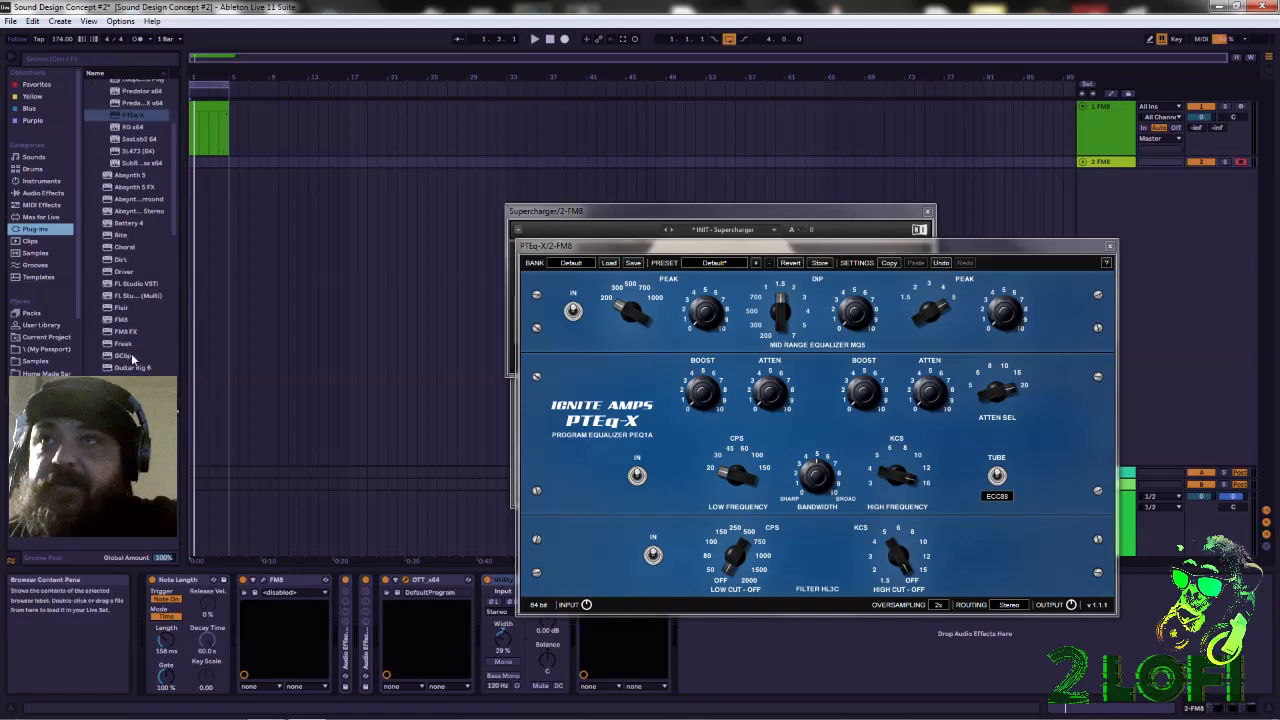
double_click(130, 357)
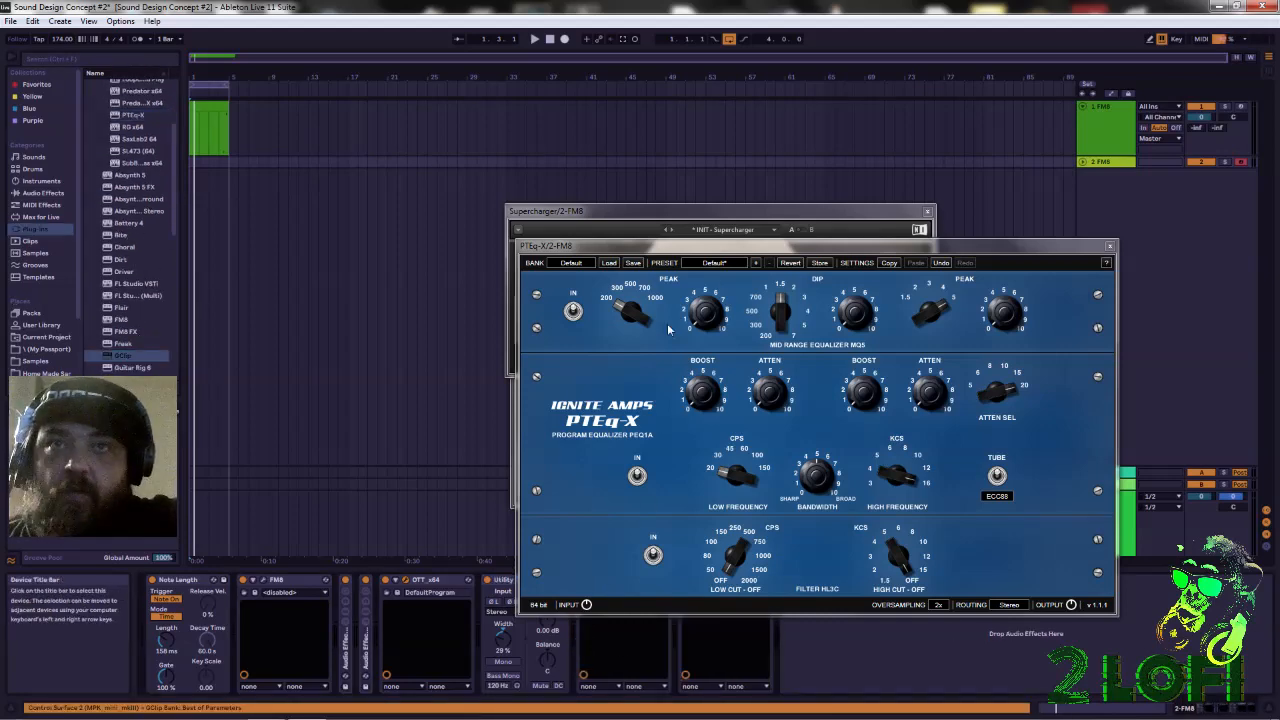
left_click_drag(727, 245, 565, 128)
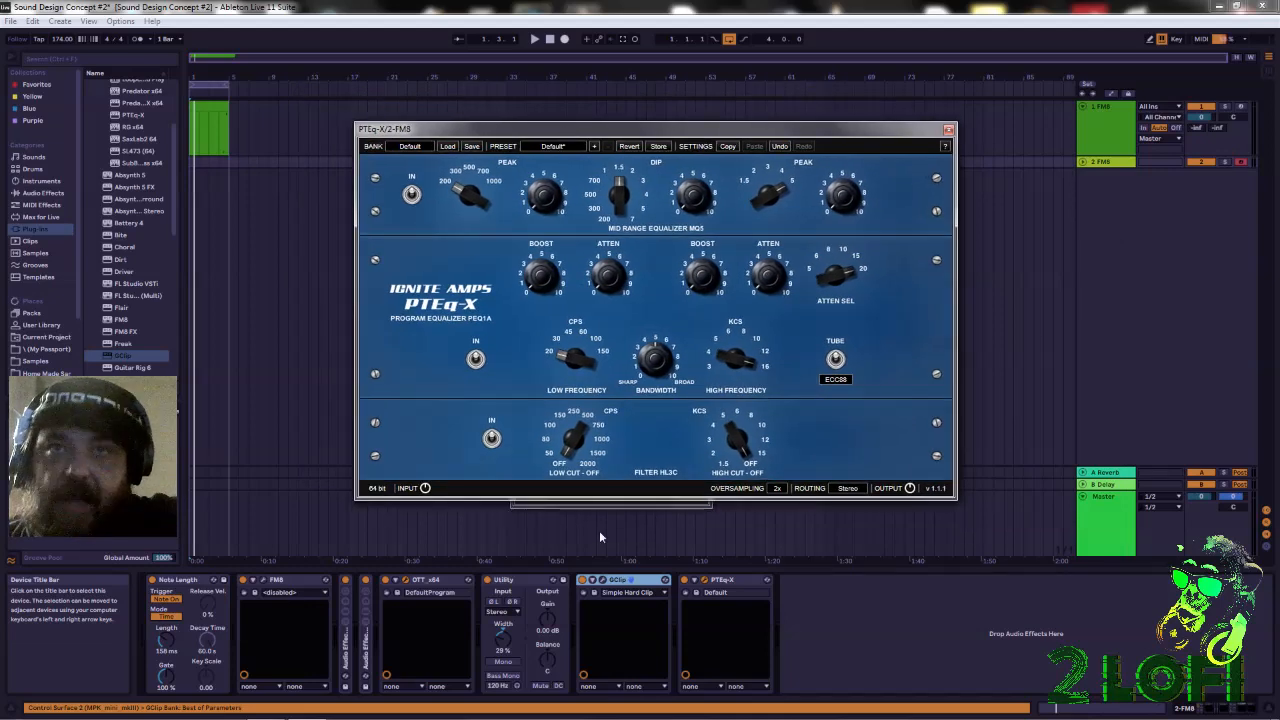
Open GClip's window, turn on 2x oversampling, and set Clip to about 54 %
left_click(608, 581)
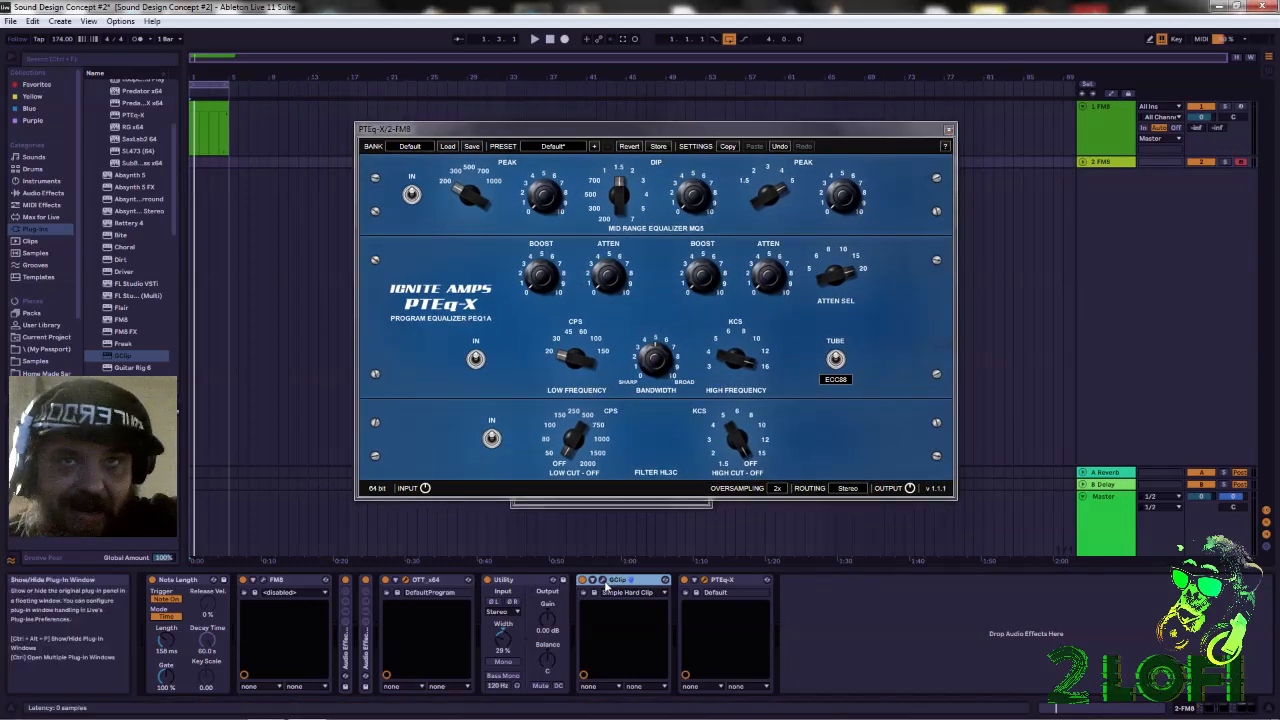
left_click(604, 582)
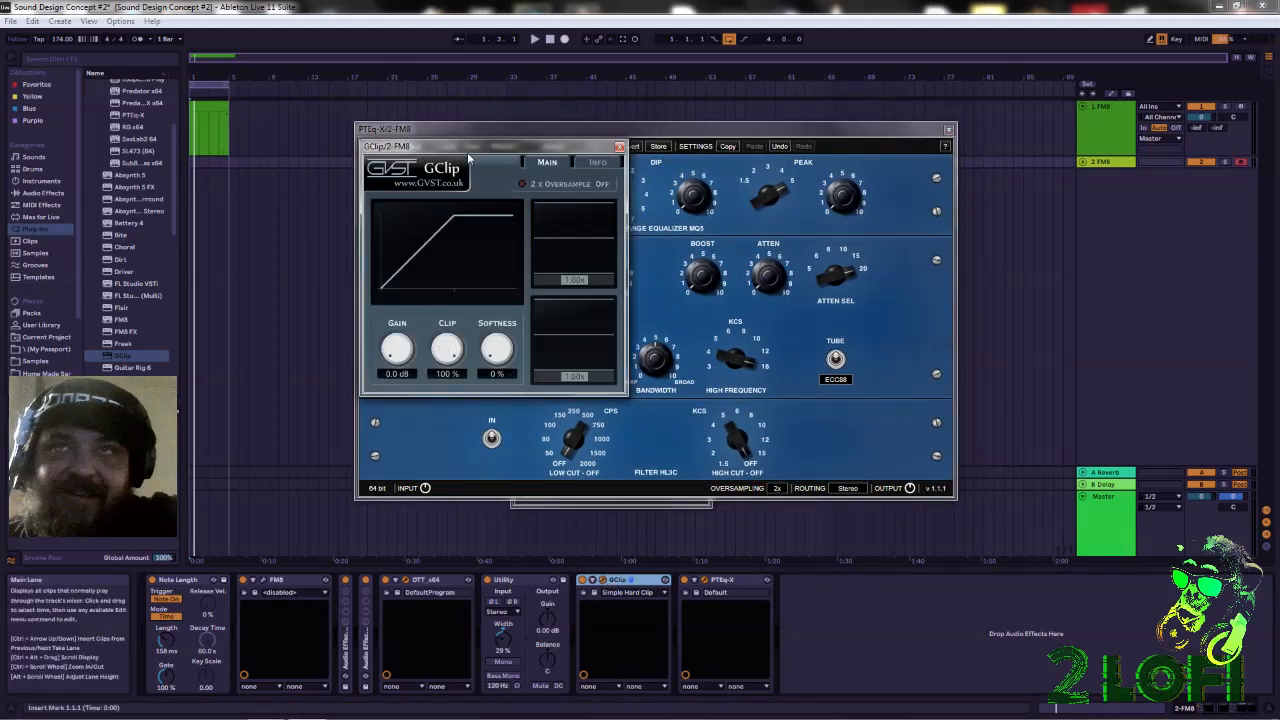
left_click(523, 184)
left_click_drag(447, 366, 454, 393)
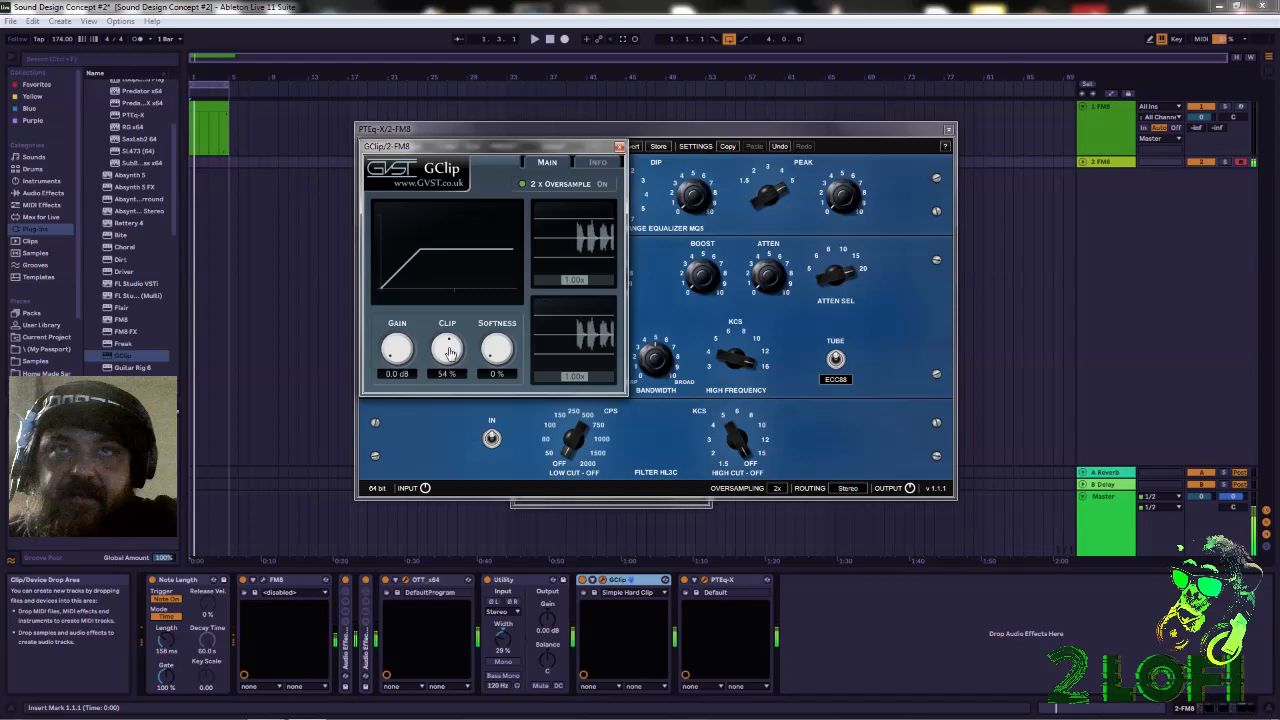
Set Utility's width to about 38 % and its output gain to about 7.22 dB
mouse_move(550, 624)
left_mouse_down()
mouse_move(550, 582)
mouse_move(550, 600)
left_mouse_up()
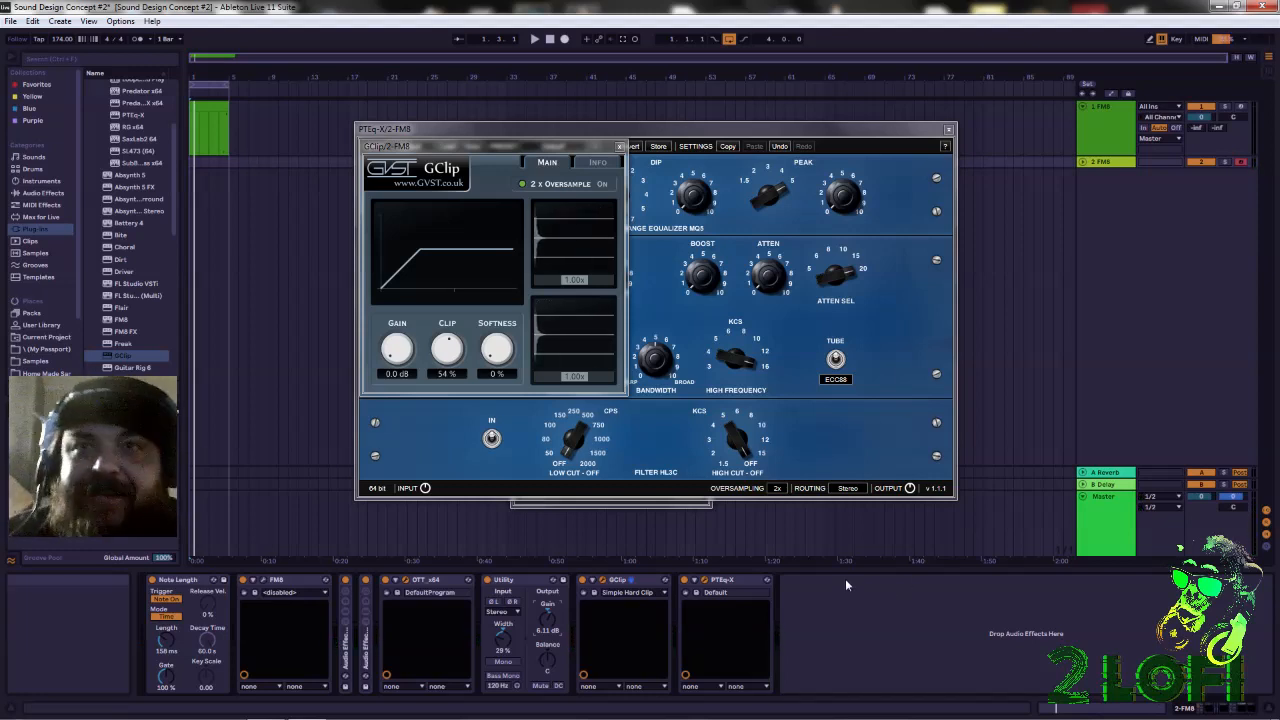
left_click_drag(503, 636, 510, 645)
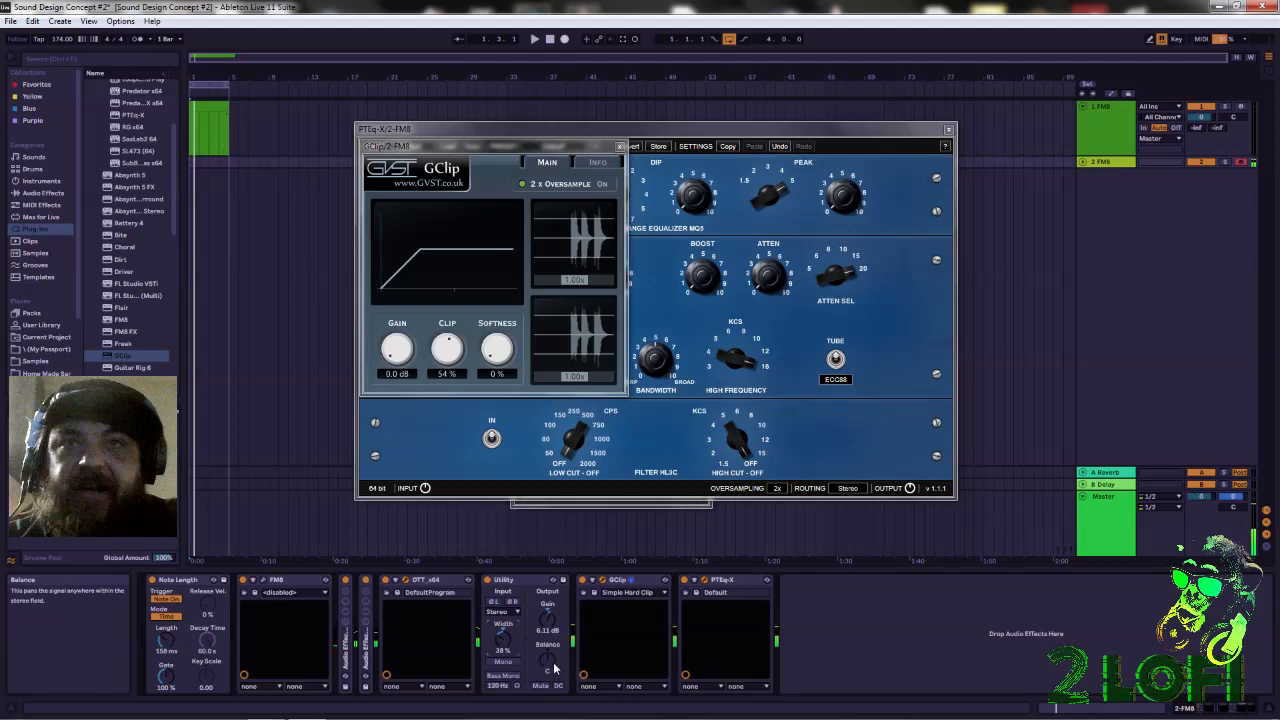
left_click_drag(548, 624, 548, 604)
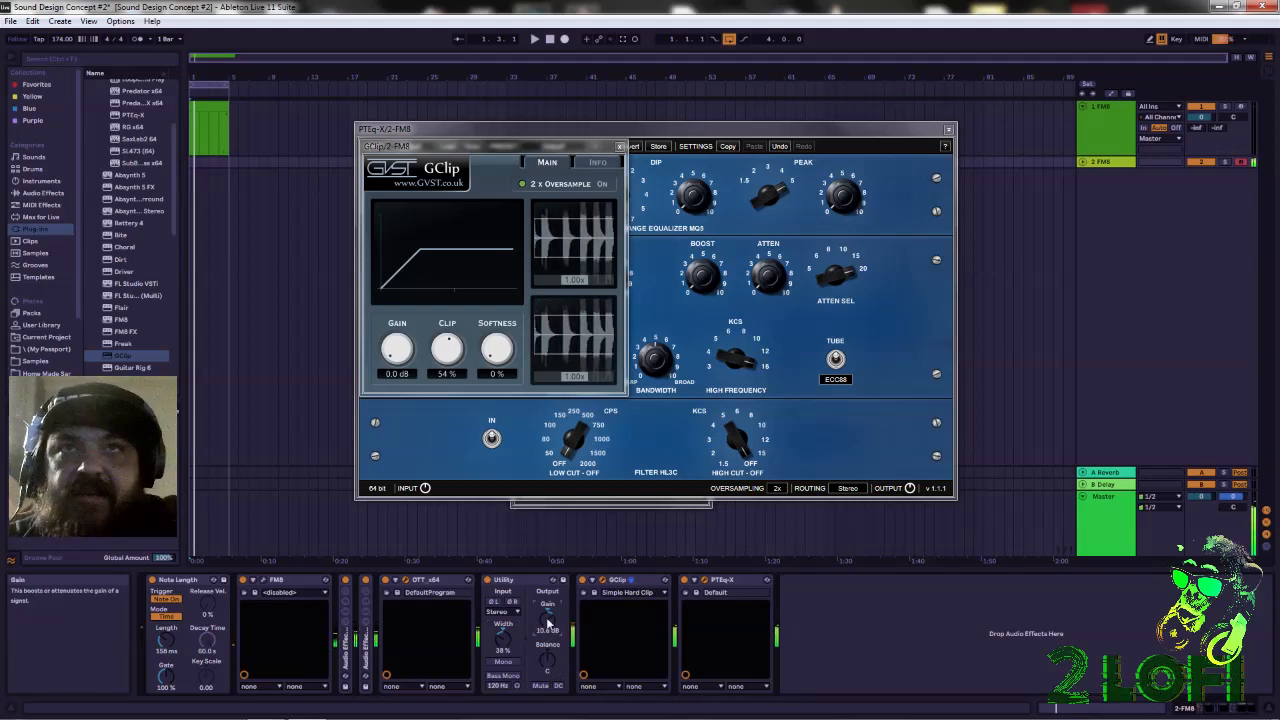
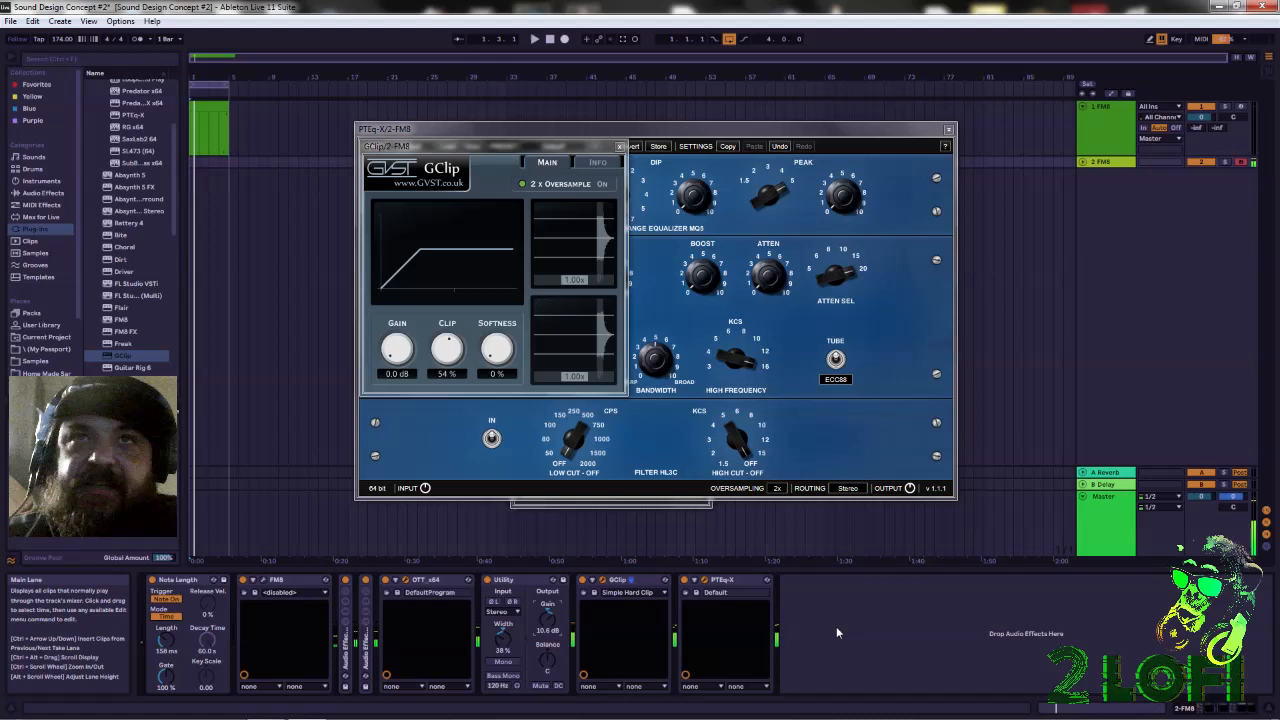
left_click_drag(547, 615, 547, 640)
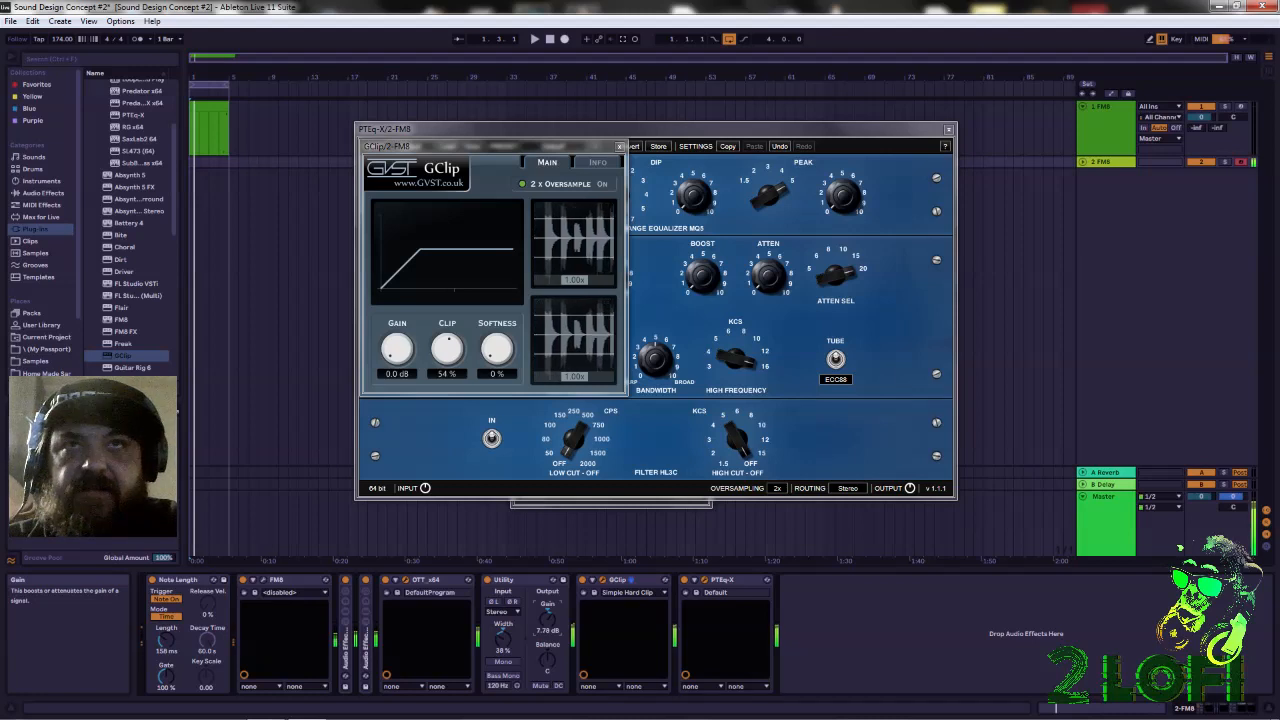
left_click_drag(547, 615, 547, 619)
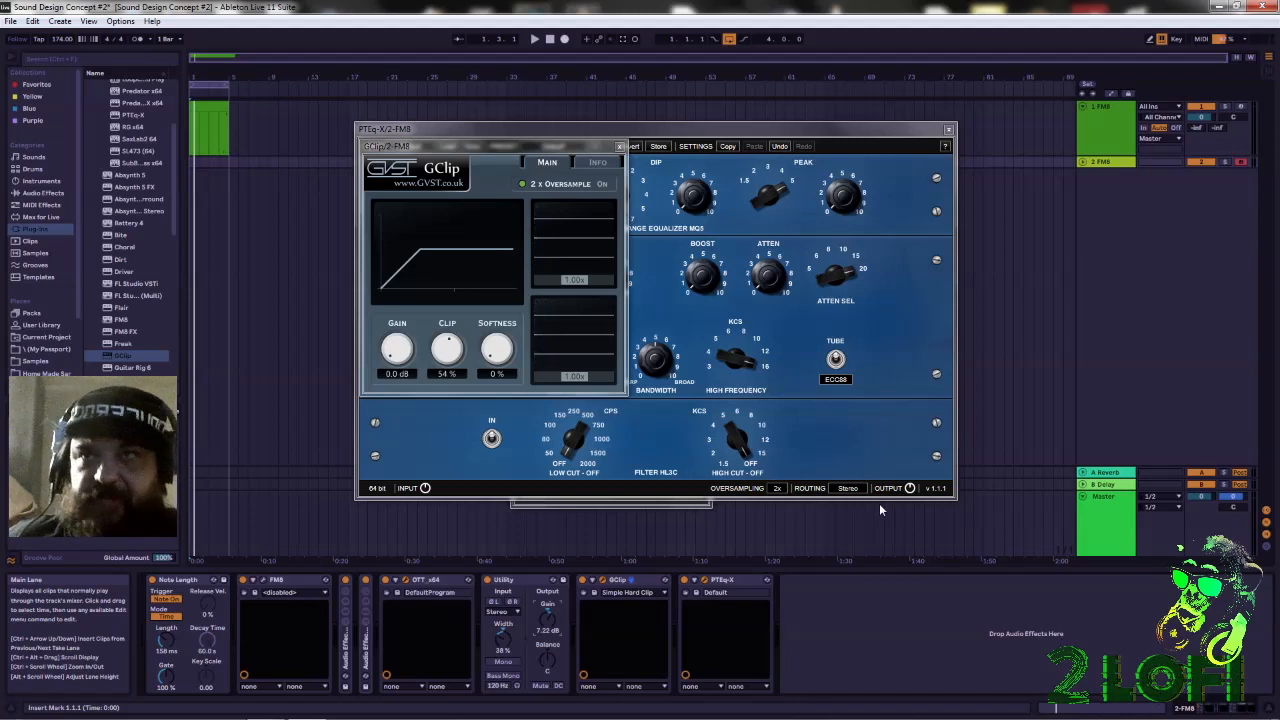
Select the first FM8 track and open its FM8 plug-in window
left_click(1122, 140)
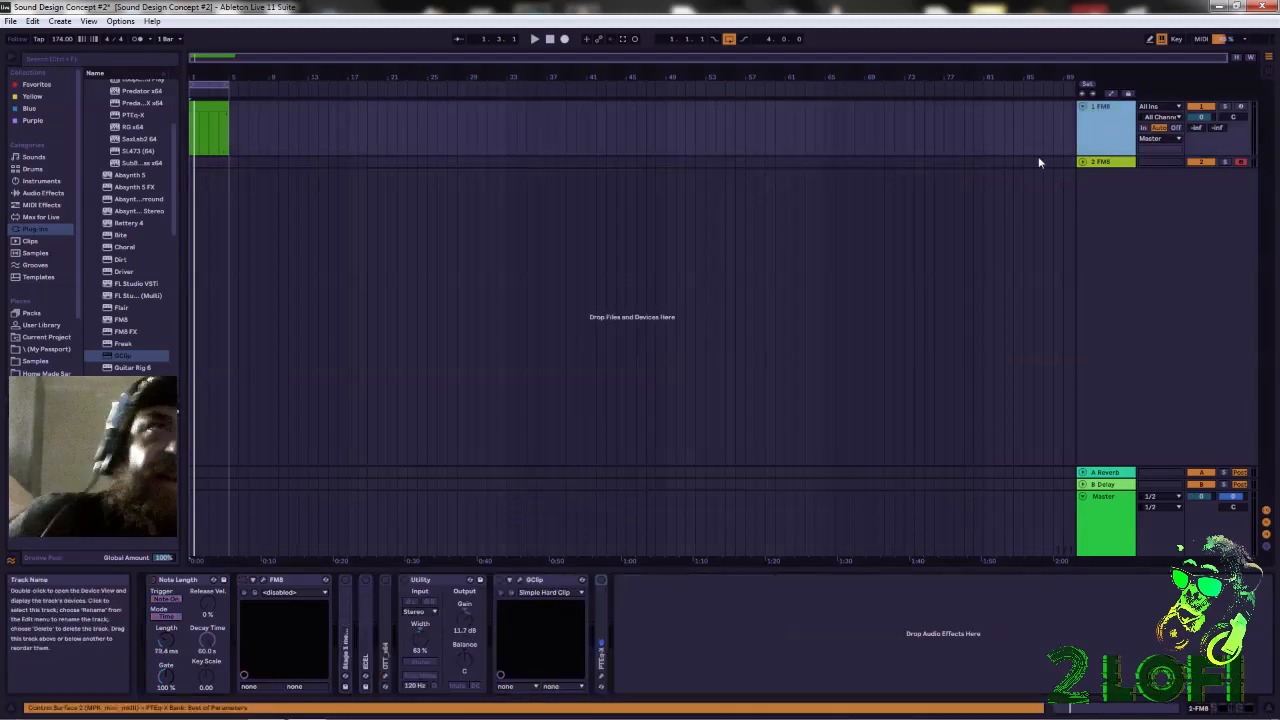
left_click(256, 580)
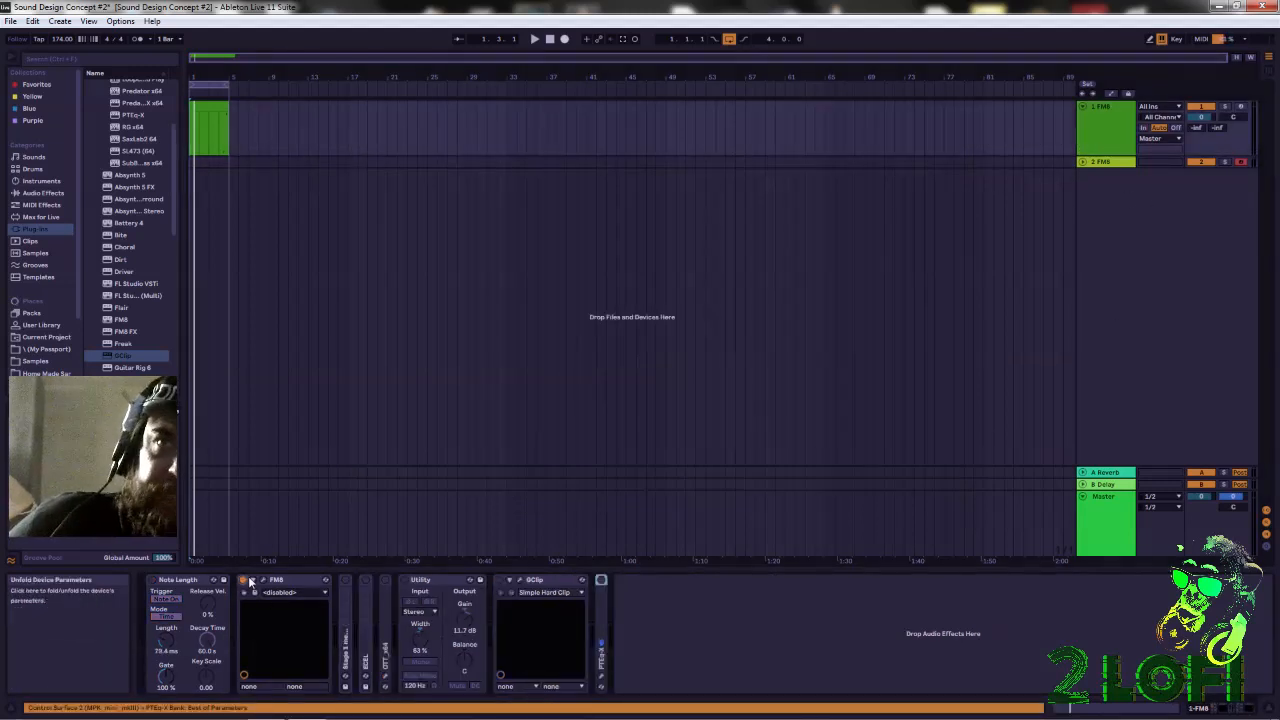
left_click(265, 580)
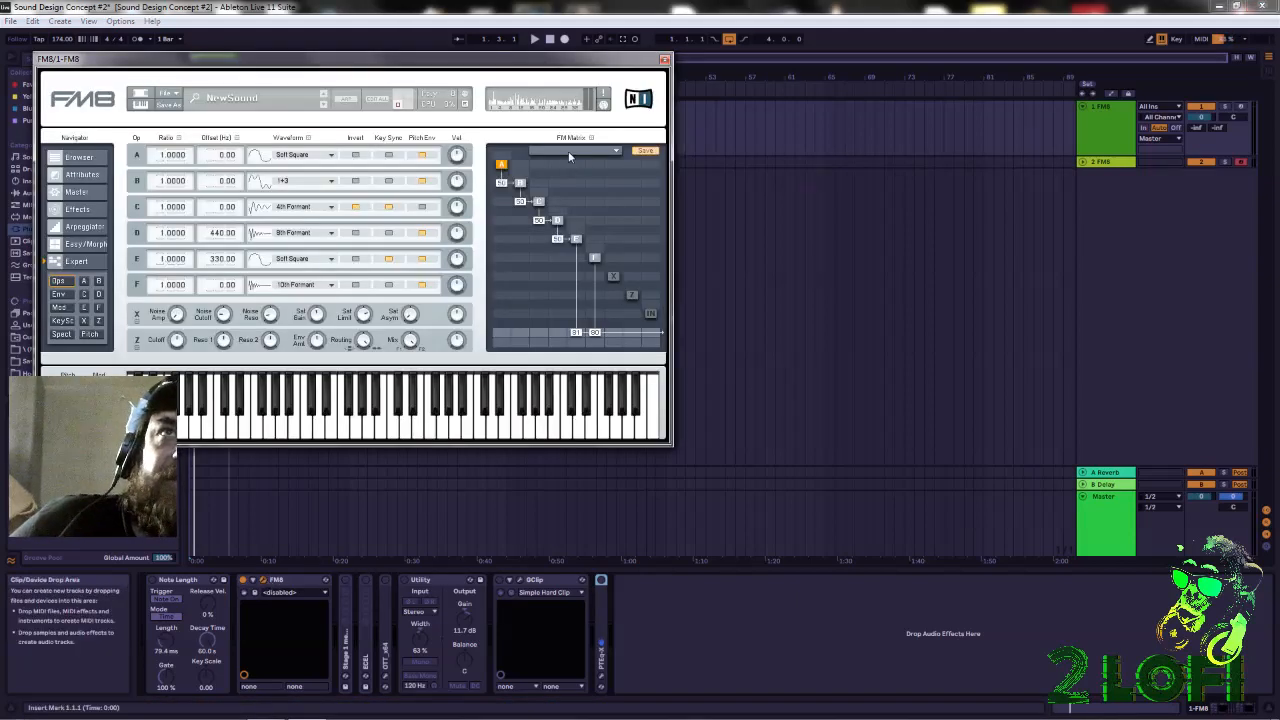
Try the FM matrix presets 1C 5M #1 through 1C 5M #6 one after another
left_click(617, 152)
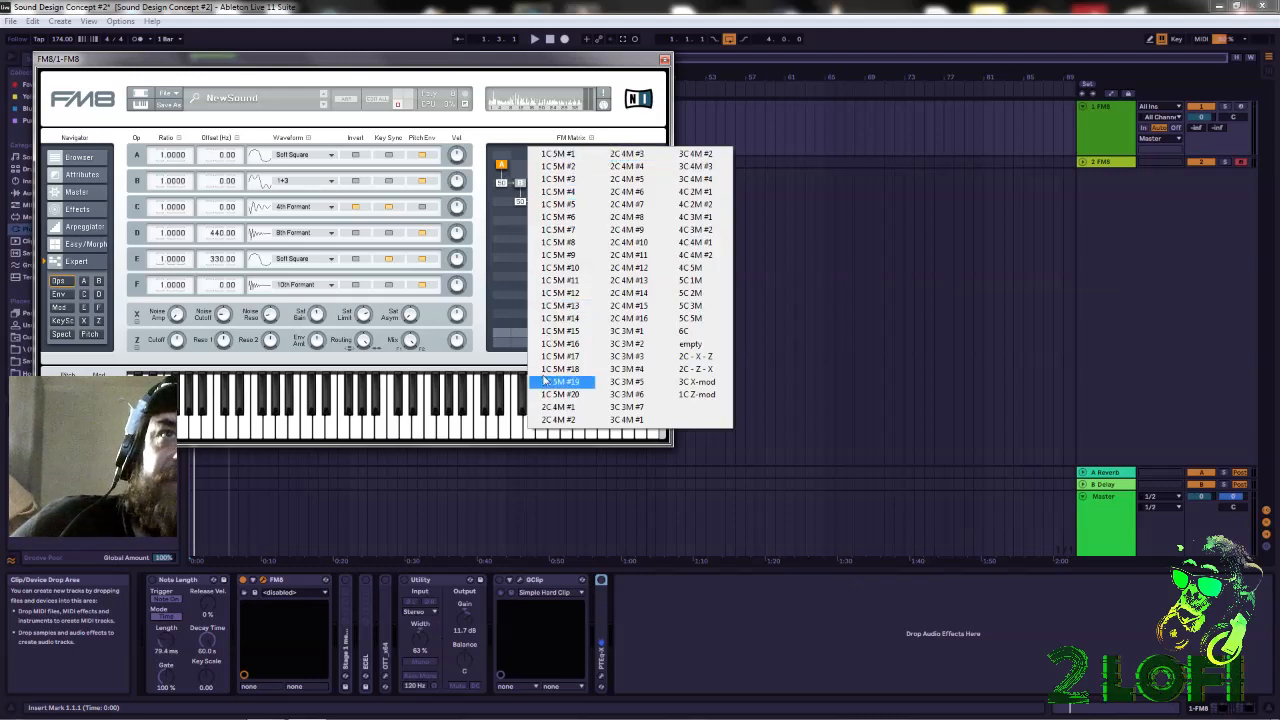
left_click(557, 156)
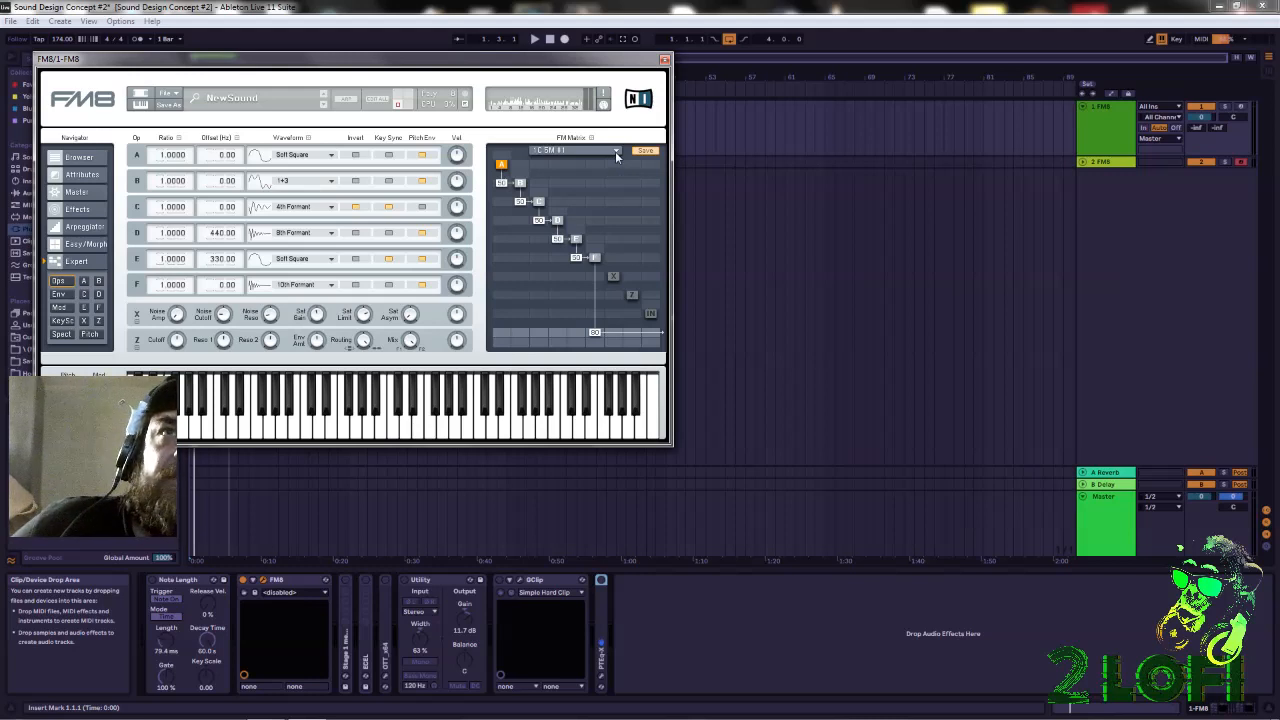
left_click(615, 151)
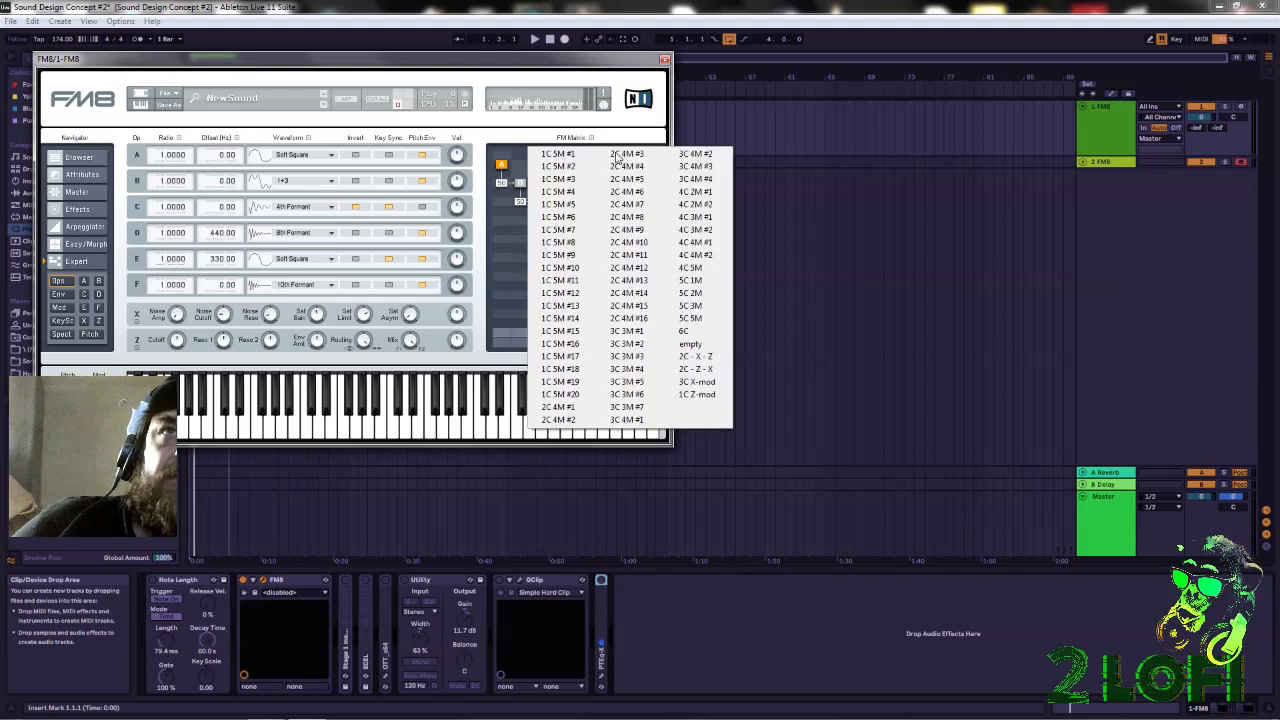
left_click(580, 166)
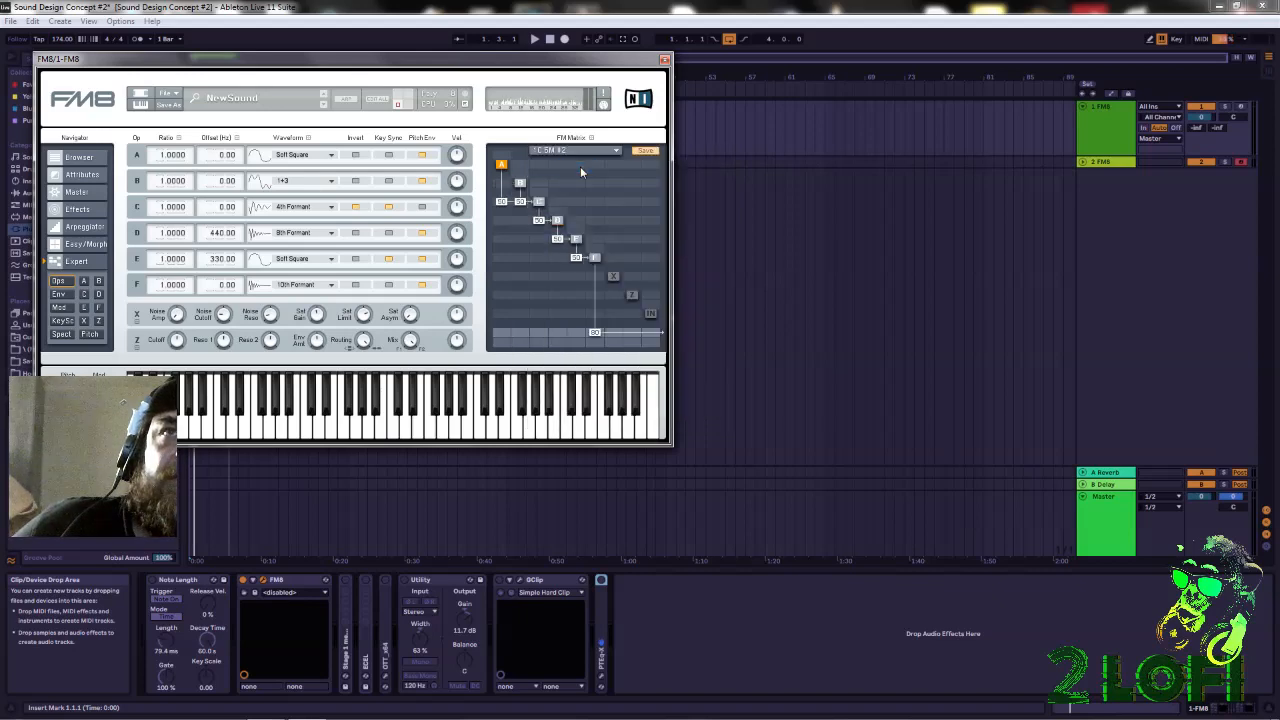
left_click(612, 152)
left_click(590, 172)
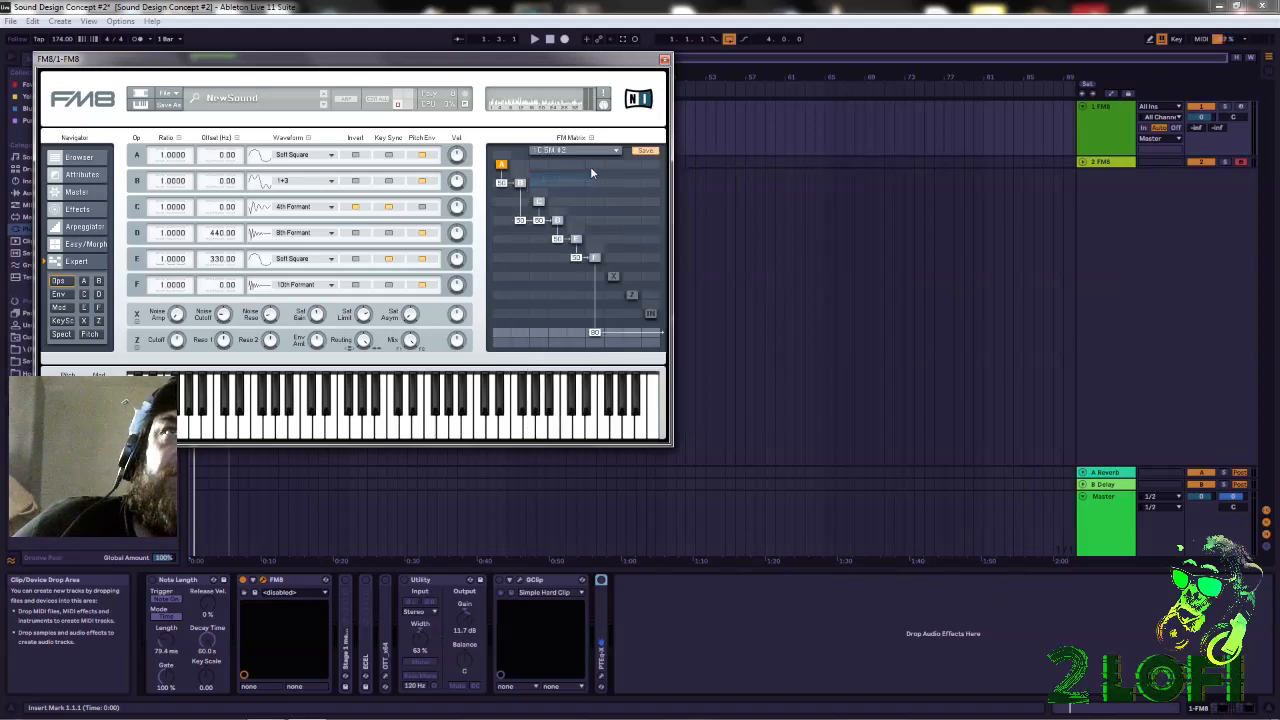
left_click(609, 152)
left_click(603, 170)
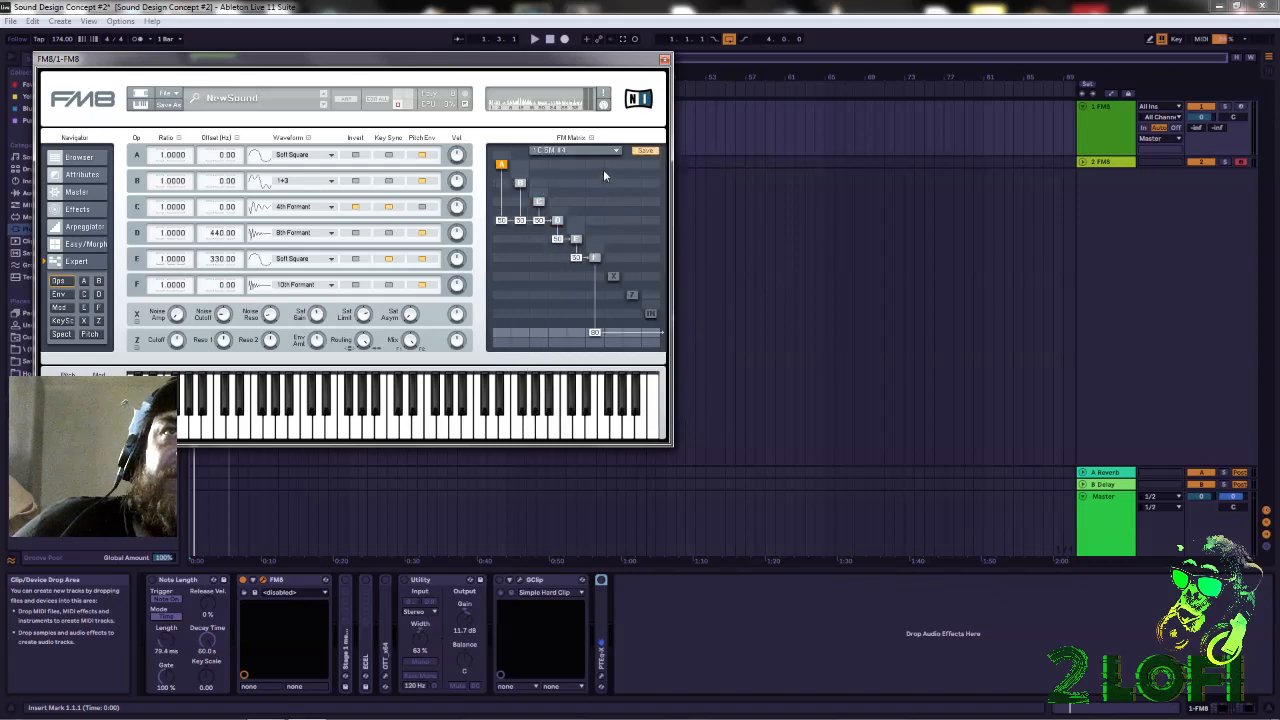
left_click(615, 152)
left_click(595, 178)
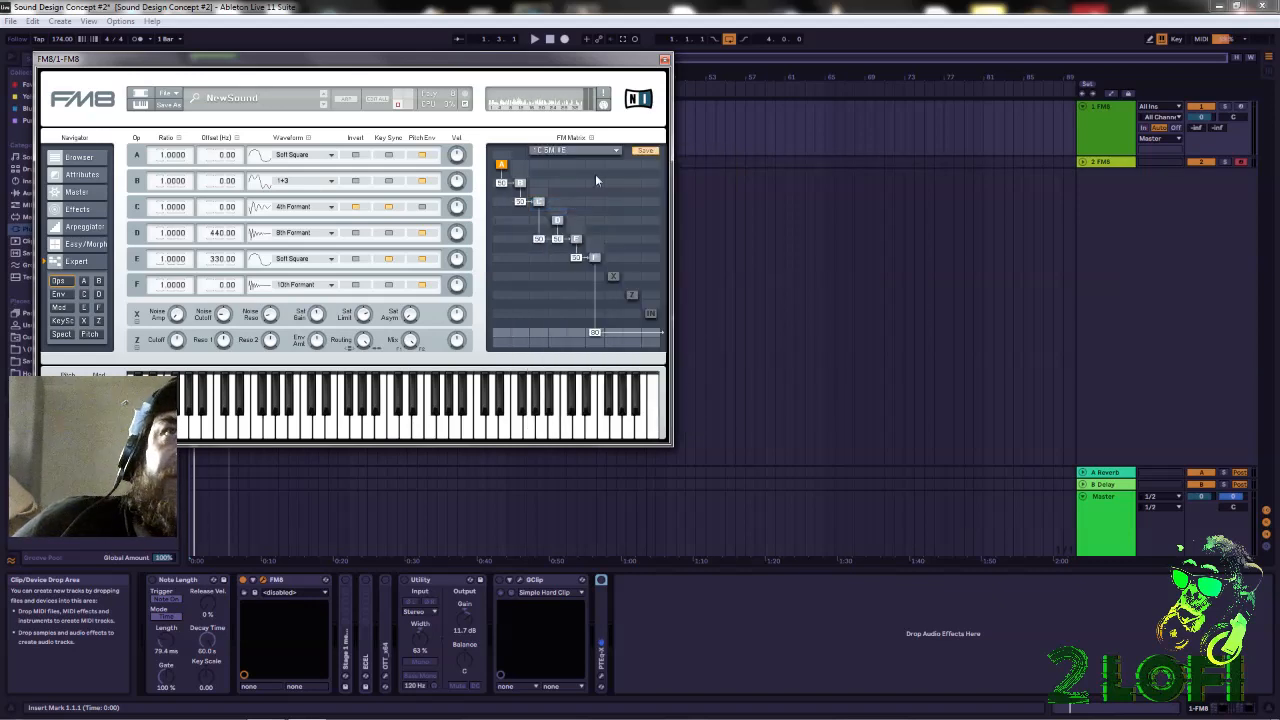
left_click(607, 154)
left_click(573, 224)
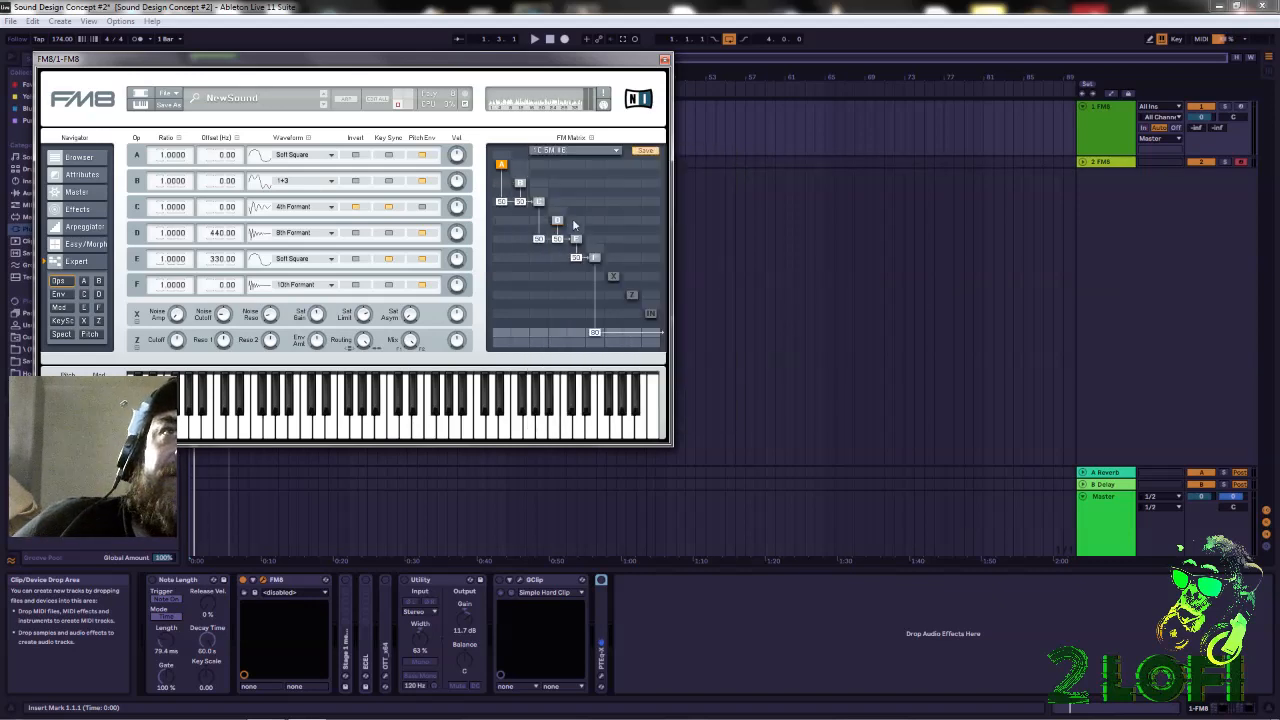
Try the FM matrix presets 1C 5M #7 through 1C 5M #10 one after another
left_click(607, 151)
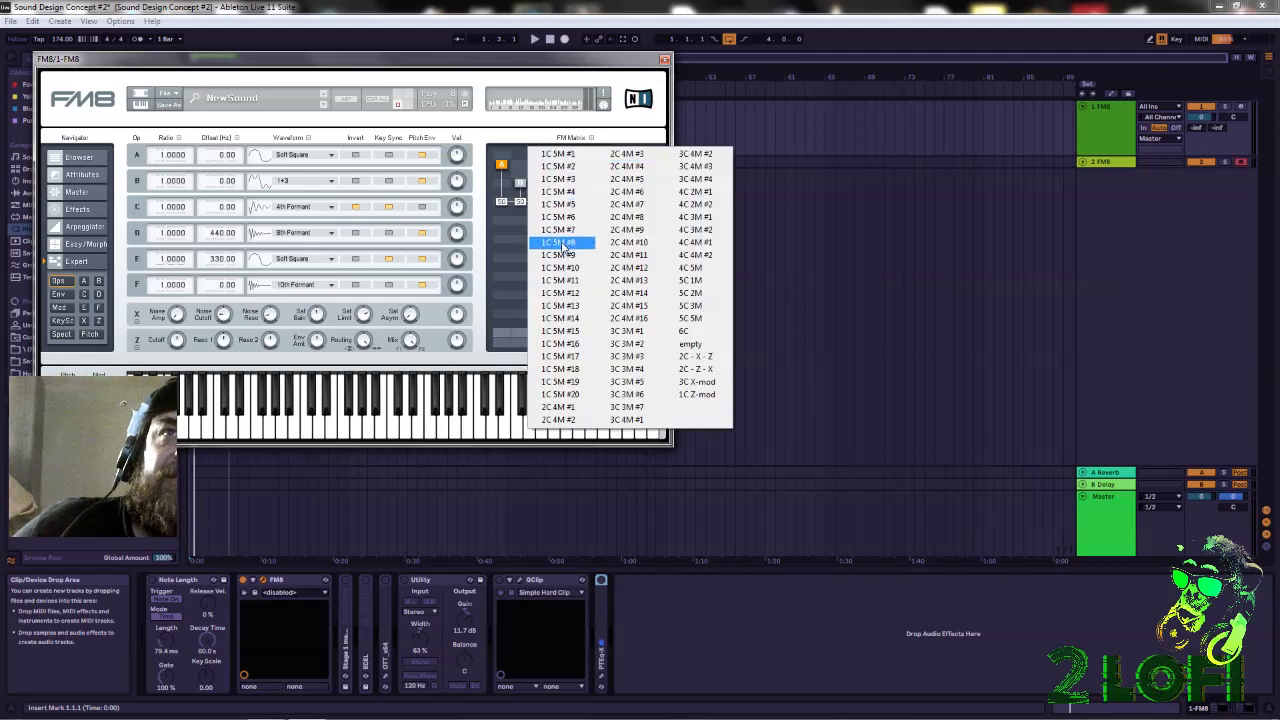
left_click(565, 232)
left_click(617, 153)
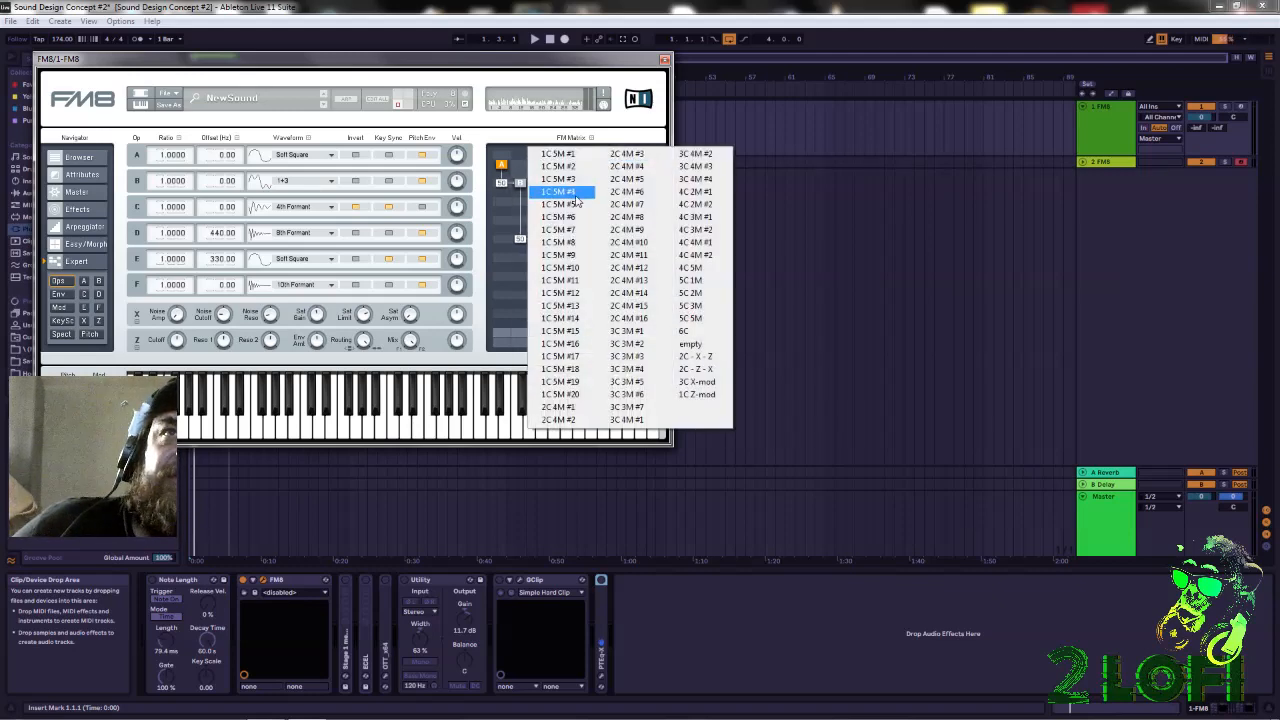
left_click(564, 247)
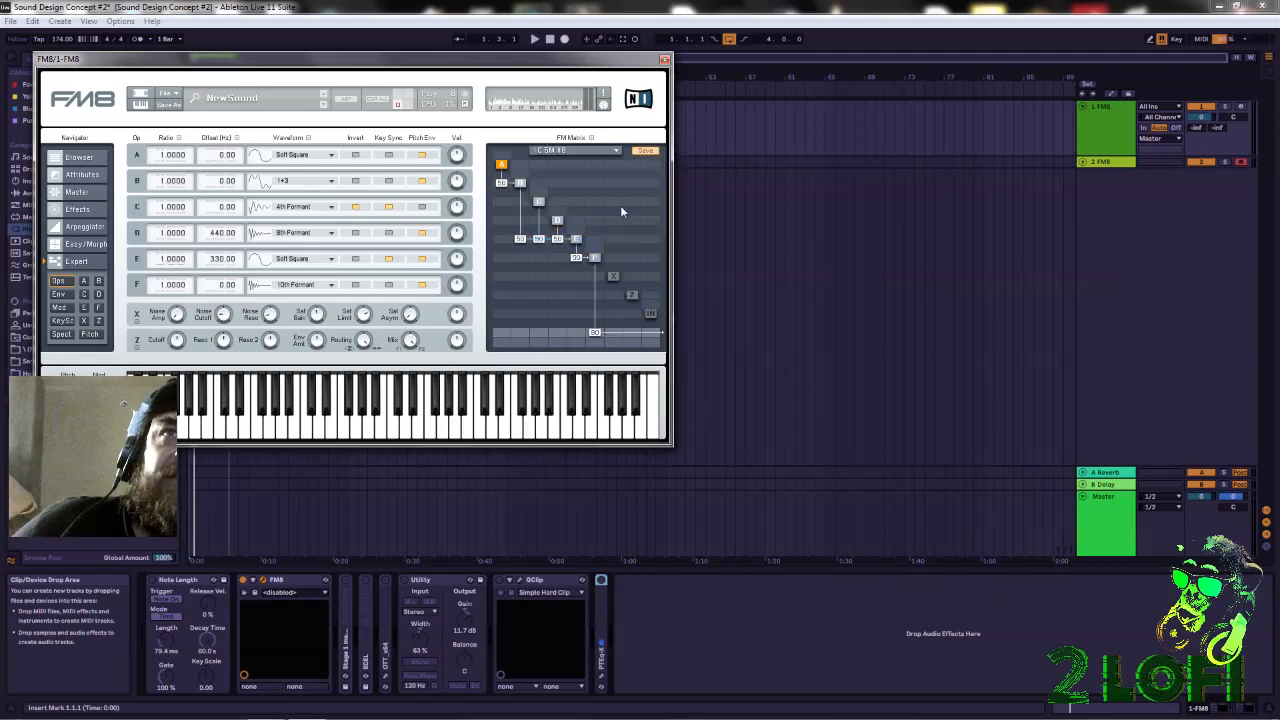
left_click(613, 153)
left_click(564, 246)
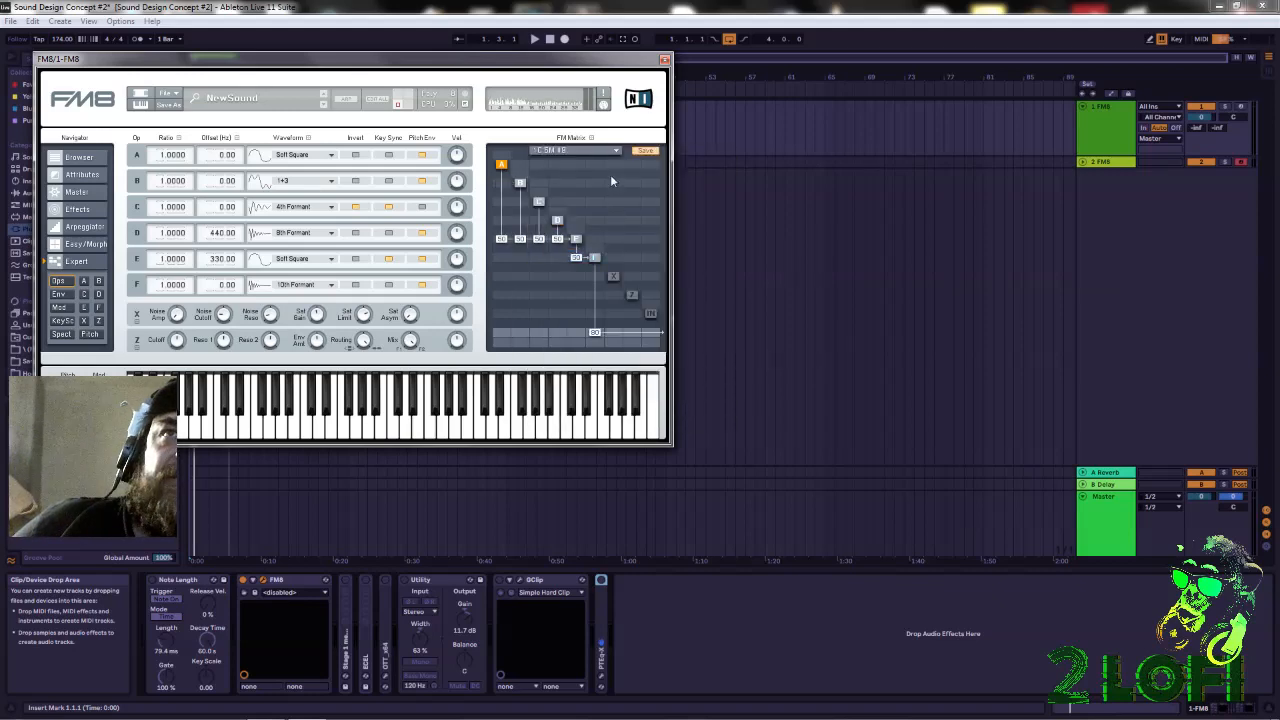
left_click(617, 153)
left_click(566, 271)
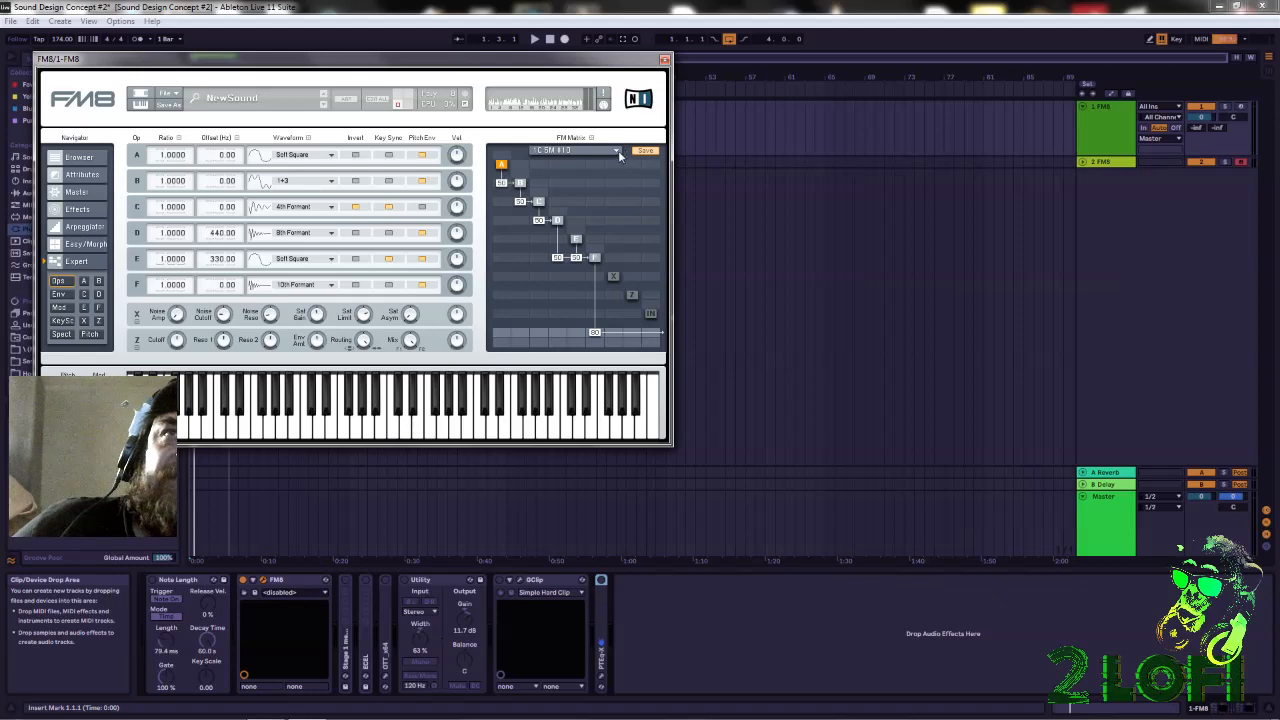
Try the FM matrix presets 1C 5M #11 through #15, followed by 1C 5M #17
left_click(617, 151)
left_click(566, 283)
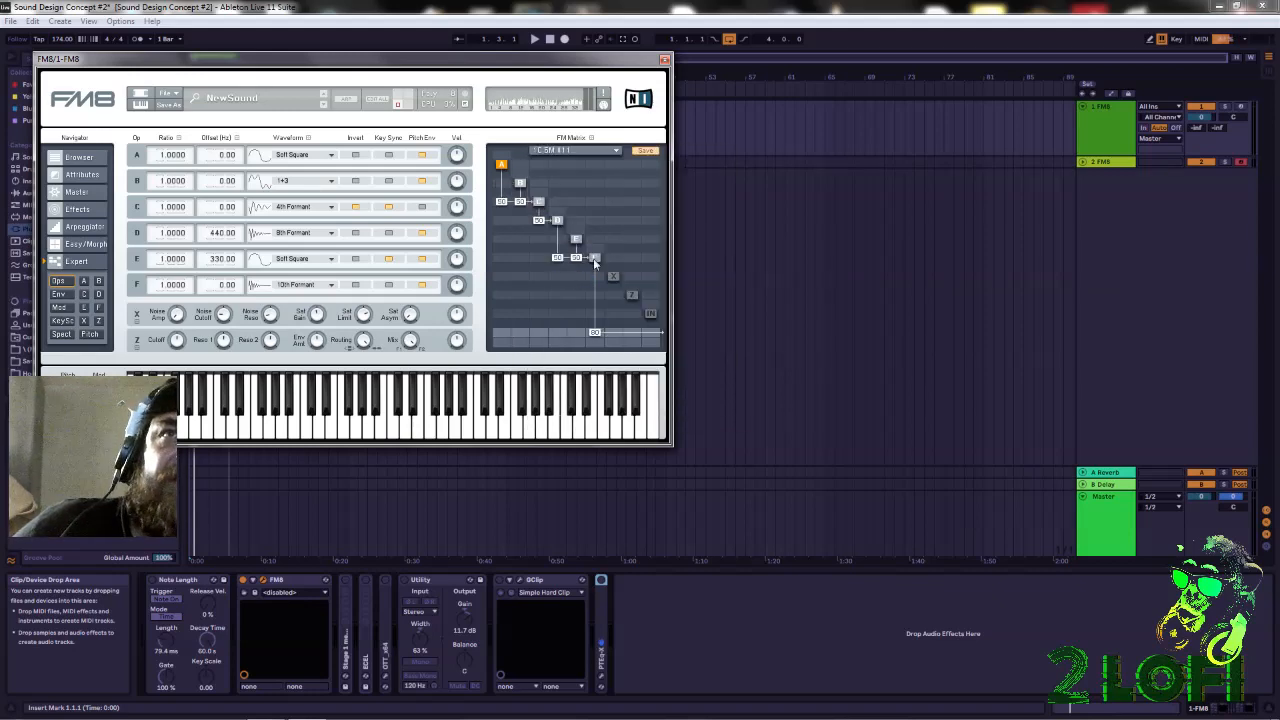
left_click(613, 152)
left_click(572, 296)
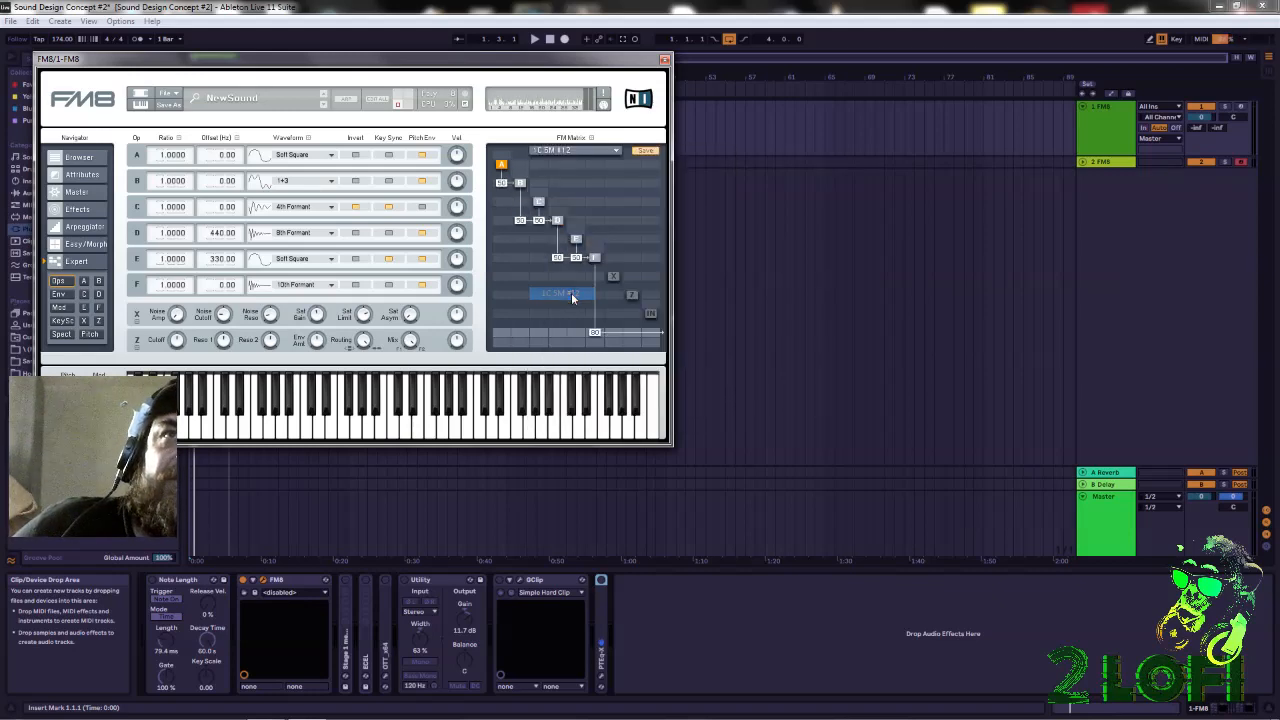
left_click(617, 152)
left_click(568, 306)
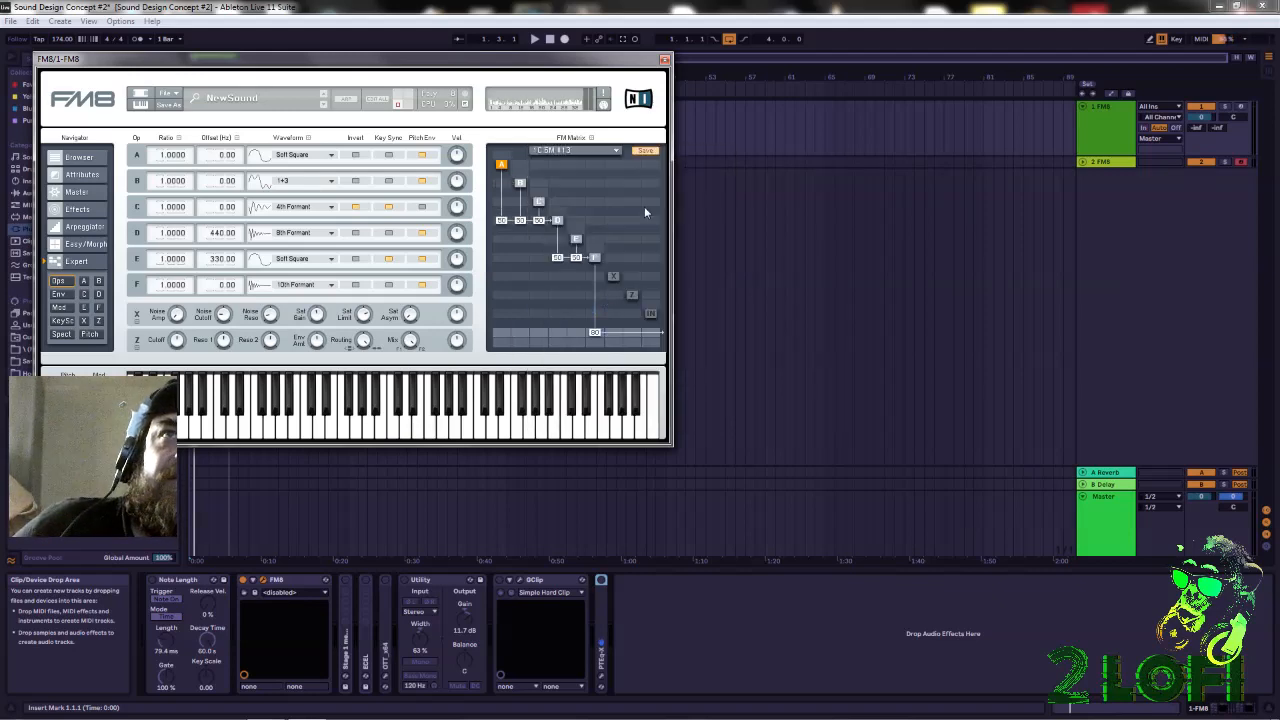
left_click(618, 153)
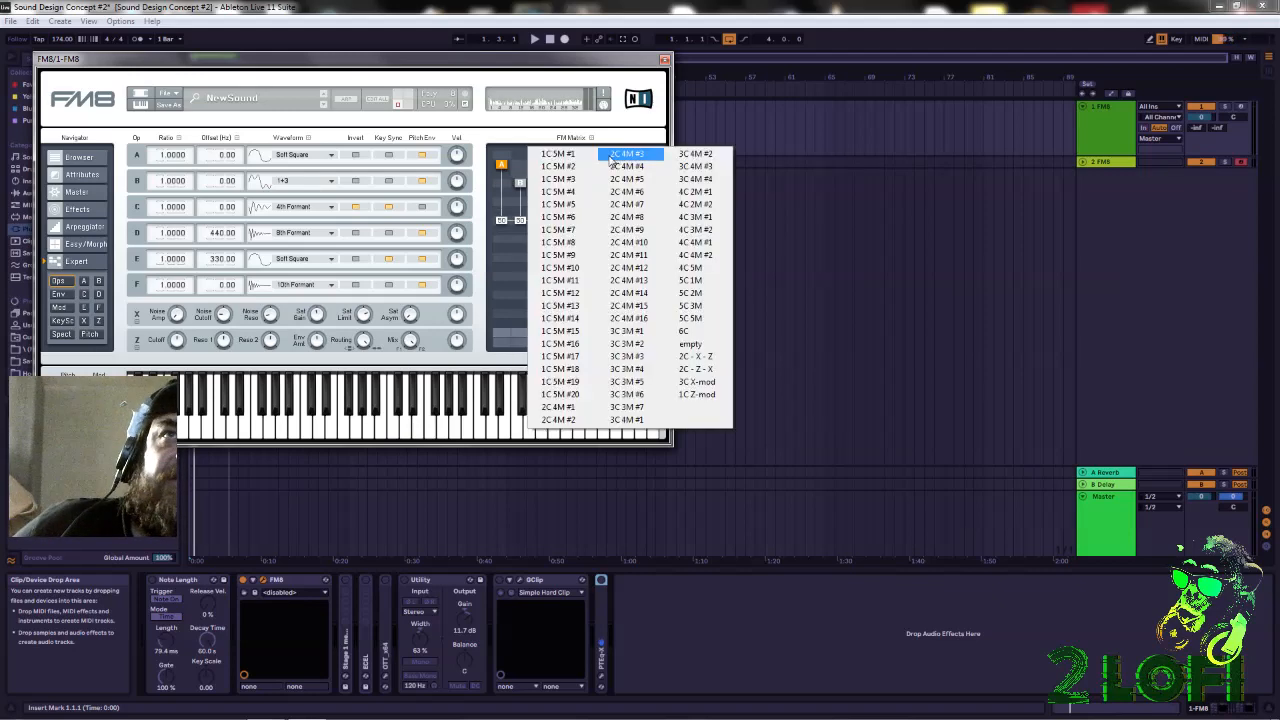
left_click(577, 330)
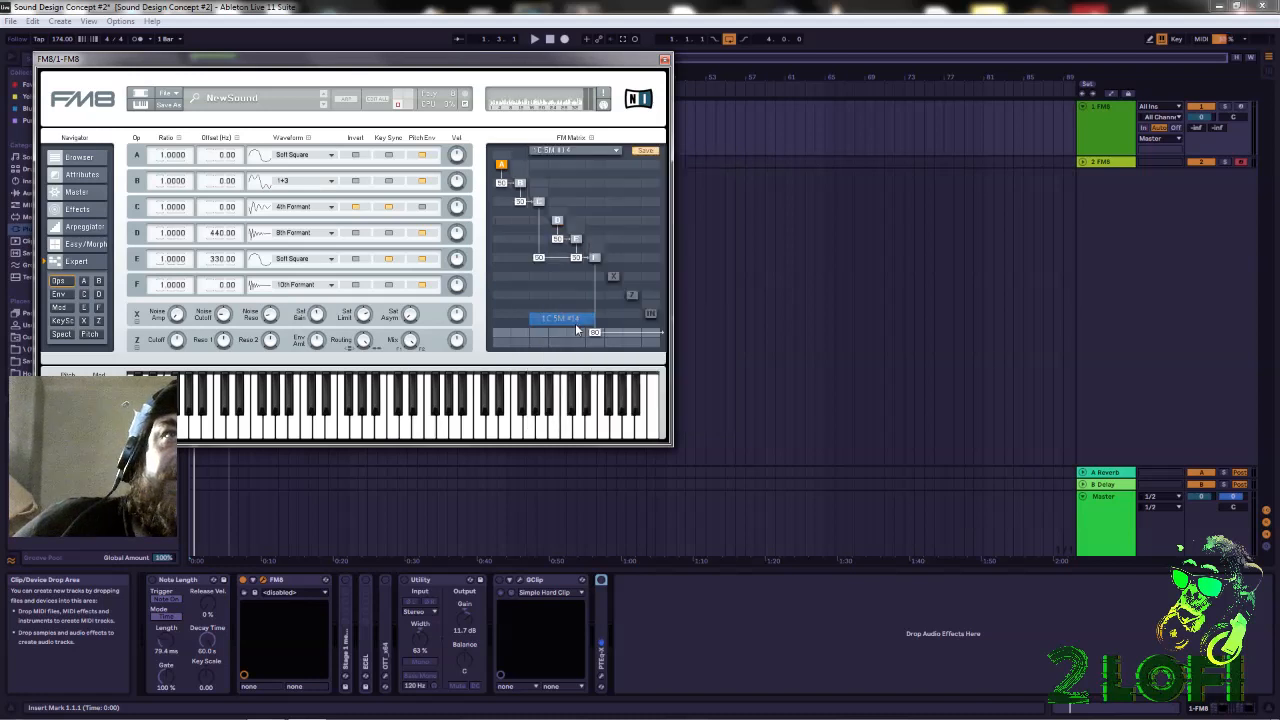
left_click(620, 155)
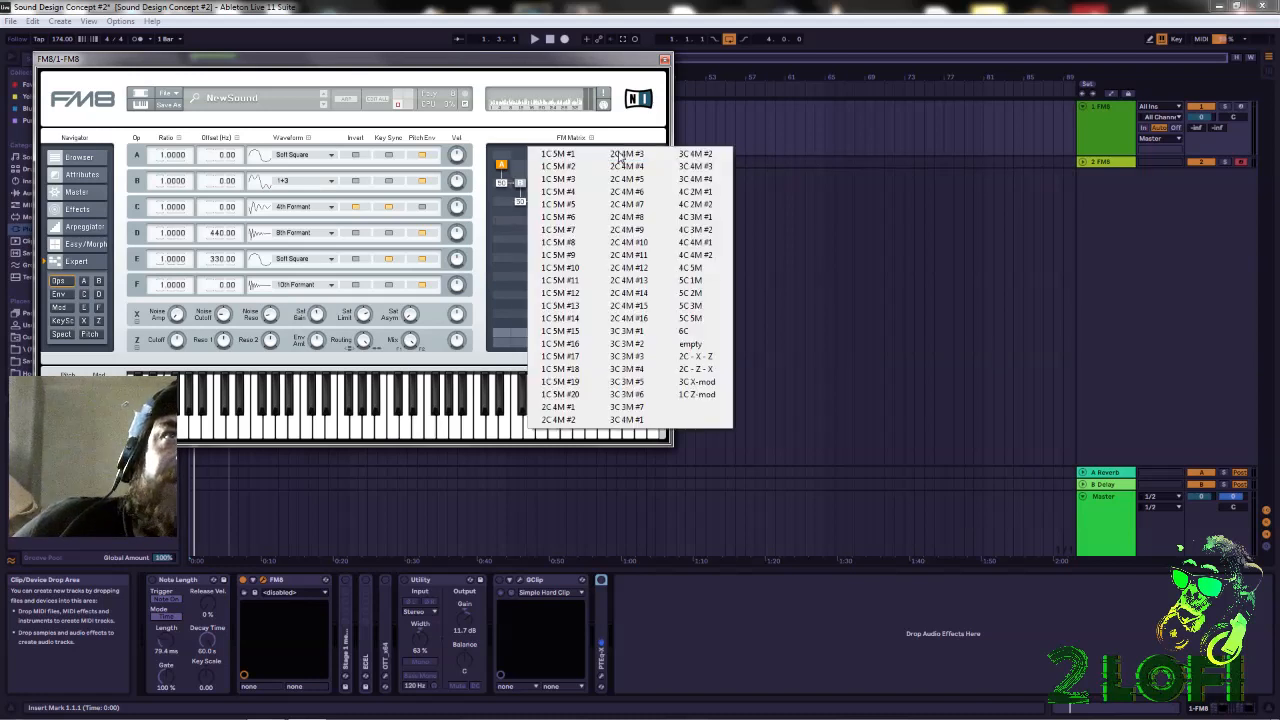
left_click(580, 331)
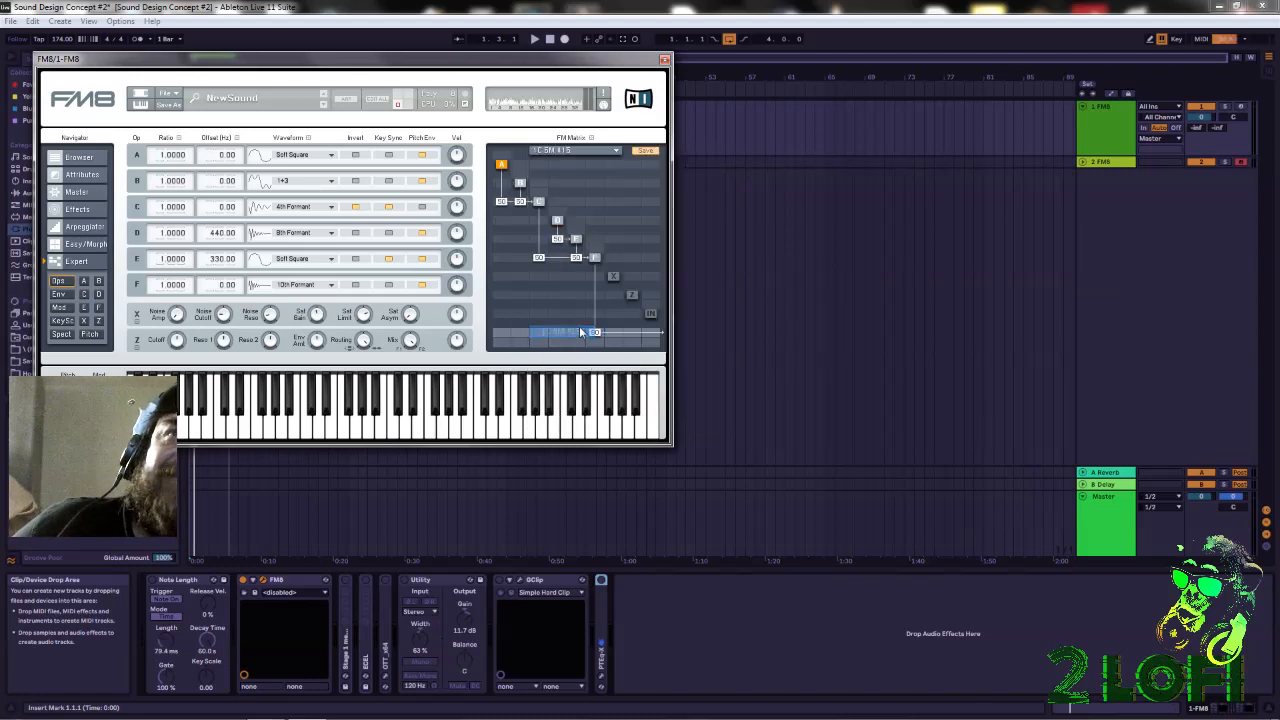
left_click(619, 150)
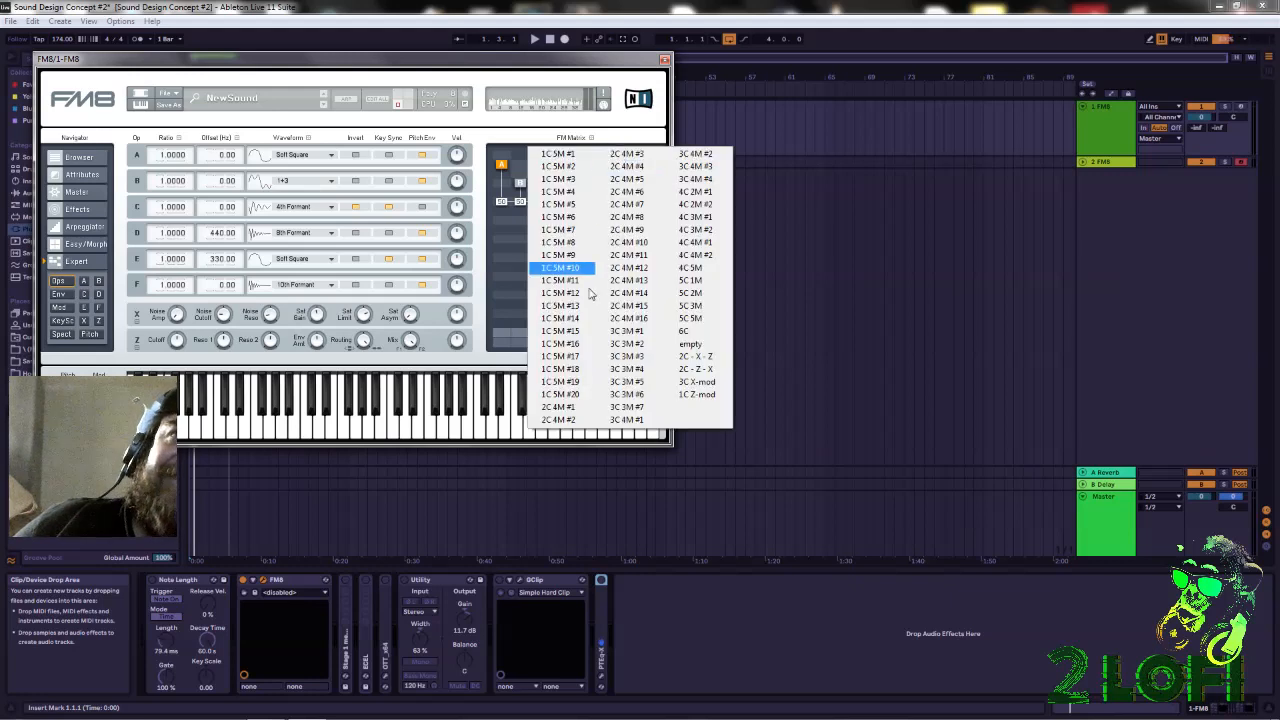
left_click(569, 357)
Try the multi-carrier FM matrix presets 5C 1M, 5C 5M and 5C 3M, followed by 2C - X - Z
left_click(624, 174)
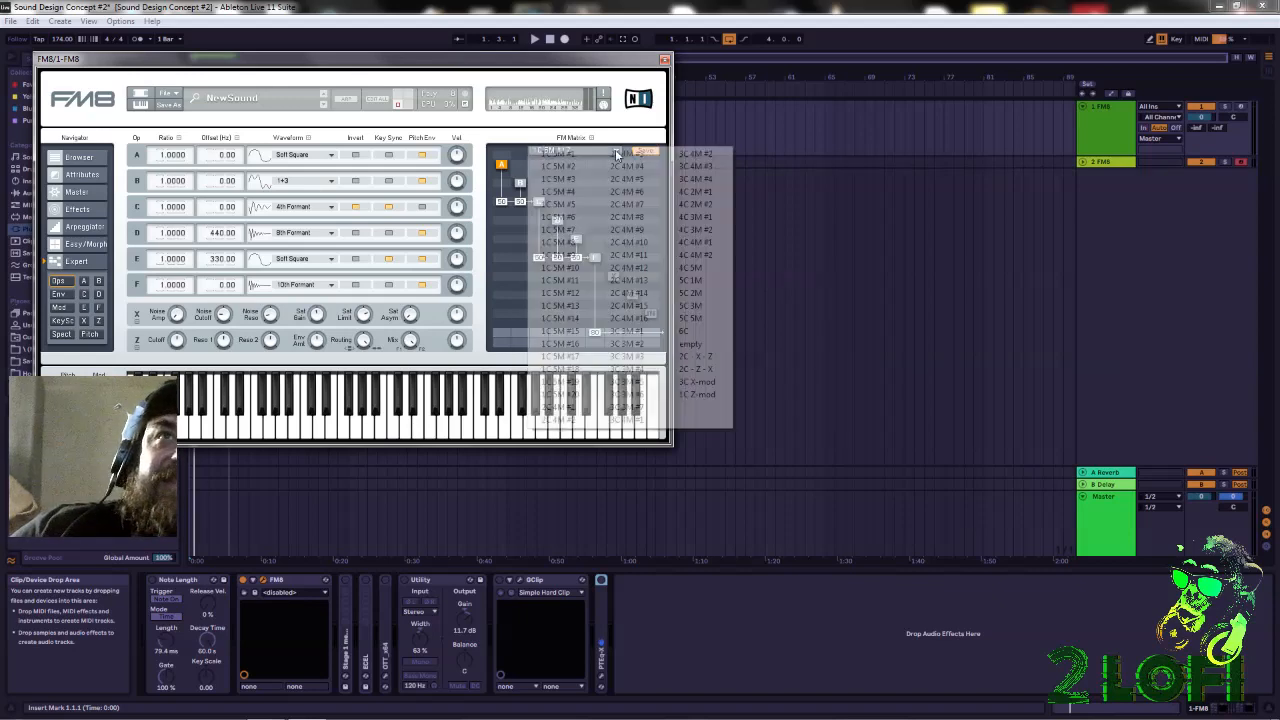
left_click(689, 280)
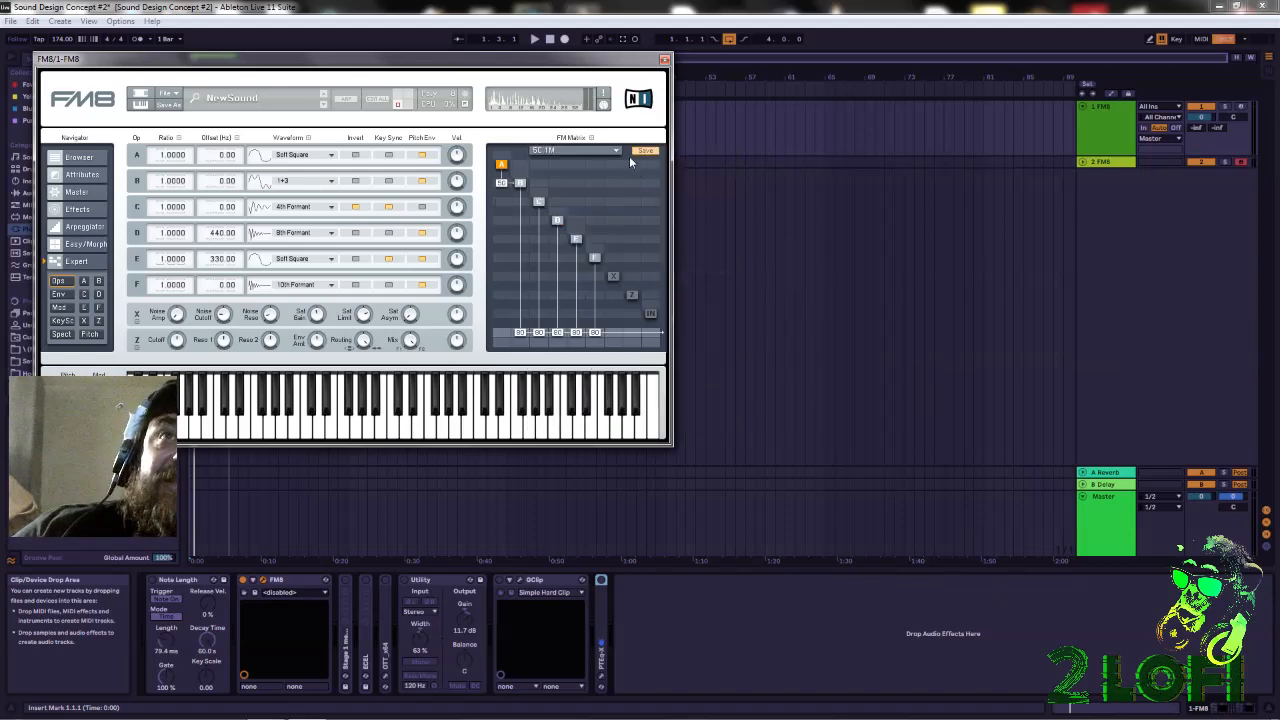
left_click(617, 152)
left_click(690, 322)
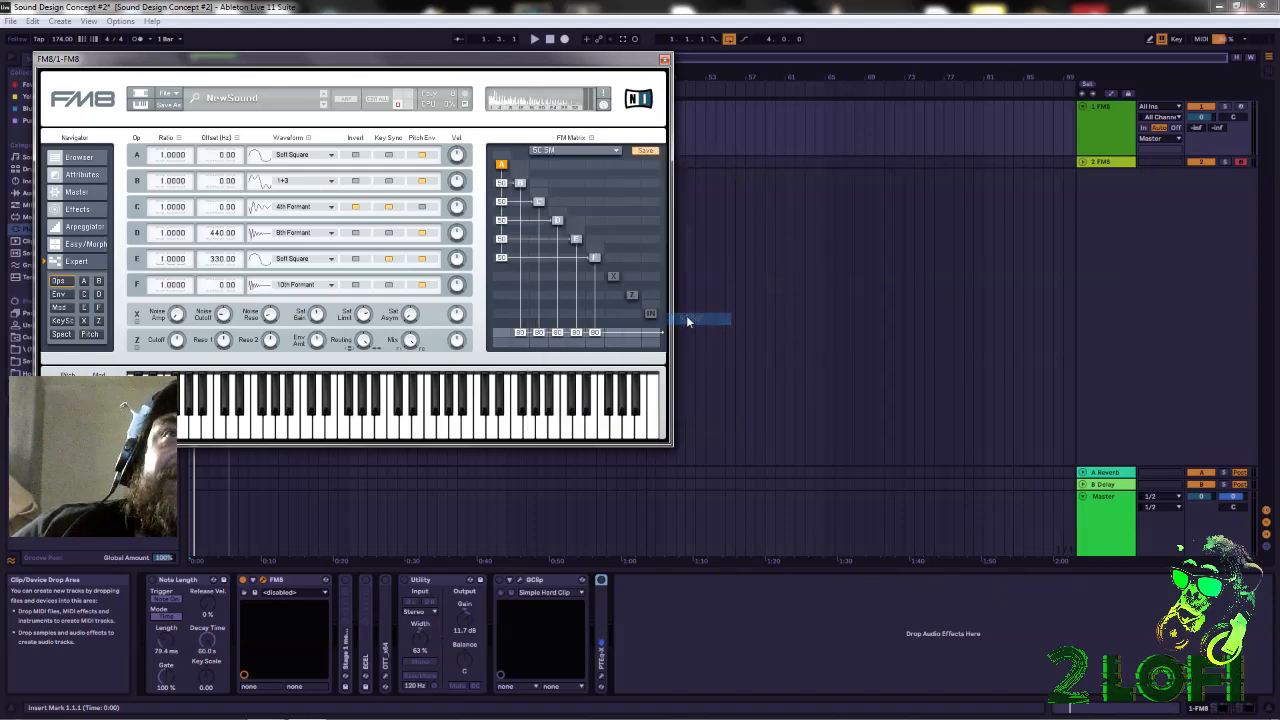
left_click(622, 150)
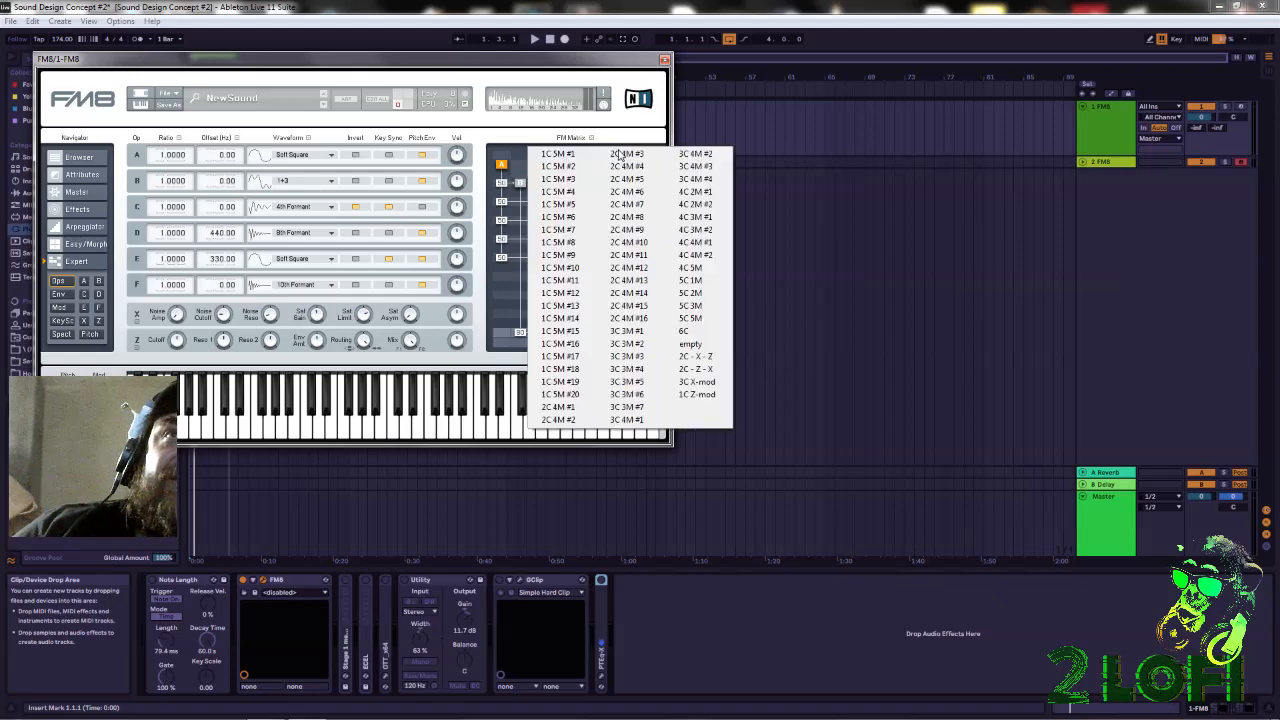
left_click(695, 306)
left_click(620, 151)
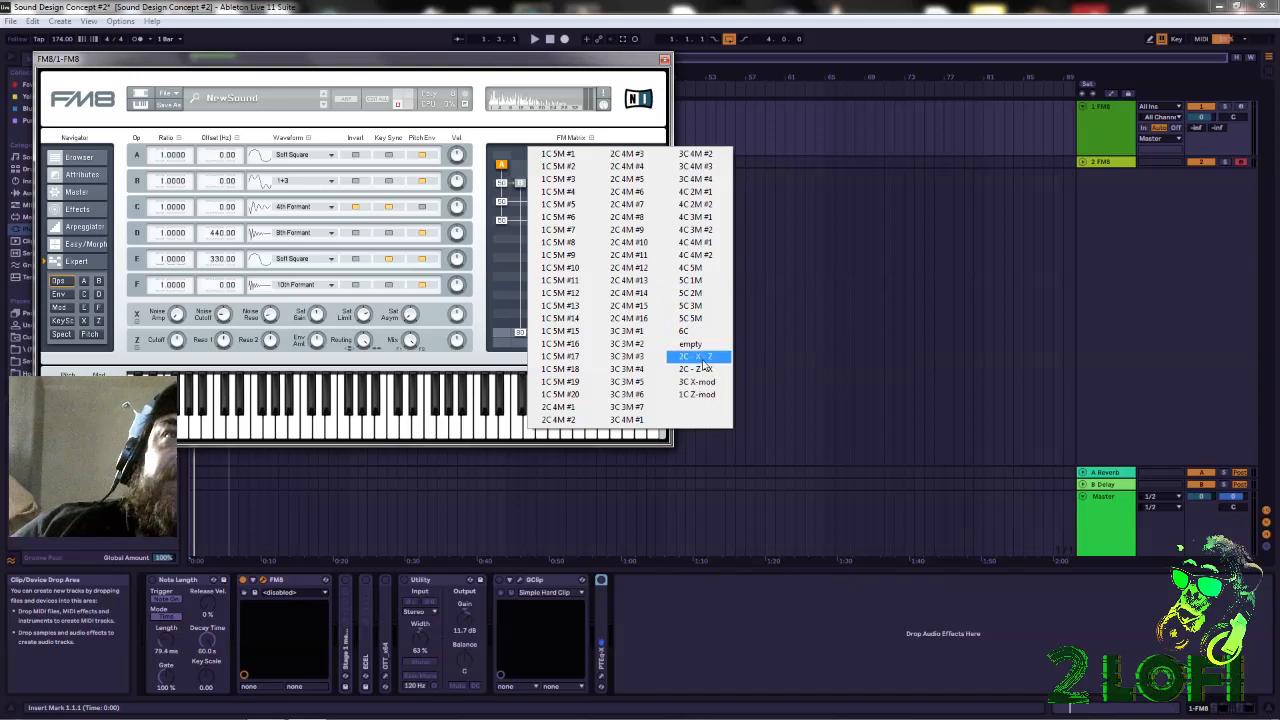
left_click(702, 358)
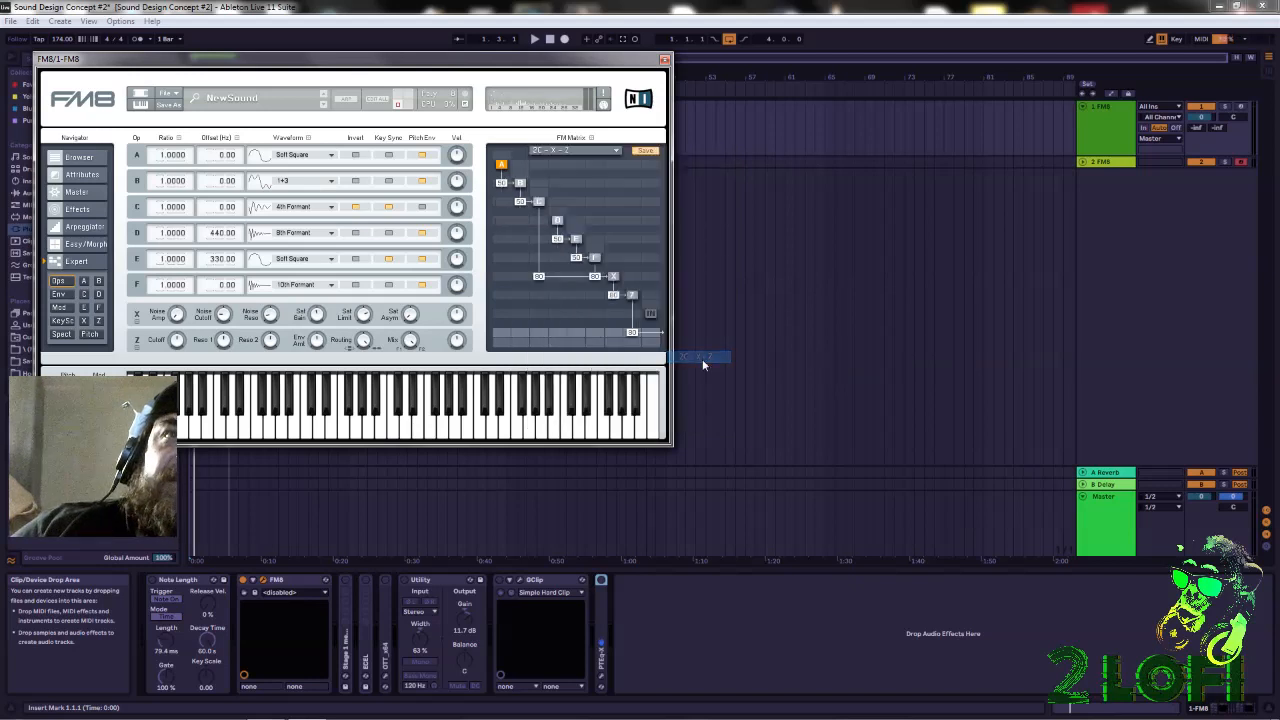
Try the single-carrier FM matrix presets 1C 5M #20, #19 and #18 in turn
left_click(614, 151)
left_click(562, 393)
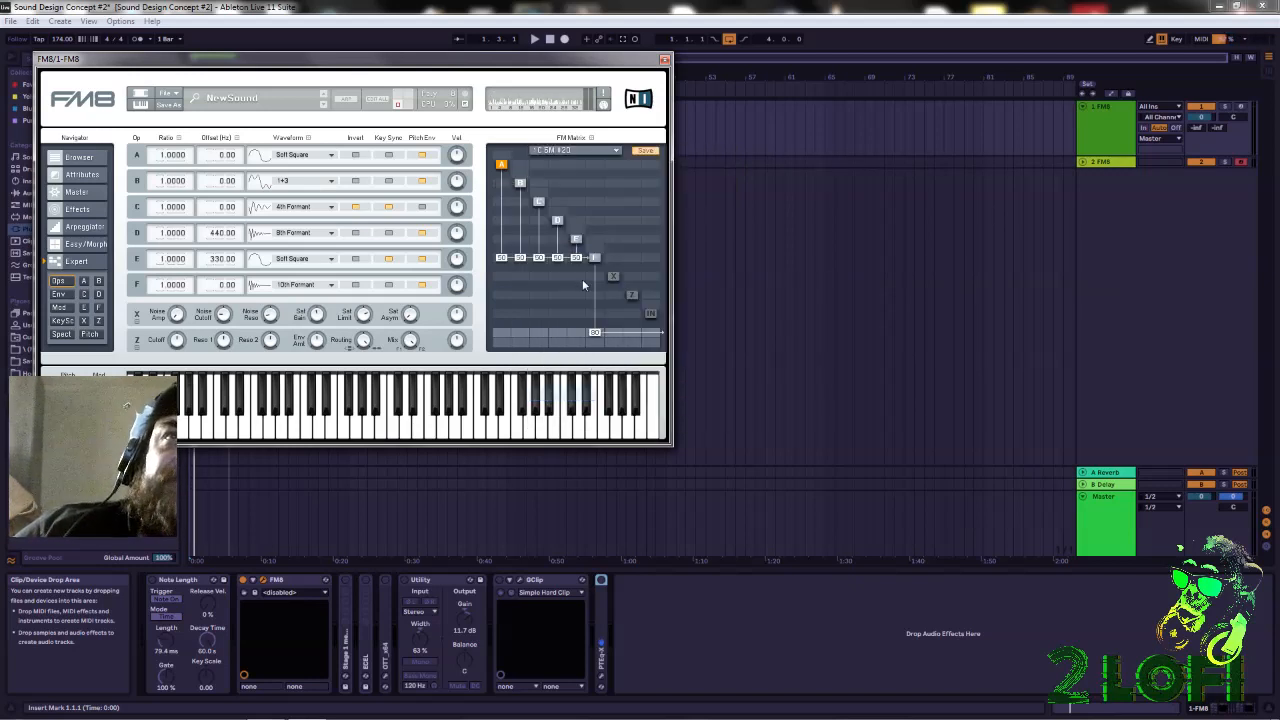
left_click(612, 151)
left_click(573, 384)
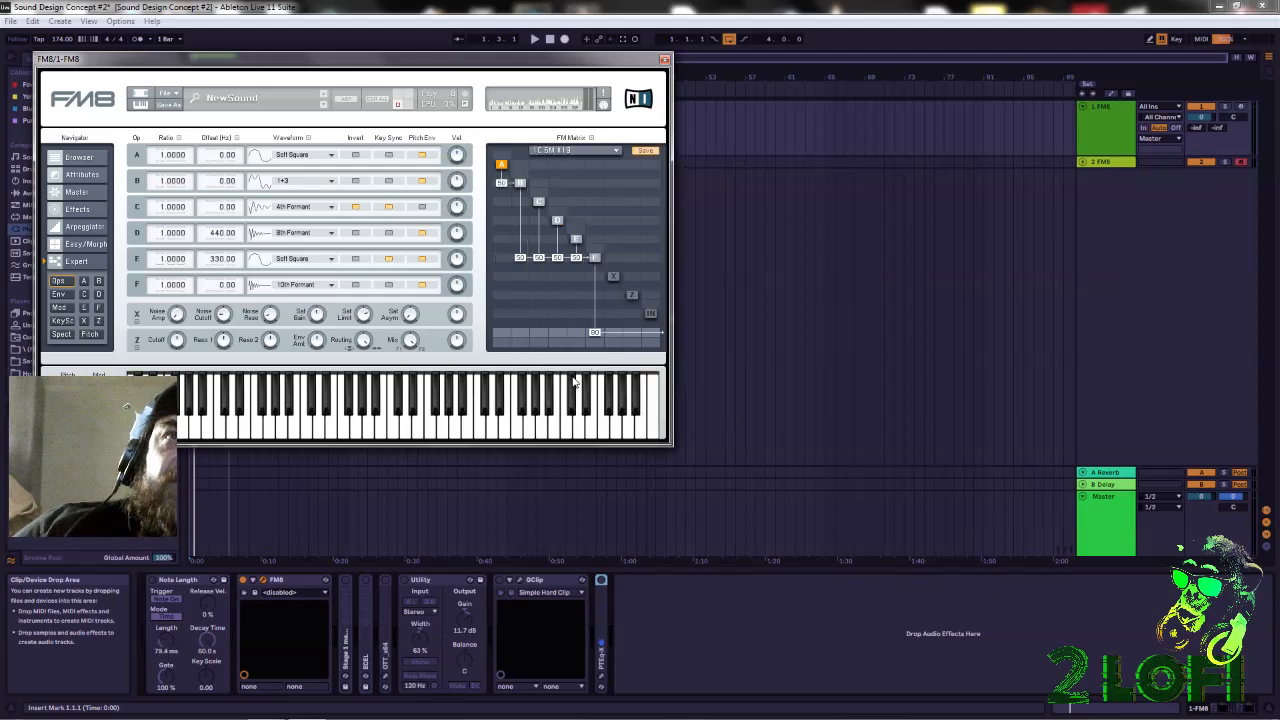
left_click(617, 149)
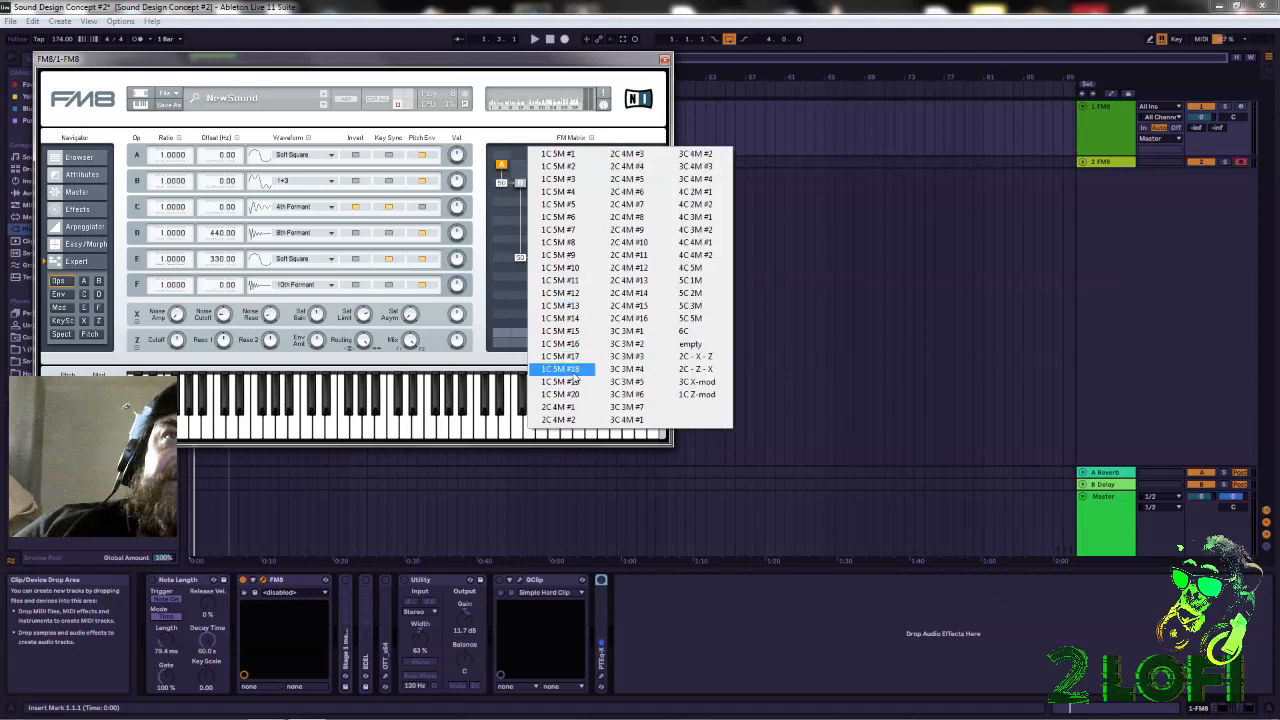
left_click(574, 376)
Try the FM matrix presets 1C 5M #16 and #15, and load 1C 5M #1
left_click(617, 149)
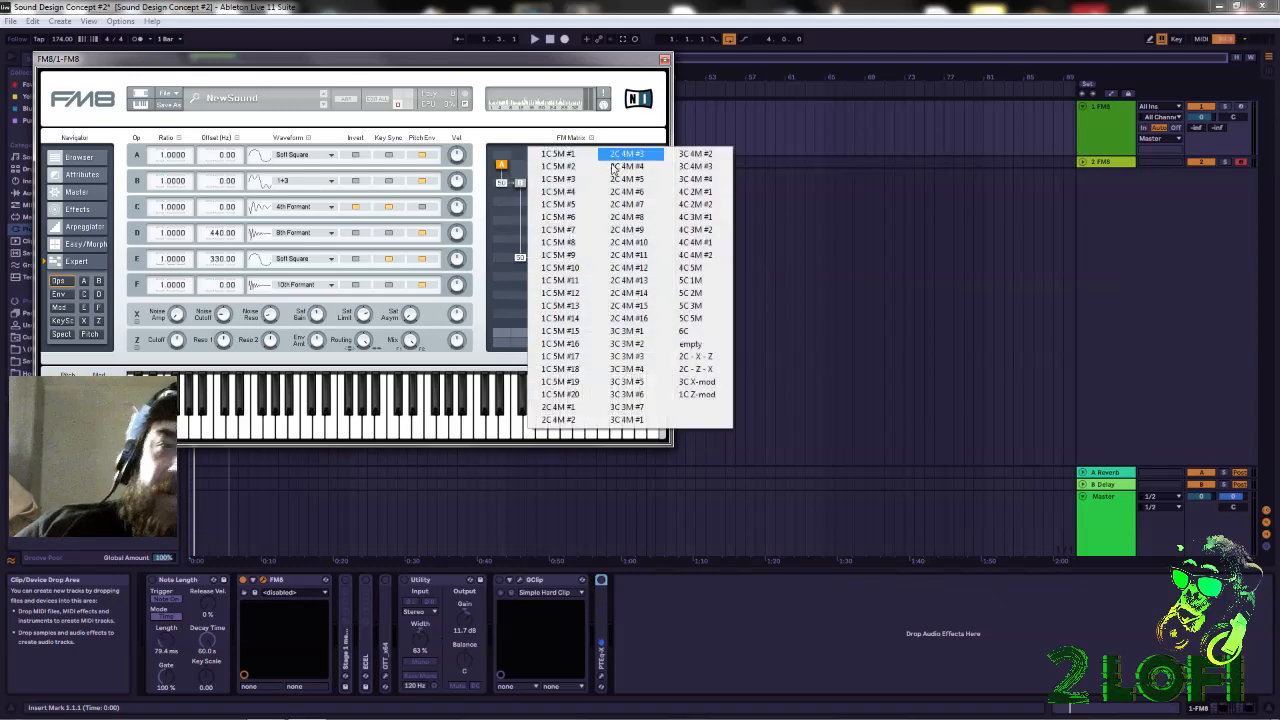
left_click(577, 346)
left_click(617, 150)
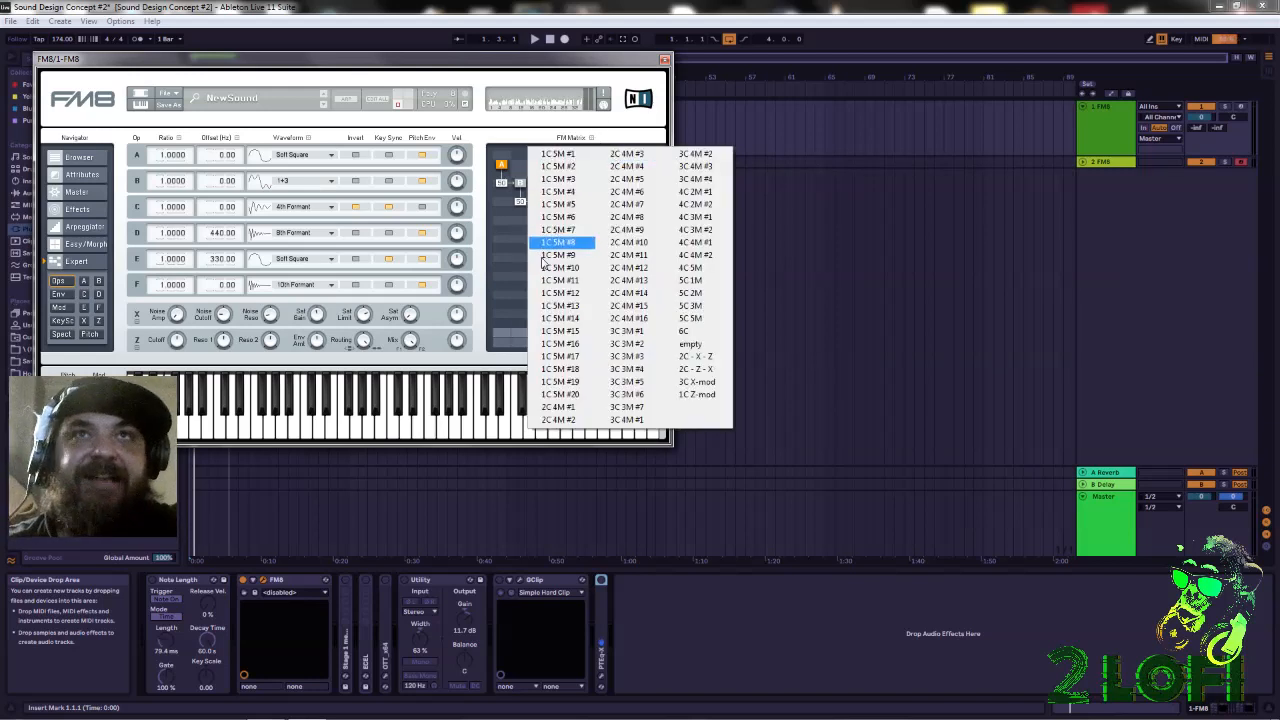
left_click(567, 338)
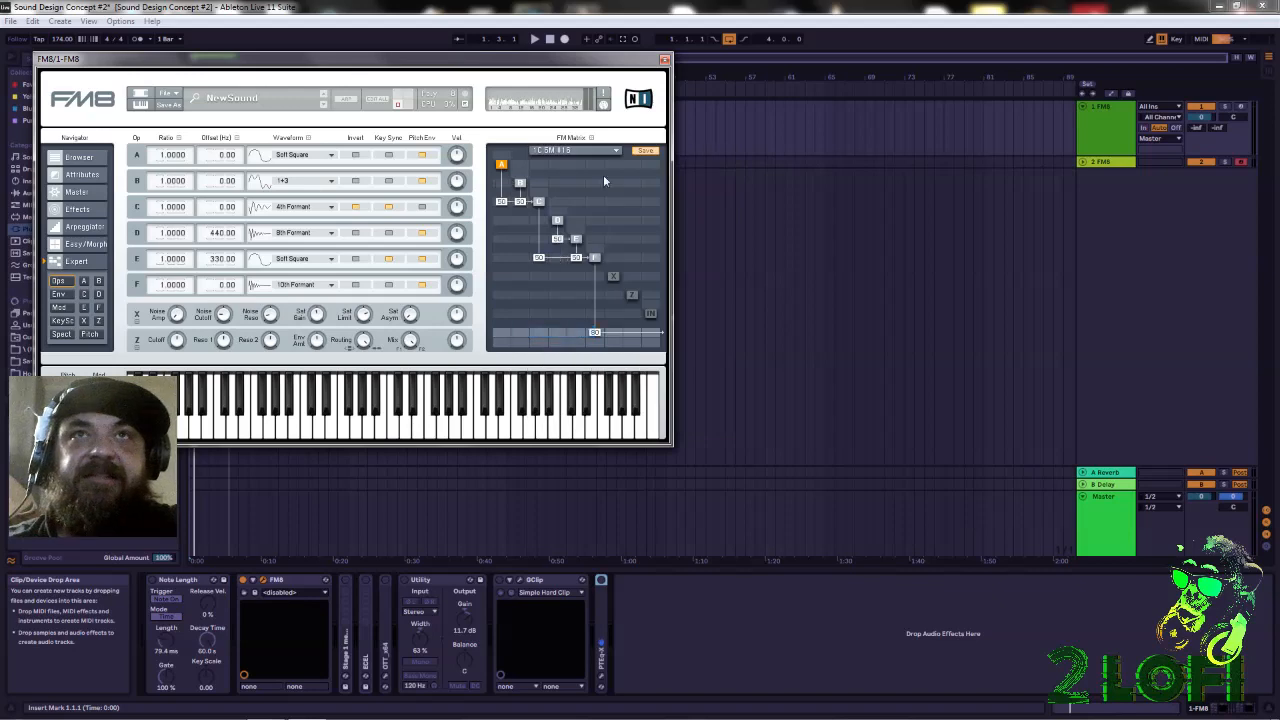
left_click(620, 151)
left_click(562, 164)
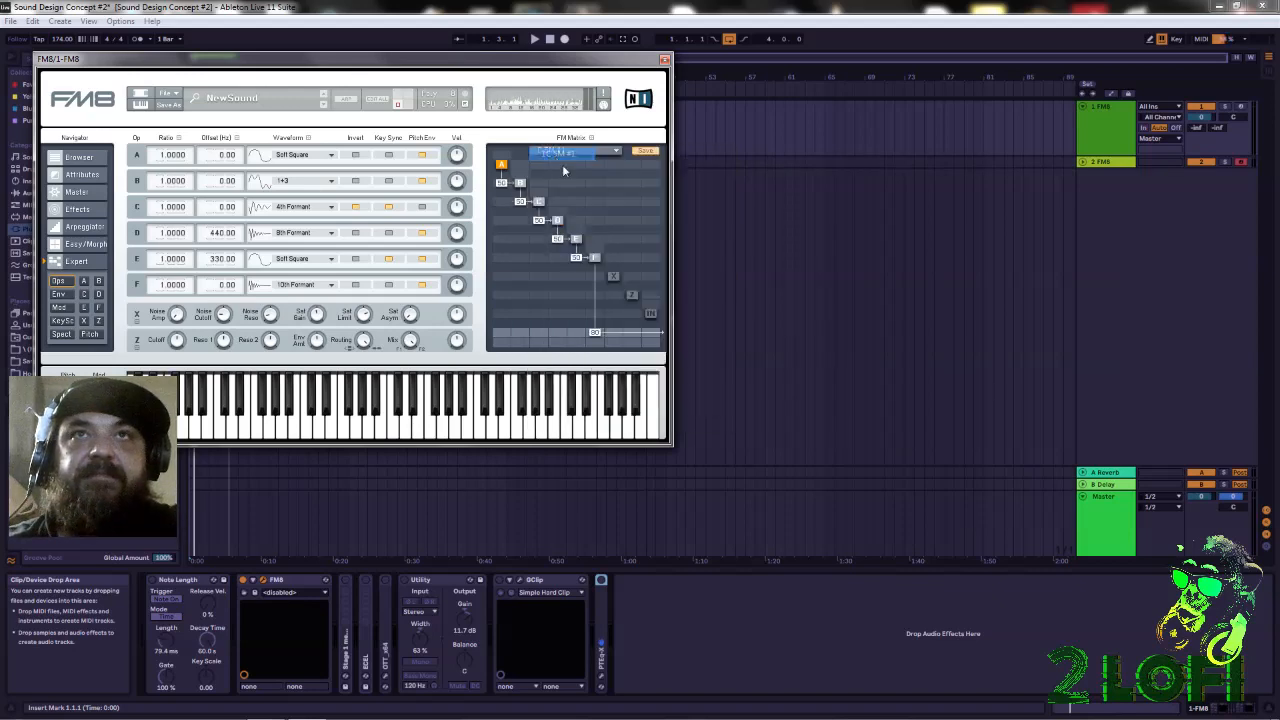
Reduce operator E's modulation of operator F to zero in the FM matrix and inspect the settings of both operators
mouse_move(576, 258)
left_mouse_down()
mouse_move(574, 335)
mouse_move(579, 256)
left_mouse_up()
left_click(591, 258)
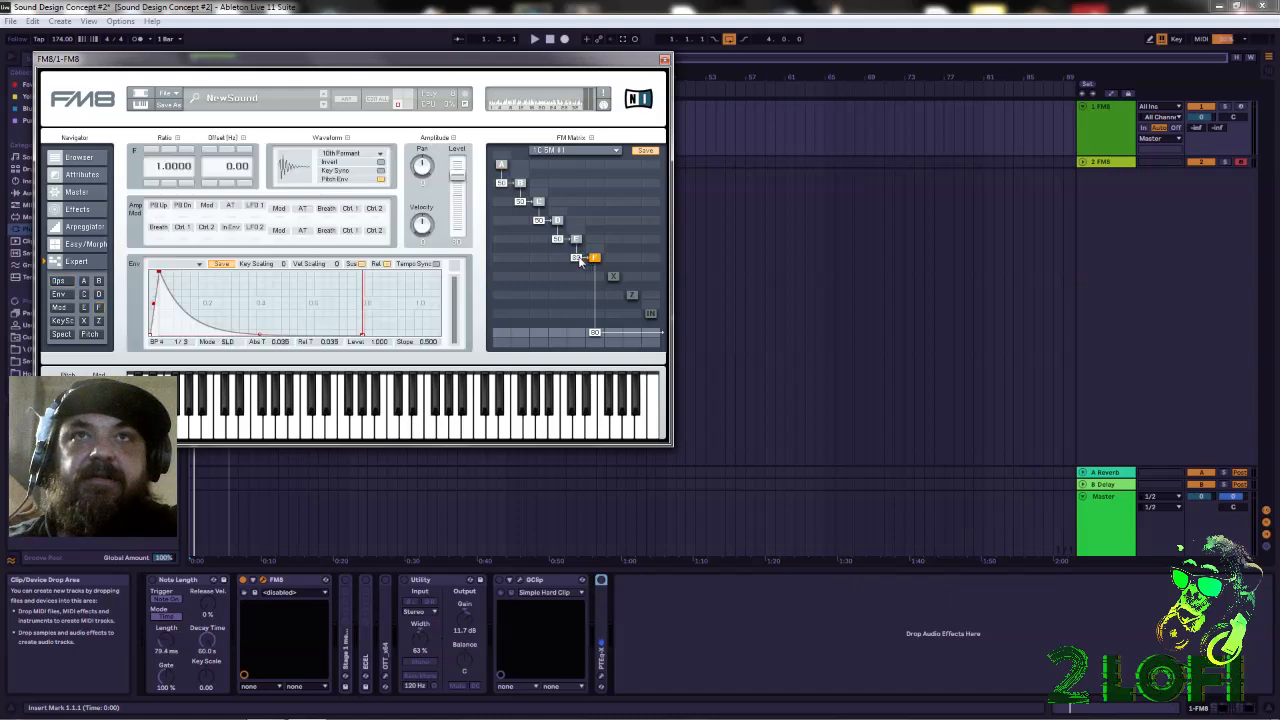
left_click_drag(577, 260, 579, 292)
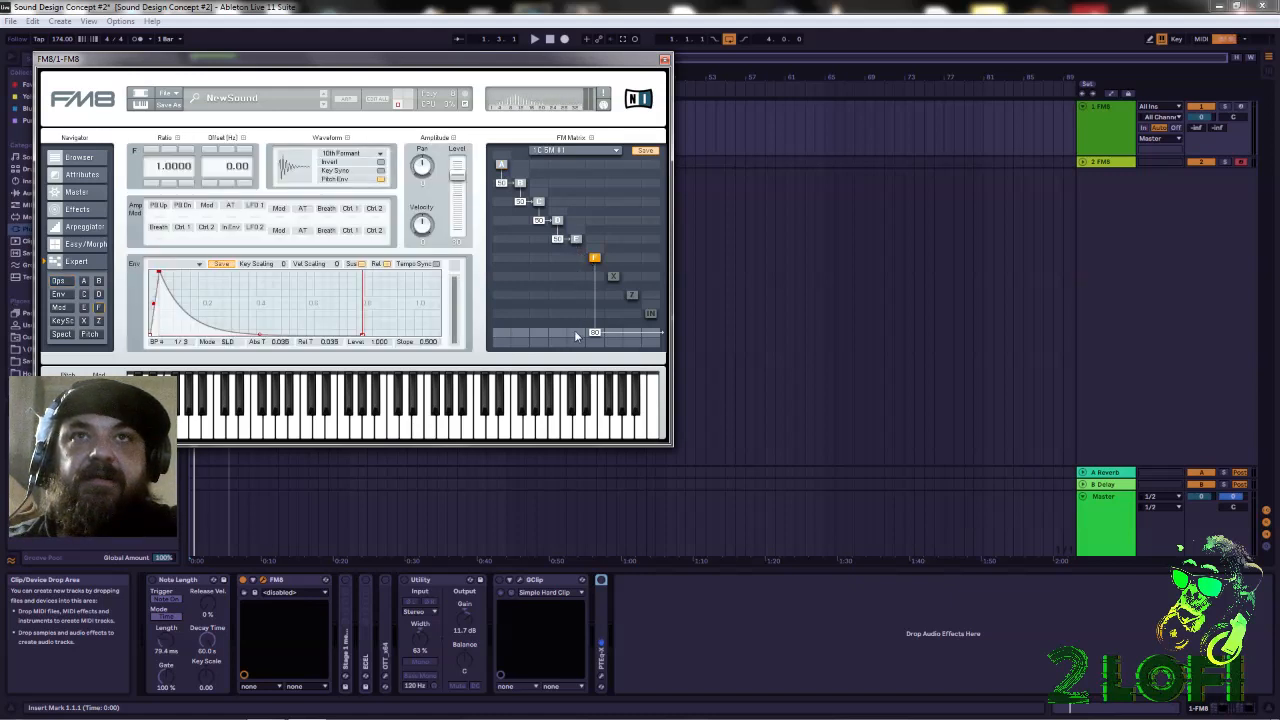
left_click(576, 240)
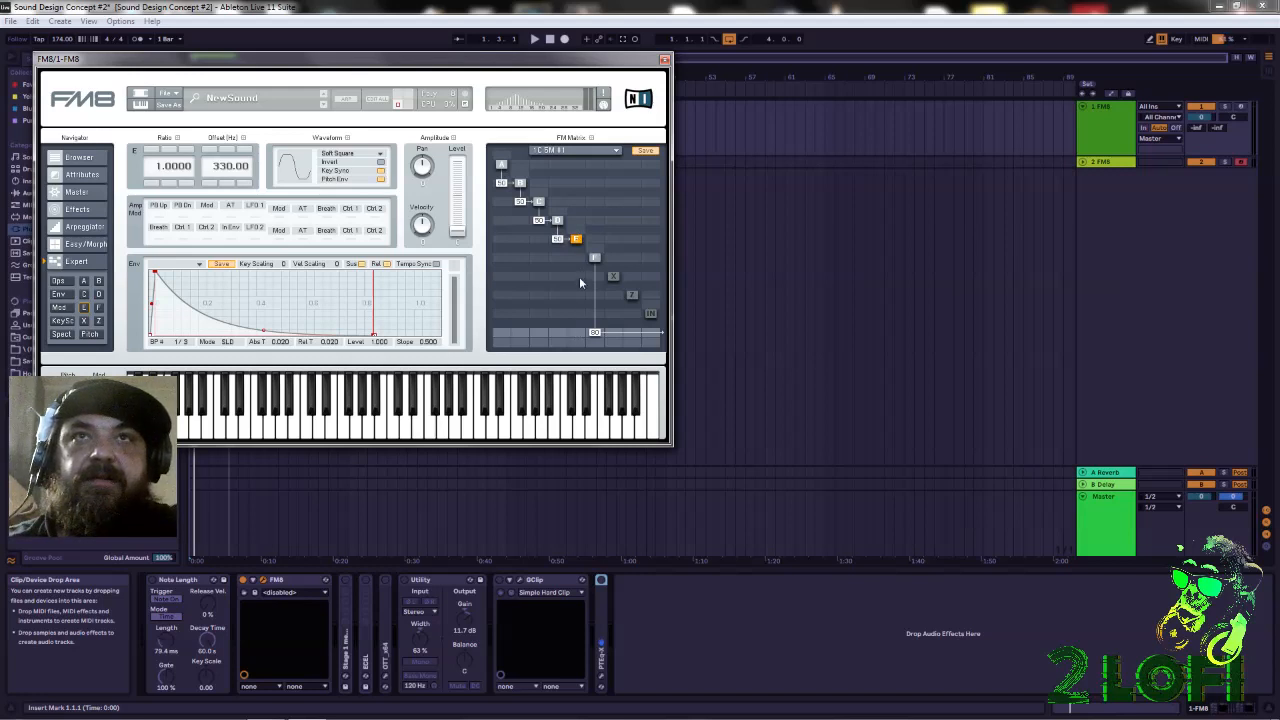
left_click(594, 258)
left_click(577, 240)
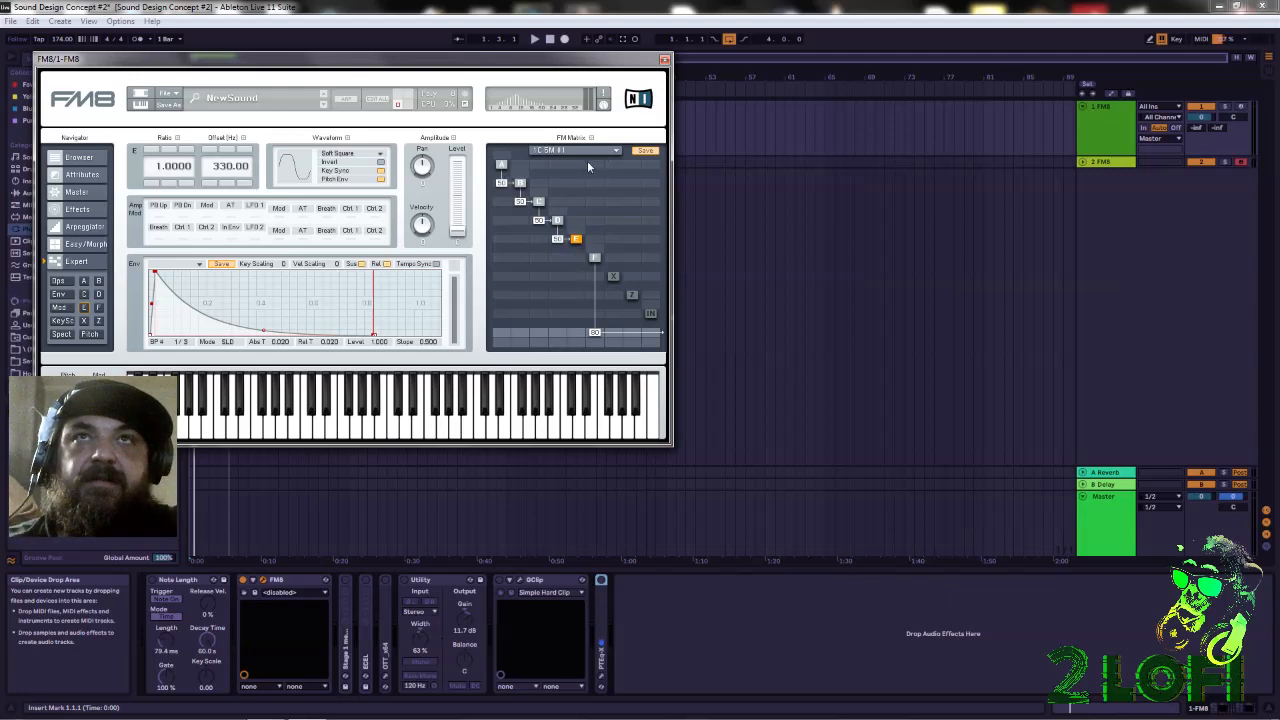
Try the FM matrix preset 1C 5M #2, return to 1C 5M #1, and readjust operator F's output level
left_click(620, 151)
left_click(576, 166)
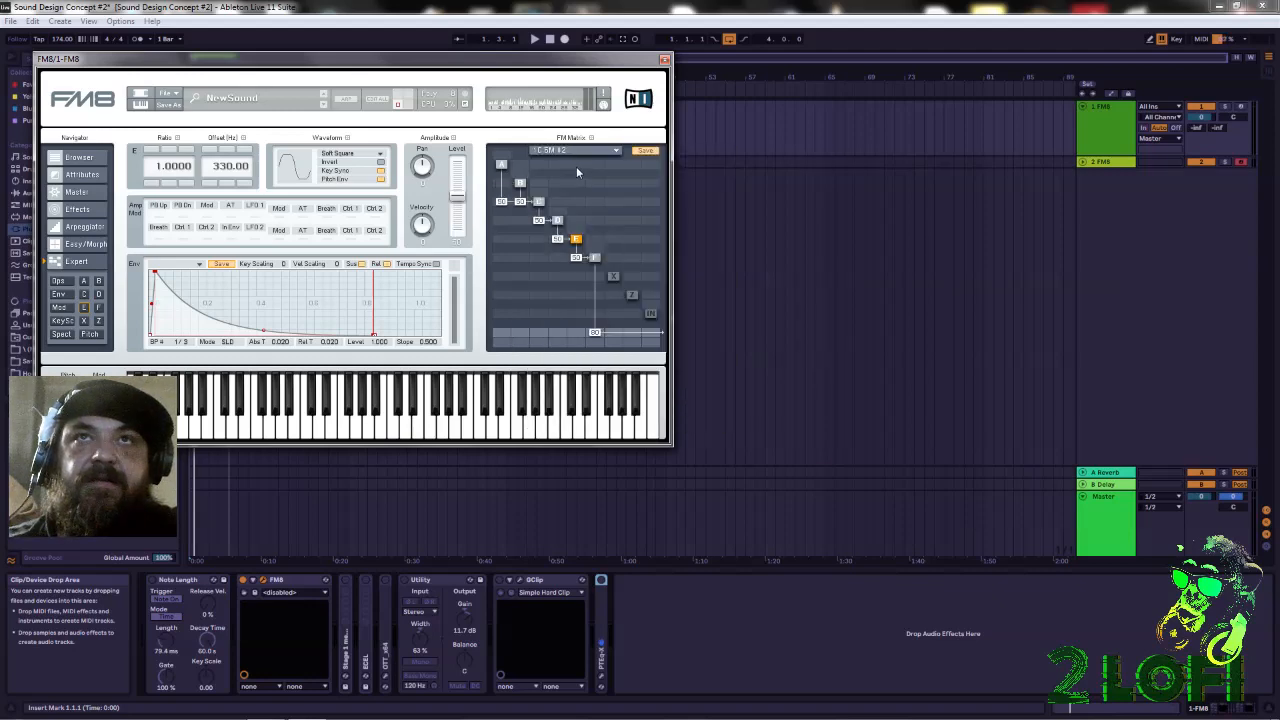
left_click(618, 151)
left_click(584, 156)
mouse_move(576, 260)
left_mouse_down()
mouse_move(580, 274)
mouse_move(587, 254)
left_mouse_up()
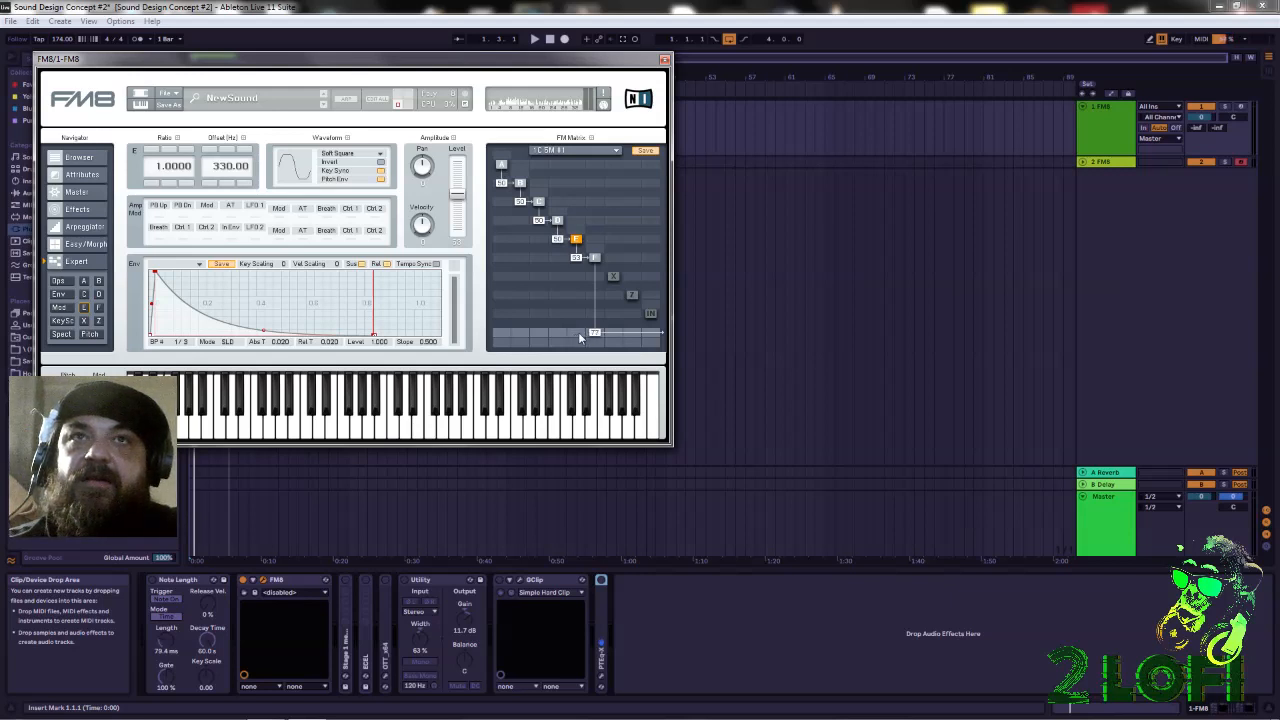
left_click_drag(601, 340, 619, 333)
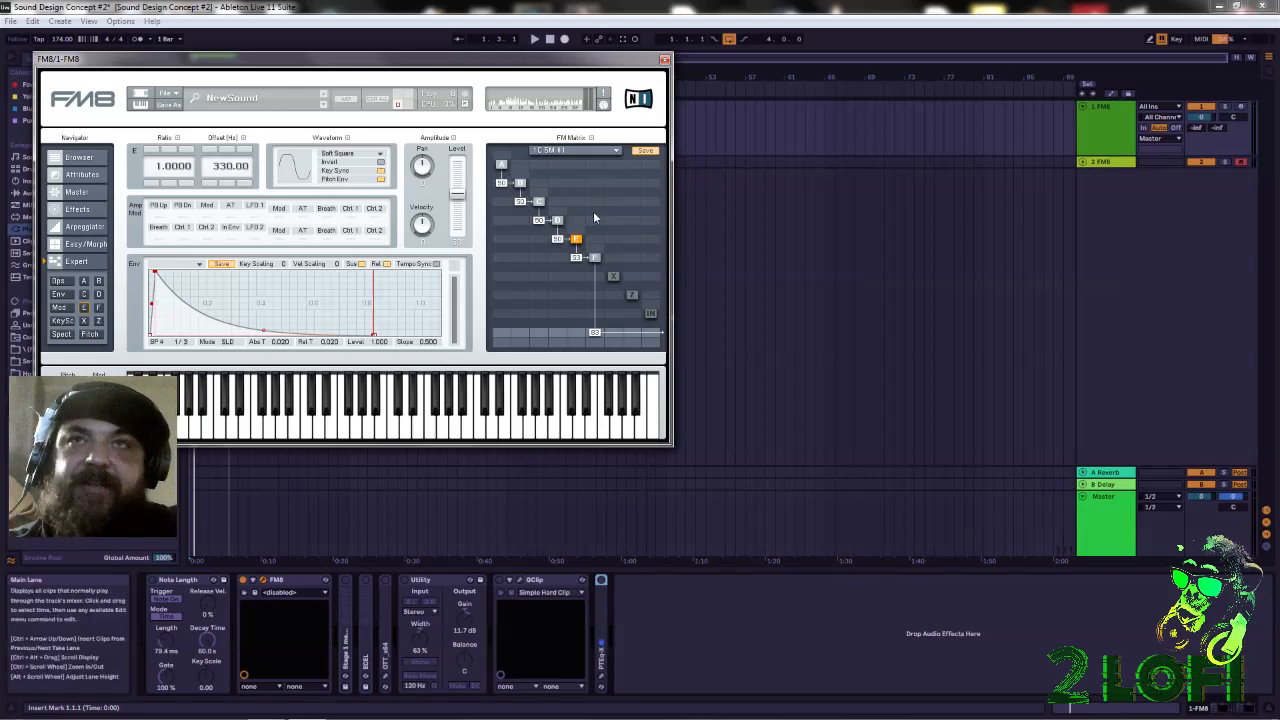
Record-arm the first FM8 track, audition it together with the second track, and leave only the first armed
left_click(1241, 107)
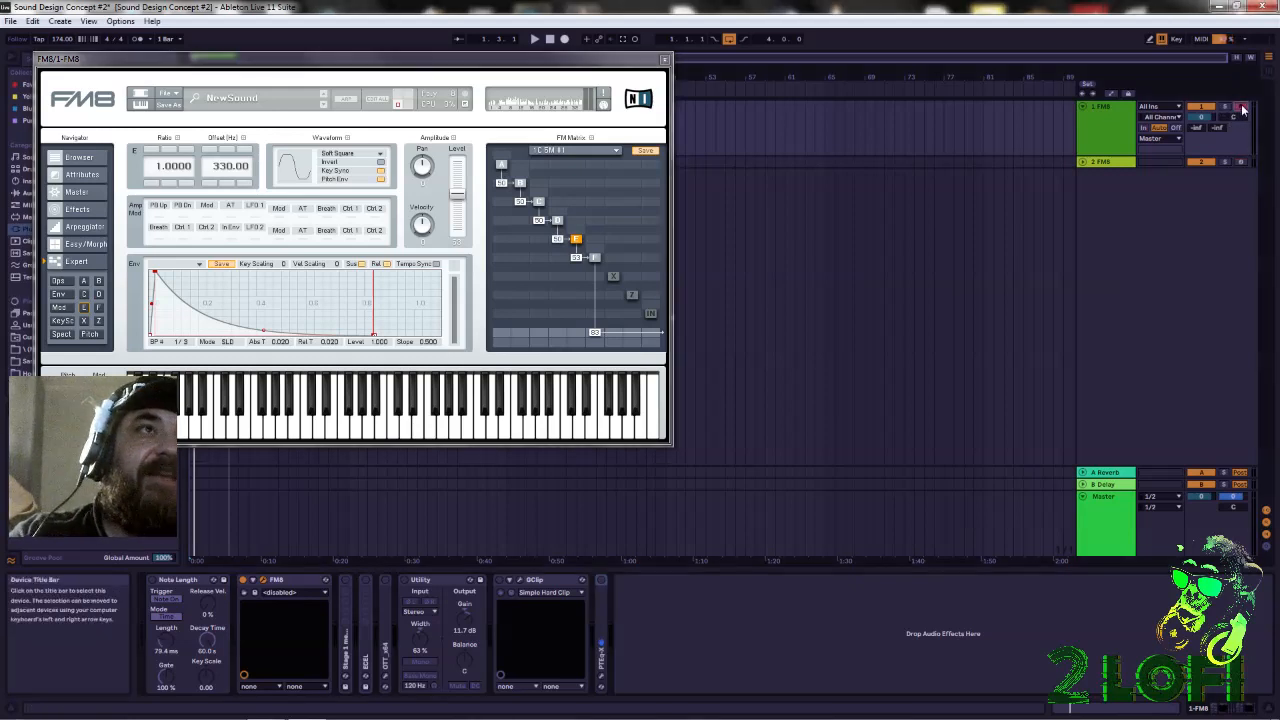
left_click(1242, 162)
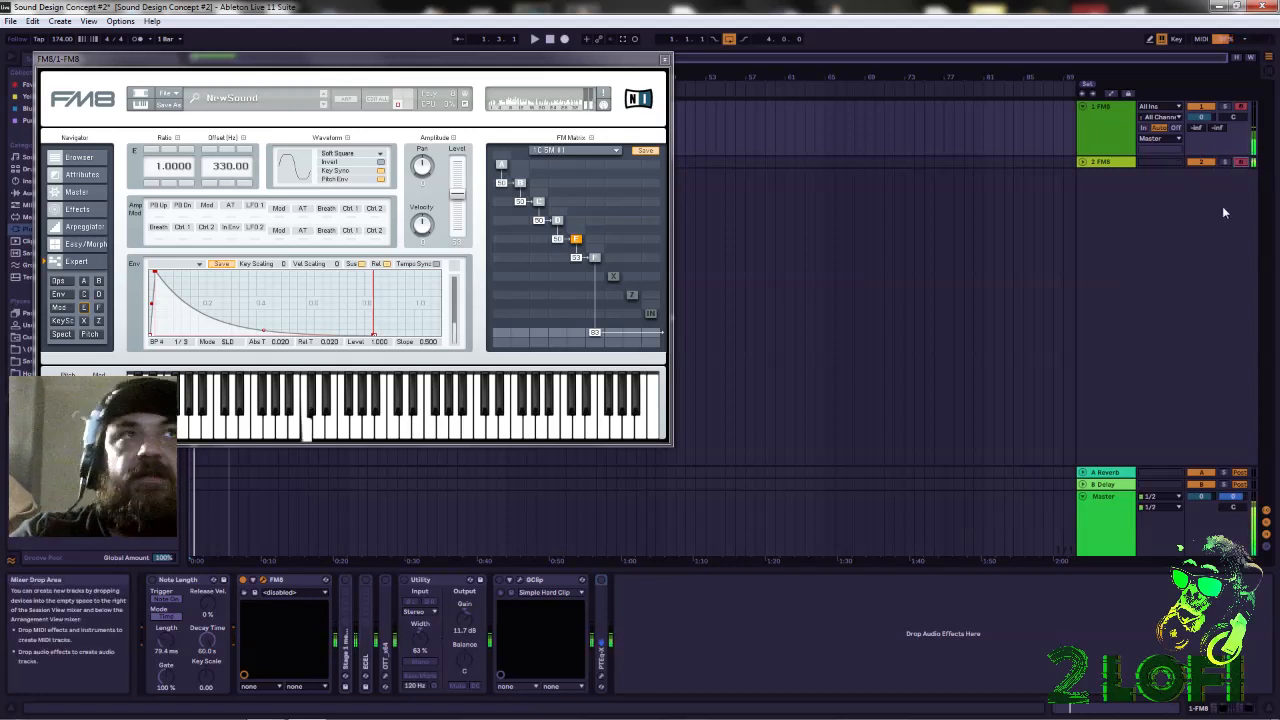
left_click(1241, 162)
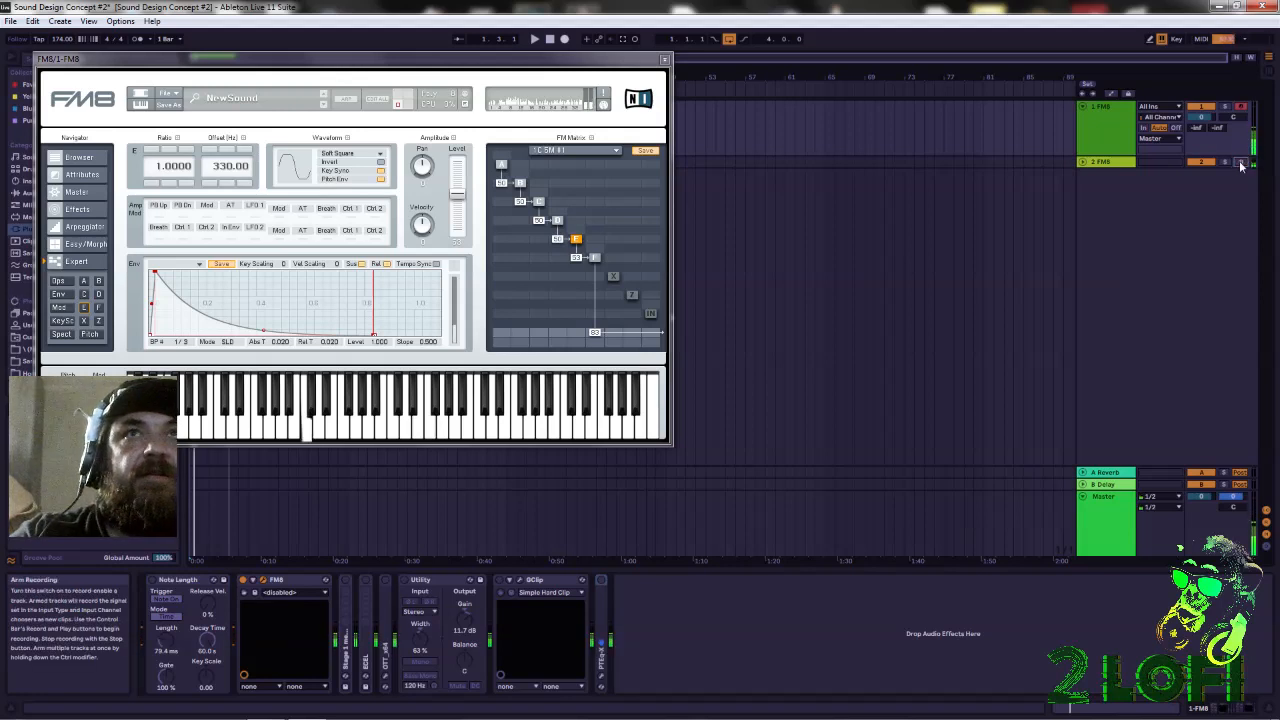
left_click(1099, 120)
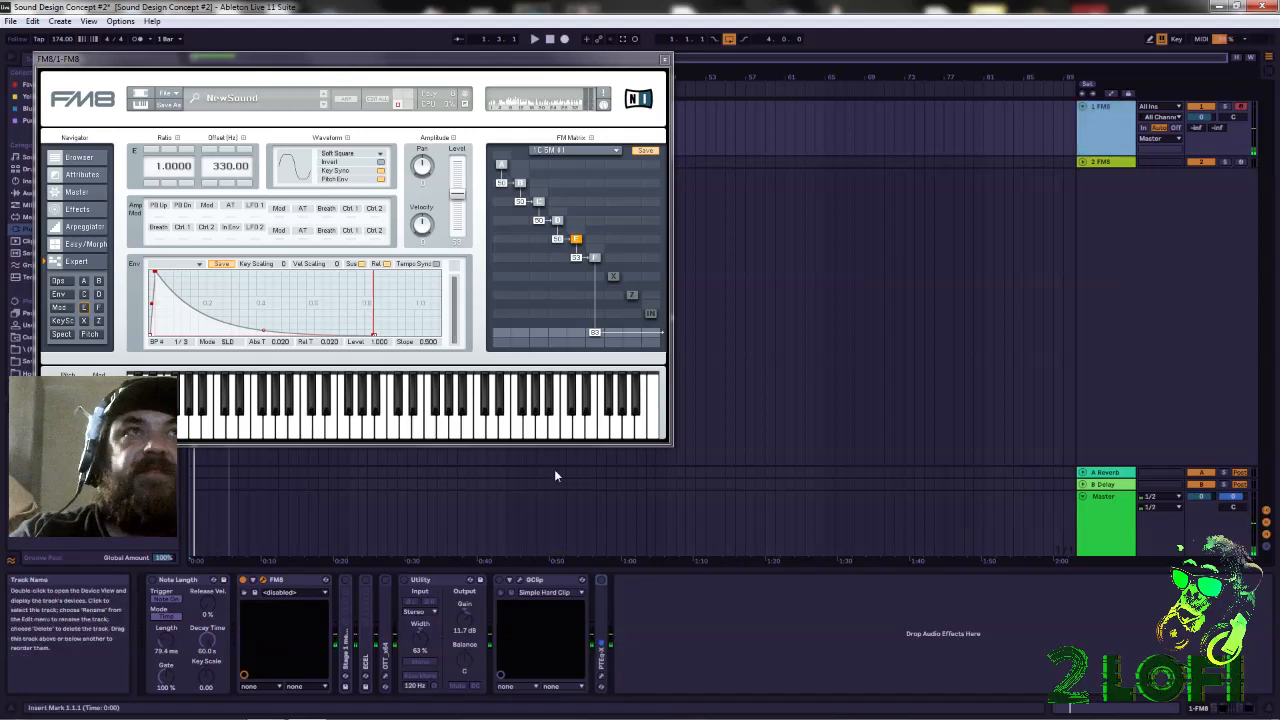
Turn on every effect device after FM8 on the first track, including ECEL, OTT, Utility, GClip and PTEq-X
left_click(345, 580)
left_click(365, 580)
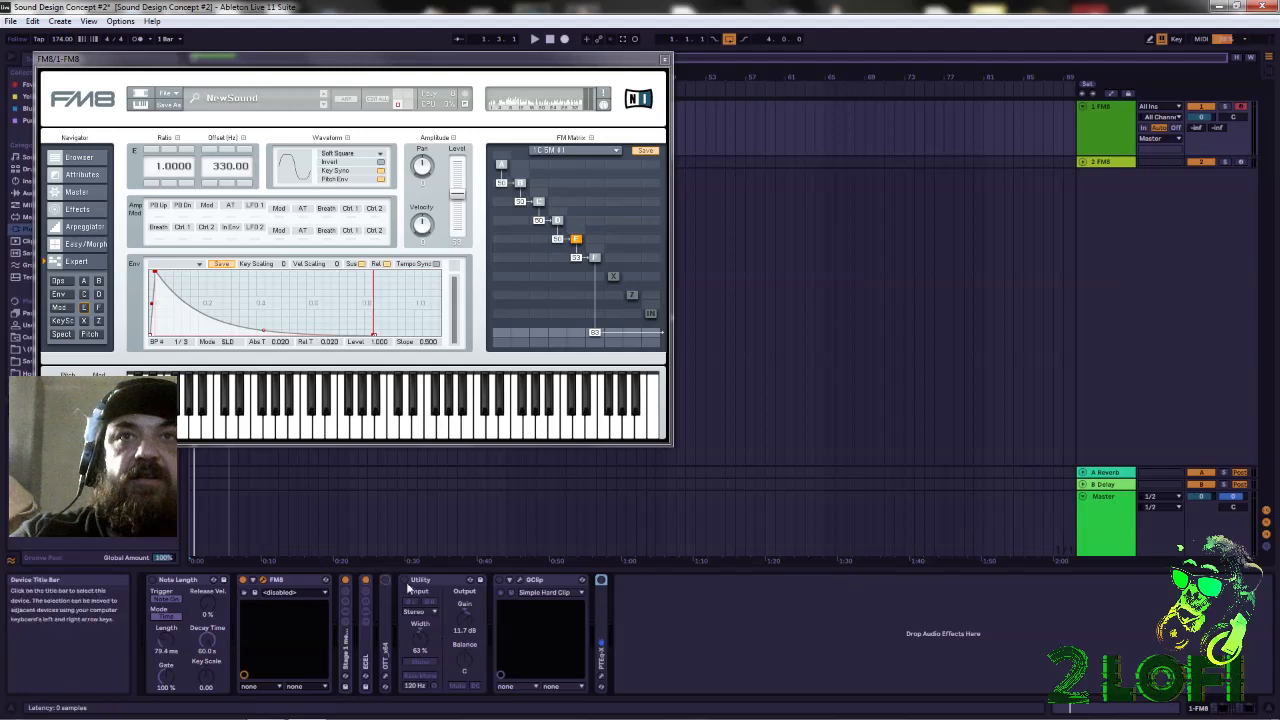
left_click(404, 580)
left_click(385, 580)
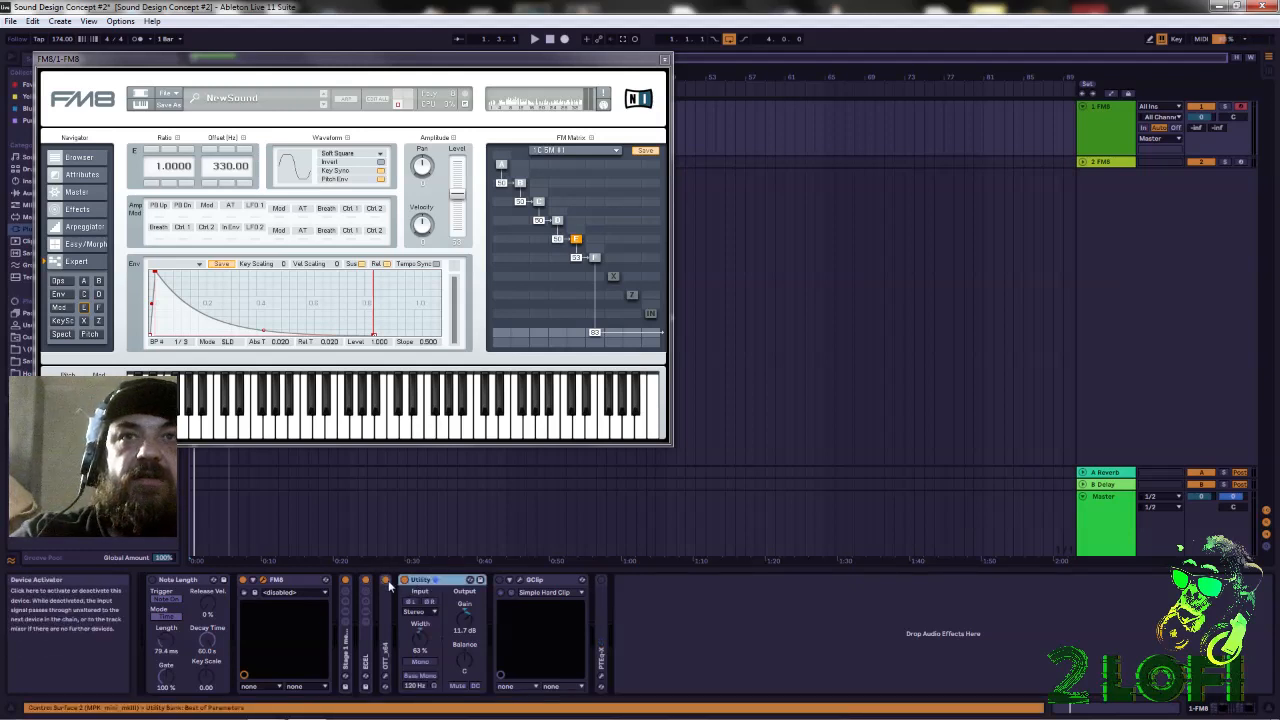
left_click(500, 580)
left_click(600, 580)
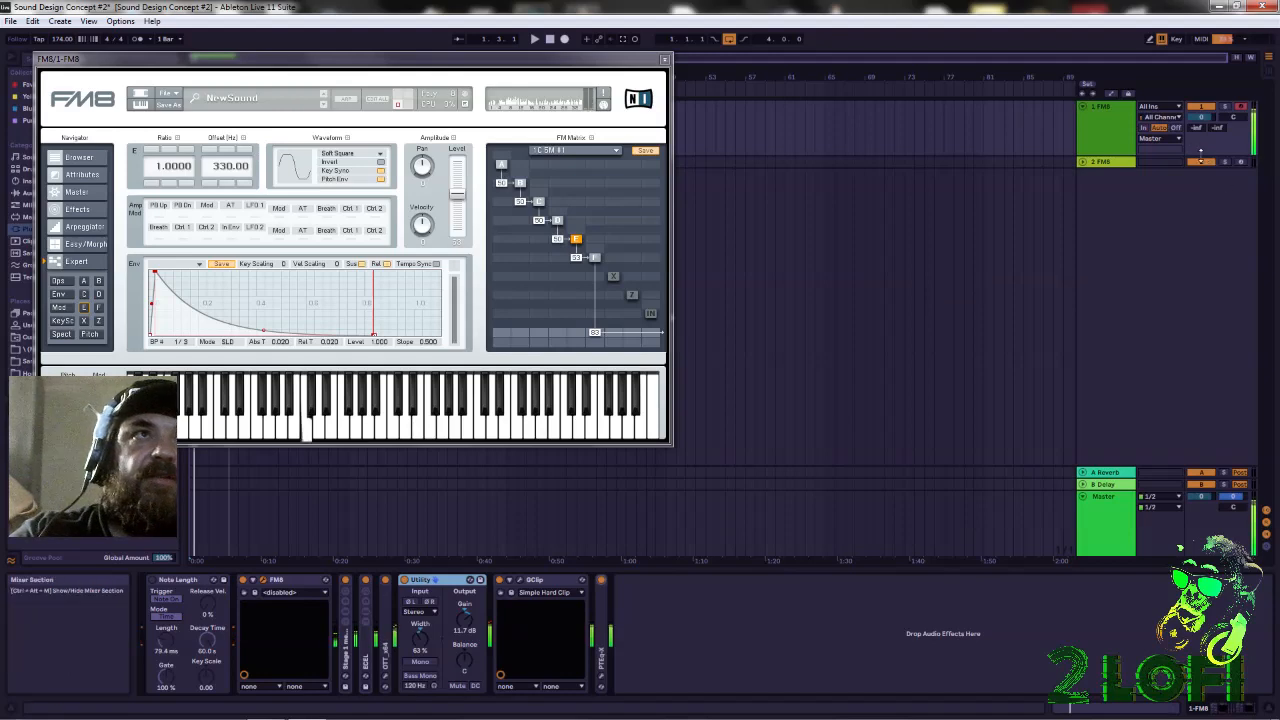
Compare the two FM8 tracks by record-arming each in turn, and close the first track's FM8 window
left_click(1240, 163)
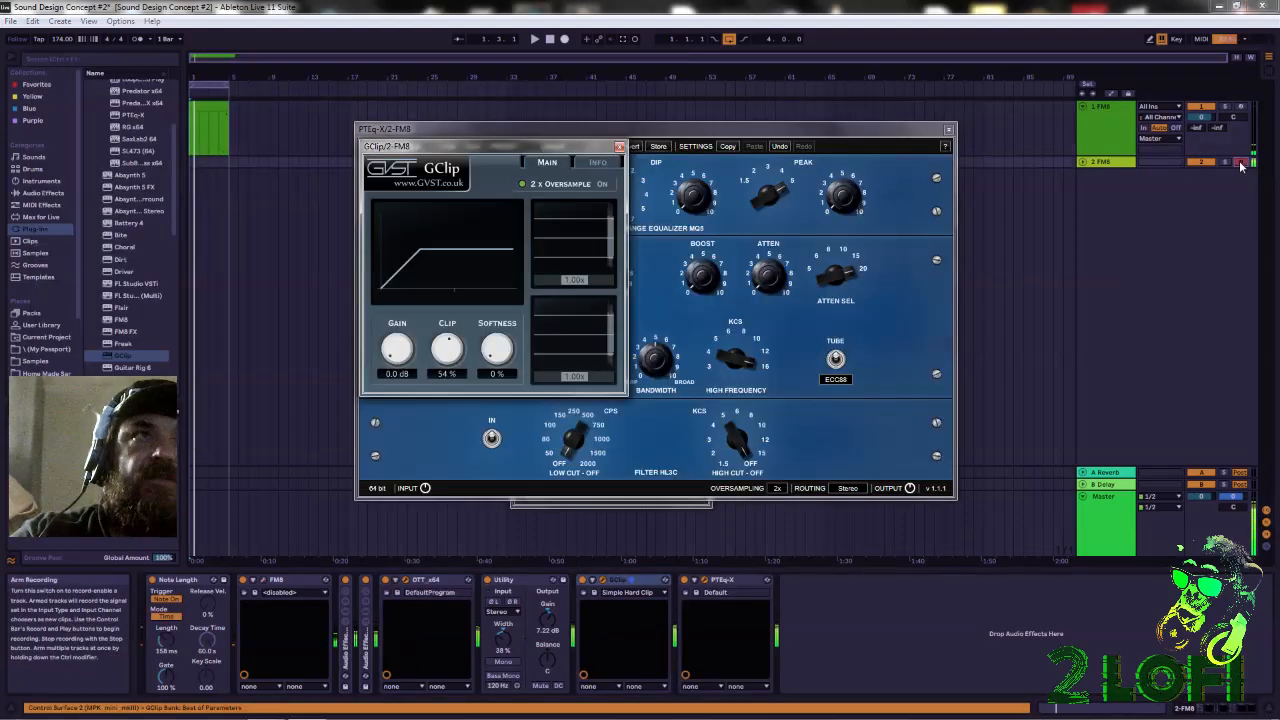
left_click(1241, 107)
left_click(1242, 163)
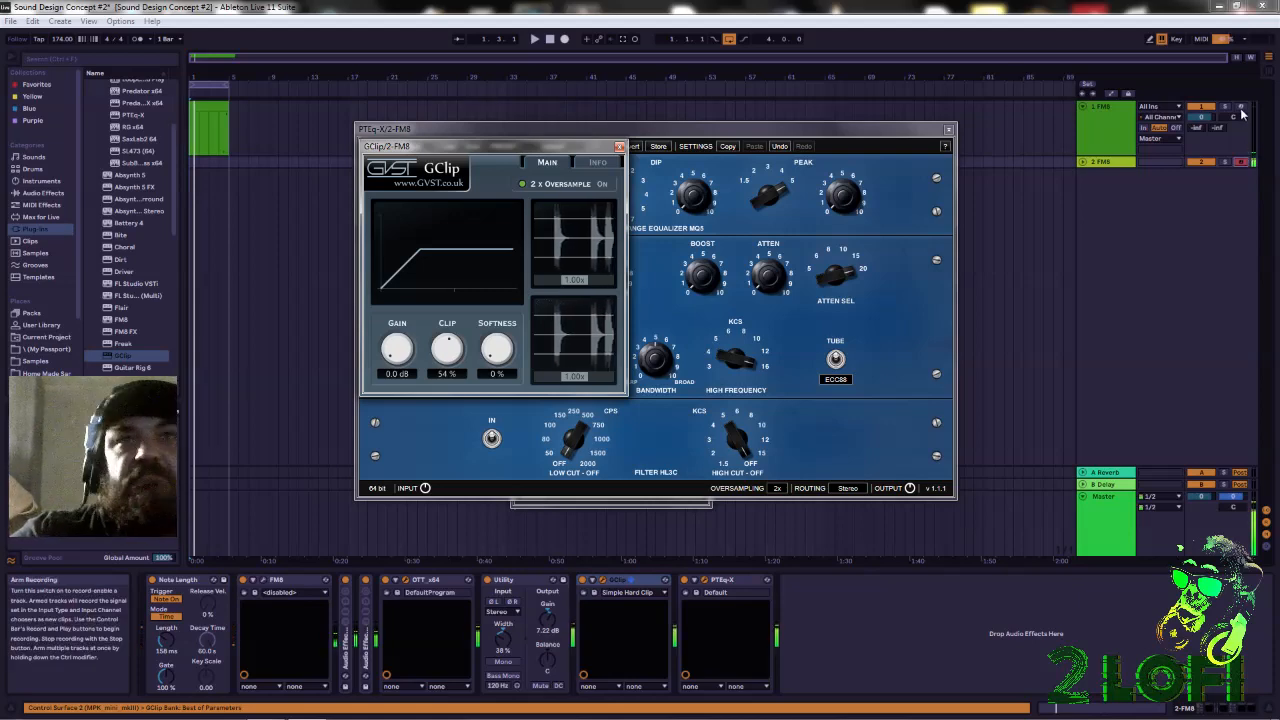
left_click(1241, 107)
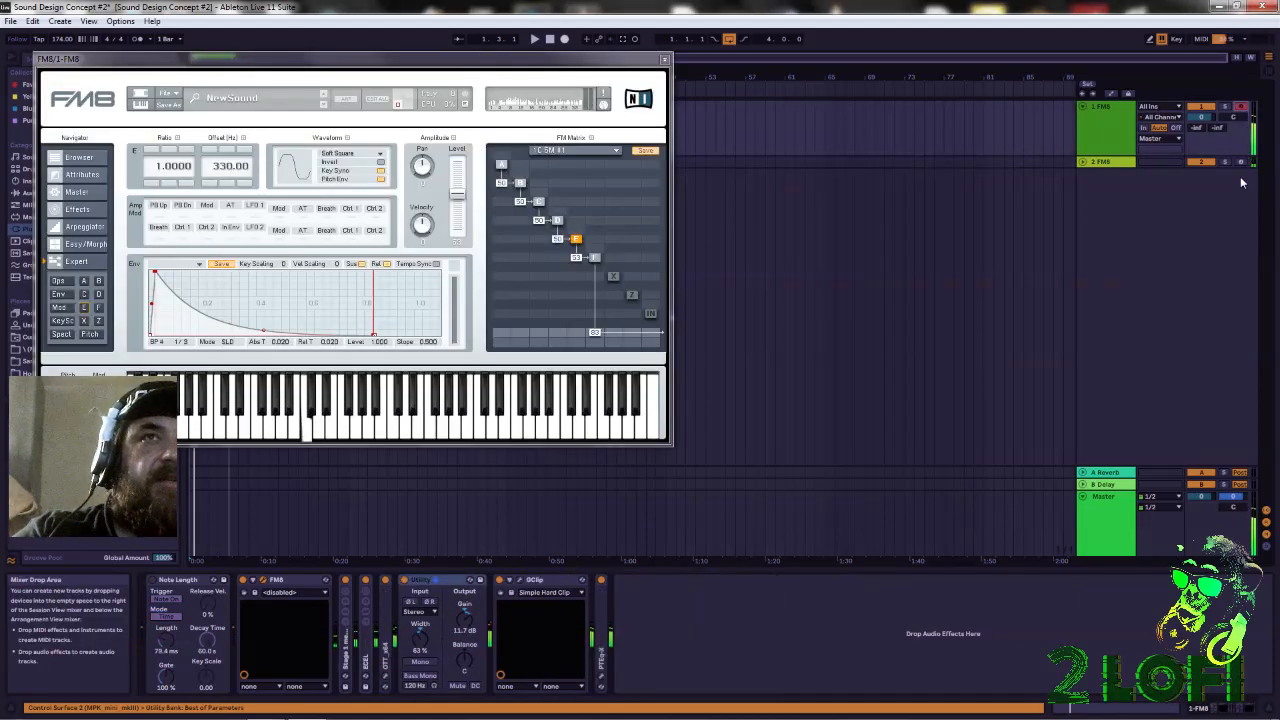
left_click(665, 59)
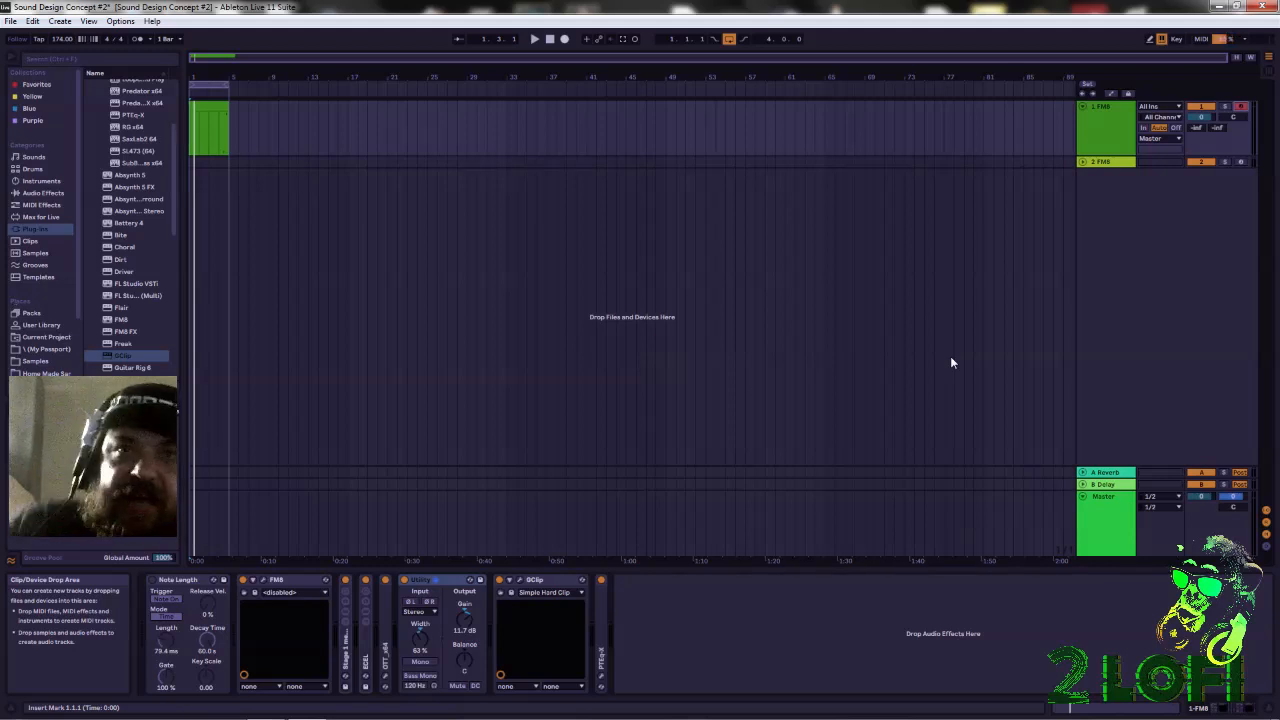
Expand the second audio effect rack on the second FM8 track and close the GClip, PTEq-X, OTT and Supercharger windows
left_click(1116, 163)
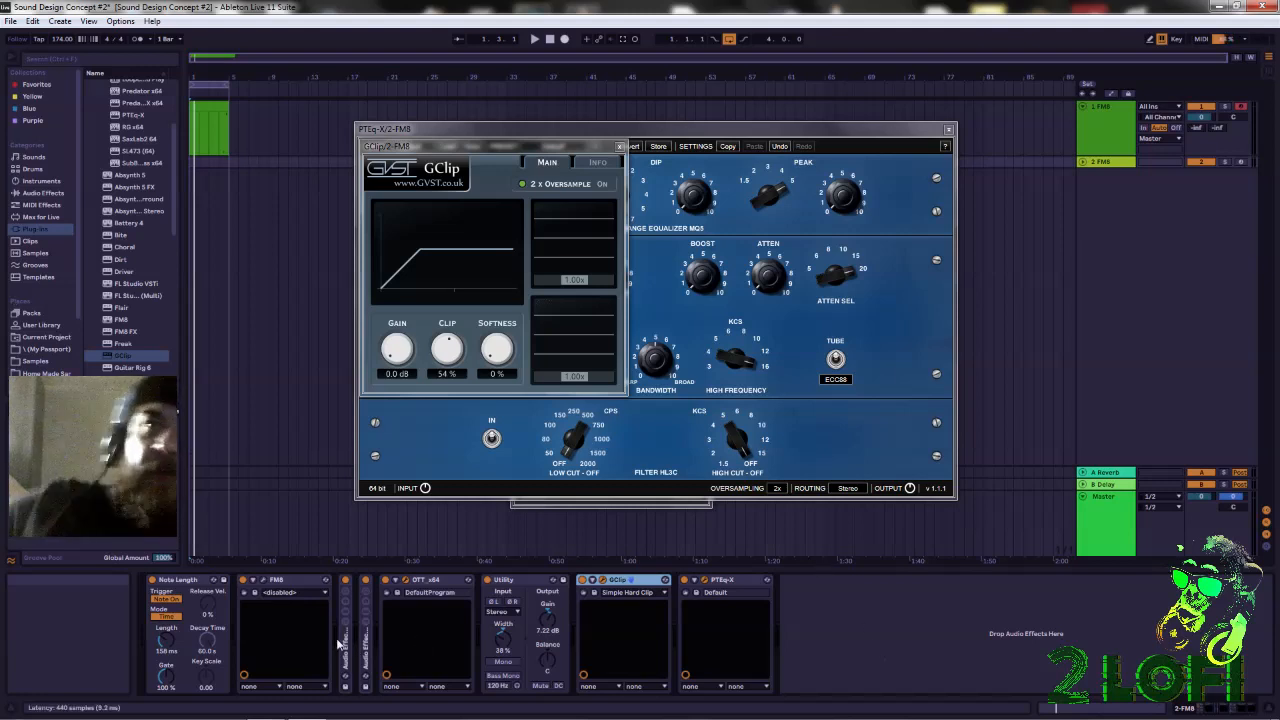
double_click(366, 657)
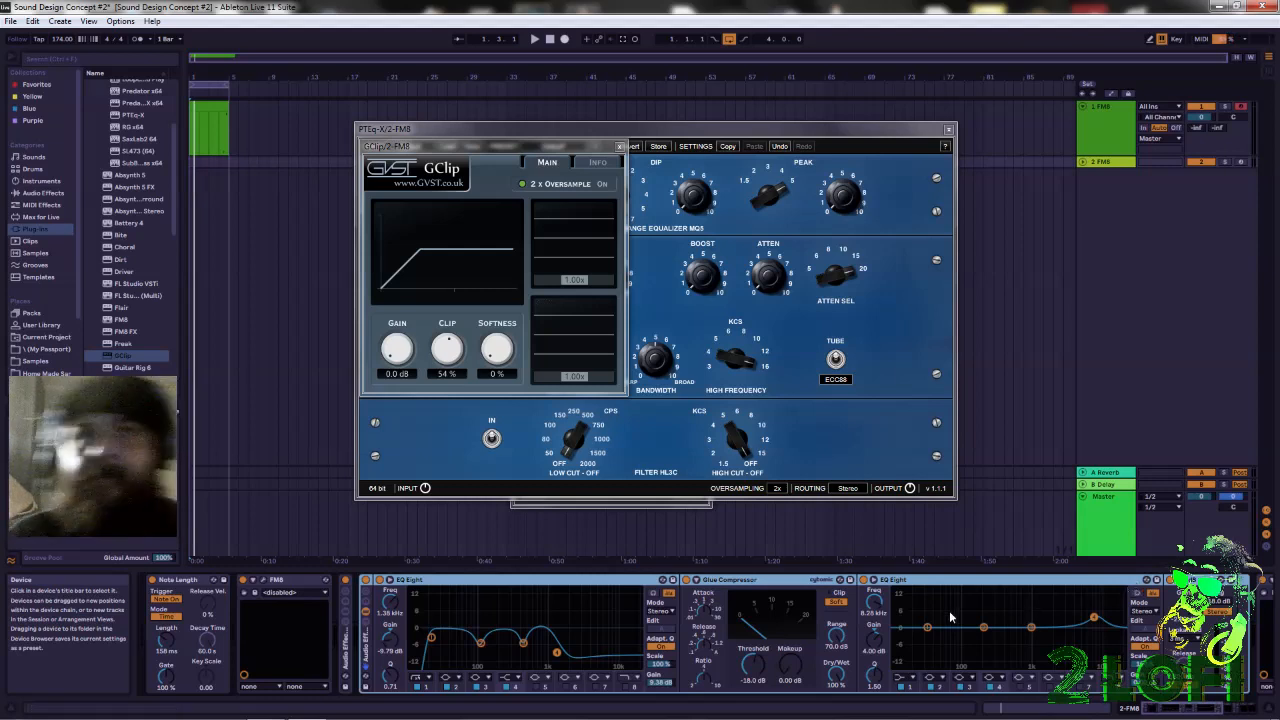
left_click(620, 147)
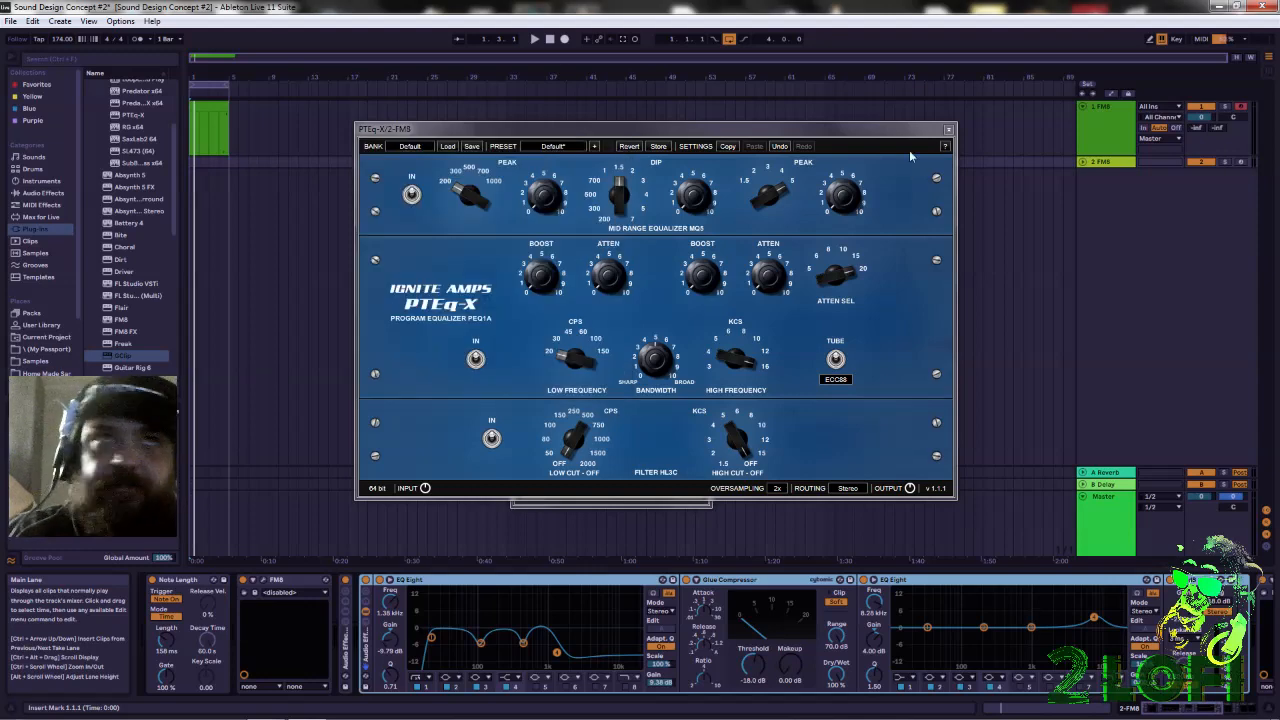
left_click(948, 130)
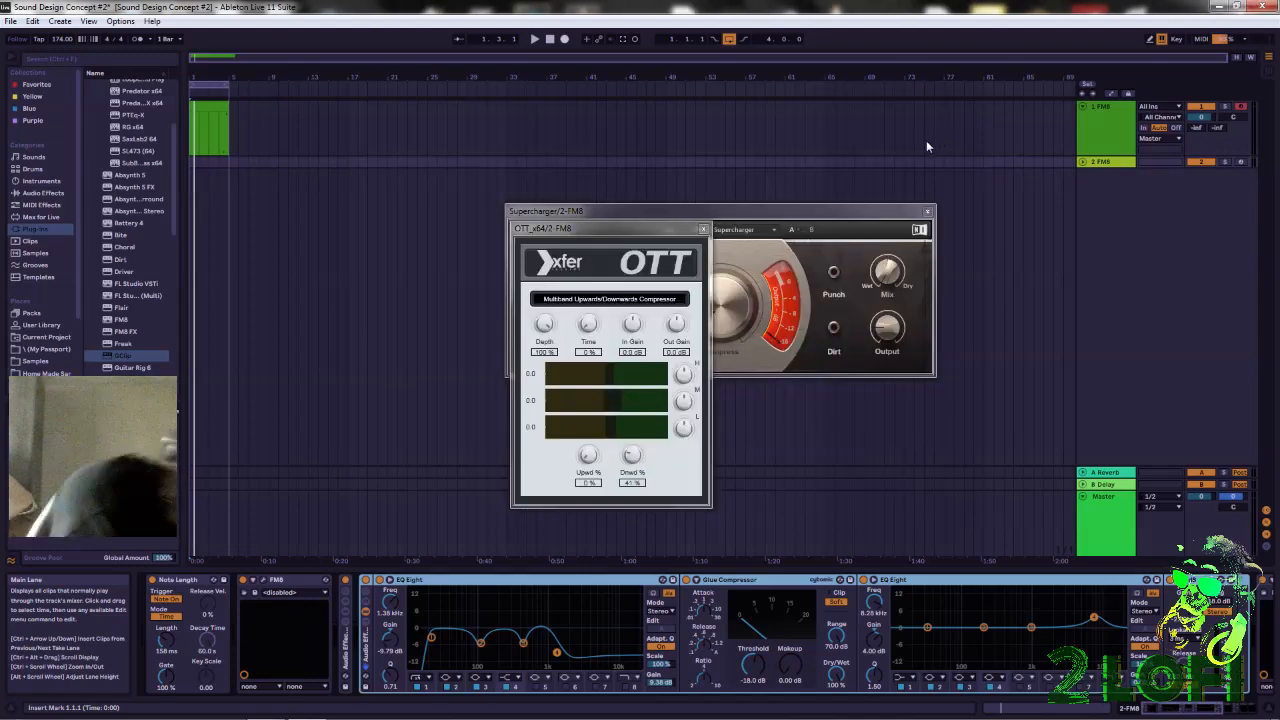
left_click(703, 231)
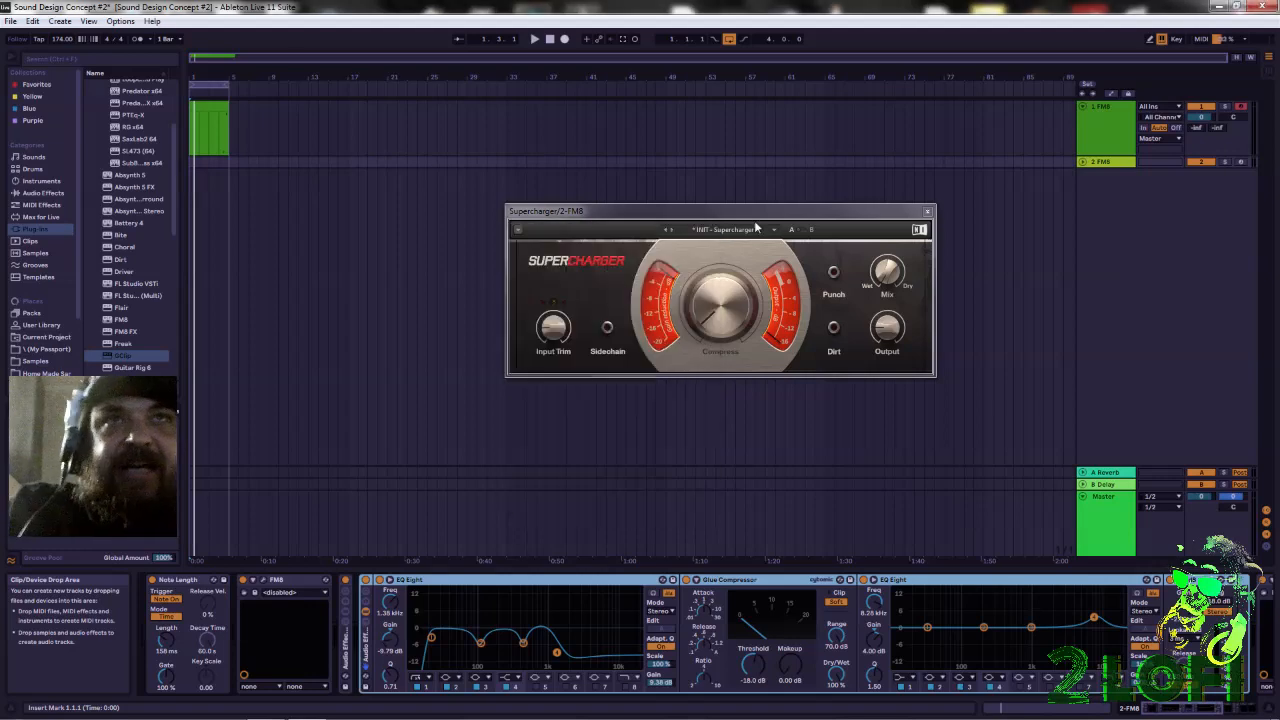
left_click(928, 212)
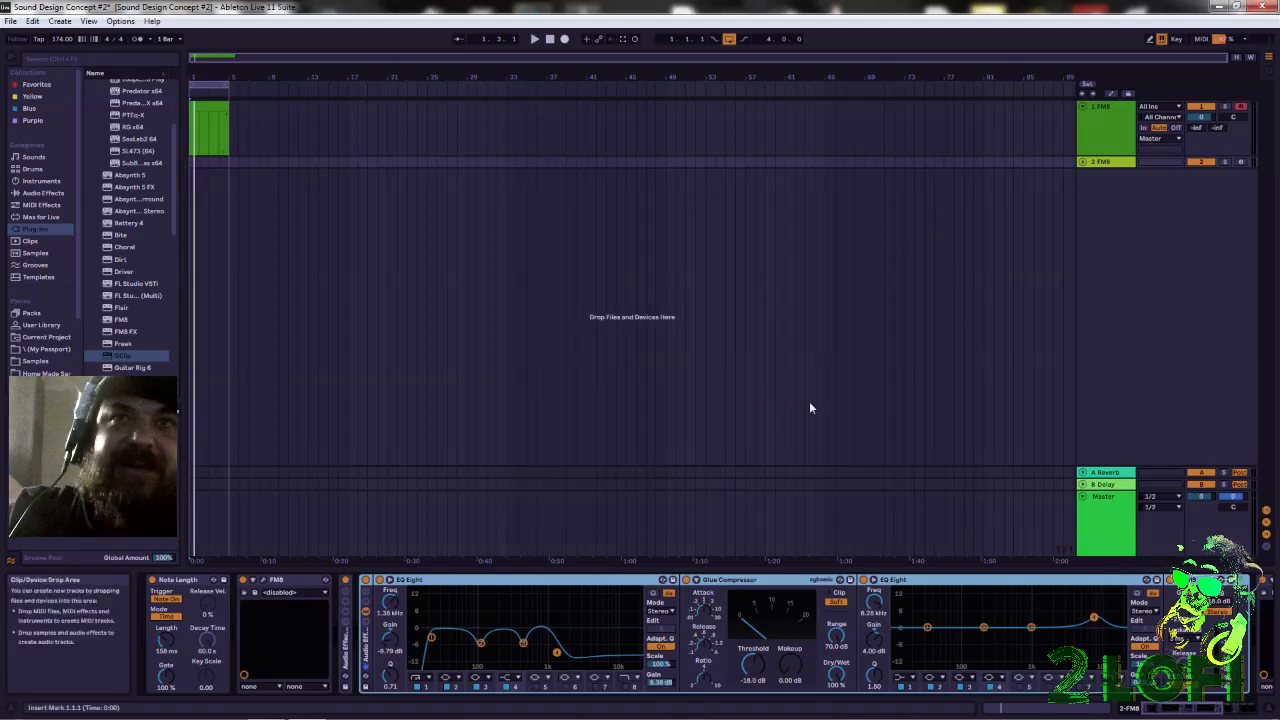
left_click_drag(1220, 708, 1262, 709)
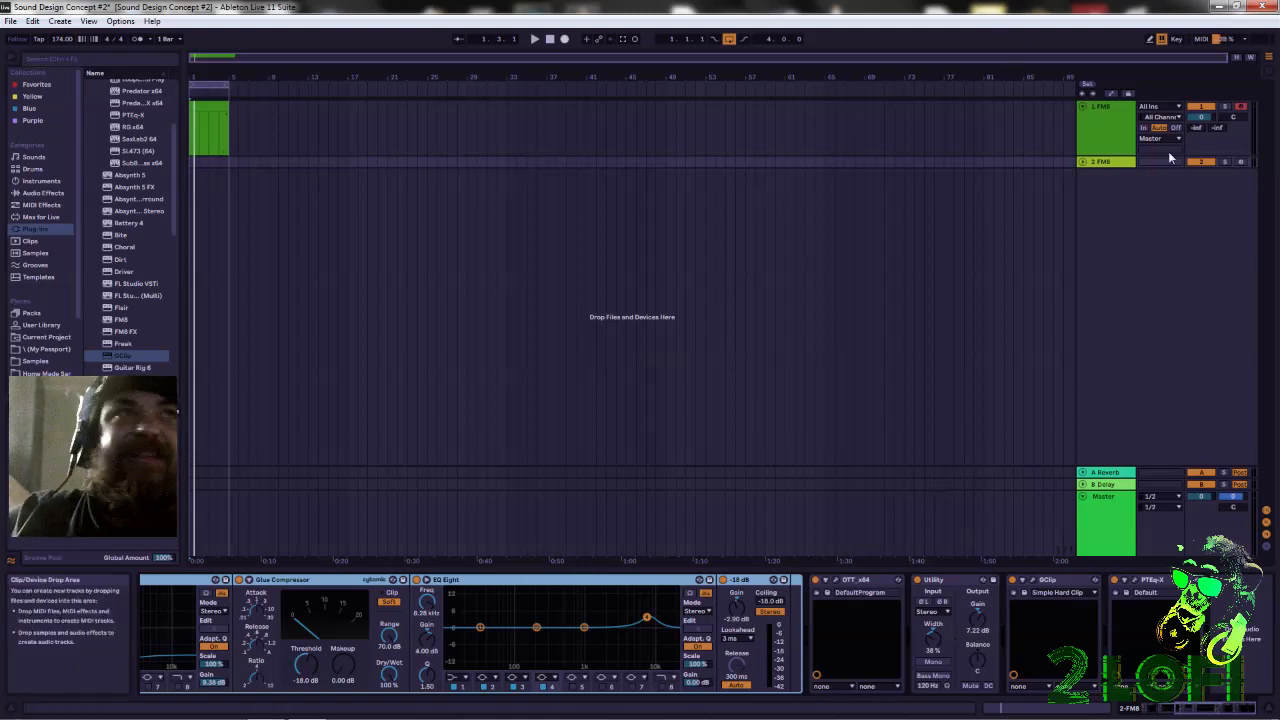
Switch record-arming between the two FM8 tracks, leaving the second one armed
left_click(1245, 155)
left_click(1242, 162)
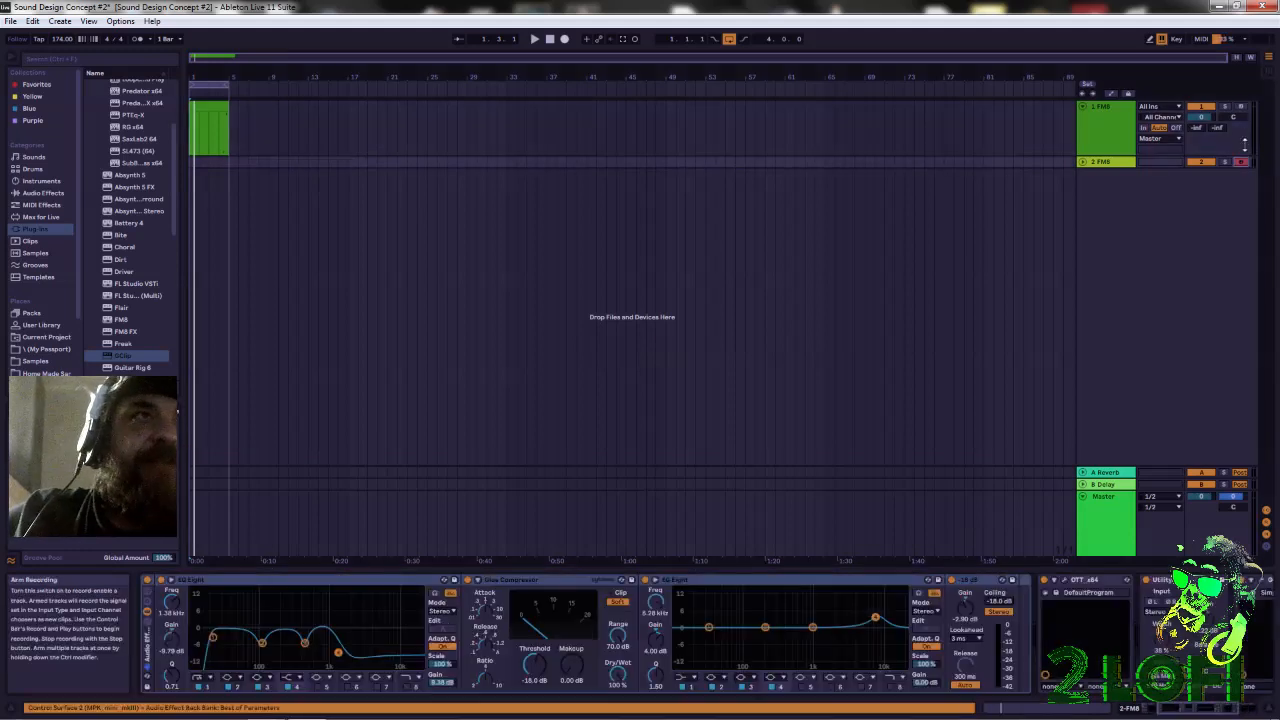
left_click(1242, 107)
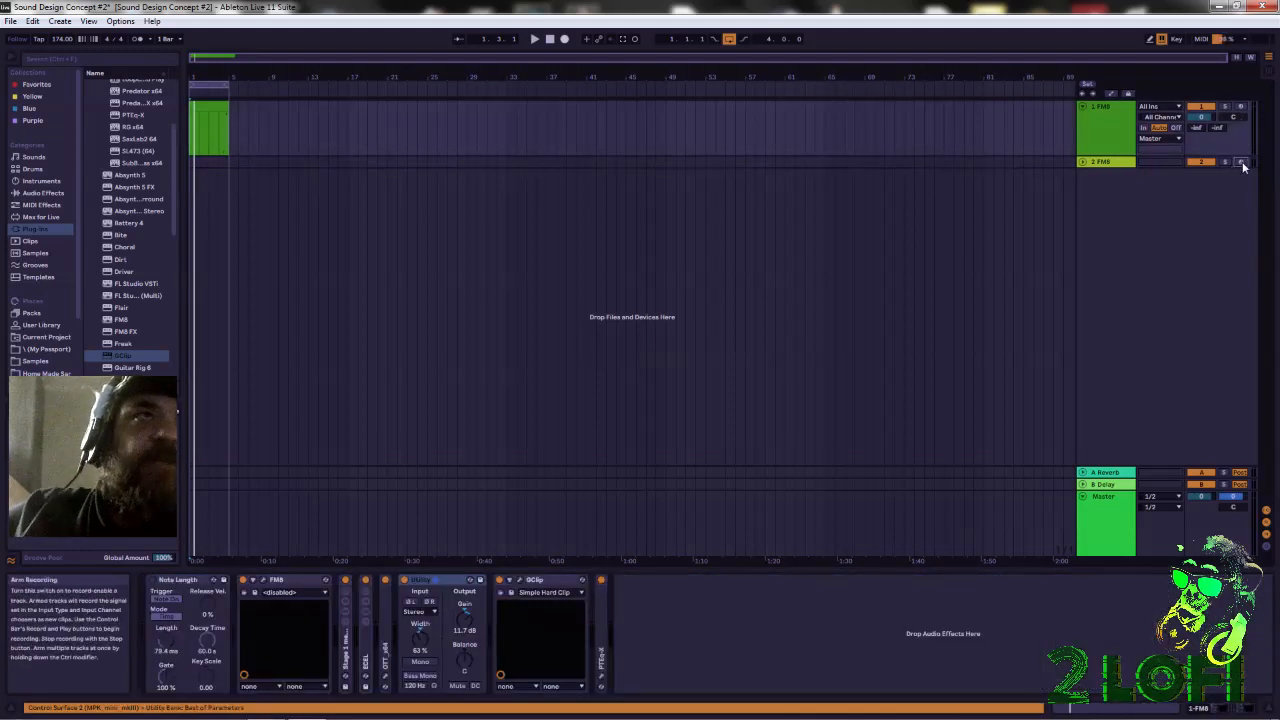
left_click(1241, 162)
Move the MIDI clip onto the second FM8 track, extend the clip and arrangement loop to 32 bars, and start playback
mouse_move(203, 106)
left_mouse_down()
mouse_move(190, 179)
mouse_move(205, 164)
left_mouse_up()
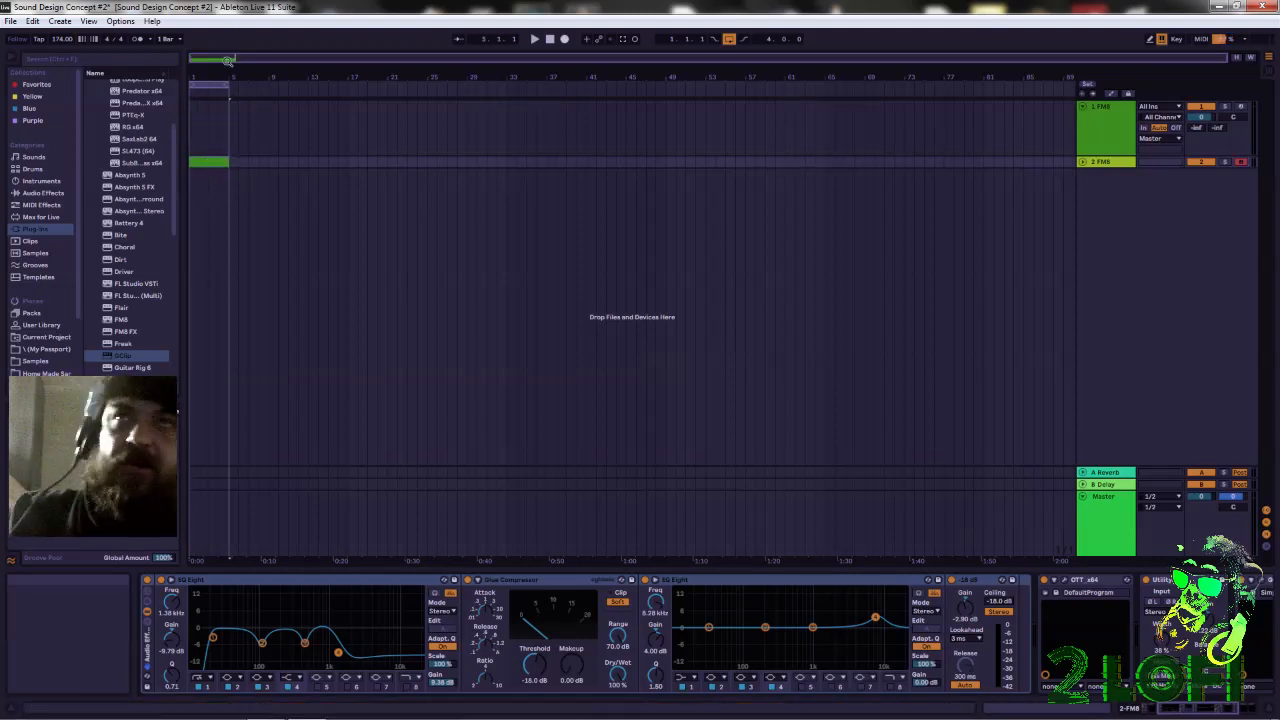
left_click_drag(226, 83, 349, 189)
left_click(215, 162)
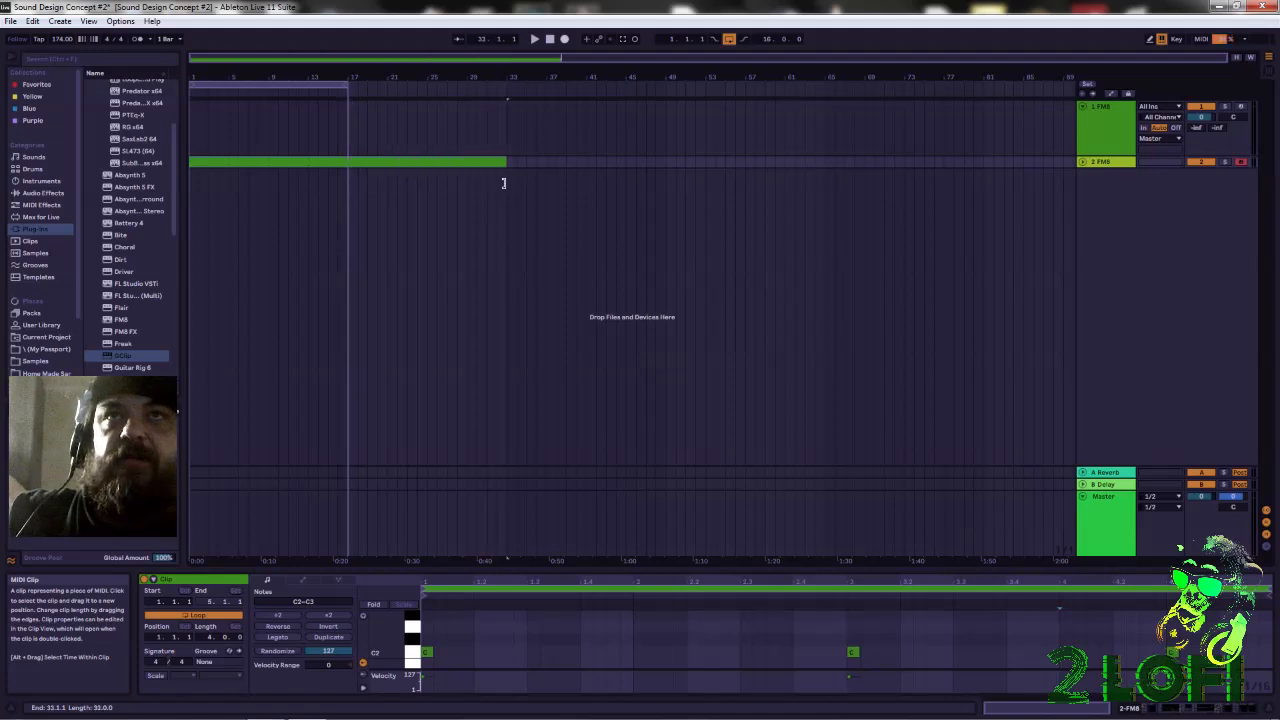
left_click_drag(349, 86, 507, 86)
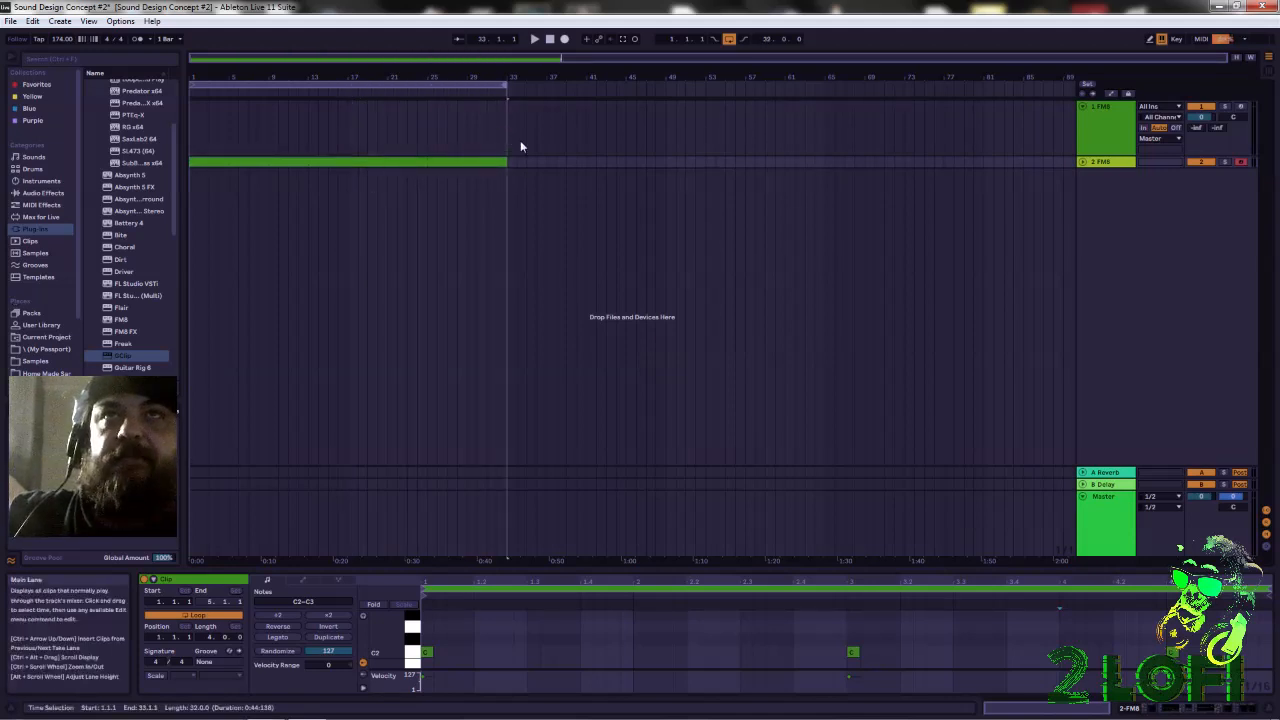
left_click(537, 39)
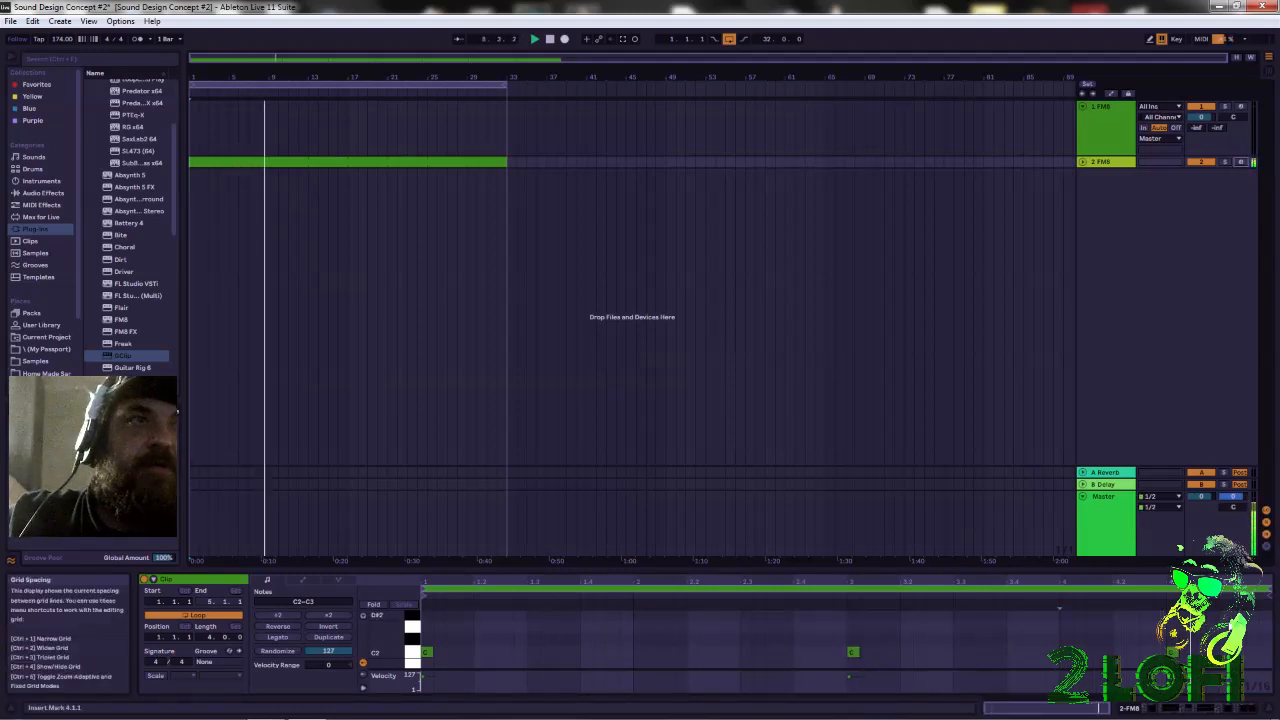
Review the clip's C2 notes in the note editor, replay the arrangement from the start, and select the first note
left_click(1219, 641)
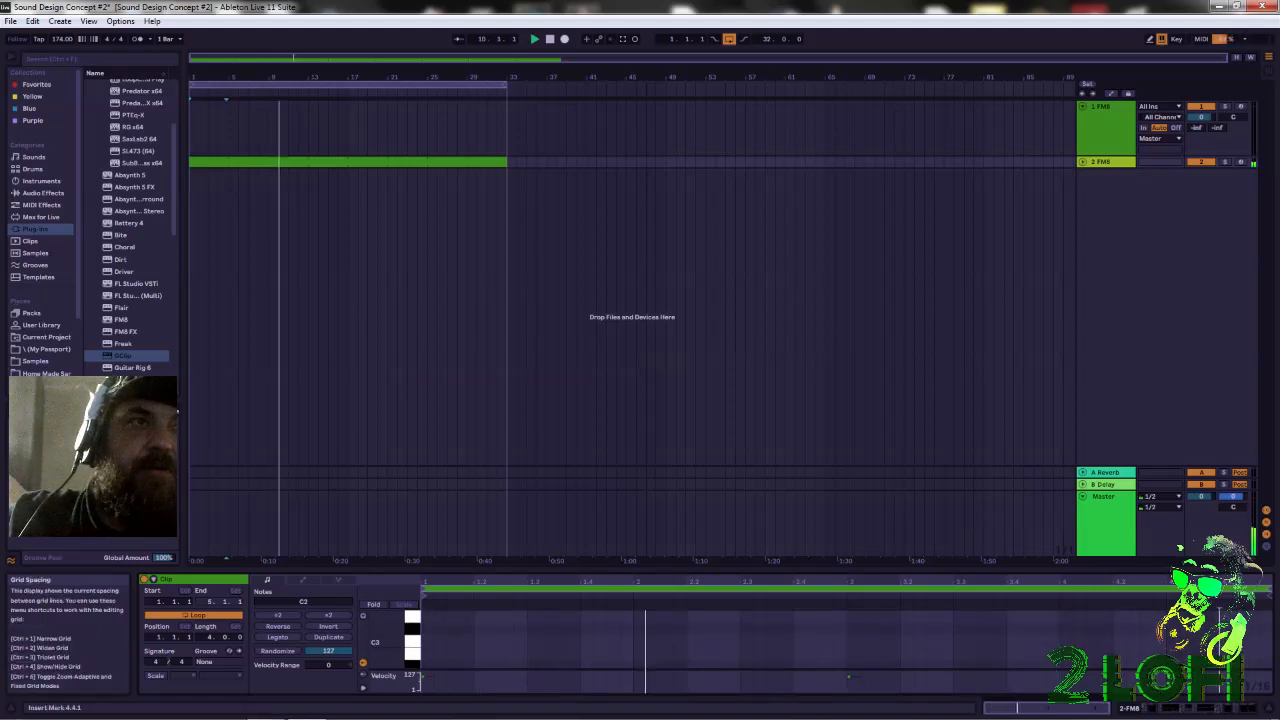
scroll(1219, 641, "down", 4)
scroll(1219, 641, "up", 2)
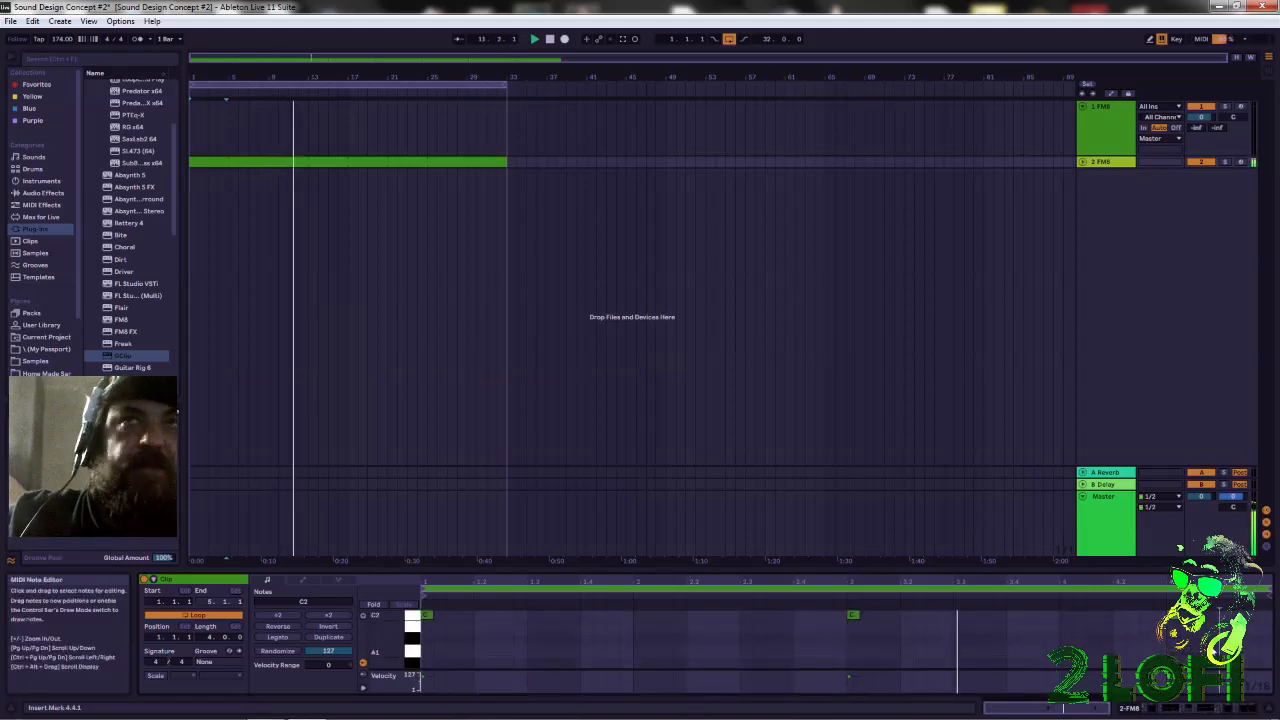
scroll(1250, 682, "down", 2)
scroll(1250, 682, "up", 3)
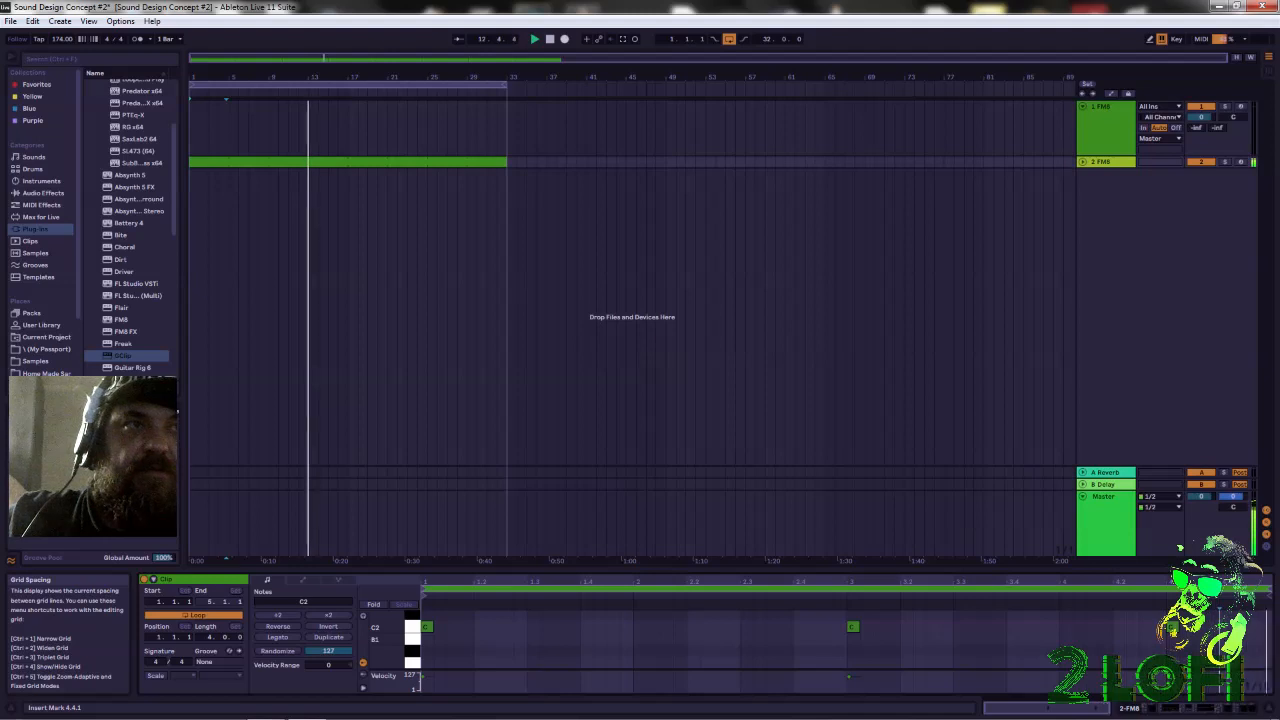
left_click(549, 39)
left_click(534, 39)
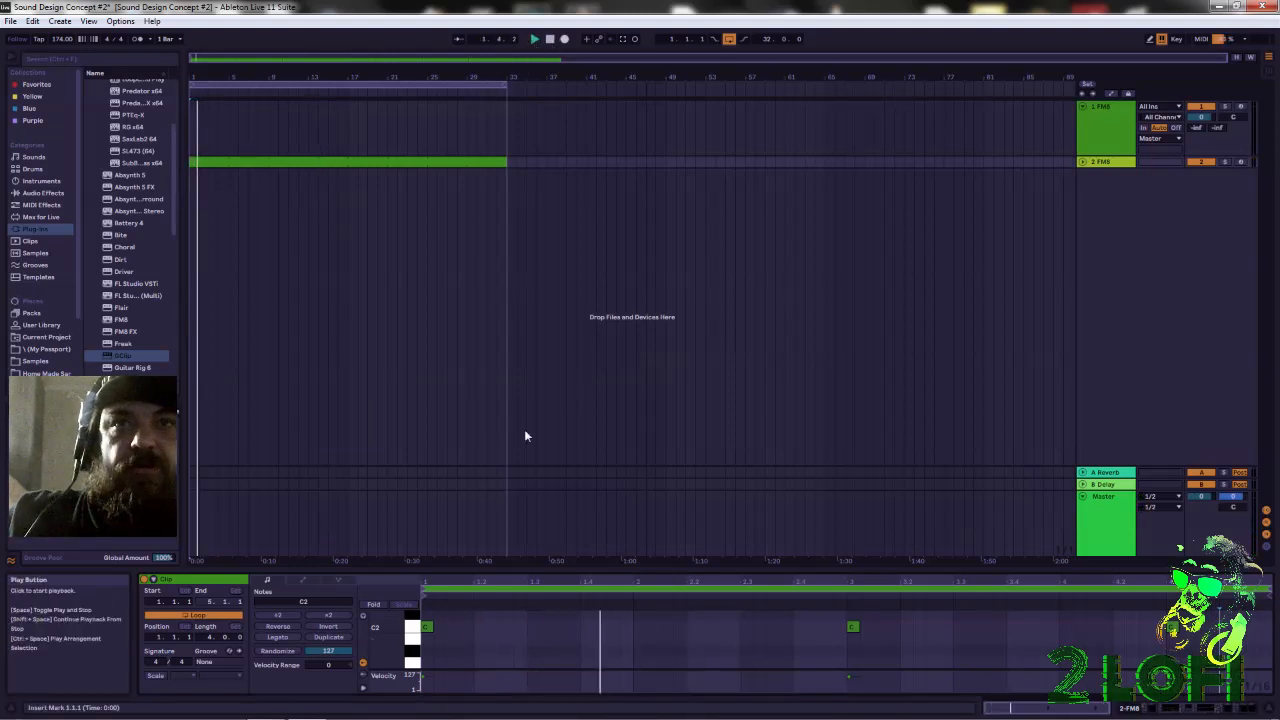
left_click(428, 627)
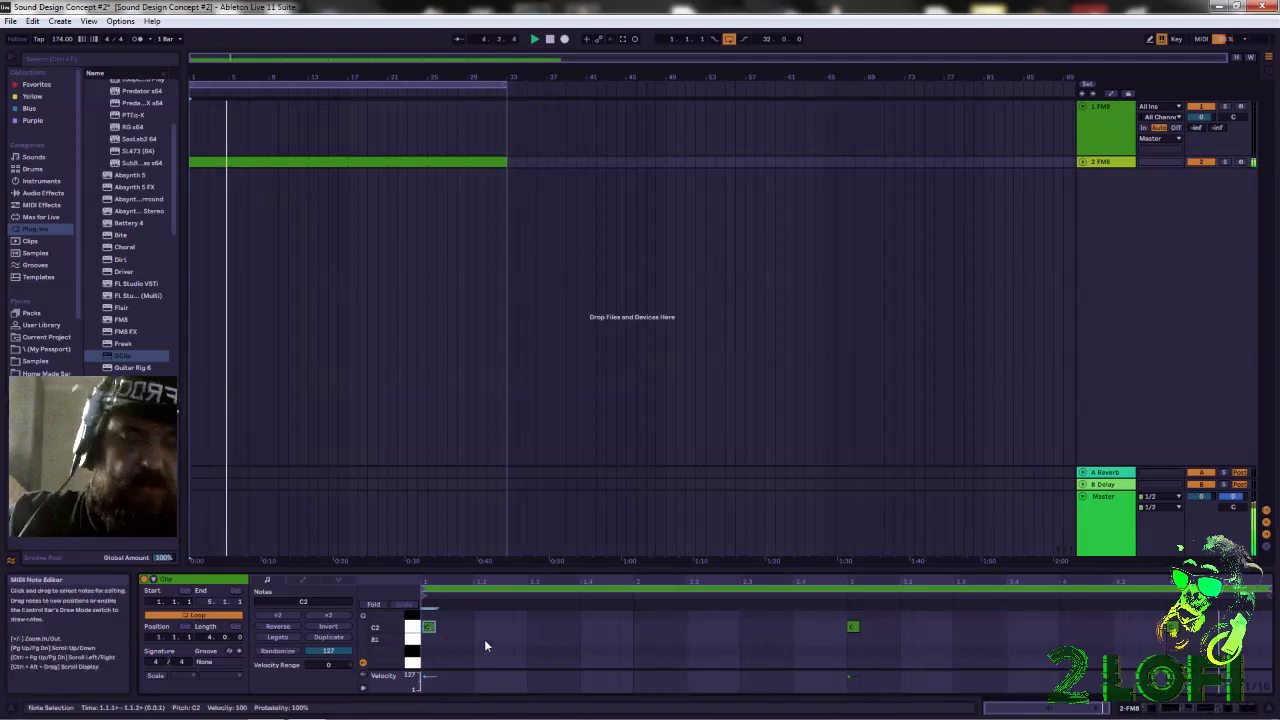
left_click(536, 40)
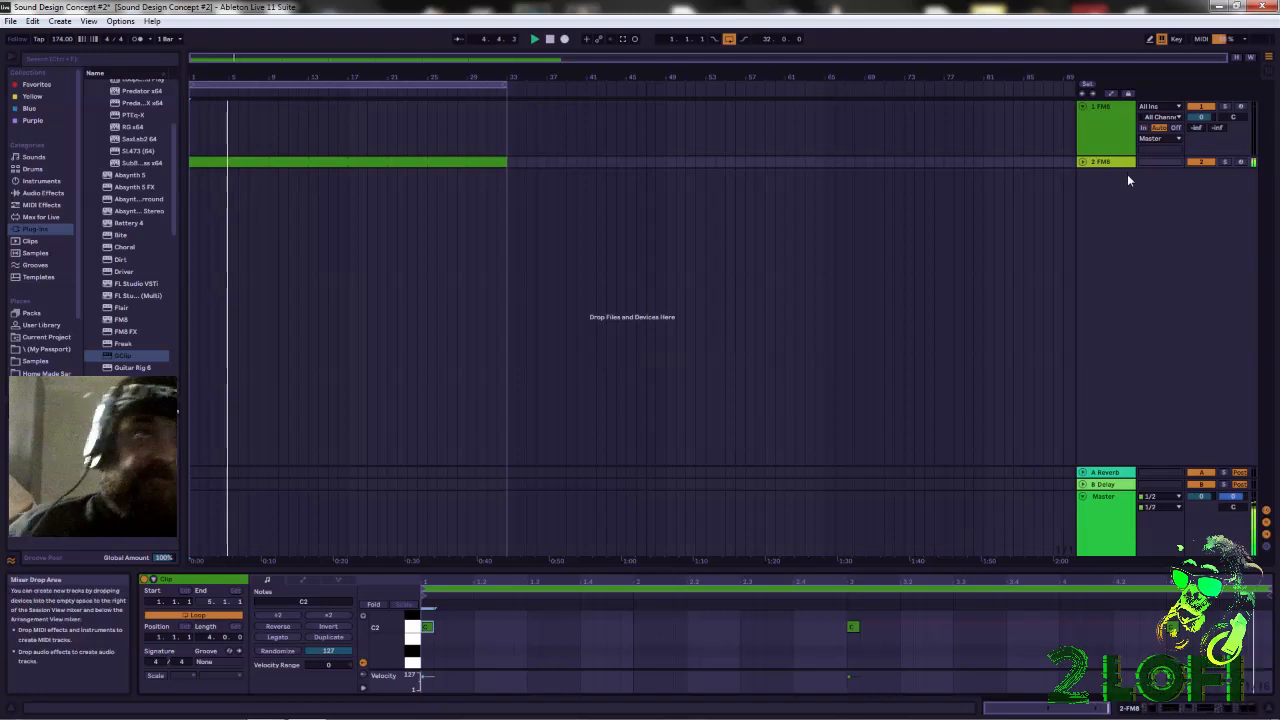
Insert an audio track and route the second FM8 track's output to 3-Audio
right_click(1118, 204)
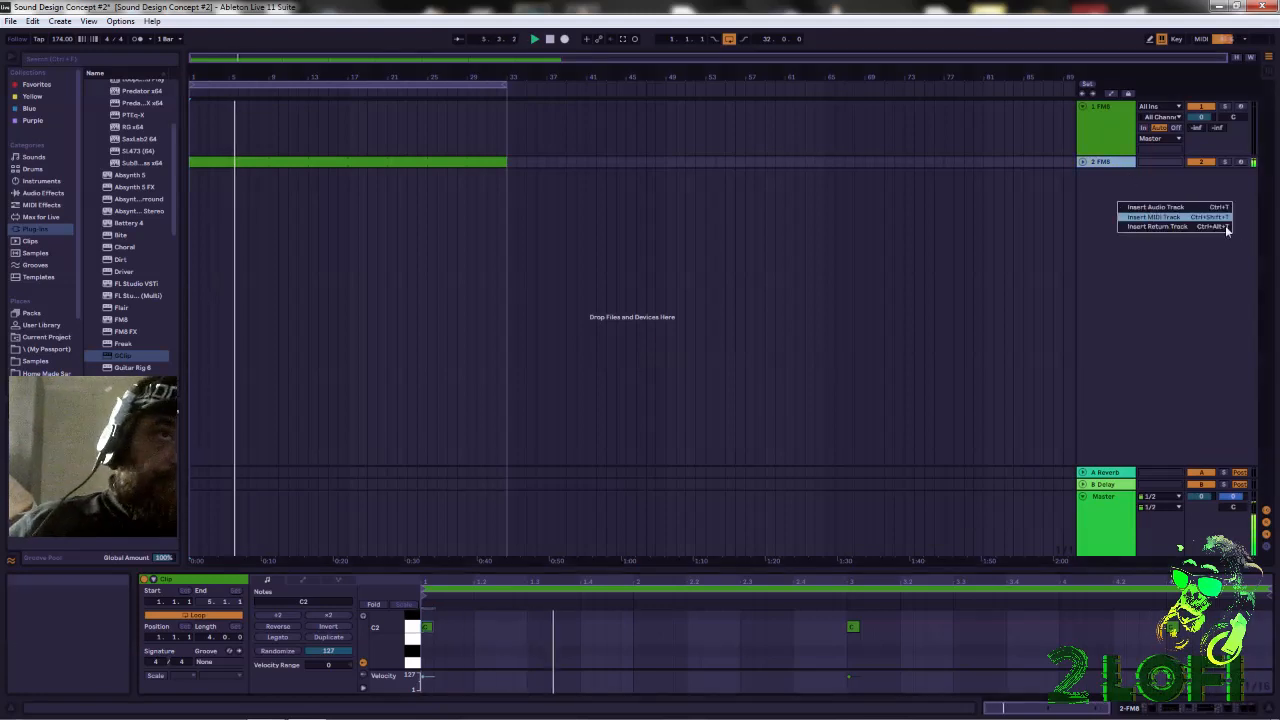
left_click(1168, 206)
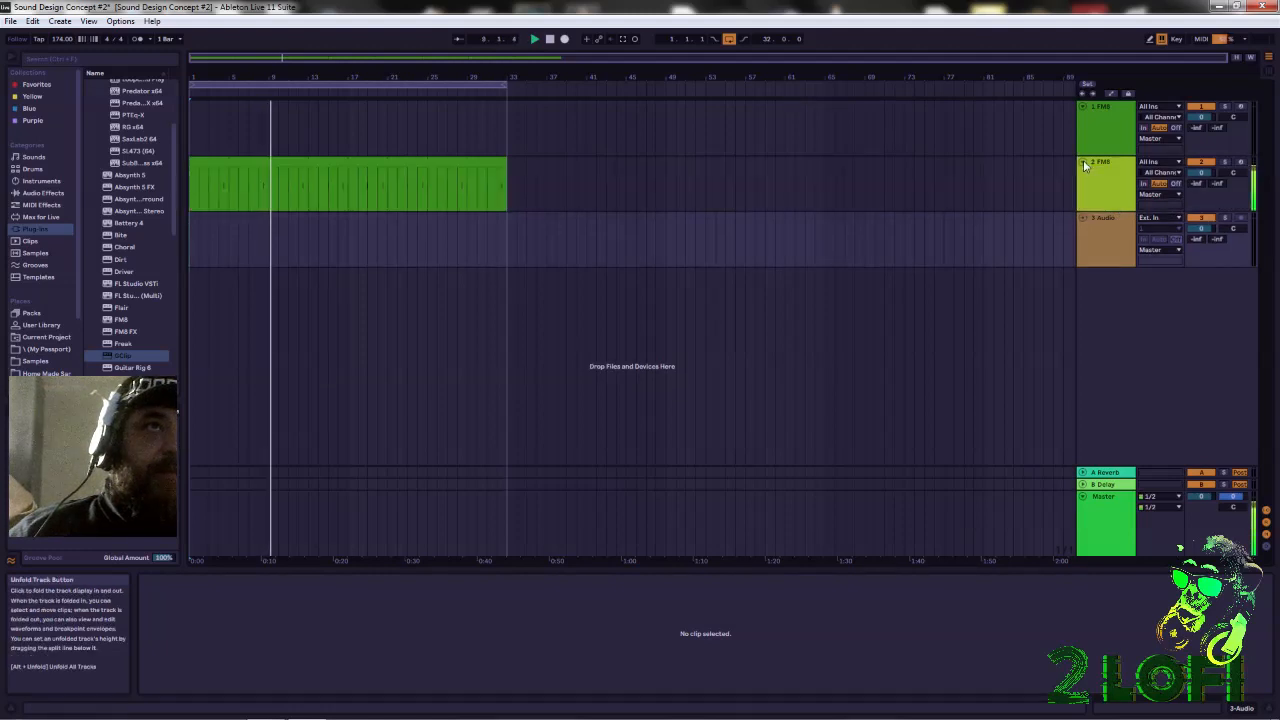
left_click(1158, 194)
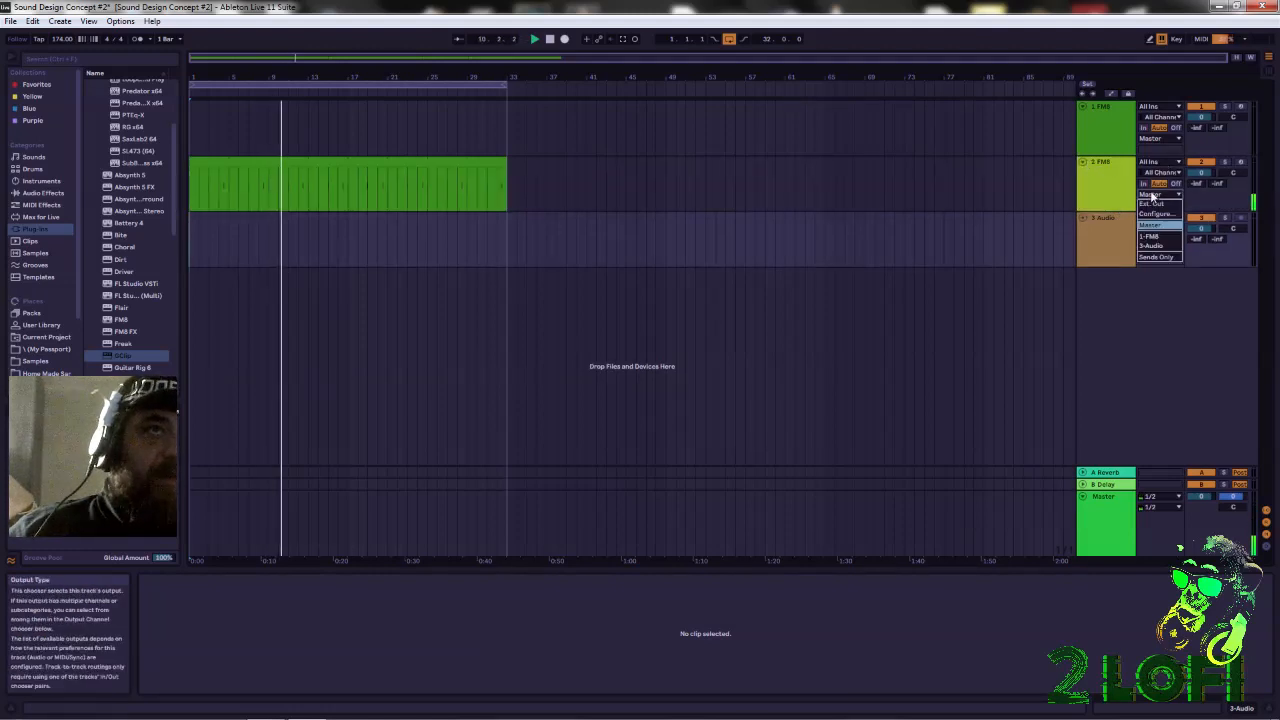
left_click(1158, 245)
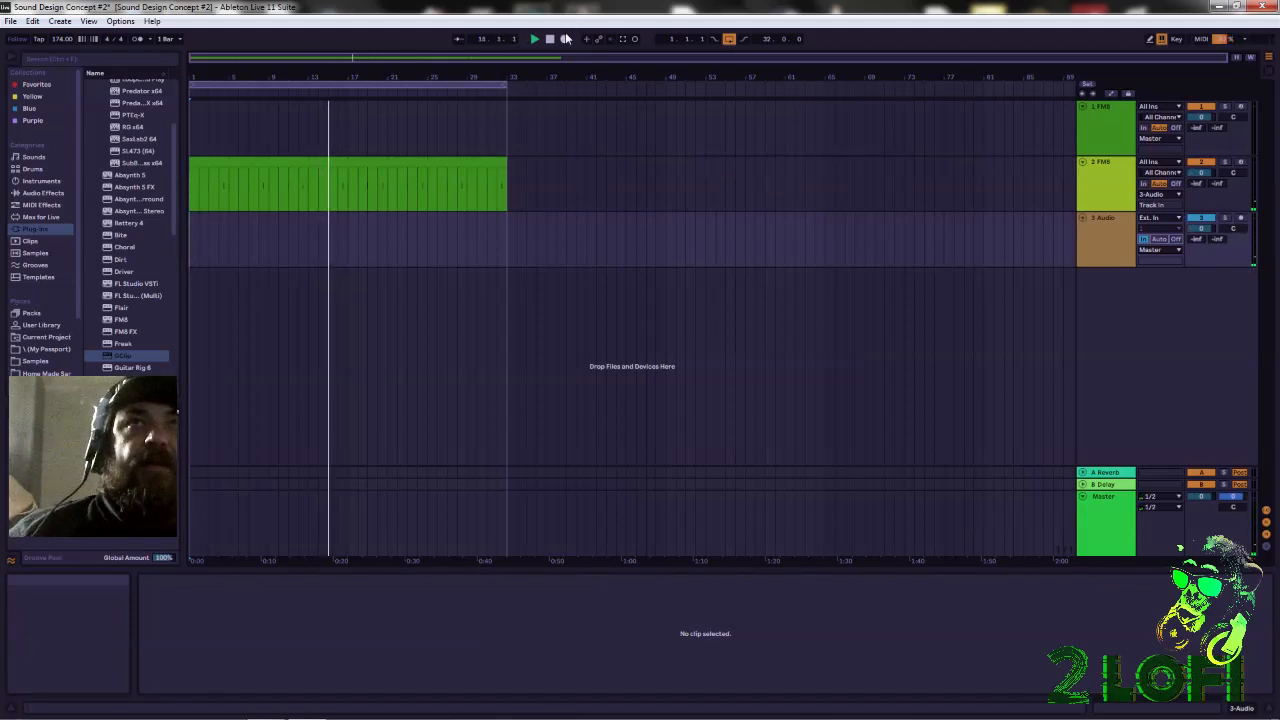
Arm the audio track with monitoring set to In and record the FM8 output onto it, extending the arrangement loop to 33 bars
left_click(564, 39)
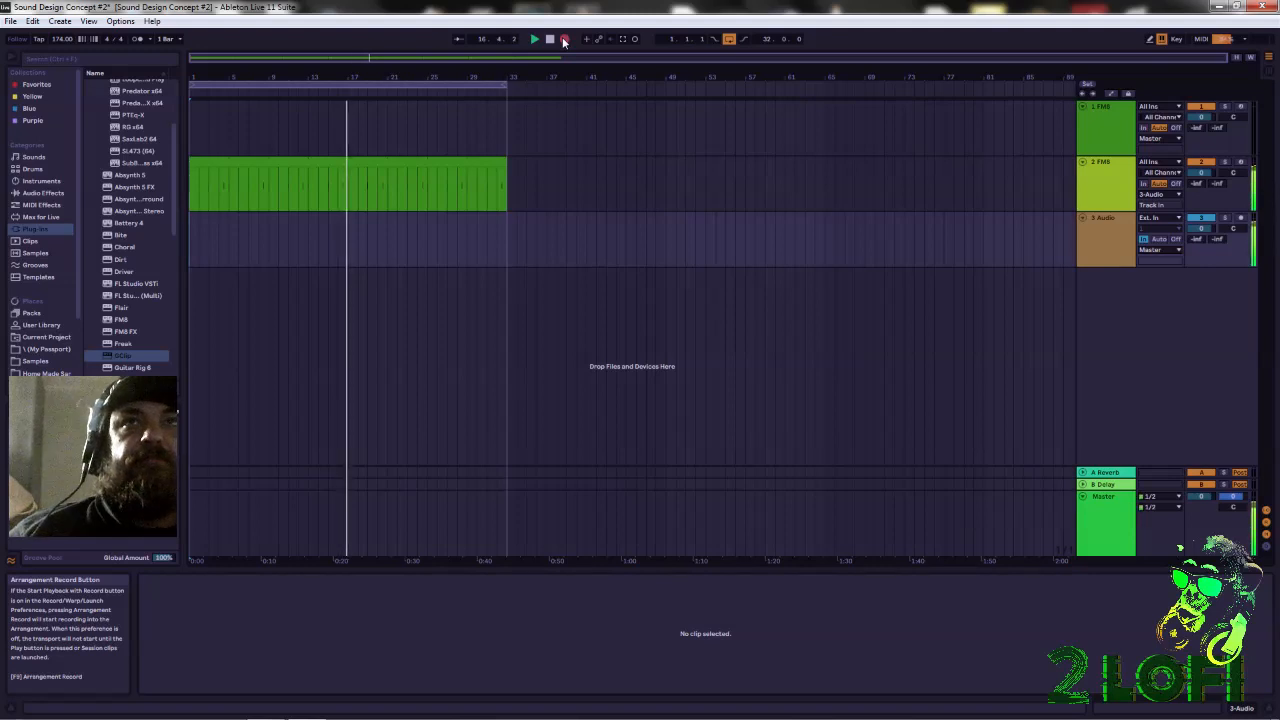
left_click(1242, 218)
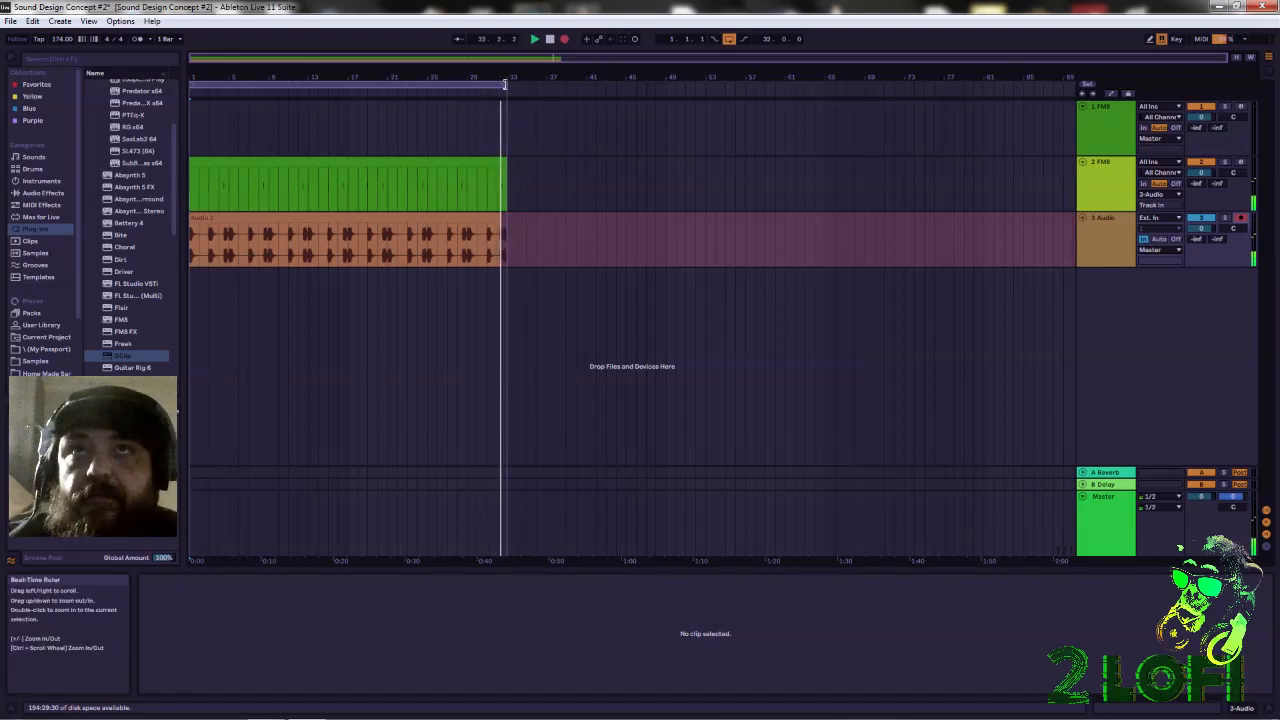
left_click(549, 40)
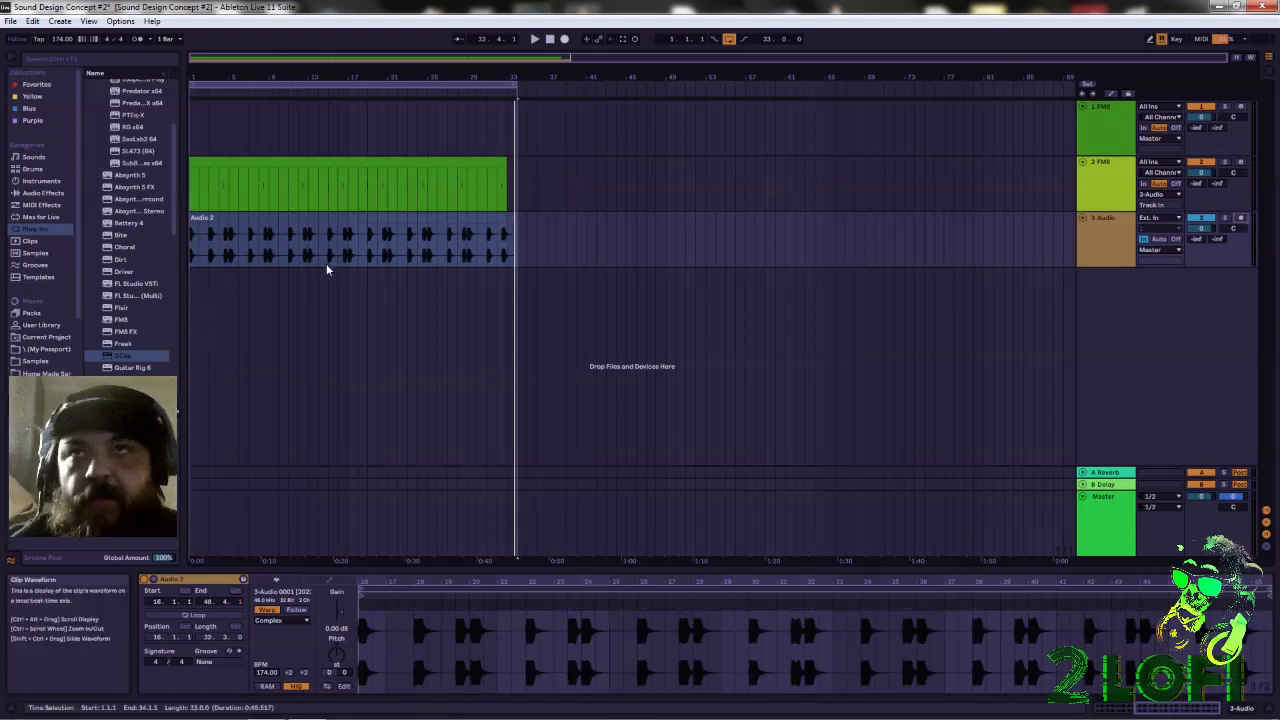
Turn off warping for the recorded audio clip, keeping the Complex warp mode
left_click(243, 218)
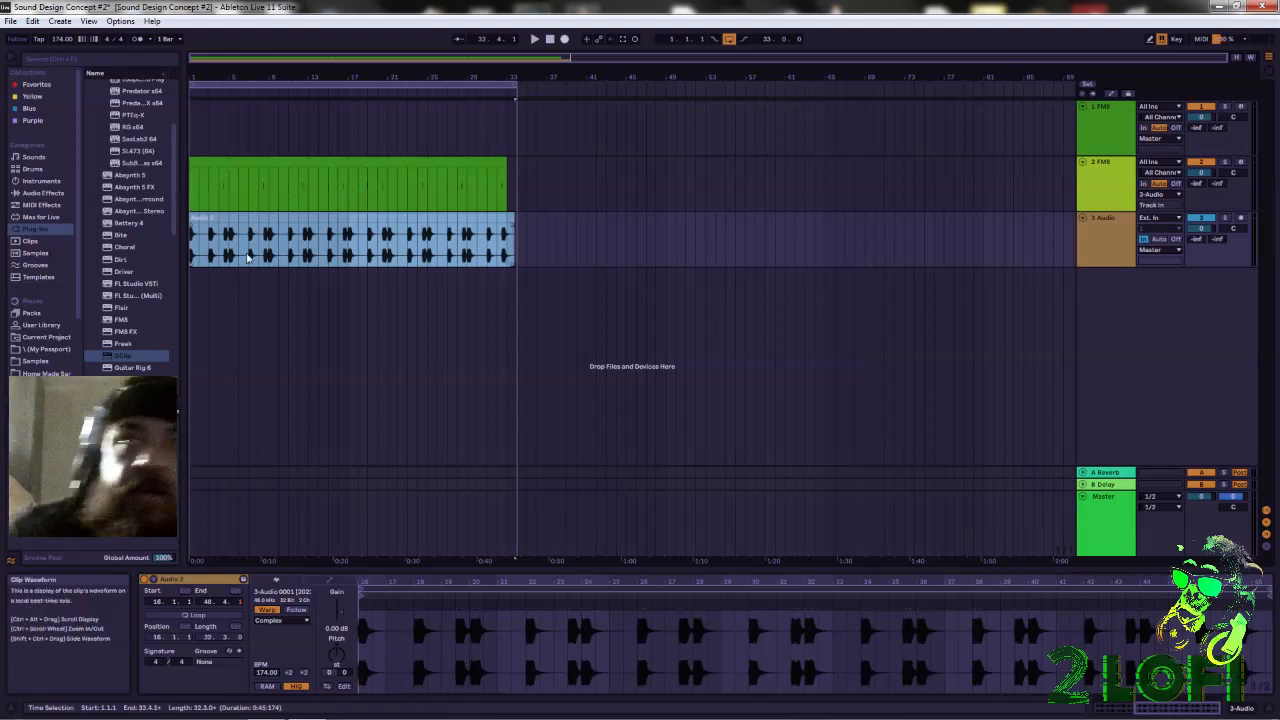
left_click(329, 579)
left_click(277, 579)
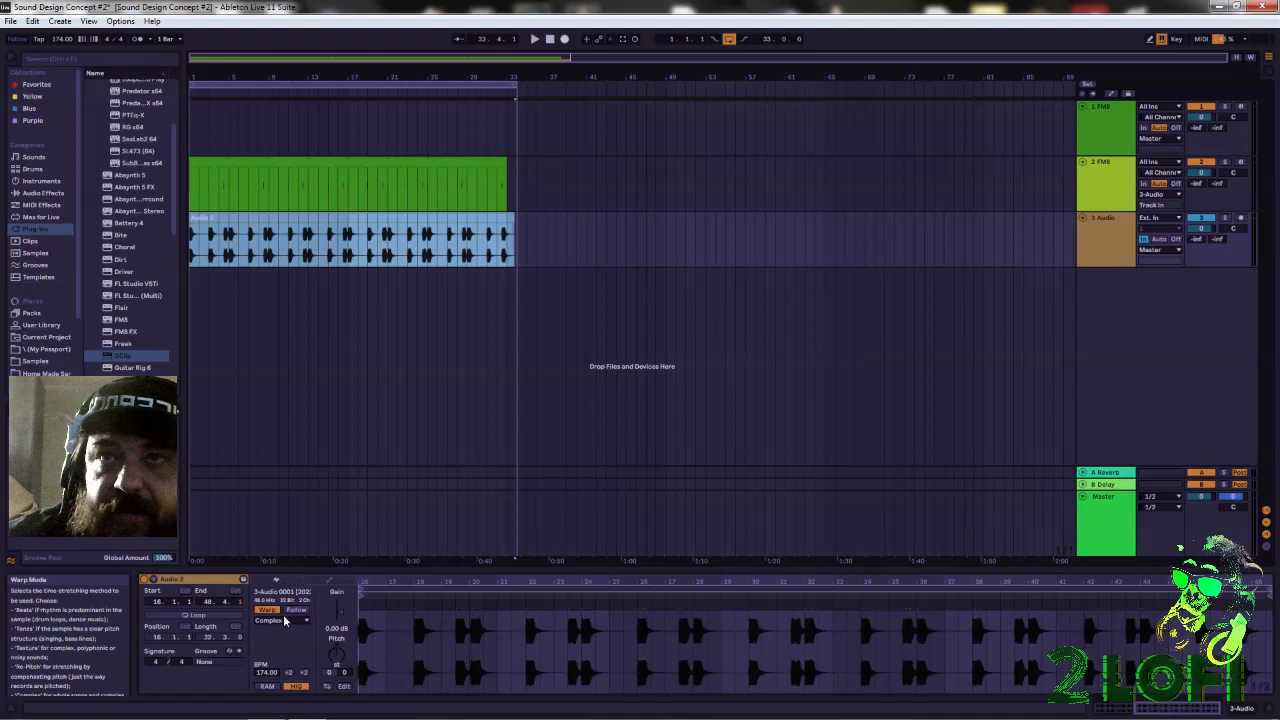
left_click(287, 620)
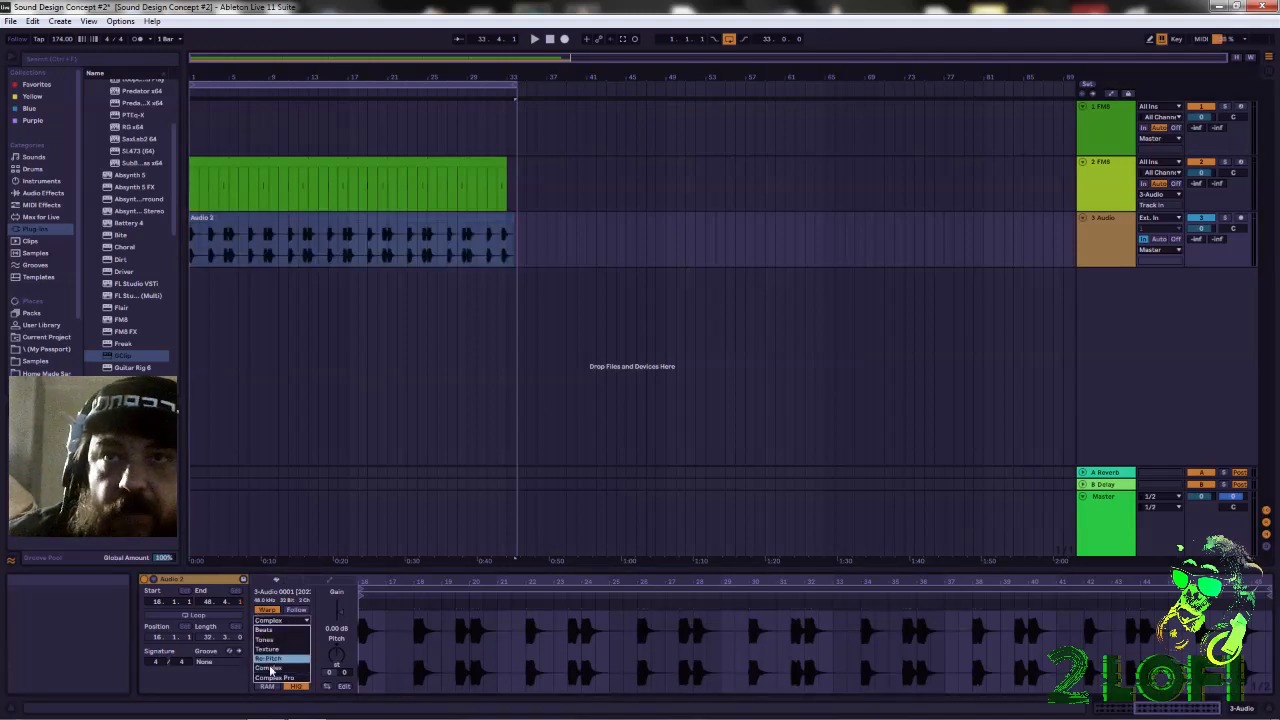
left_click(270, 613)
left_click(276, 612)
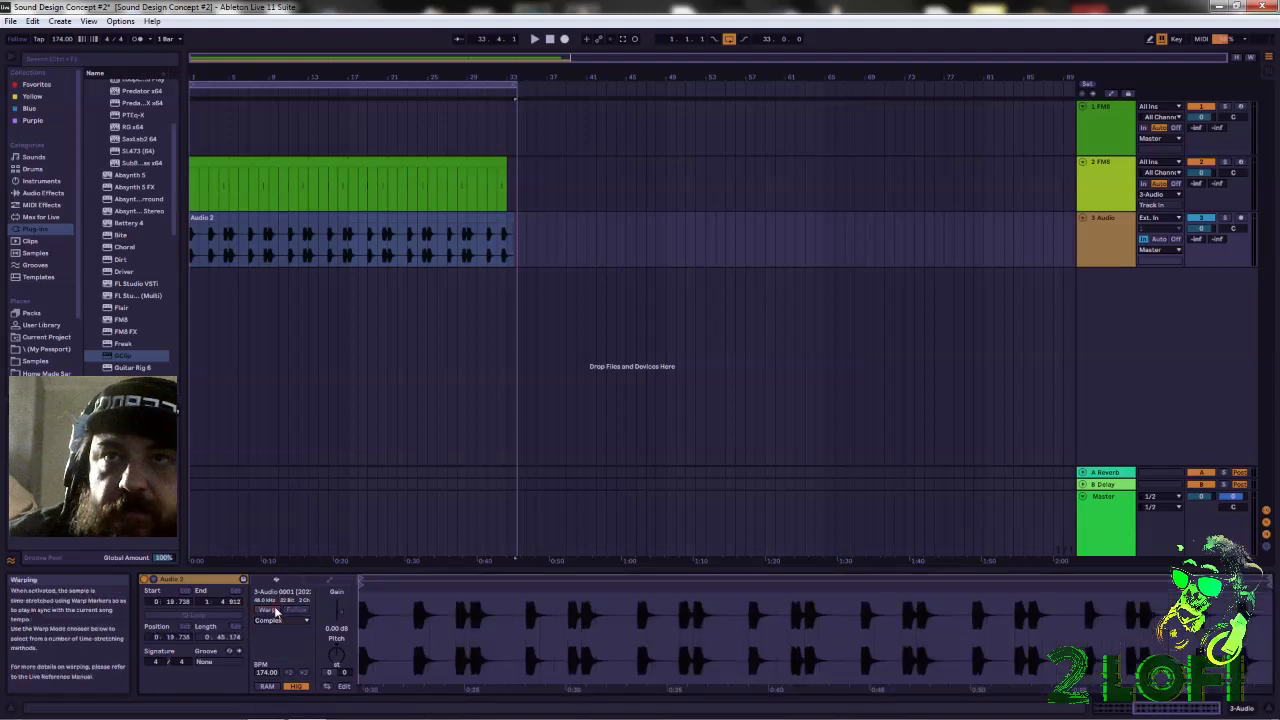
Set the audio track's monitoring to Auto and split off the first bar of the recorded clip at bar 2
left_click(1160, 240)
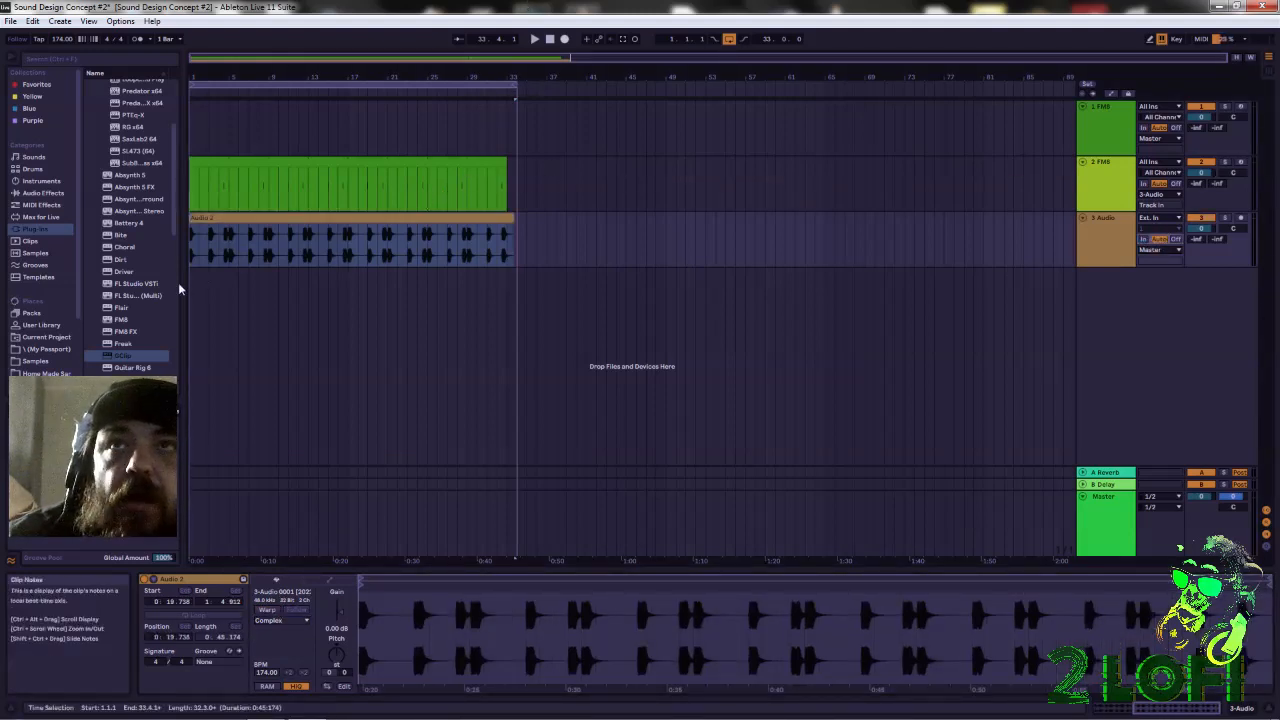
left_click_drag(220, 76, 220, 180)
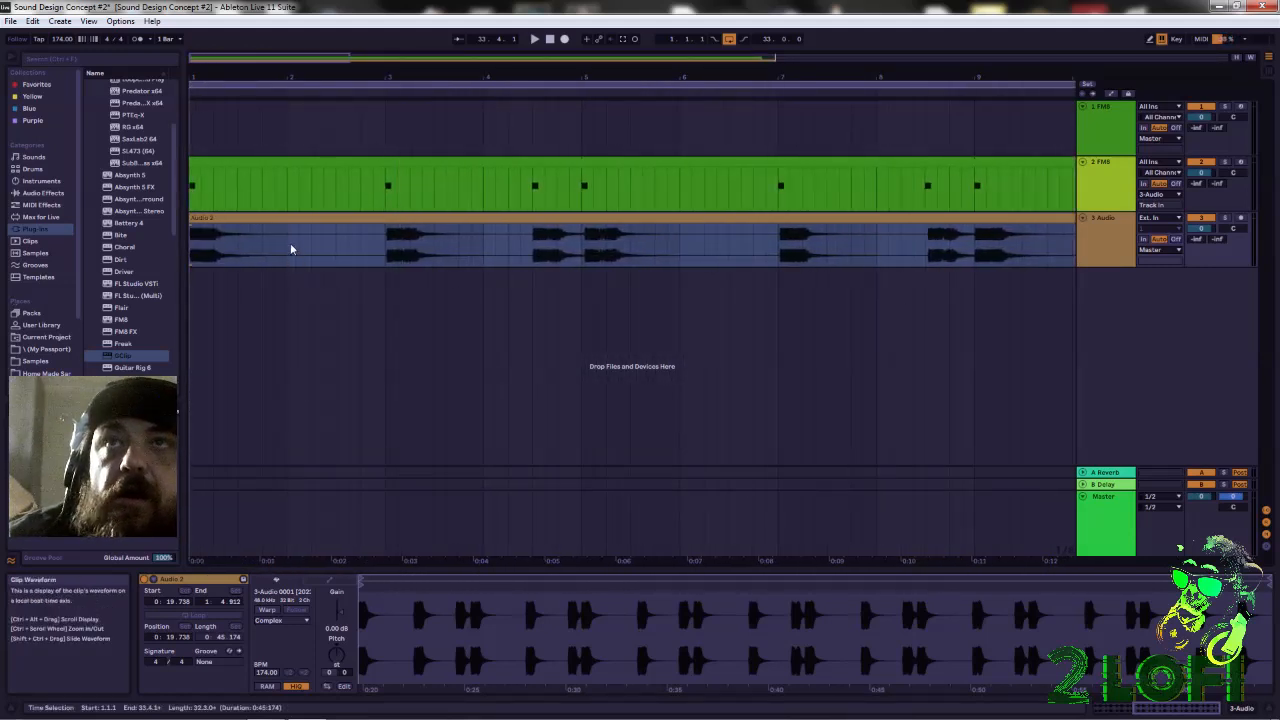
left_click_drag(290, 243, 172, 241)
key("ctrl+e")
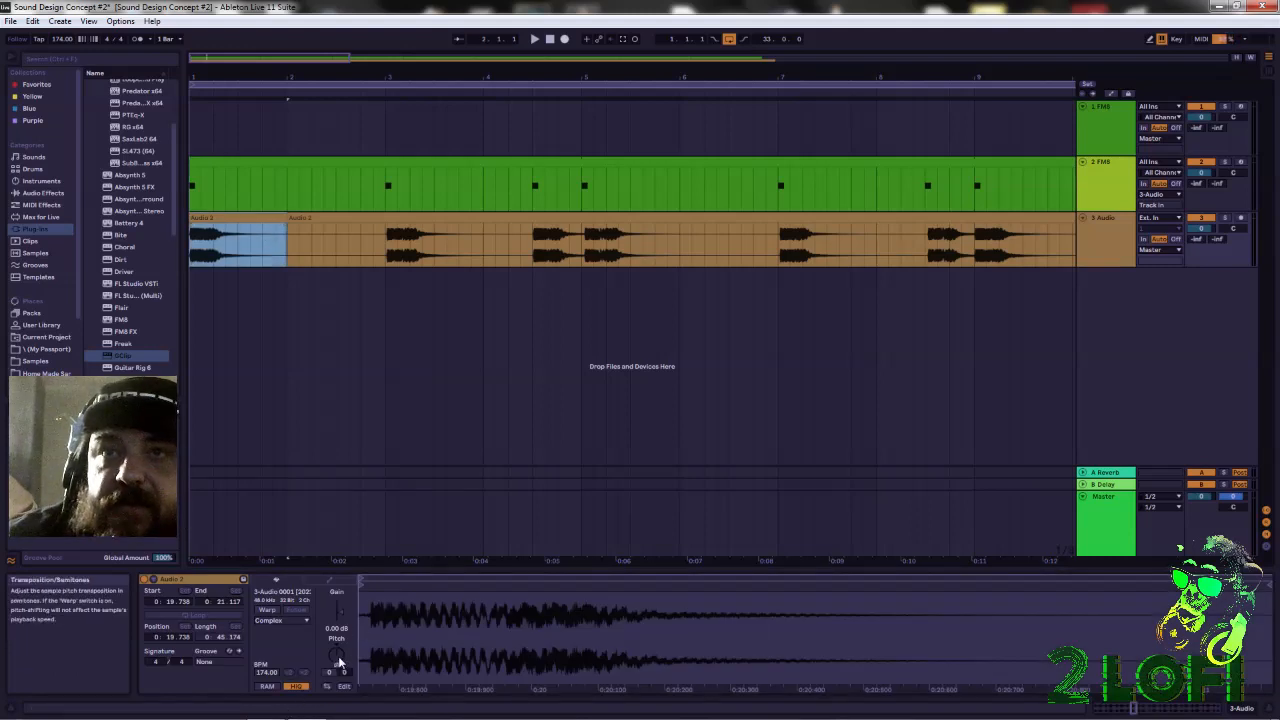
Transpose the first-bar slice to -10 semitones, move its start marker to 0:19.757, and audition it
left_click_drag(340, 662, 340, 700)
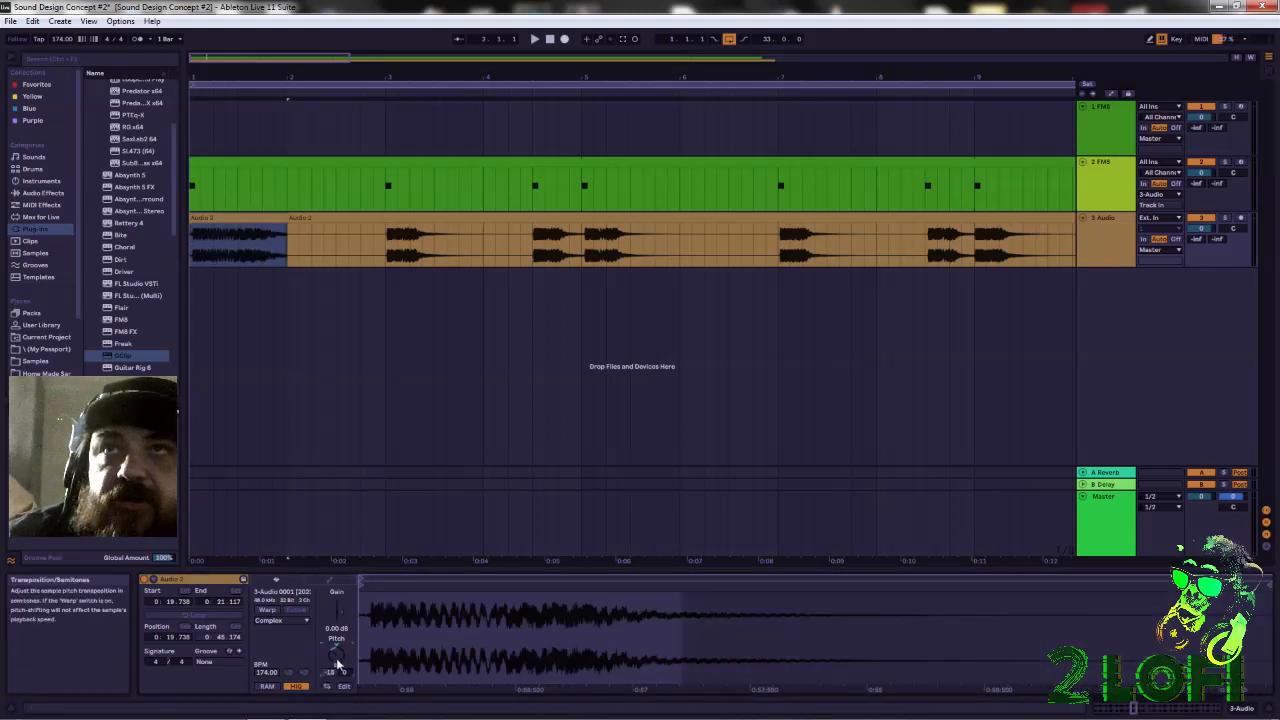
mouse_move(336, 664)
left_mouse_down()
mouse_move(336, 643)
mouse_move(336, 660)
left_mouse_up()
key("space")
key("space")
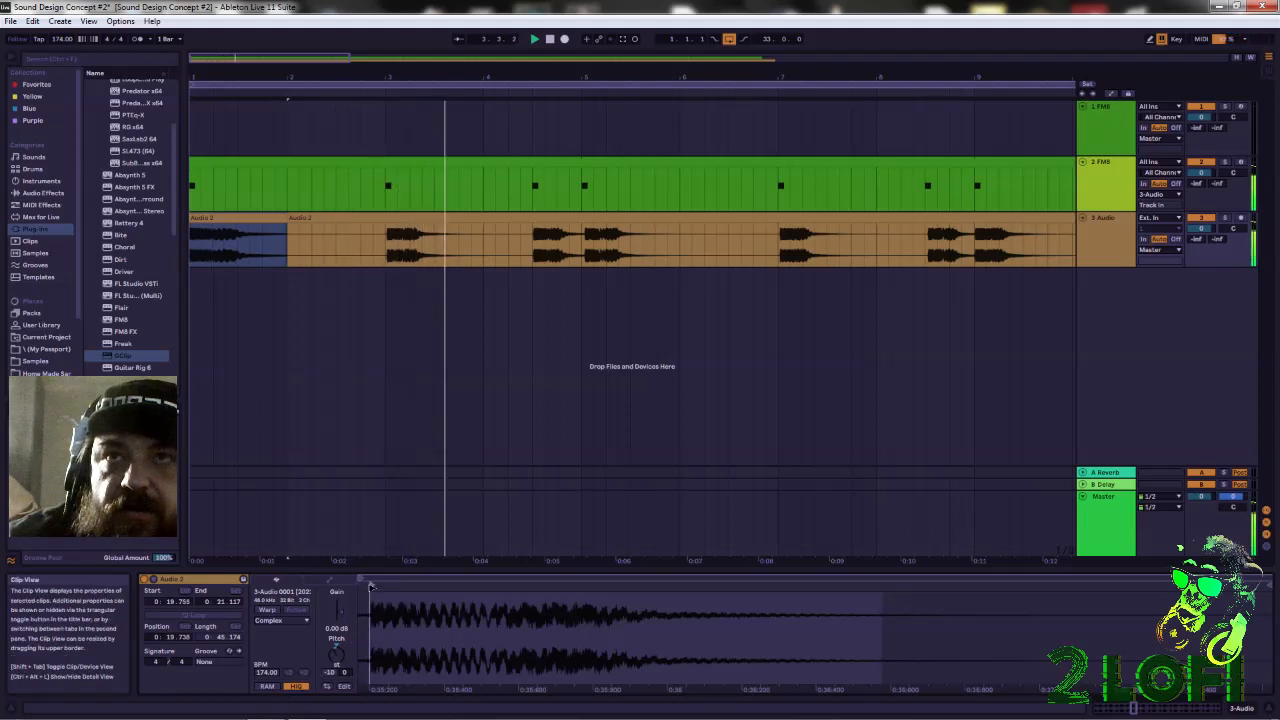
key("space")
key("space")
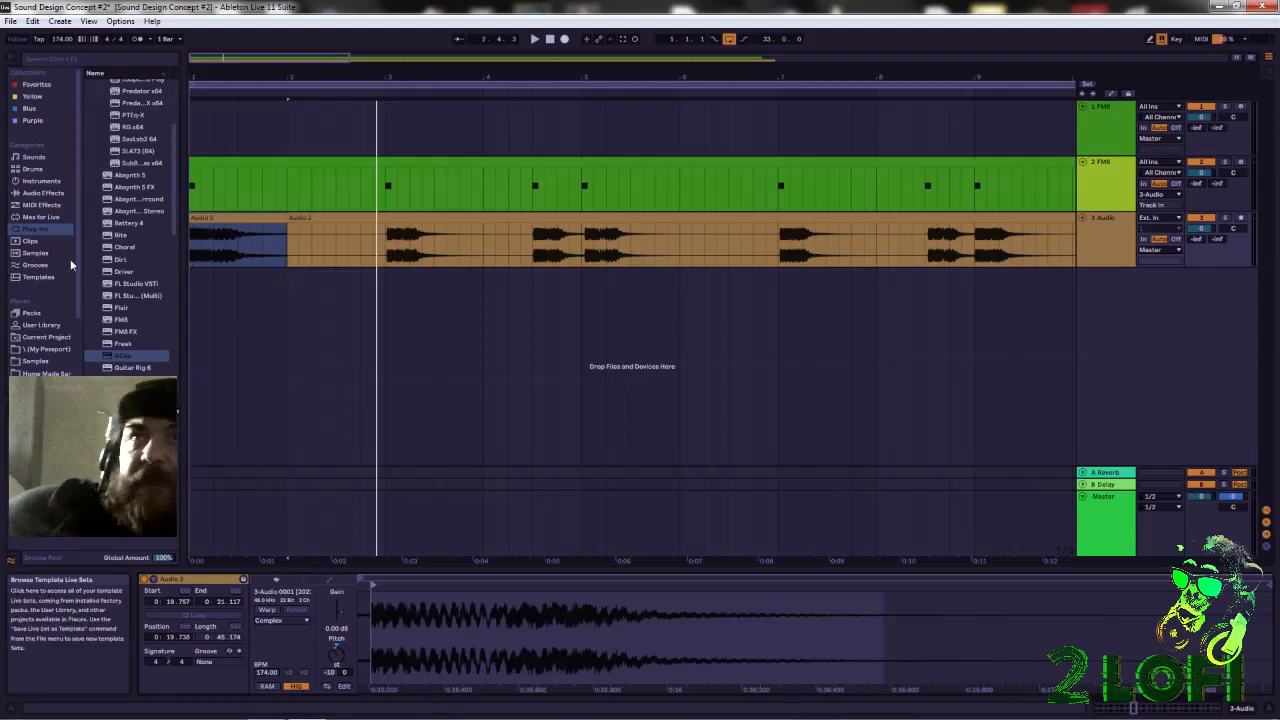
Browse the user Samples folder, including the 2020 Cymatic Zips folder, for a suitable sample pack
scroll(72, 270, "down", 3)
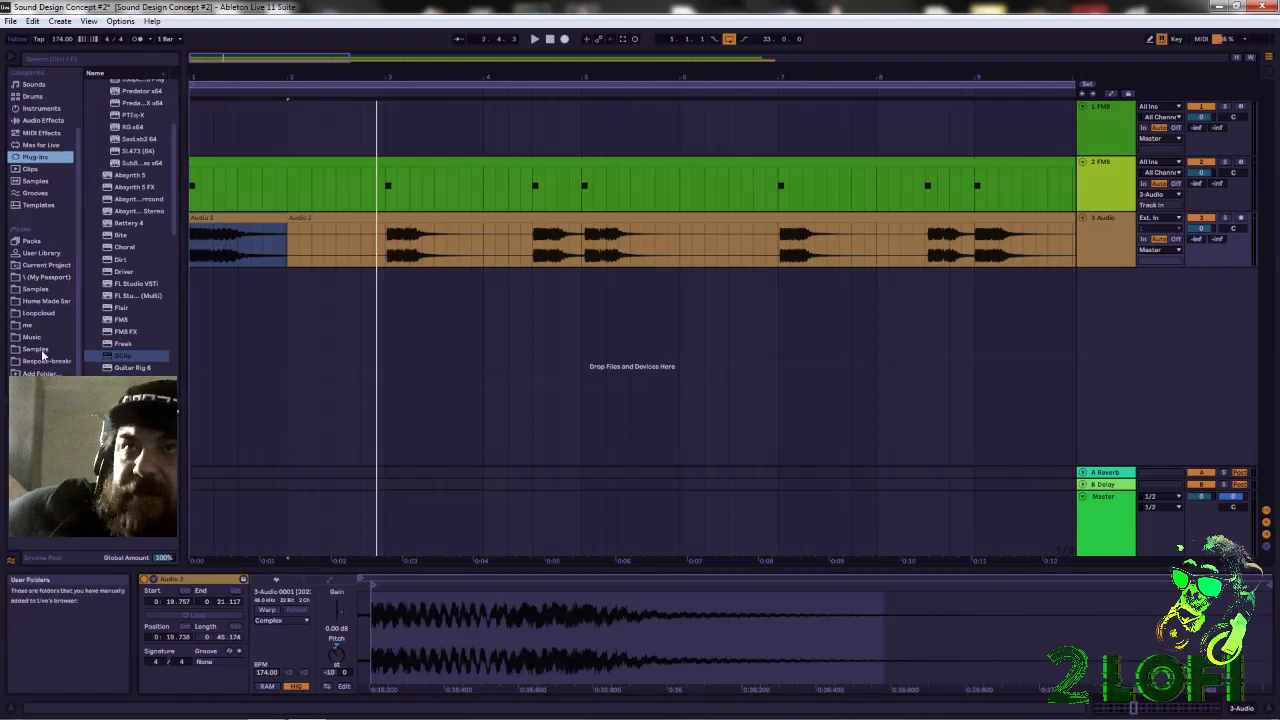
left_click(41, 351)
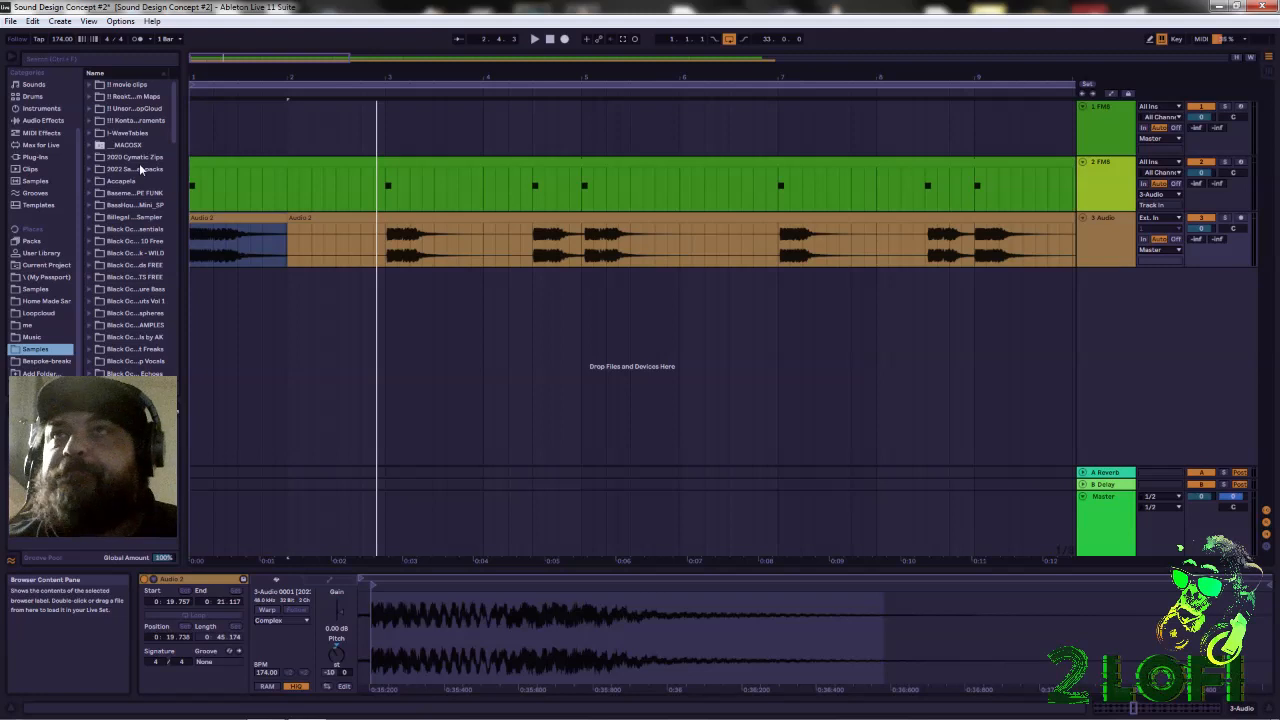
scroll(160, 113, "down", 15)
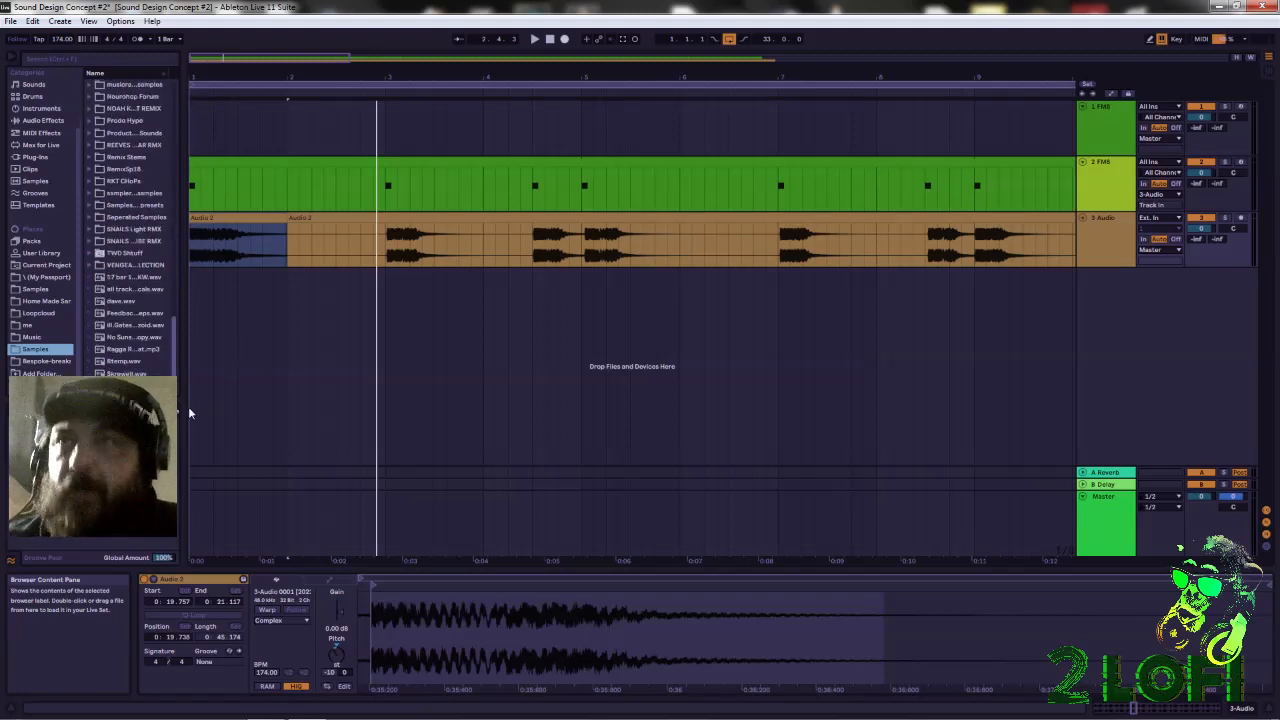
scroll(166, 320, "up", 4)
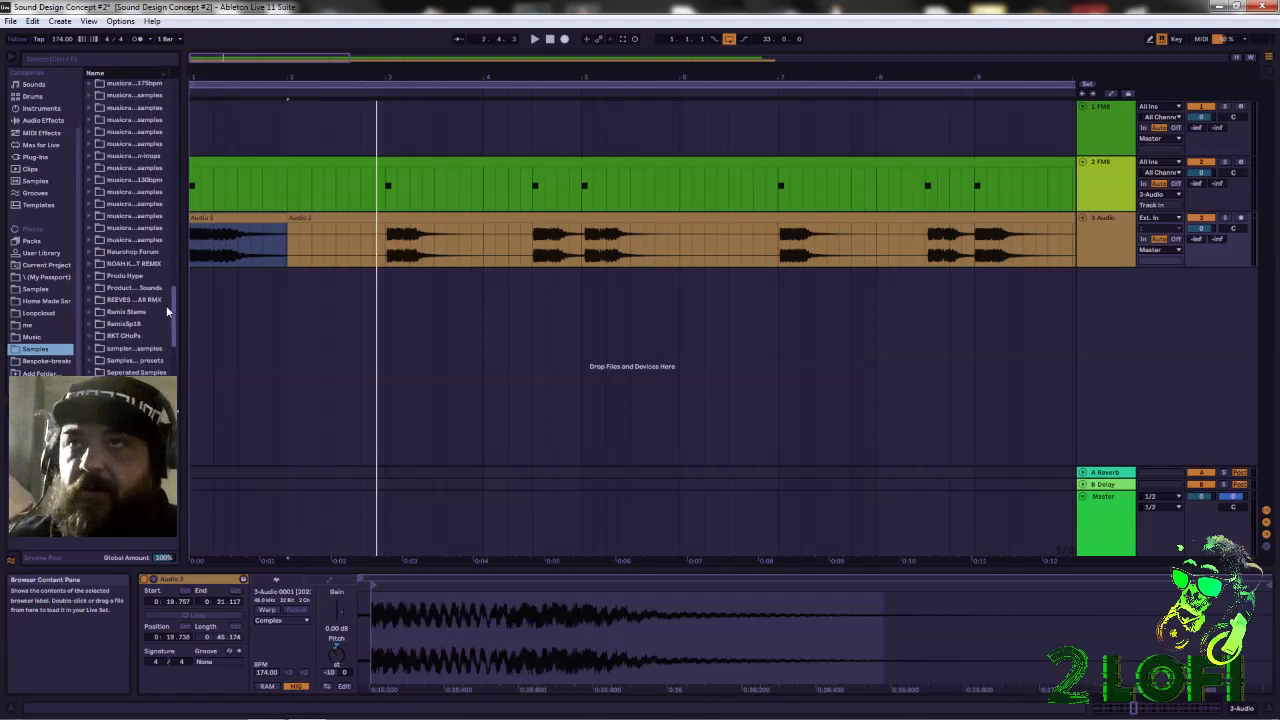
scroll(168, 325, "up", 3)
scroll(135, 305, "up", 6)
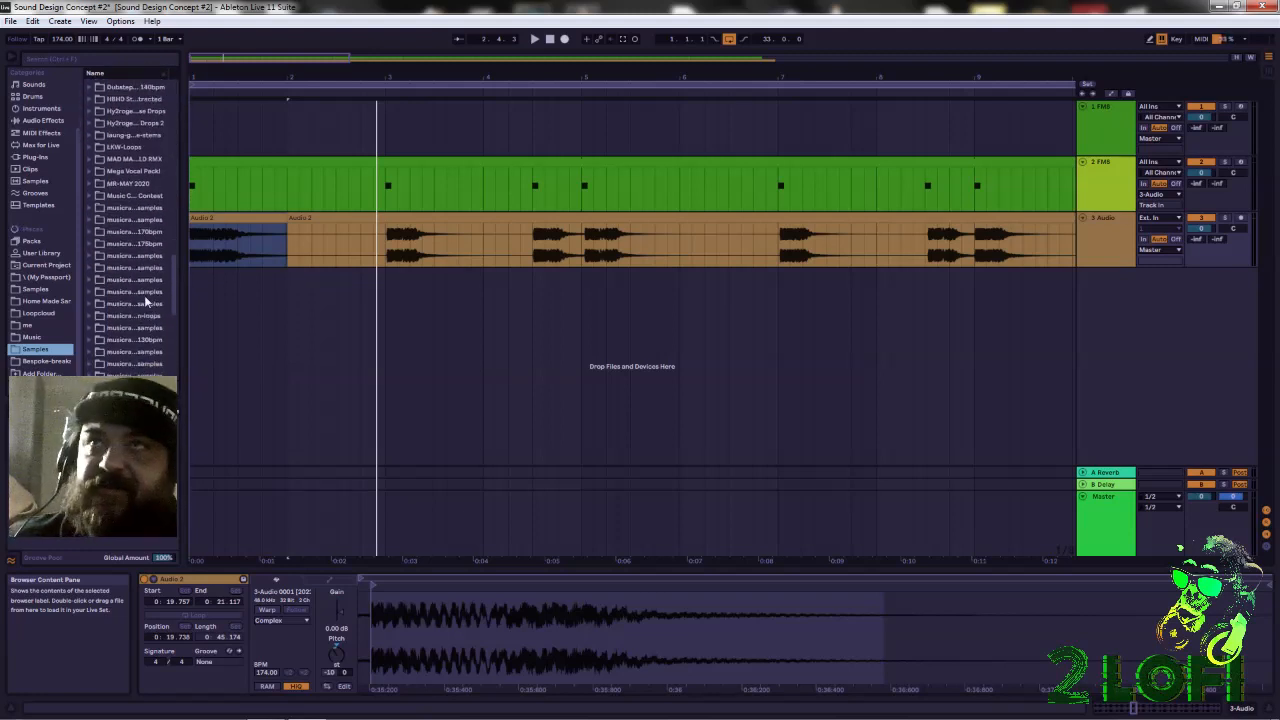
scroll(145, 301, "up", 12)
scroll(141, 296, "up", 15)
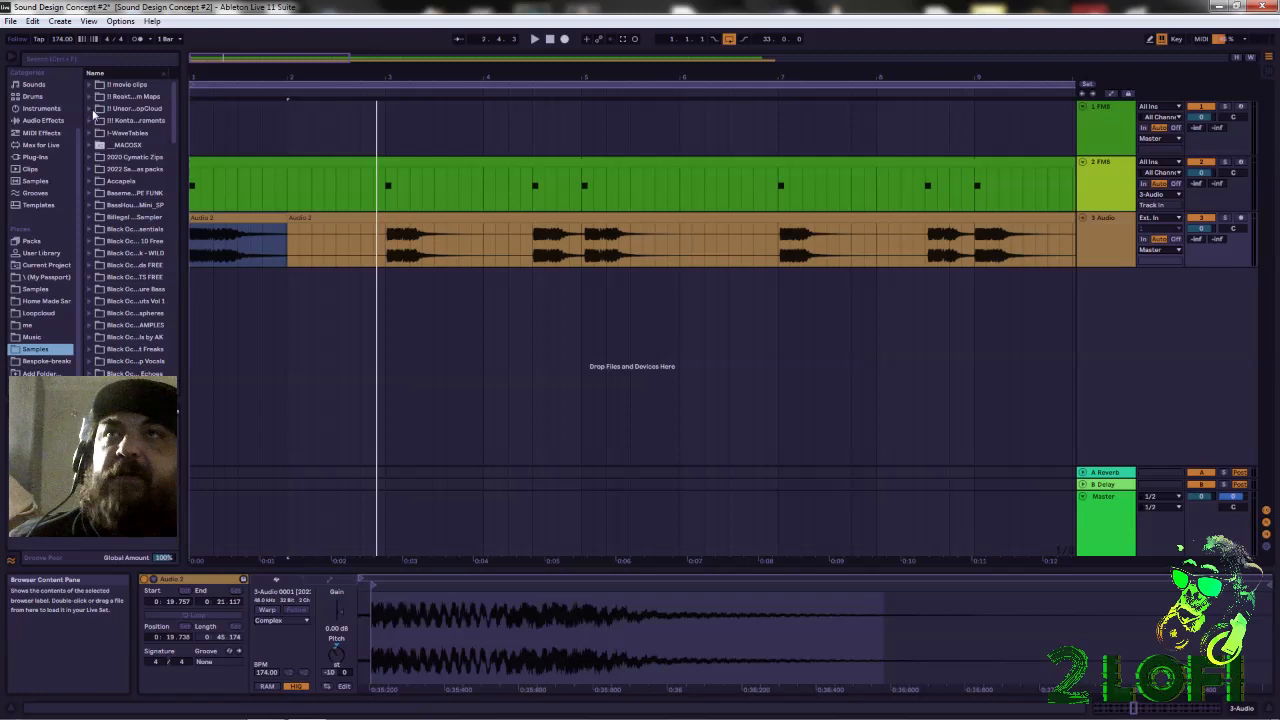
left_click(89, 157)
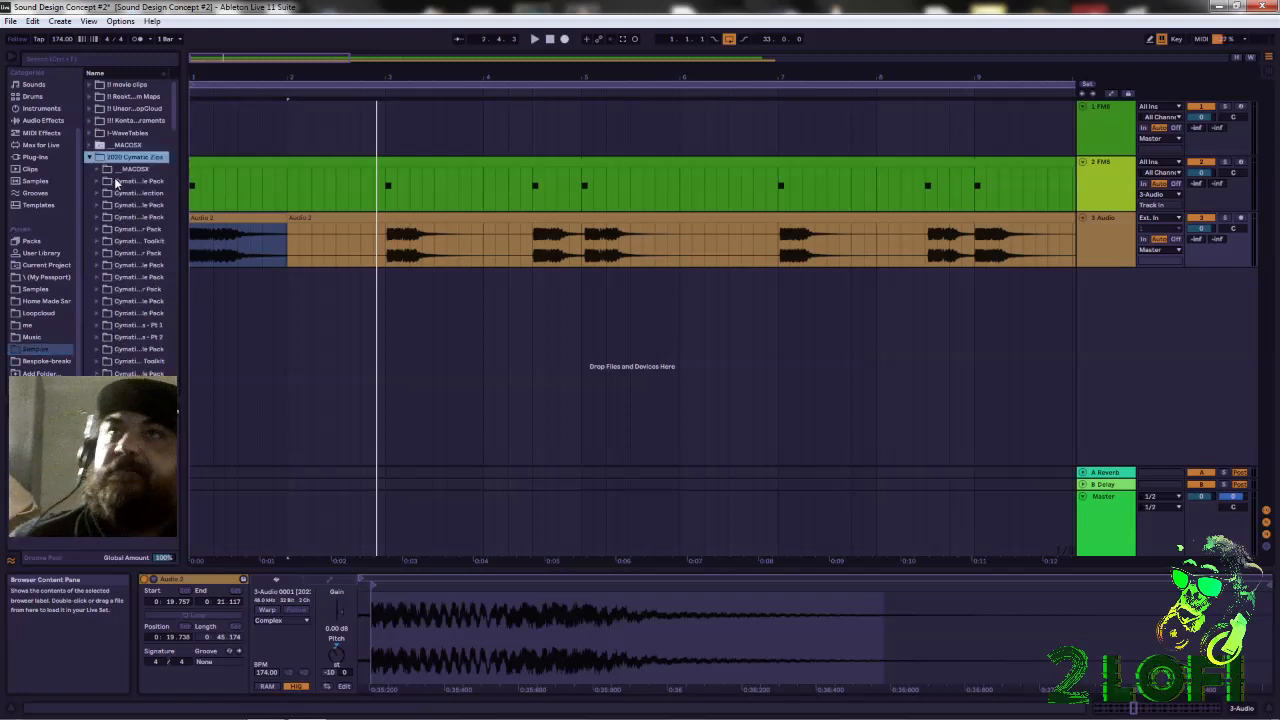
scroll(136, 264, "down", 10)
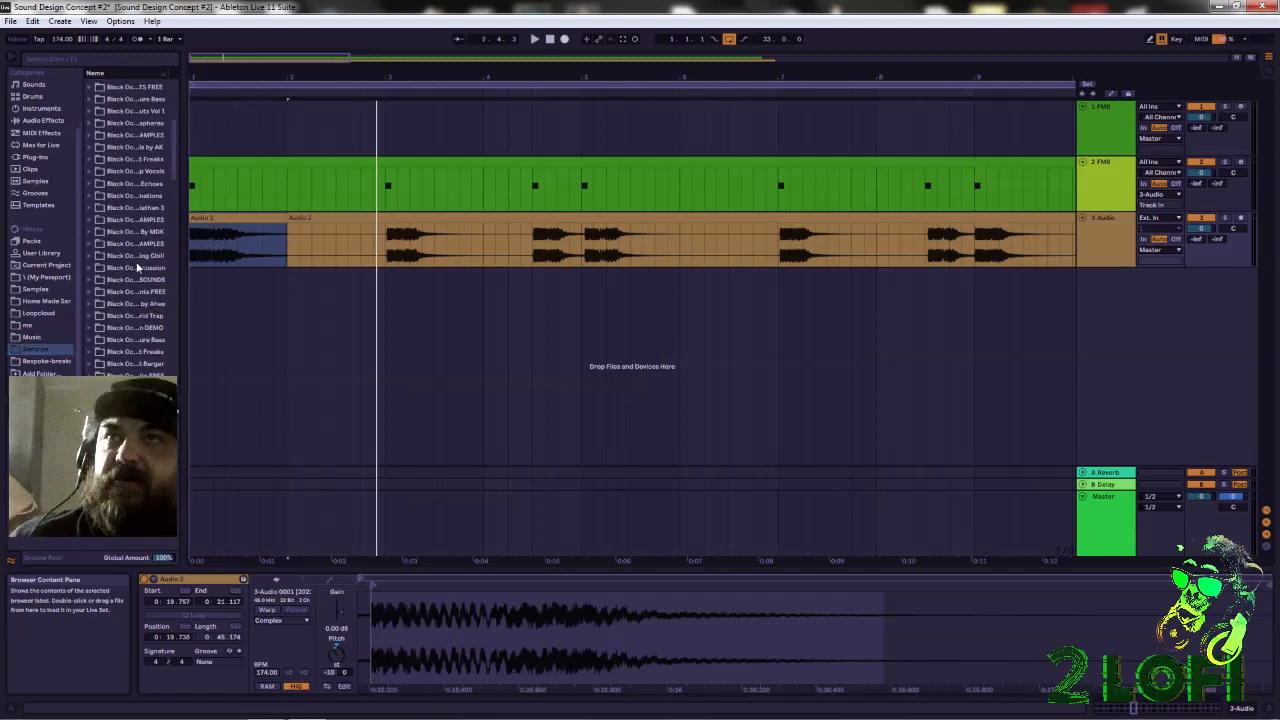
scroll(126, 281, "down", 15)
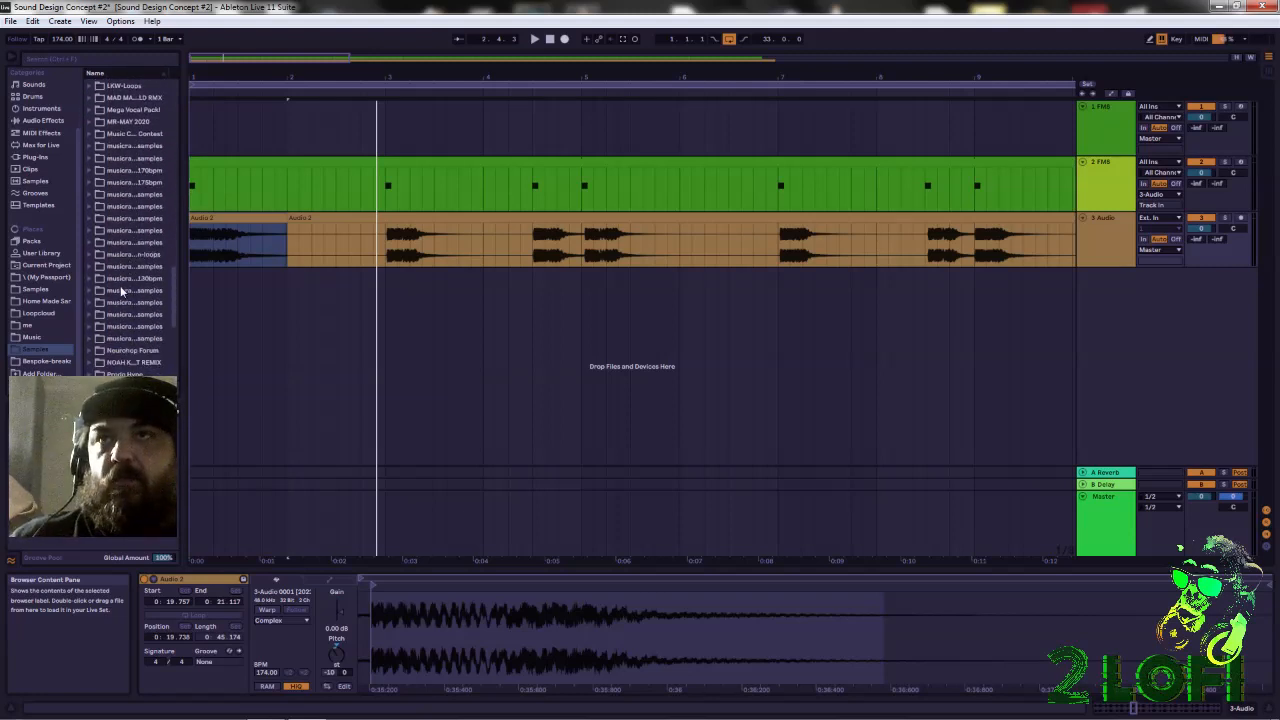
Widen the browser slightly and expand the musicradar-drumnbass-175bpm folder and its subfolder to show Bass, Beats and Drum Kits
left_click_drag(182, 307, 233, 316)
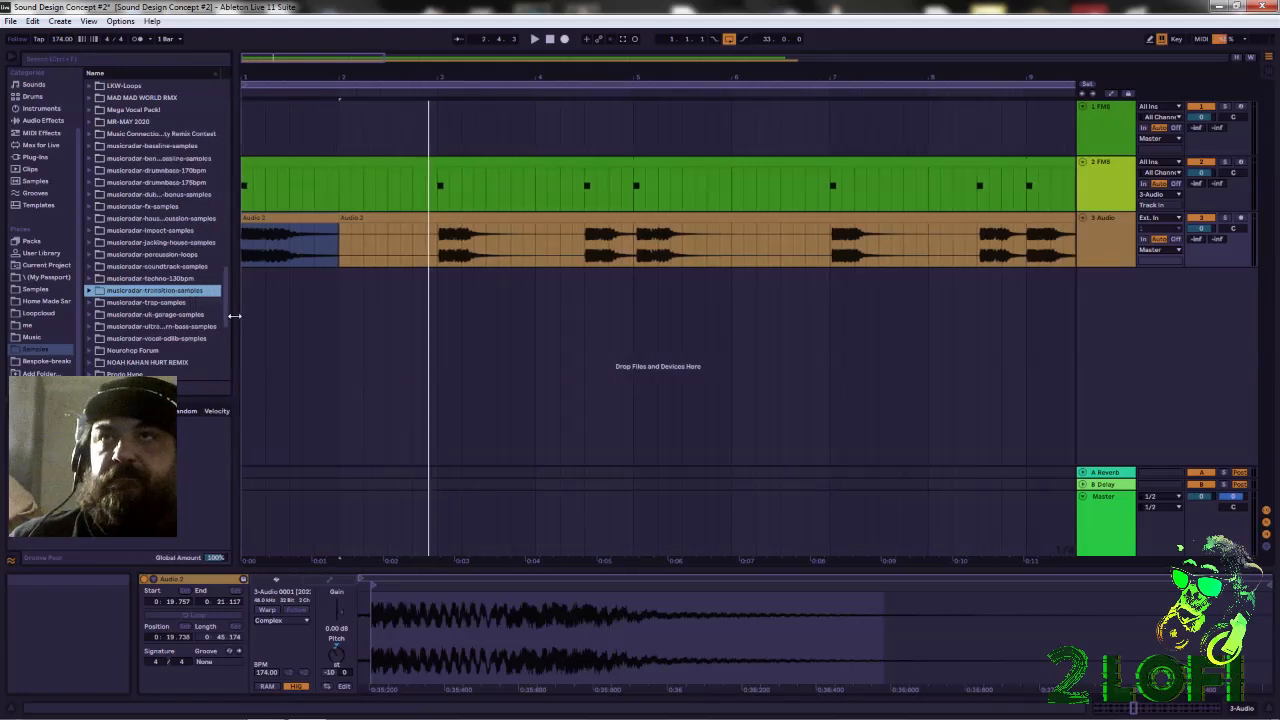
left_click_drag(233, 316, 201, 305)
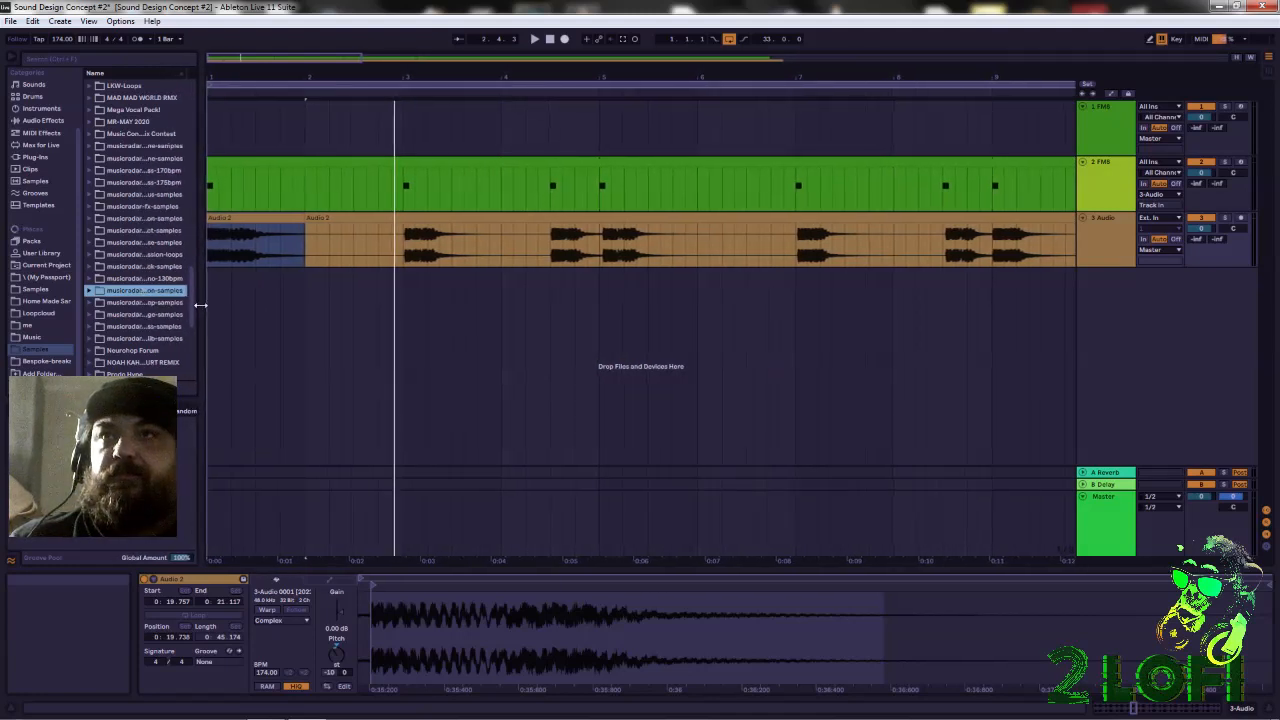
left_click(100, 195)
left_click(99, 195)
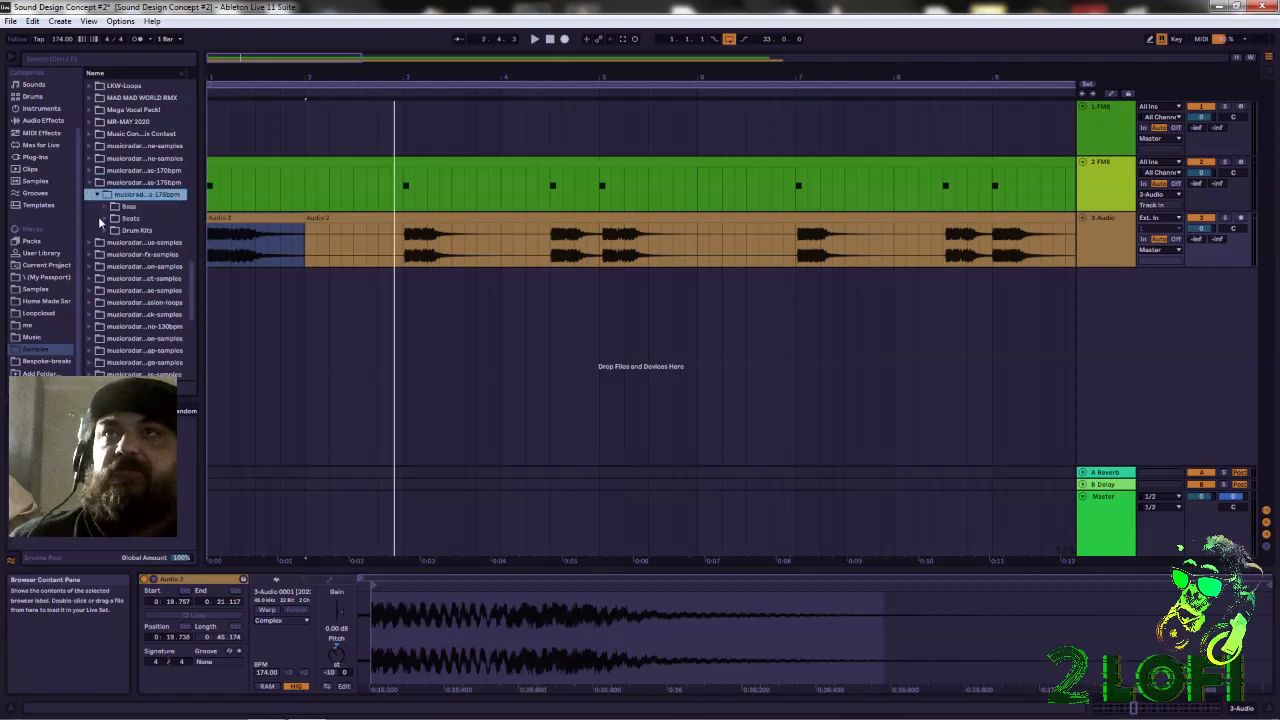
Find the first sample in the Beats > Breakbeats folder, DnBk2BreakbeatA175-01, and place it at bar 1 on a new audio track
left_click(104, 219)
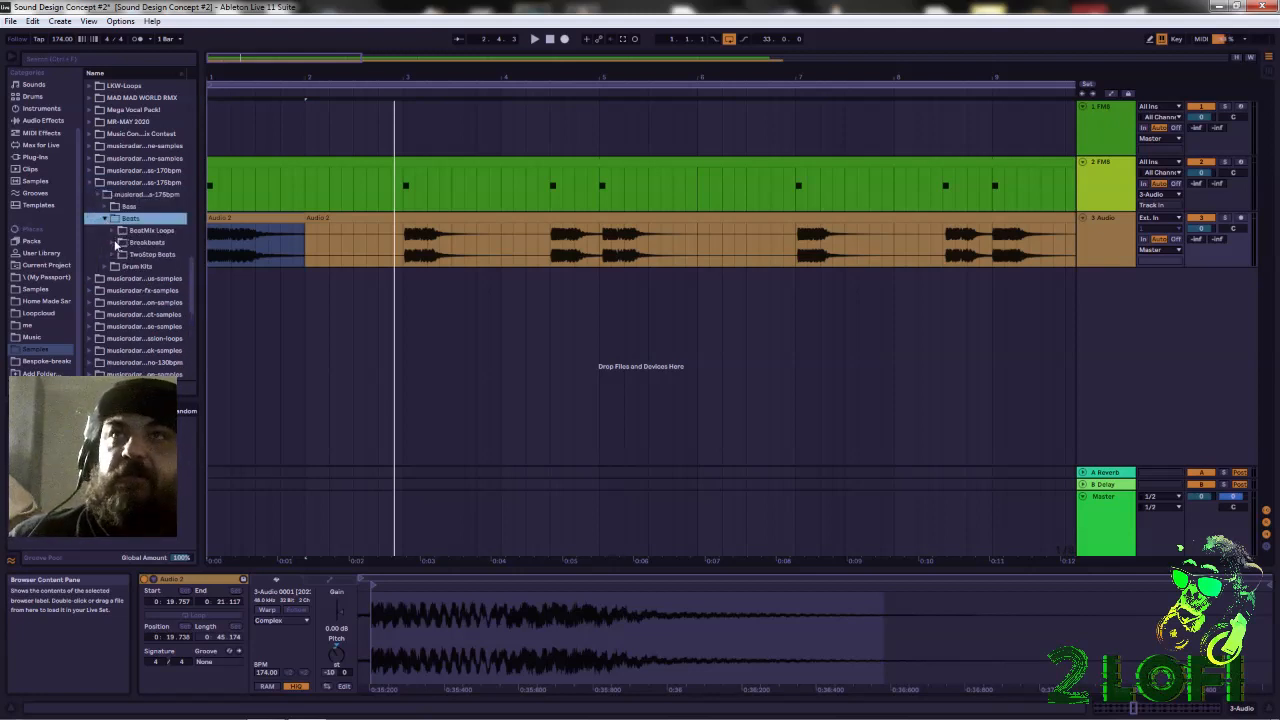
left_click(117, 243)
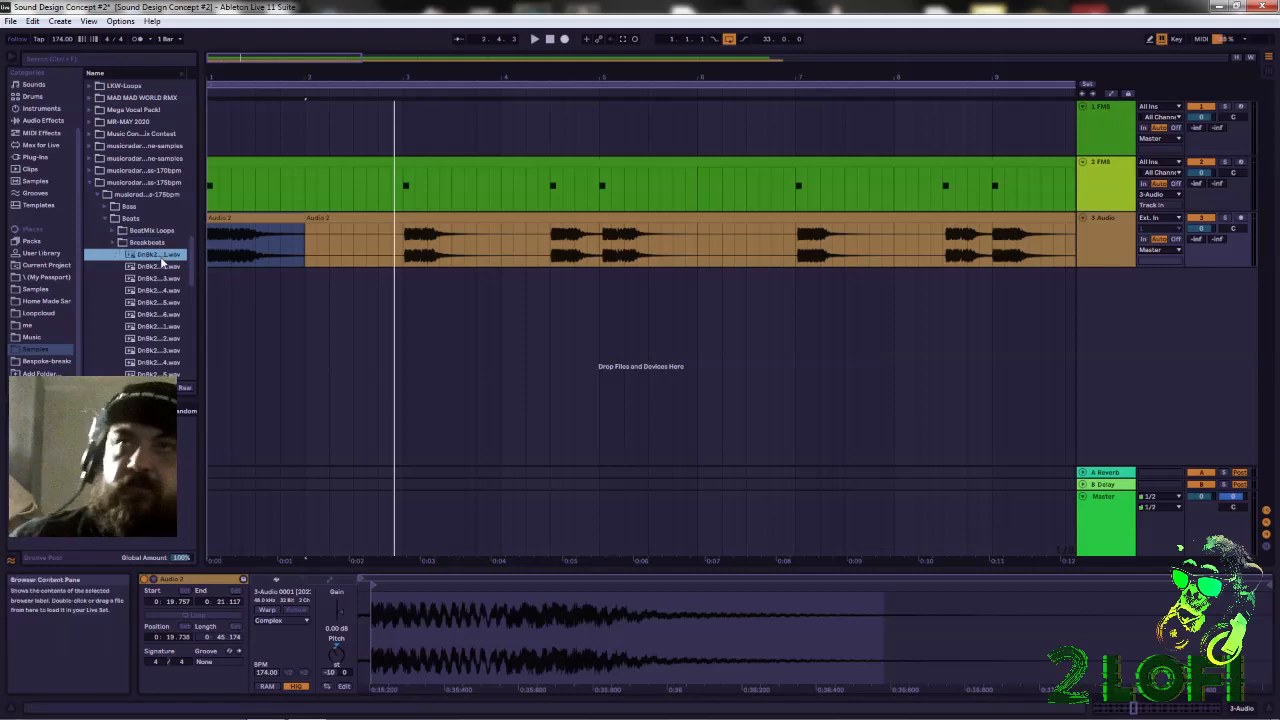
left_click_drag(162, 262, 221, 384)
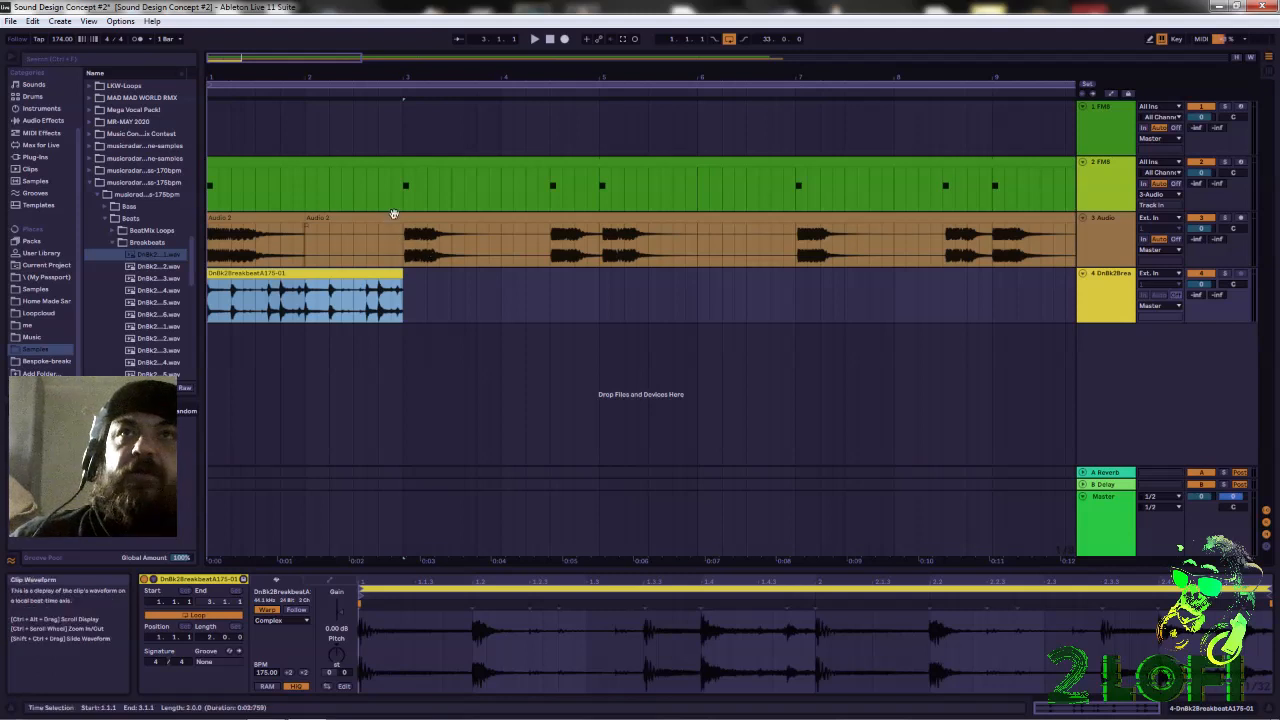
Shorten the first-bar audio slice so its sample end sits at about 0:20.237
left_click(278, 214)
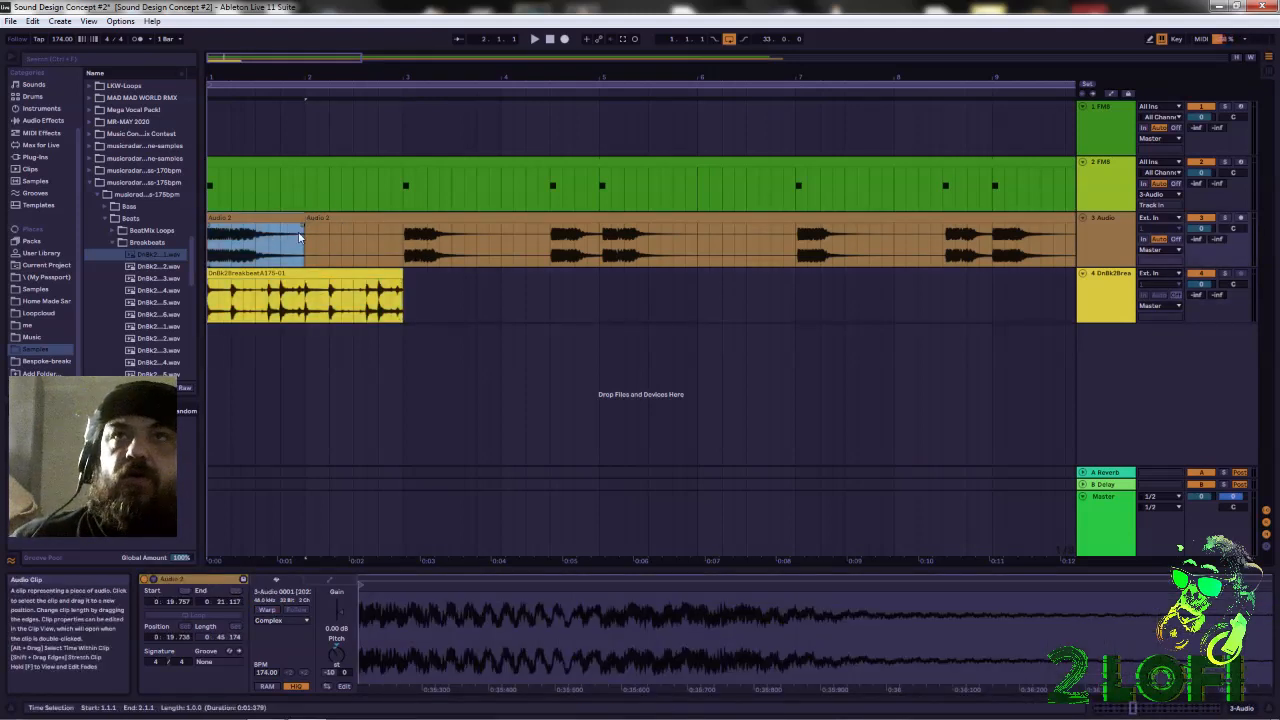
left_click_drag(298, 215, 280, 216)
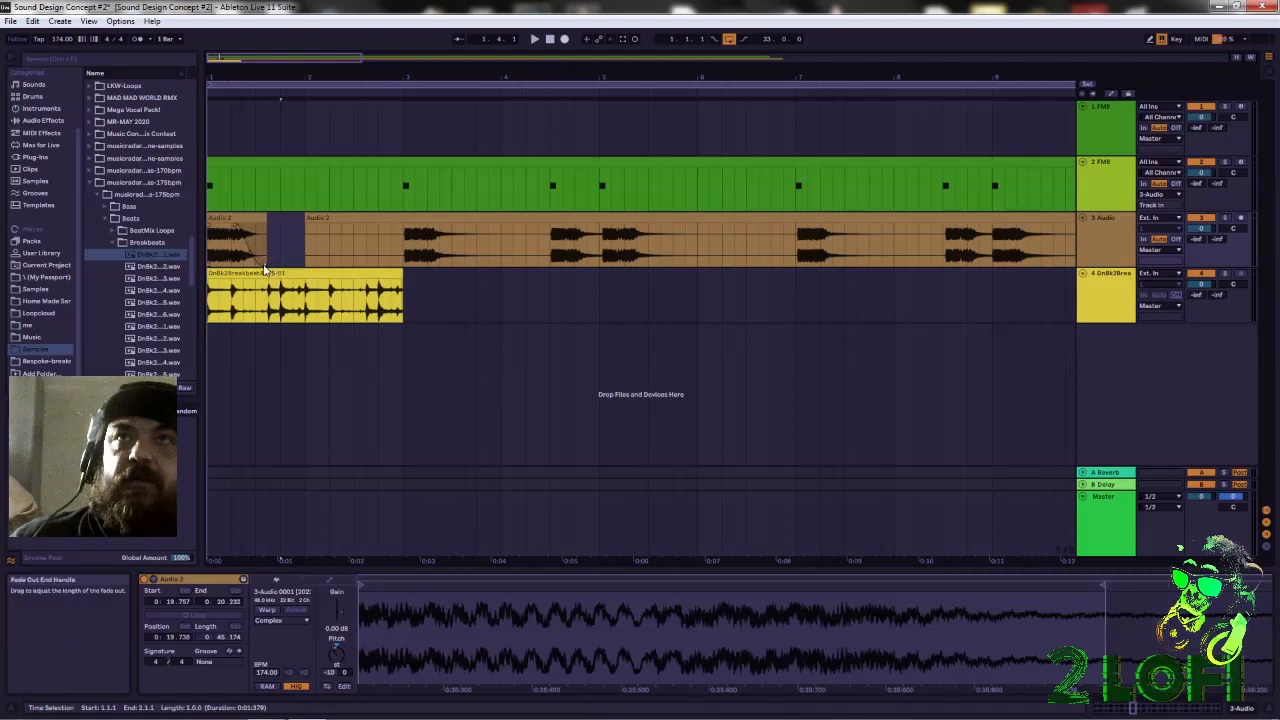
left_click_drag(263, 270, 255, 268)
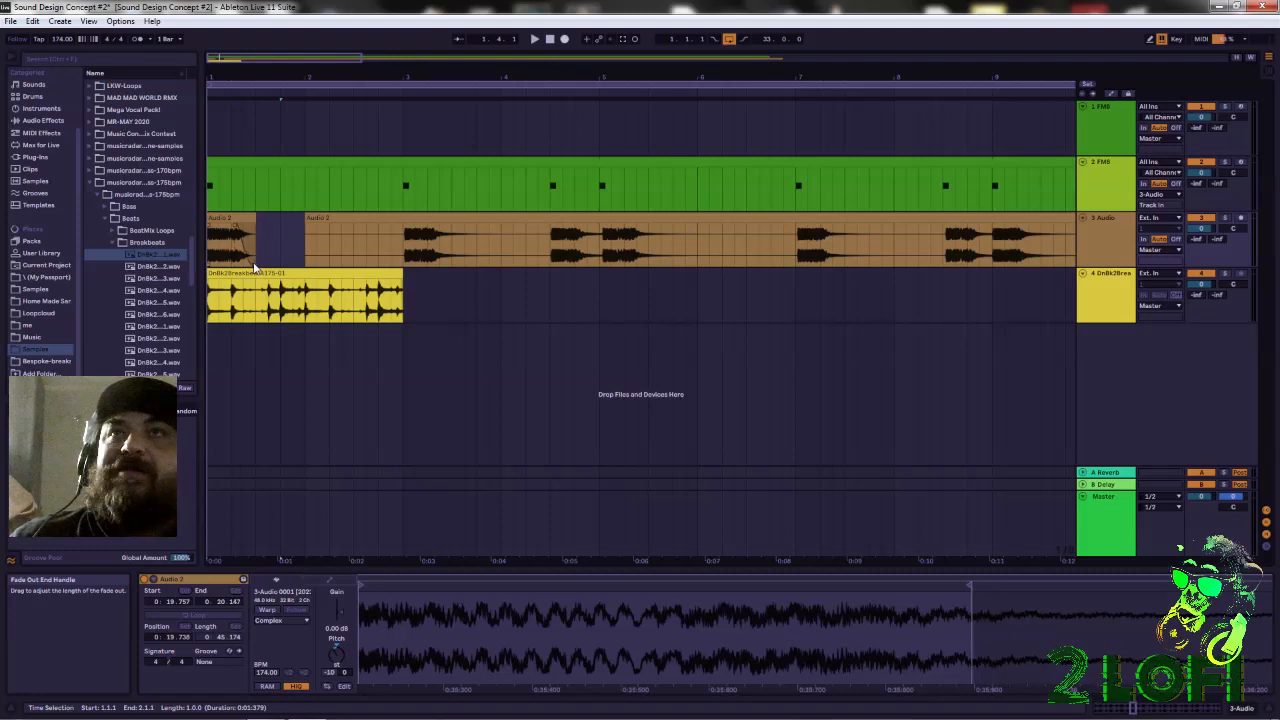
left_click_drag(255, 268, 272, 270)
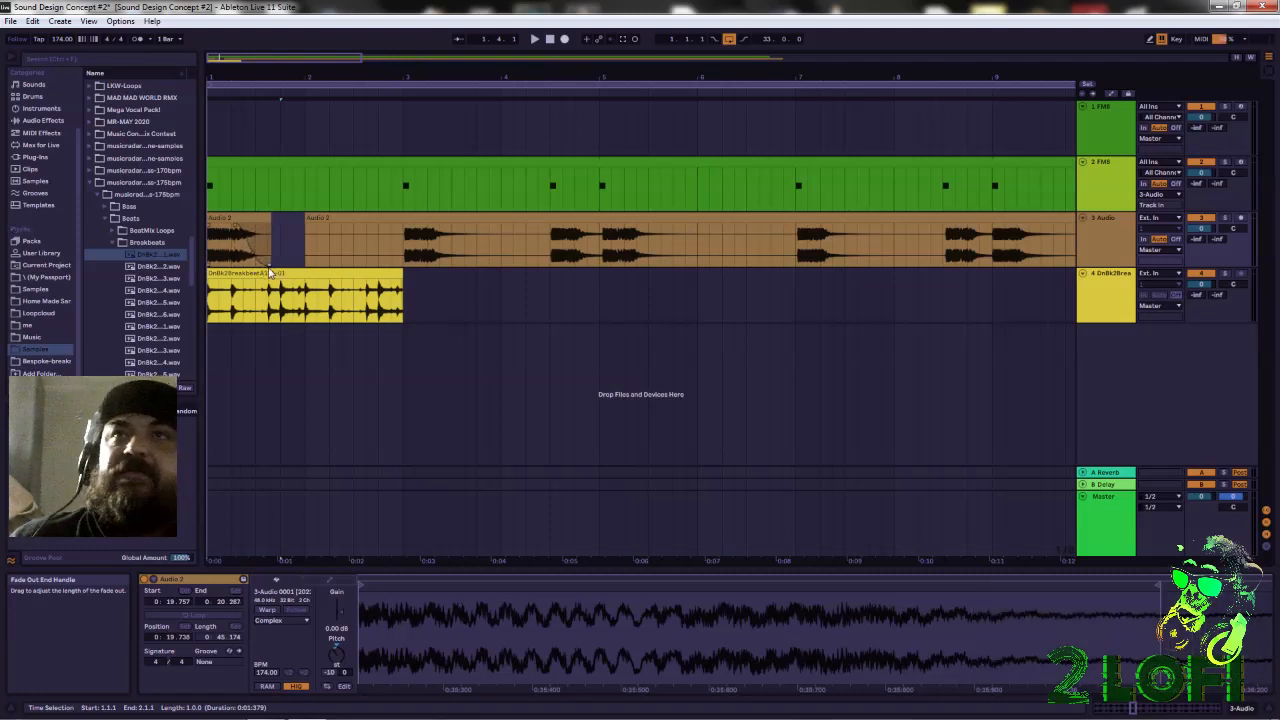
Deactivate the leftover Audio 2 clip and park it at bar 34, and extend the looped breakbeat clip to bar 33
left_click(343, 218)
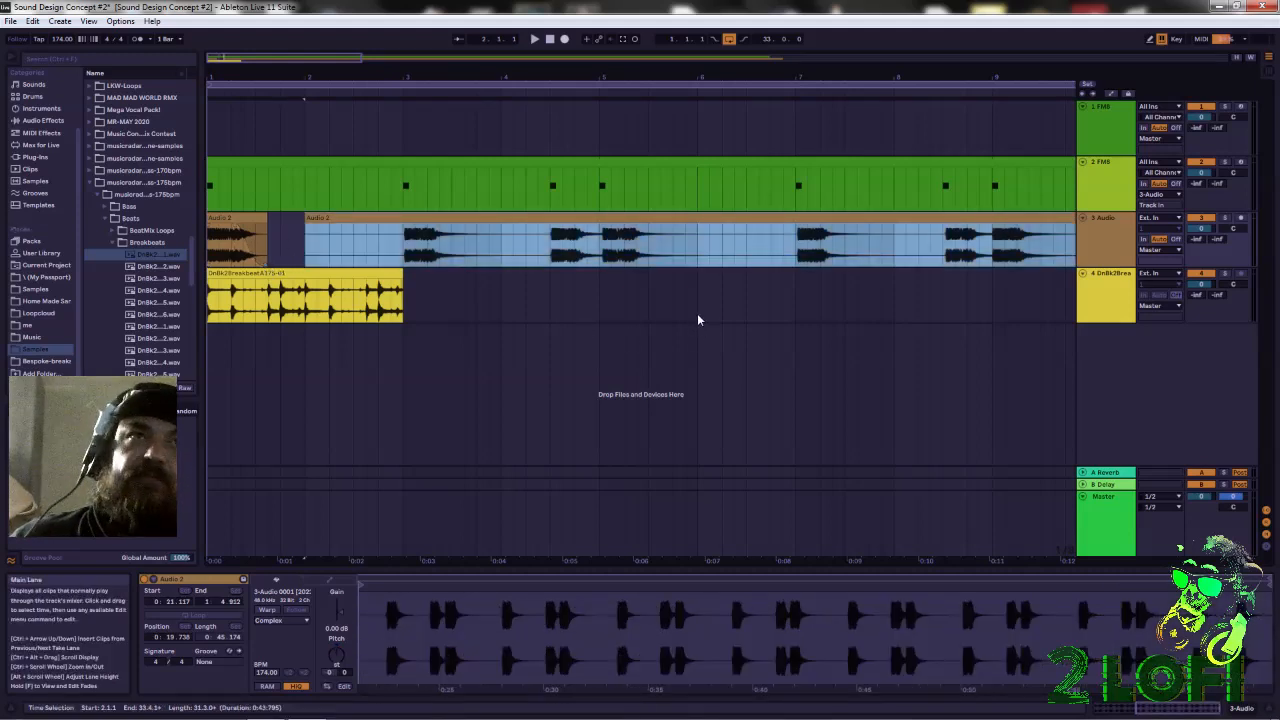
key("Delete")
left_click_drag(366, 70, 366, 25)
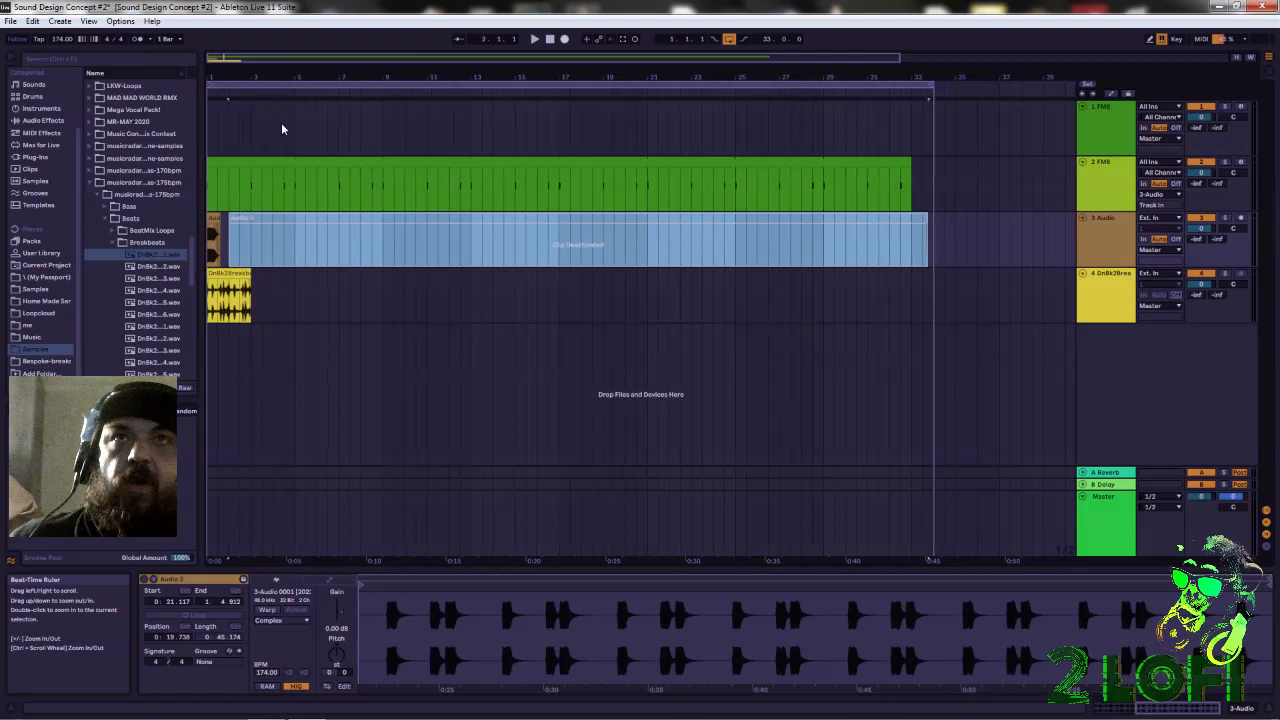
left_click_drag(257, 217, 942, 214)
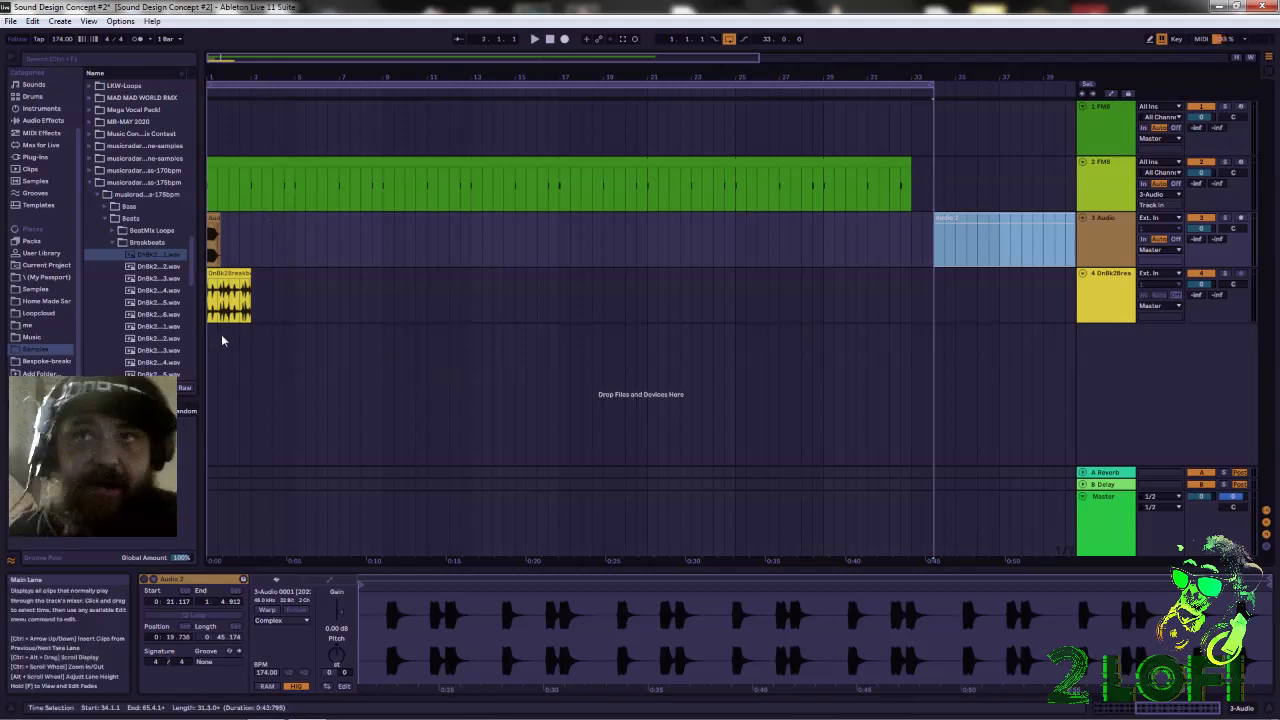
left_click_drag(251, 285, 940, 297)
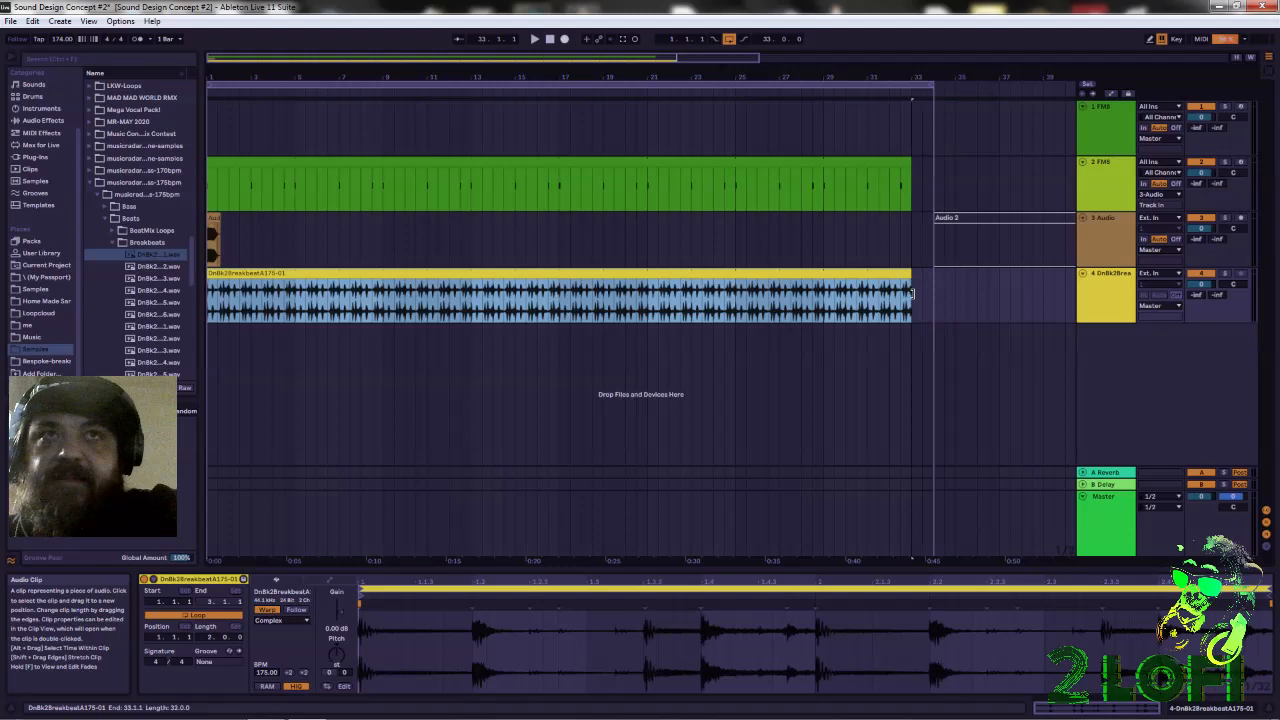
Warp the first-bar slice, keeping its current timing, and set its warp mode to Re-Pitch
left_click(213, 218)
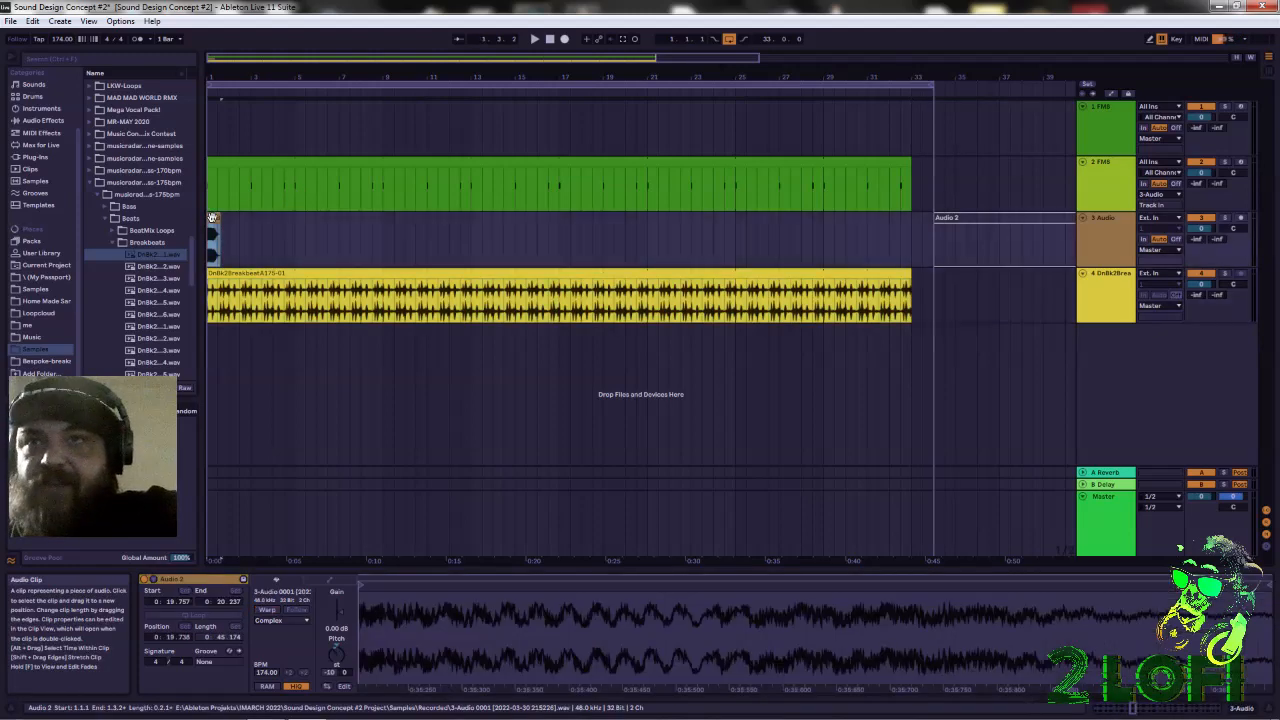
left_click(267, 610)
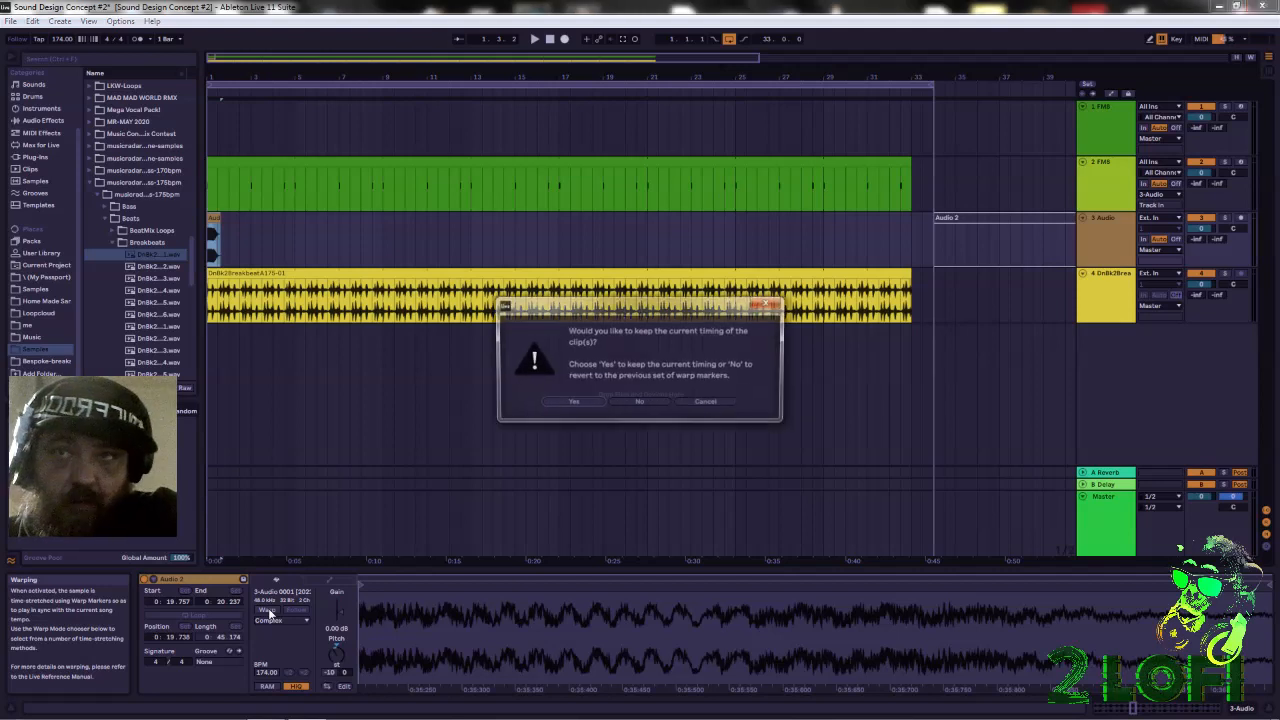
left_click(578, 404)
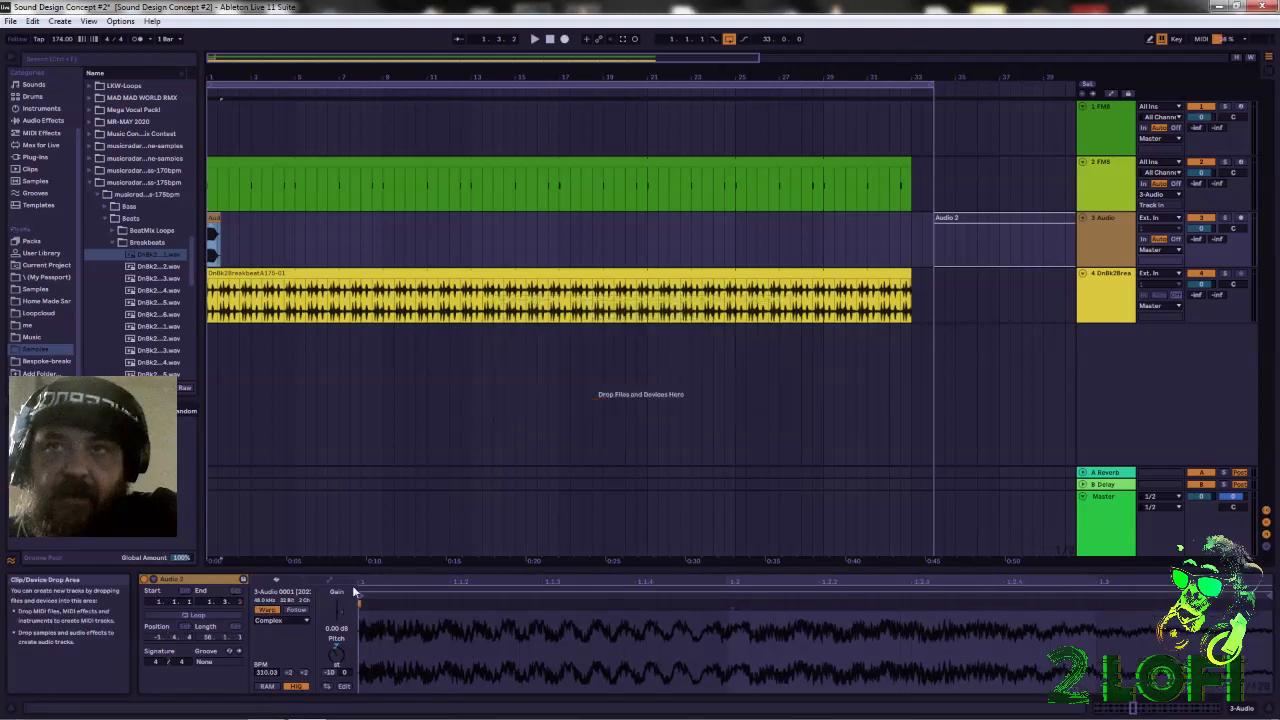
left_click(301, 621)
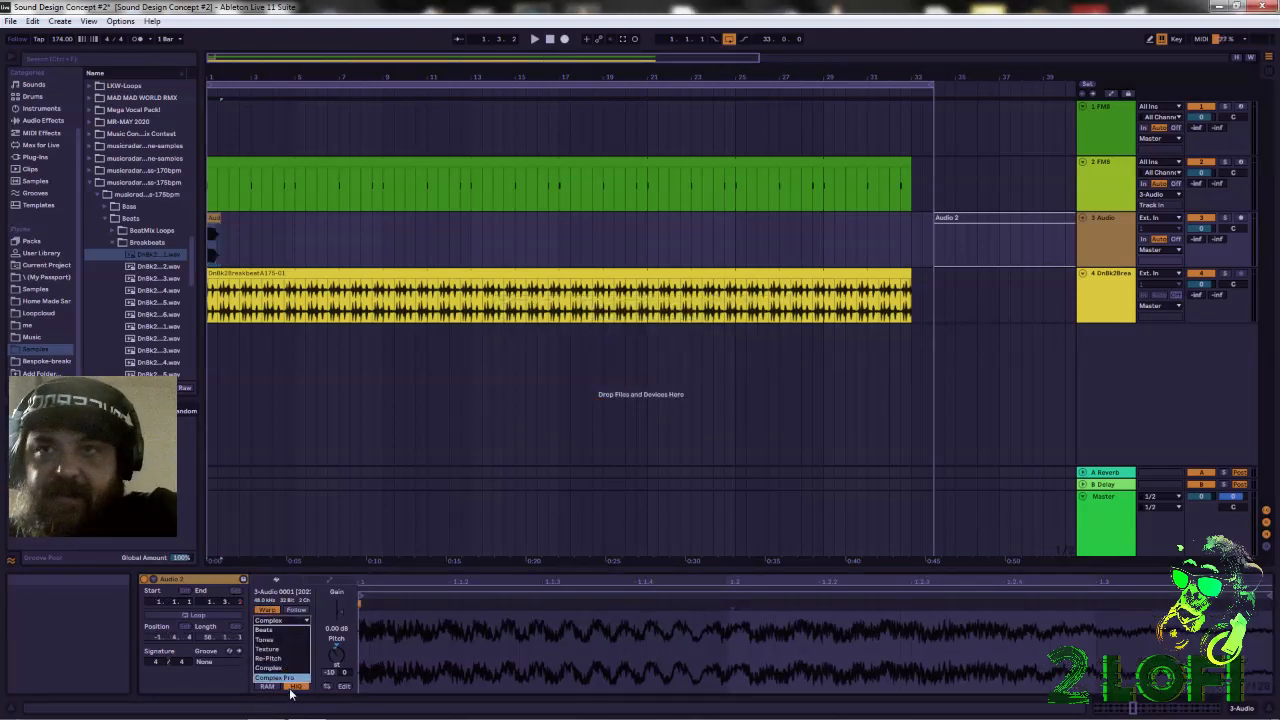
left_click(280, 659)
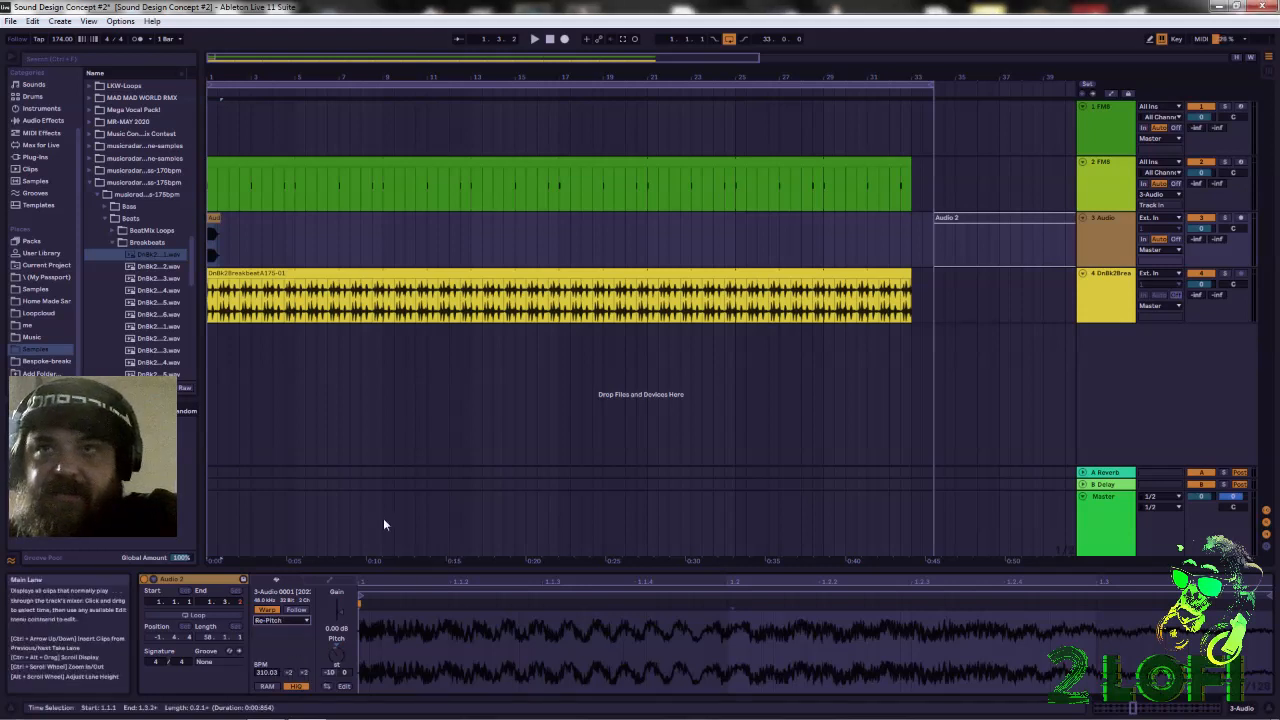
Turn on looping for the slice and extend its loop start back to the beginning of the recording
left_click(214, 617)
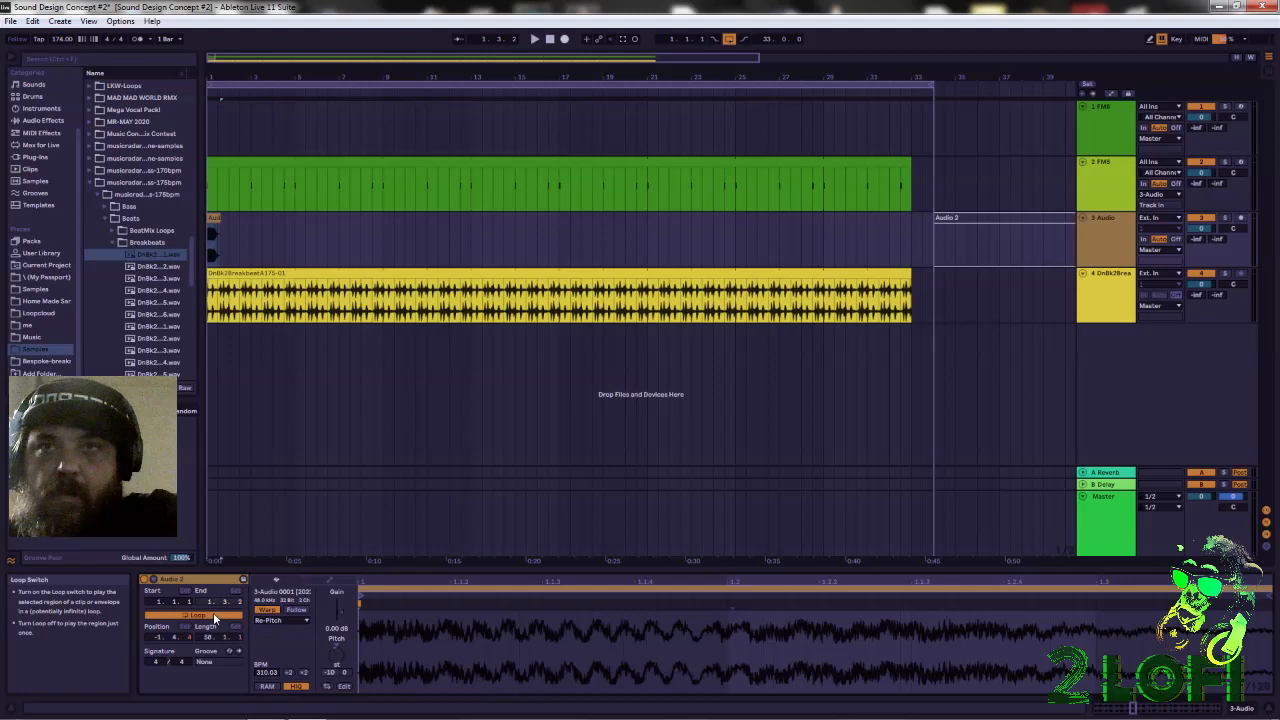
left_click_drag(477, 581, 477, 462)
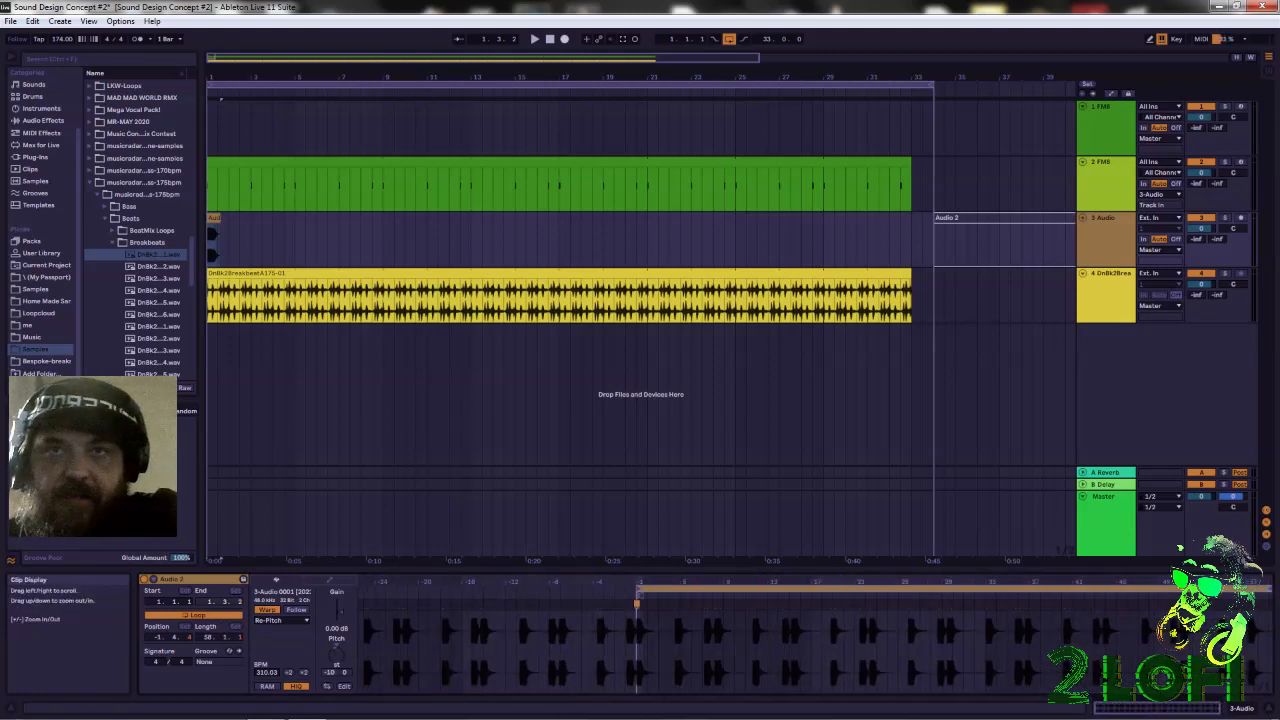
left_click_drag(640, 590, 282, 614)
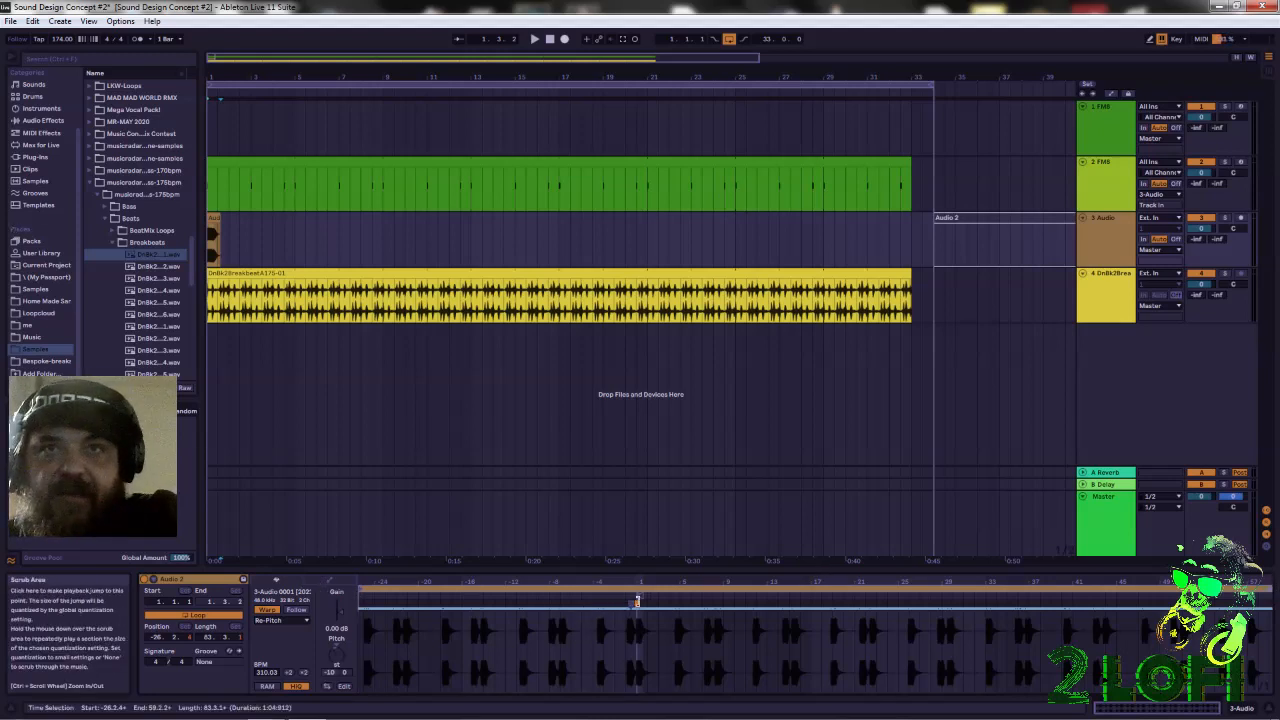
Audition several start marker positions with the breakbeat, settle on 1.2.1, and set the slice's warp mode to Complex
mouse_move(646, 582)
left_mouse_down()
mouse_move(649, 599)
mouse_move(577, 608)
mouse_move(846, 630)
mouse_move(897, 656)
left_mouse_up()
key("space")
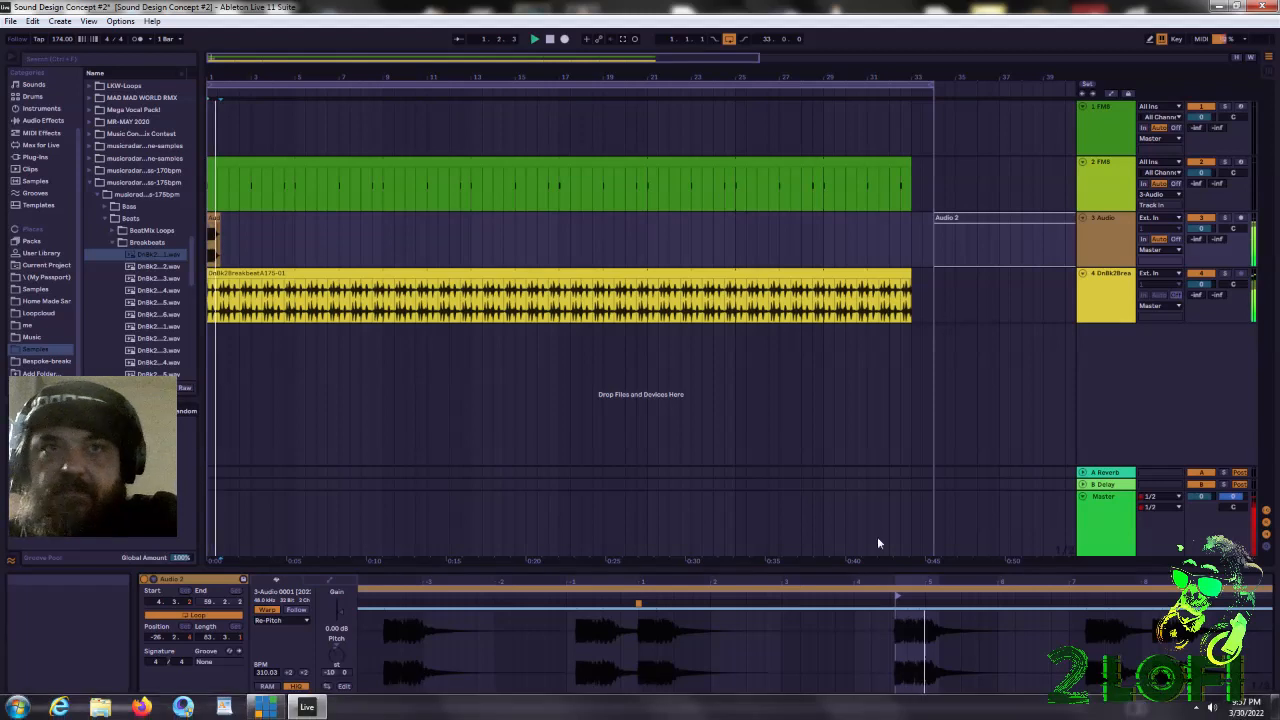
left_click_drag(897, 599, 1090, 640)
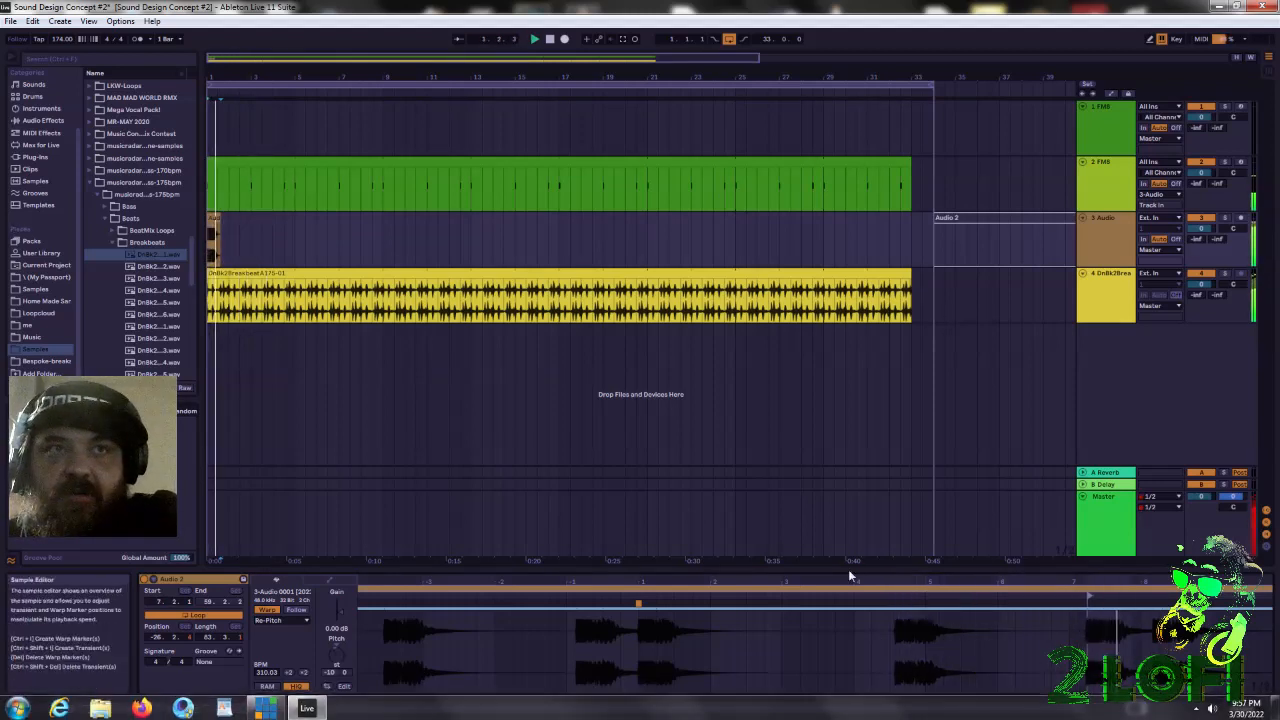
mouse_move(1087, 597)
left_mouse_down()
mouse_move(378, 627)
mouse_move(405, 636)
left_mouse_up()
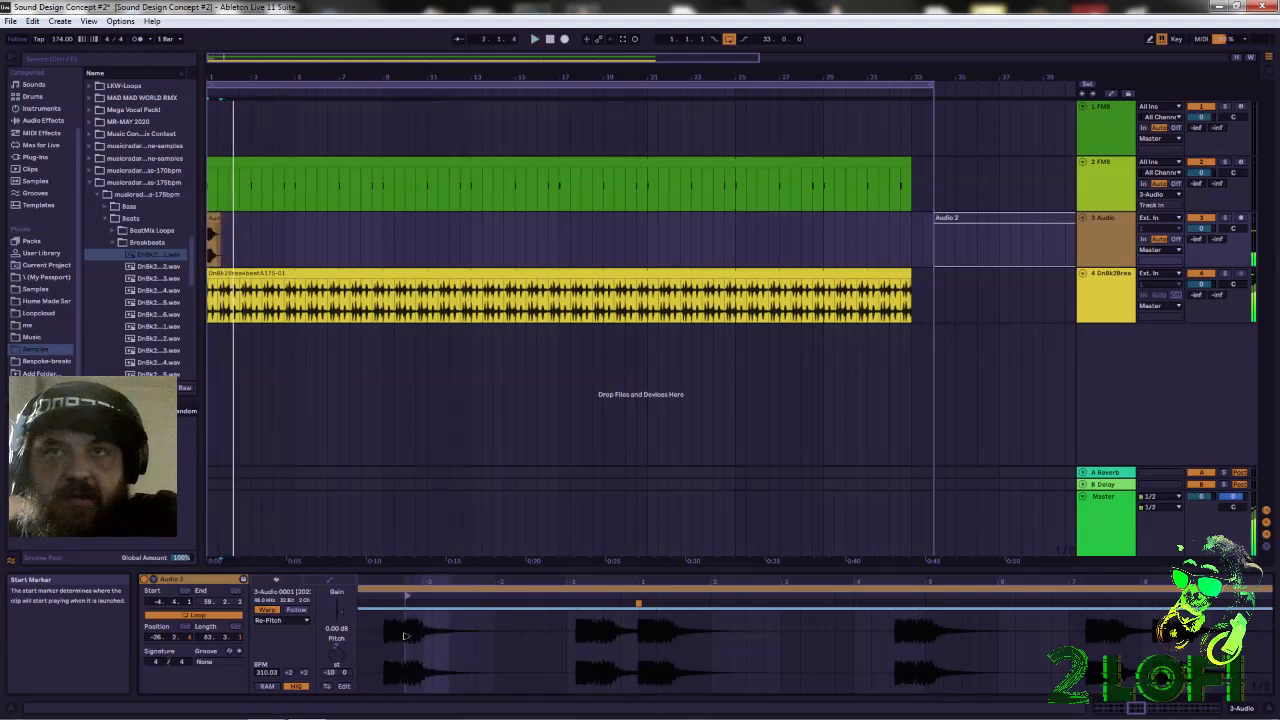
left_click_drag(405, 636, 655, 660)
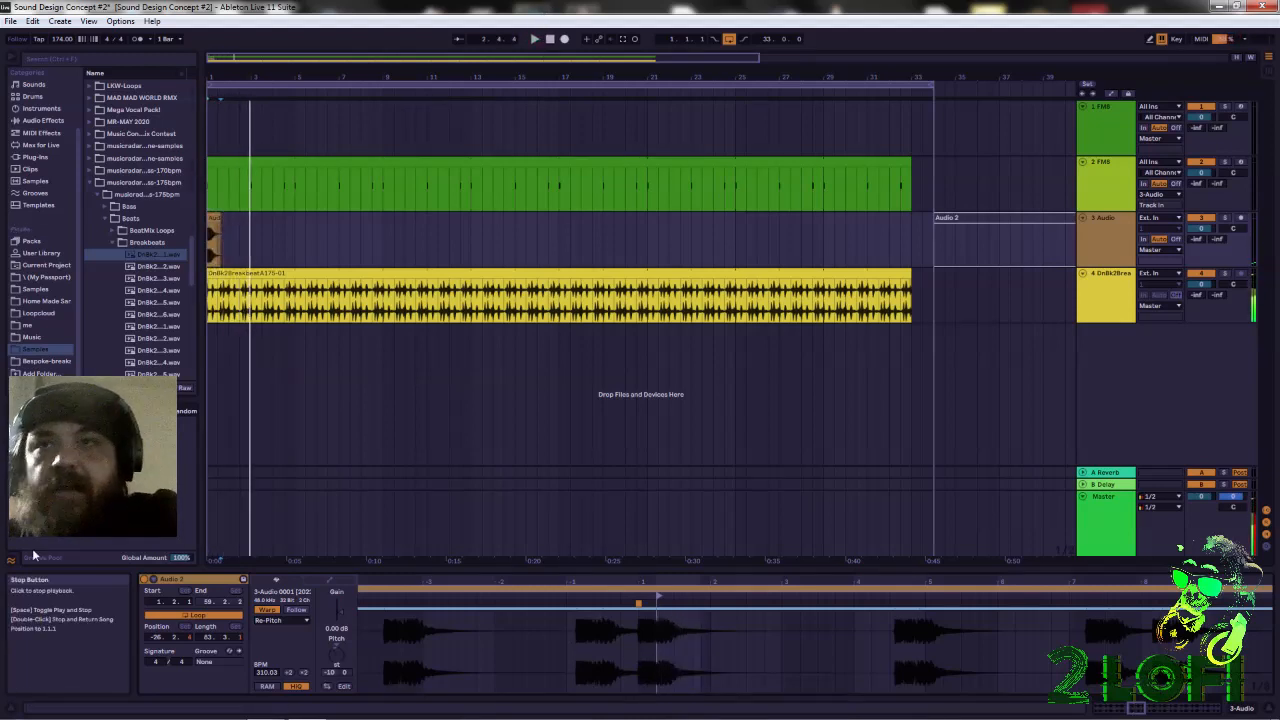
left_click(280, 620)
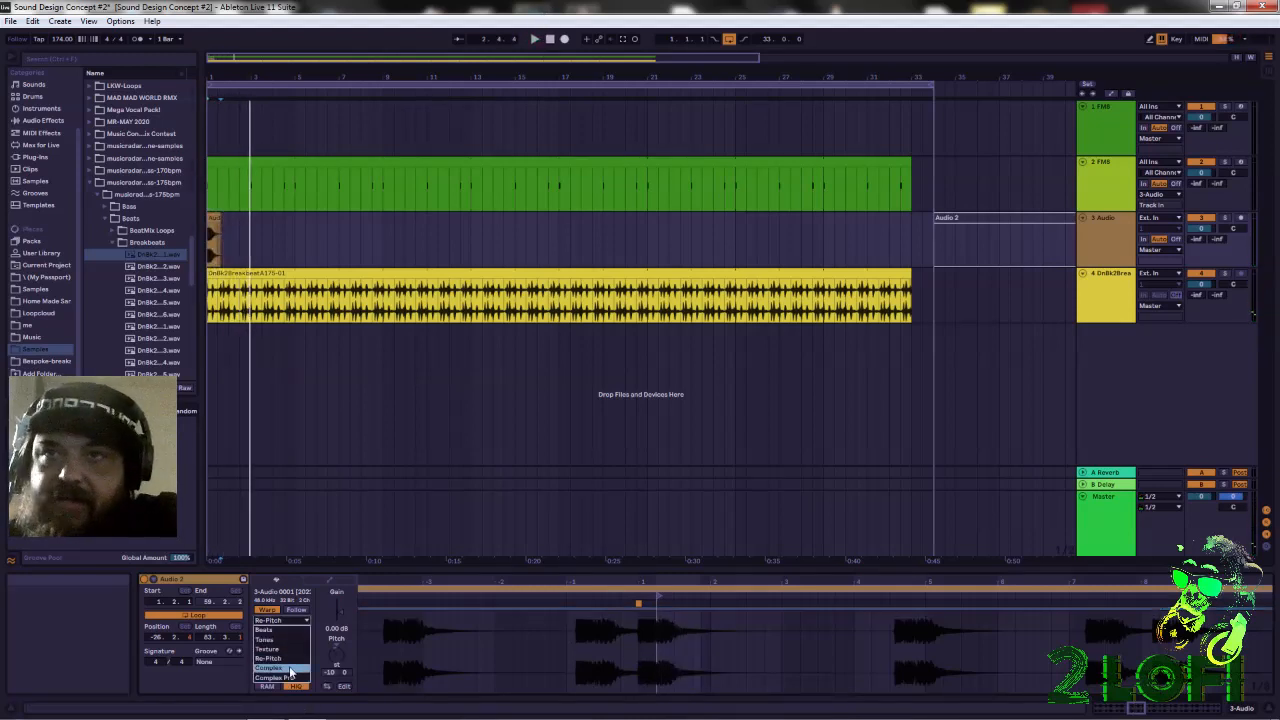
left_click(281, 667)
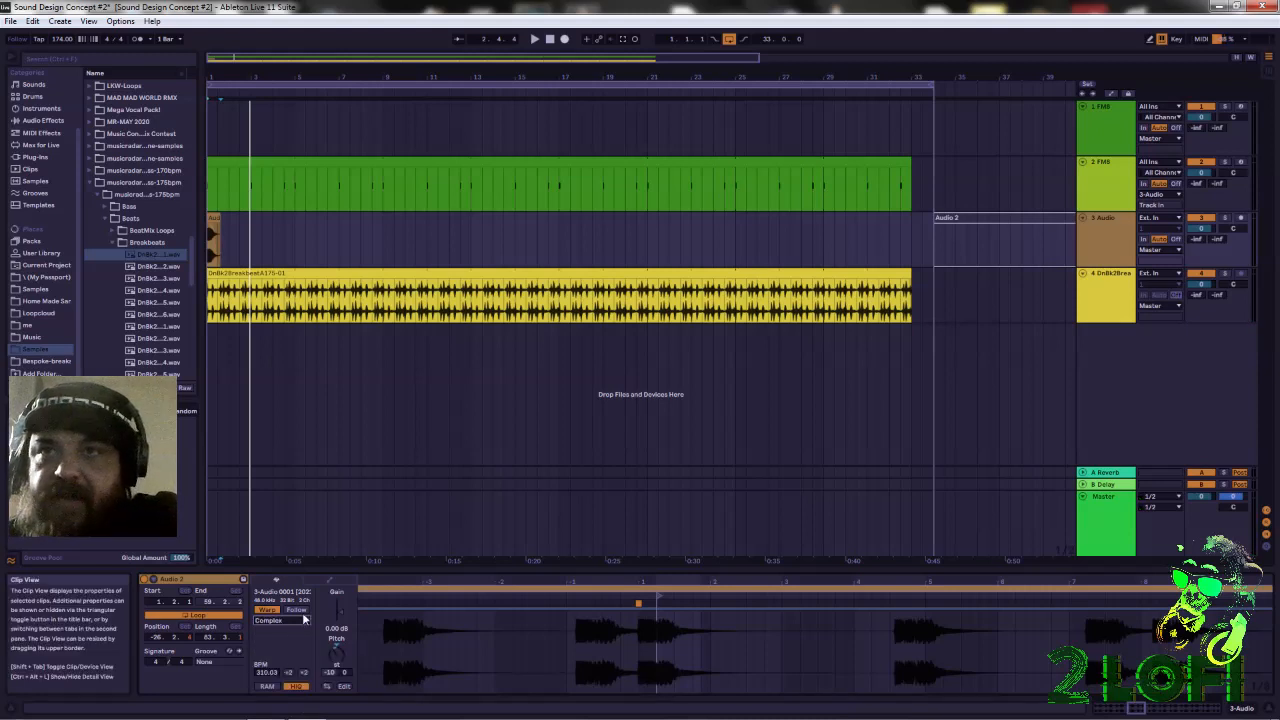
Draw a downward bend in the slice's transposition envelope just after the start marker and audition it with the breakbeat
left_click(332, 579)
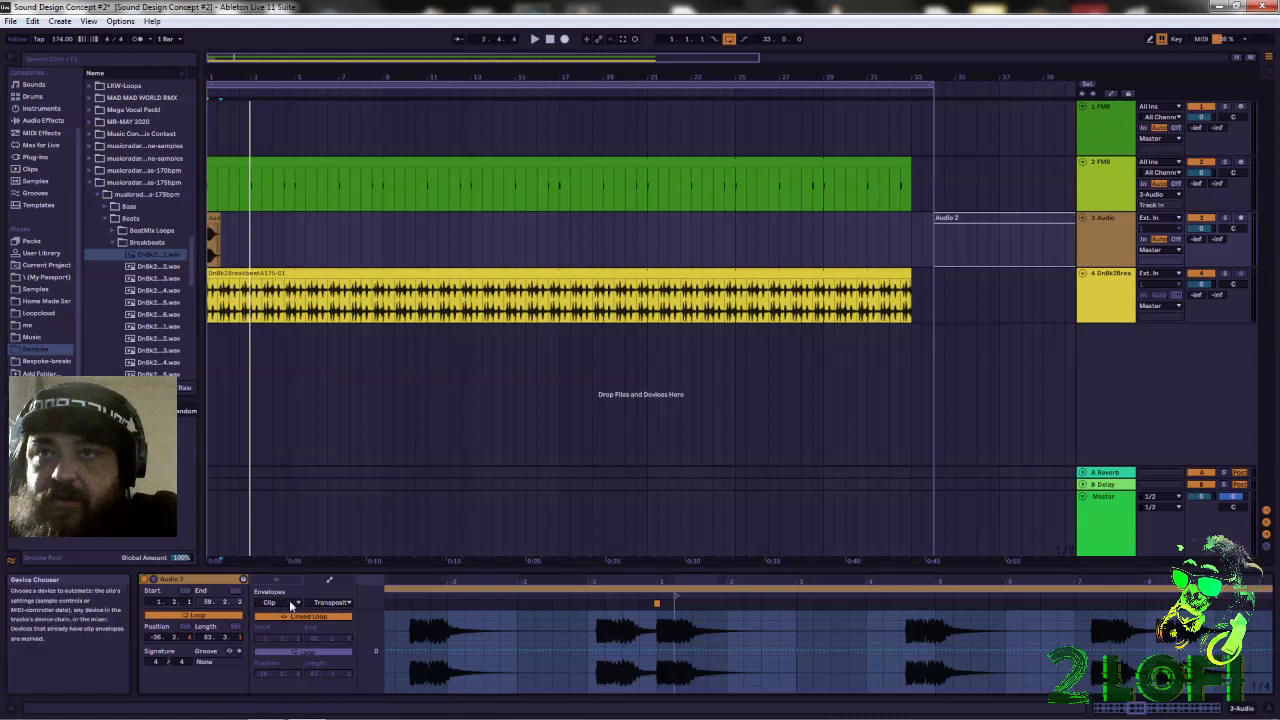
left_click(673, 649)
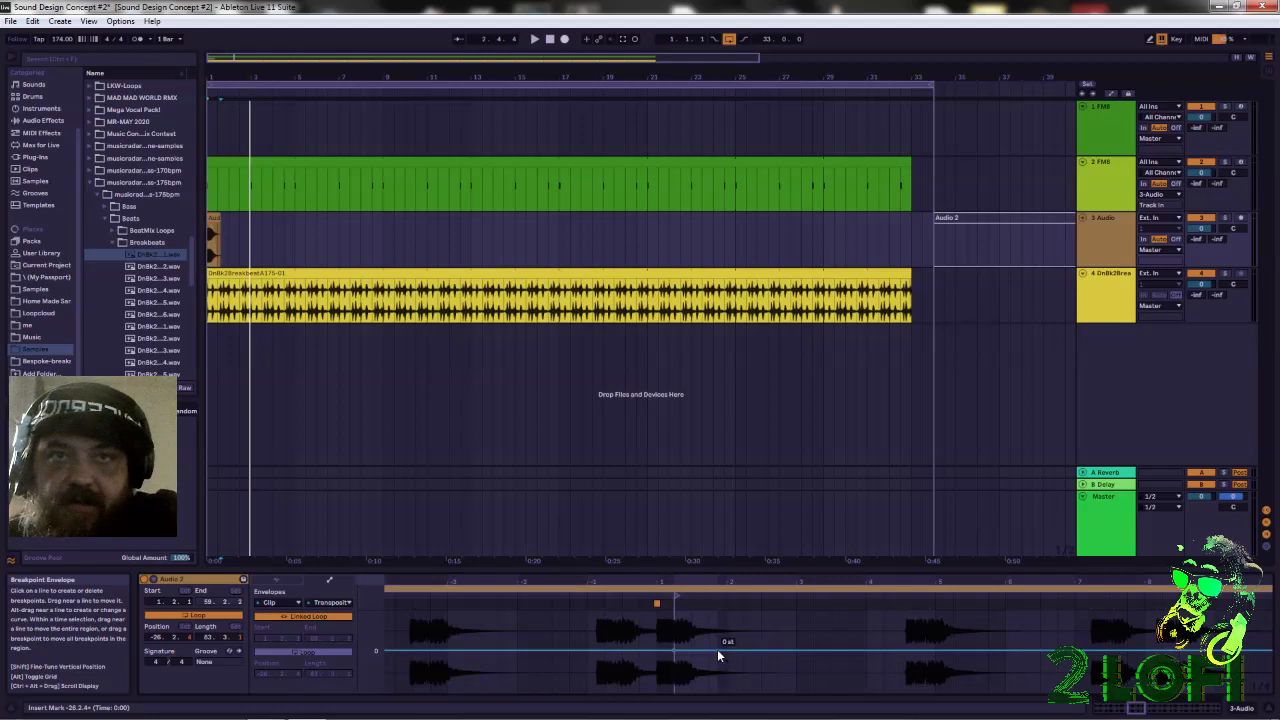
mouse_move(717, 649)
left_mouse_down()
mouse_move(719, 678)
mouse_move(717, 666)
left_mouse_up()
key("space")
key("space")
key("space")
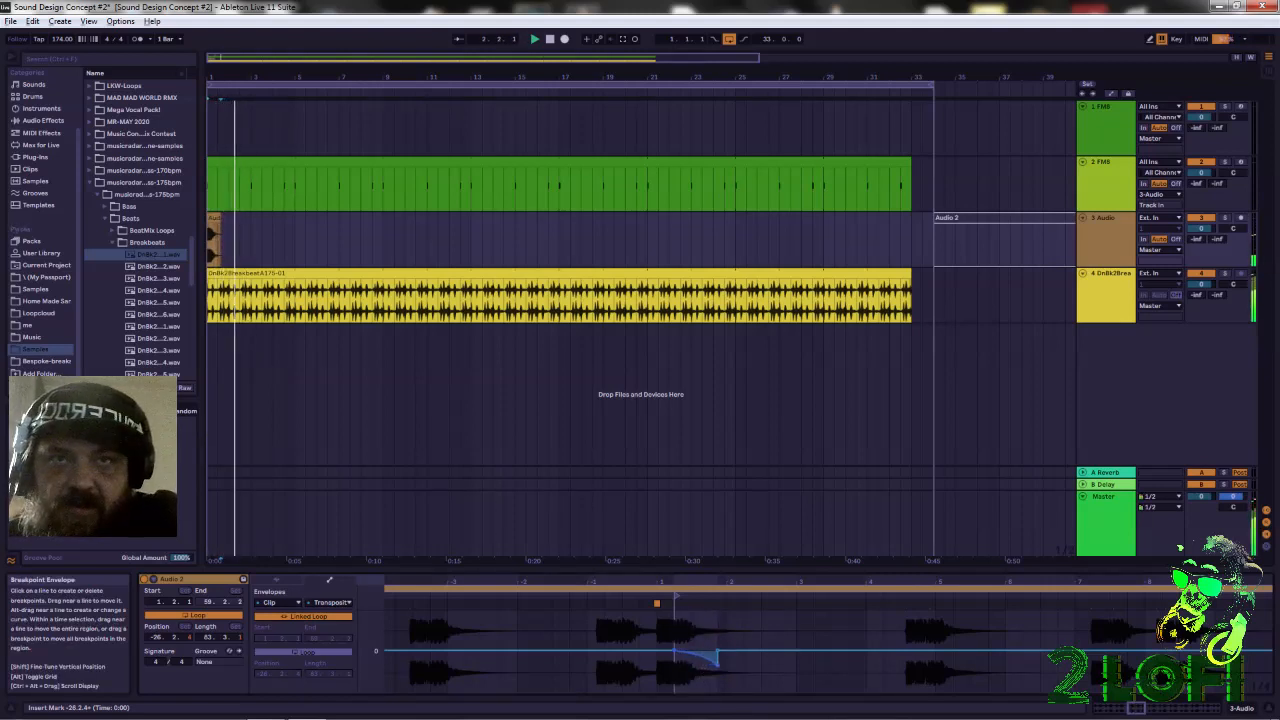
key("space")
key("space")
key("space")
key("space")
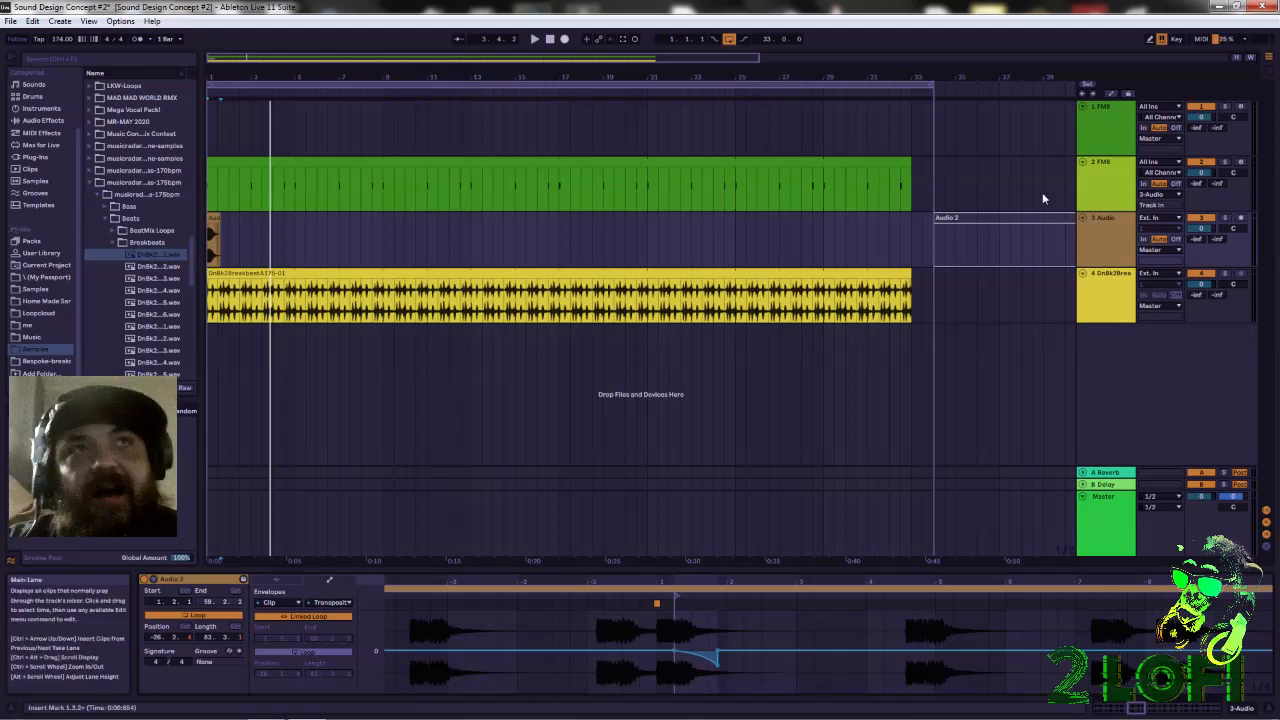
Examine the device chain on the 2 FM8 track
left_click(1093, 183)
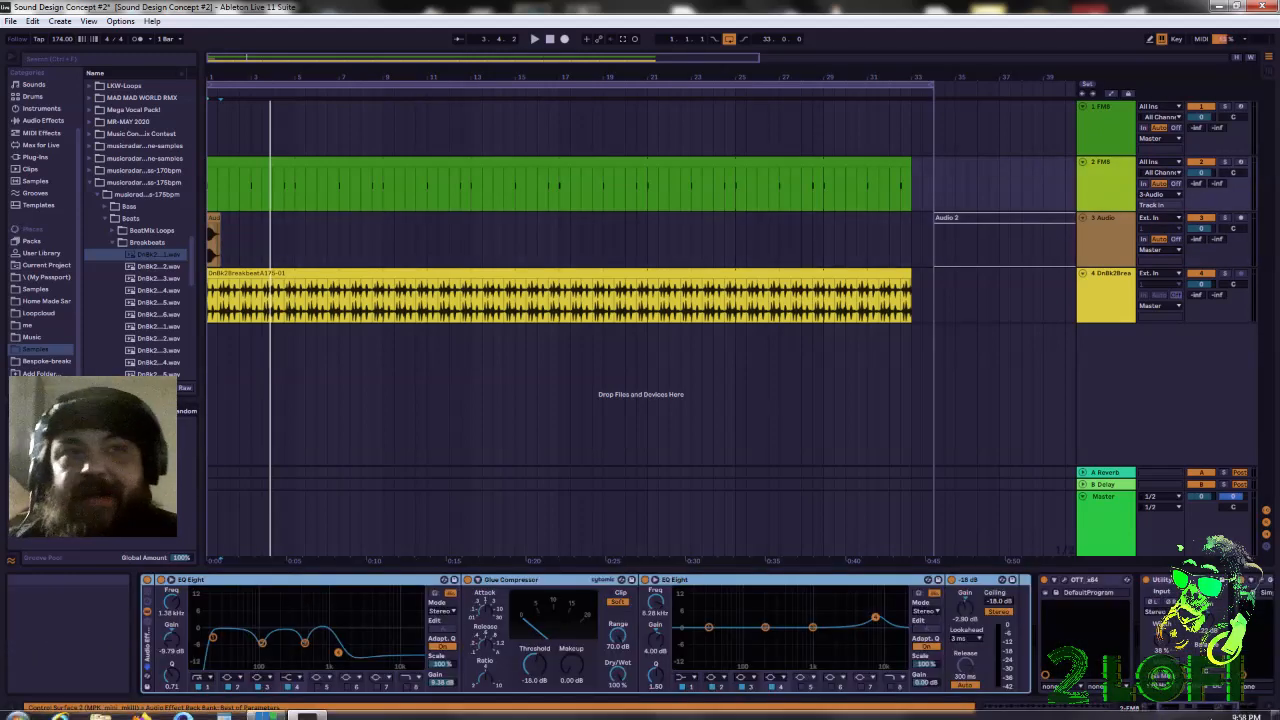
left_click_drag(1201, 711, 1160, 705)
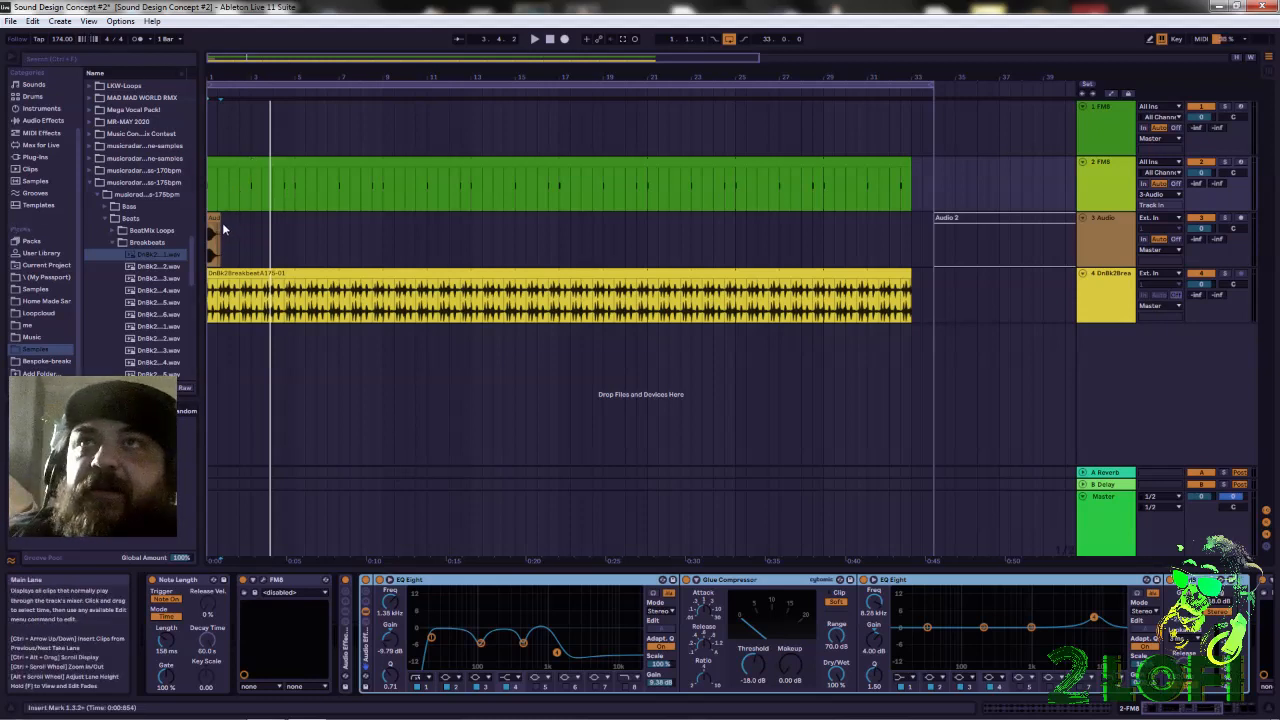
Copy the audio slice to bars 3, 5 and 7, and shorten the arrangement loop to eight bars
left_click_drag(220, 222, 346, 237)
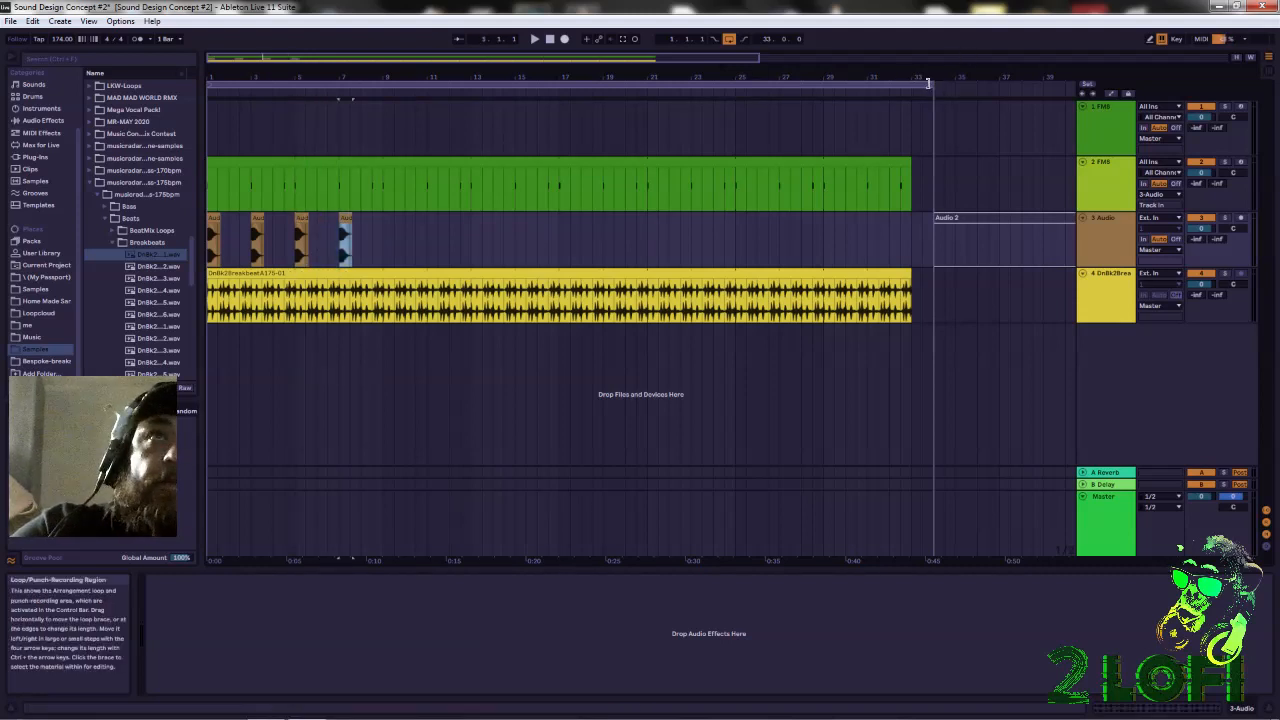
left_click_drag(929, 84, 878, 84)
left_click_drag(691, 116, 384, 153)
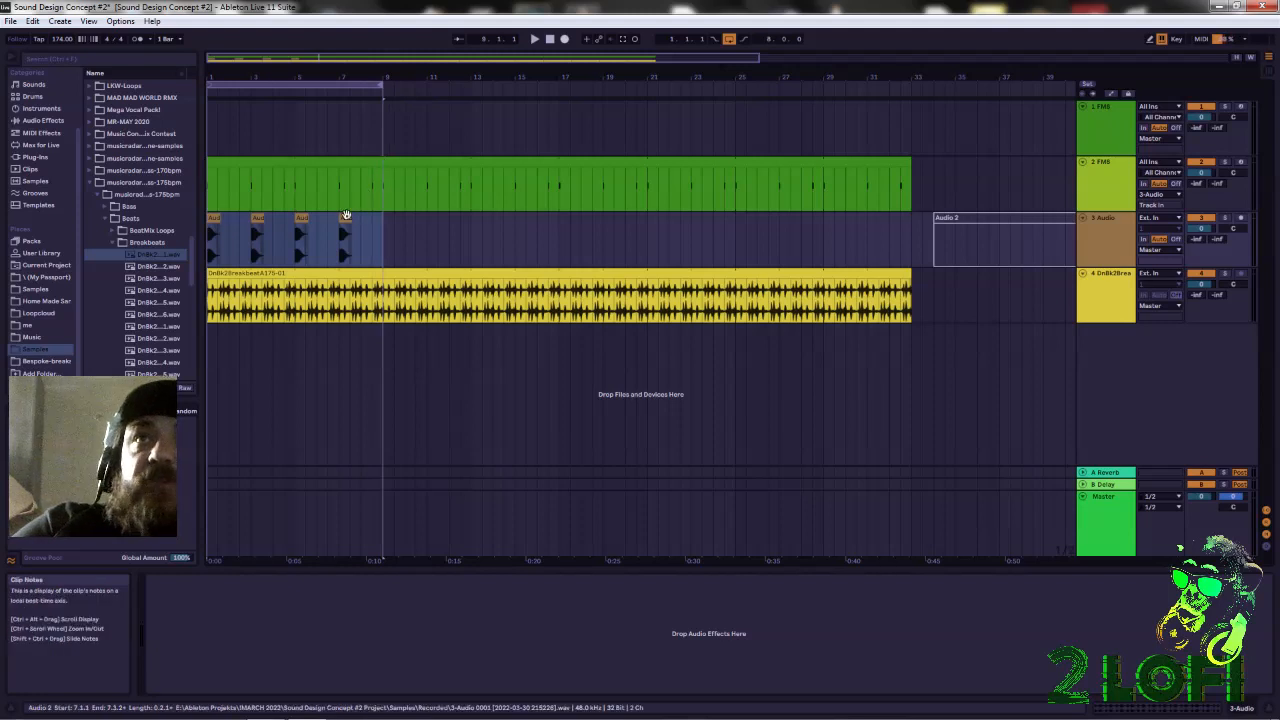
Open the slice copy at bar 7 and move its start marker to 29.3.1
left_click(344, 216)
double_click(344, 216)
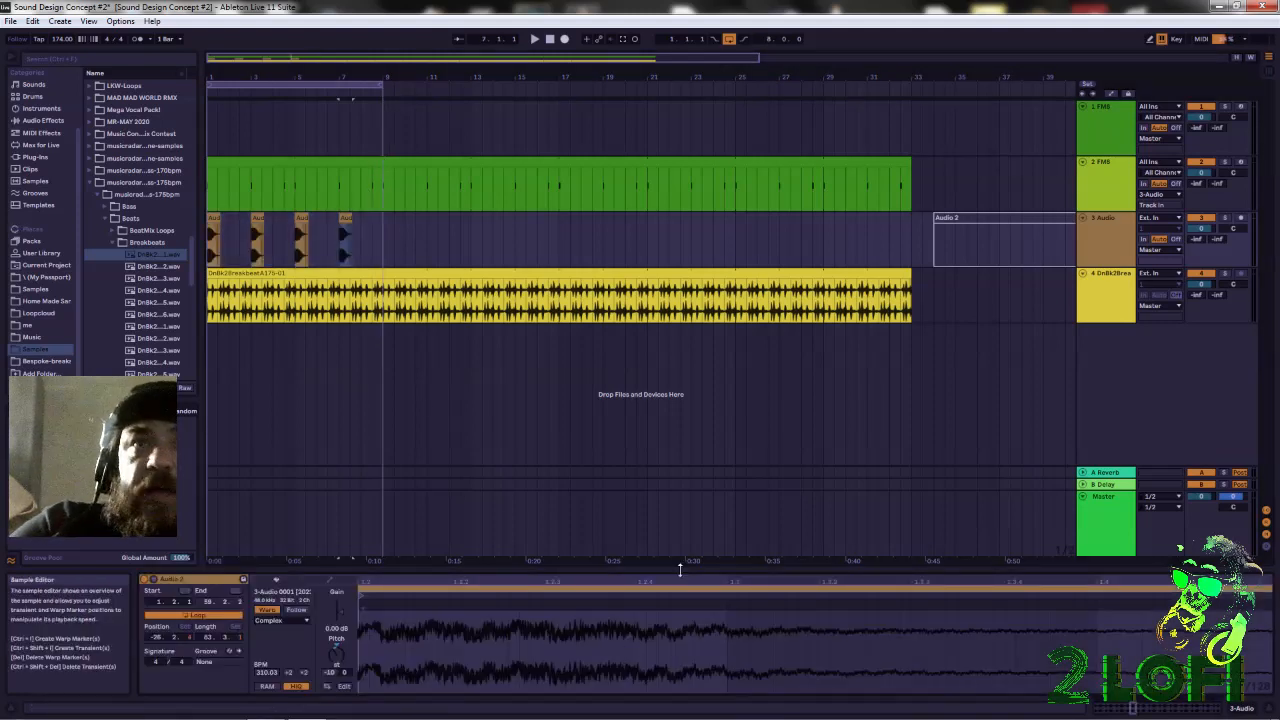
left_click_drag(640, 583, 640, 460)
mouse_move(642, 598)
left_mouse_down()
mouse_move(981, 665)
mouse_move(949, 658)
left_mouse_up()
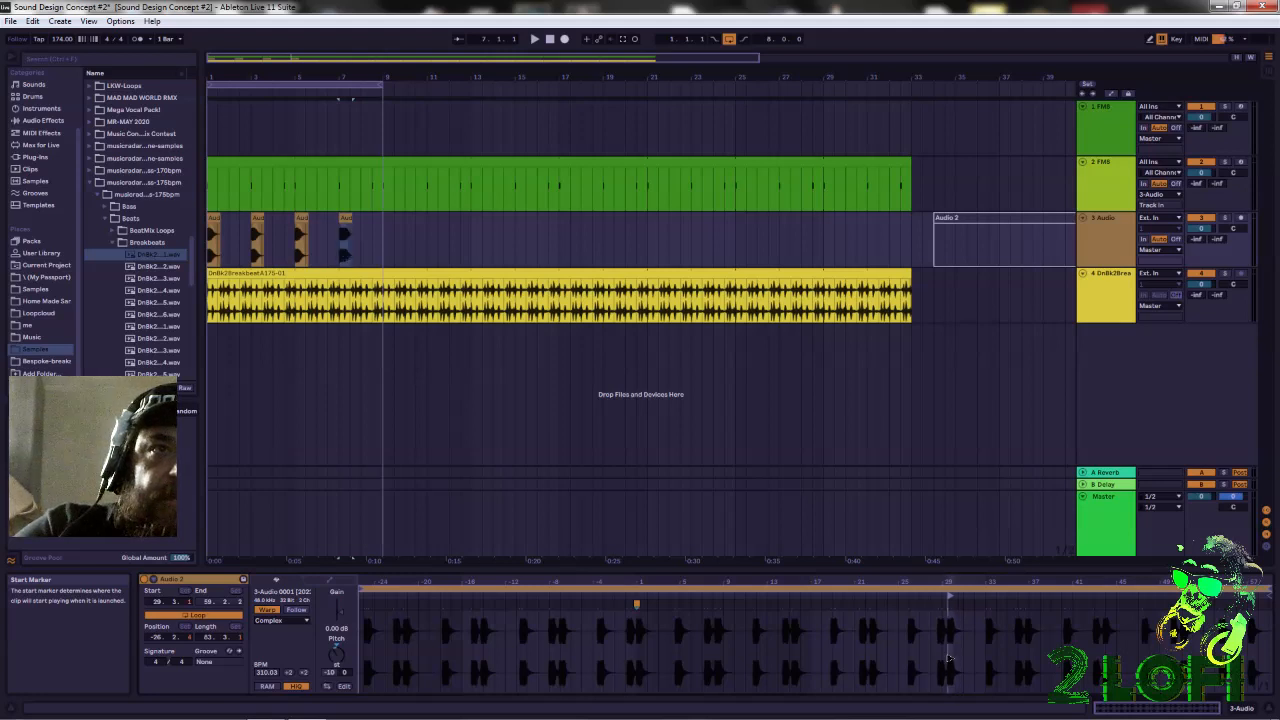
Move the start marker of the slice copy at bar 7 back to 29.1.1
scroll(940, 591, "up", 5)
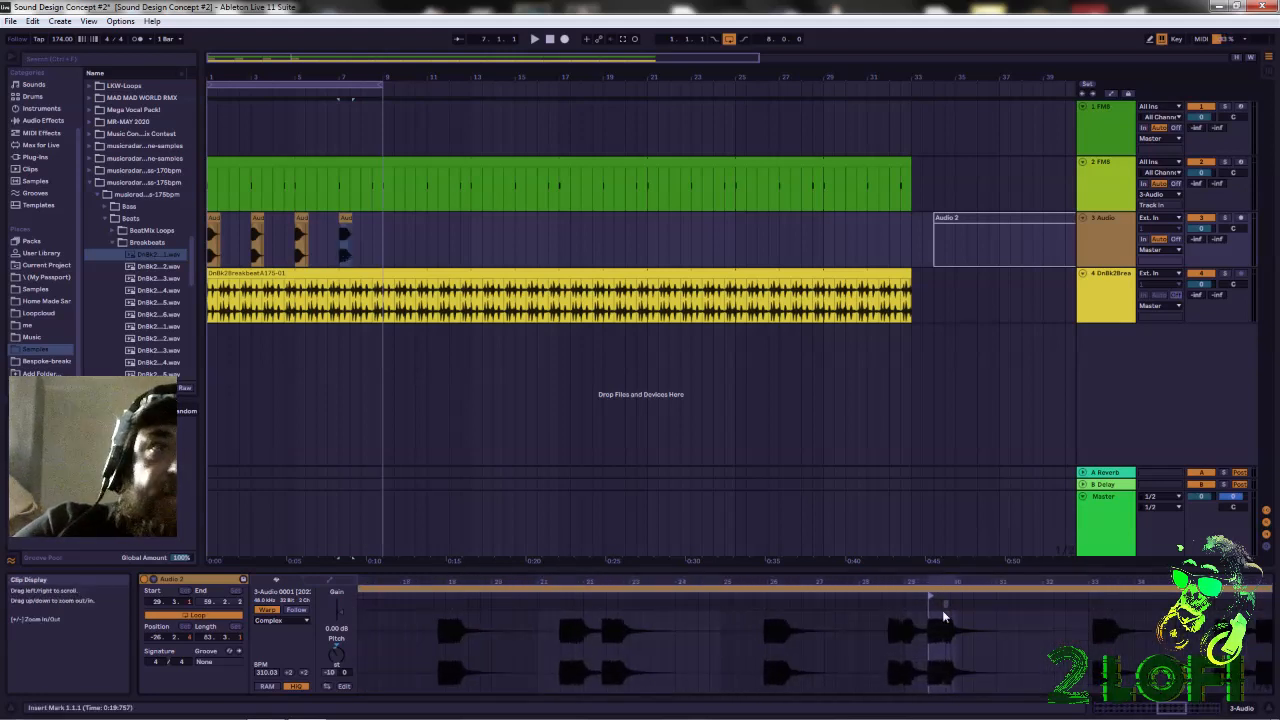
left_click_drag(929, 593, 903, 604)
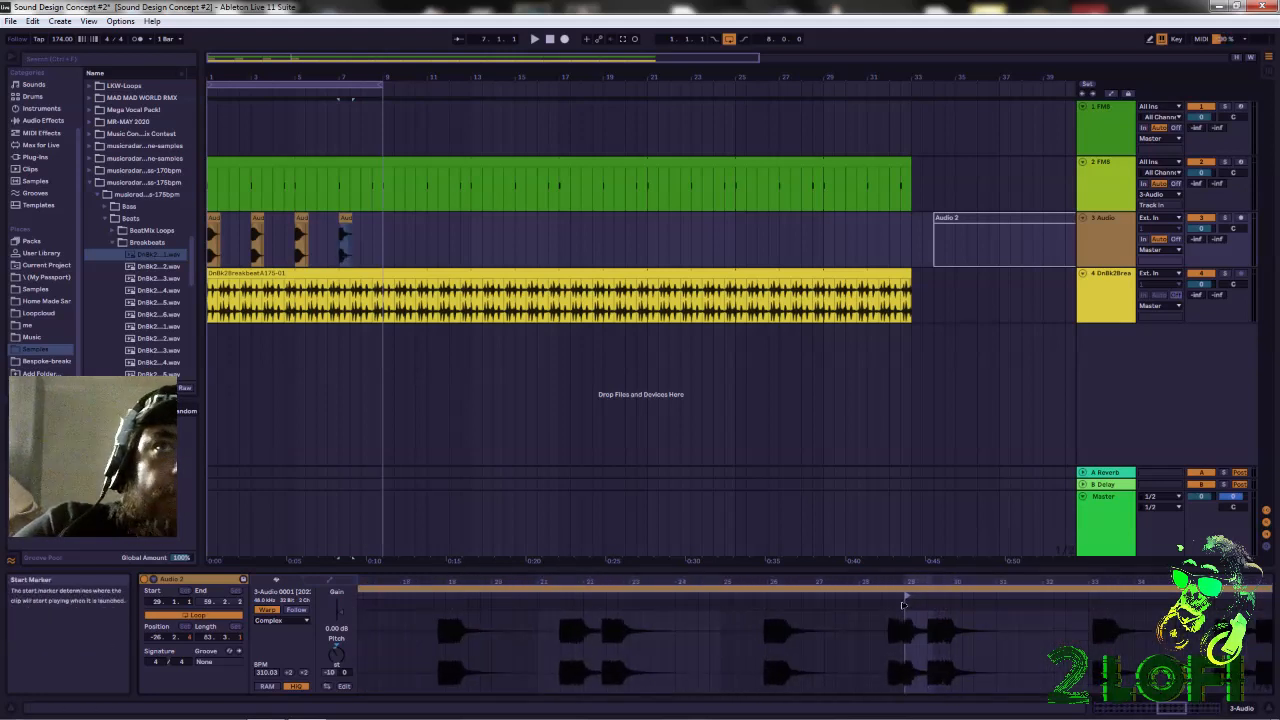
Open the slice copy at bar 5 and move its start marker to 26.2.1
left_click(301, 218)
mouse_move(562, 582)
left_mouse_down()
mouse_move(562, 500)
mouse_move(642, 460)
left_mouse_up()
mouse_move(641, 597)
left_mouse_down()
mouse_move(817, 653)
mouse_move(900, 645)
mouse_move(886, 625)
left_mouse_up()
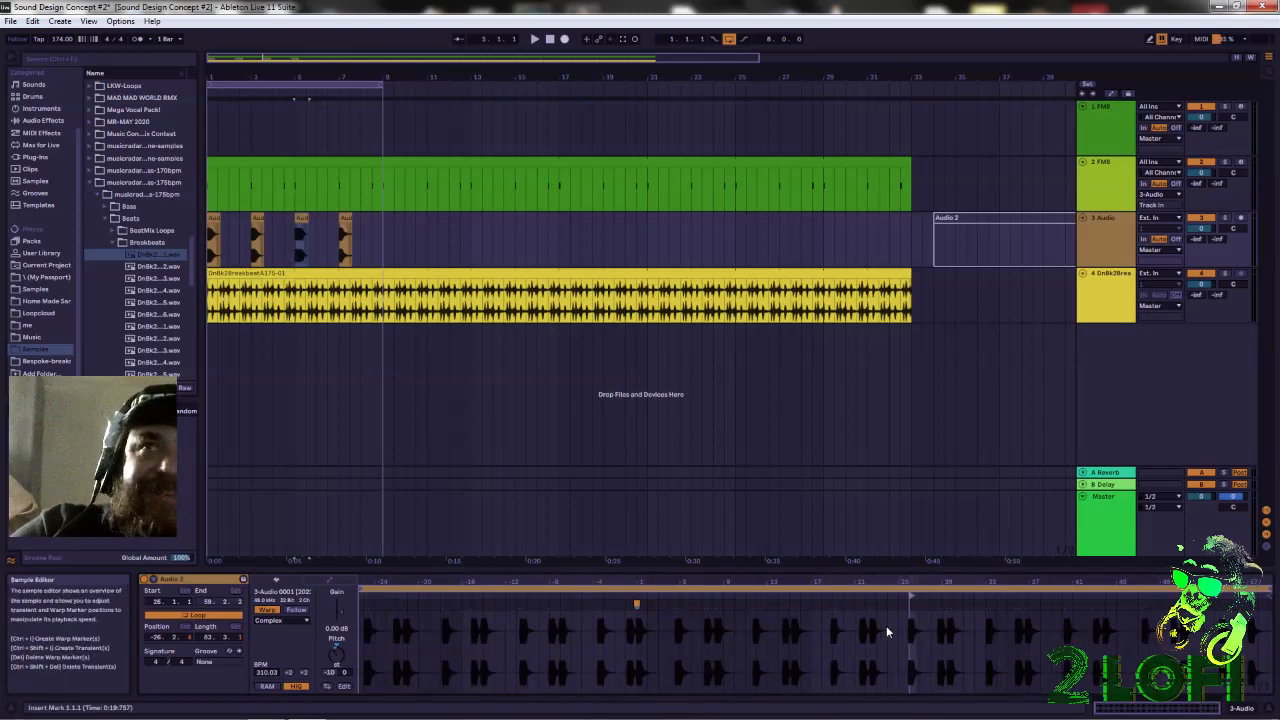
mouse_move(910, 583)
left_mouse_down()
mouse_move(910, 645)
mouse_move(910, 618)
left_mouse_up()
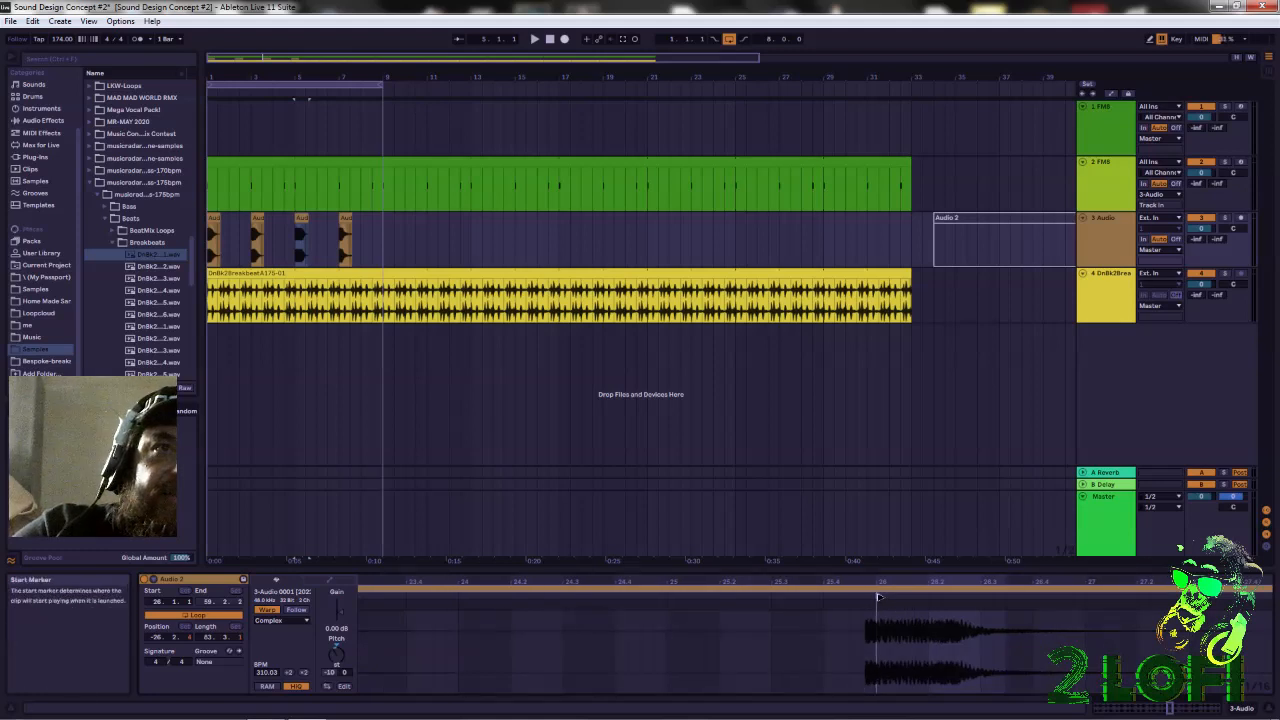
left_click_drag(875, 600, 928, 605)
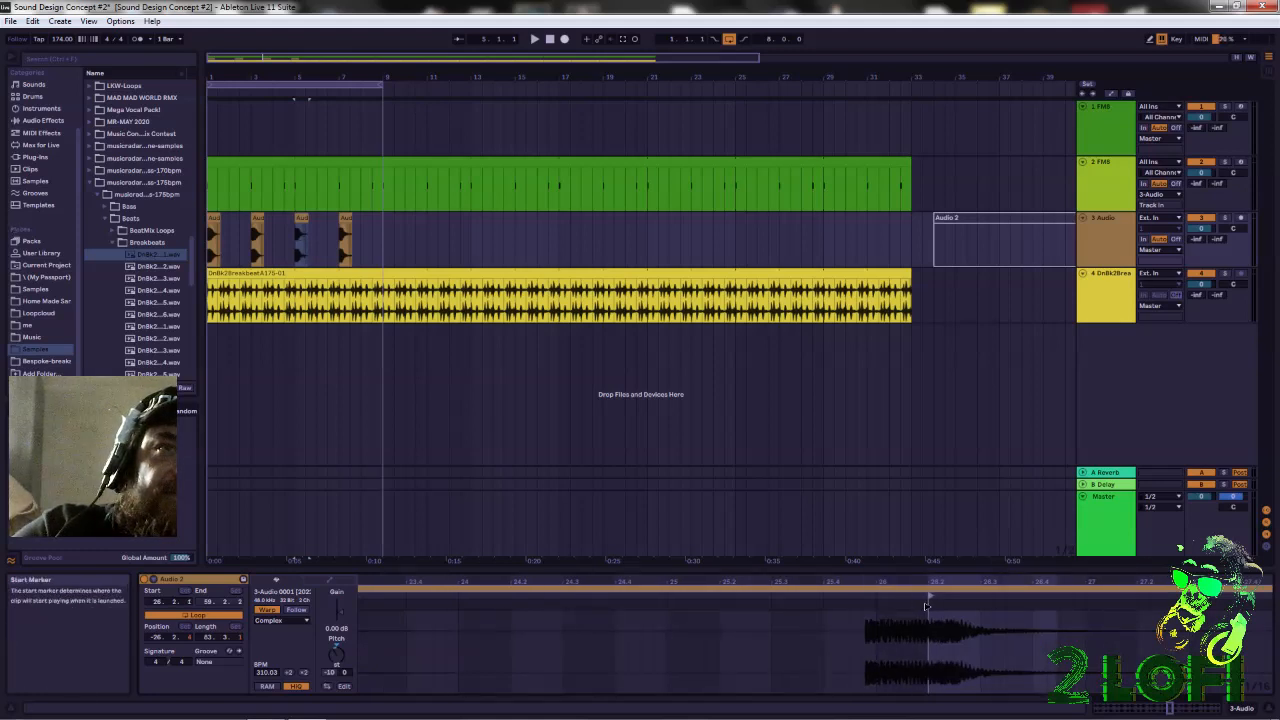
Open the slice copy at bar 3, move its start marker to -14.1.1, and play the arrangement
left_click(256, 220)
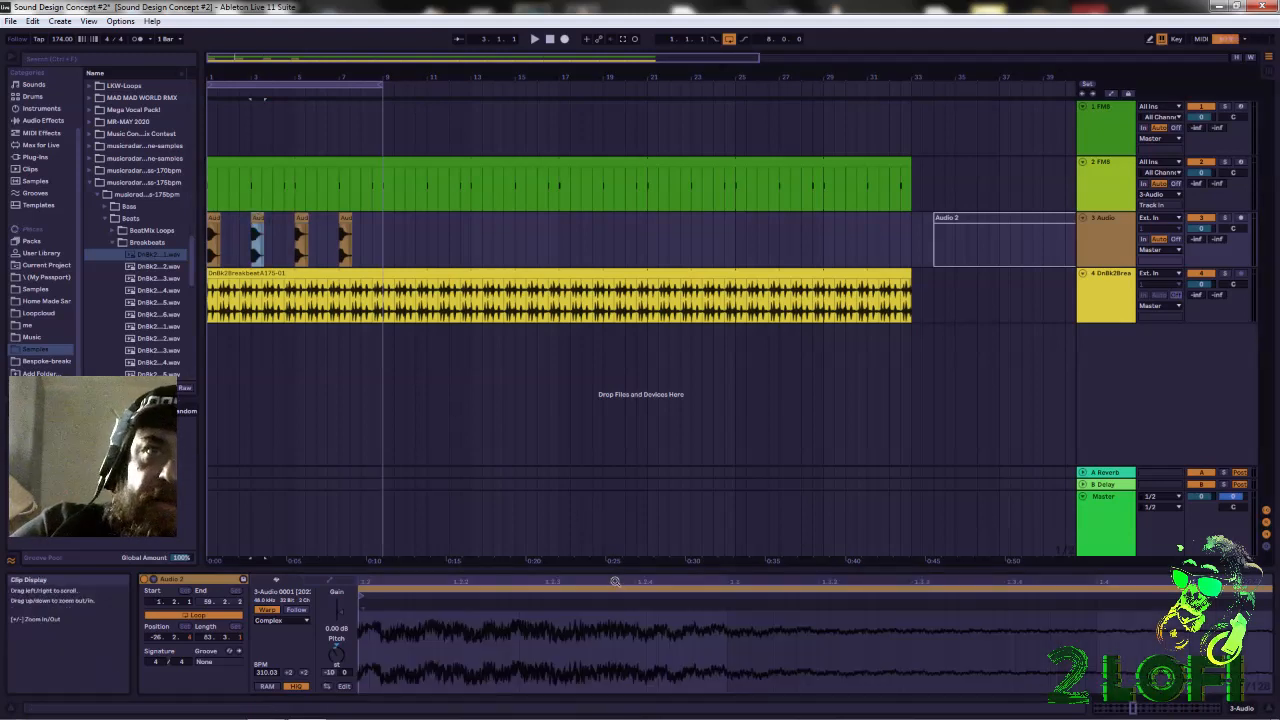
left_click_drag(614, 582, 616, 500)
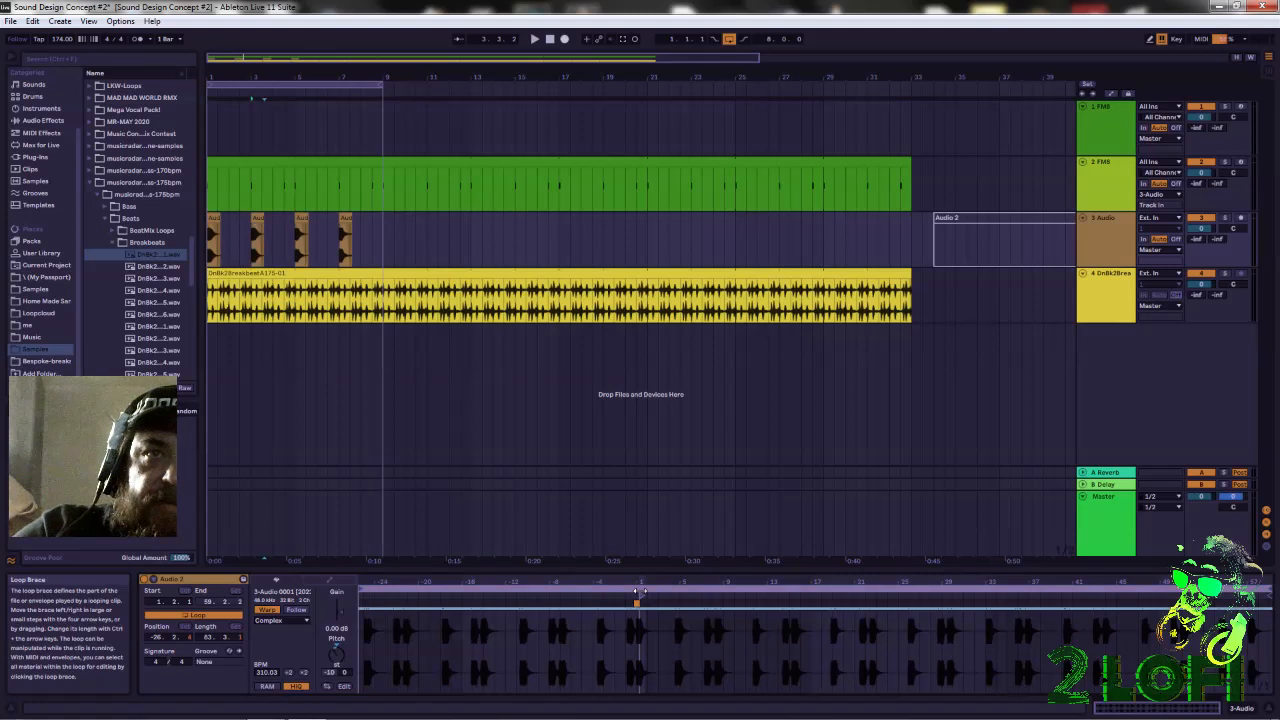
left_click_drag(638, 594, 486, 654)
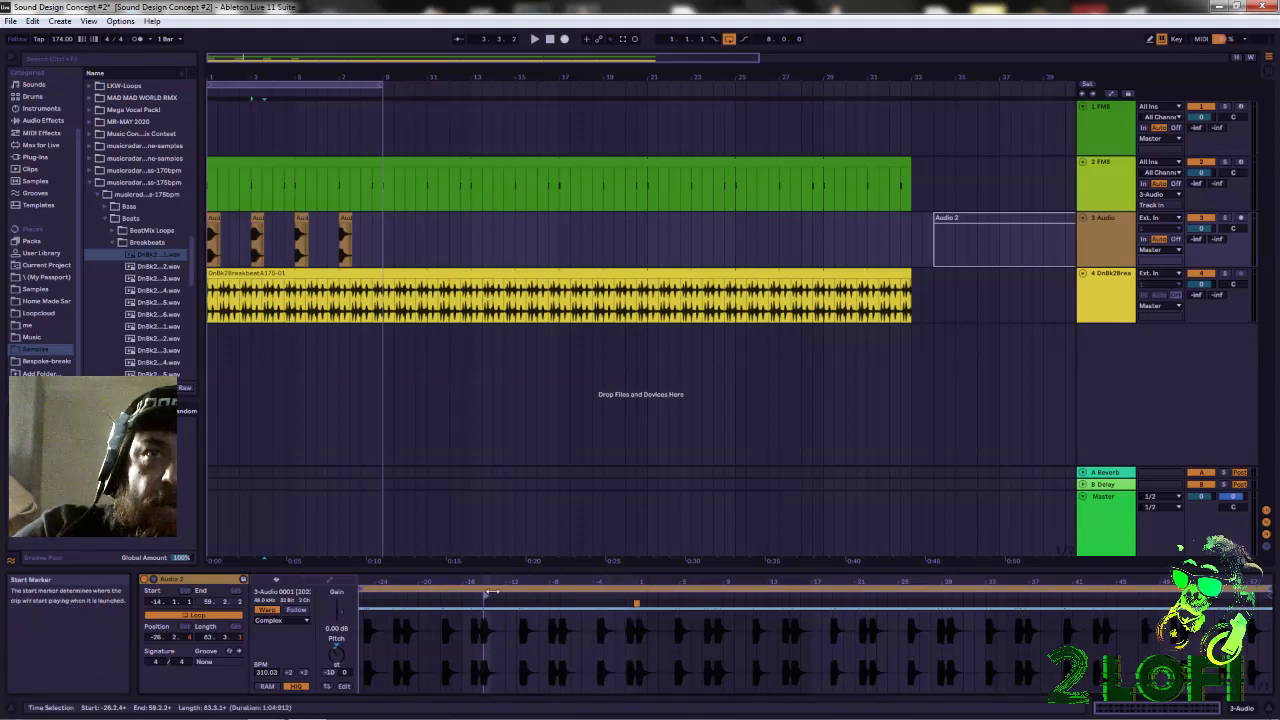
left_click(535, 40)
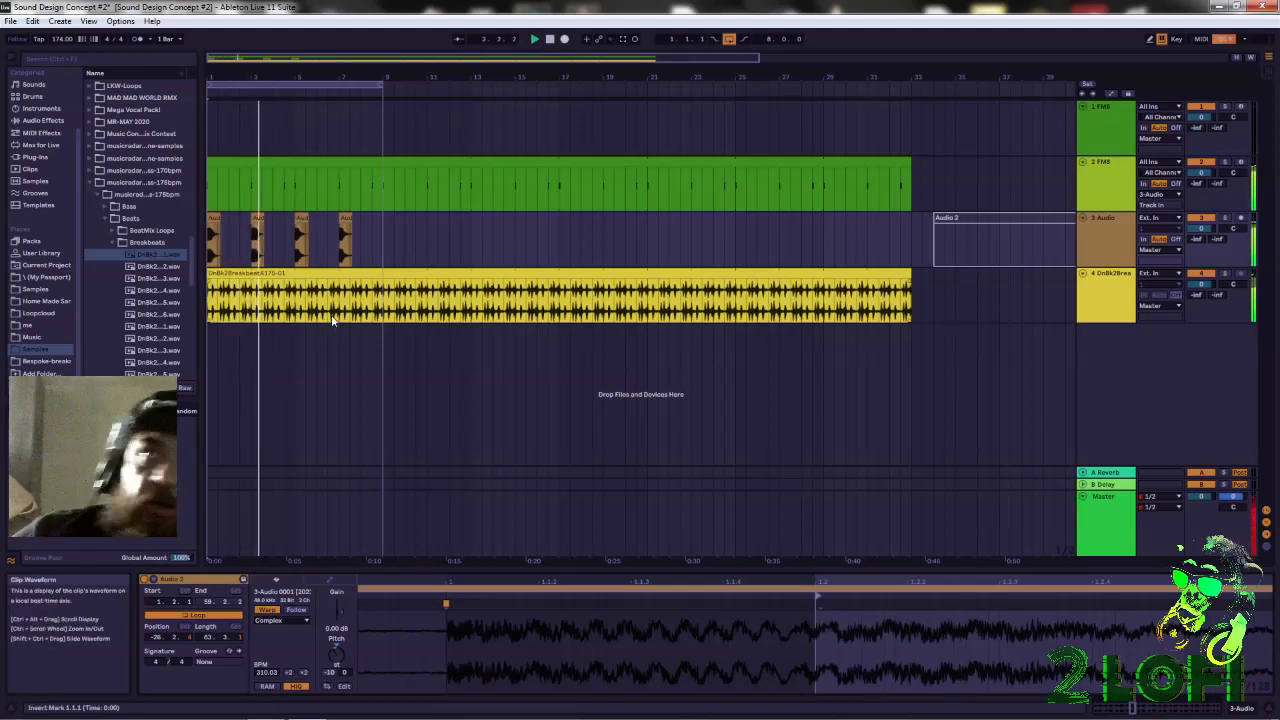
Reopen the slice copy at bar 7 and move its start marker to 28.3.3 at the hit's onset, auditioning with the breakbeat
left_click(344, 219)
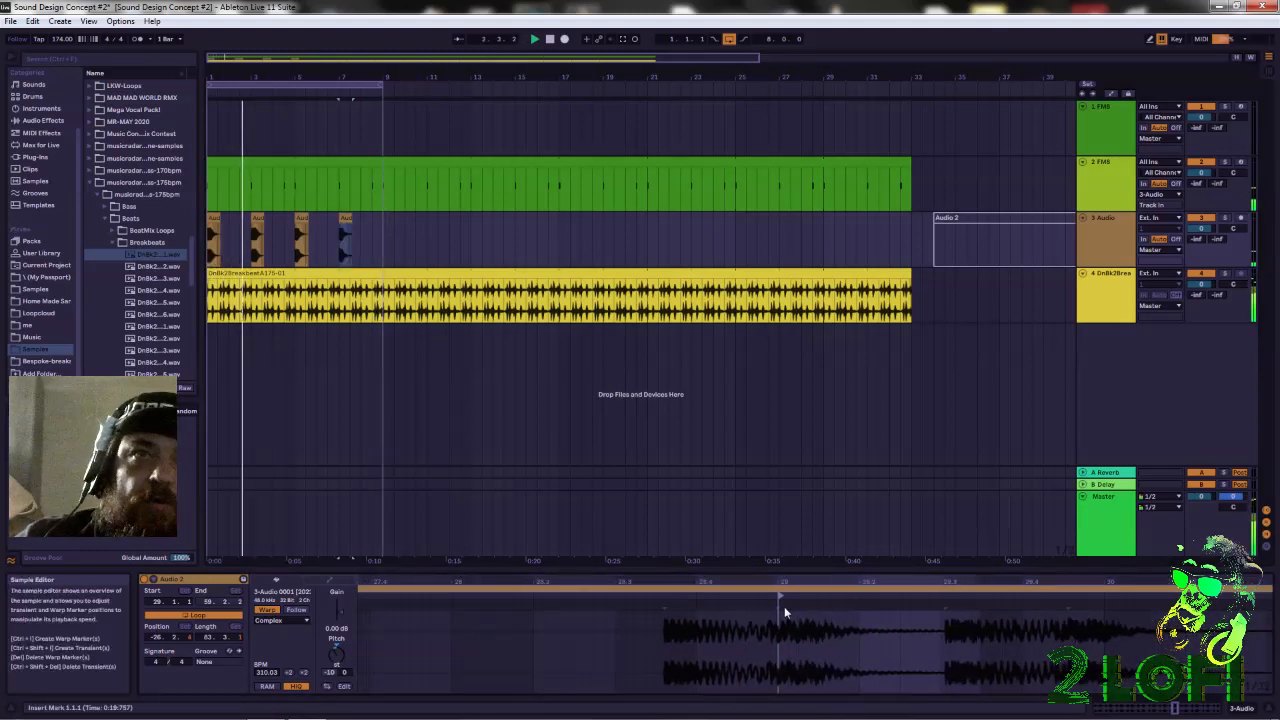
left_click_drag(774, 598, 745, 600)
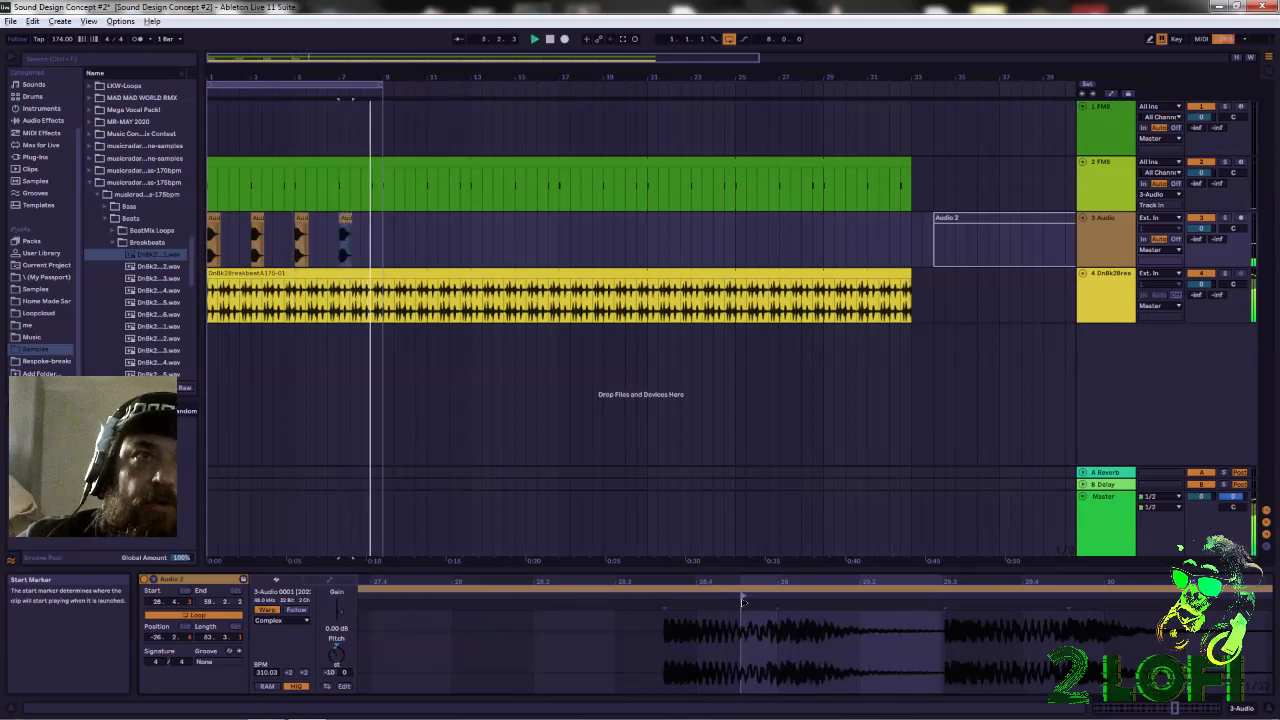
key("space")
key("space")
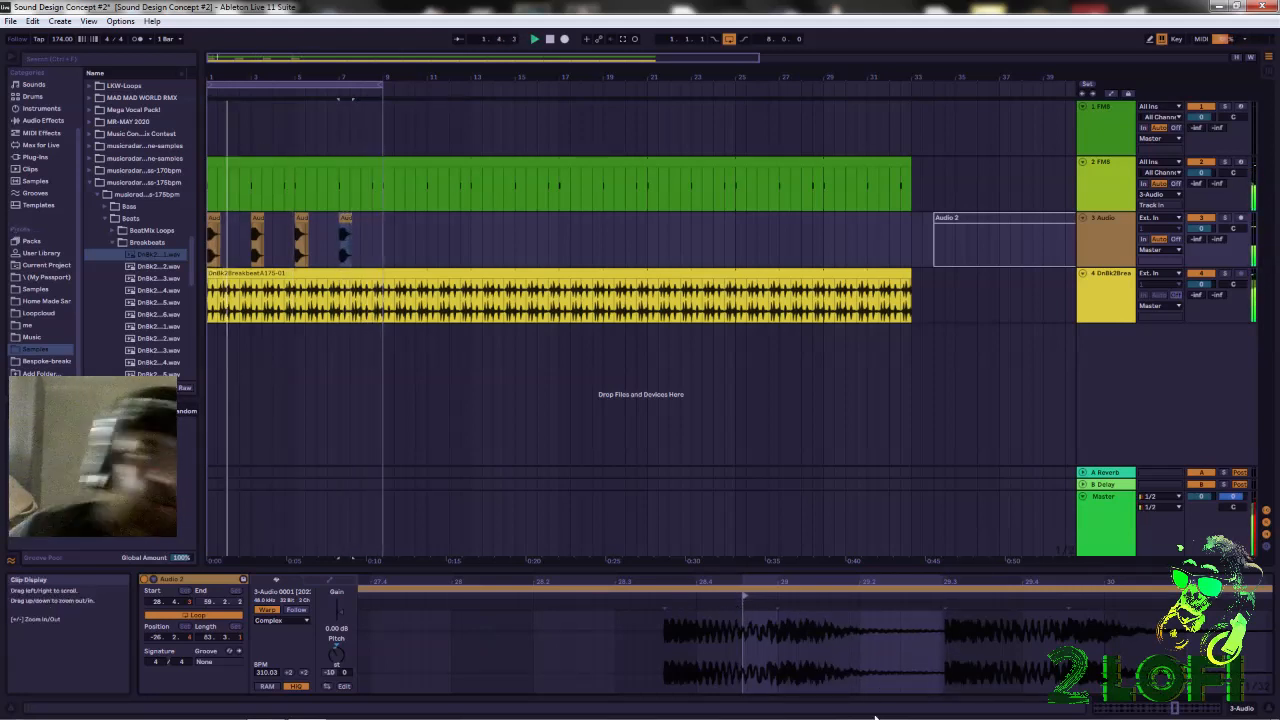
mouse_move(745, 595)
left_mouse_down()
mouse_move(777, 596)
mouse_move(665, 618)
left_mouse_up()
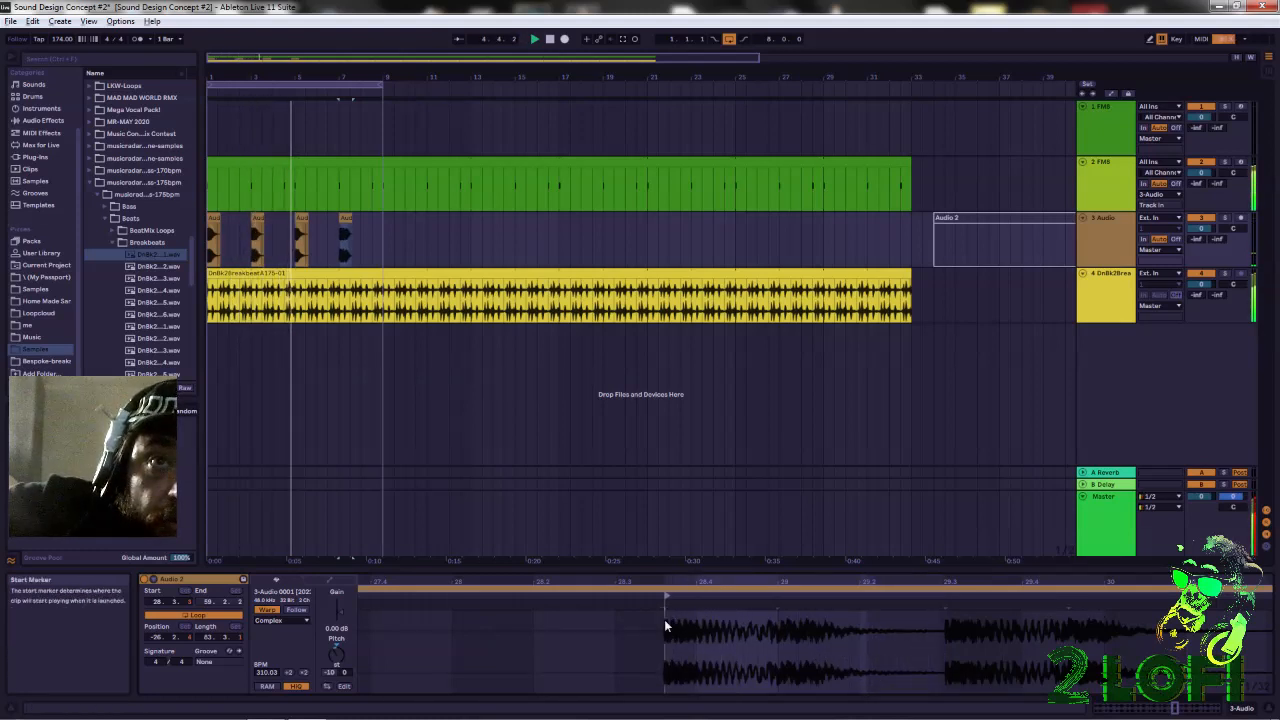
Draw a downward curve in the transposition envelope of the bar 7 slice, over the tail of its first hit
left_click(333, 578)
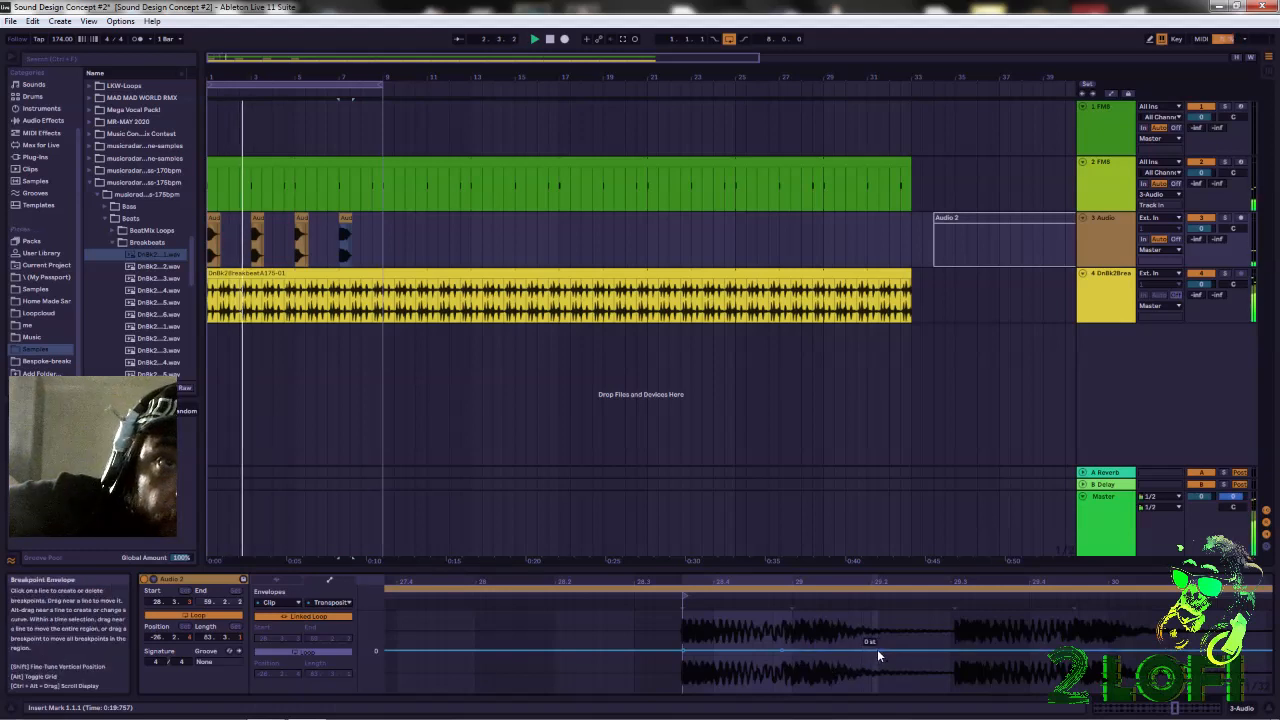
left_click_drag(860, 649, 879, 682)
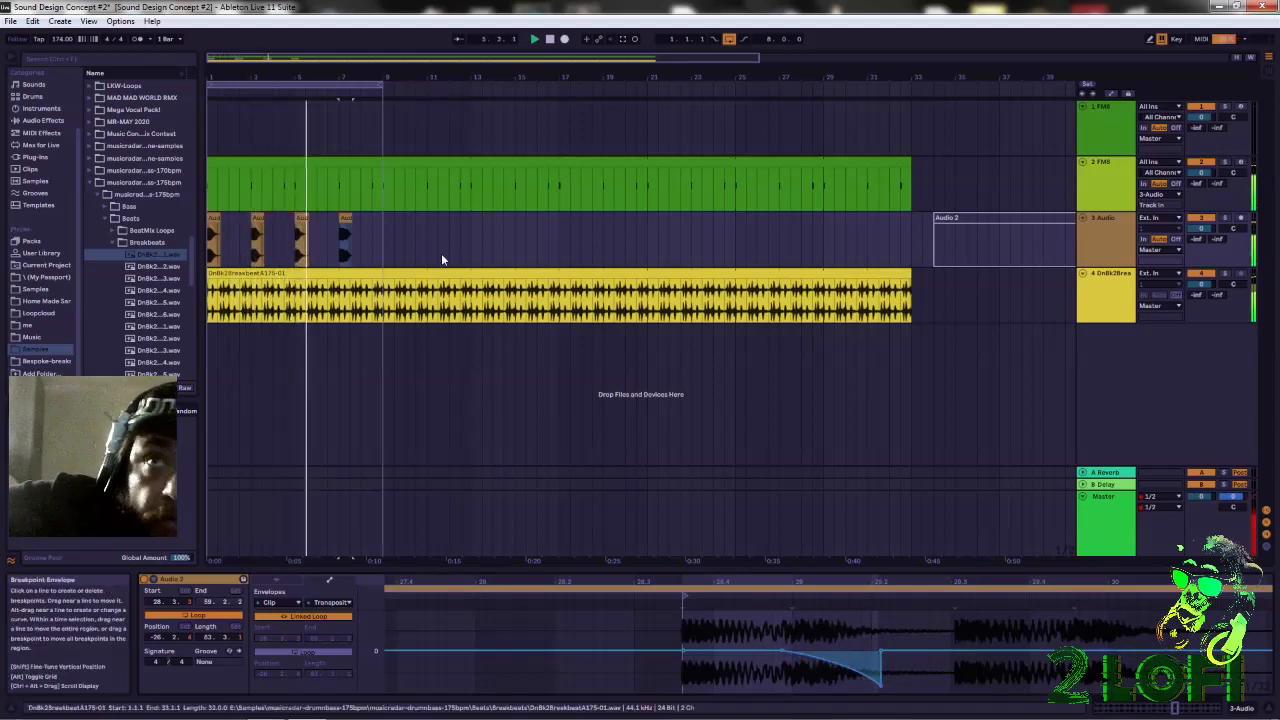
left_click(302, 217)
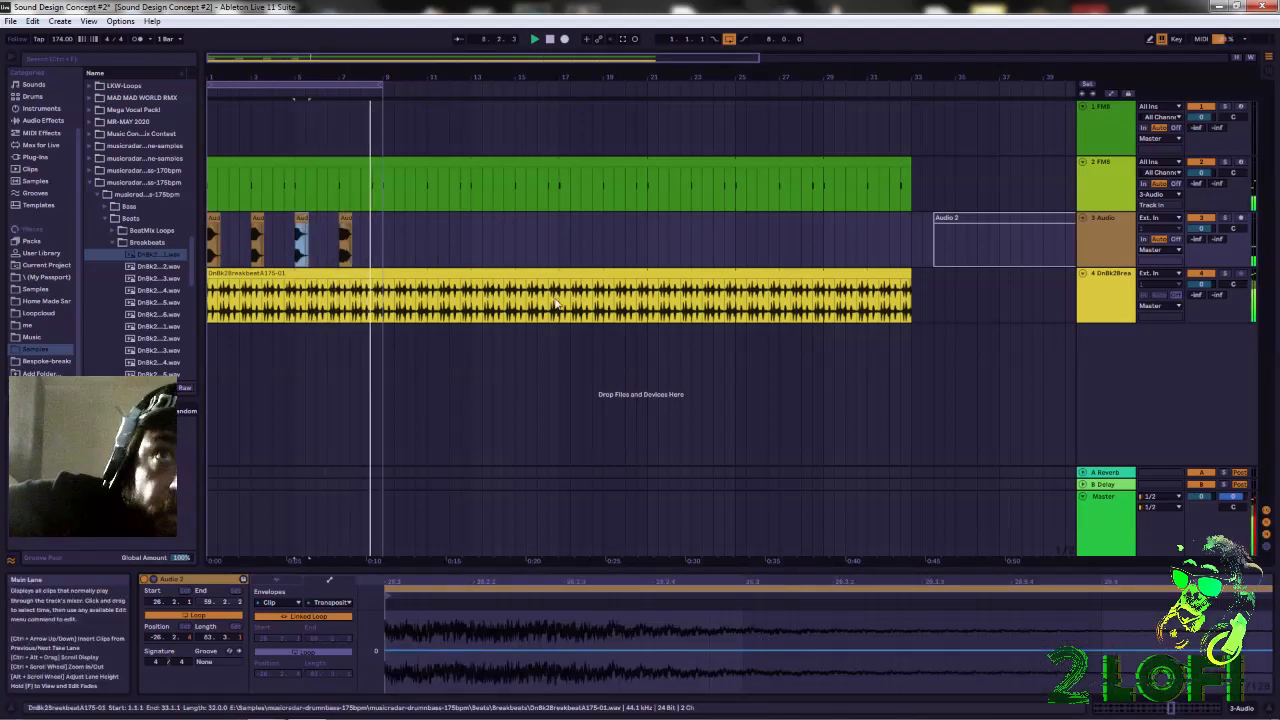
left_click(345, 219)
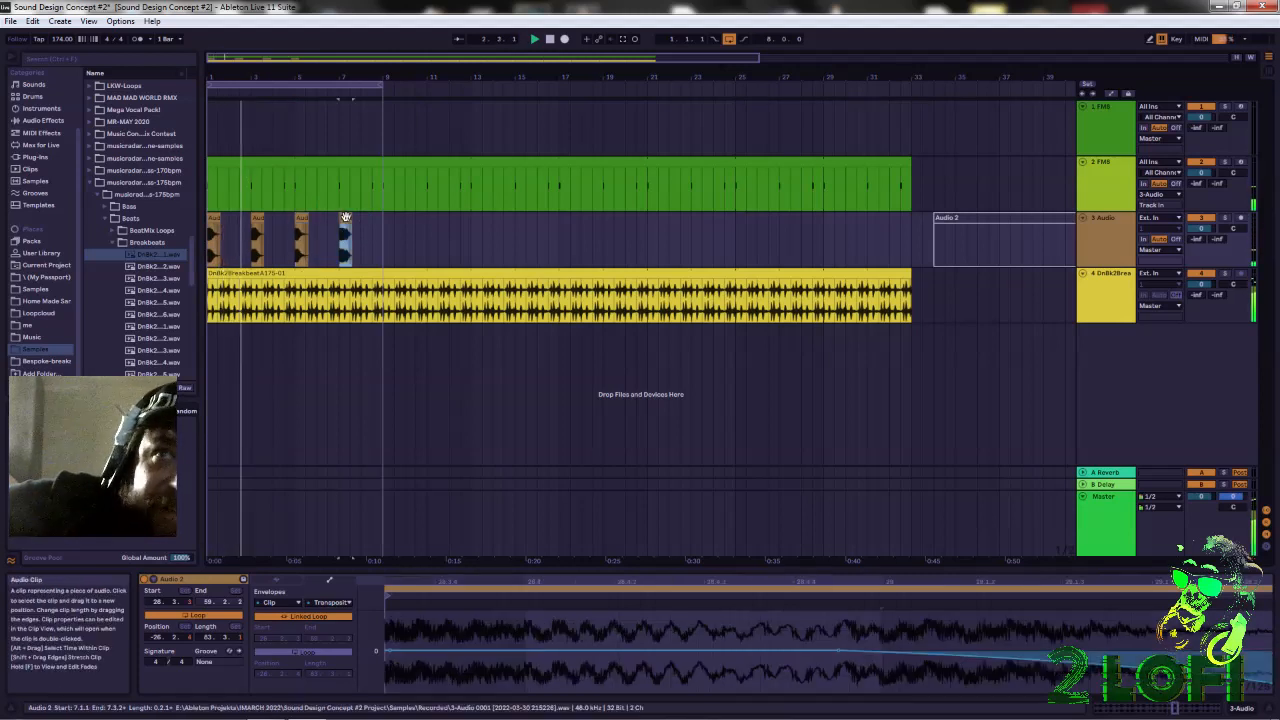
Add a curved rise from -15 st at the start marker to 0 in the bar 7 slice's transposition envelope and audition it
left_click(570, 650)
left_click_drag(390, 651, 400, 686)
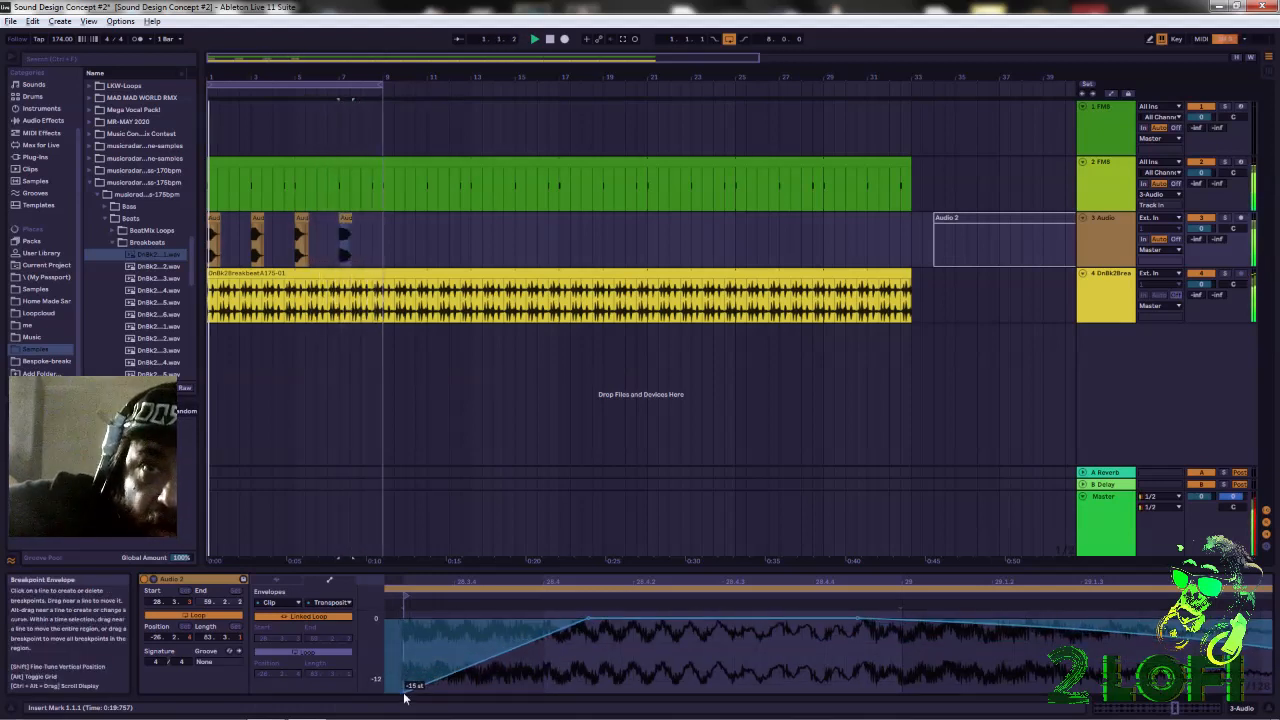
left_click_drag(499, 668, 479, 677)
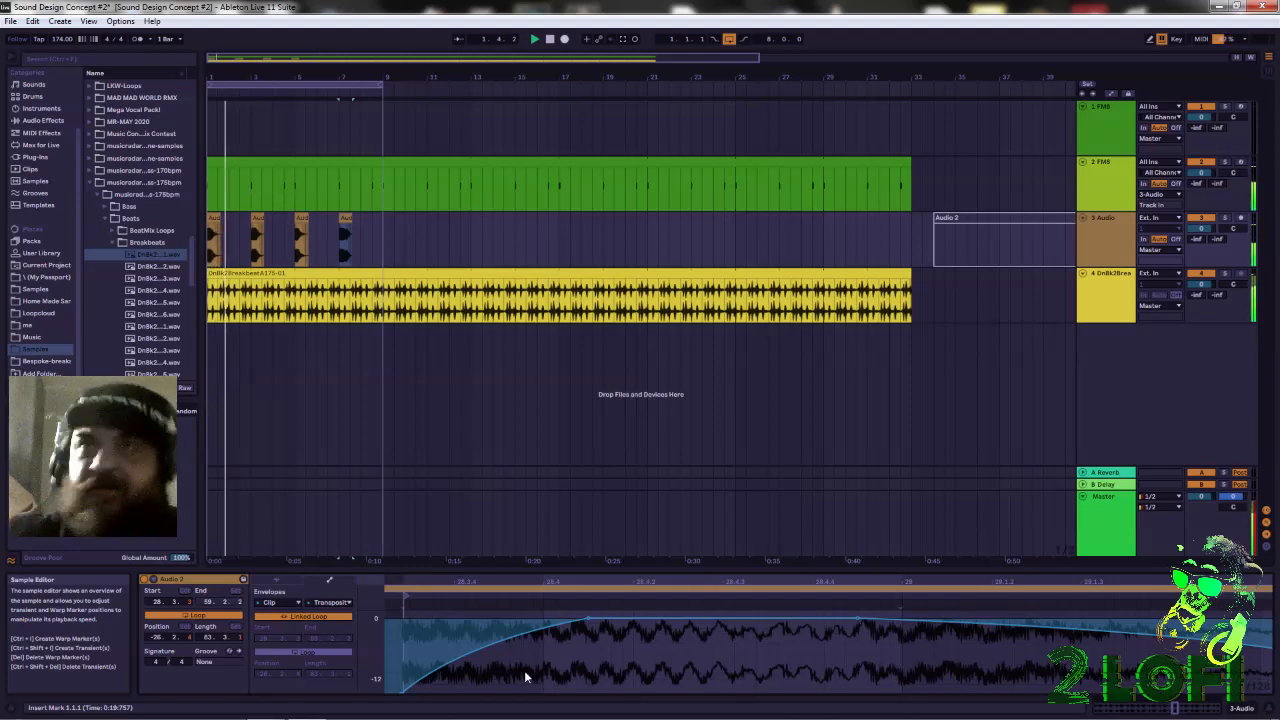
left_click(549, 40)
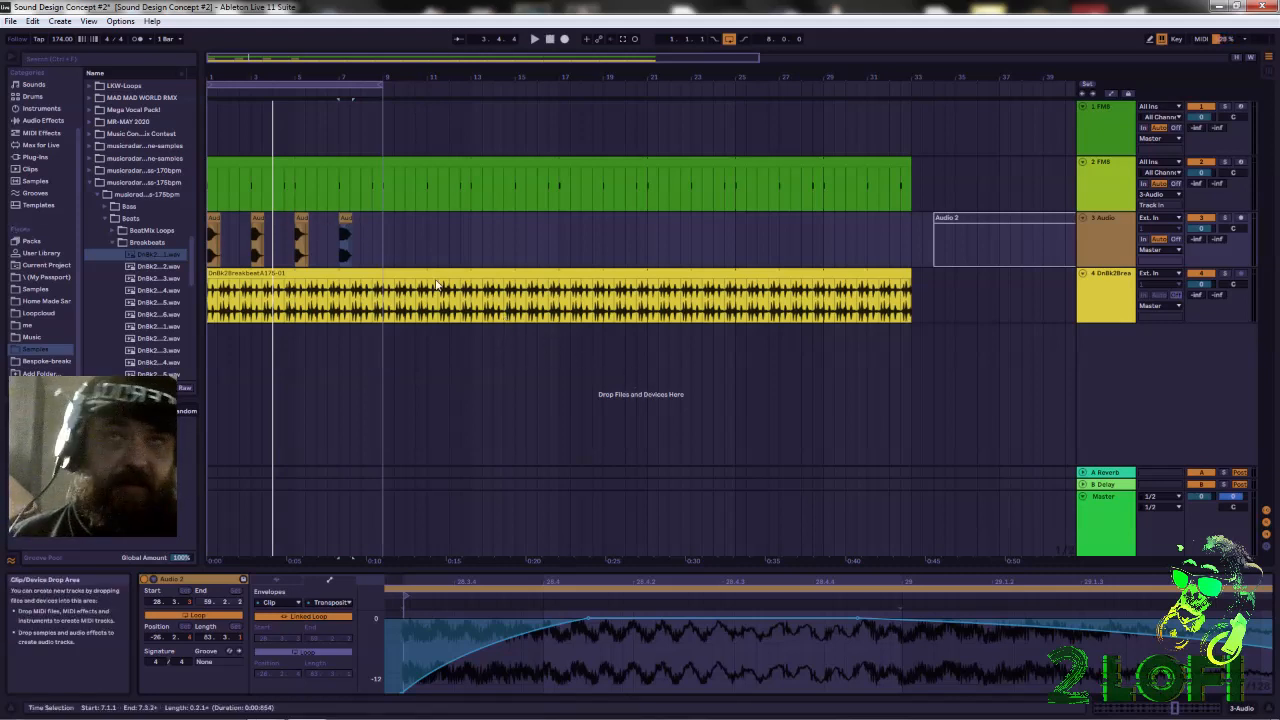
Show the device chain of the 2 FM8 track and unfold its first audio effect rack
left_click_drag(285, 76, 285, 120)
left_click_drag(521, 77, 524, 88)
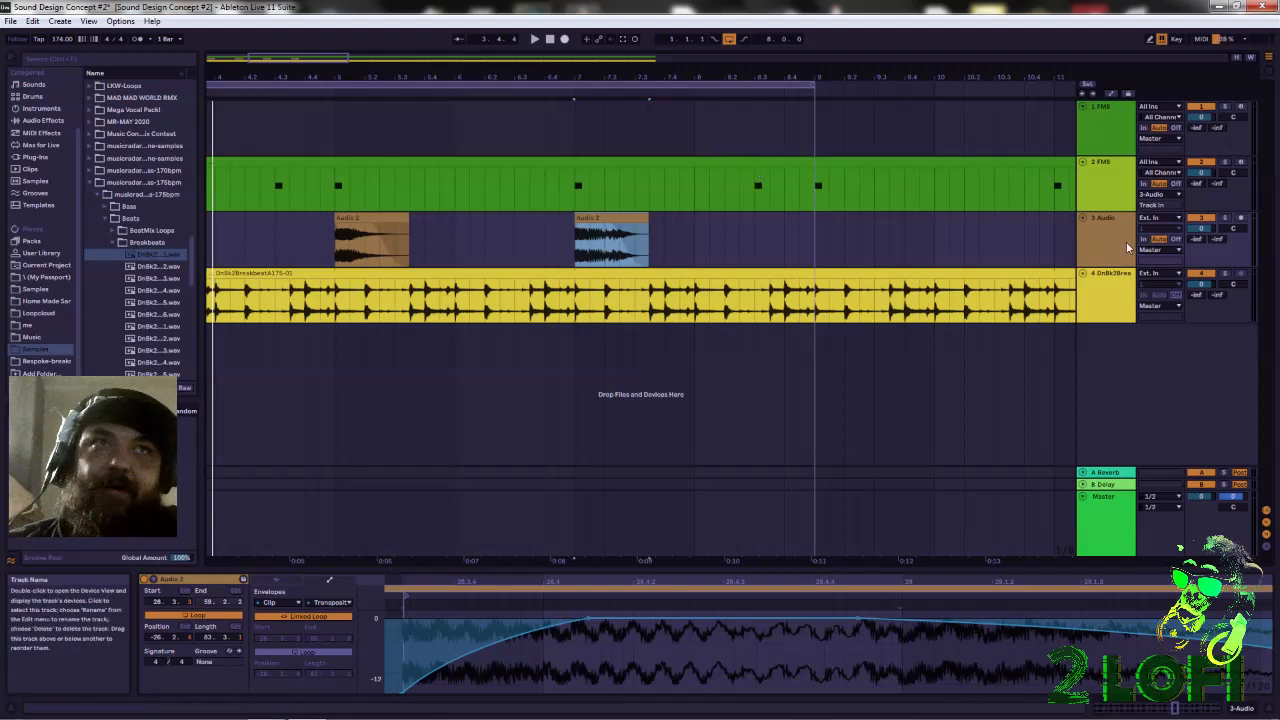
left_click(1099, 140)
left_click(1096, 182)
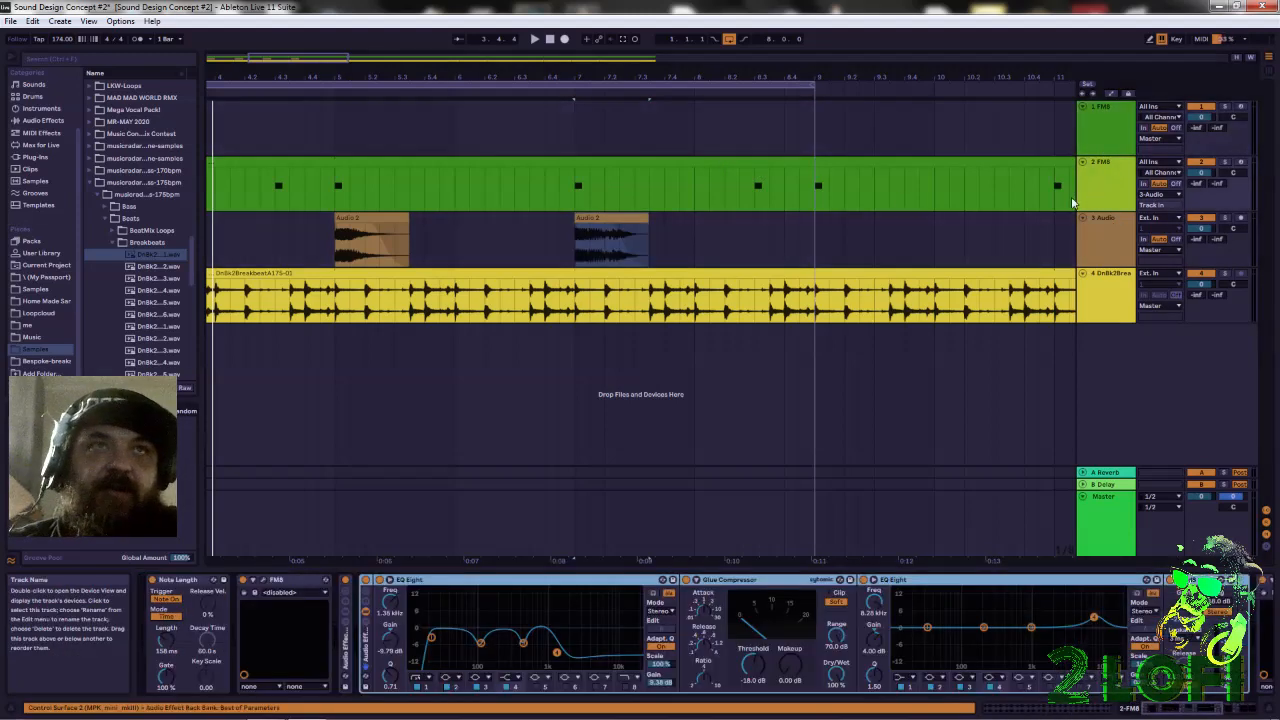
double_click(347, 650)
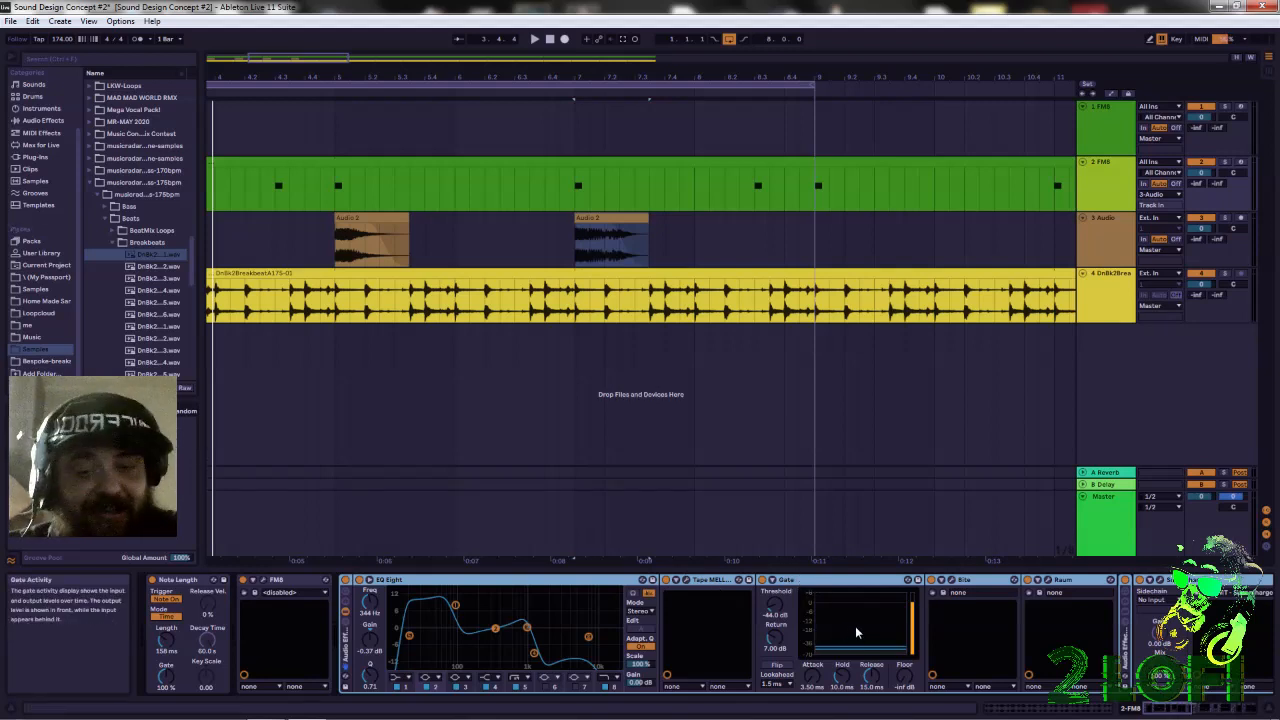
Compare the 2 FM8 track's signal with the Gate off and on, and inspect the rest of the device chain
left_click(763, 581)
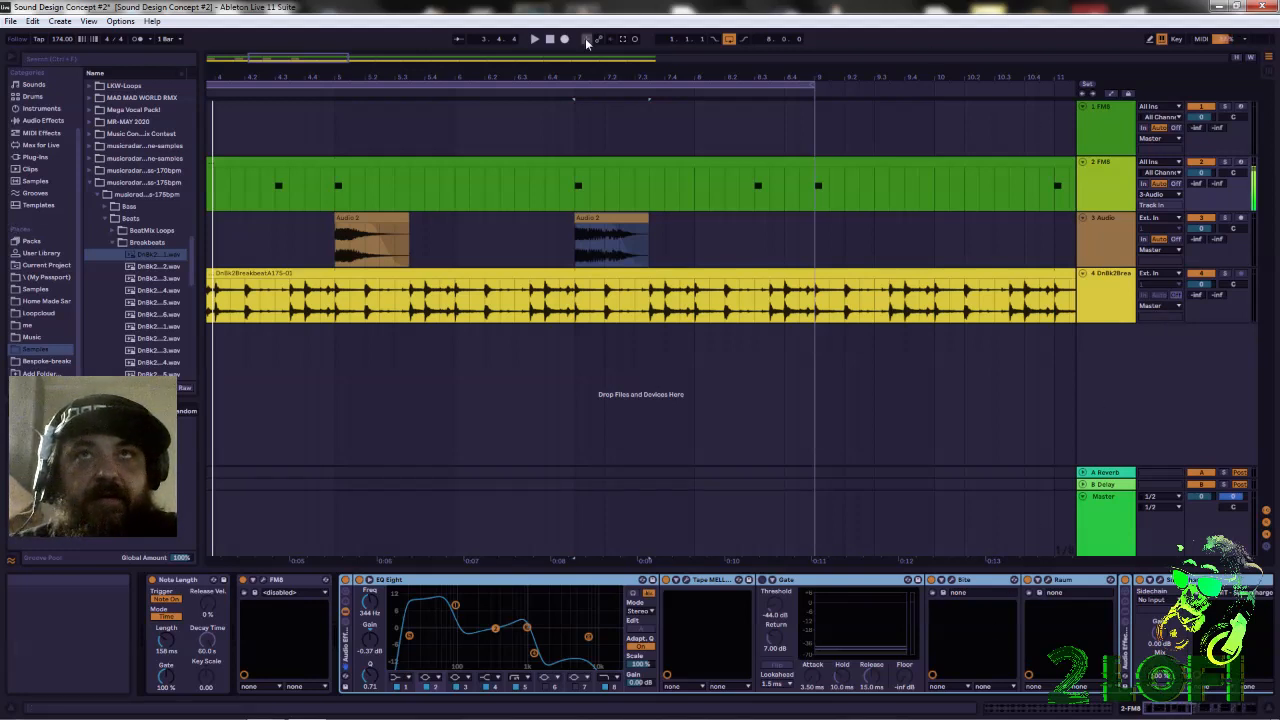
left_click(537, 40)
left_click(549, 39)
left_click(1241, 163)
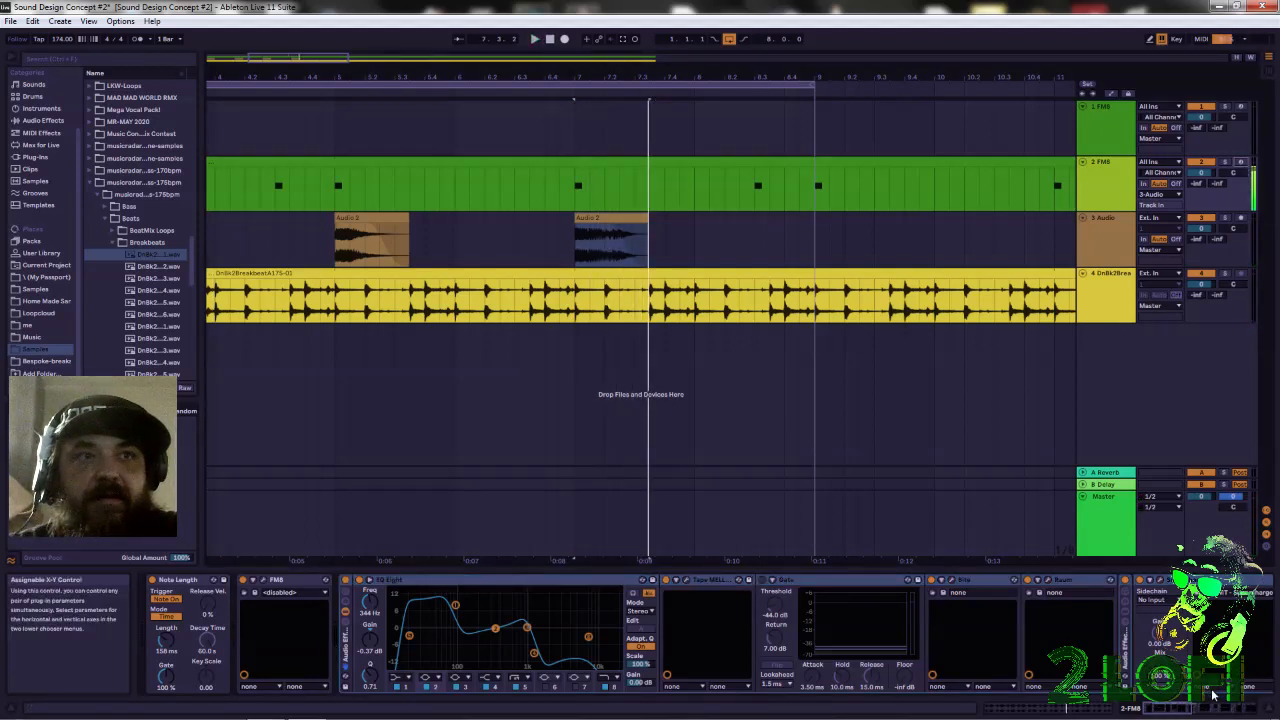
left_click_drag(1180, 708, 1243, 708)
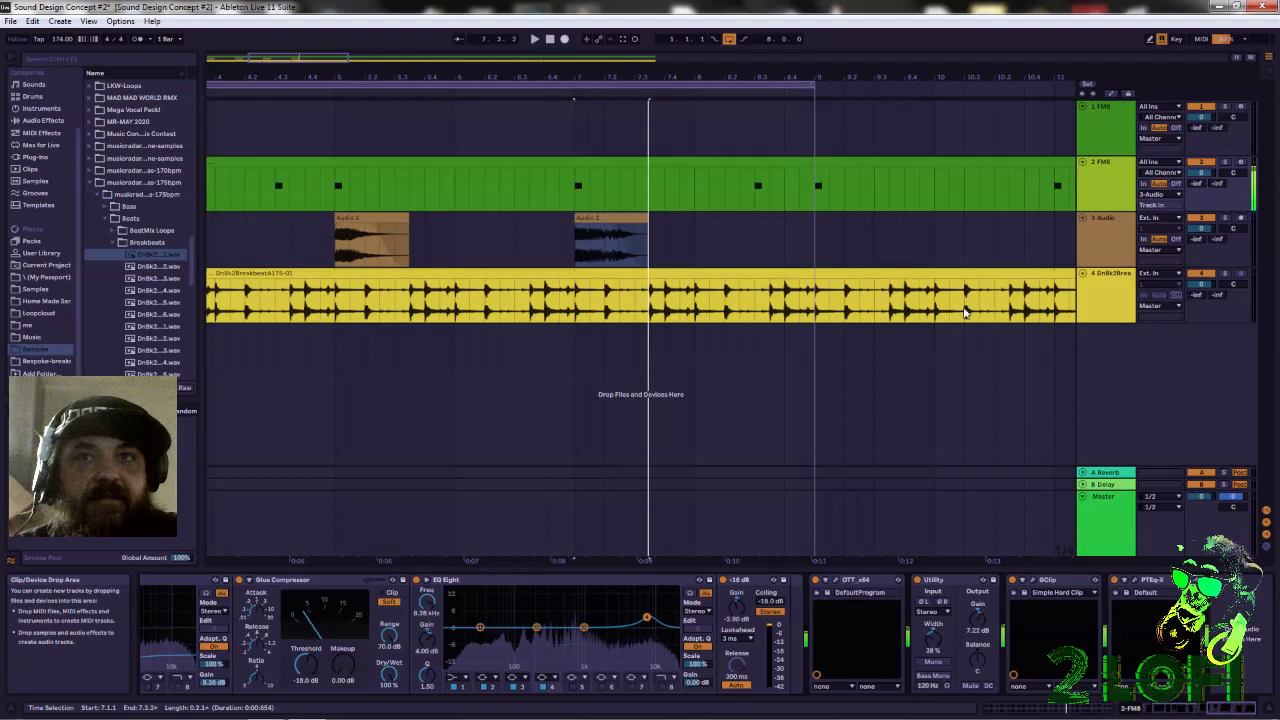
left_click_drag(1230, 712, 1168, 712)
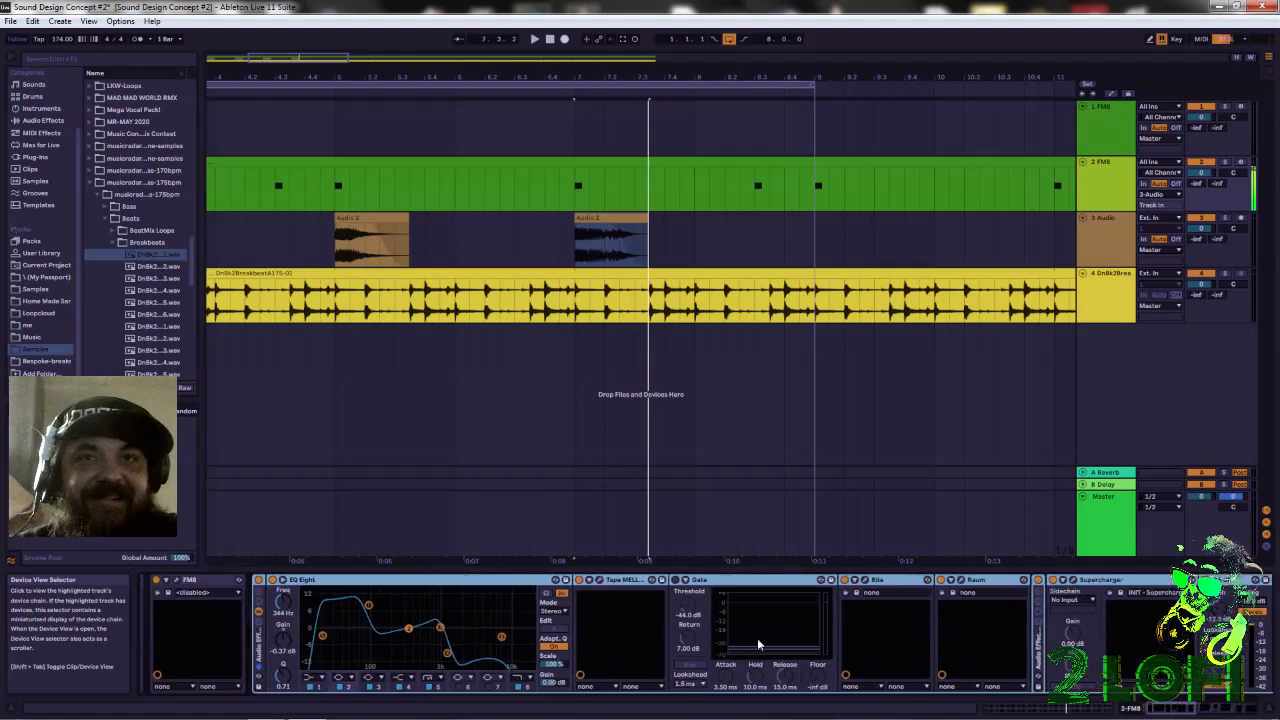
left_click(676, 581)
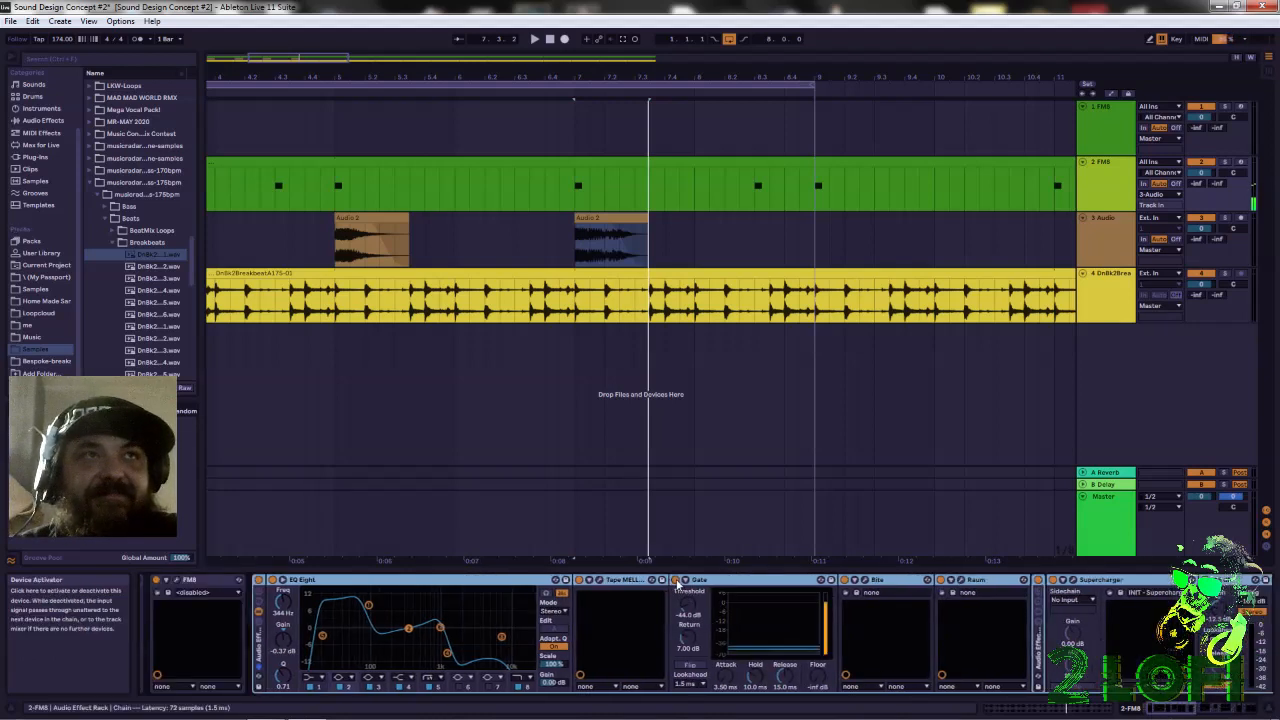
left_click(676, 581)
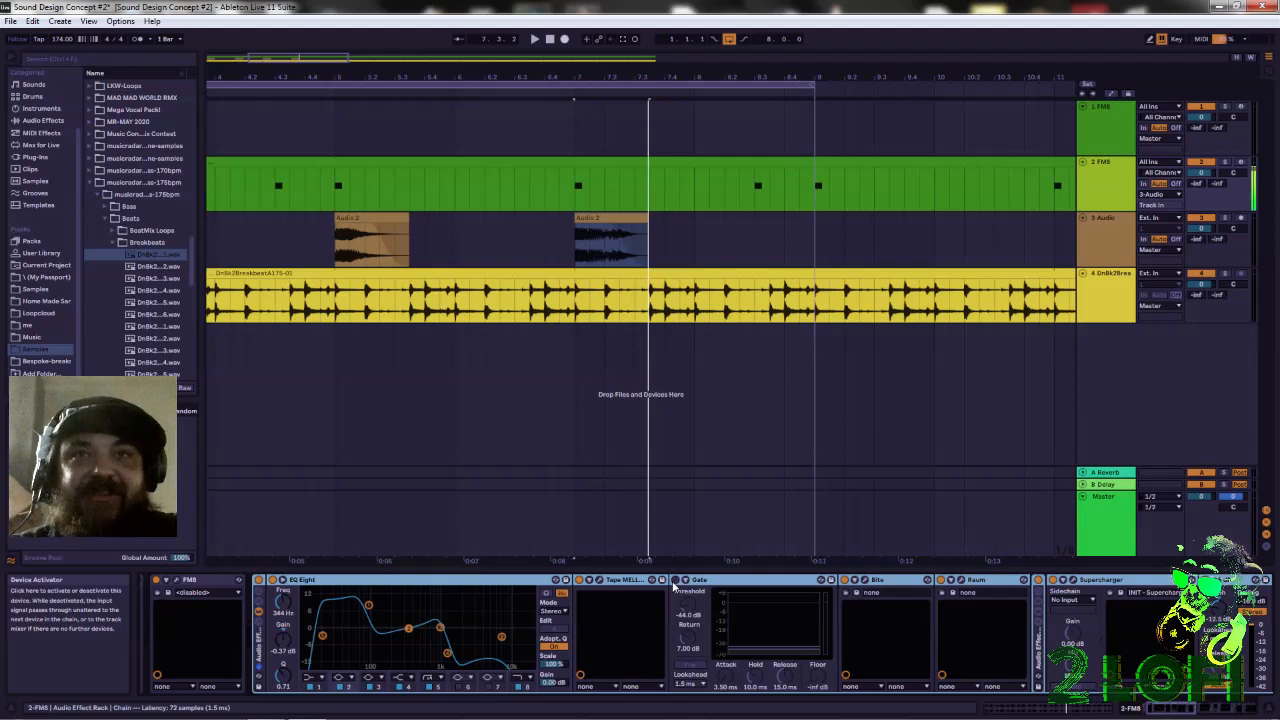
left_click(676, 581)
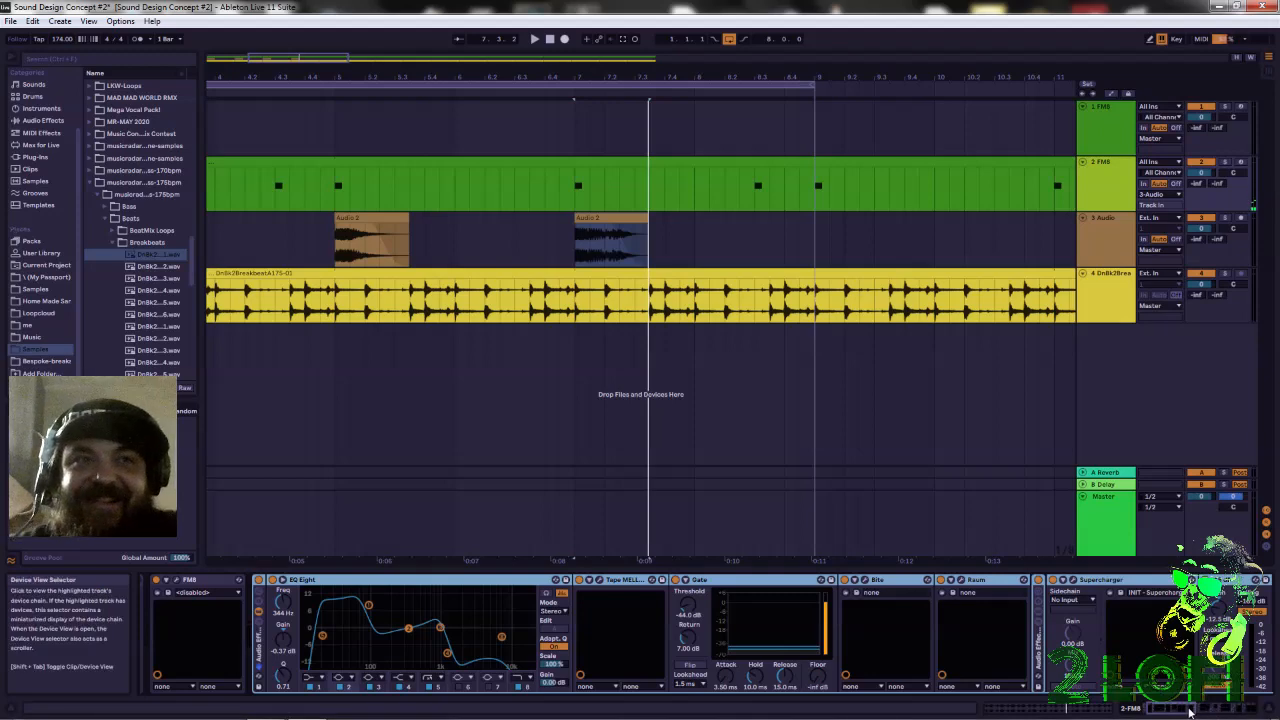
left_click_drag(1195, 713, 1240, 708)
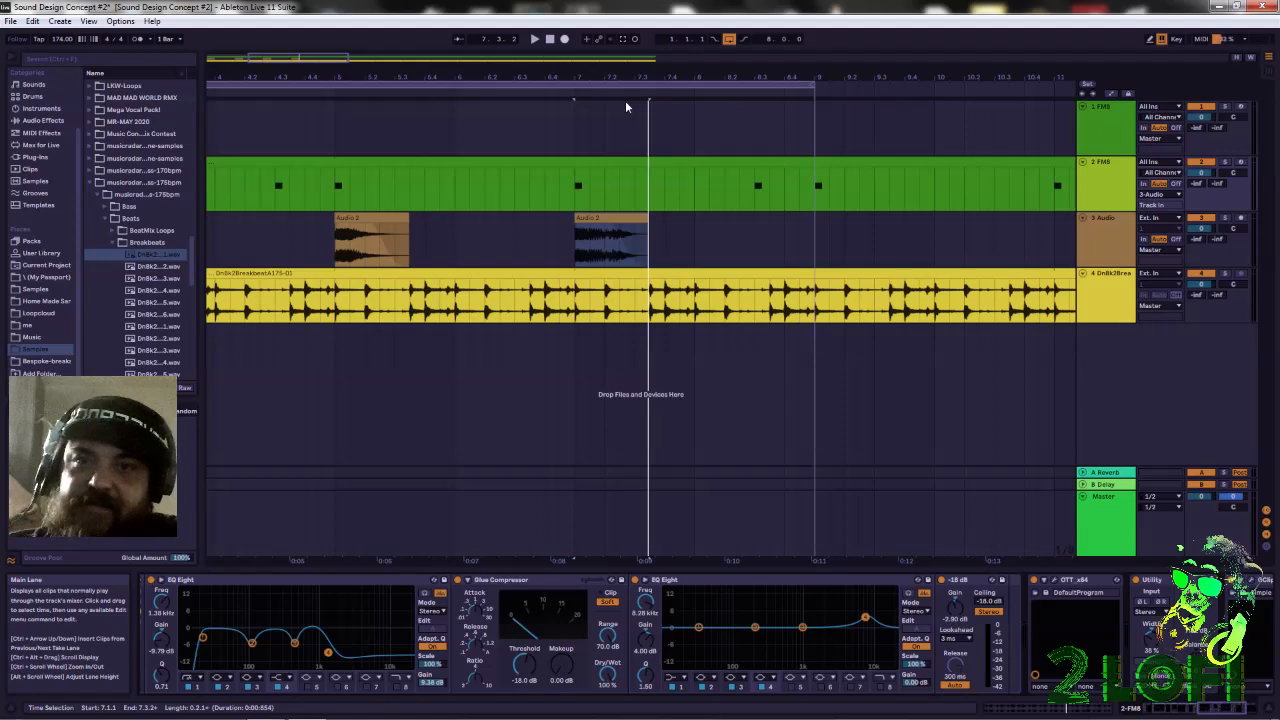
Switch to vMix and stop the recording
mouse_move(272, 714)
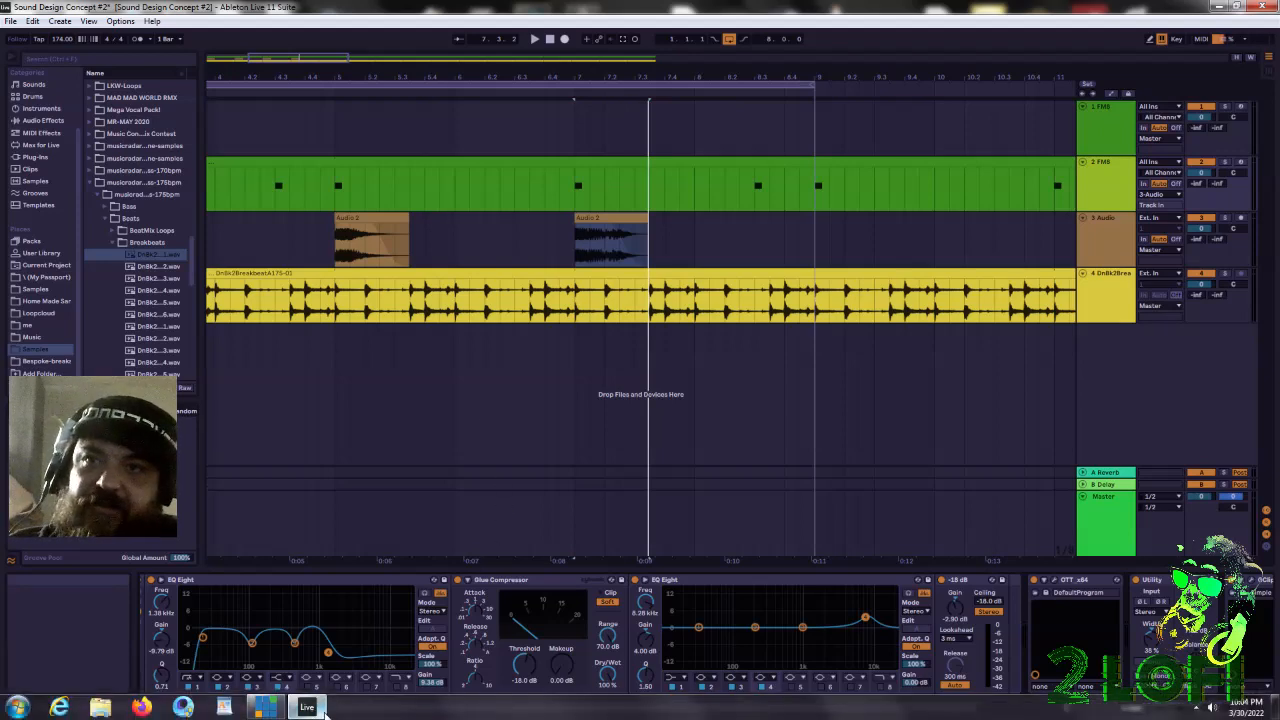
left_click(266, 708)
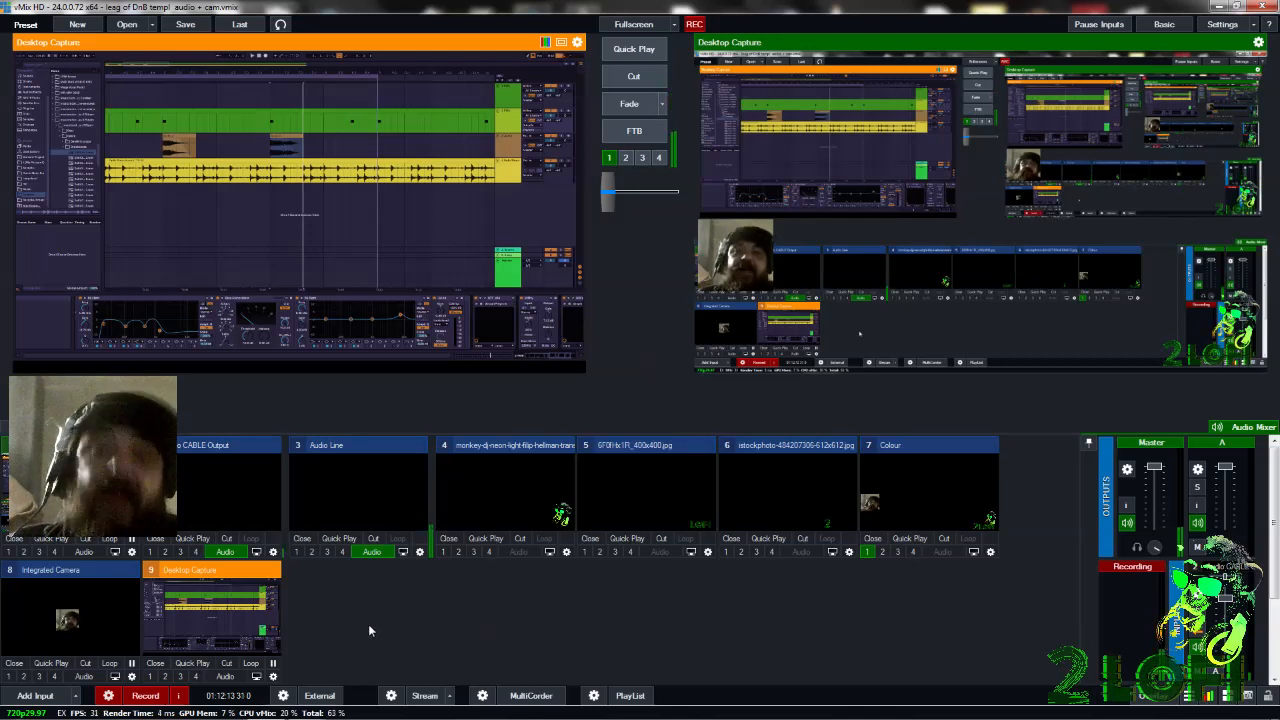
left_click(145, 697)
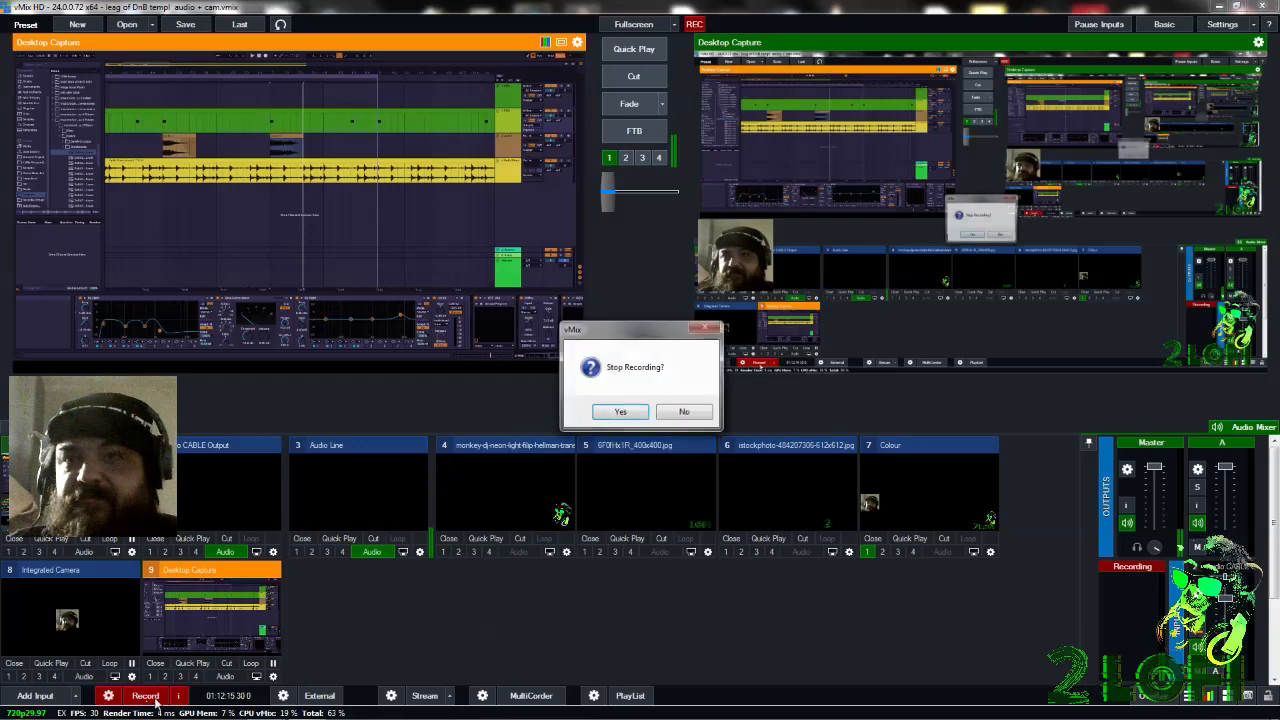